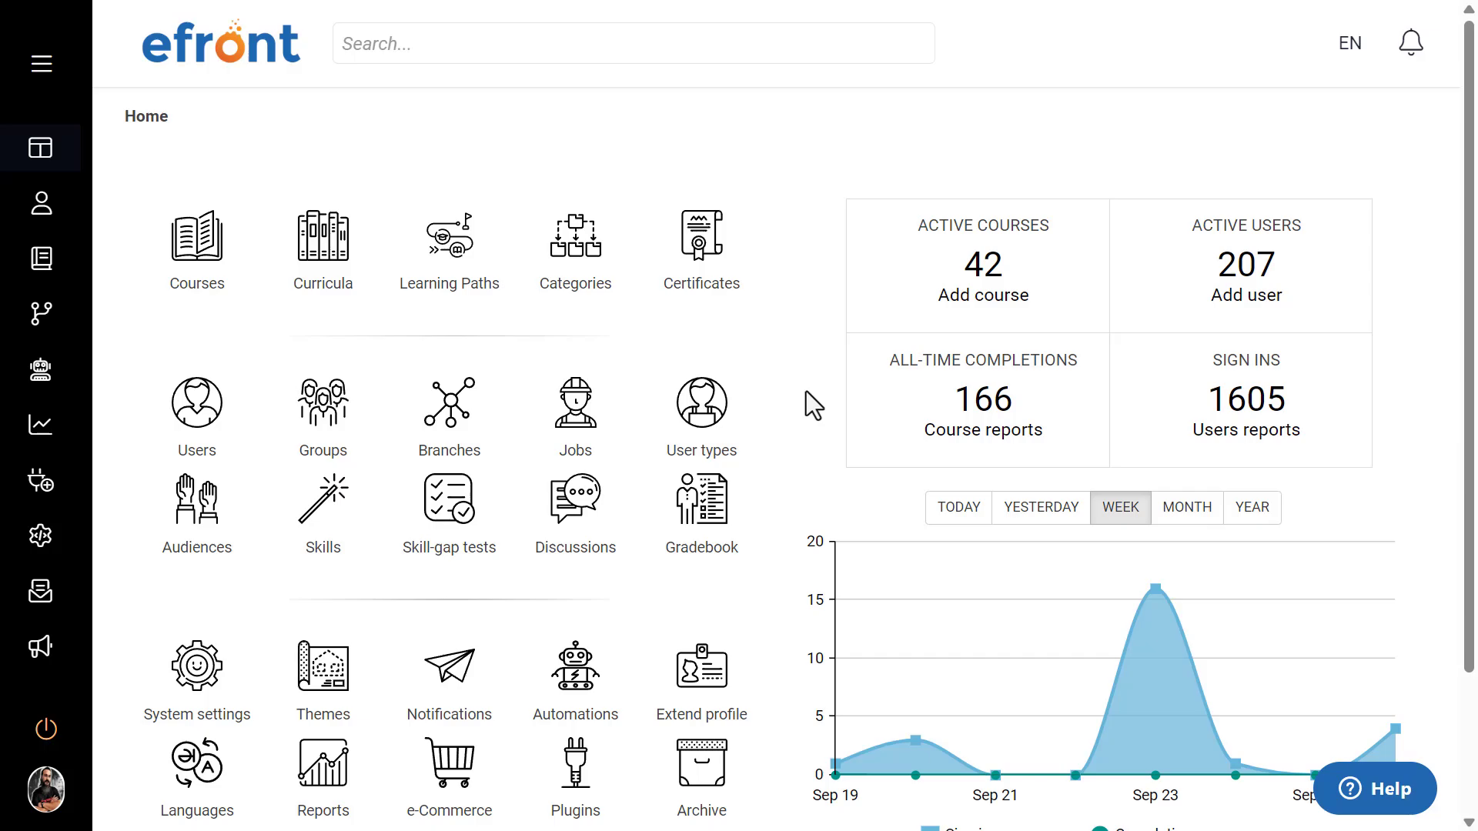
Step: Open a new user type form with Administrator as the basic user type and examine the full list of permission settings
{"action": "left_click", "coordinate": [710, 418]}
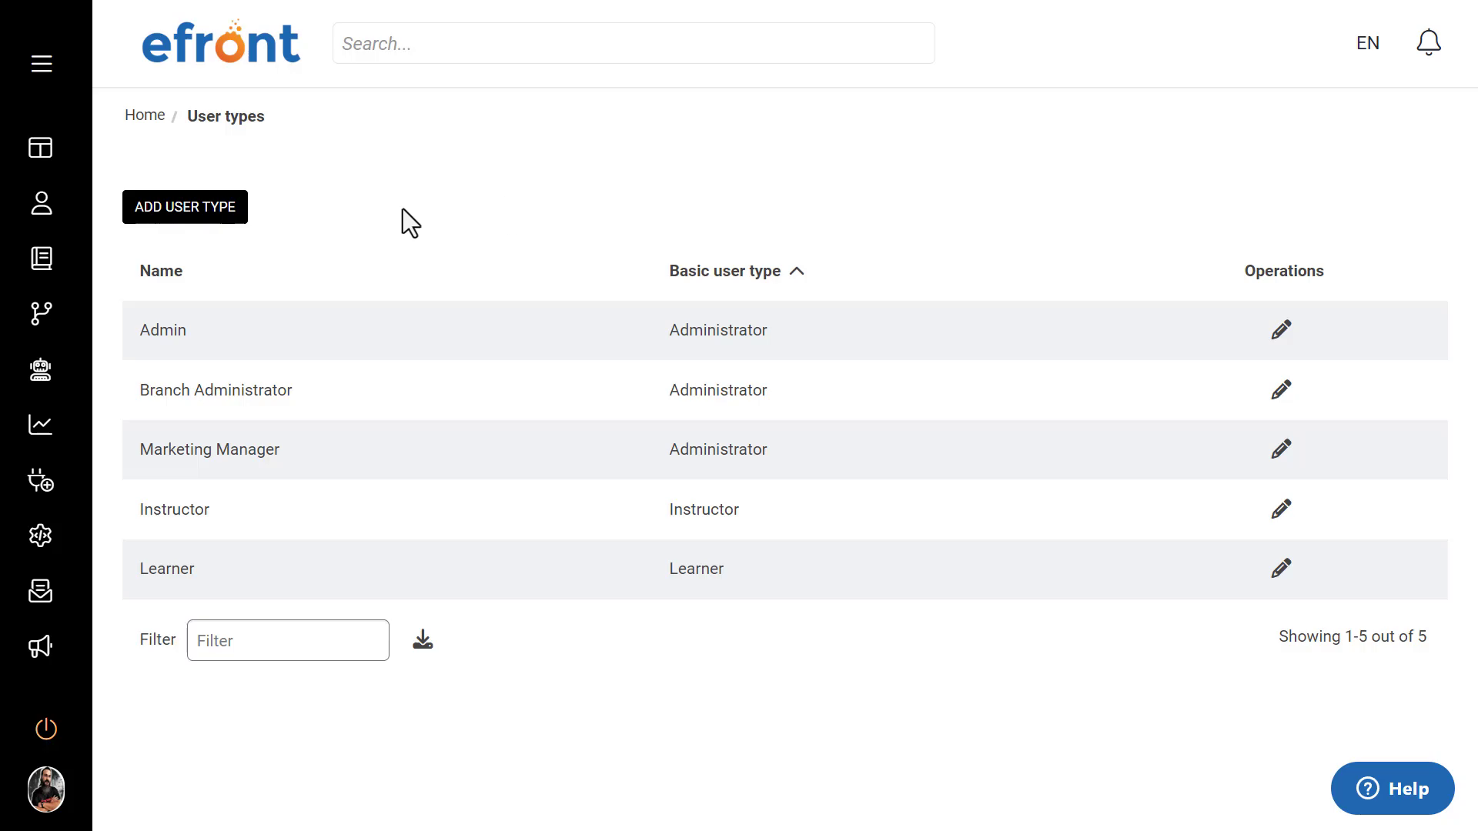
{"action": "left_click", "coordinate": [225, 219]}
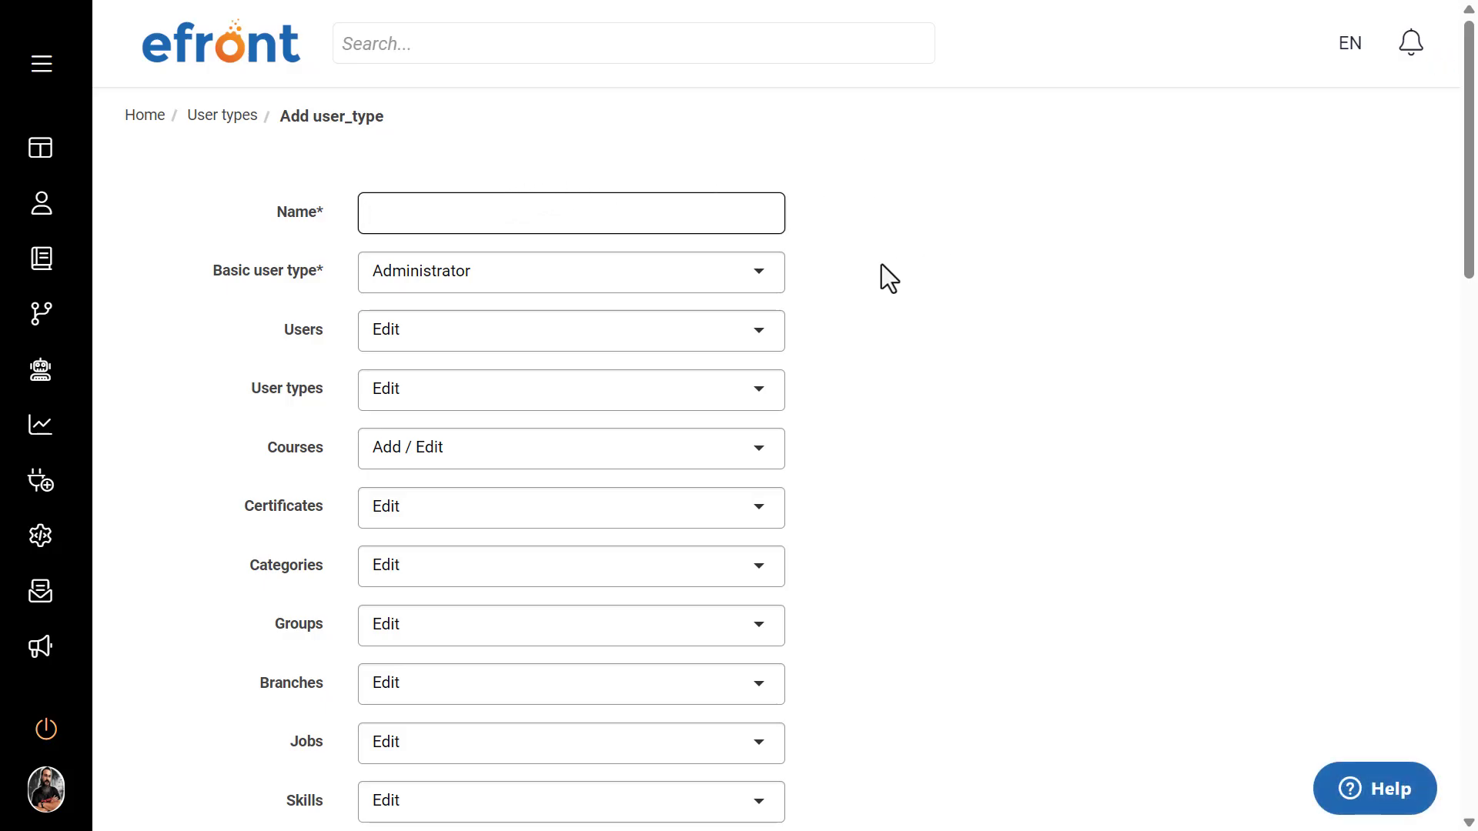
{"action": "left_click", "coordinate": [761, 292]}
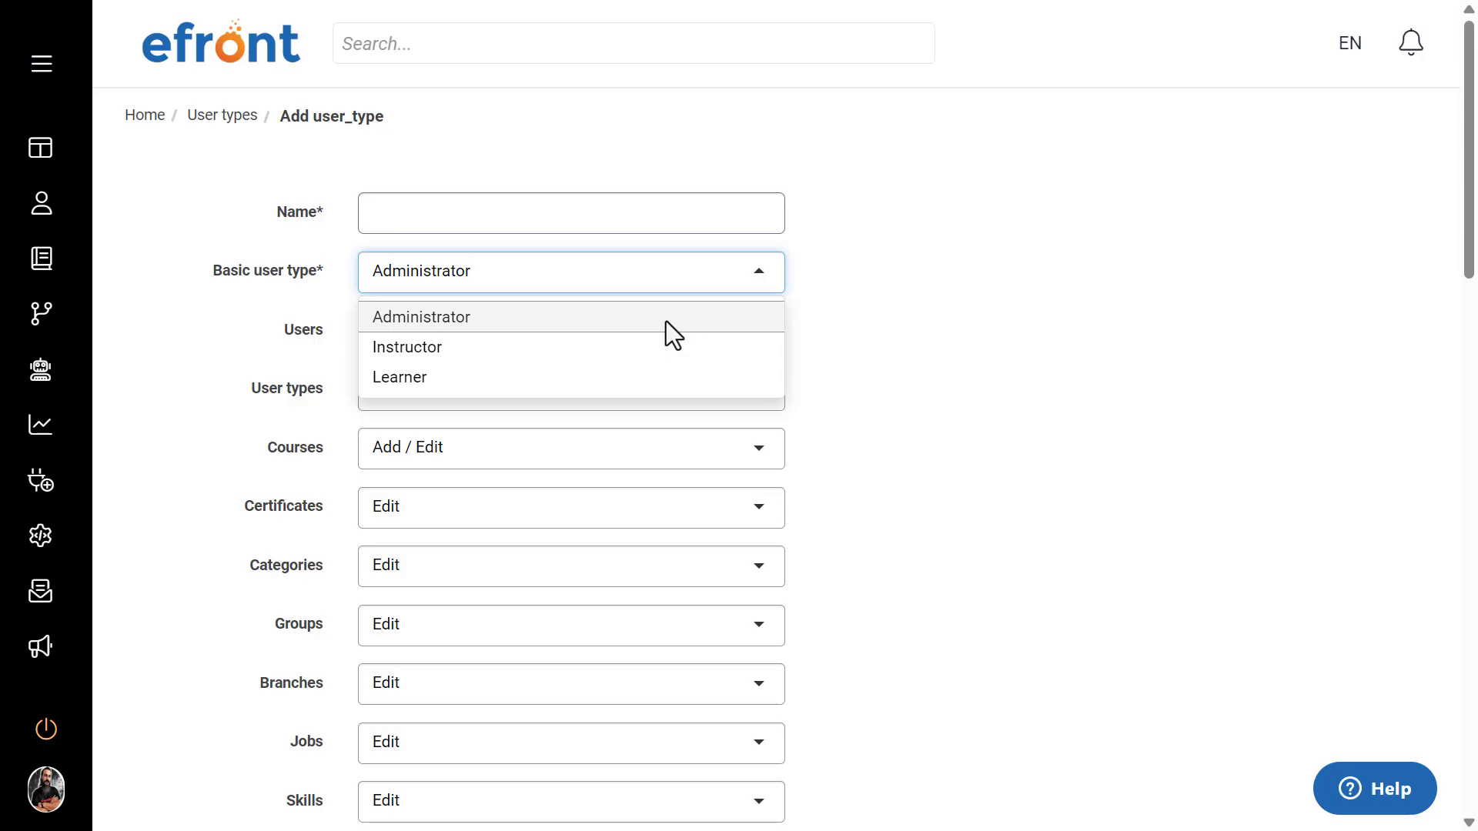
{"action": "left_click", "coordinate": [648, 317]}
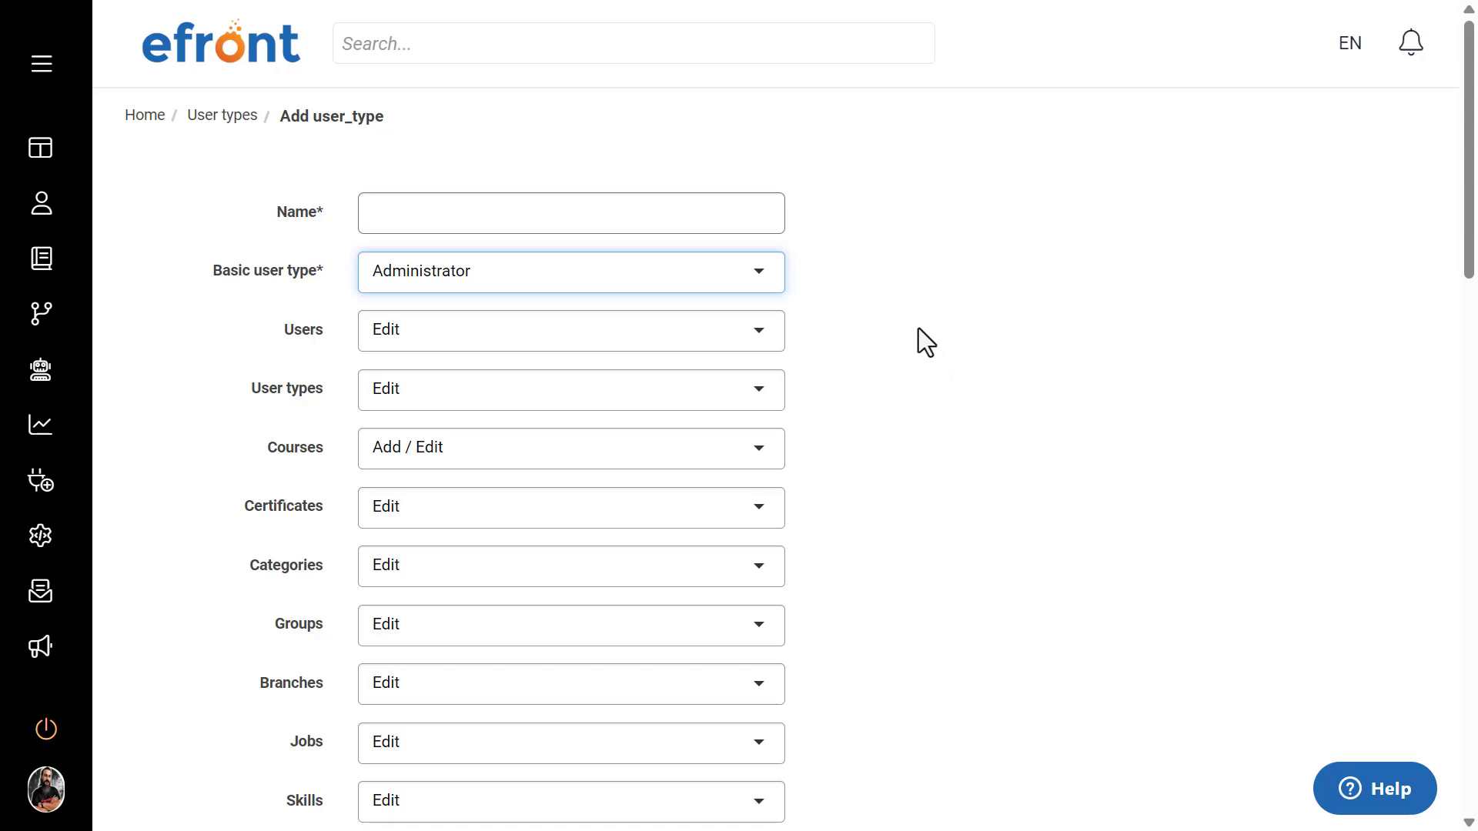
{"action": "scroll", "coordinate": [868, 339], "scroll_direction": "down", "scroll_amount": 3}
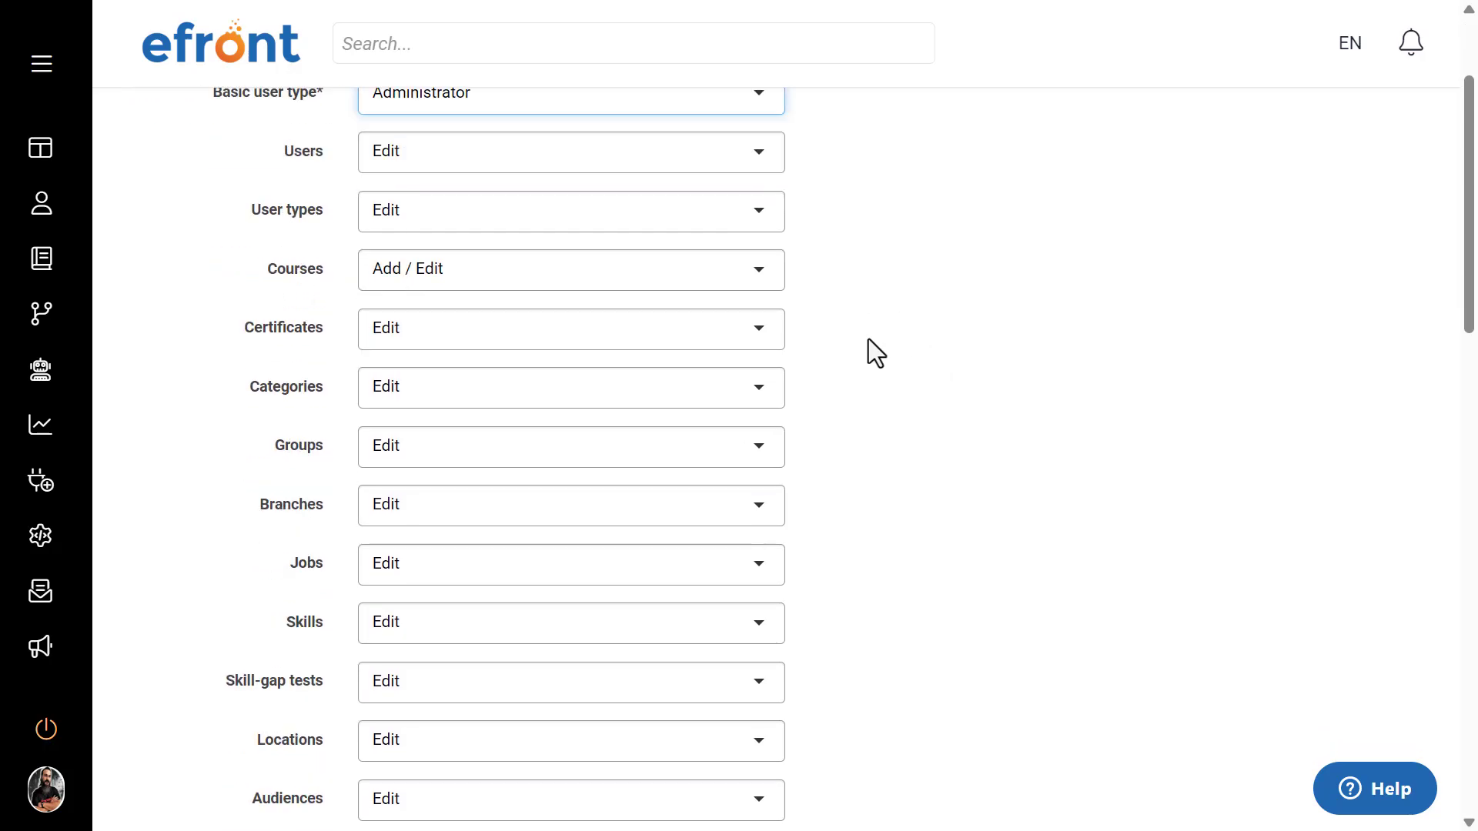
{"action": "scroll", "coordinate": [869, 340], "scroll_direction": "down", "scroll_amount": 8}
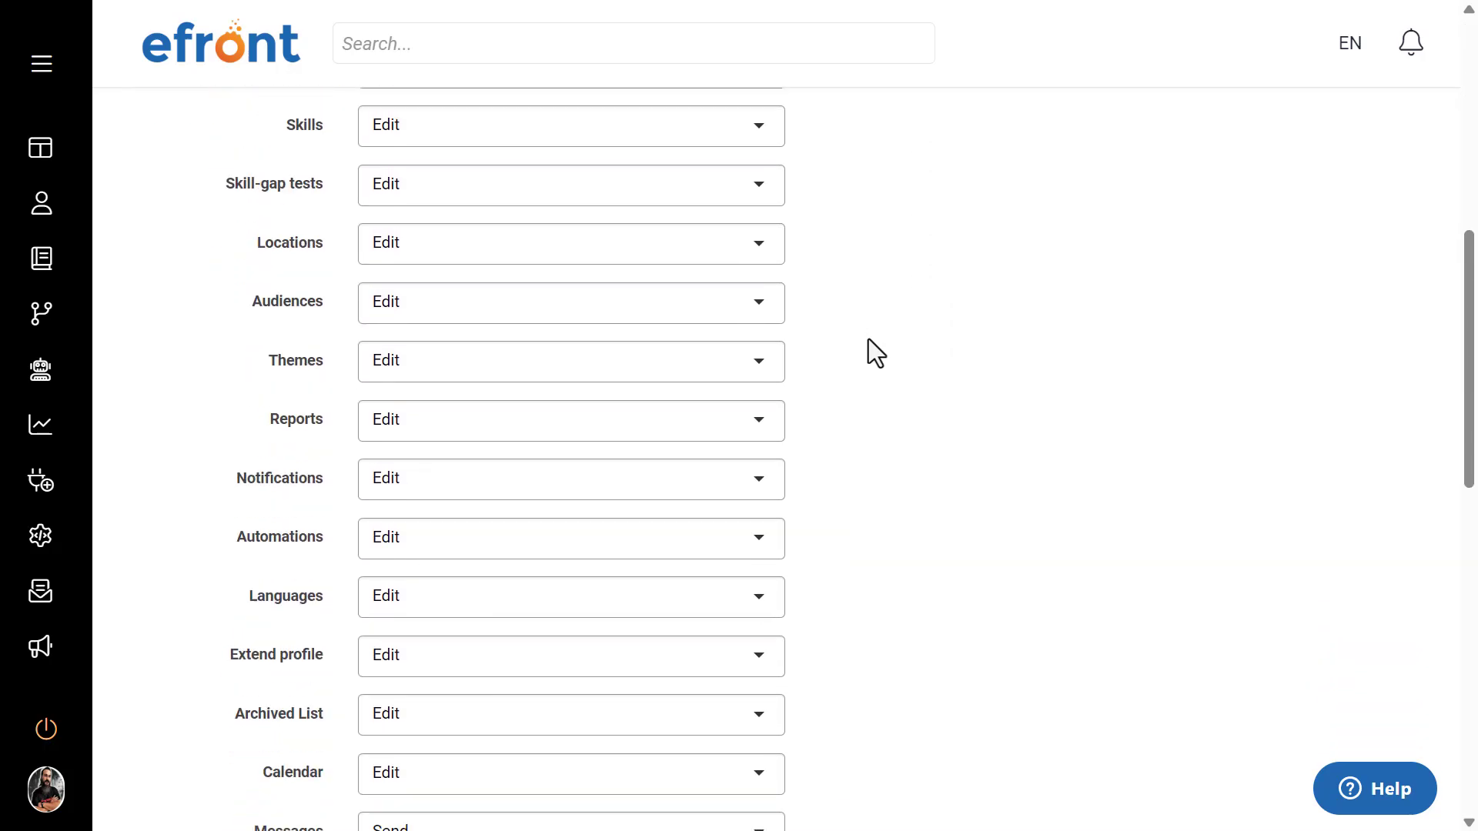
{"action": "scroll", "coordinate": [868, 339], "scroll_direction": "down", "scroll_amount": 6}
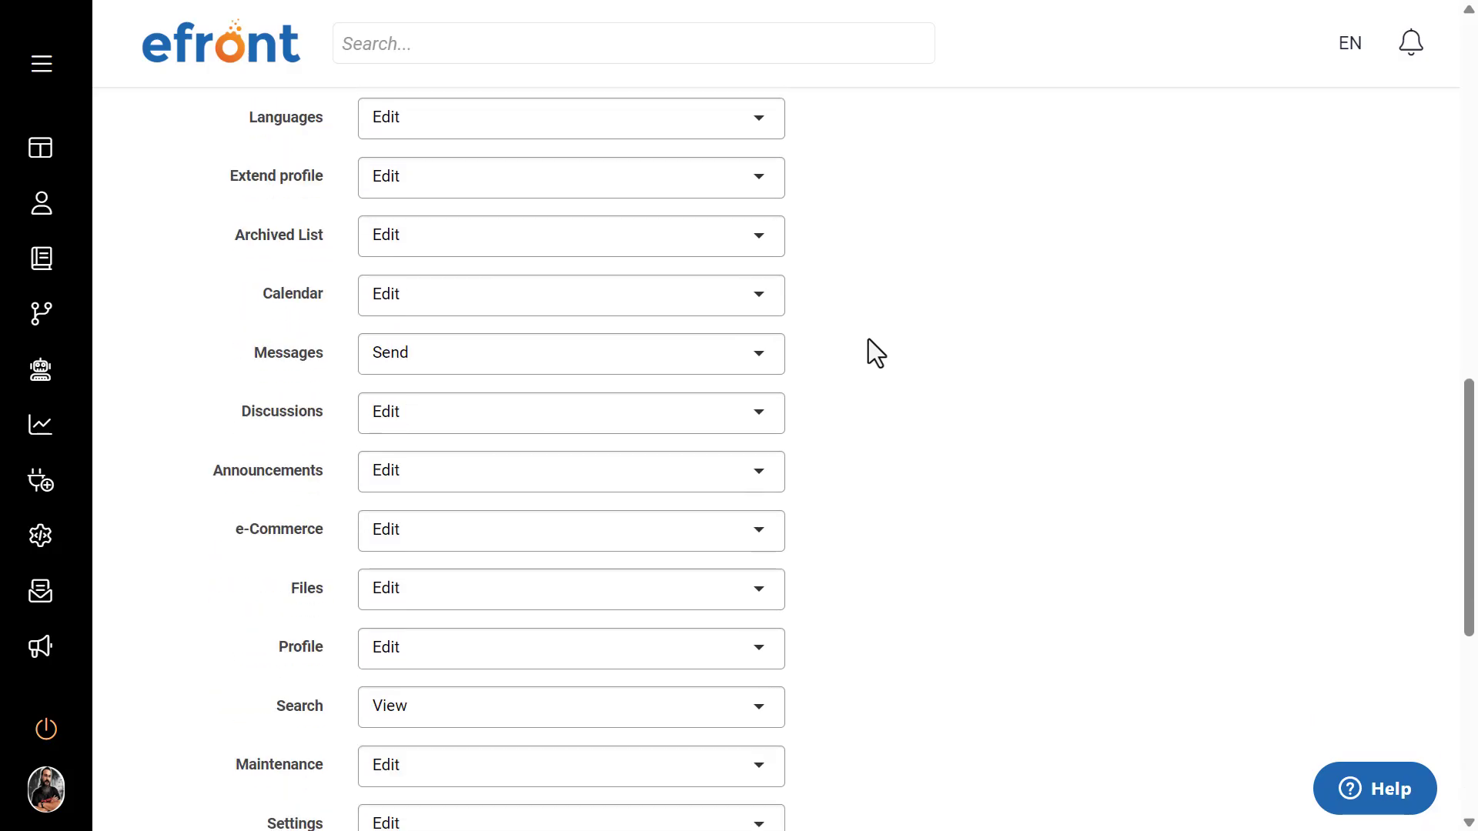
{"action": "scroll", "coordinate": [868, 338], "scroll_direction": "down", "scroll_amount": 6}
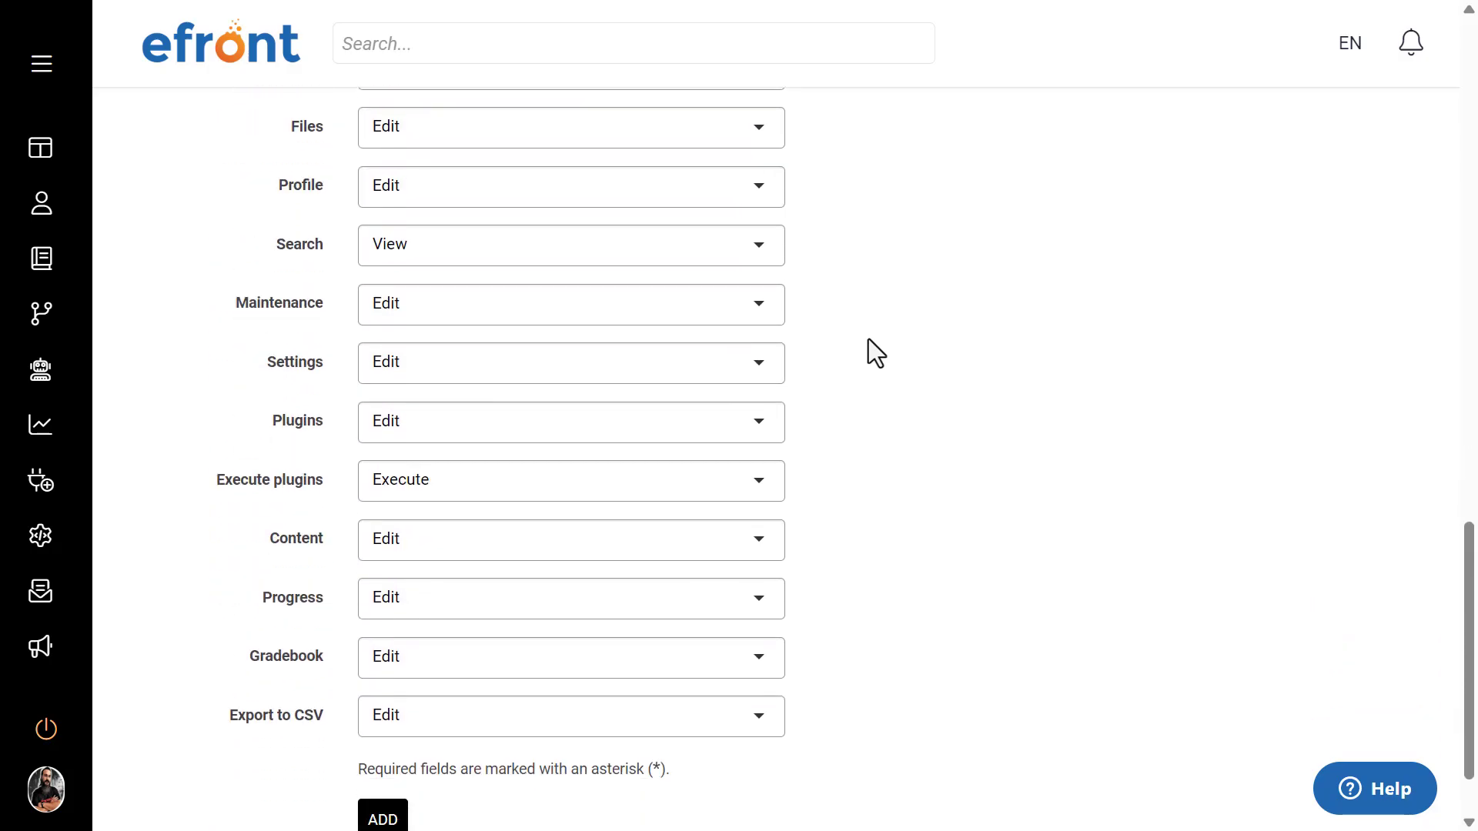
{"action": "scroll", "coordinate": [868, 339], "scroll_direction": "up", "scroll_amount": 20}
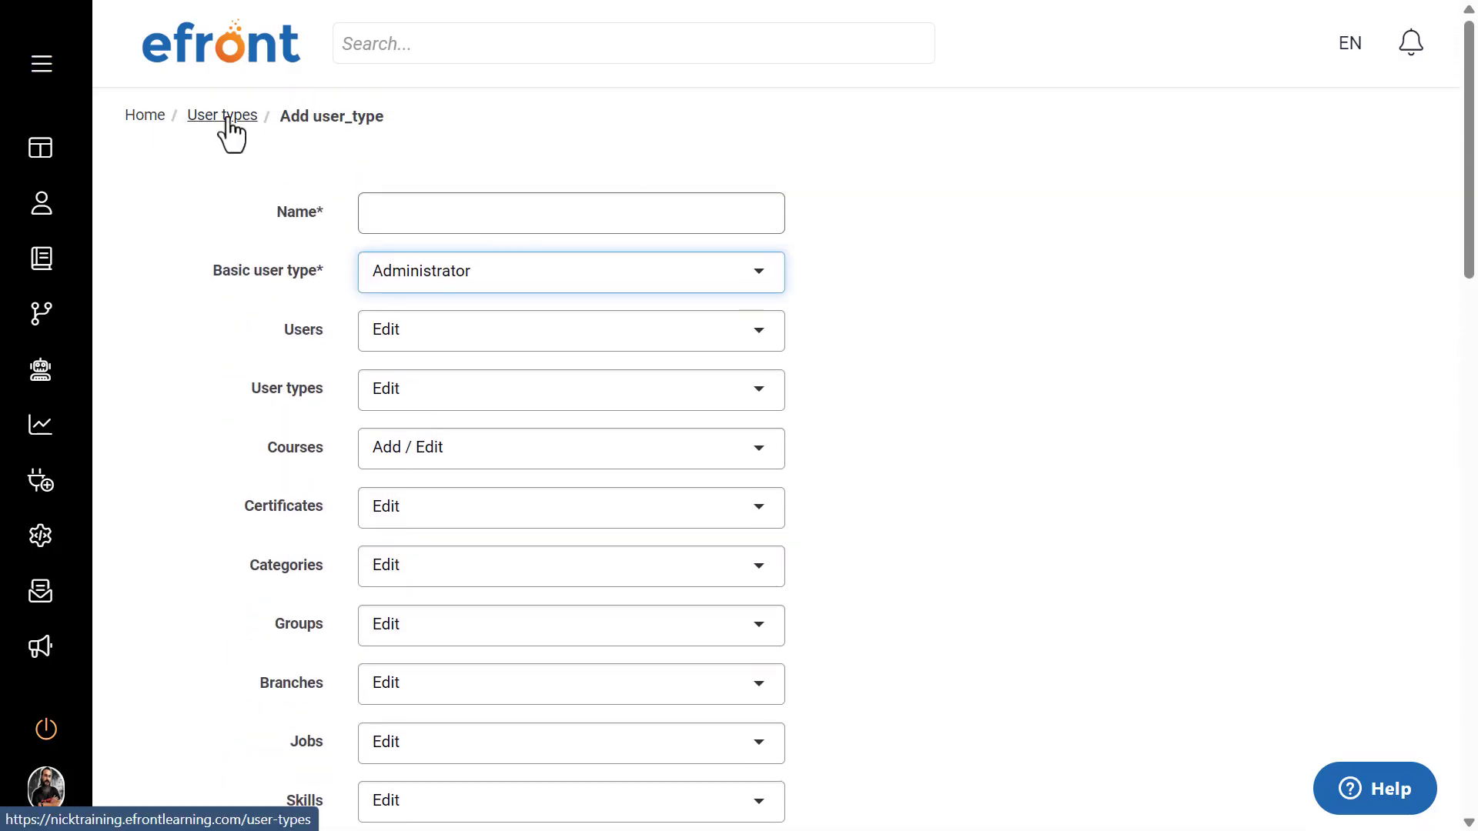
Step: Review the permission settings of the existing Marketing Manager user type, and return to the user types list
{"action": "left_click", "coordinate": [228, 118]}
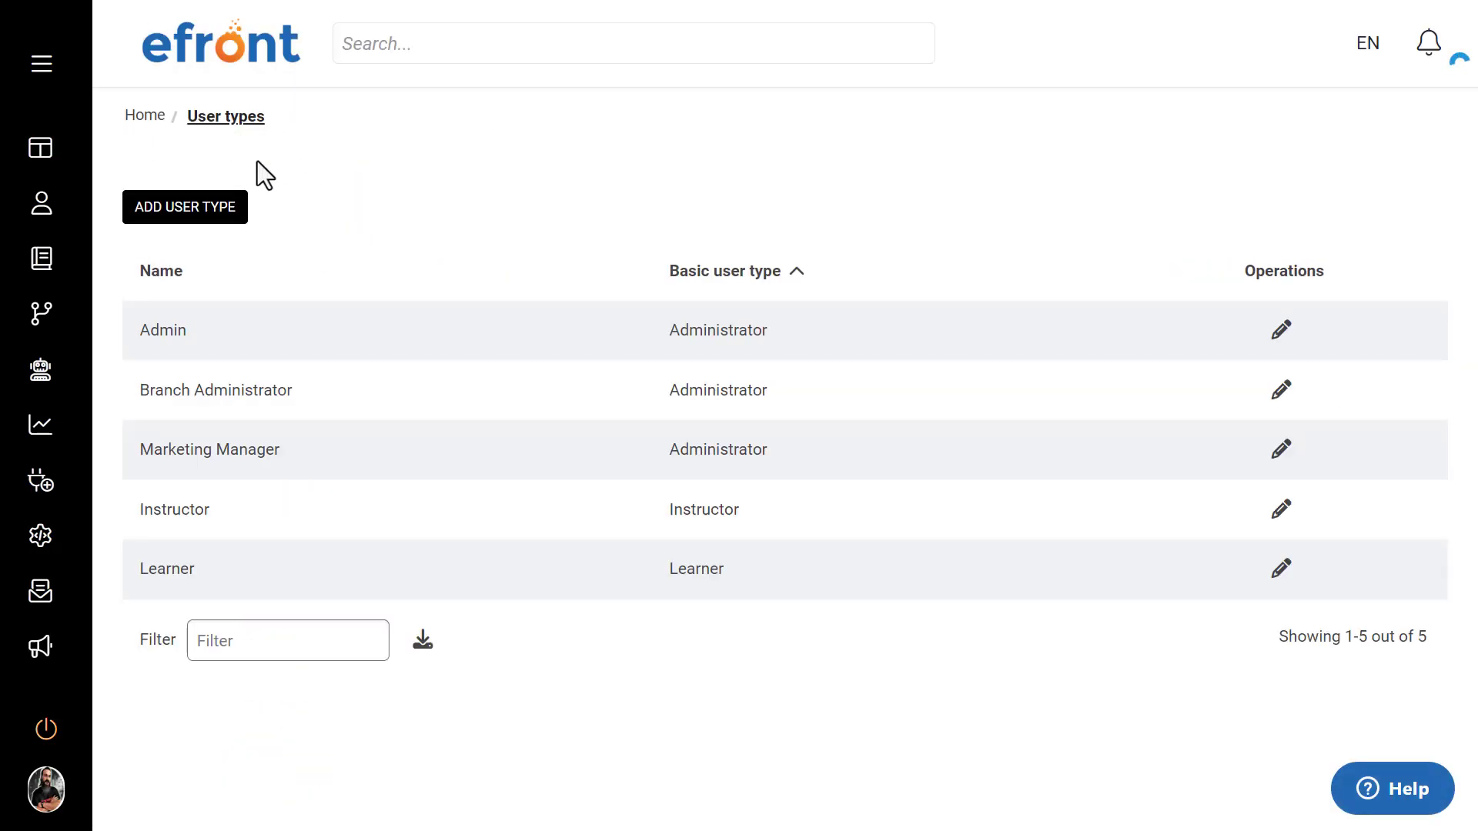
{"action": "left_click", "coordinate": [254, 454]}
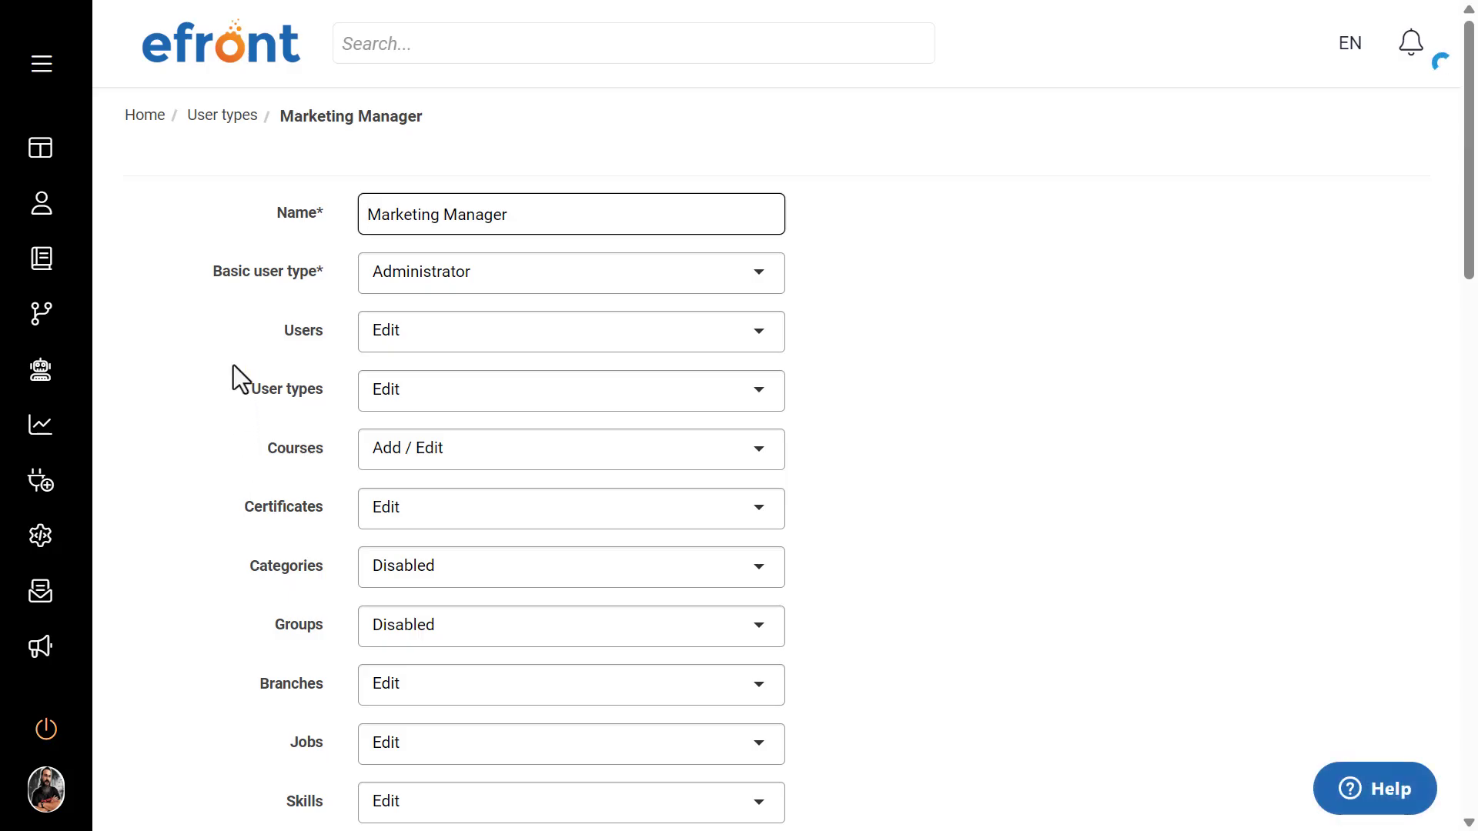
{"action": "scroll", "coordinate": [233, 366], "scroll_direction": "down", "scroll_amount": 10}
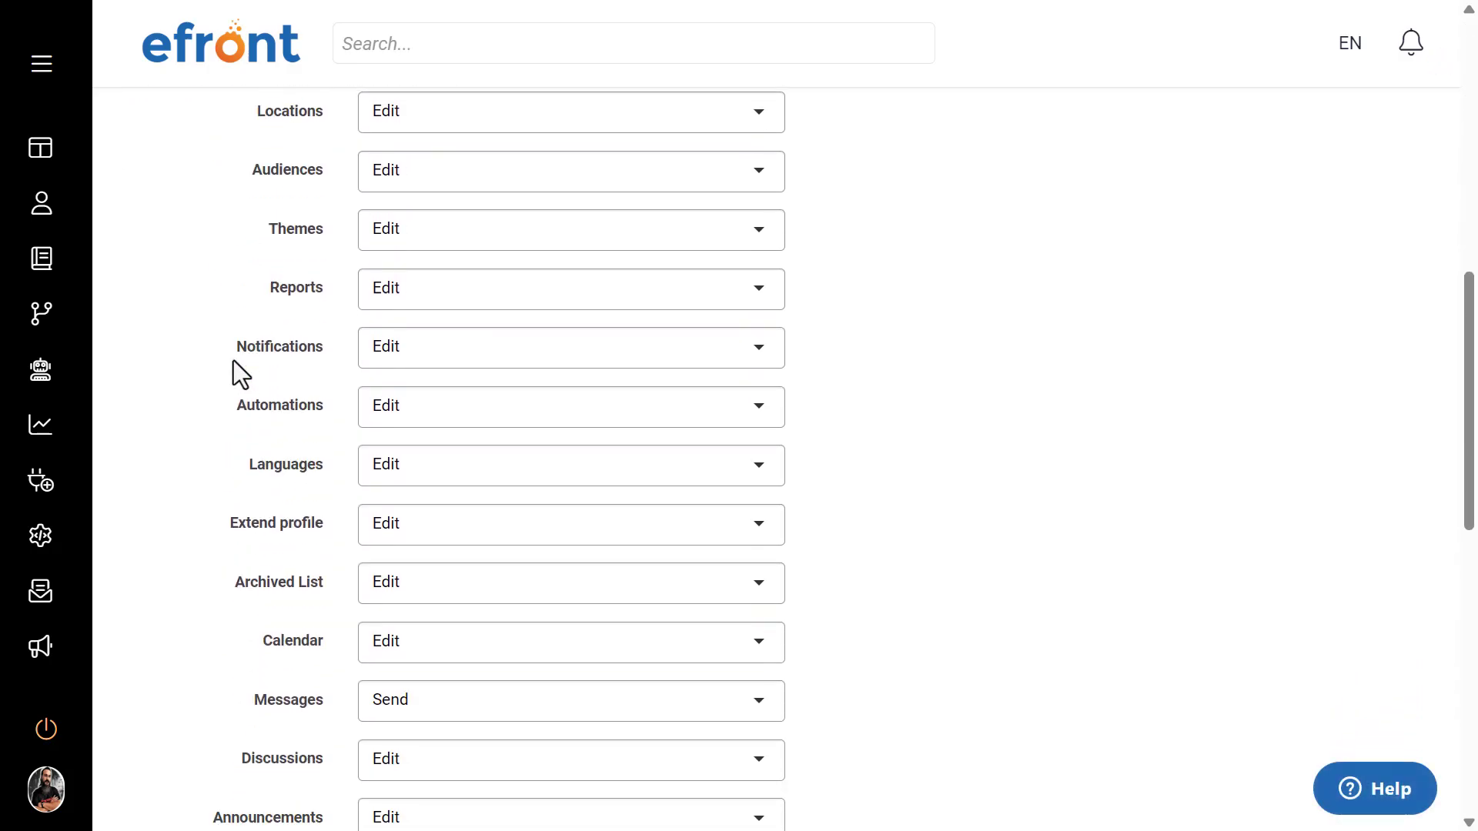
{"action": "scroll", "coordinate": [232, 362], "scroll_direction": "up", "scroll_amount": 10}
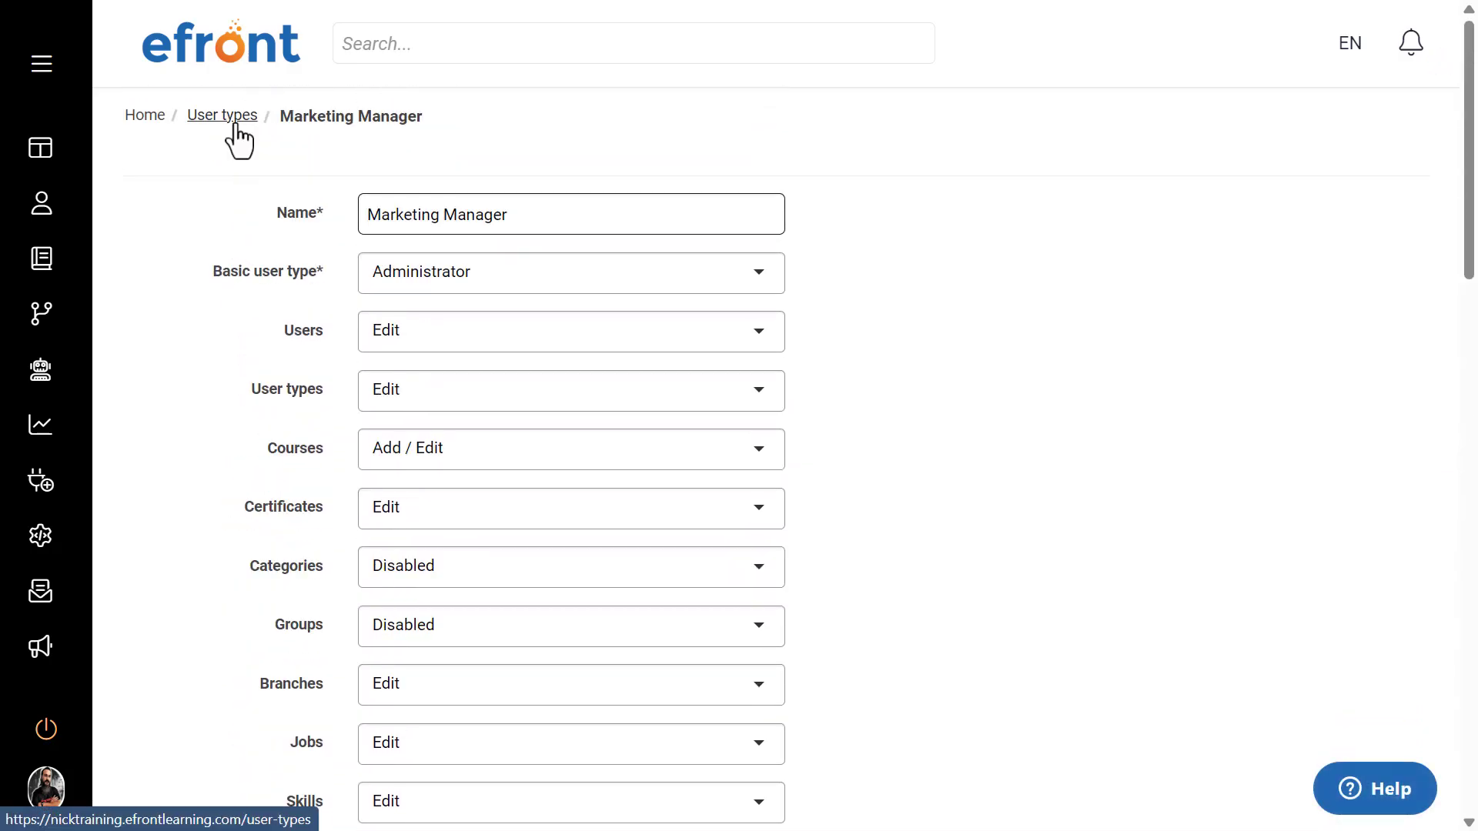
{"action": "left_click", "coordinate": [235, 119]}
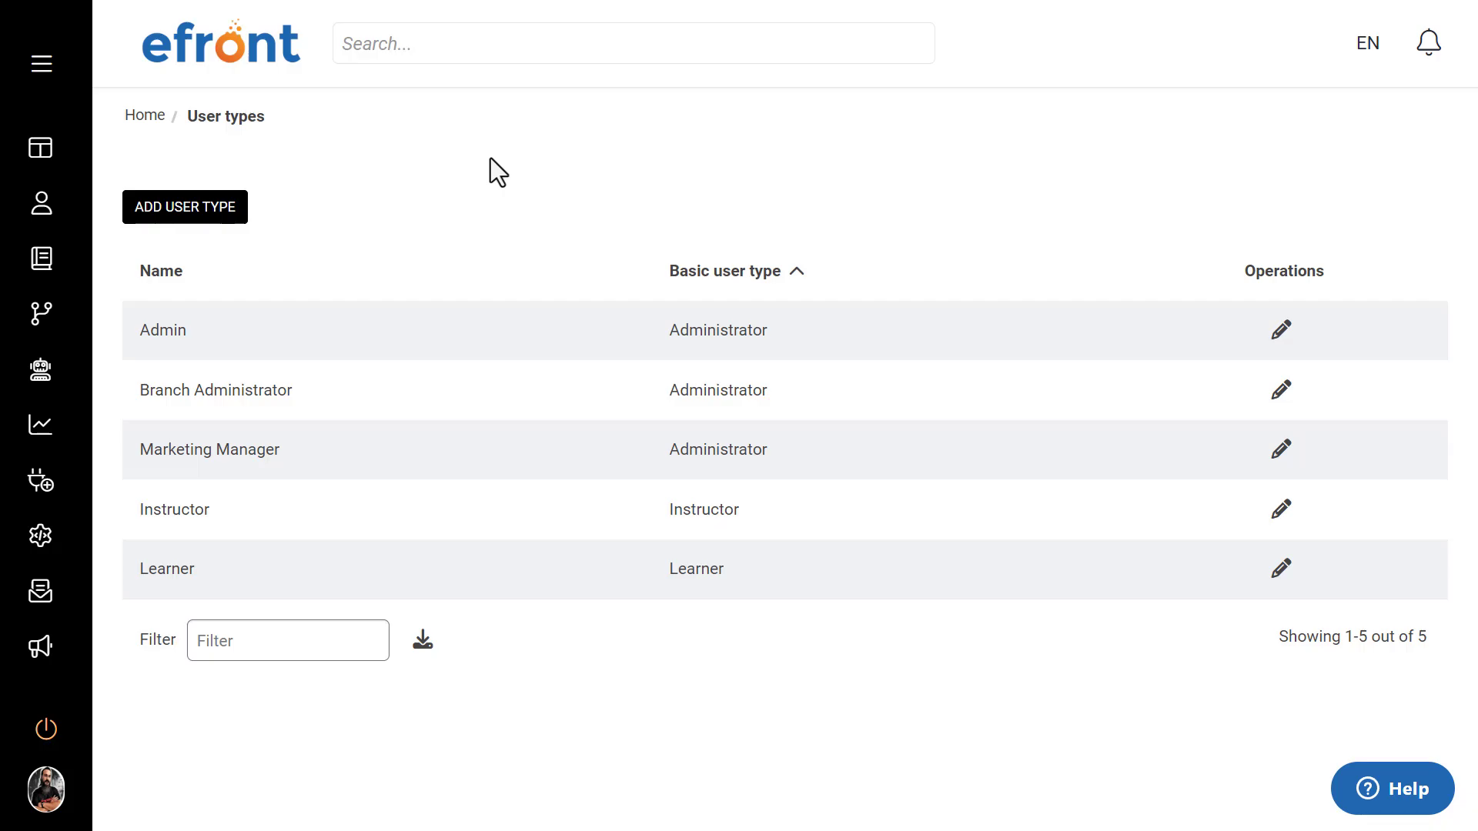
Step: Open the profile of the first user in the Users list and show the choices for the User type setting
{"action": "left_click", "coordinate": [258, 68]}
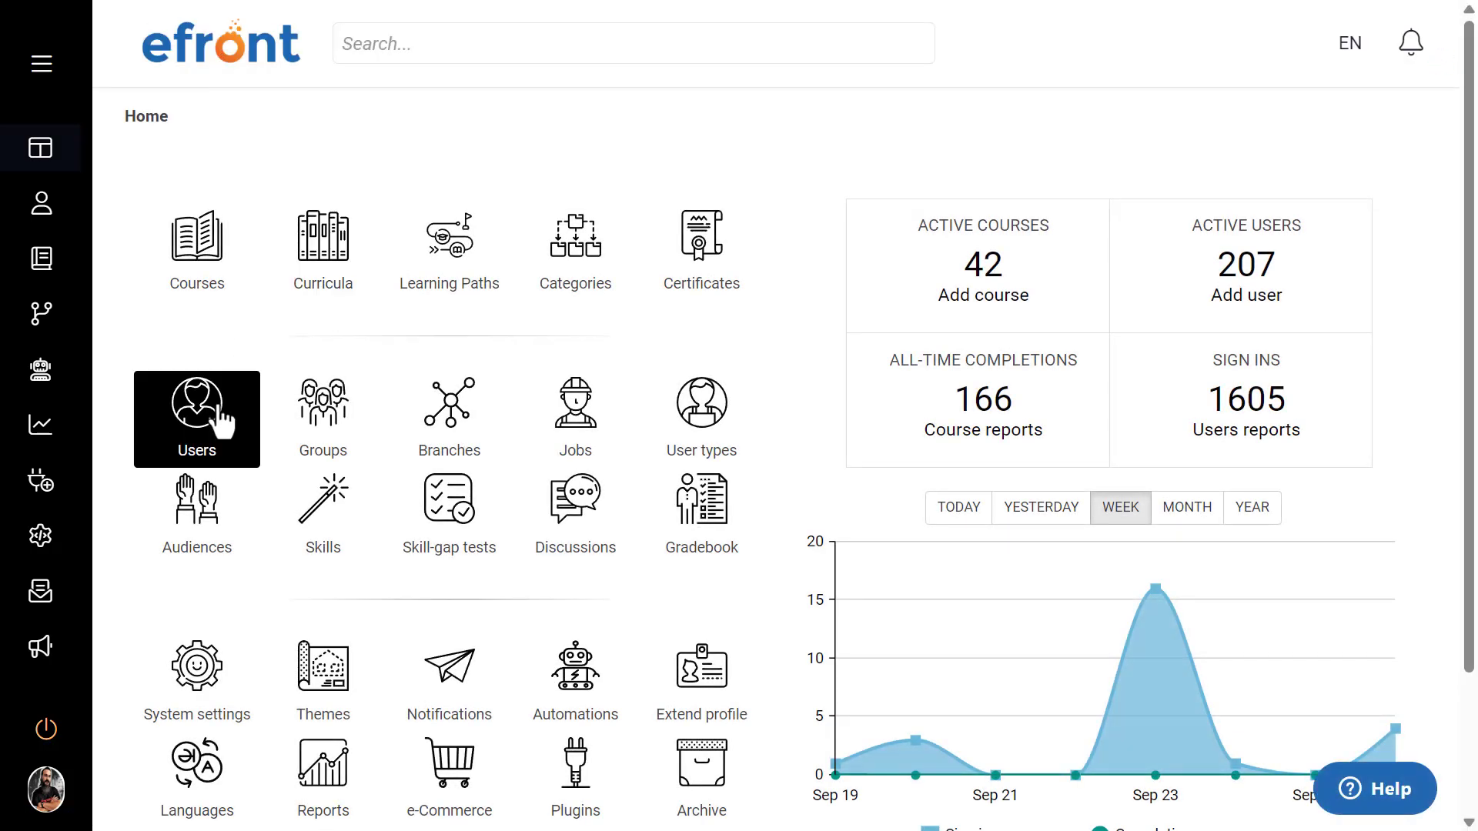
{"action": "left_click", "coordinate": [218, 406]}
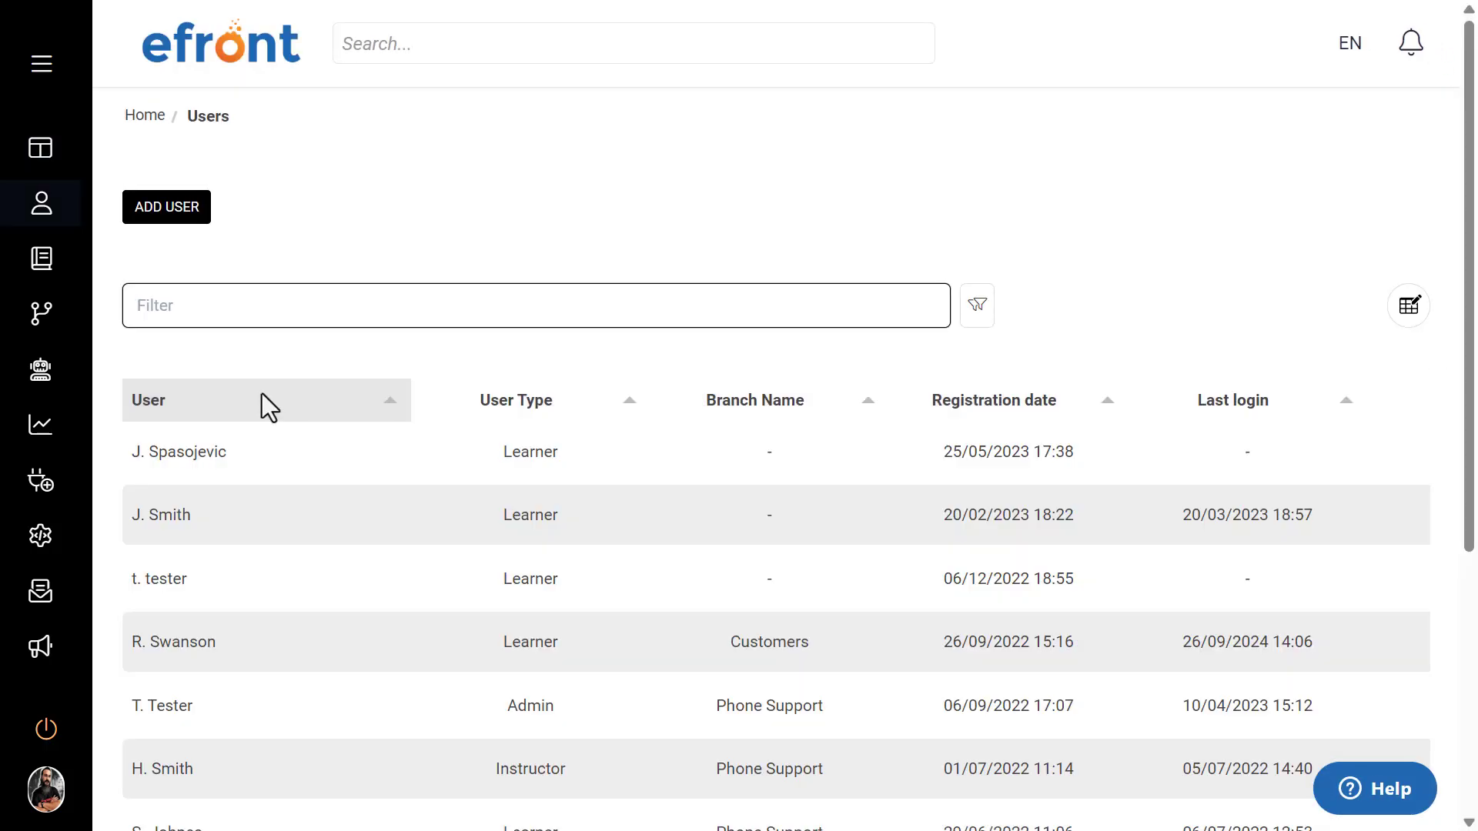
{"action": "left_click", "coordinate": [222, 460]}
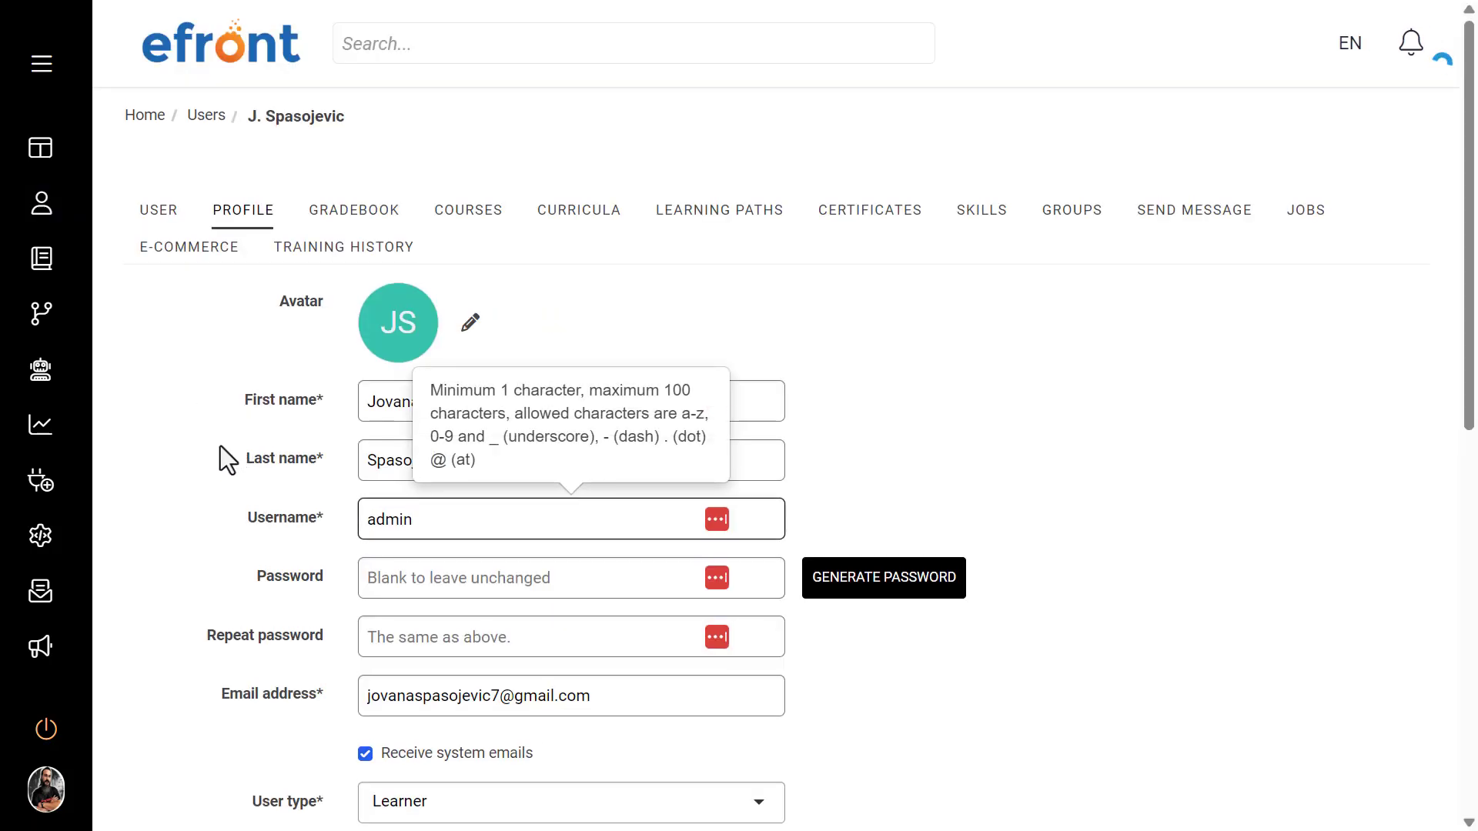
{"action": "scroll", "coordinate": [220, 445], "scroll_direction": "down", "scroll_amount": 3}
{"action": "scroll", "coordinate": [220, 446], "scroll_direction": "down", "scroll_amount": 2}
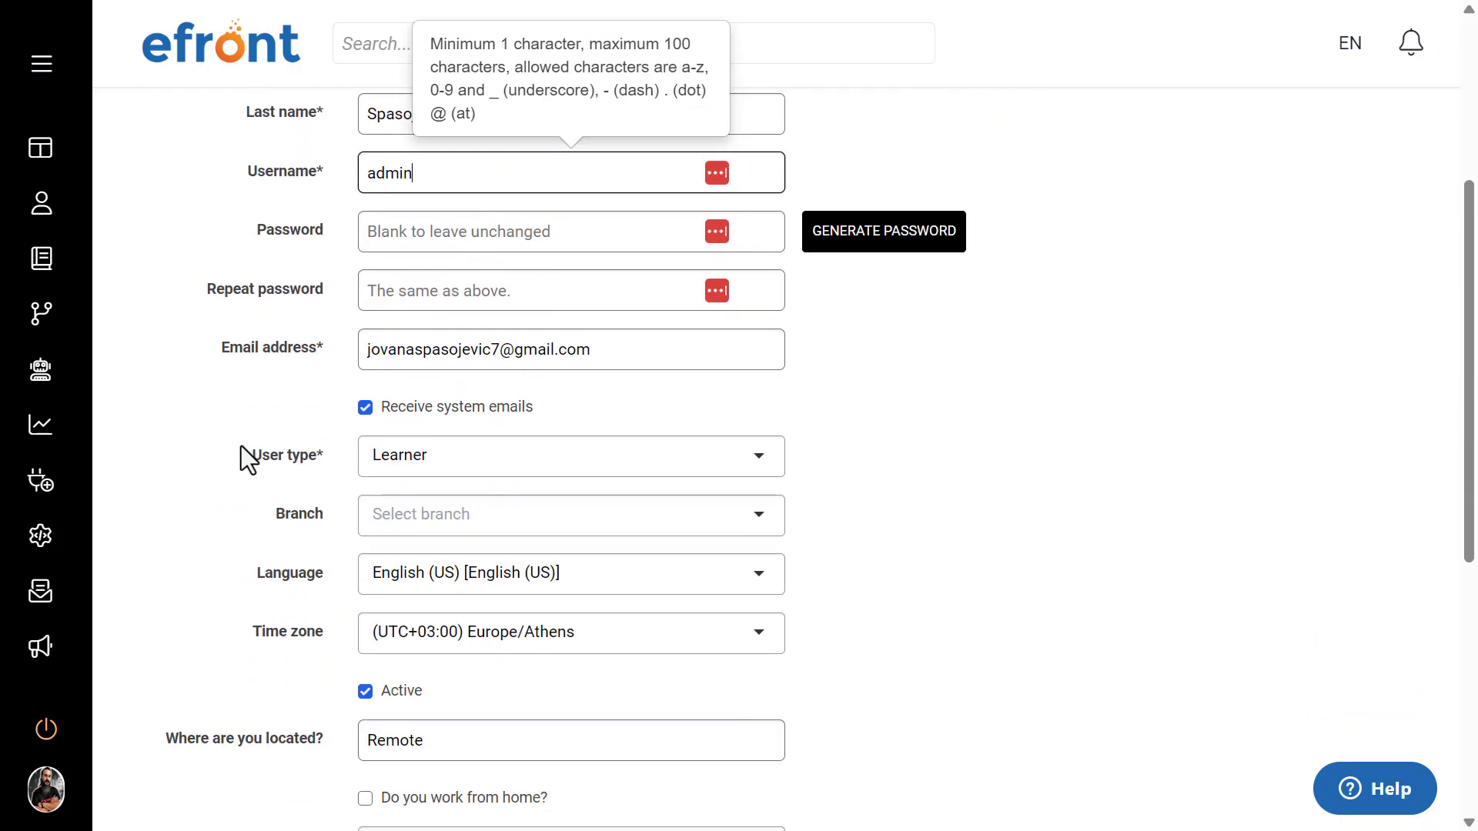
{"action": "left_click_drag", "start_coordinate": [242, 445], "coordinate": [316, 452]}
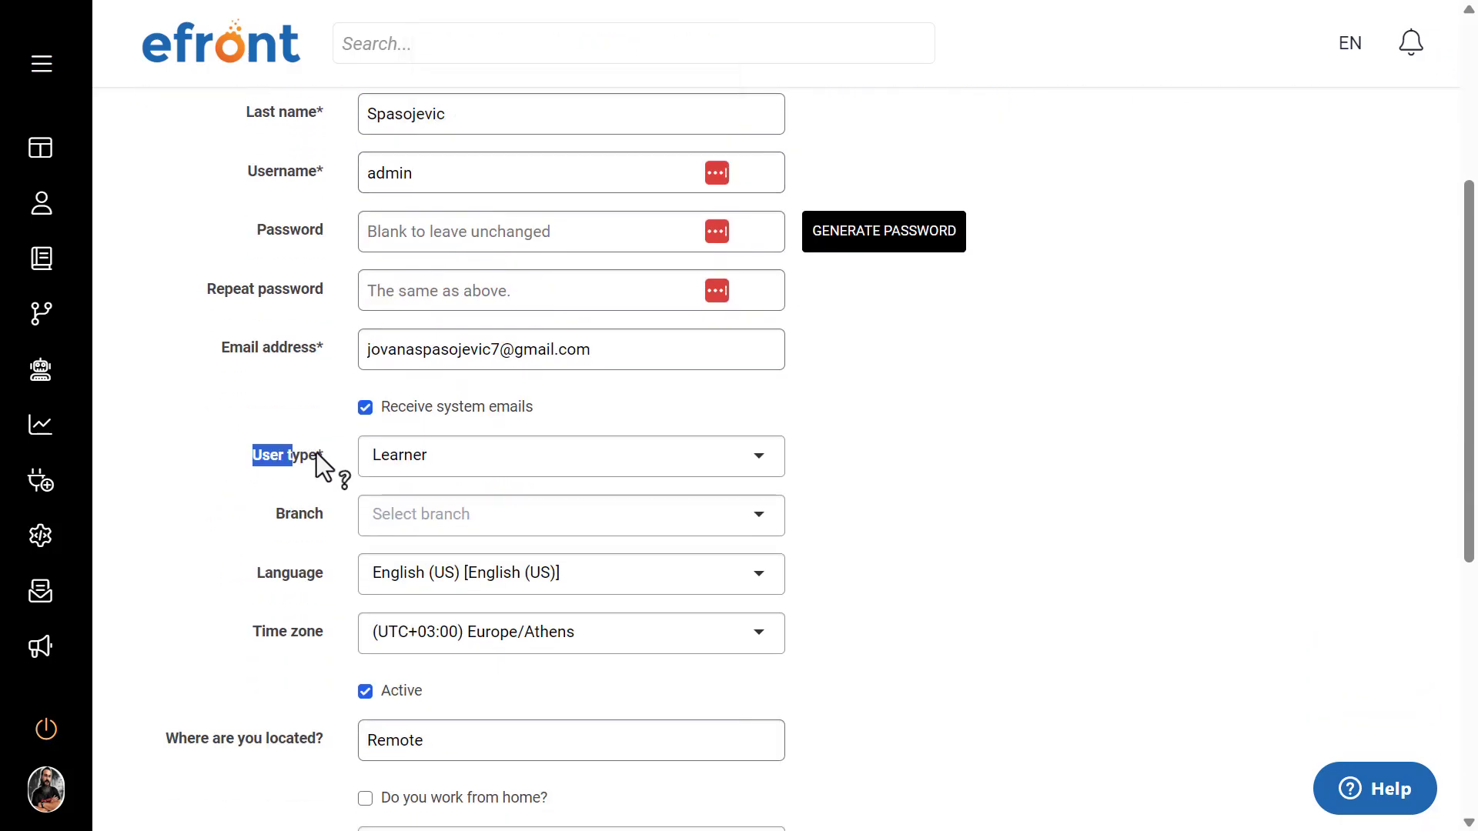
{"action": "left_click", "coordinate": [760, 465]}
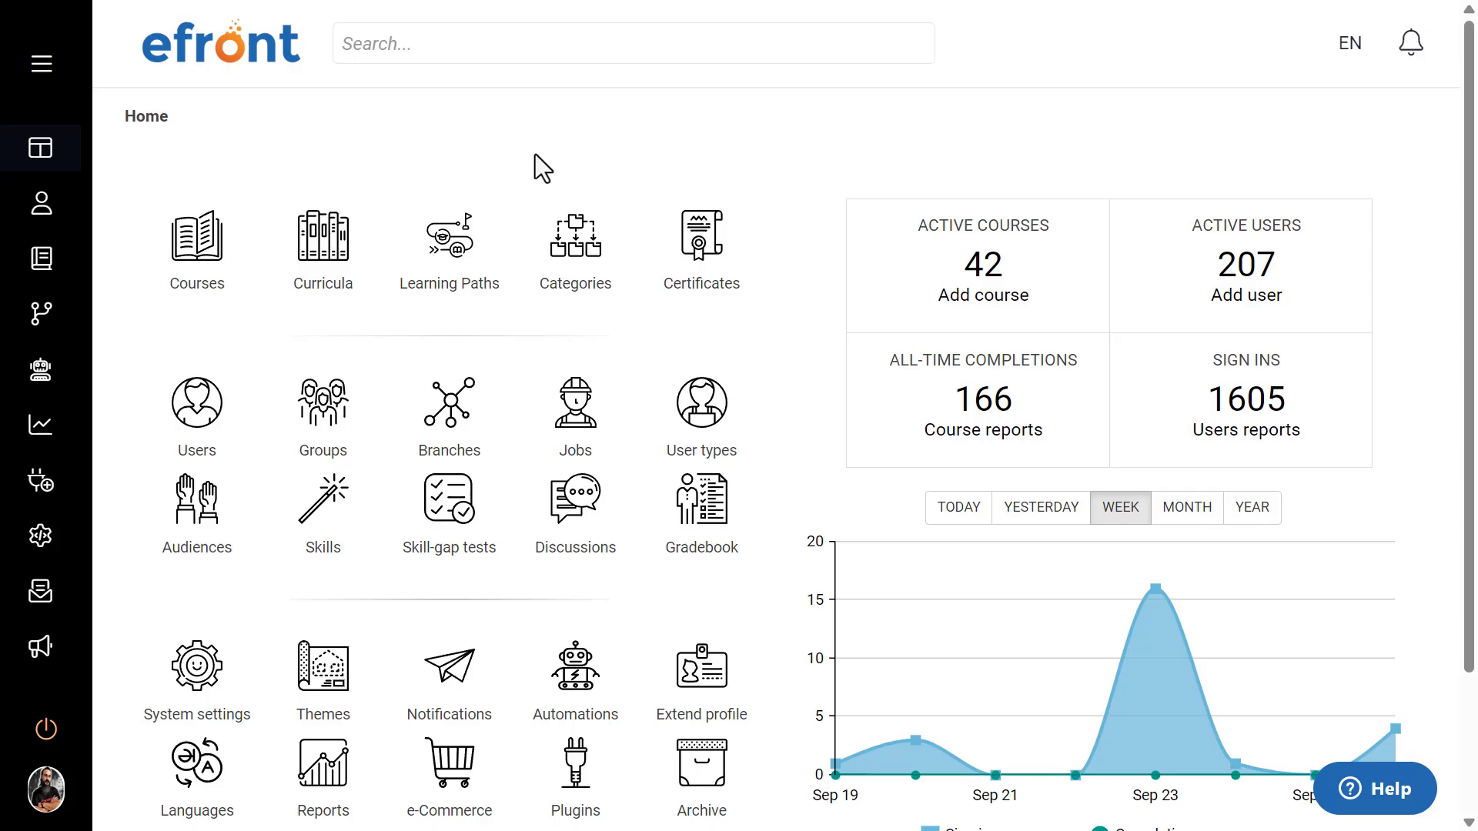
Step: Open the Branches list from the home dashboard and examine the branches with their parent branches
{"action": "left_click", "coordinate": [468, 420]}
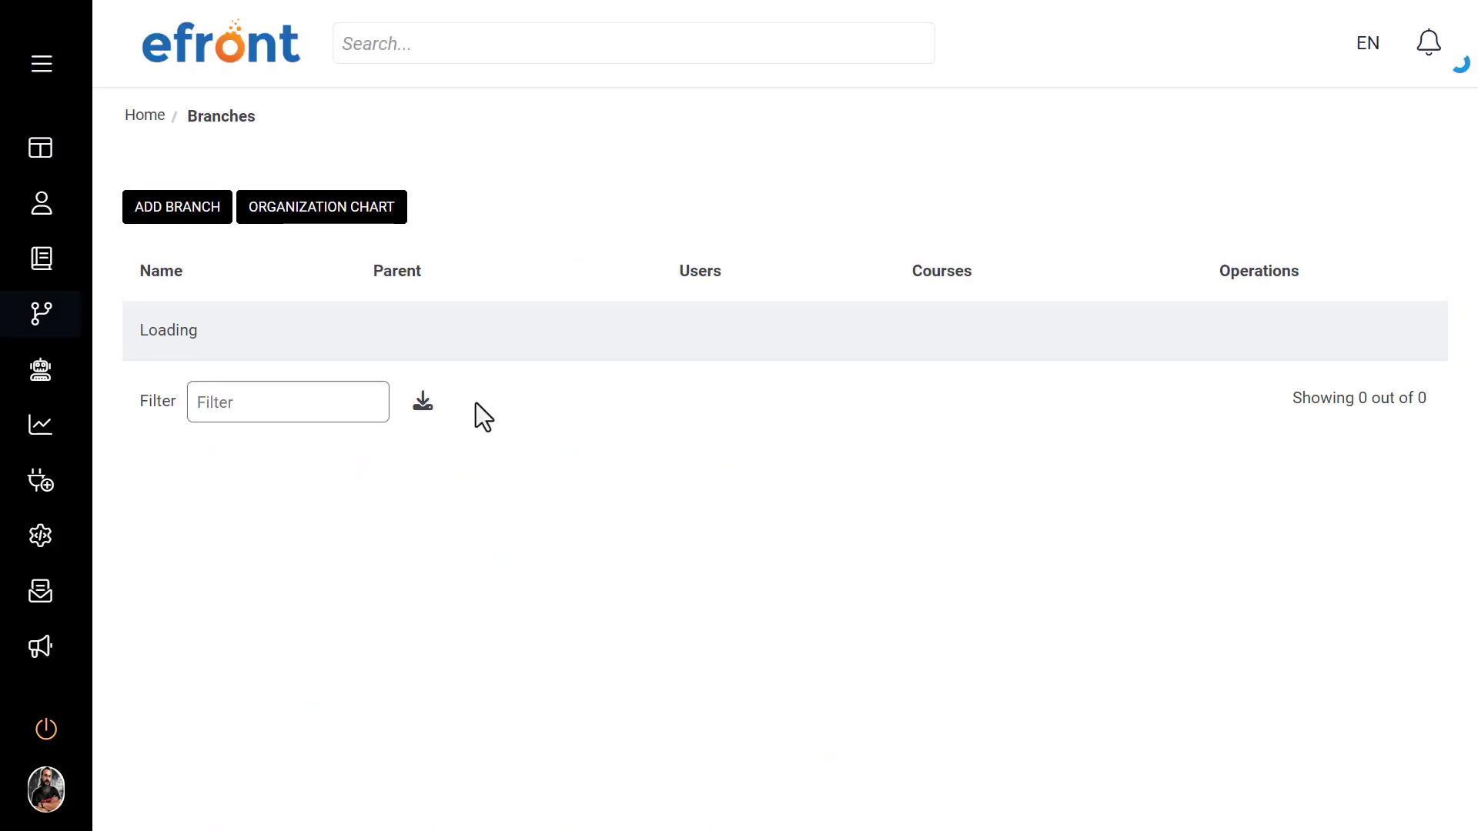
{"action": "scroll", "coordinate": [548, 195], "scroll_direction": "down", "scroll_amount": 3}
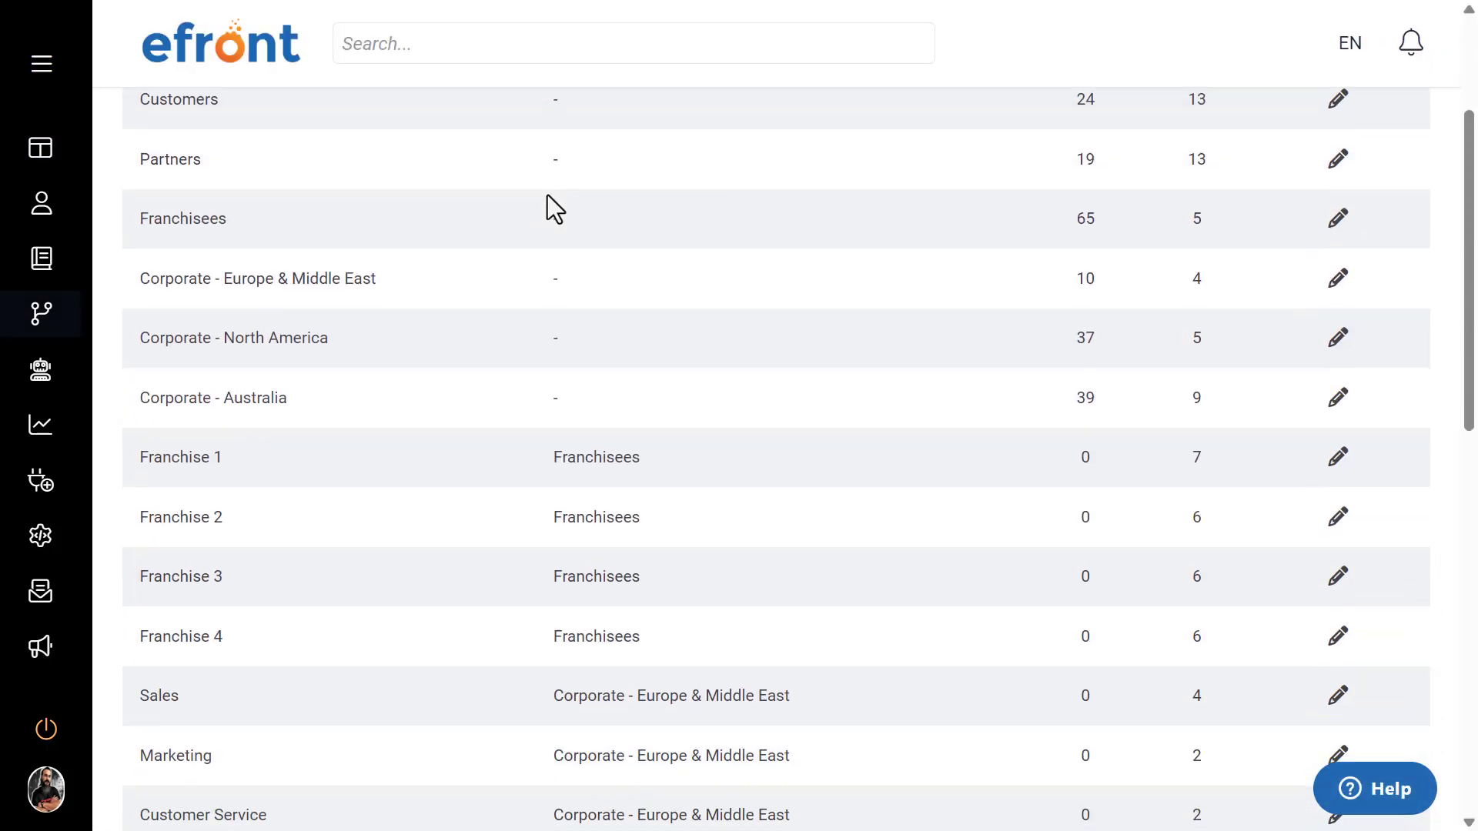
{"action": "scroll", "coordinate": [547, 196], "scroll_direction": "down", "scroll_amount": 6}
{"action": "scroll", "coordinate": [547, 196], "scroll_direction": "up", "scroll_amount": 9}
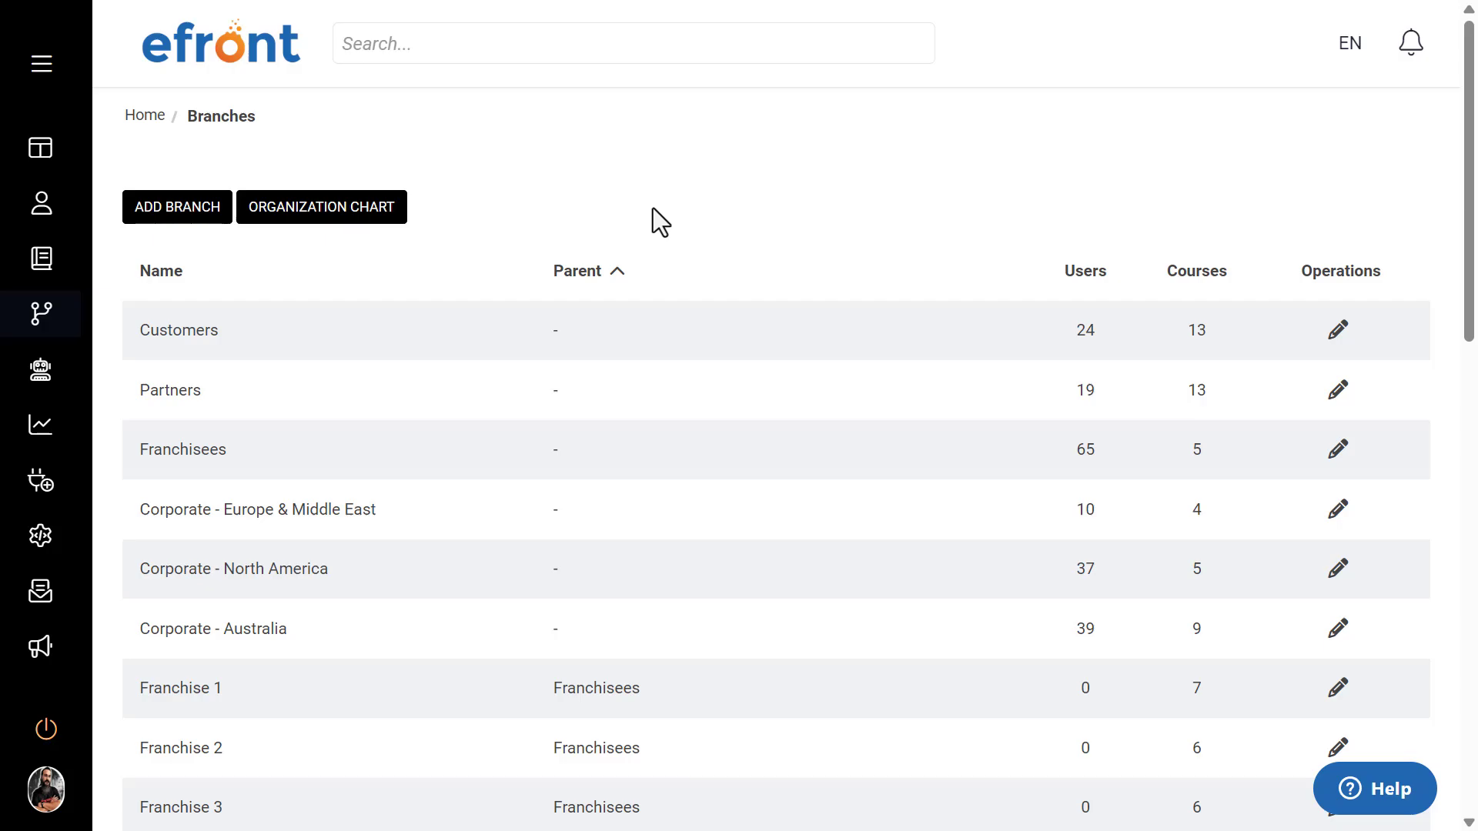
{"action": "scroll", "coordinate": [652, 210], "scroll_direction": "down", "scroll_amount": 10}
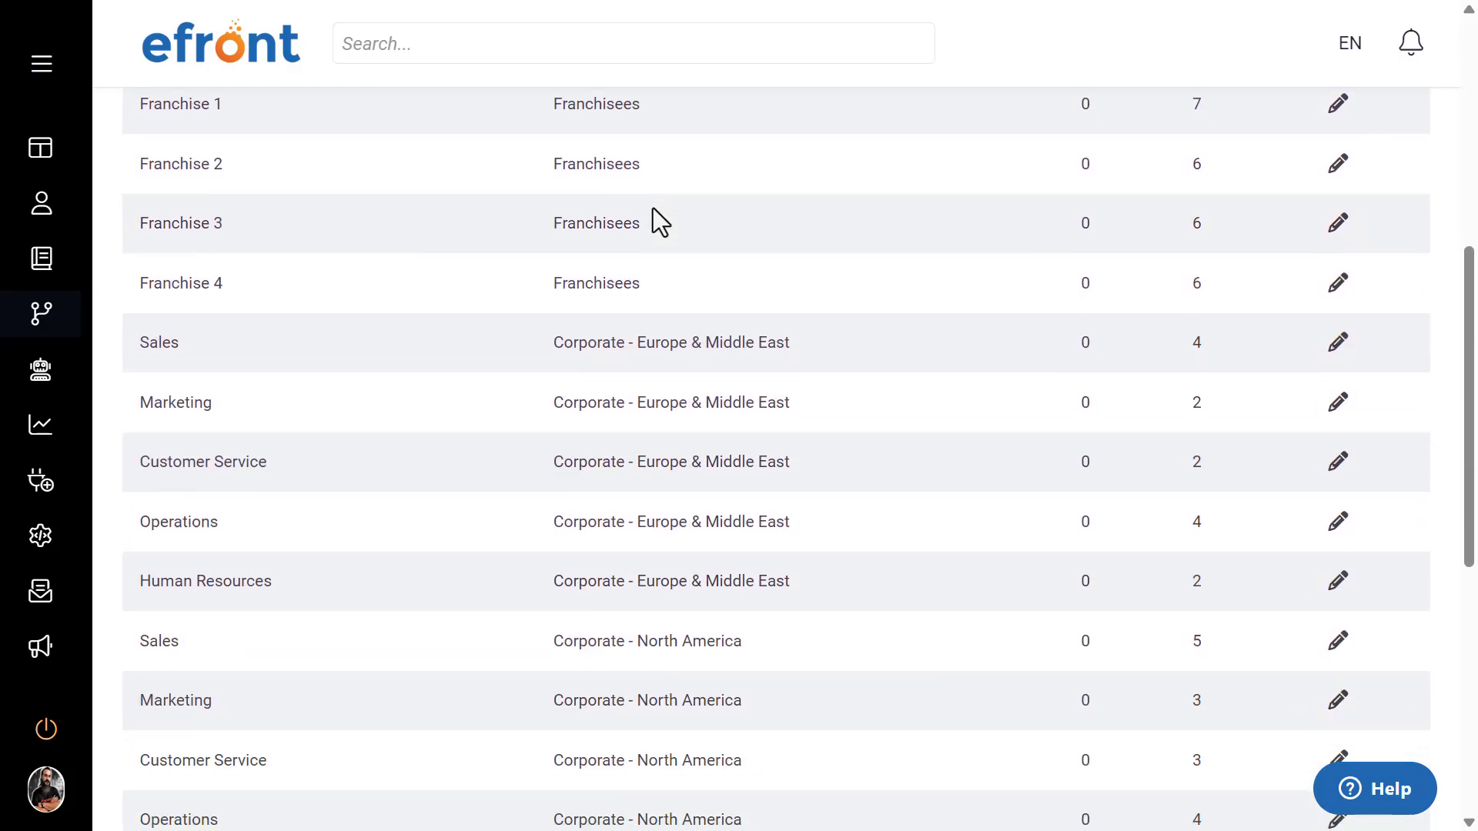
{"action": "scroll", "coordinate": [653, 208], "scroll_direction": "up", "scroll_amount": 10}
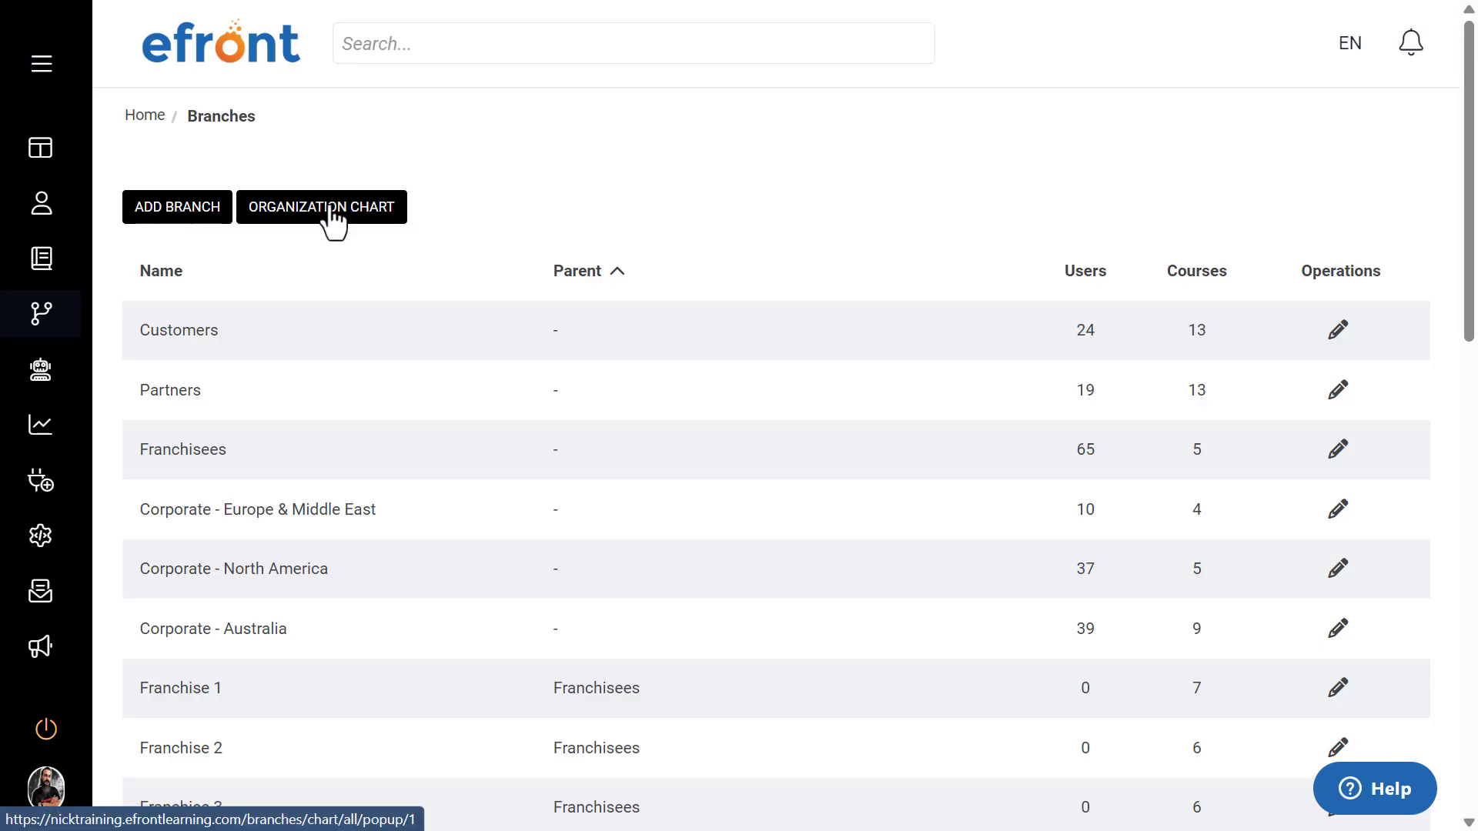
{"action": "scroll", "coordinate": [472, 257], "scroll_direction": "down", "scroll_amount": 9}
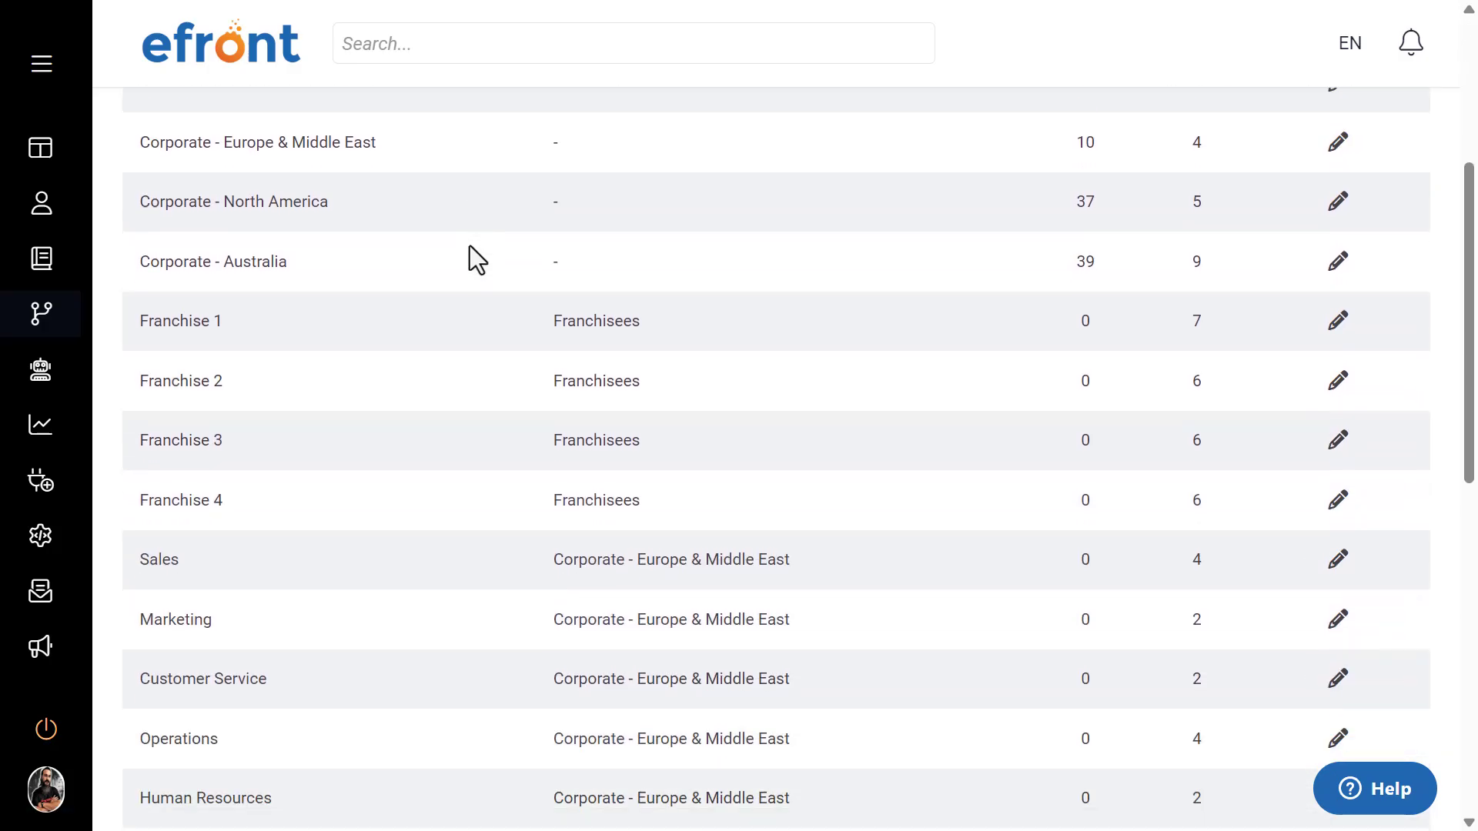
{"action": "scroll", "coordinate": [469, 248], "scroll_direction": "up", "scroll_amount": 10}
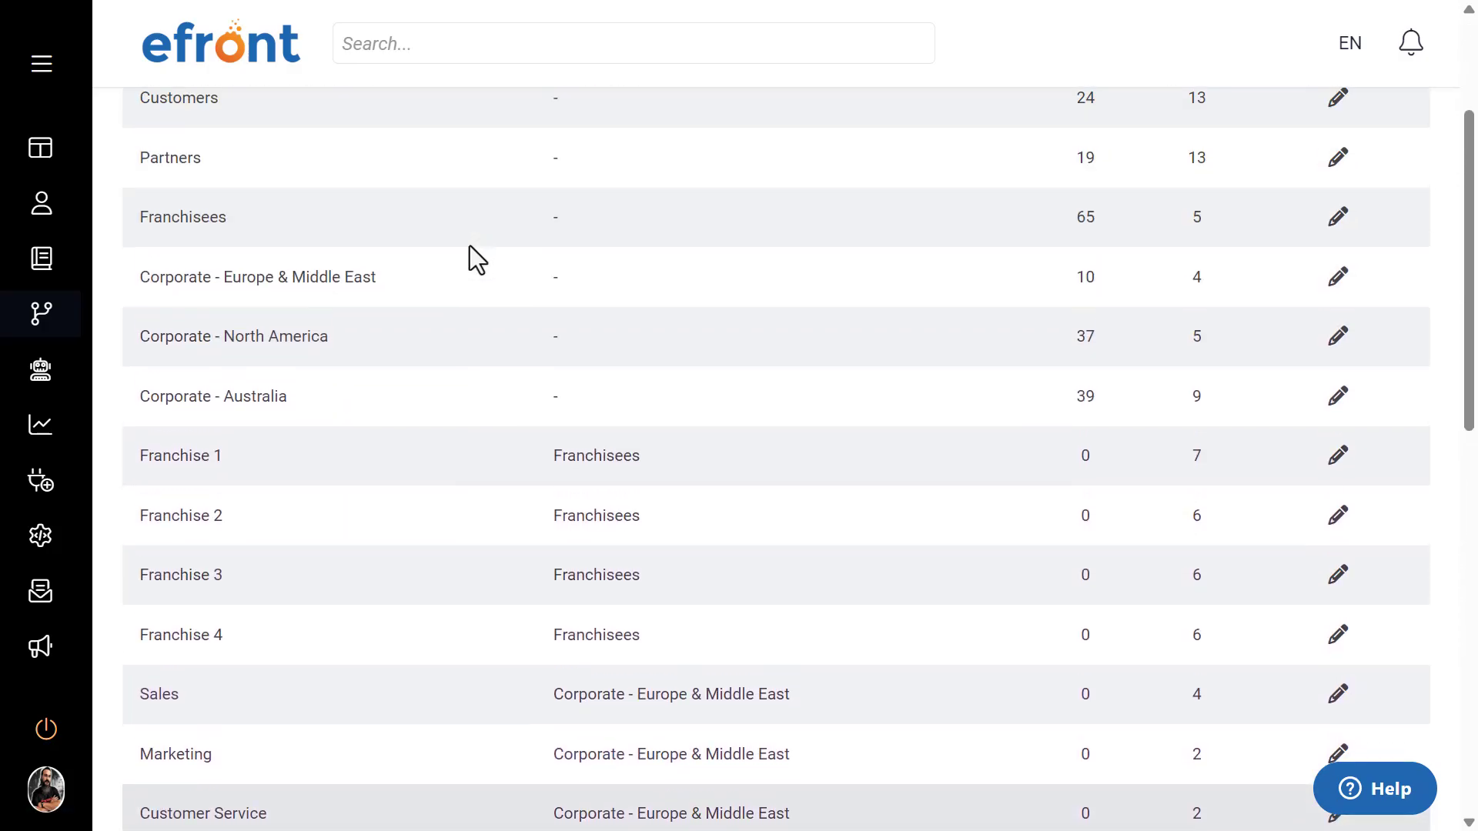
Step: Open the organization chart and expand the Corporate - Australia branch to look through its users
{"action": "left_click", "coordinate": [367, 218]}
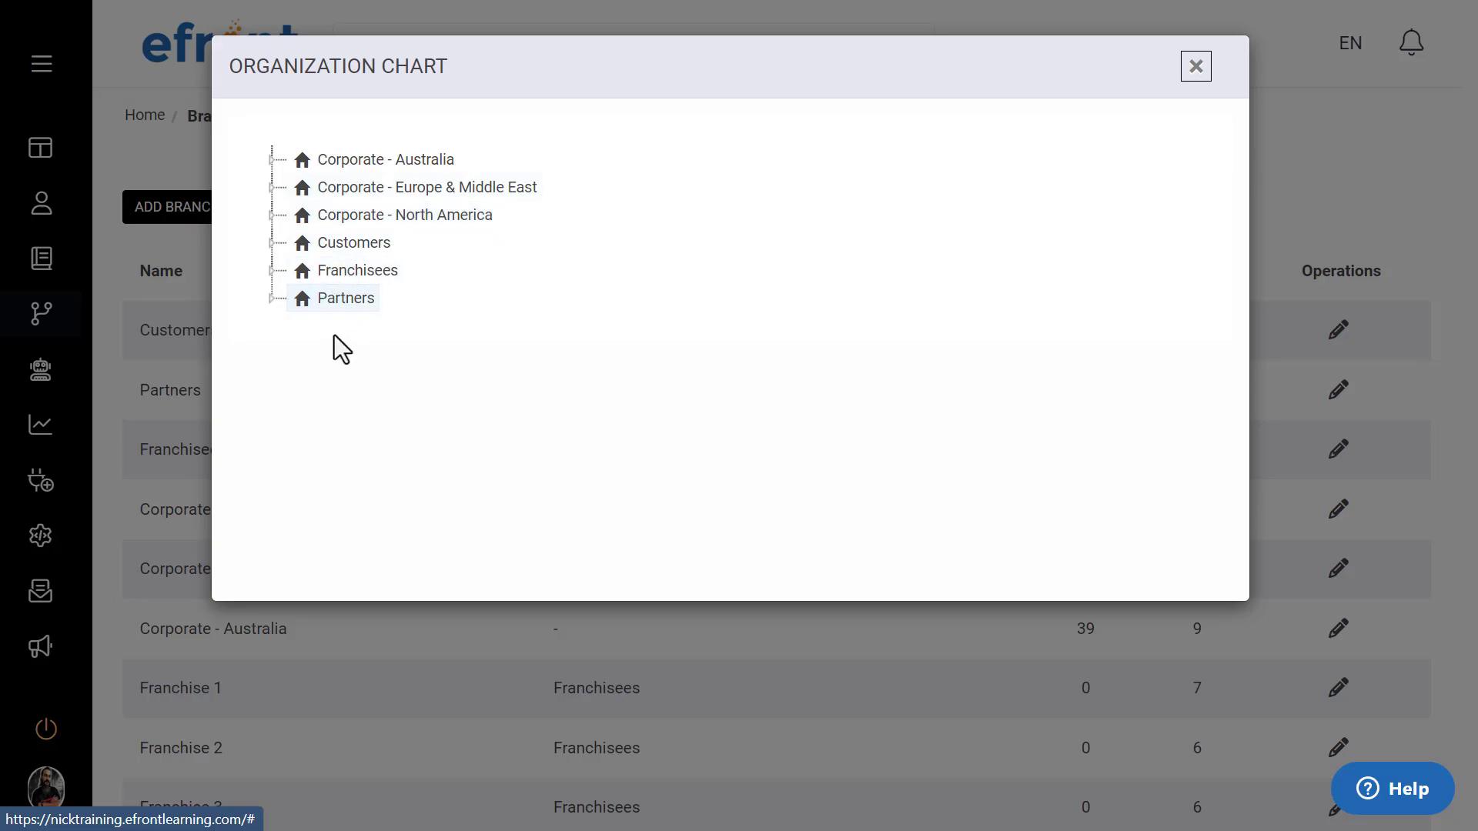
{"action": "left_click", "coordinate": [273, 159]}
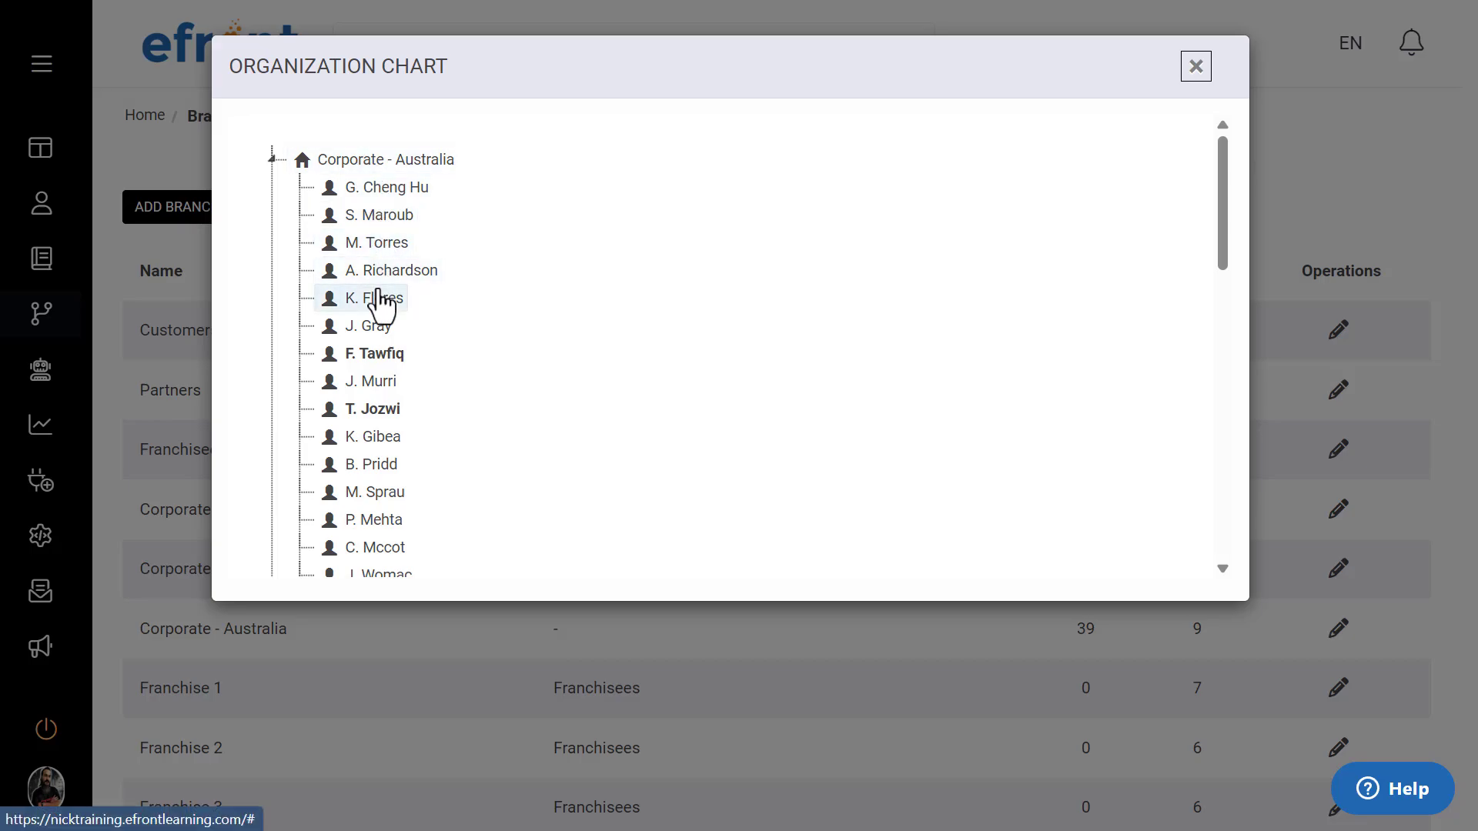
{"action": "scroll", "coordinate": [382, 300], "scroll_direction": "down", "scroll_amount": 3}
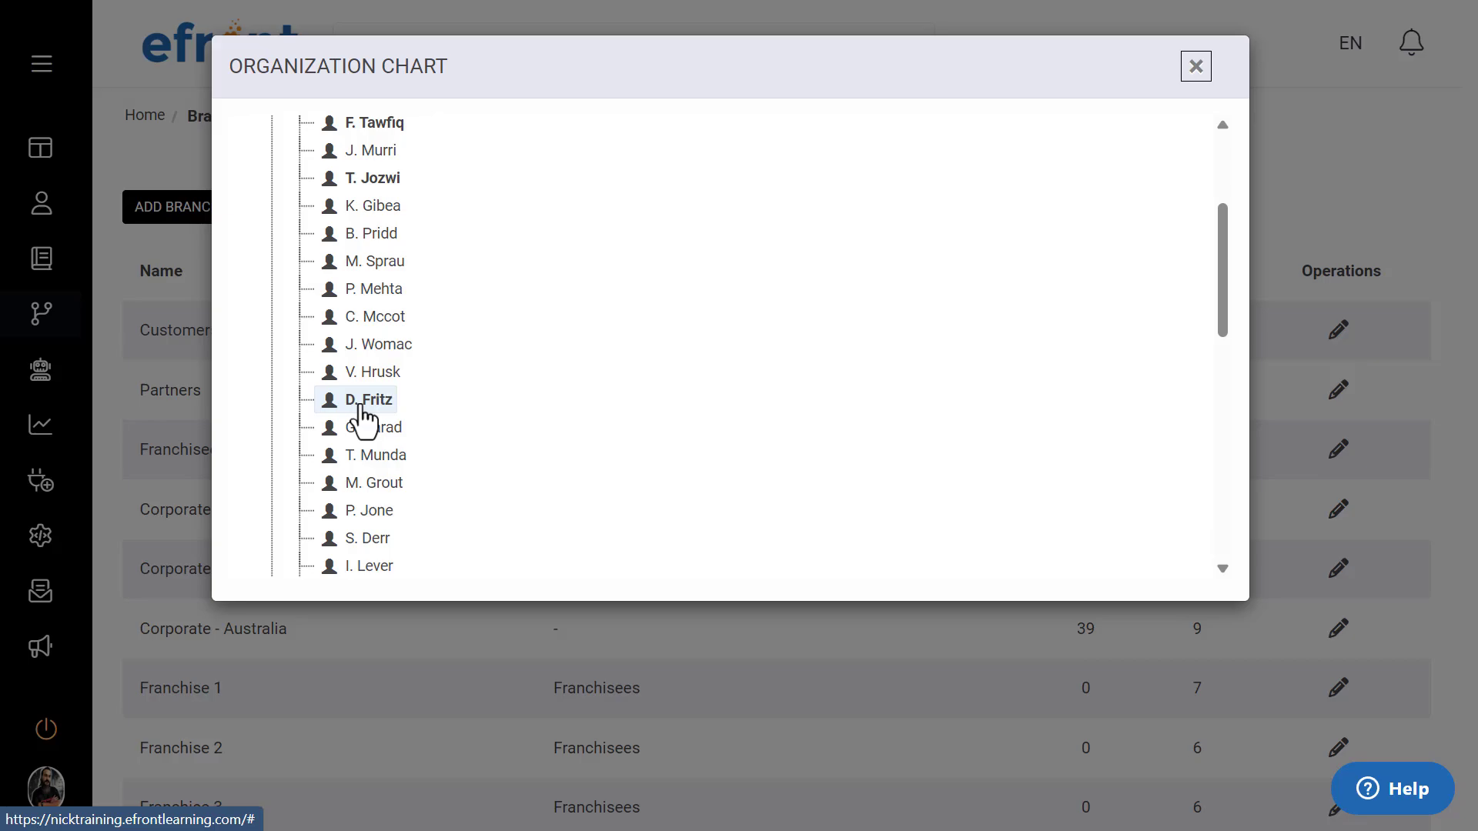
{"action": "scroll", "coordinate": [478, 396], "scroll_direction": "up", "scroll_amount": 3}
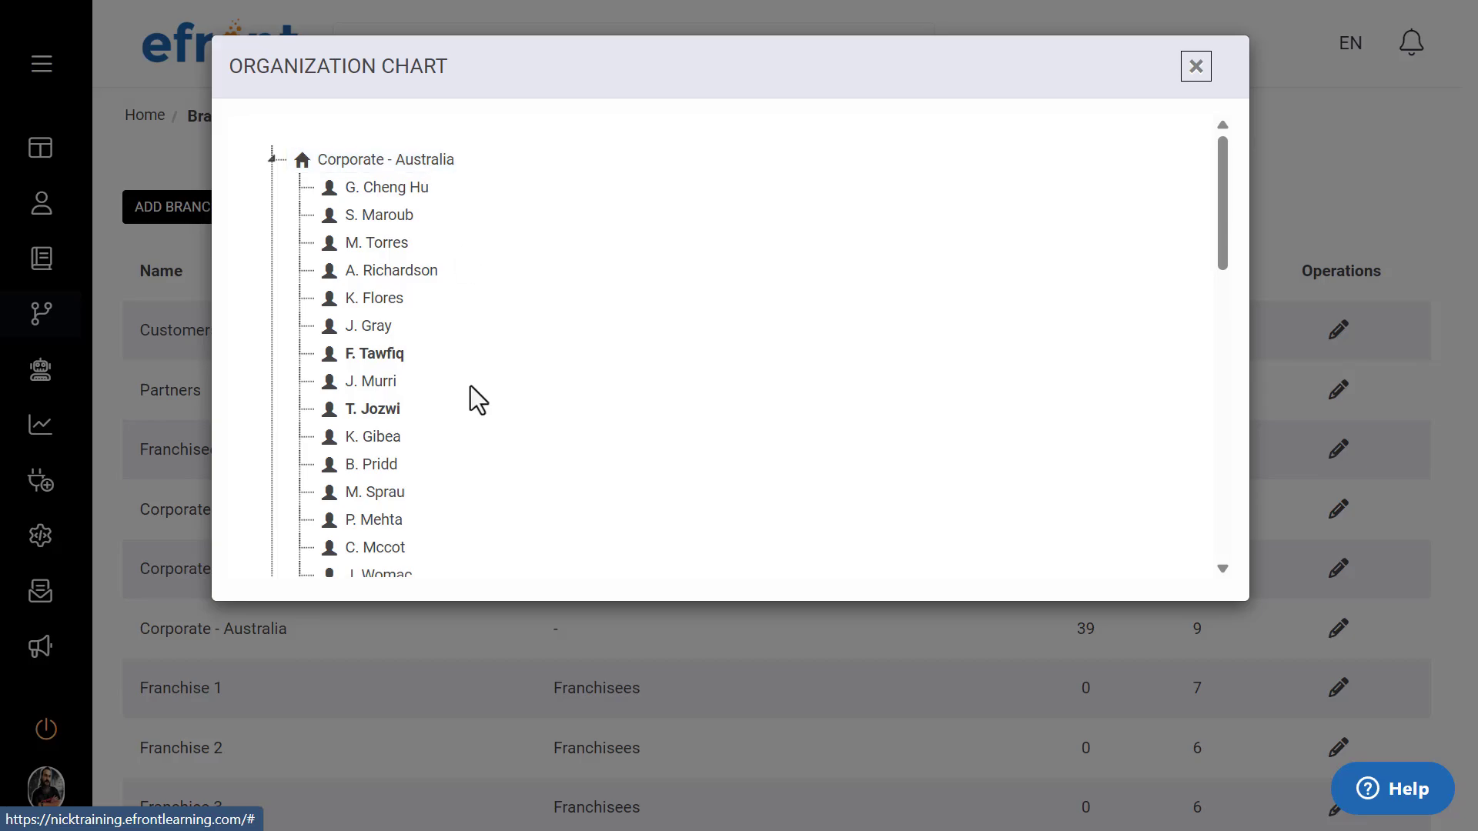
Step: Expand the Customer Service sub-branch under Corporate - Australia in the organization chart
{"action": "scroll", "coordinate": [477, 399], "scroll_direction": "down", "scroll_amount": 3}
{"action": "scroll", "coordinate": [470, 385], "scroll_direction": "down", "scroll_amount": 6}
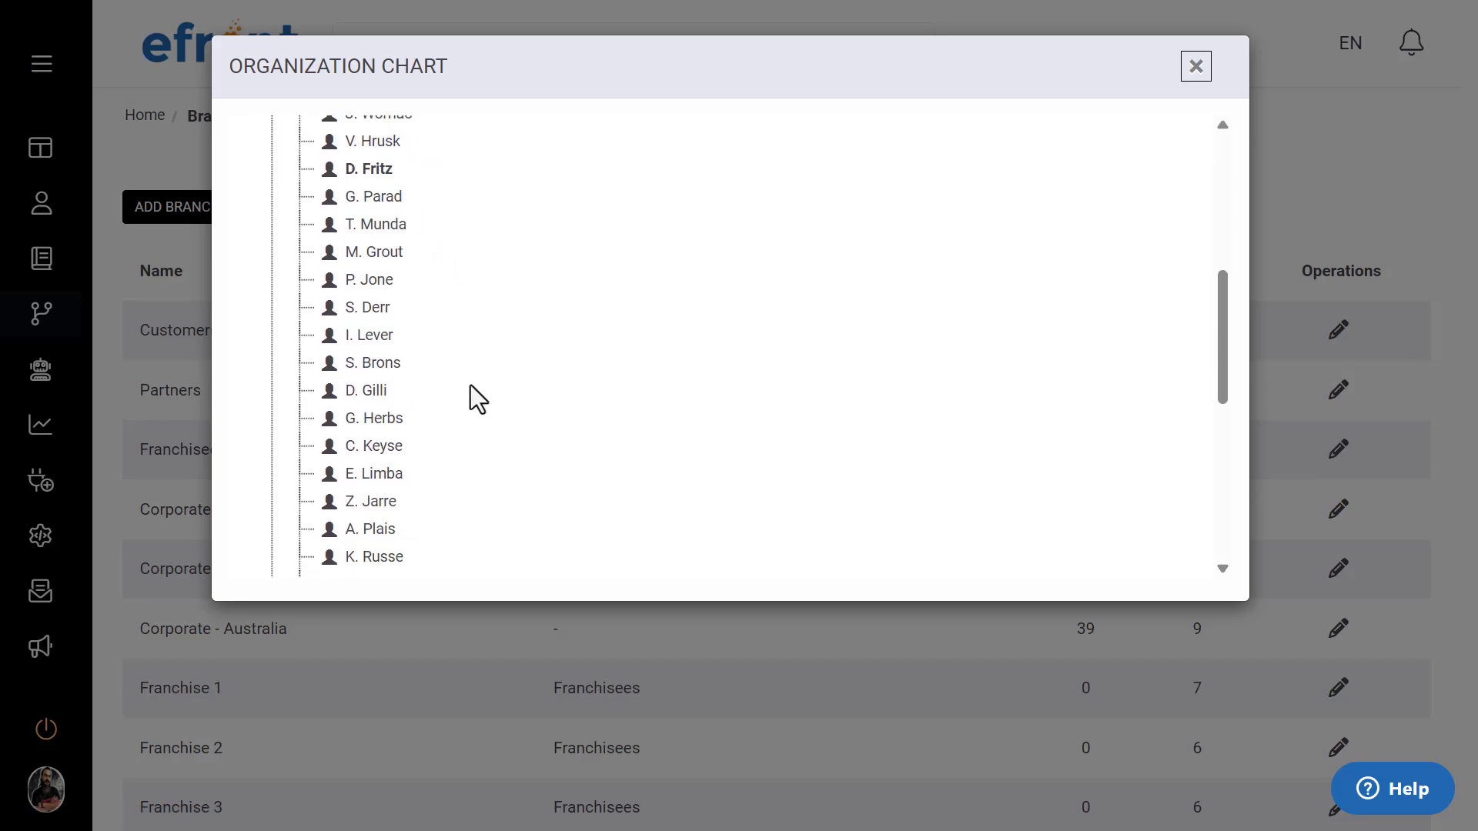
{"action": "scroll", "coordinate": [411, 379], "scroll_direction": "down", "scroll_amount": 2}
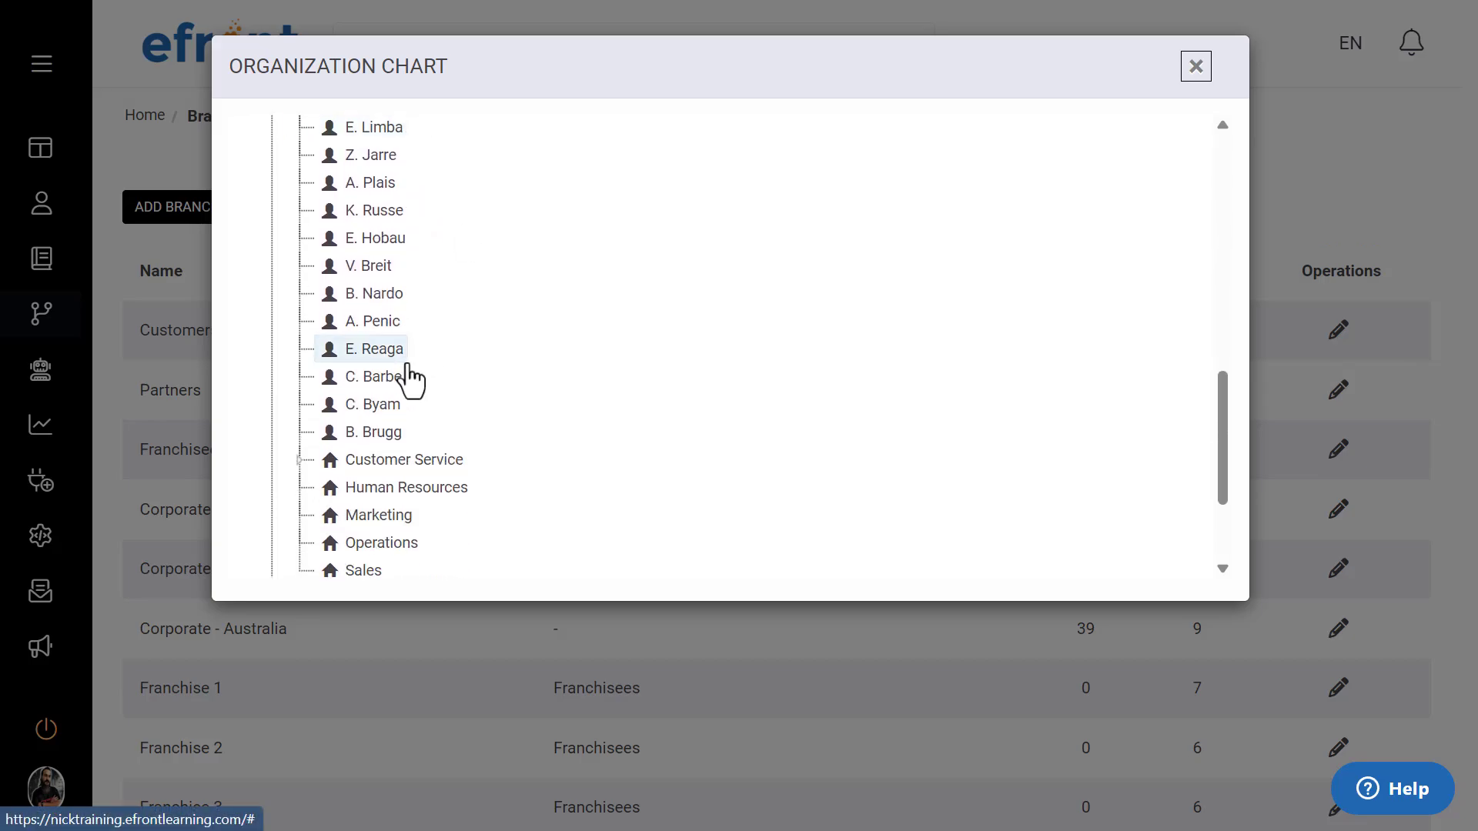
{"action": "scroll", "coordinate": [408, 379], "scroll_direction": "down", "scroll_amount": 2}
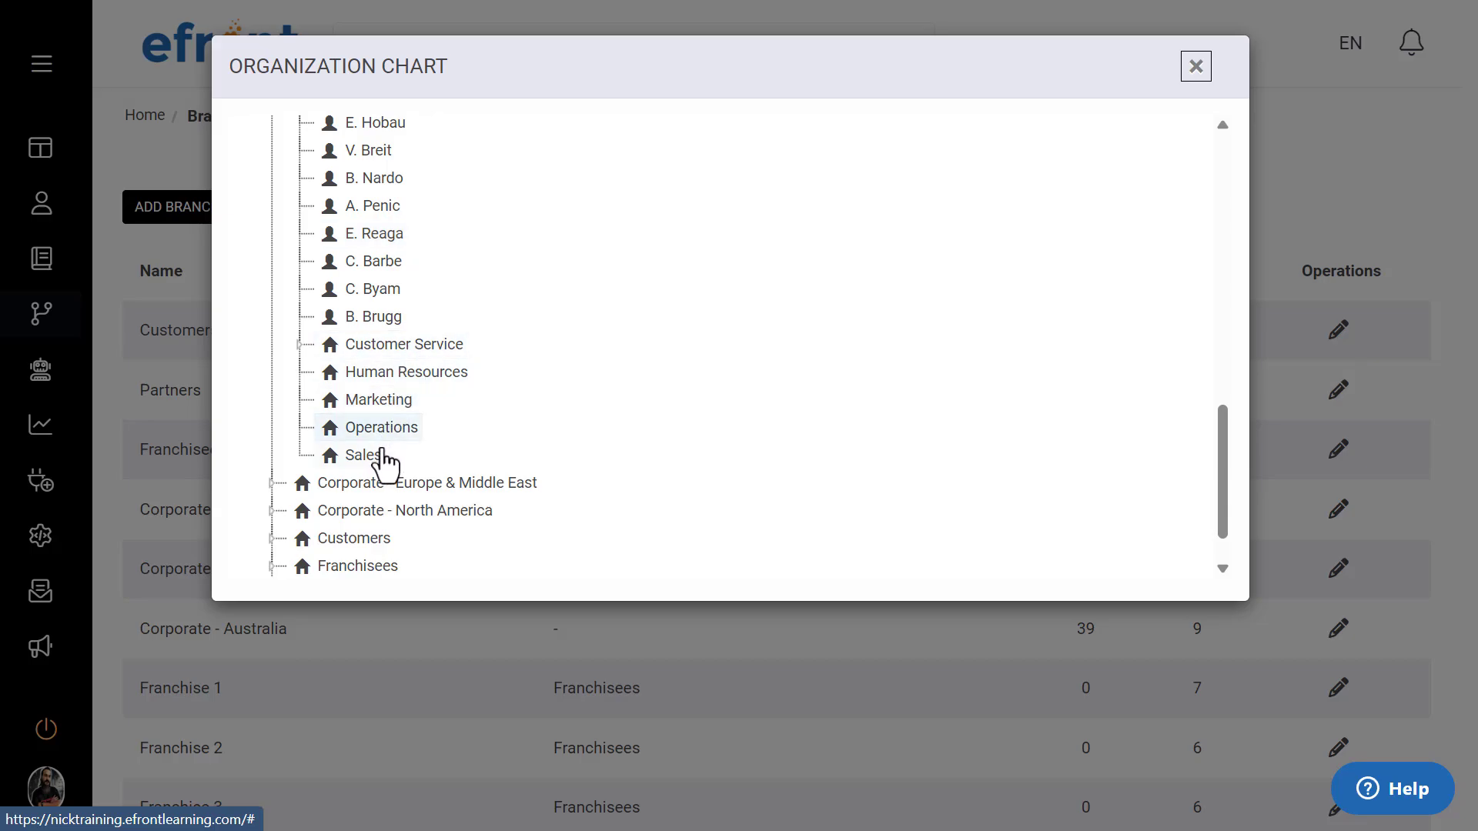
{"action": "left_click", "coordinate": [299, 345]}
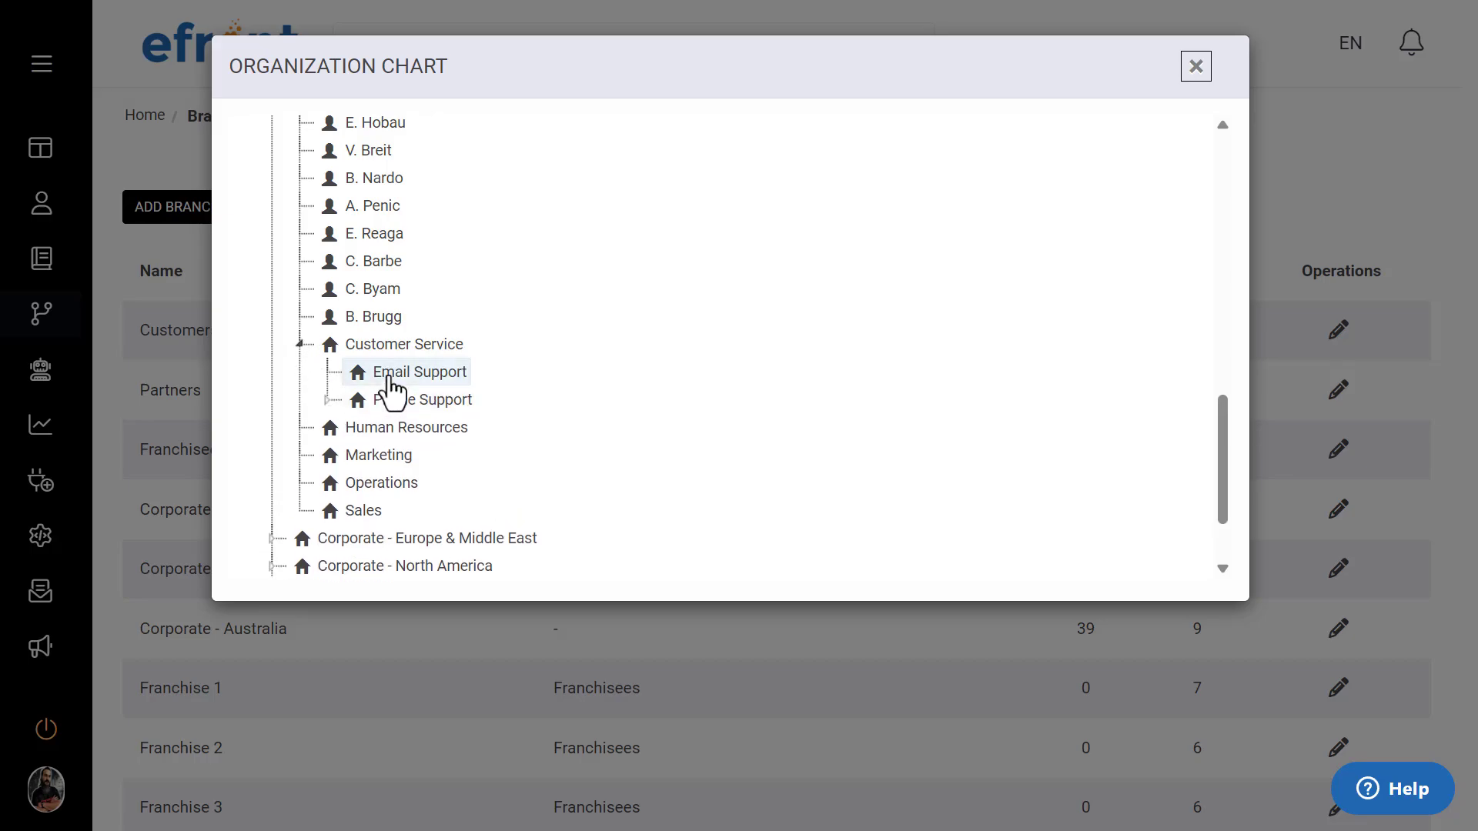
Step: Expand the Phone Support sub-branch to view its users, collapse Corporate - Australia, and close the organization chart
{"action": "left_click", "coordinate": [327, 400]}
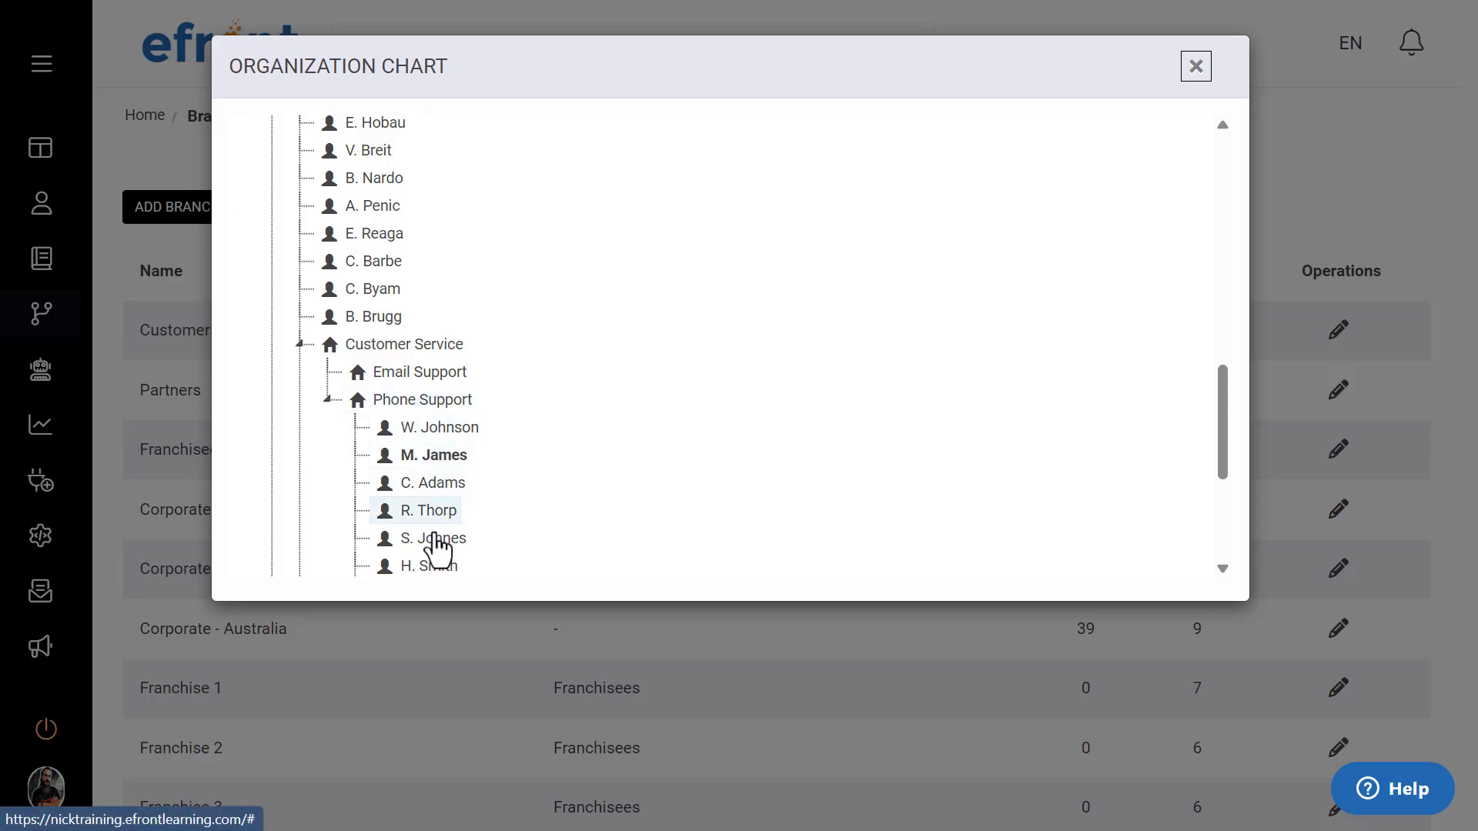
{"action": "scroll", "coordinate": [547, 454], "scroll_direction": "up", "scroll_amount": 3}
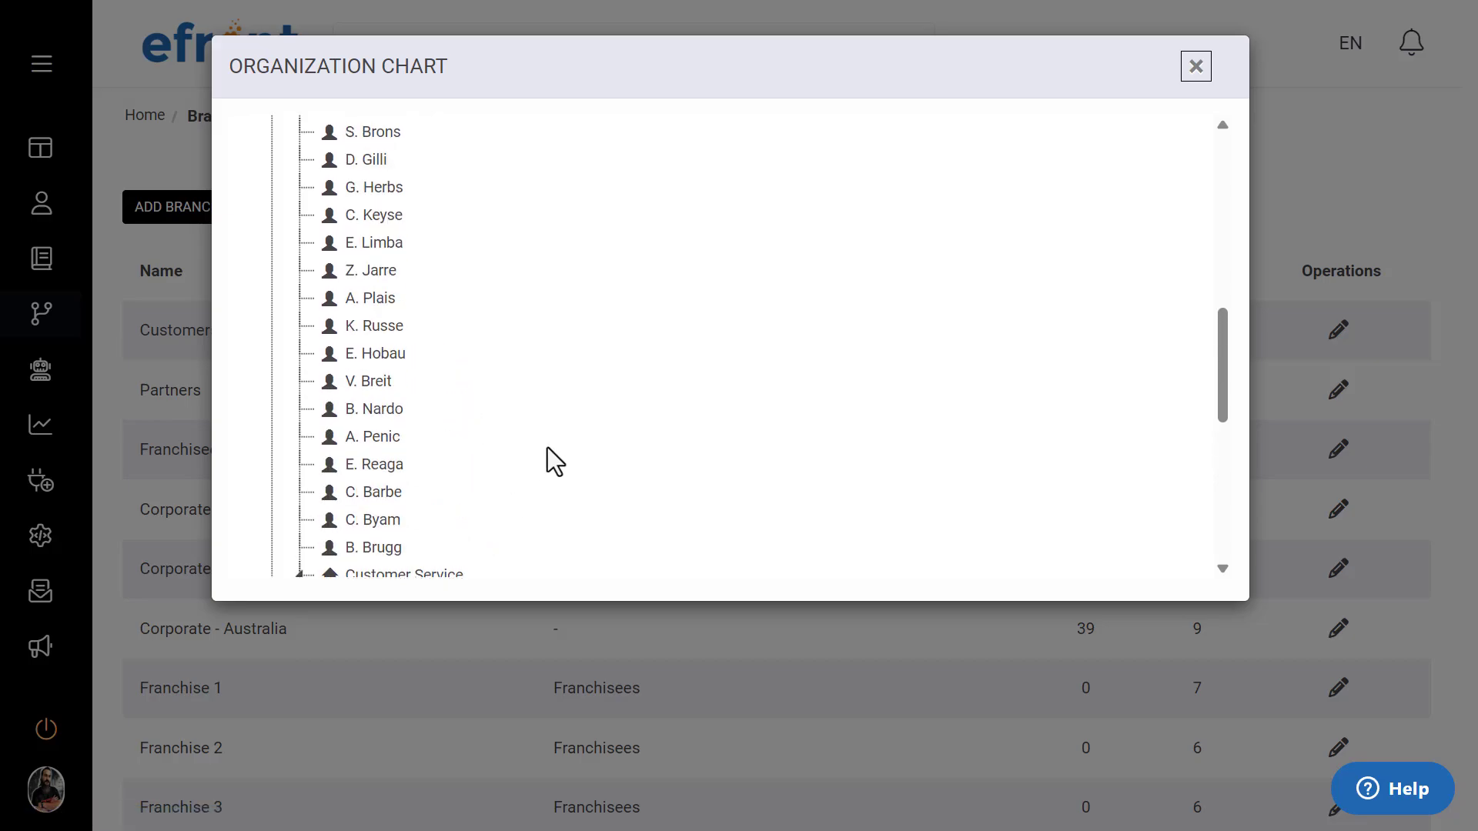
{"action": "scroll", "coordinate": [547, 454], "scroll_direction": "up", "scroll_amount": 9}
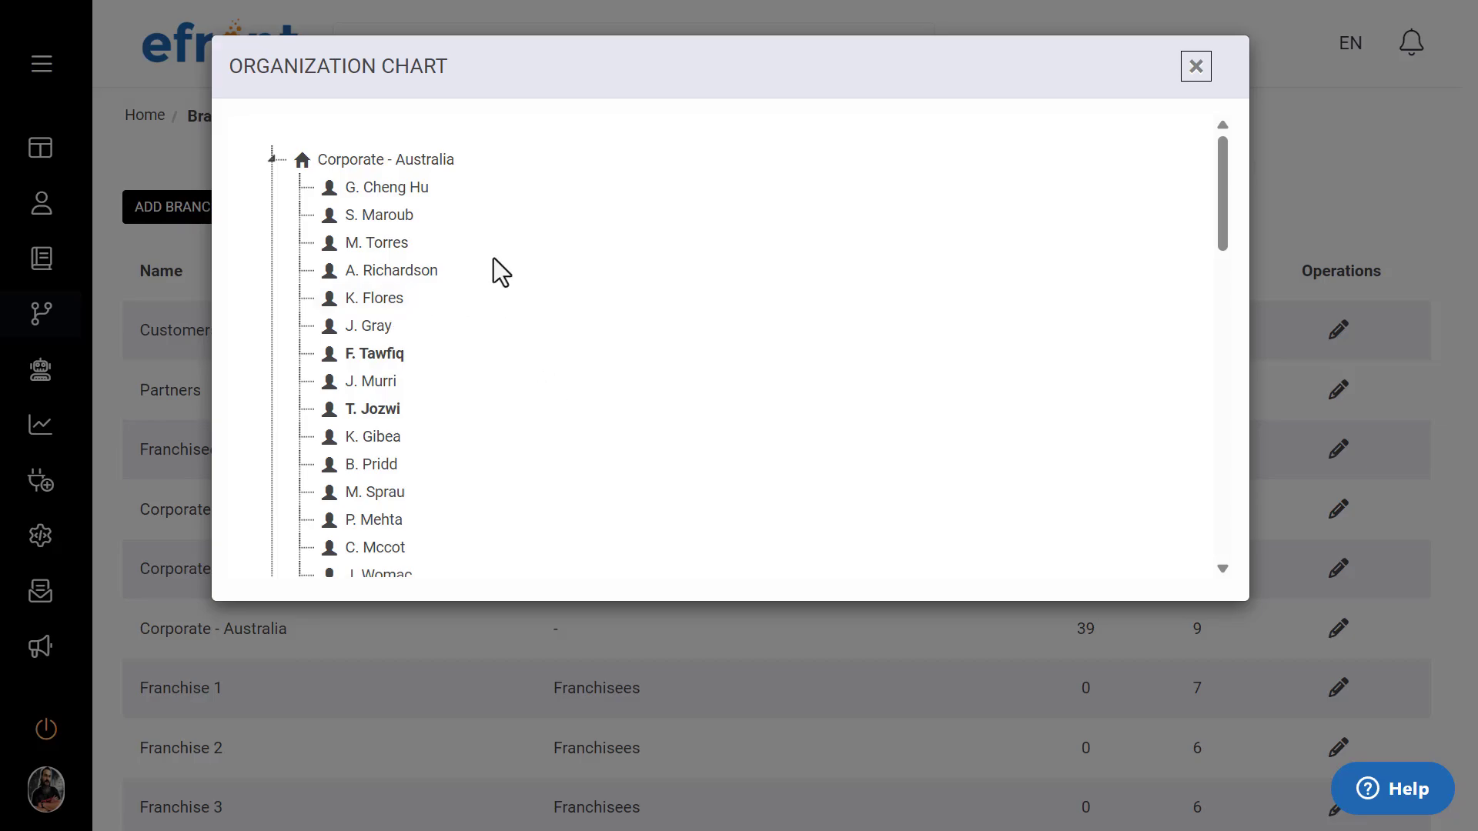
{"action": "left_click", "coordinate": [272, 159]}
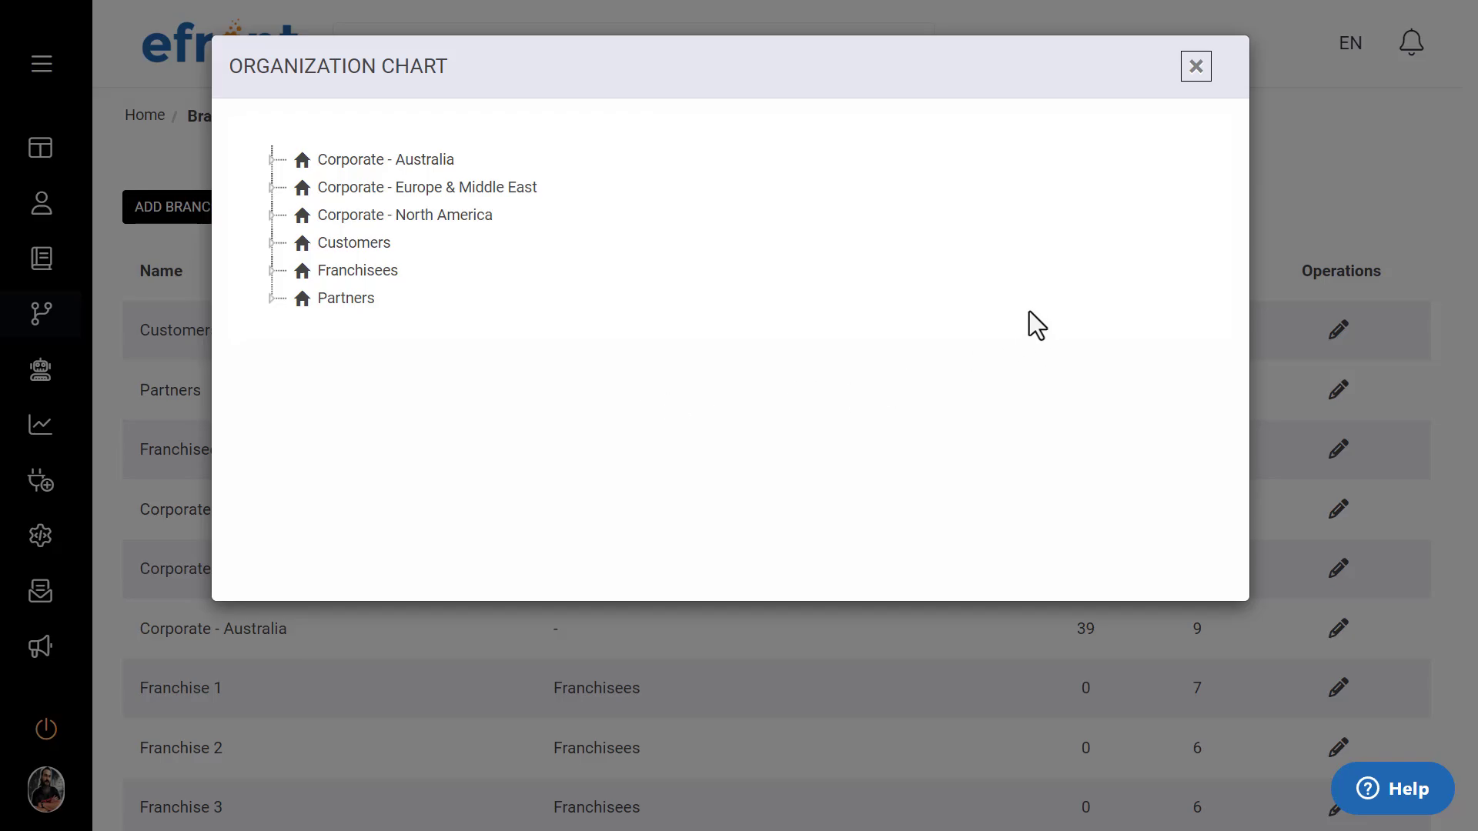
{"action": "left_click", "coordinate": [1192, 74]}
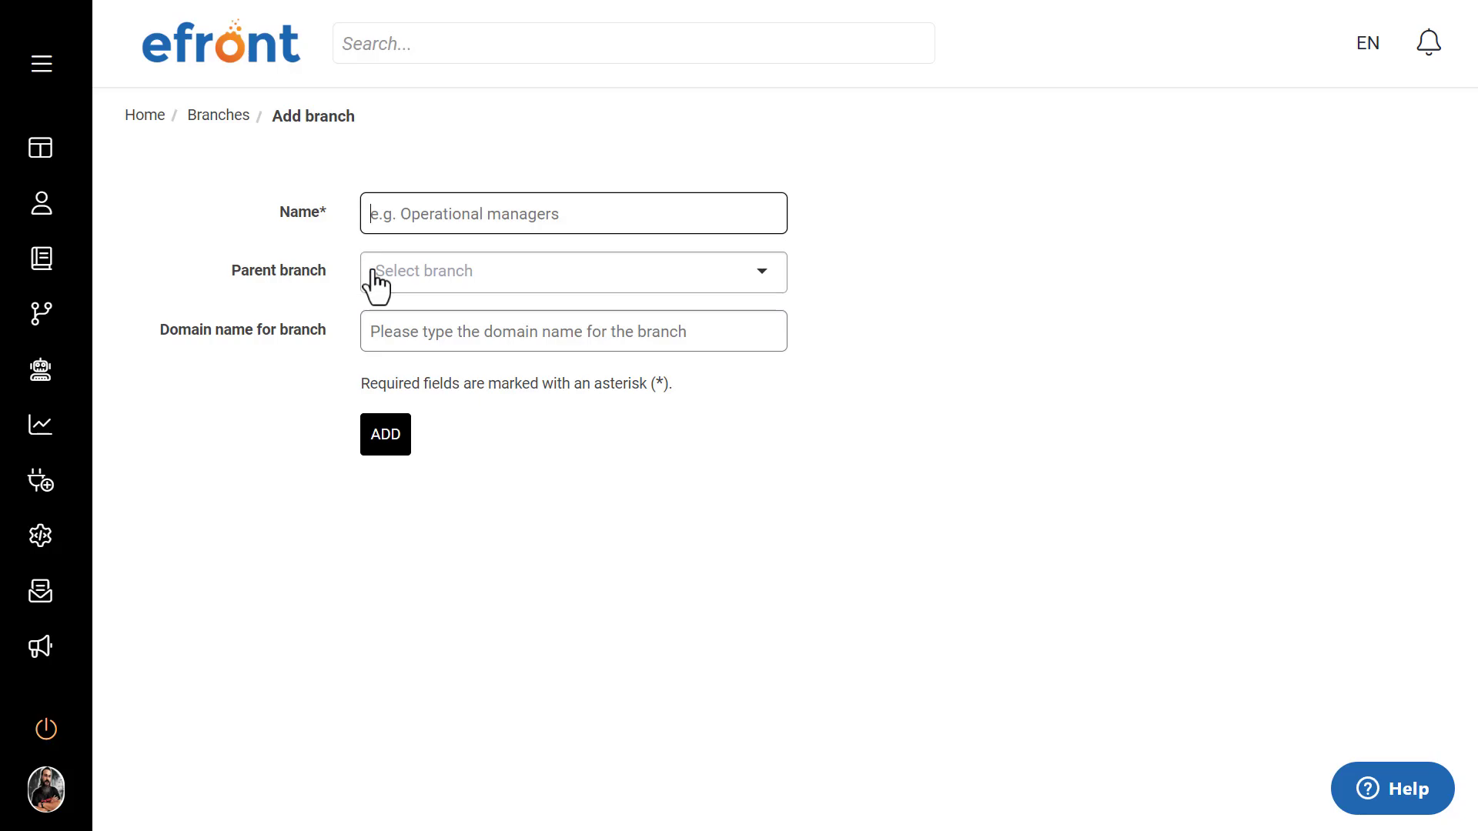
Step: Show the parent branch choices in the form for adding a branch, and return to the Branches list without adding one
{"action": "left_click", "coordinate": [437, 278]}
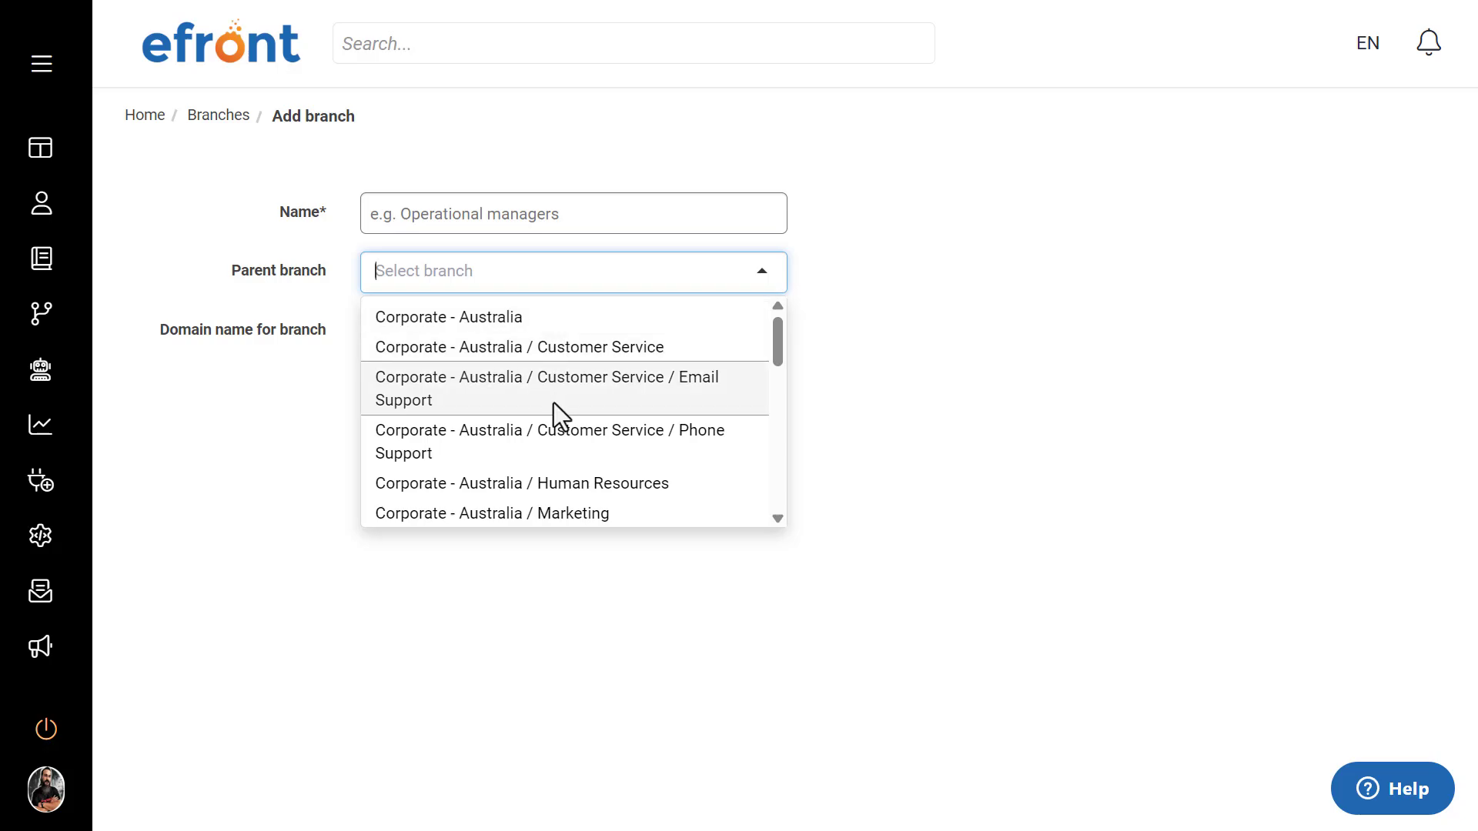
{"action": "left_click", "coordinate": [1138, 347]}
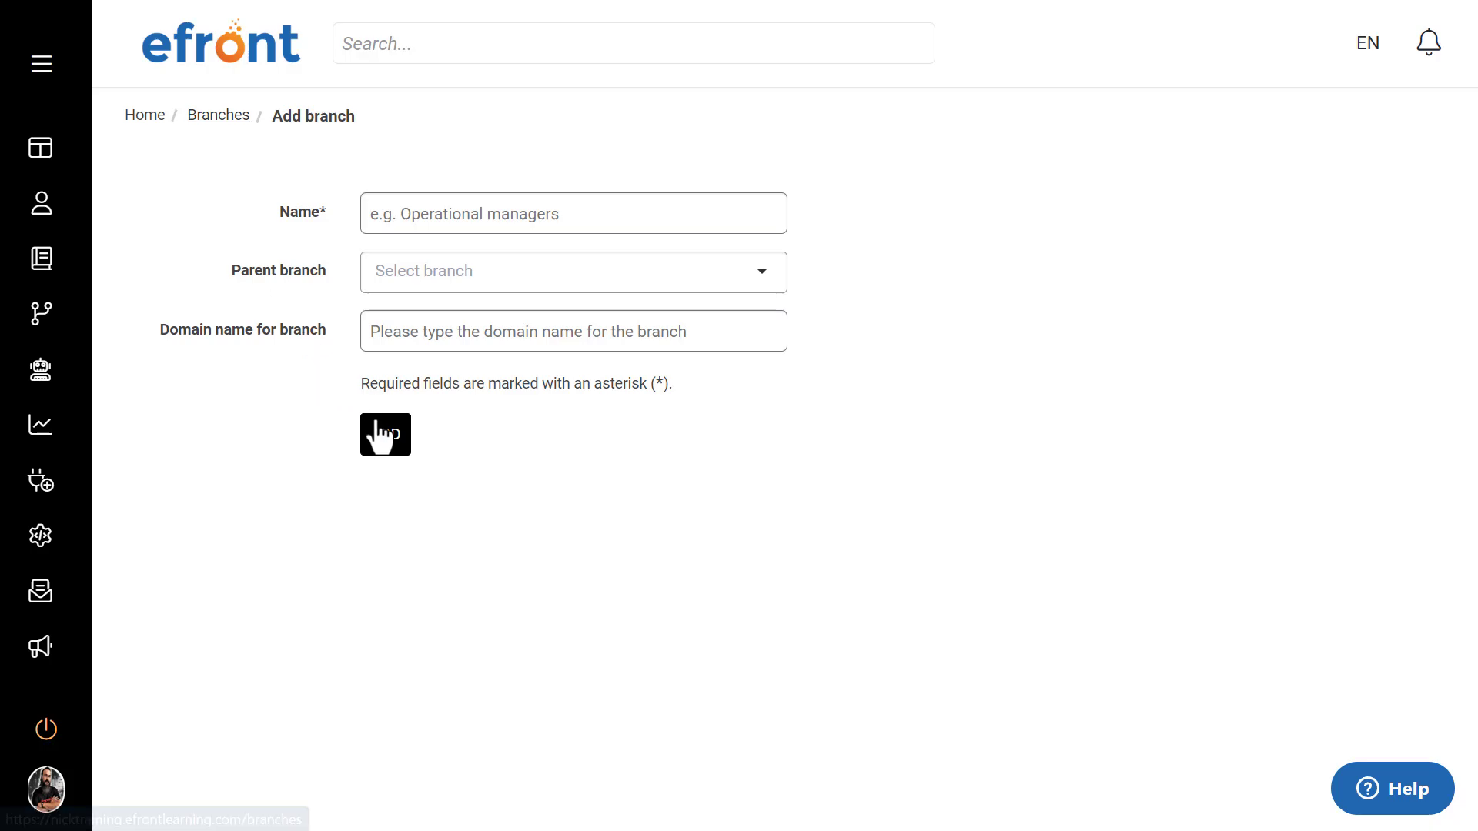
{"action": "left_click", "coordinate": [219, 117]}
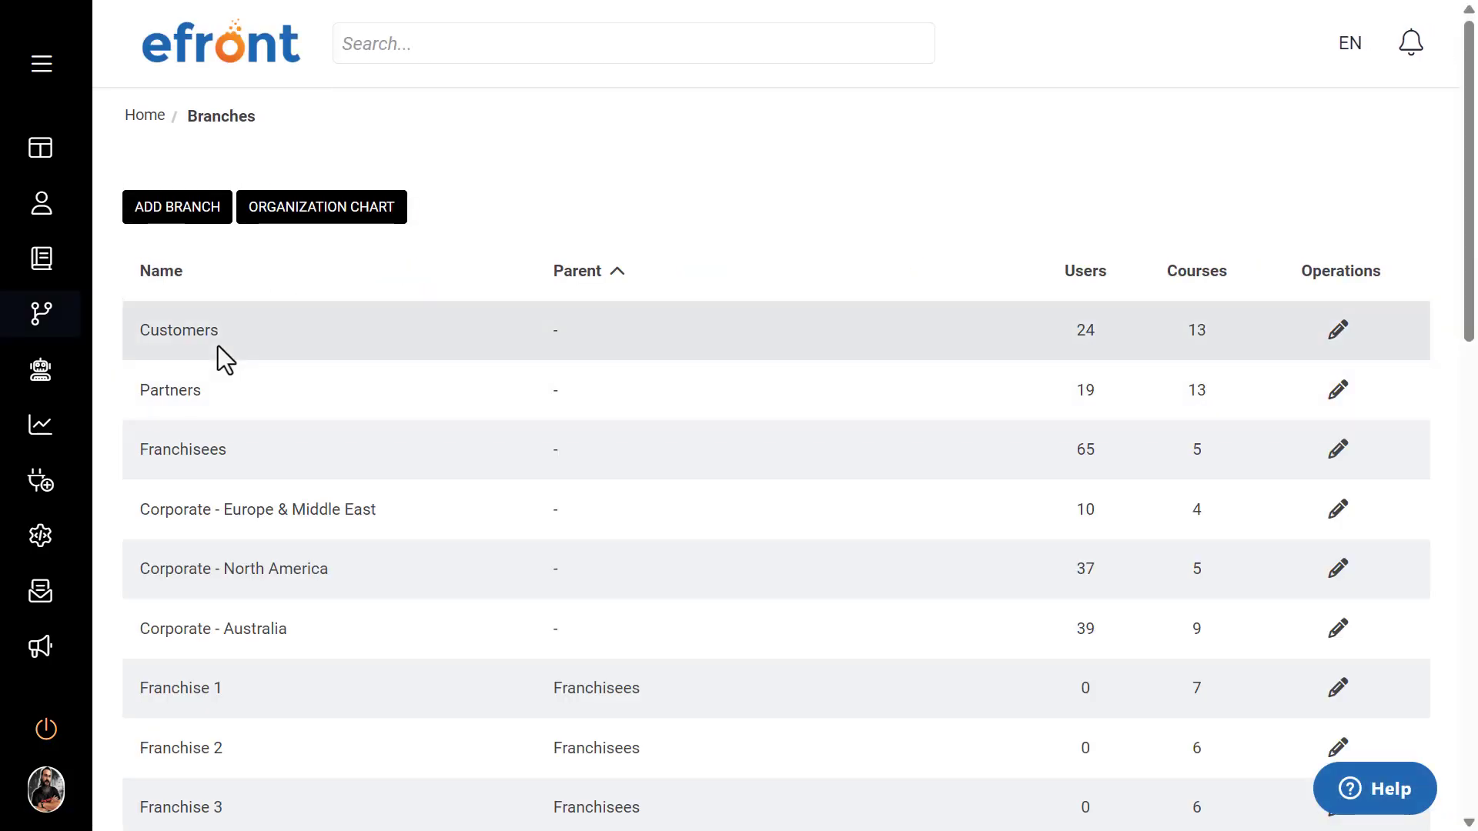
Step: Open the Customers branch and look through its assigned and unassigned users
{"action": "left_click", "coordinate": [199, 337]}
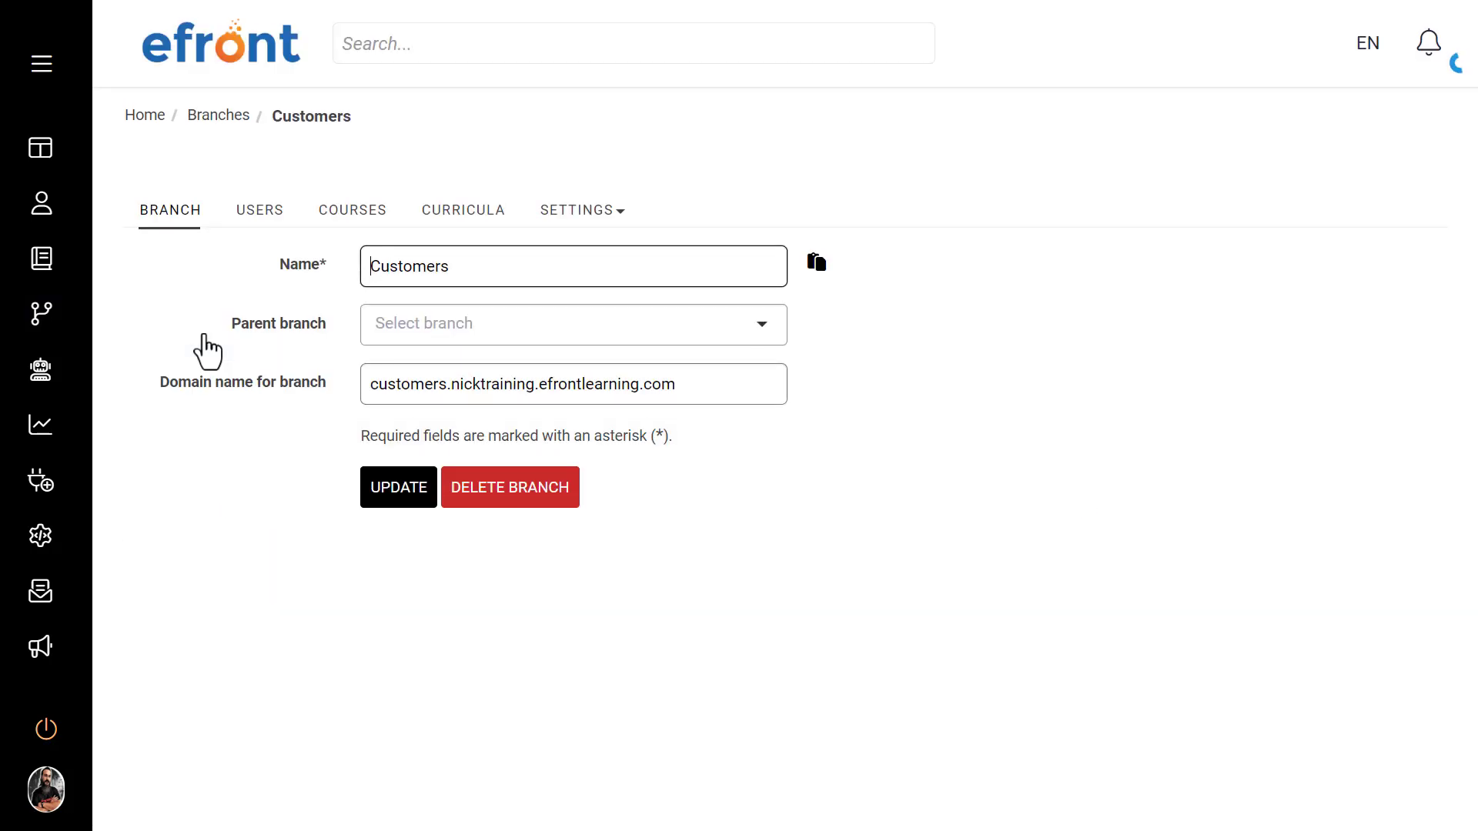
{"action": "left_click", "coordinate": [260, 224]}
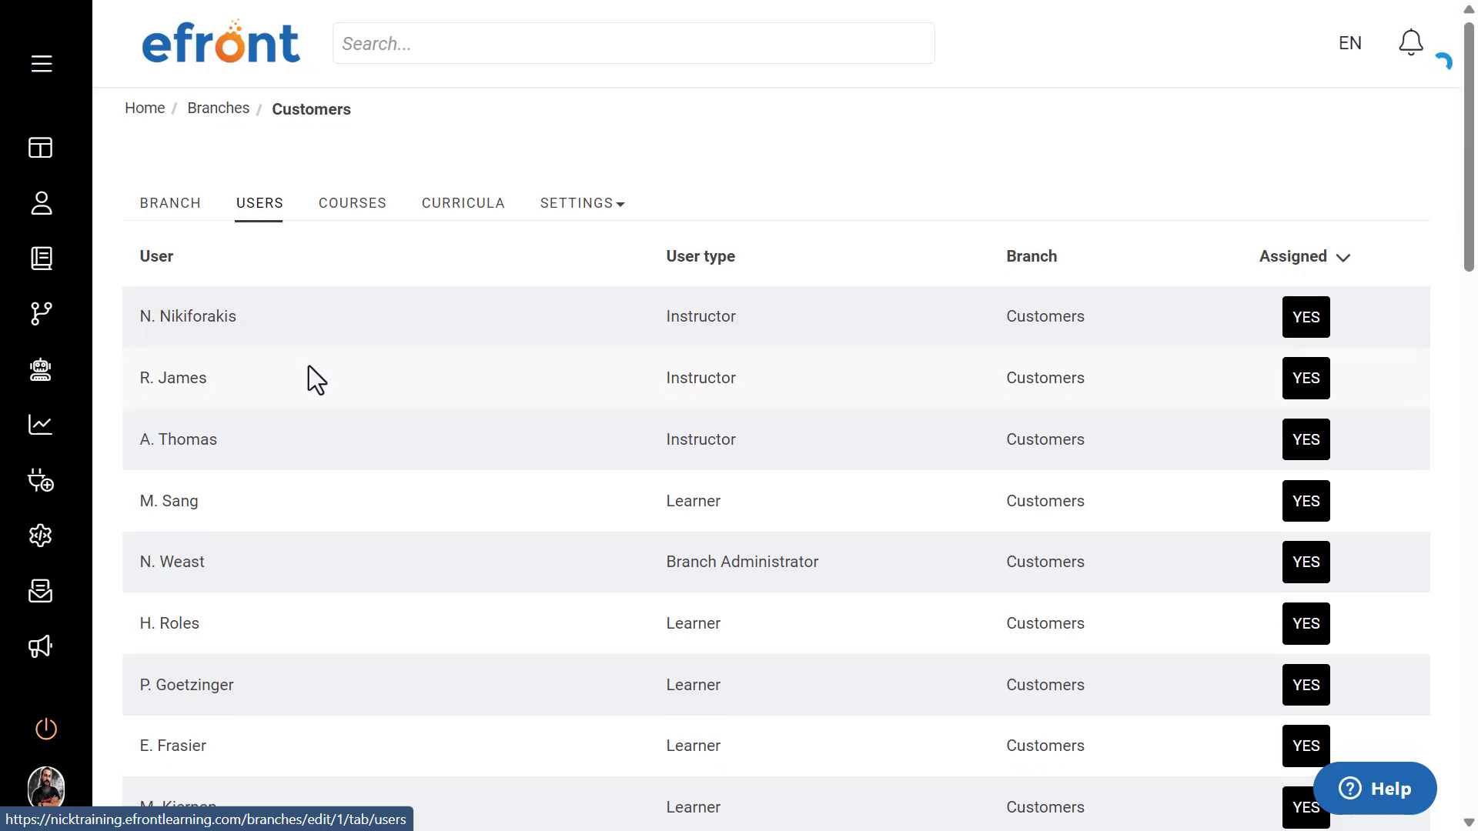
{"action": "scroll", "coordinate": [308, 367], "scroll_direction": "down", "scroll_amount": 10}
{"action": "scroll", "coordinate": [308, 364], "scroll_direction": "down", "scroll_amount": 9}
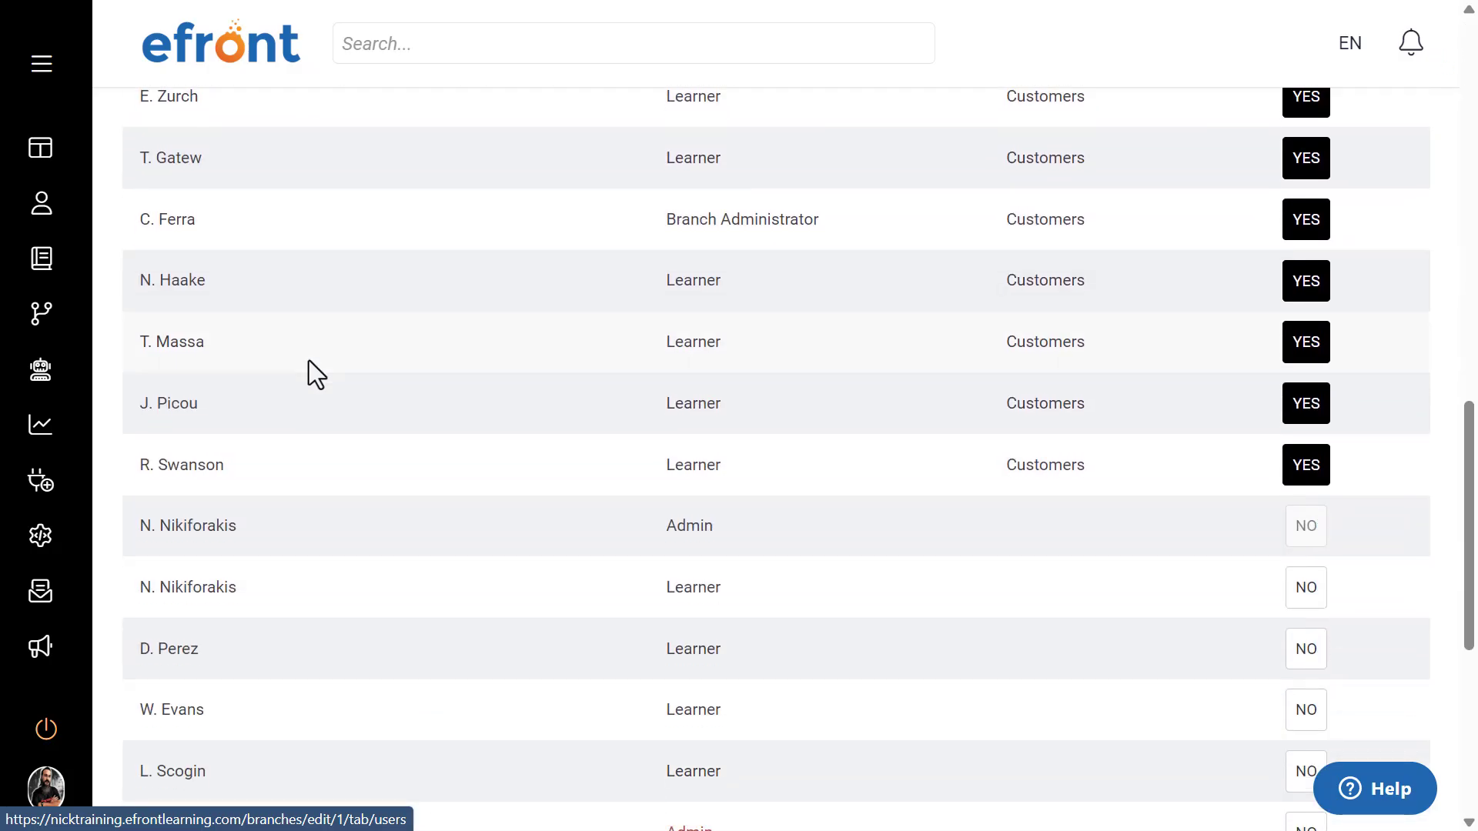
{"action": "scroll", "coordinate": [308, 360], "scroll_direction": "down", "scroll_amount": 1}
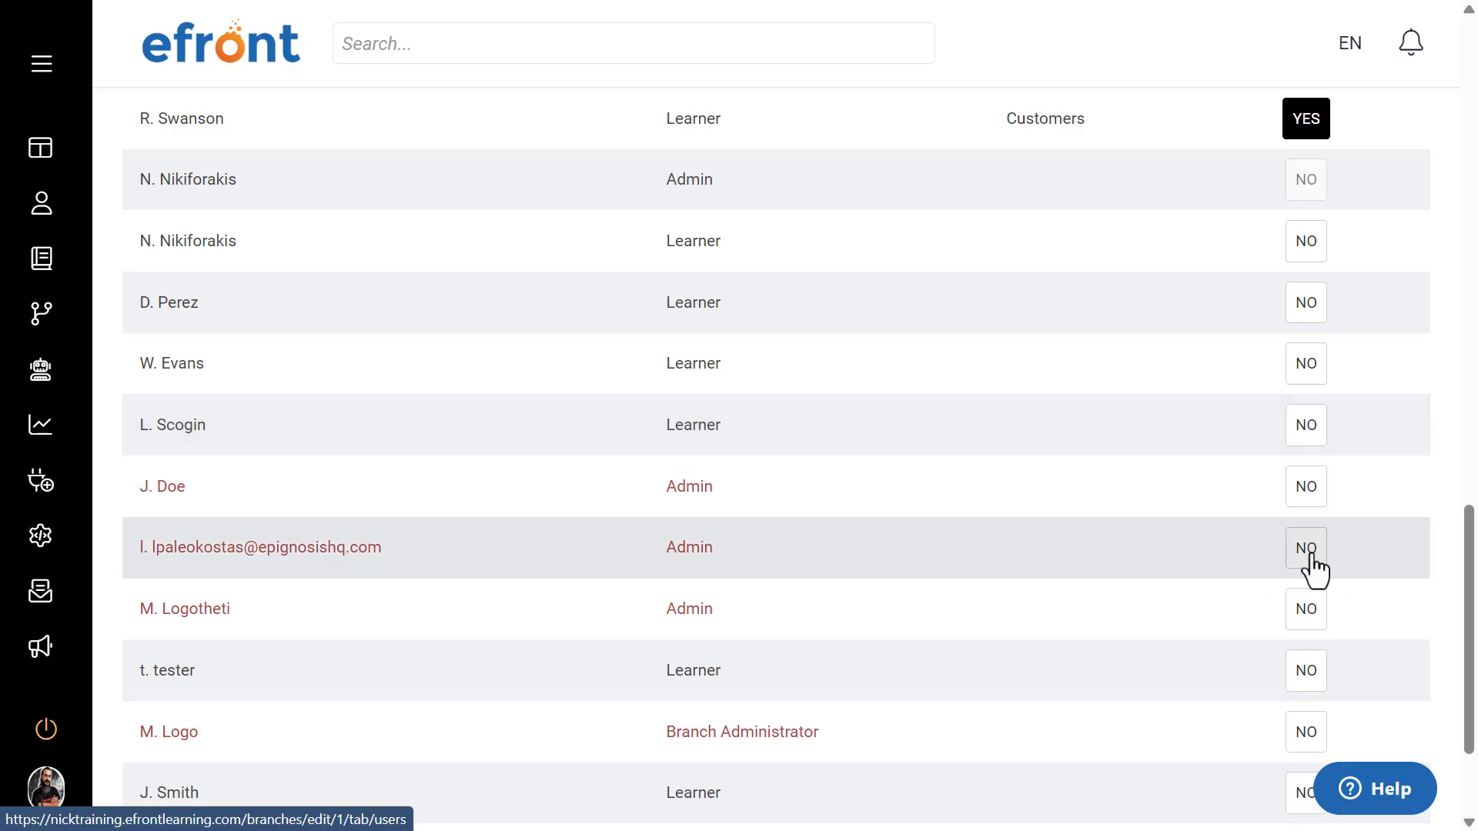
{"action": "scroll", "coordinate": [777, 500], "scroll_direction": "up", "scroll_amount": 7}
{"action": "scroll", "coordinate": [774, 489], "scroll_direction": "up", "scroll_amount": 14}
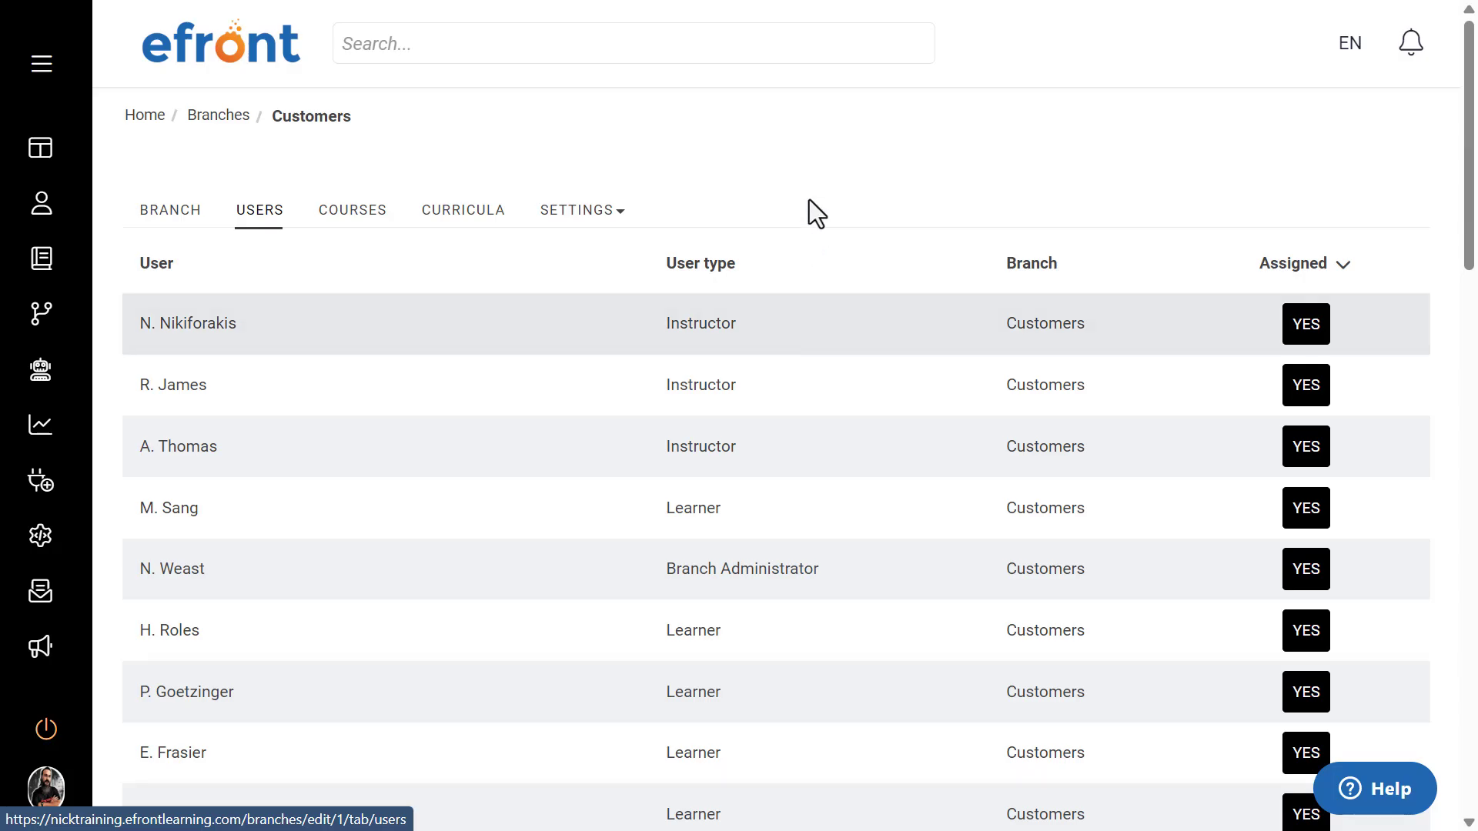
Step: View the Customers branch's courses and assign the Training & Development curriculum to the branch
{"action": "left_click", "coordinate": [354, 212]}
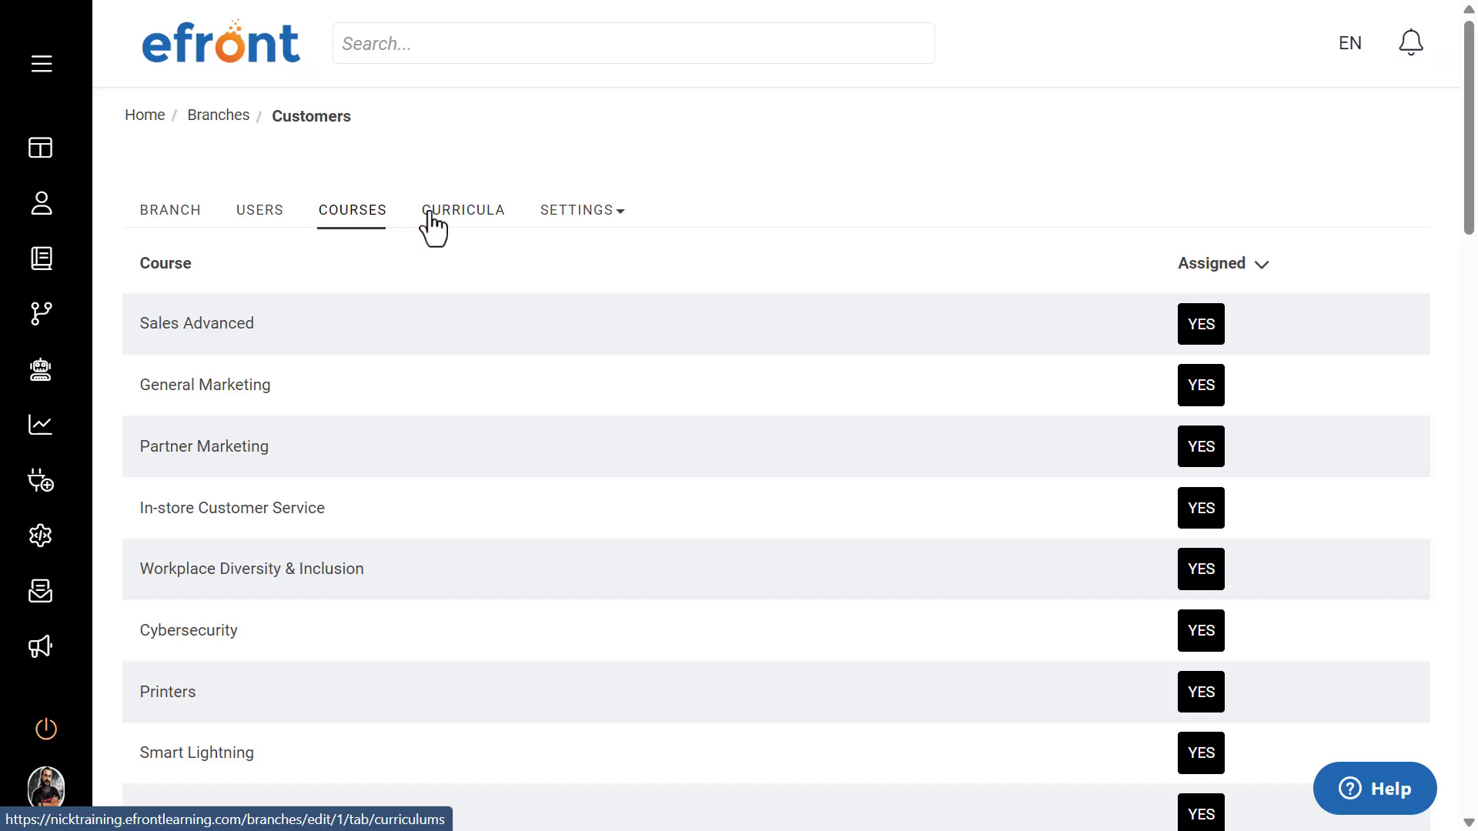
{"action": "left_click", "coordinate": [430, 216]}
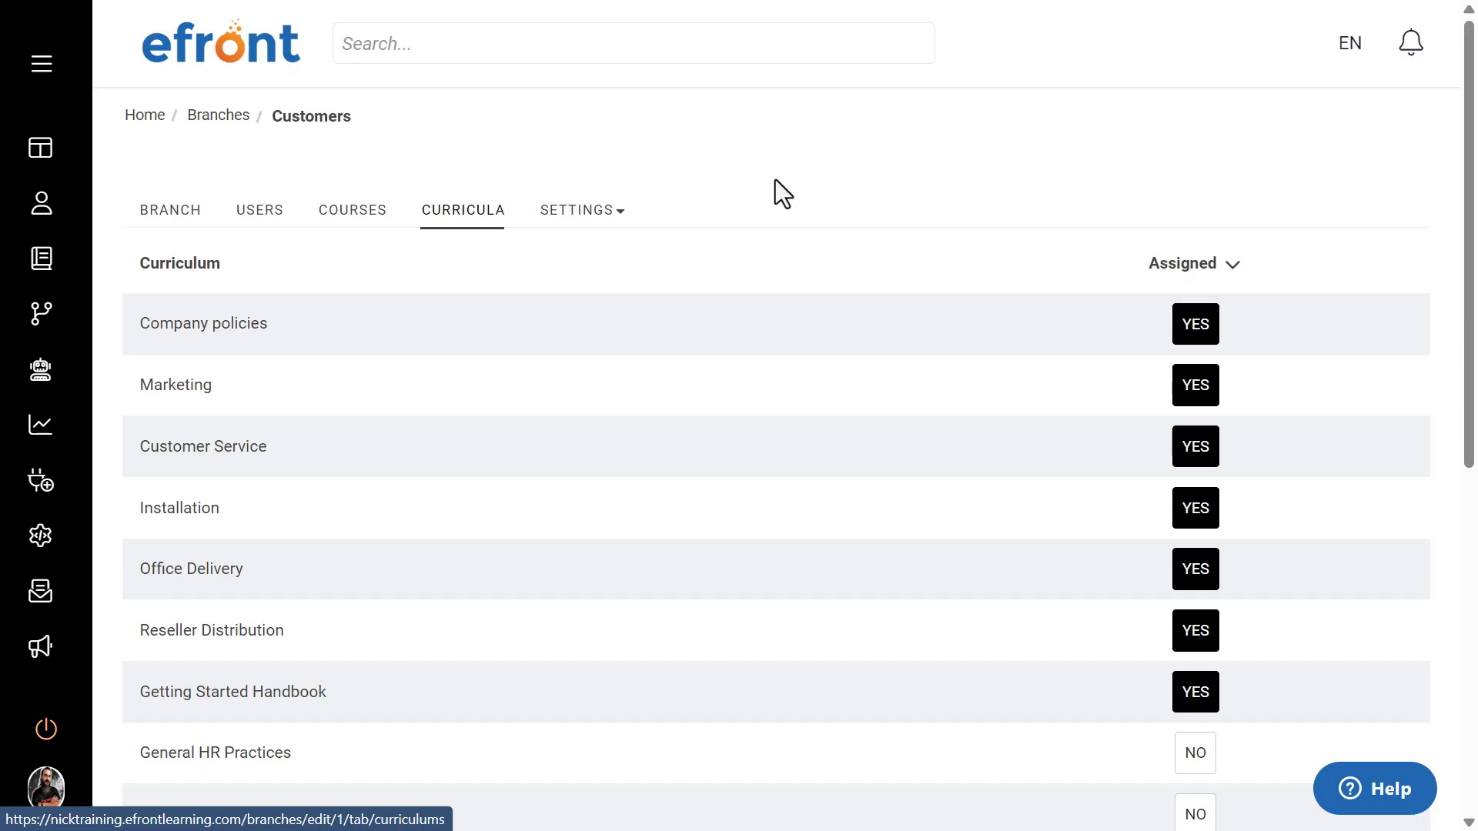
{"action": "scroll", "coordinate": [774, 179], "scroll_direction": "down", "scroll_amount": 5}
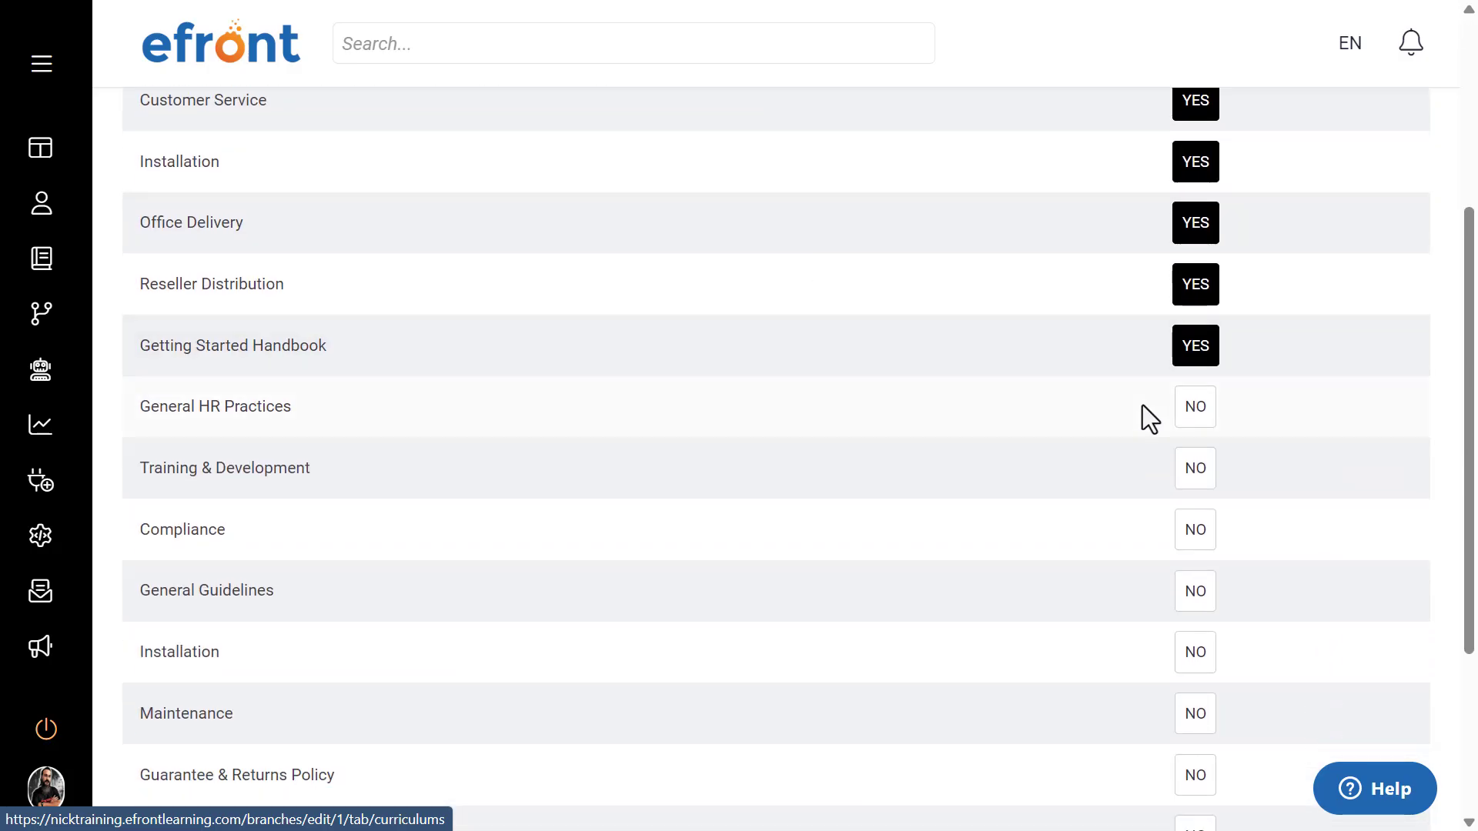
{"action": "left_click", "coordinate": [1191, 481]}
{"action": "scroll", "coordinate": [1069, 456], "scroll_direction": "up", "scroll_amount": 5}
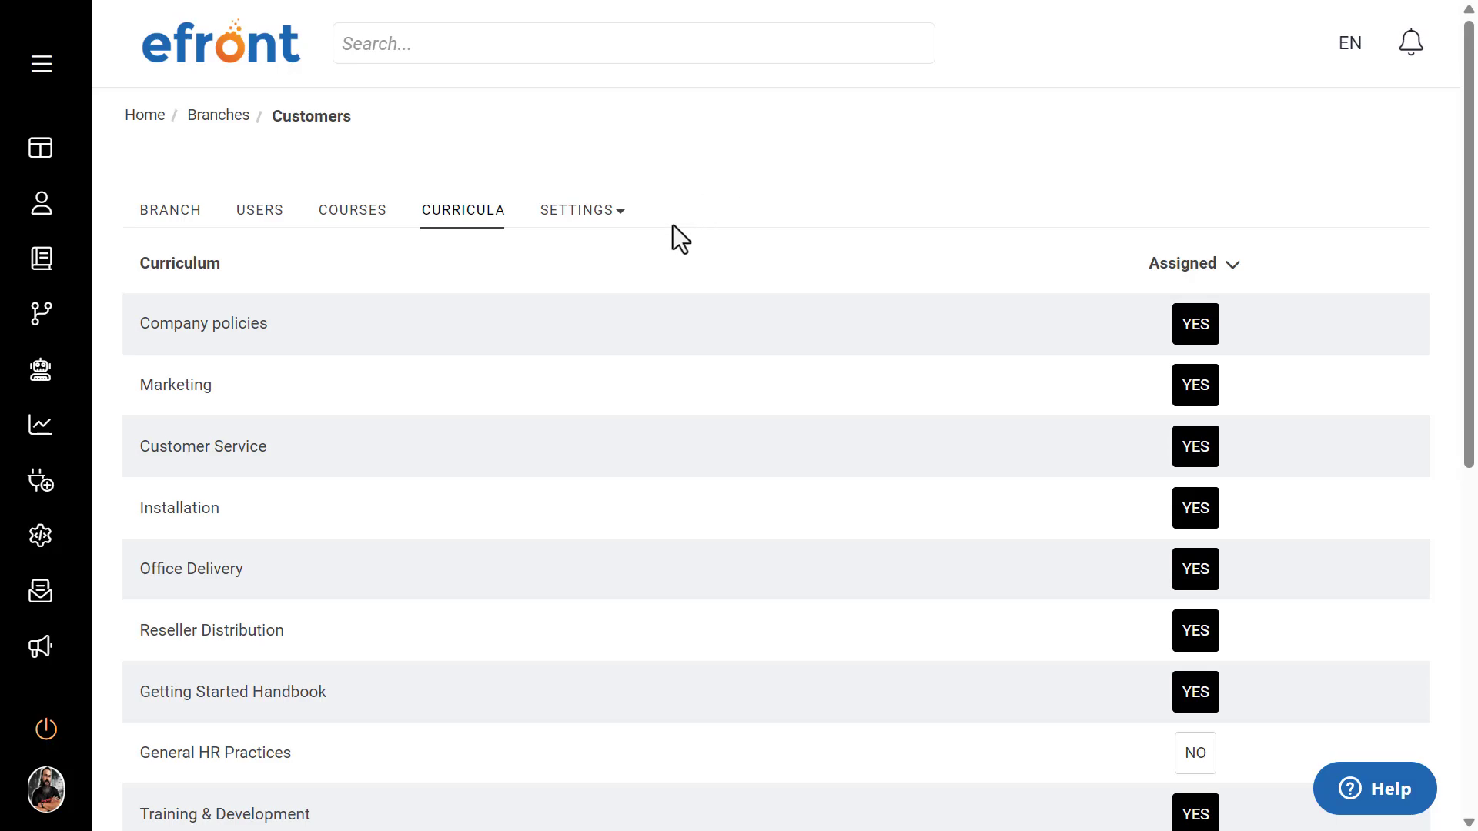
Step: Examine the Customers branch's general setting options and show which other settings categories are offered
{"action": "left_click", "coordinate": [590, 209]}
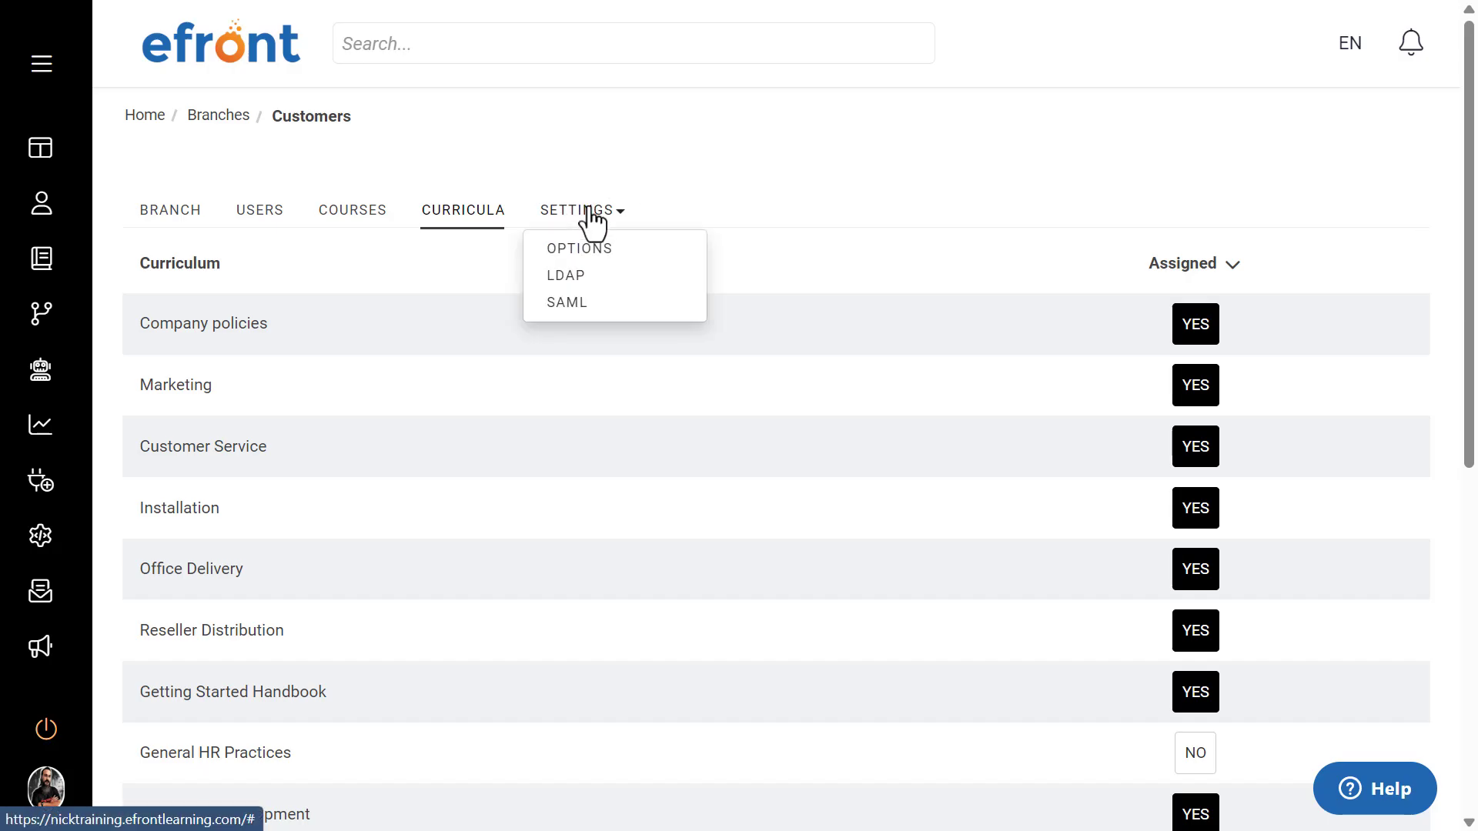
{"action": "left_click", "coordinate": [592, 248]}
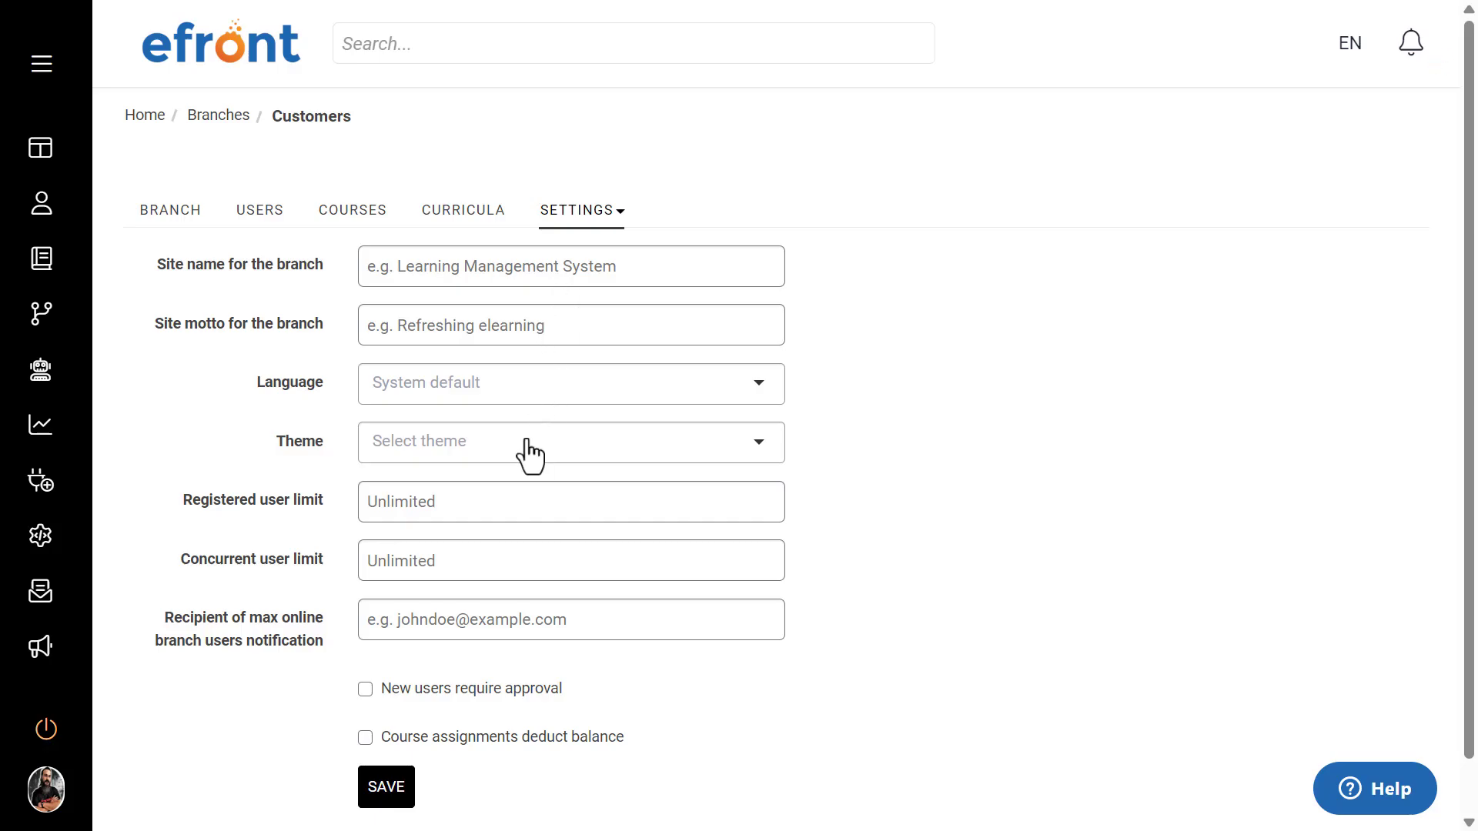
{"action": "left_click", "coordinate": [589, 221]}
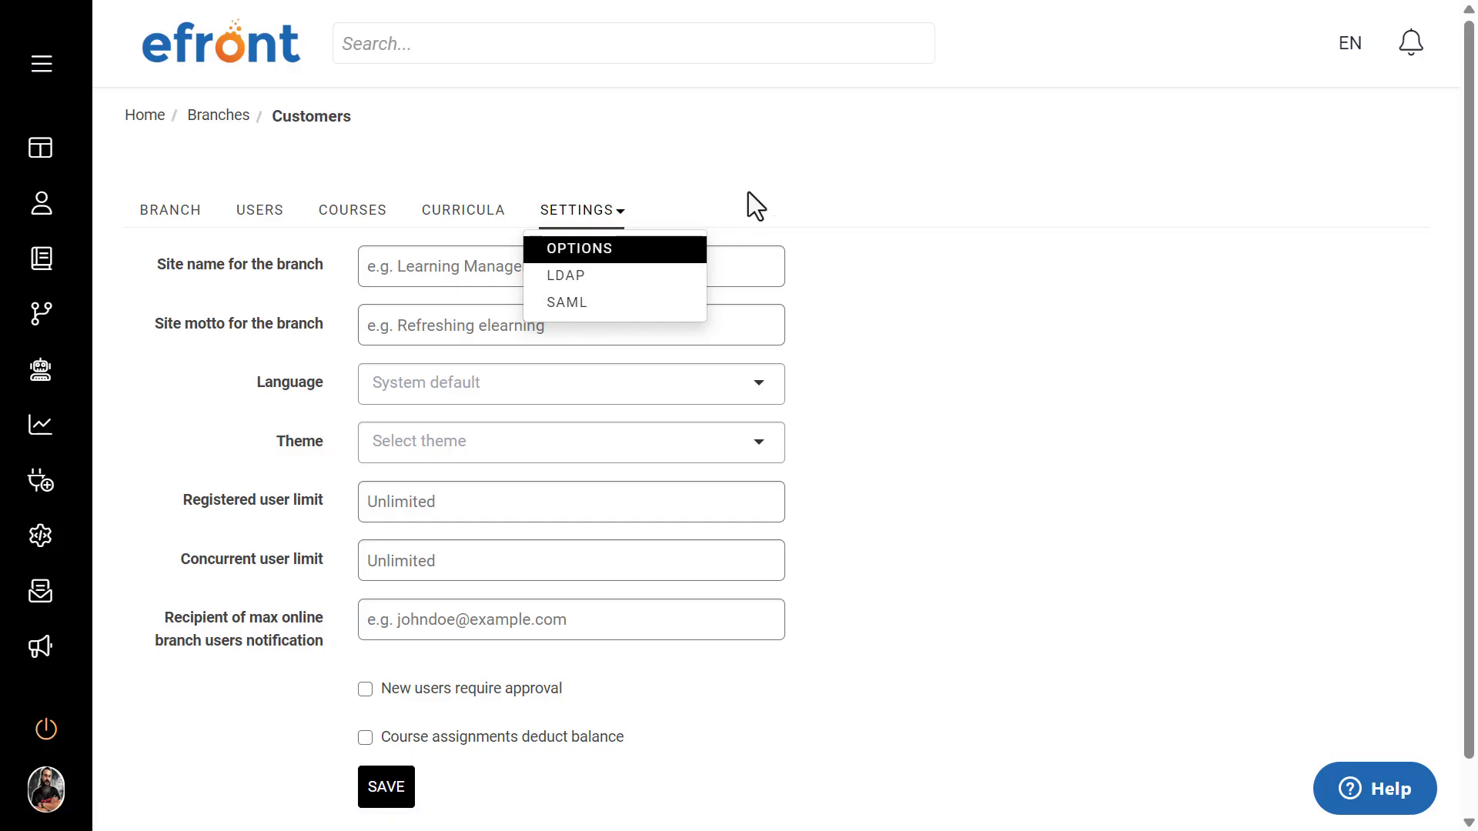
{"action": "left_click", "coordinate": [710, 158]}
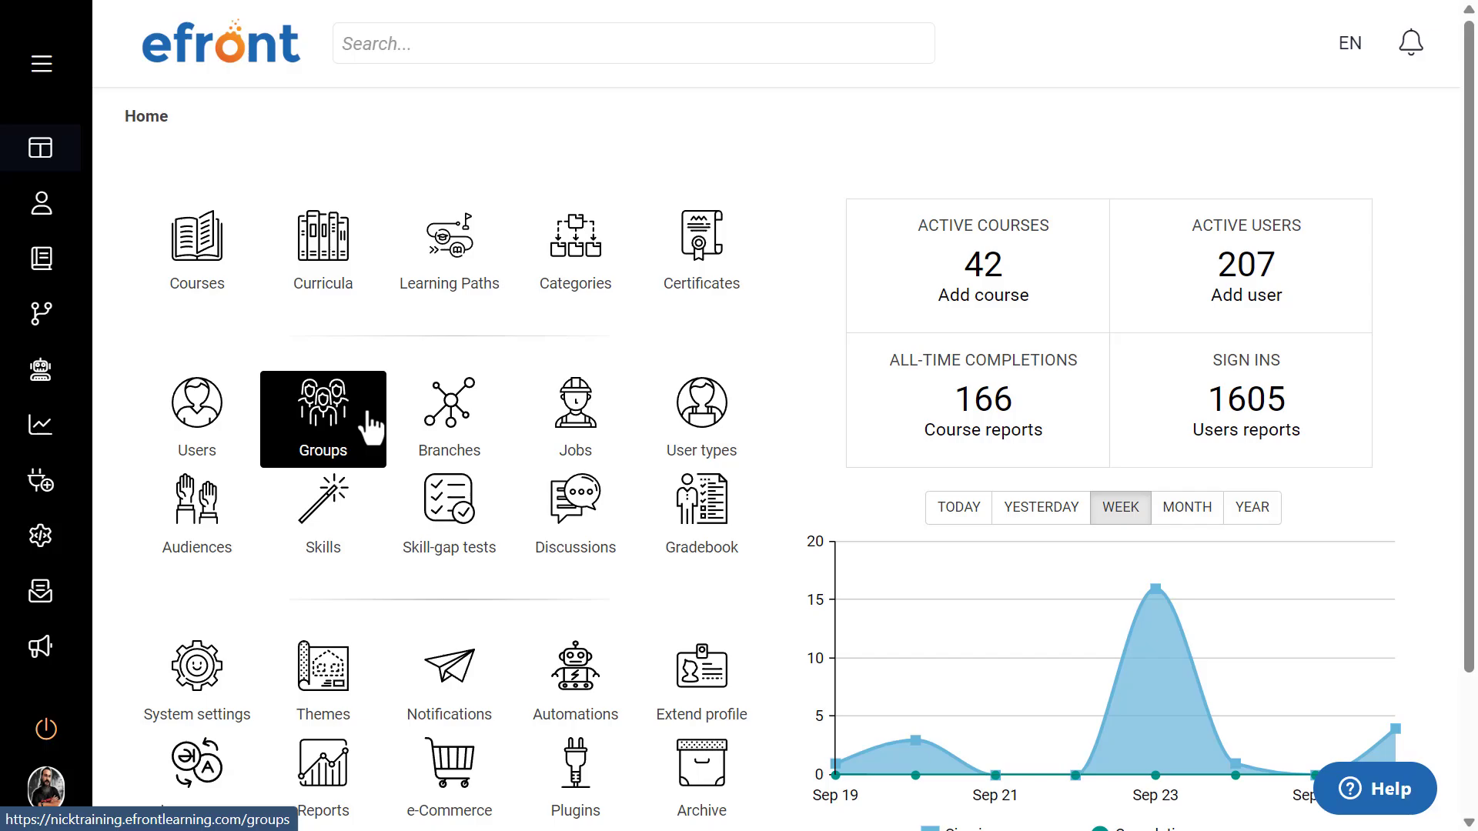
Step: Open the Groups list from the home dashboard, view the blank form for adding a group, and leave it without adding one
{"action": "left_click", "coordinate": [368, 414]}
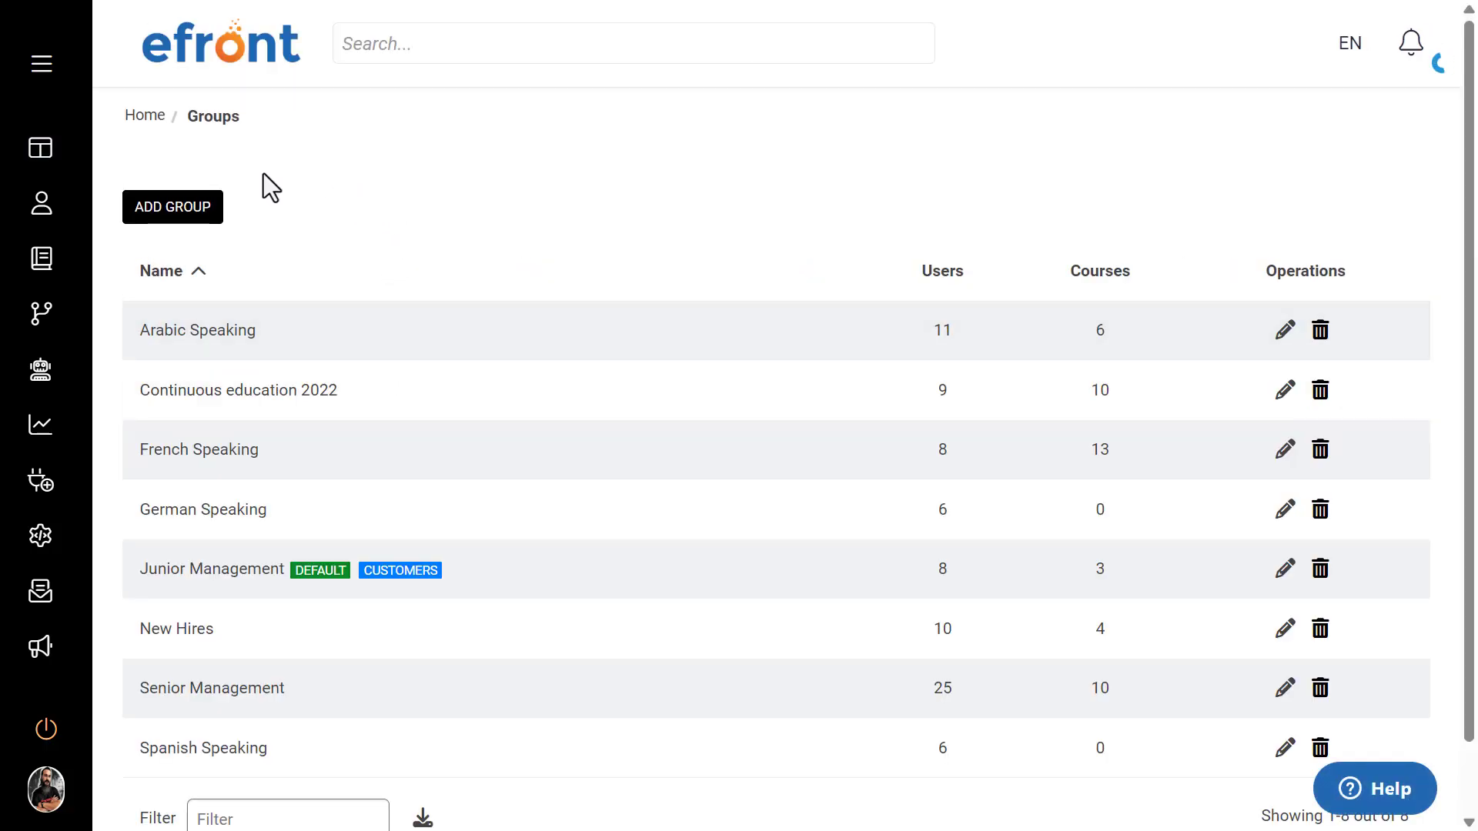
{"action": "left_click", "coordinate": [187, 207]}
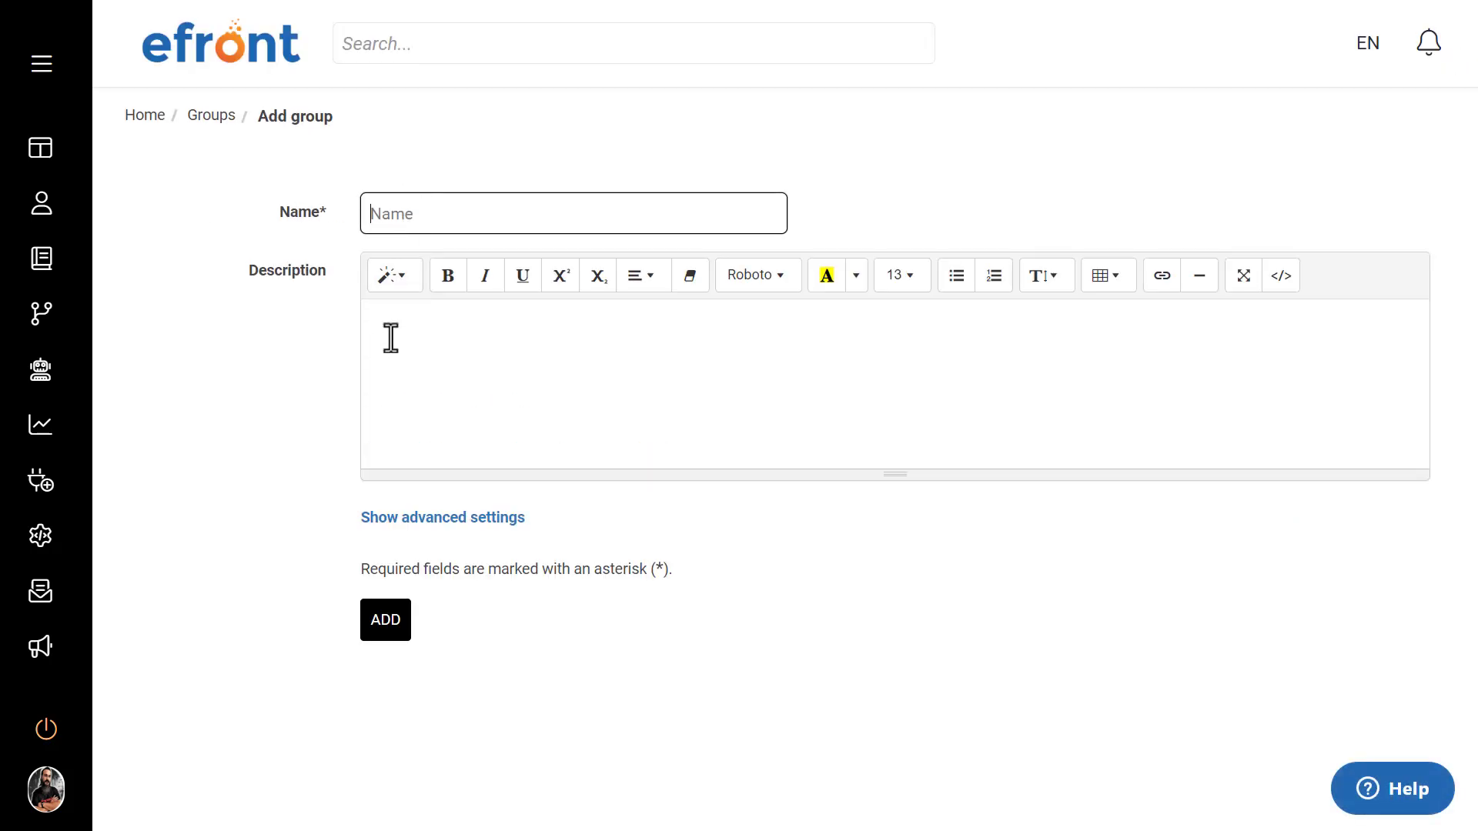
{"action": "left_click", "coordinate": [211, 117]}
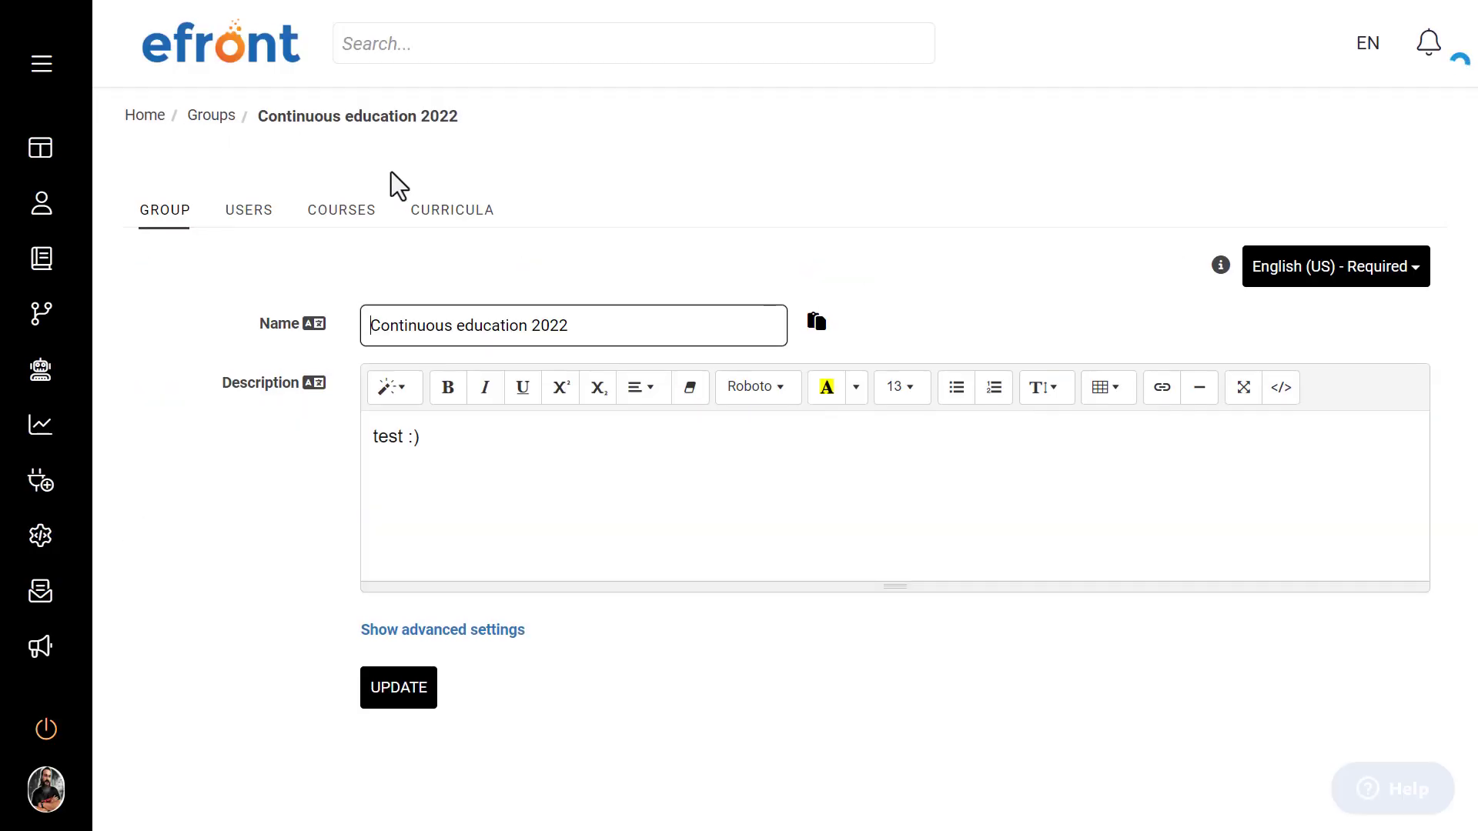
Step: Look through the users, courses and curricula of the Continuous education 2022 group
{"action": "left_click", "coordinate": [260, 209]}
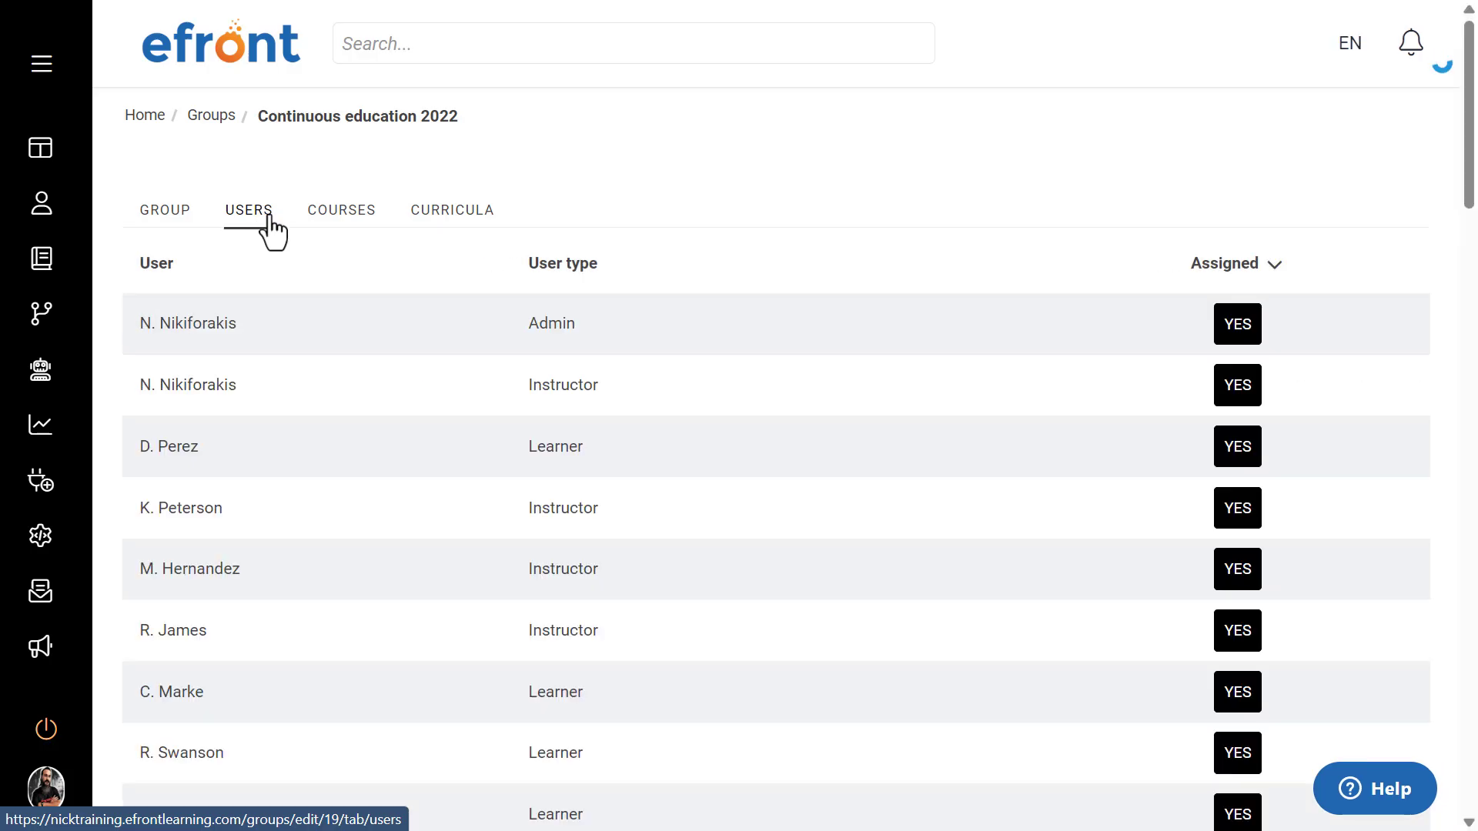
{"action": "scroll", "coordinate": [340, 335], "scroll_direction": "down", "scroll_amount": 5}
{"action": "scroll", "coordinate": [340, 334], "scroll_direction": "up", "scroll_amount": 6}
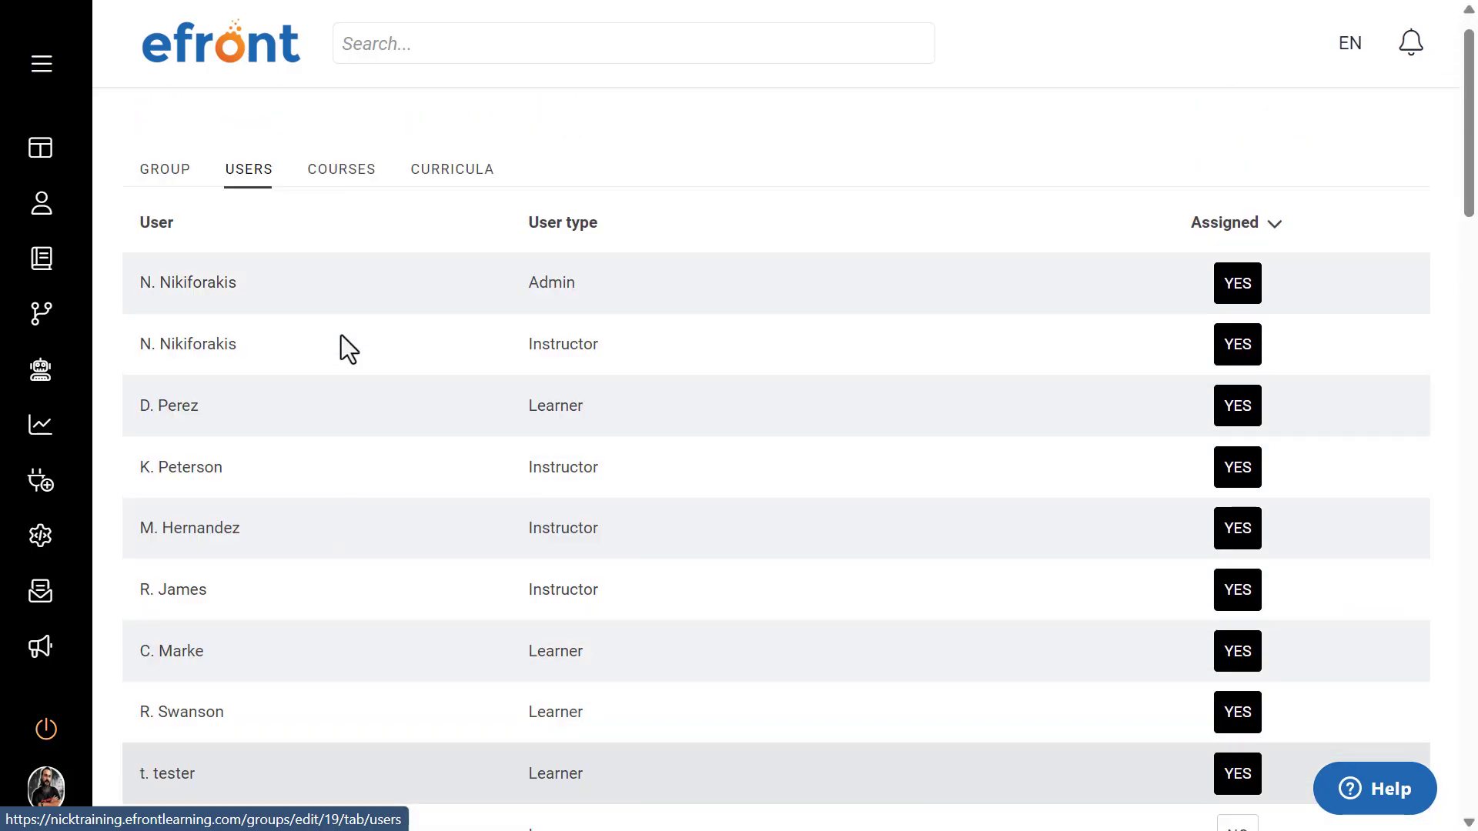
{"action": "left_click", "coordinate": [345, 220]}
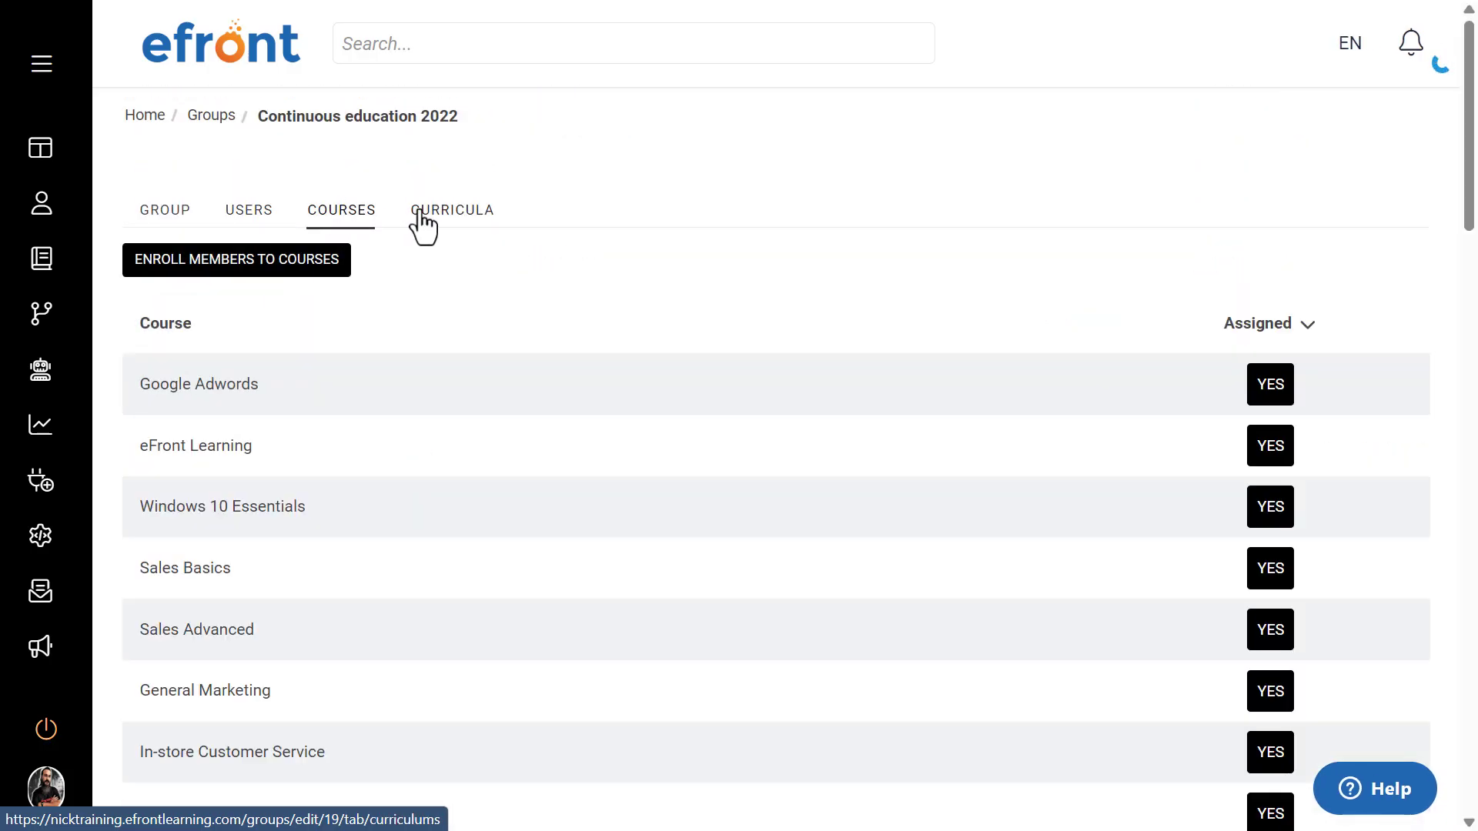
{"action": "left_click", "coordinate": [434, 221]}
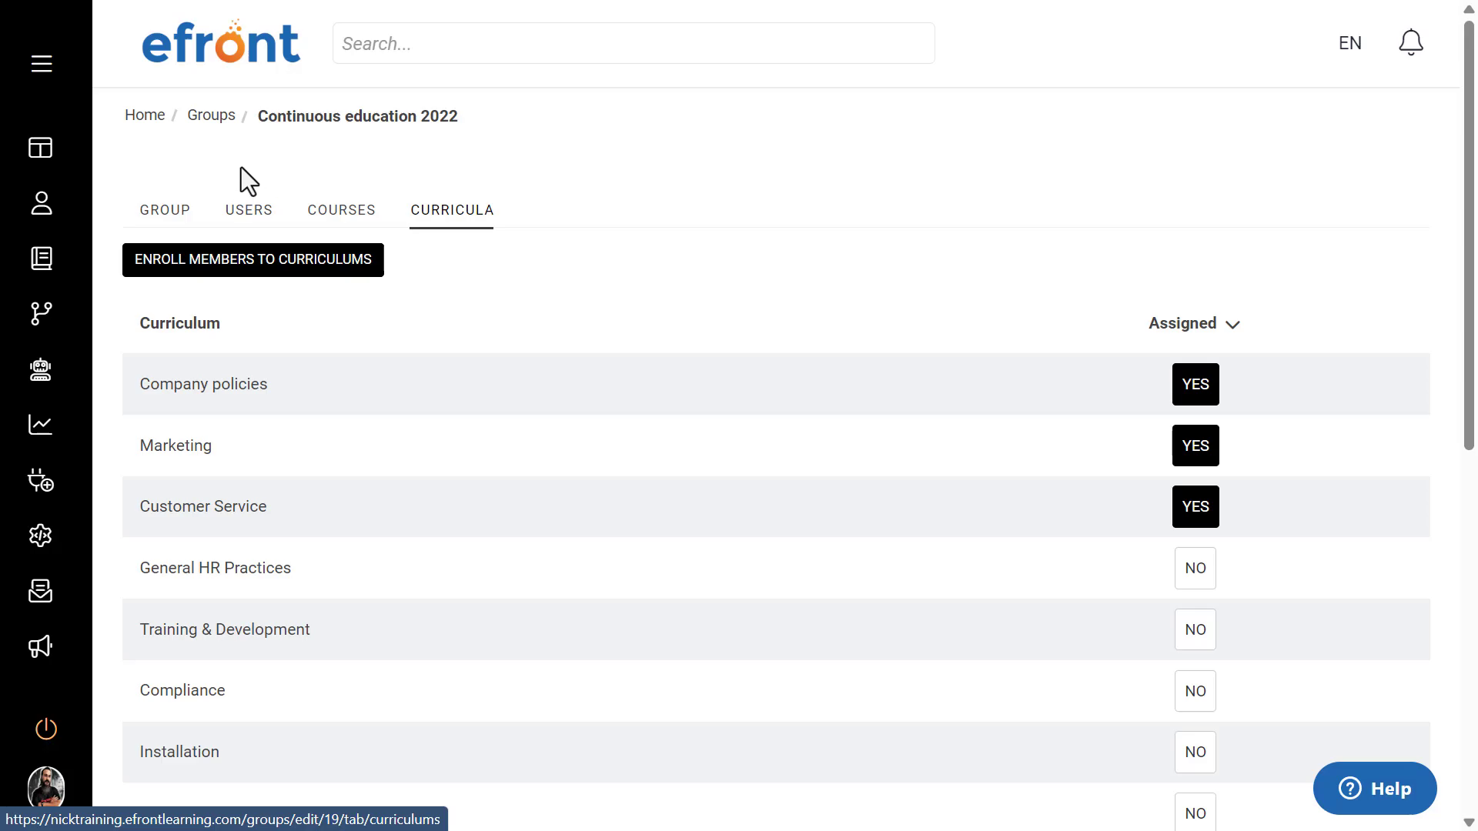
Step: Examine the group's course and curriculum assignments again, along with the options to enroll members to courses and curriculums
{"action": "left_click", "coordinate": [346, 216]}
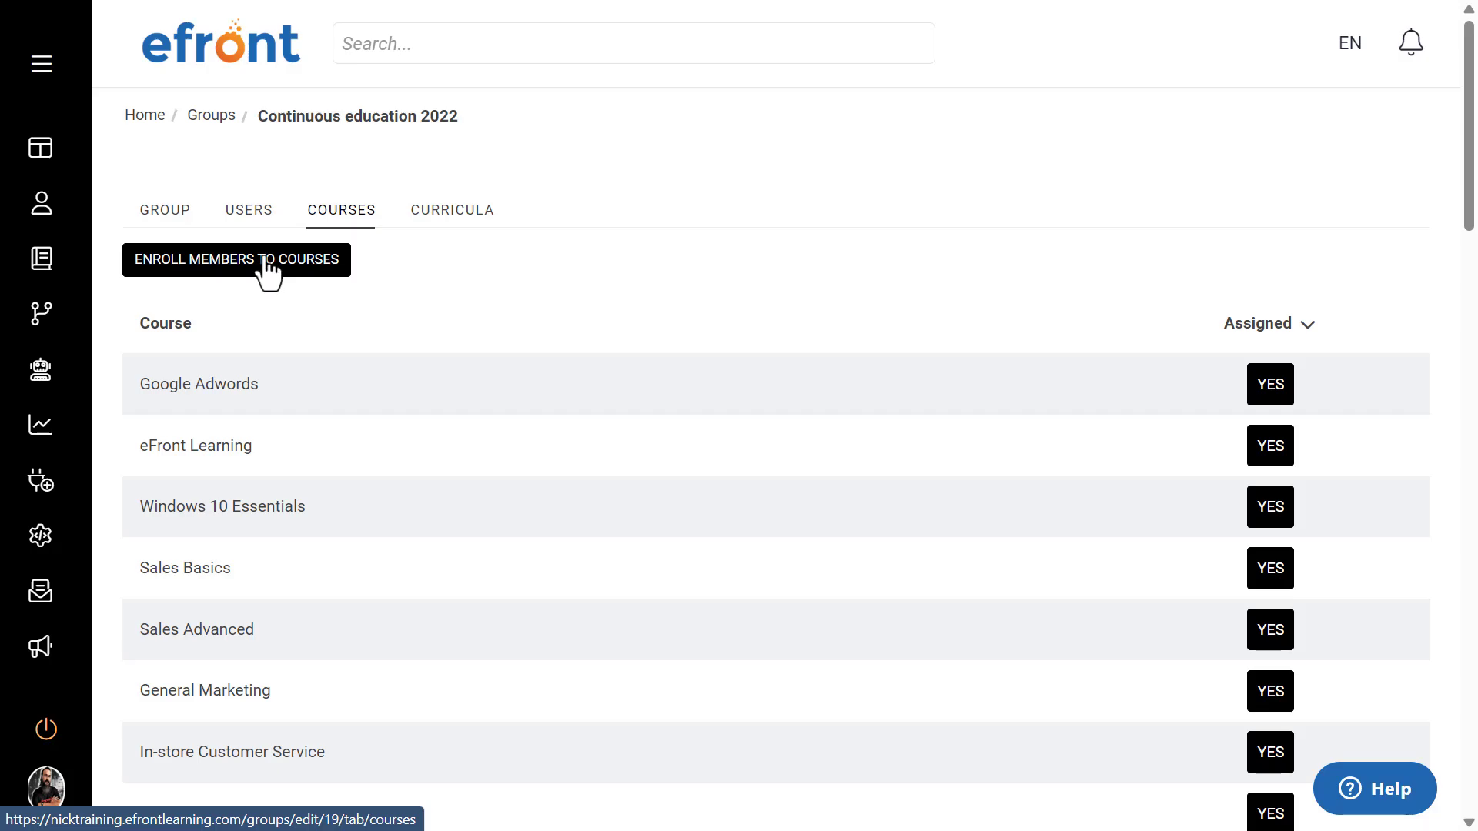
{"action": "scroll", "coordinate": [474, 354], "scroll_direction": "down", "scroll_amount": 5}
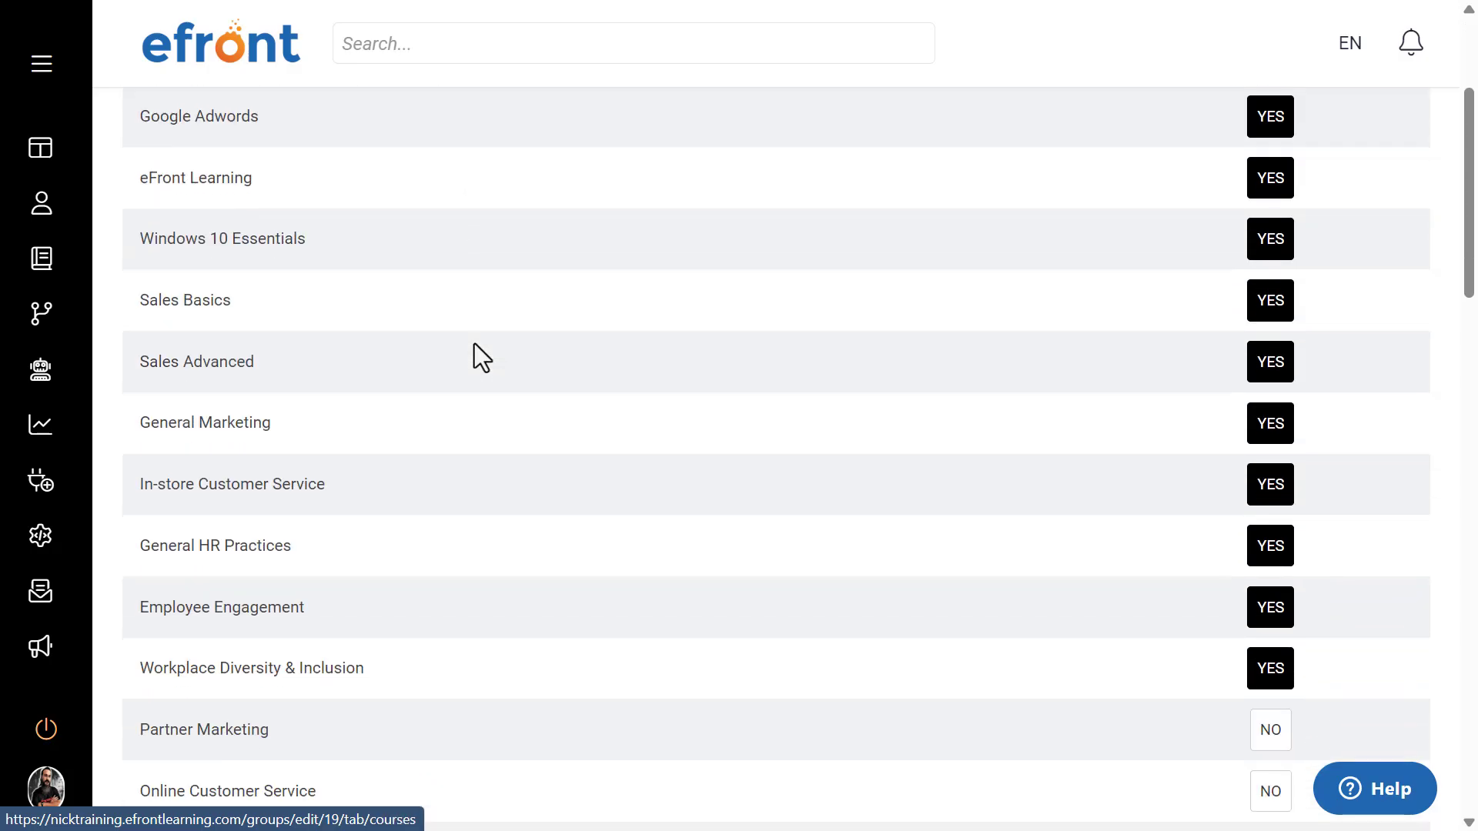
{"action": "scroll", "coordinate": [474, 354], "scroll_direction": "up", "scroll_amount": 5}
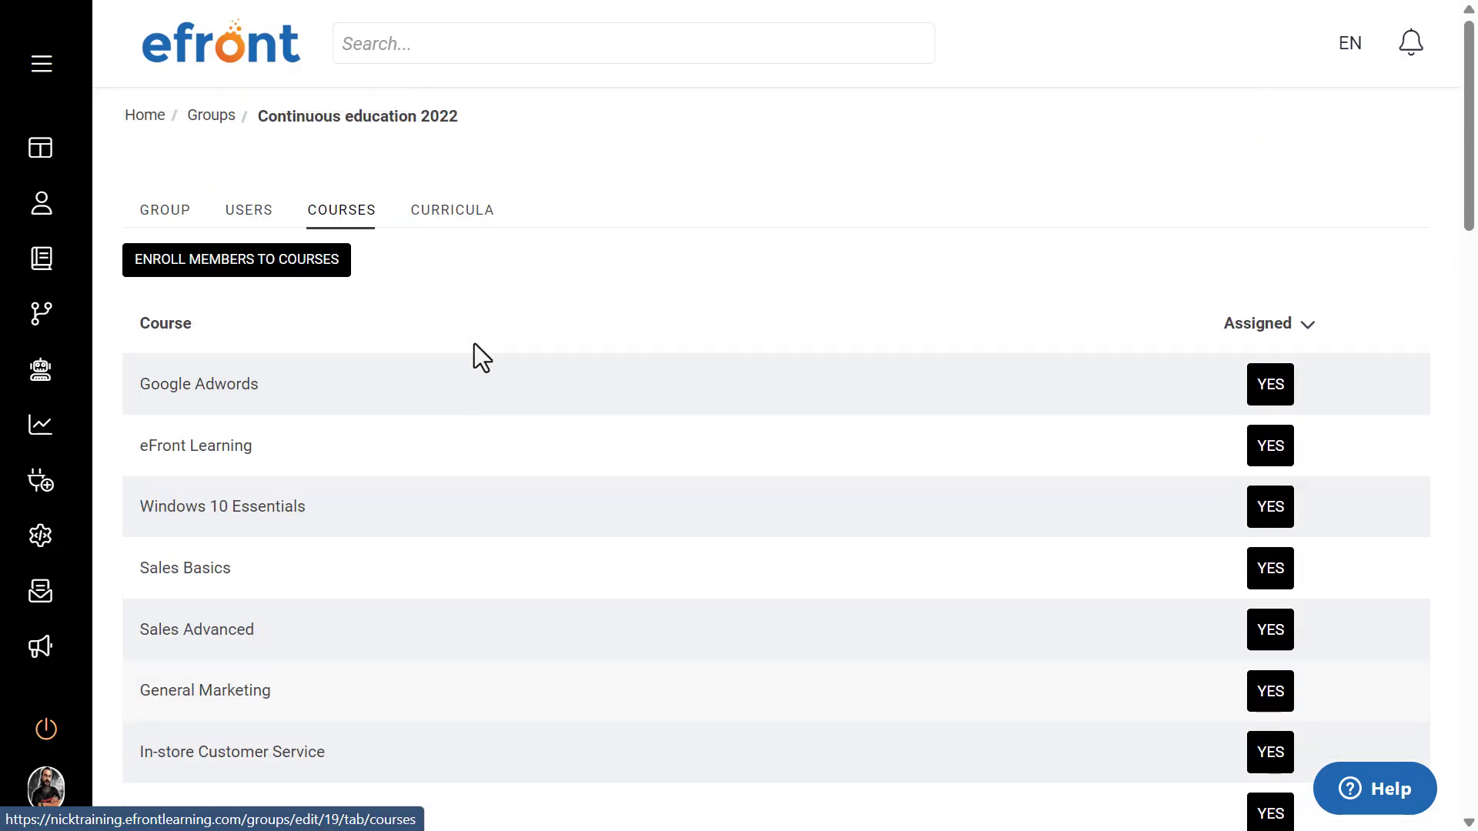
{"action": "left_click", "coordinate": [464, 218]}
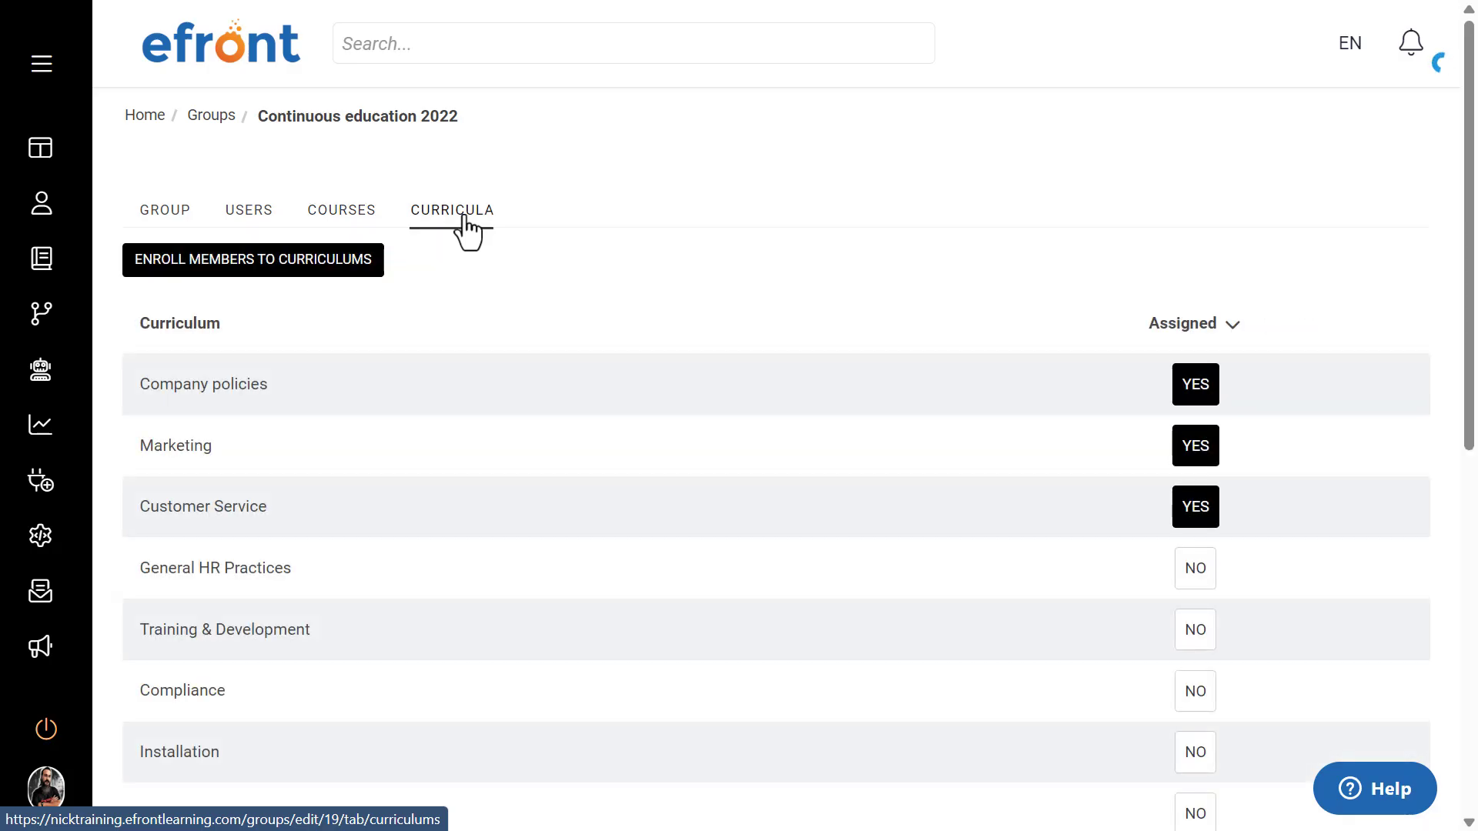
{"action": "left_click", "coordinate": [341, 265]}
{"action": "left_click", "coordinate": [425, 197]}
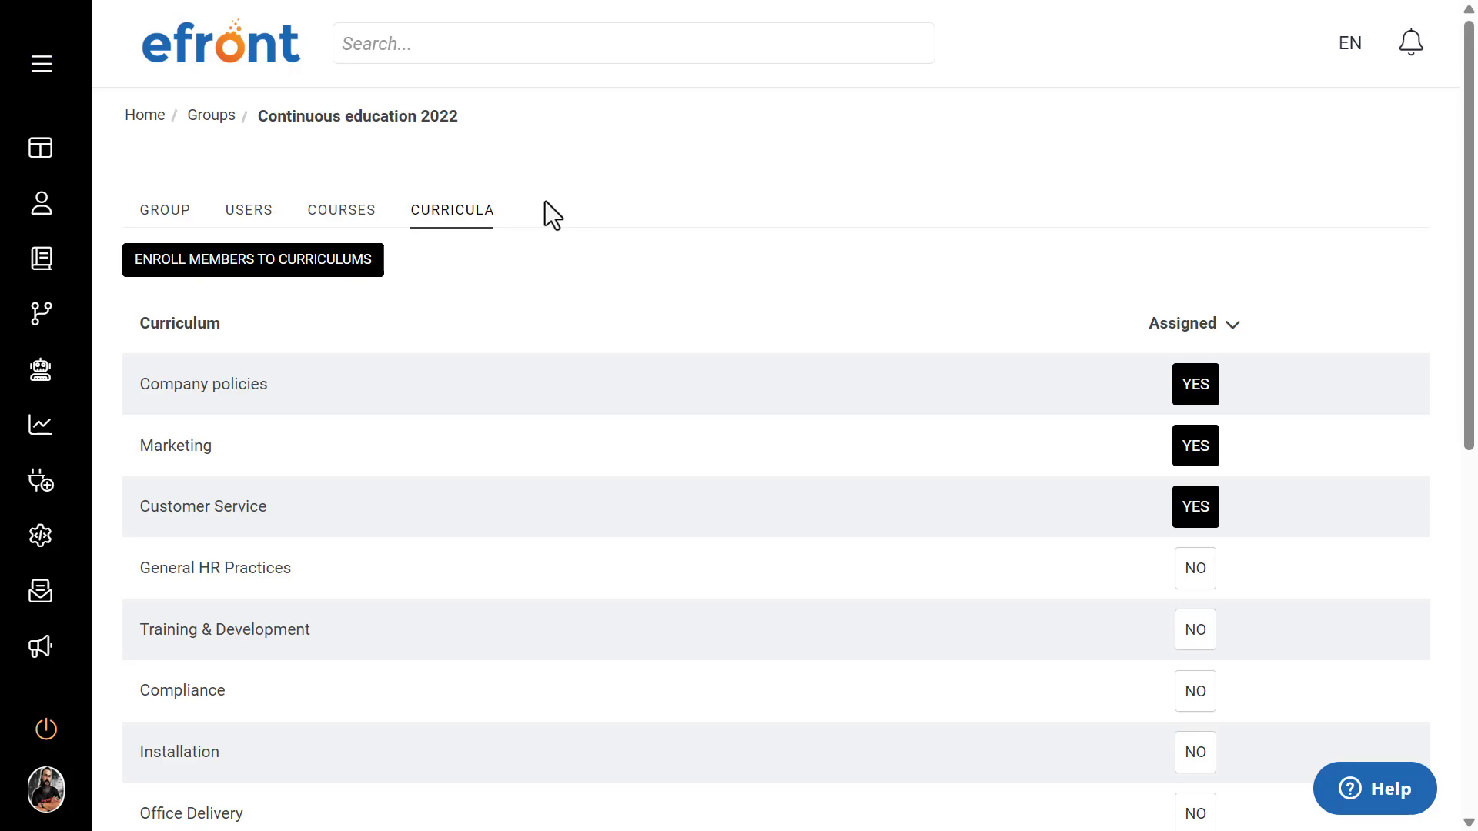
Step: Show the advanced settings in the Continuous education 2022 group's properties
{"action": "left_click", "coordinate": [166, 208]}
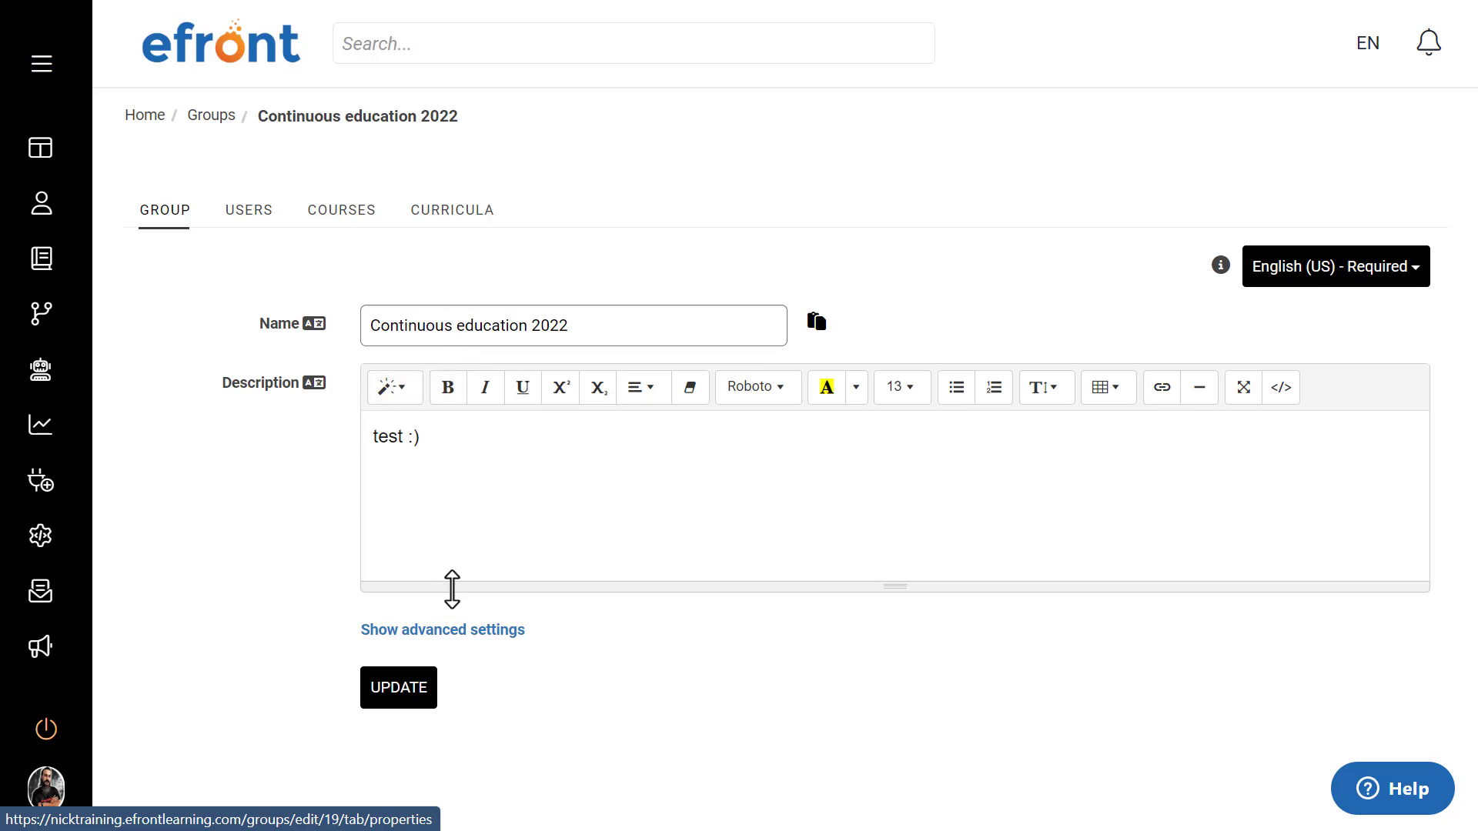
{"action": "left_click", "coordinate": [445, 630]}
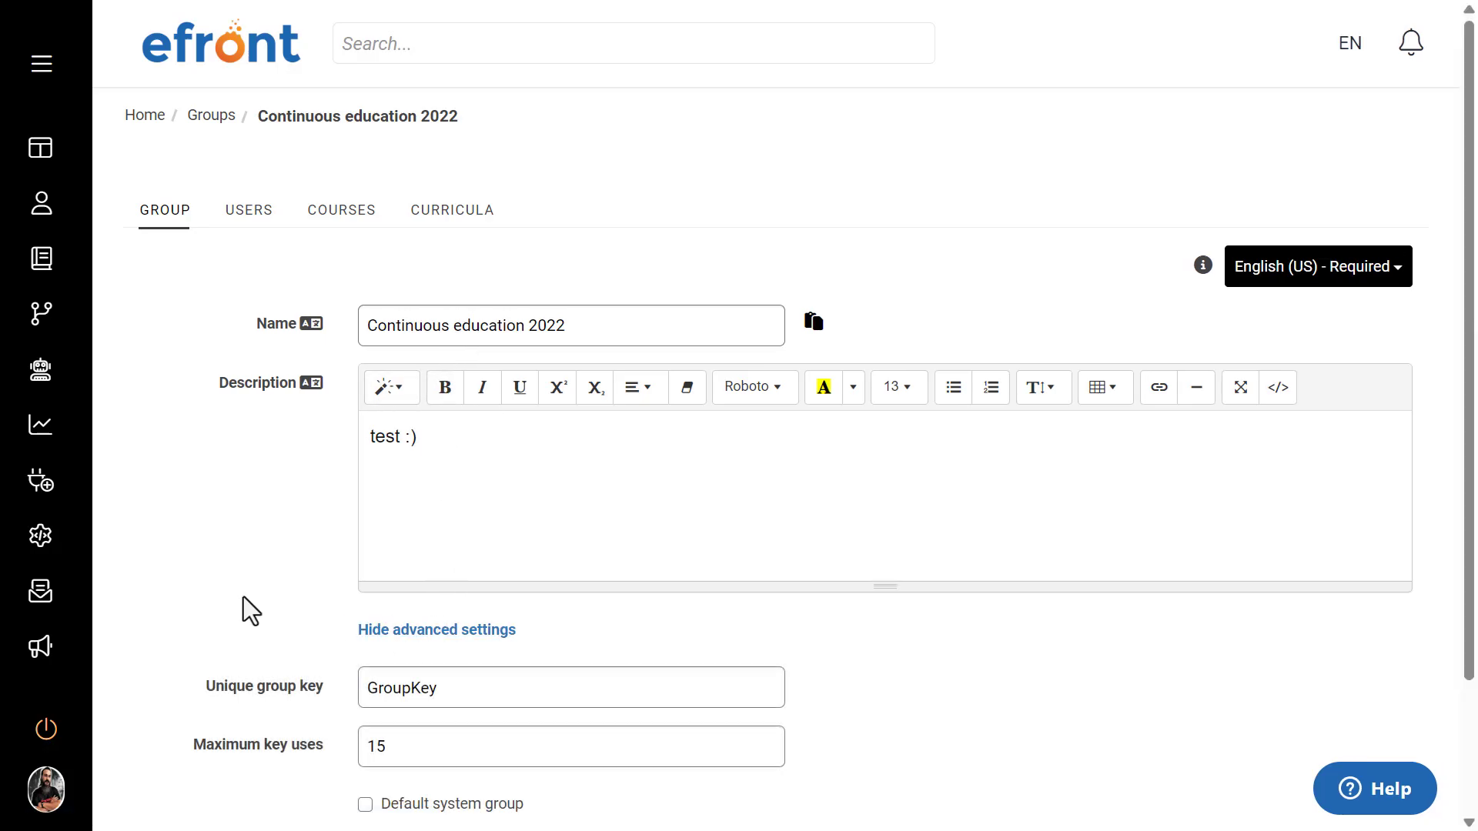
Step: Show the branch ownership setting of the Continuous education 2022 group and look through the branches it offers
{"action": "scroll", "coordinate": [244, 597], "scroll_direction": "down", "scroll_amount": 2}
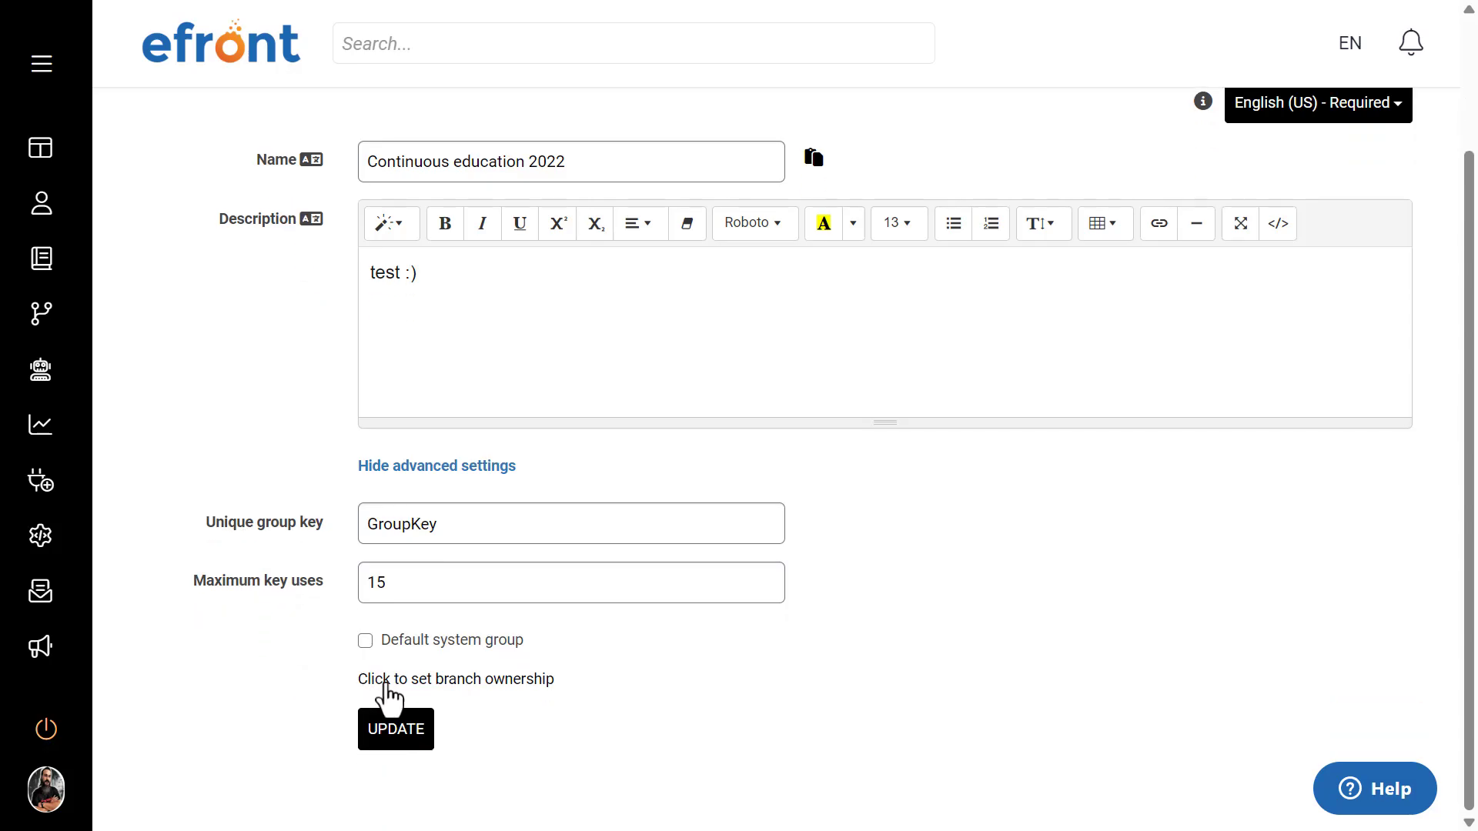
{"action": "left_click", "coordinate": [531, 689]}
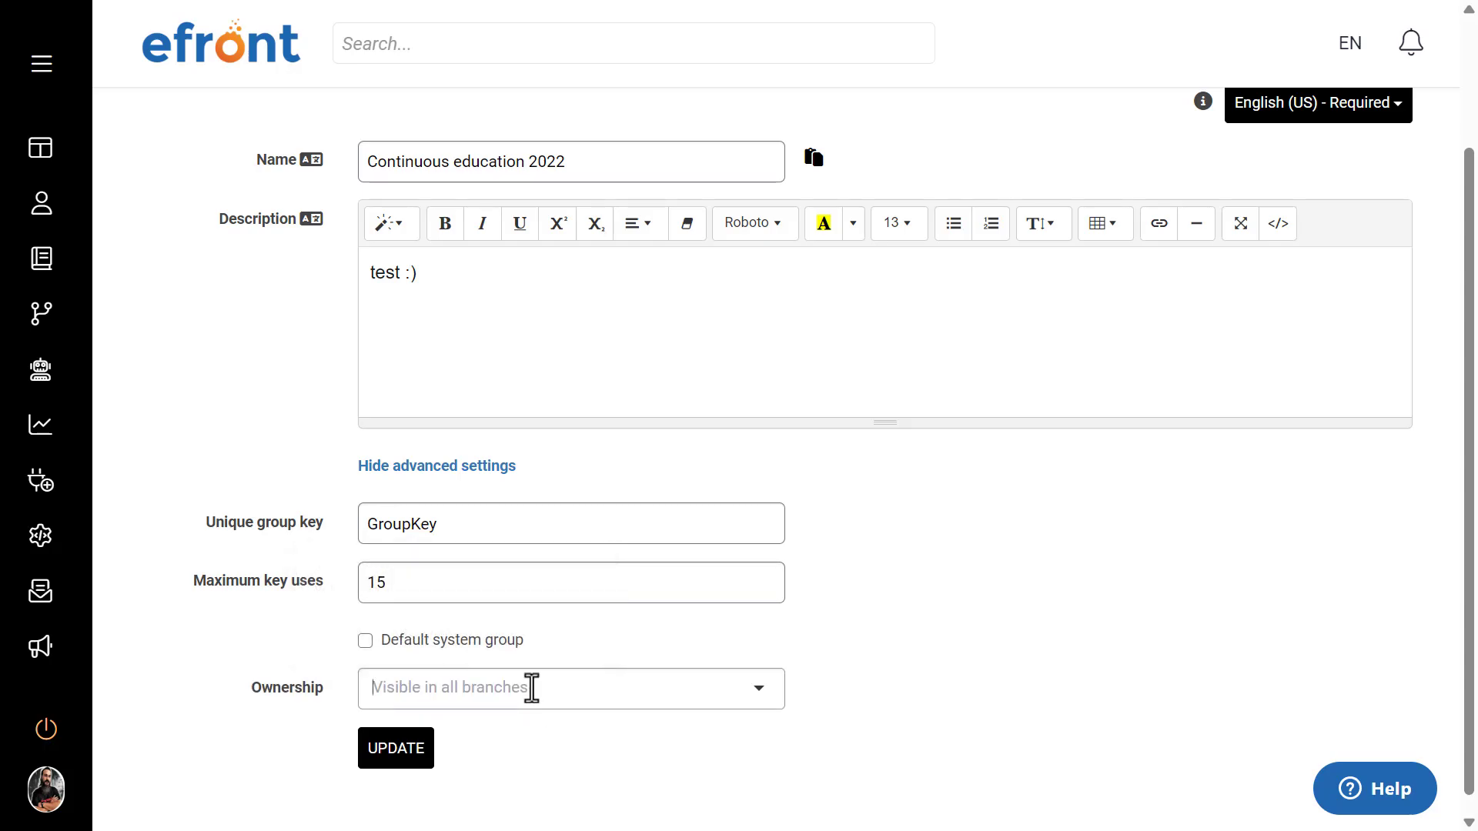
{"action": "left_click", "coordinate": [531, 688]}
{"action": "scroll", "coordinate": [931, 649], "scroll_direction": "down", "scroll_amount": 1}
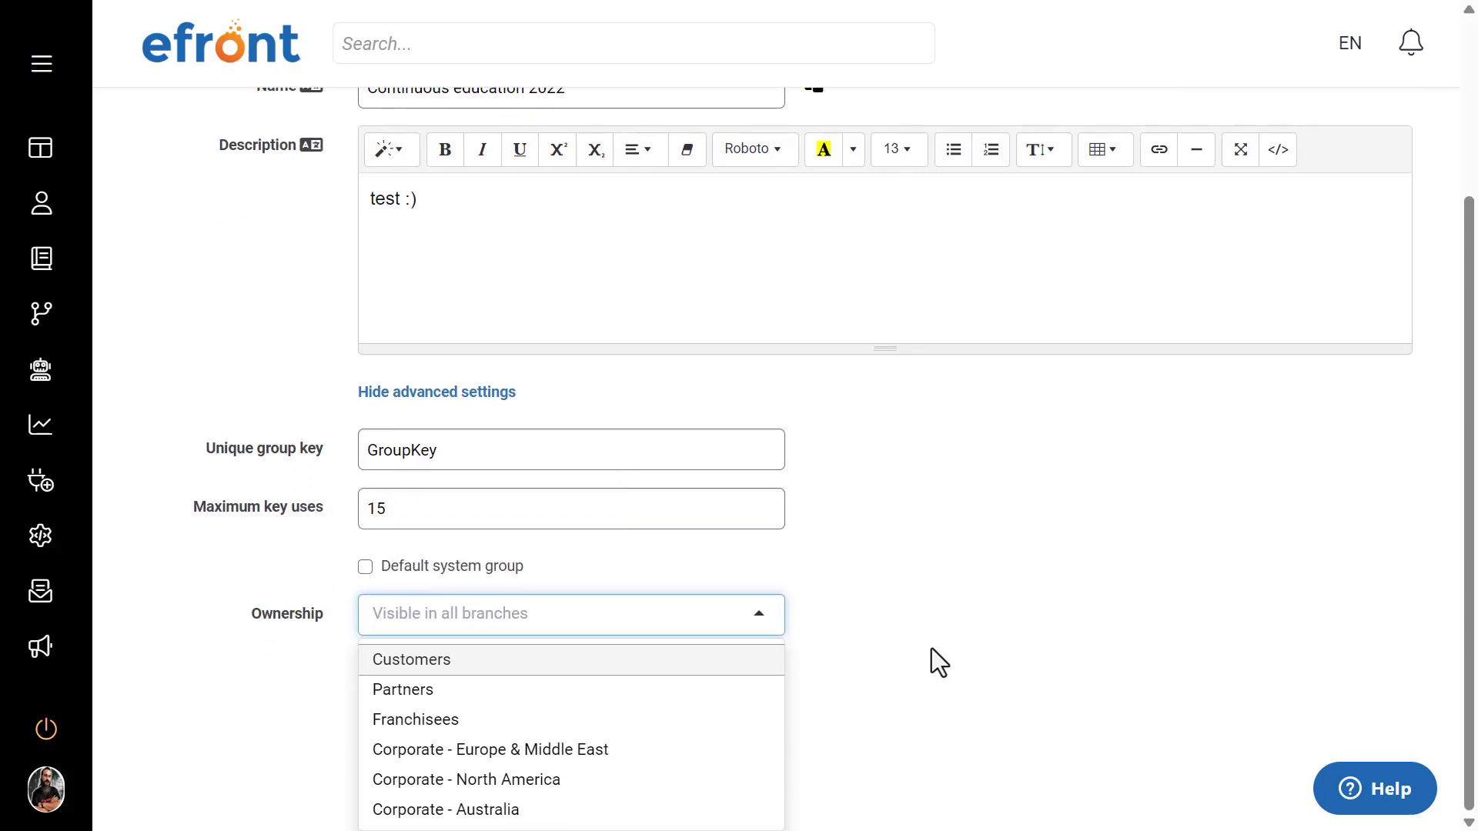
{"action": "left_click", "coordinate": [752, 608]}
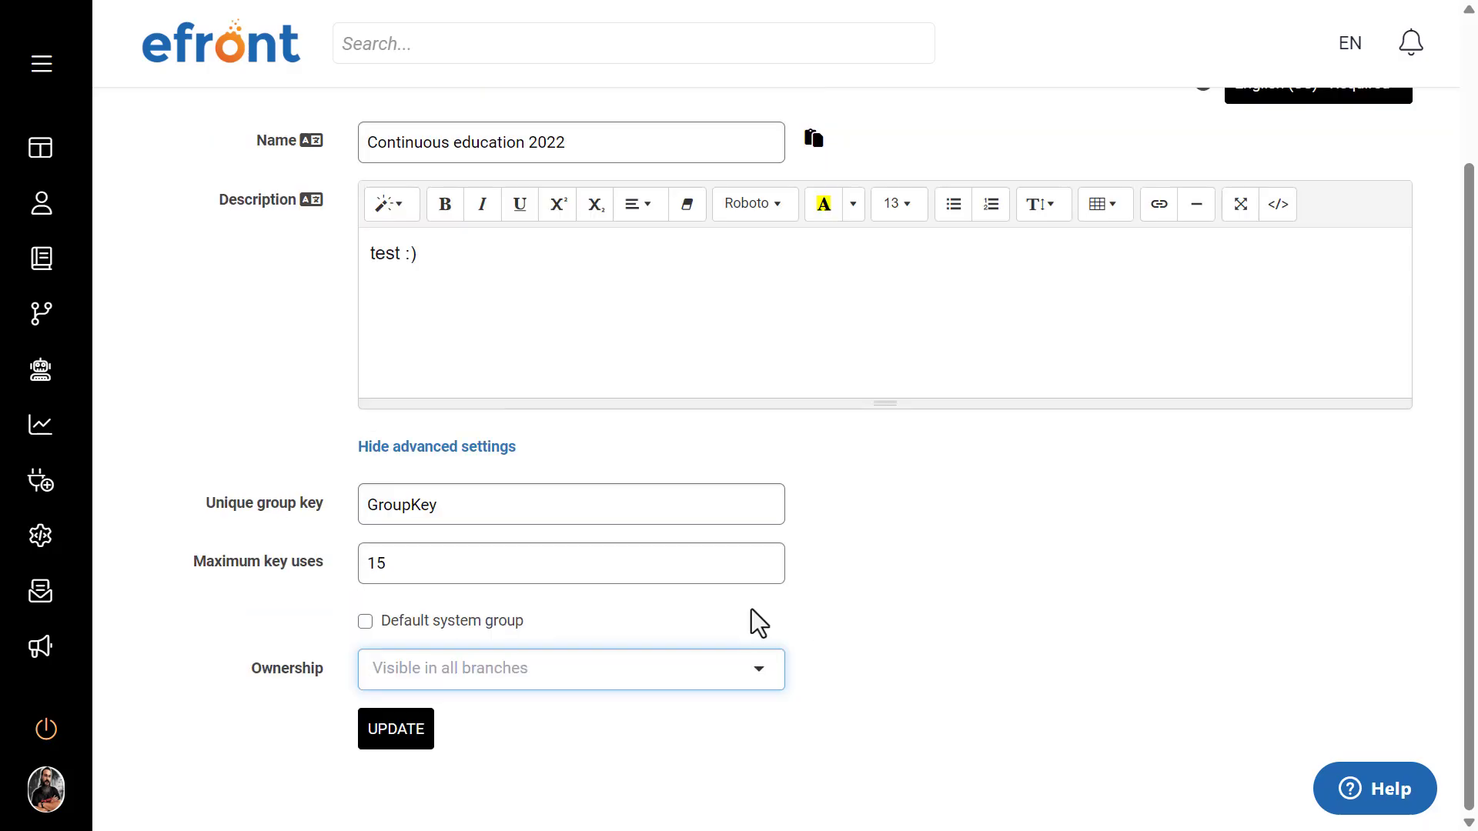
{"action": "left_click", "coordinate": [751, 611]}
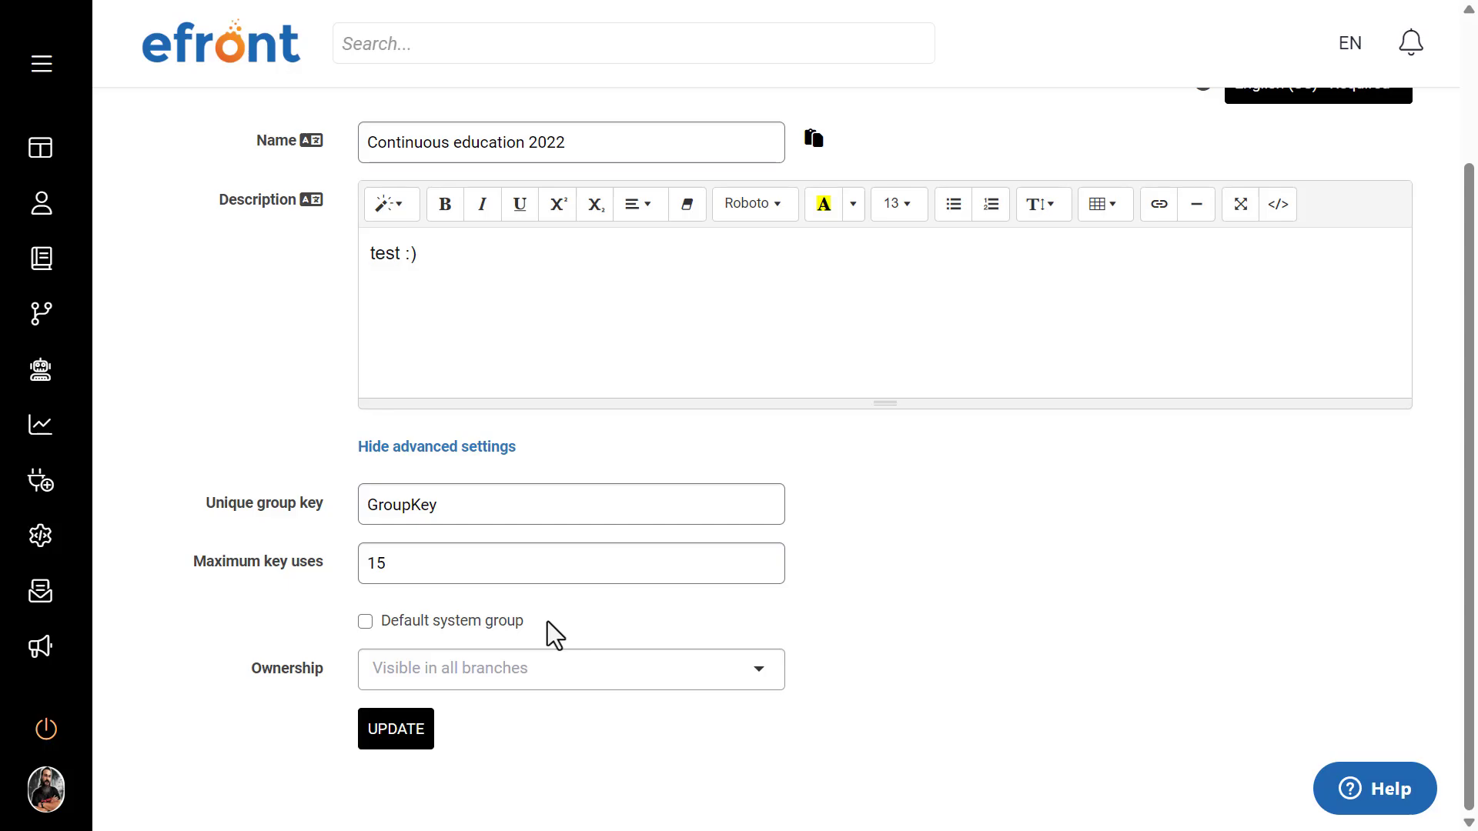
Step: Tick the Default system group option for the Continuous education 2022 group
{"action": "left_click_drag", "start_coordinate": [547, 621], "coordinate": [377, 627]}
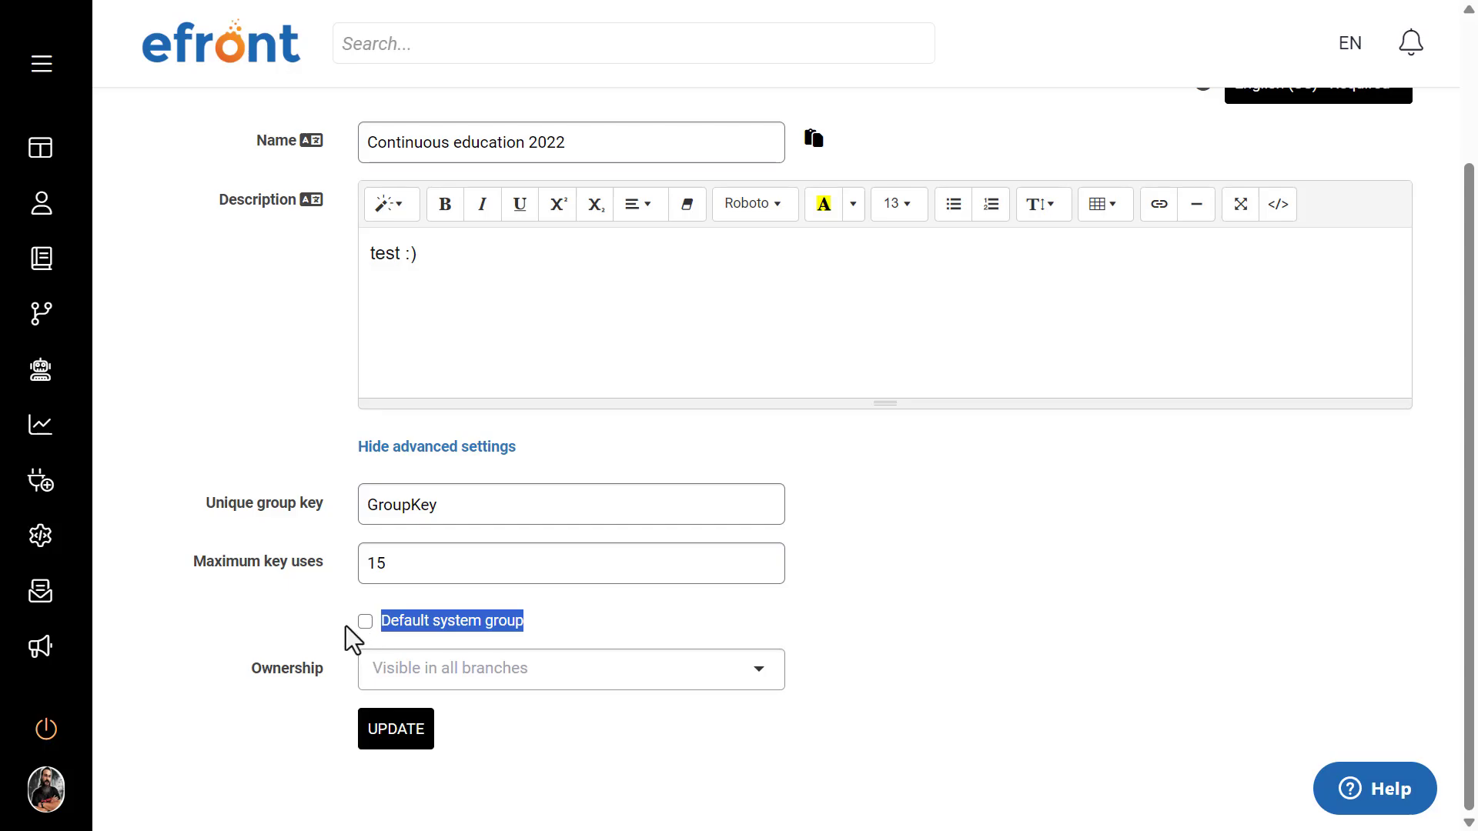
{"action": "left_click", "coordinate": [345, 625]}
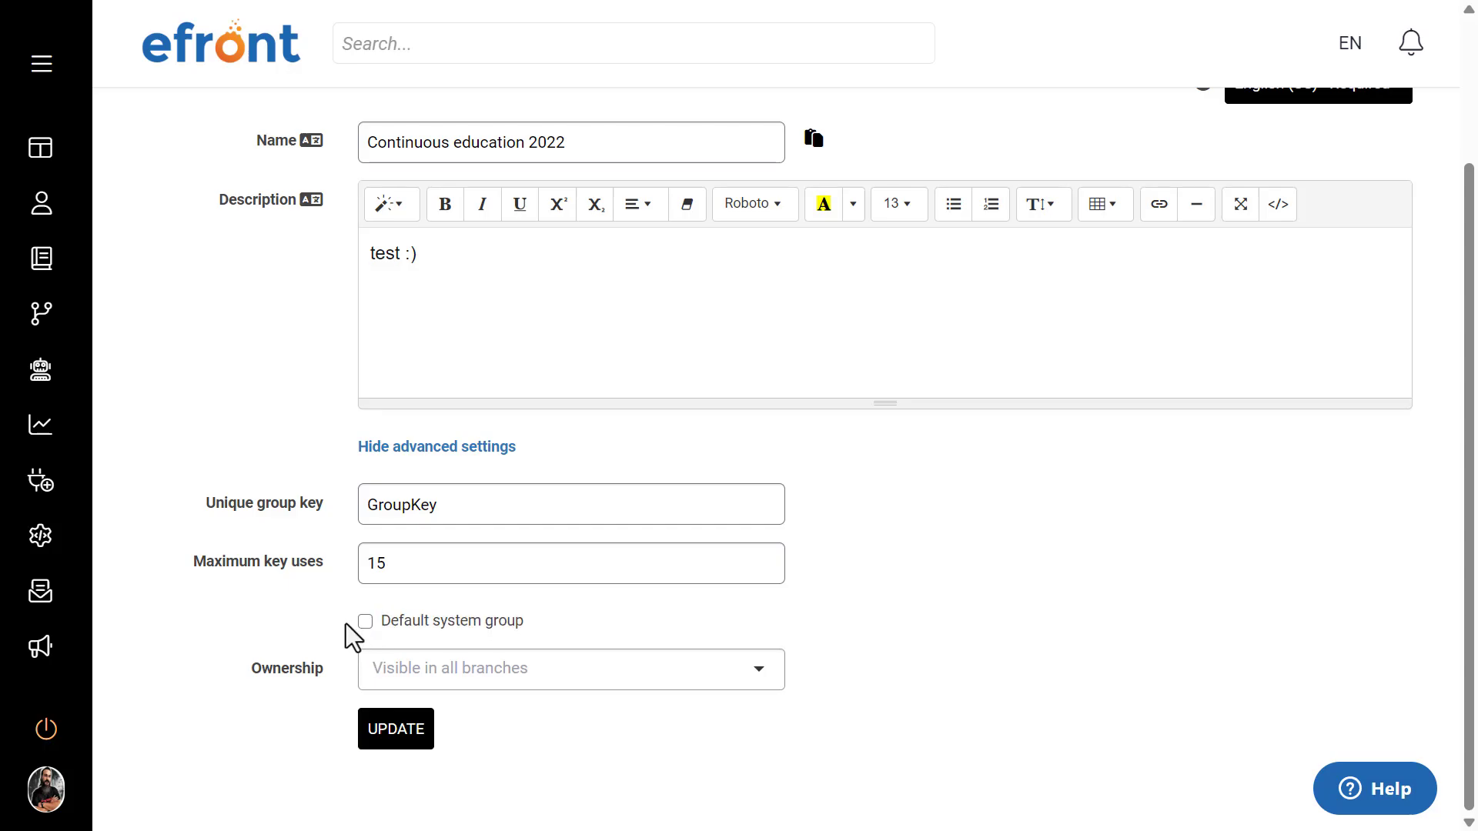
{"action": "left_click", "coordinate": [365, 622]}
{"action": "mouse_move", "coordinate": [361, 630]}
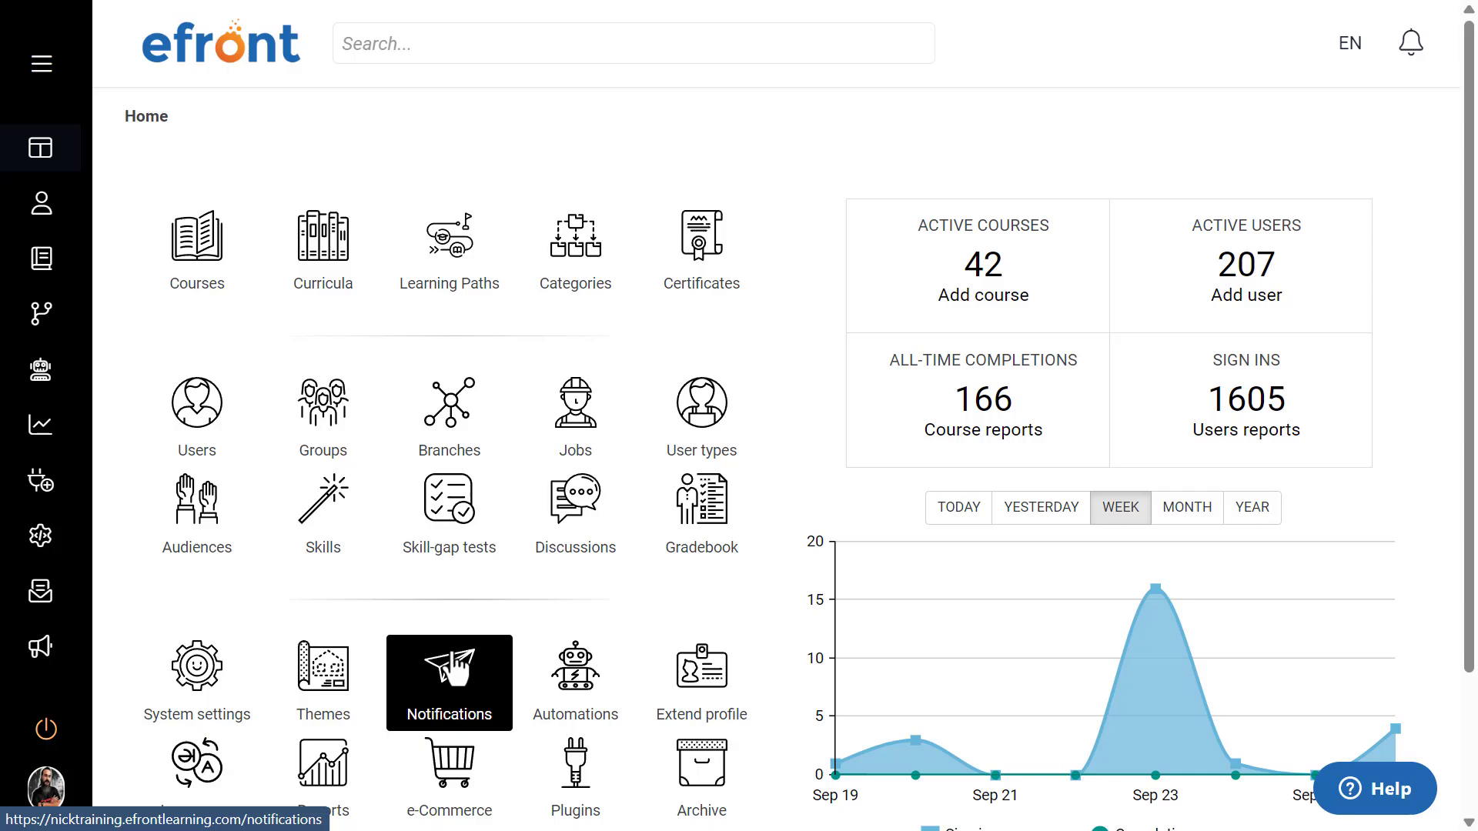
Step: Open Notifications from the home dashboard and look through the full list of system notifications
{"action": "left_click", "coordinate": [454, 663]}
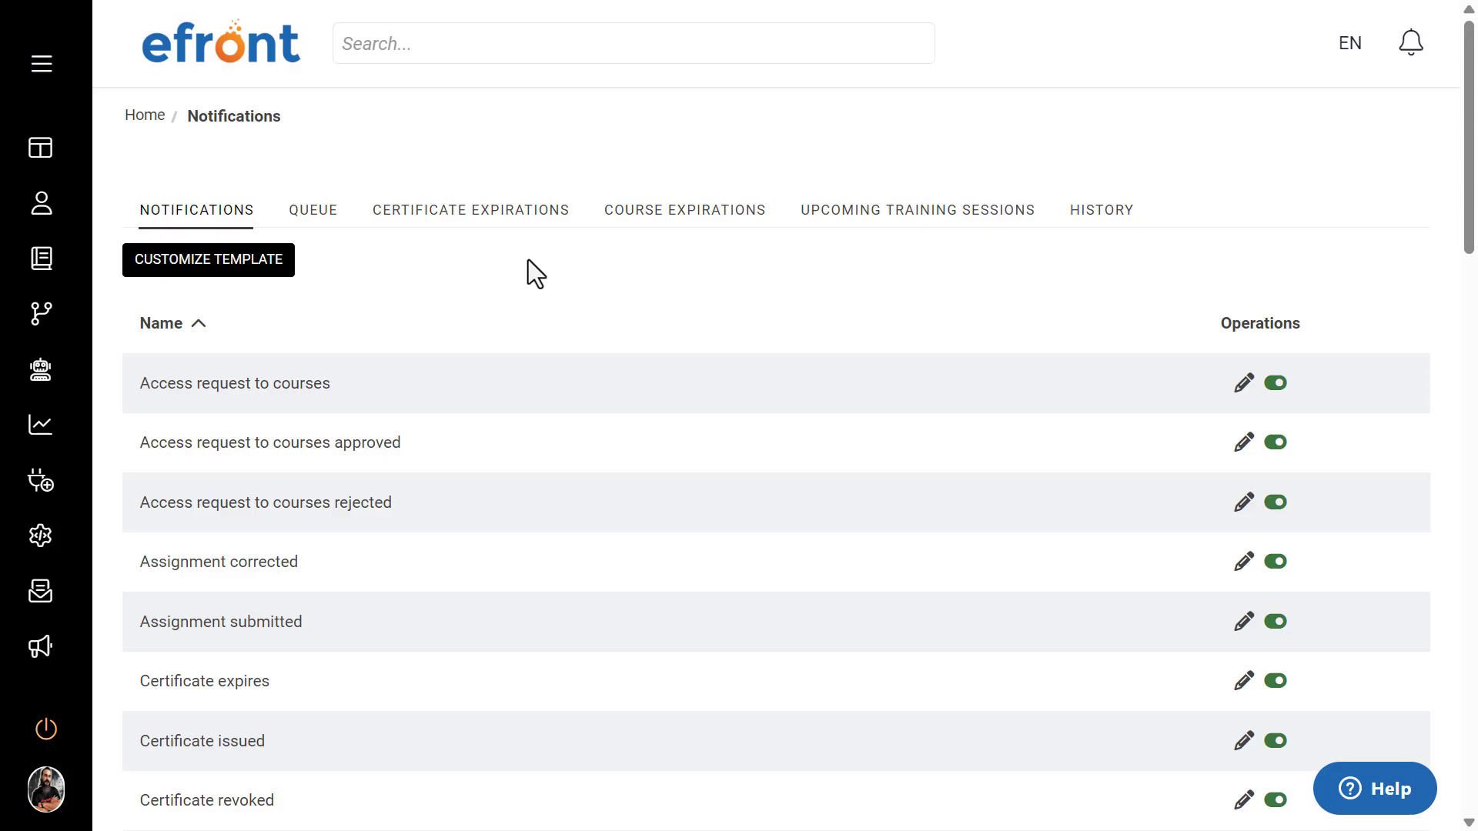
{"action": "scroll", "coordinate": [540, 284], "scroll_direction": "down", "scroll_amount": 8}
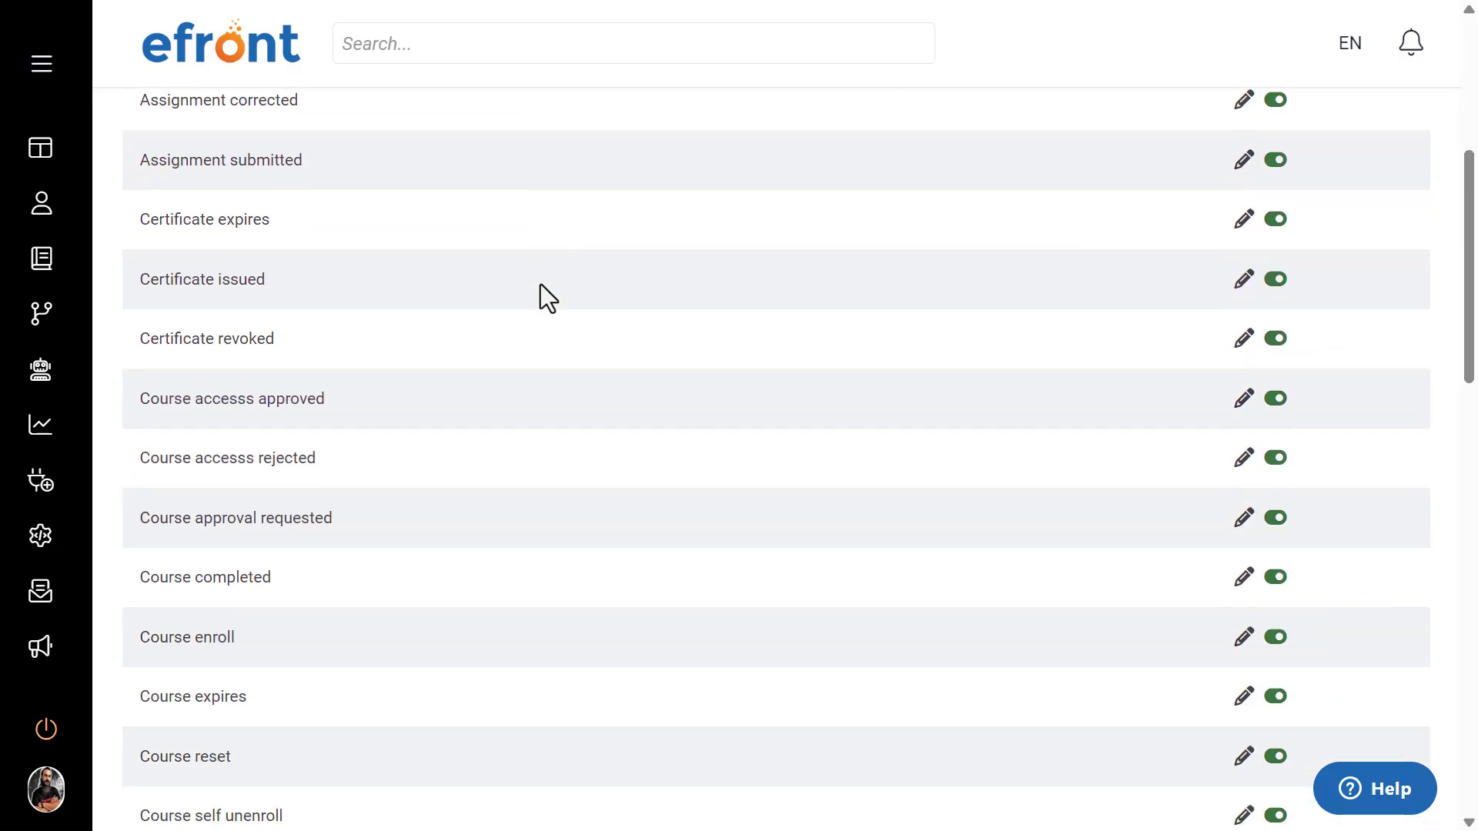
{"action": "scroll", "coordinate": [540, 284], "scroll_direction": "down", "scroll_amount": 11}
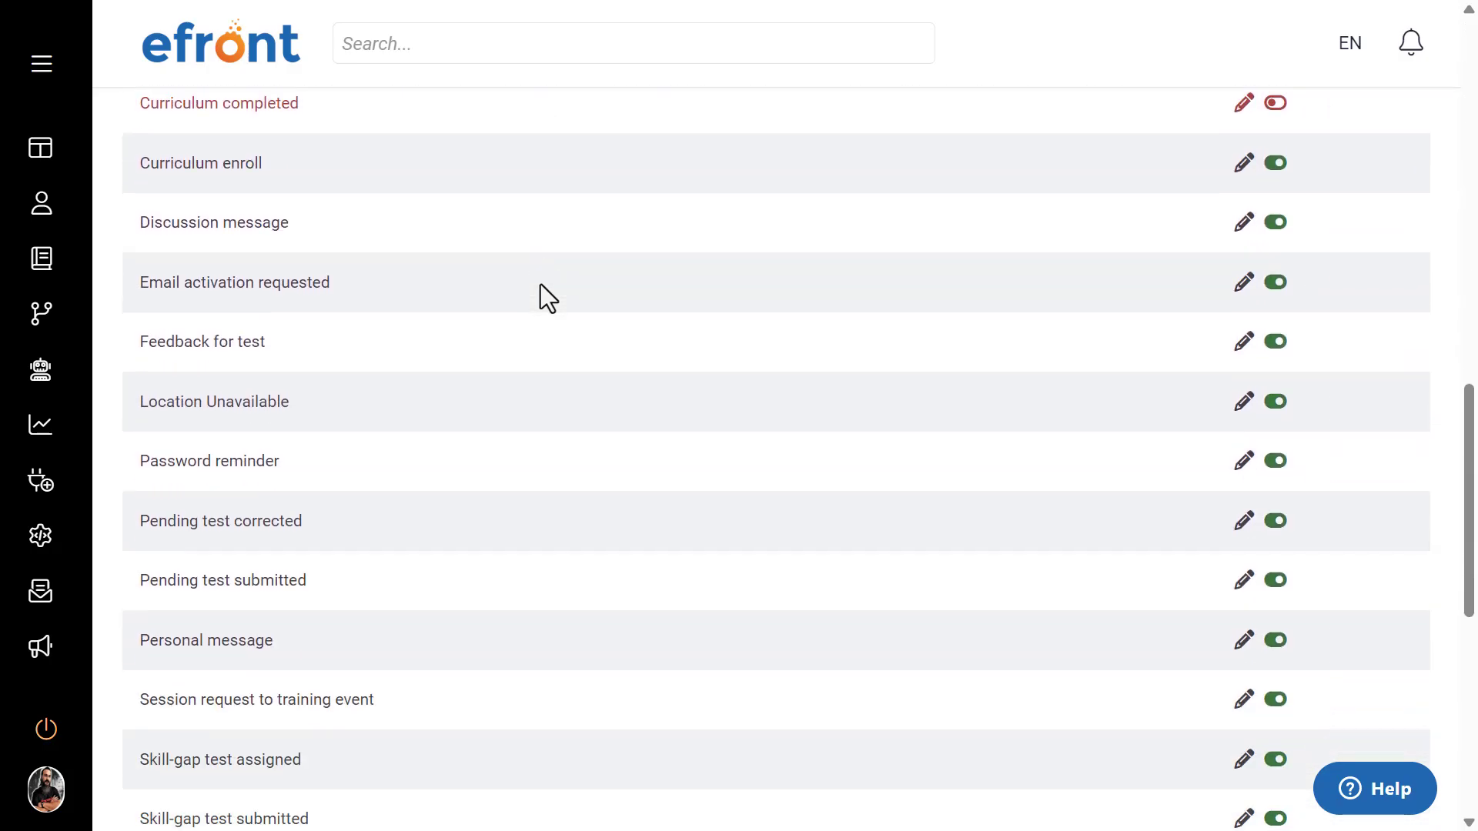
{"action": "scroll", "coordinate": [540, 284], "scroll_direction": "down", "scroll_amount": 6}
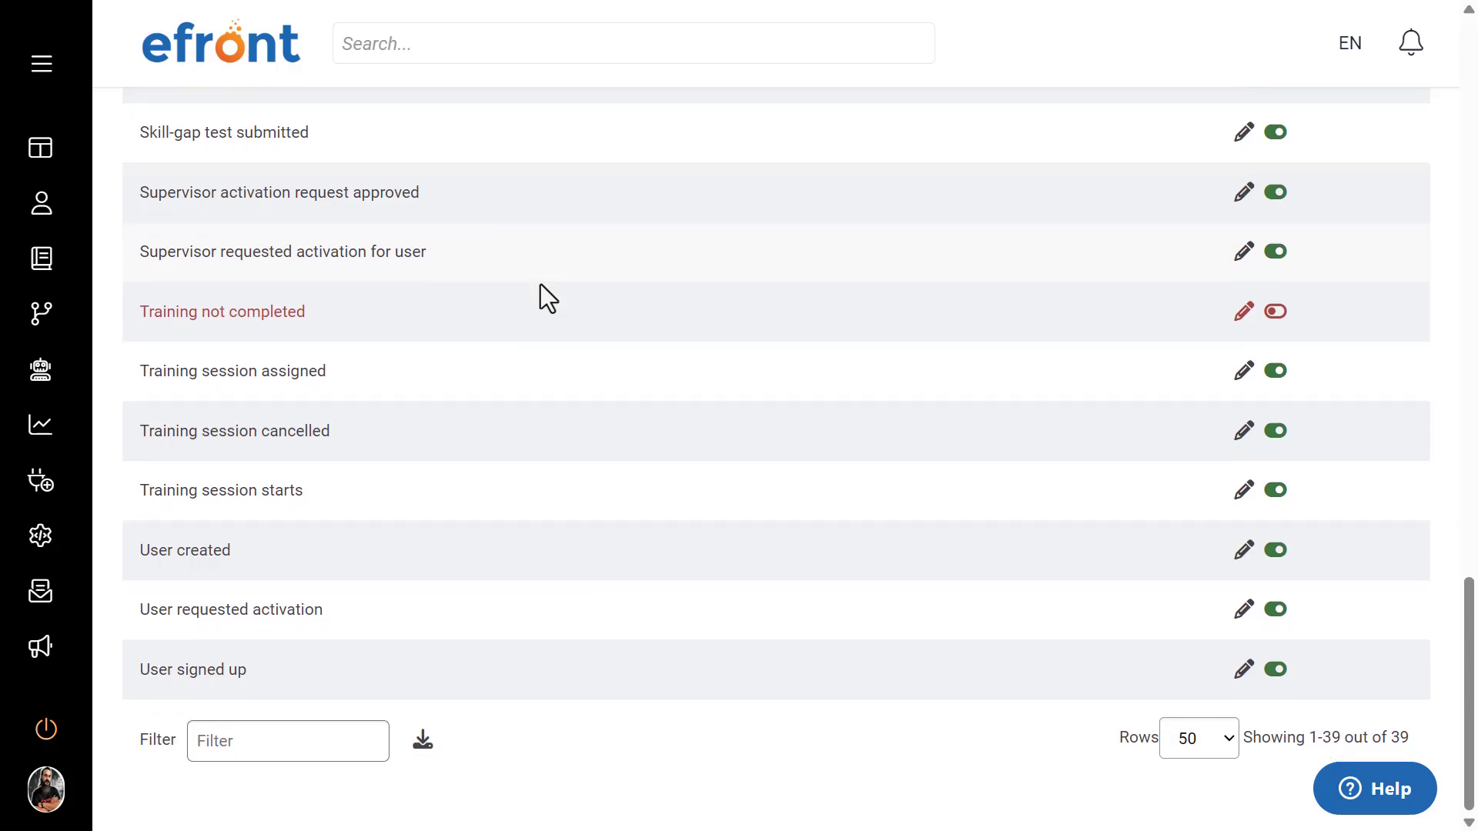
{"action": "double_click", "coordinate": [1399, 737]}
{"action": "left_click", "coordinate": [628, 744]}
{"action": "scroll", "coordinate": [635, 741], "scroll_direction": "up", "scroll_amount": 15}
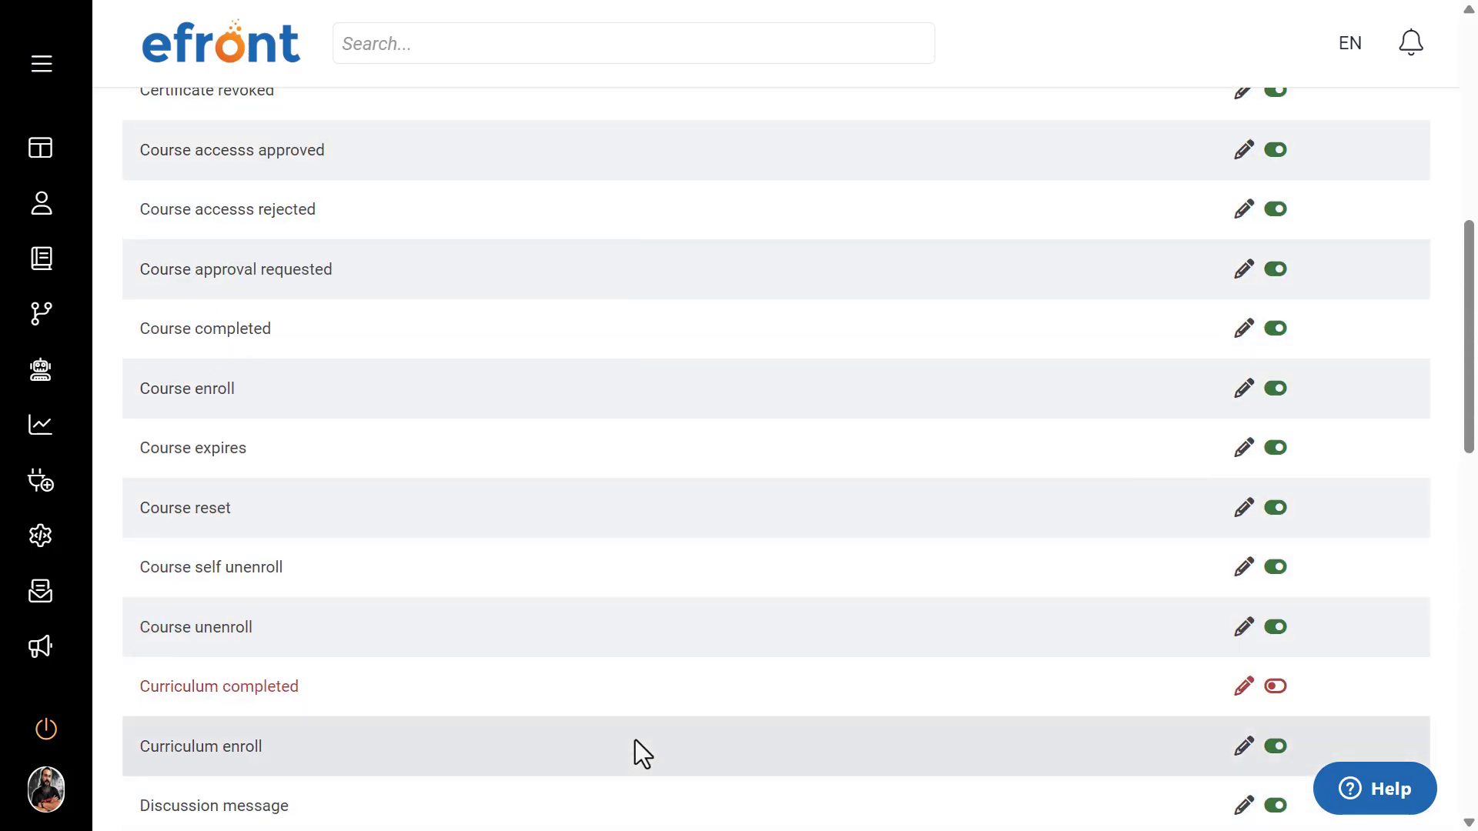
{"action": "scroll", "coordinate": [635, 740], "scroll_direction": "up", "scroll_amount": 2}
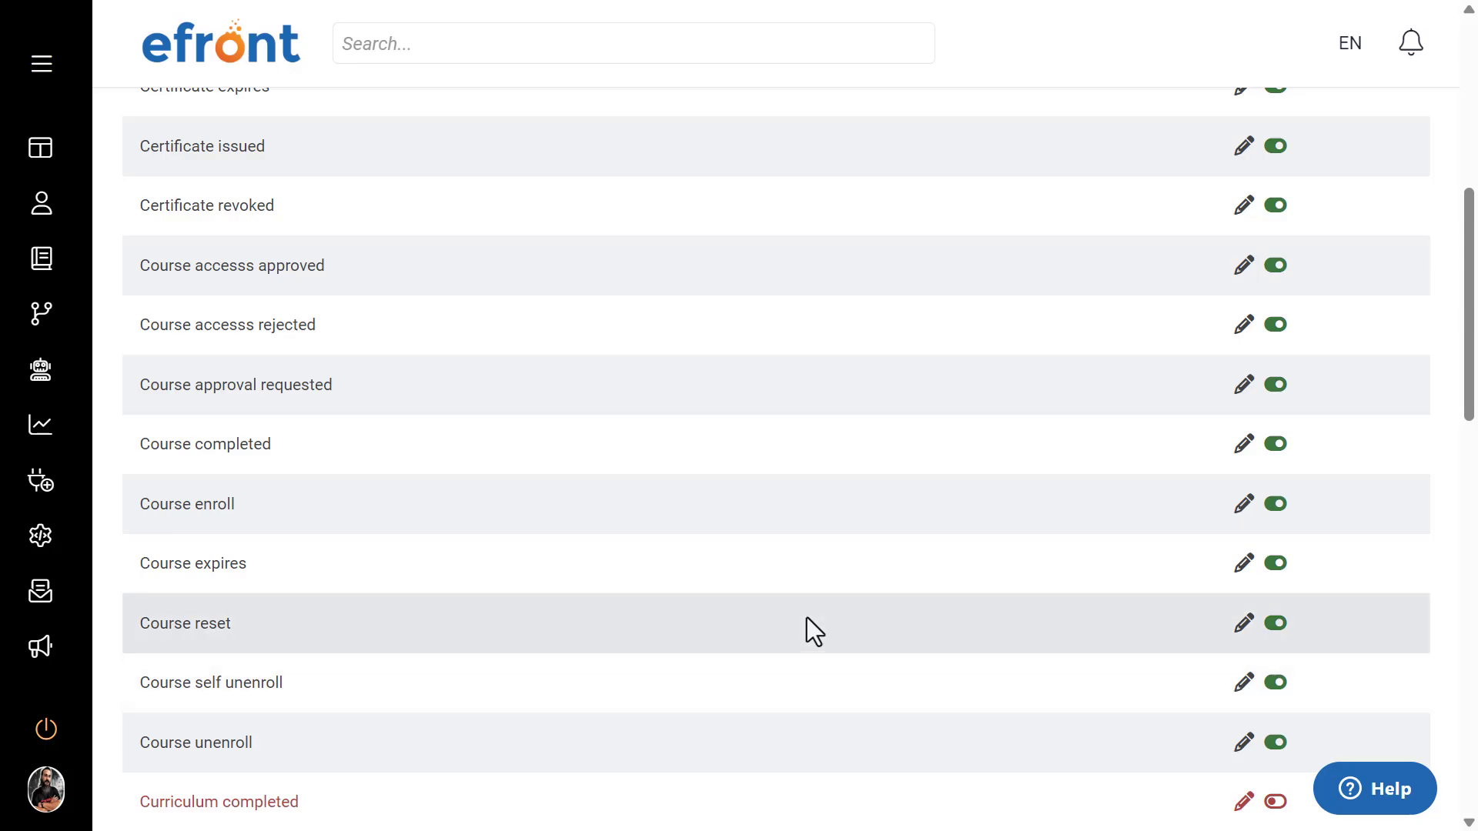
{"action": "scroll", "coordinate": [806, 617], "scroll_direction": "up", "scroll_amount": 2}
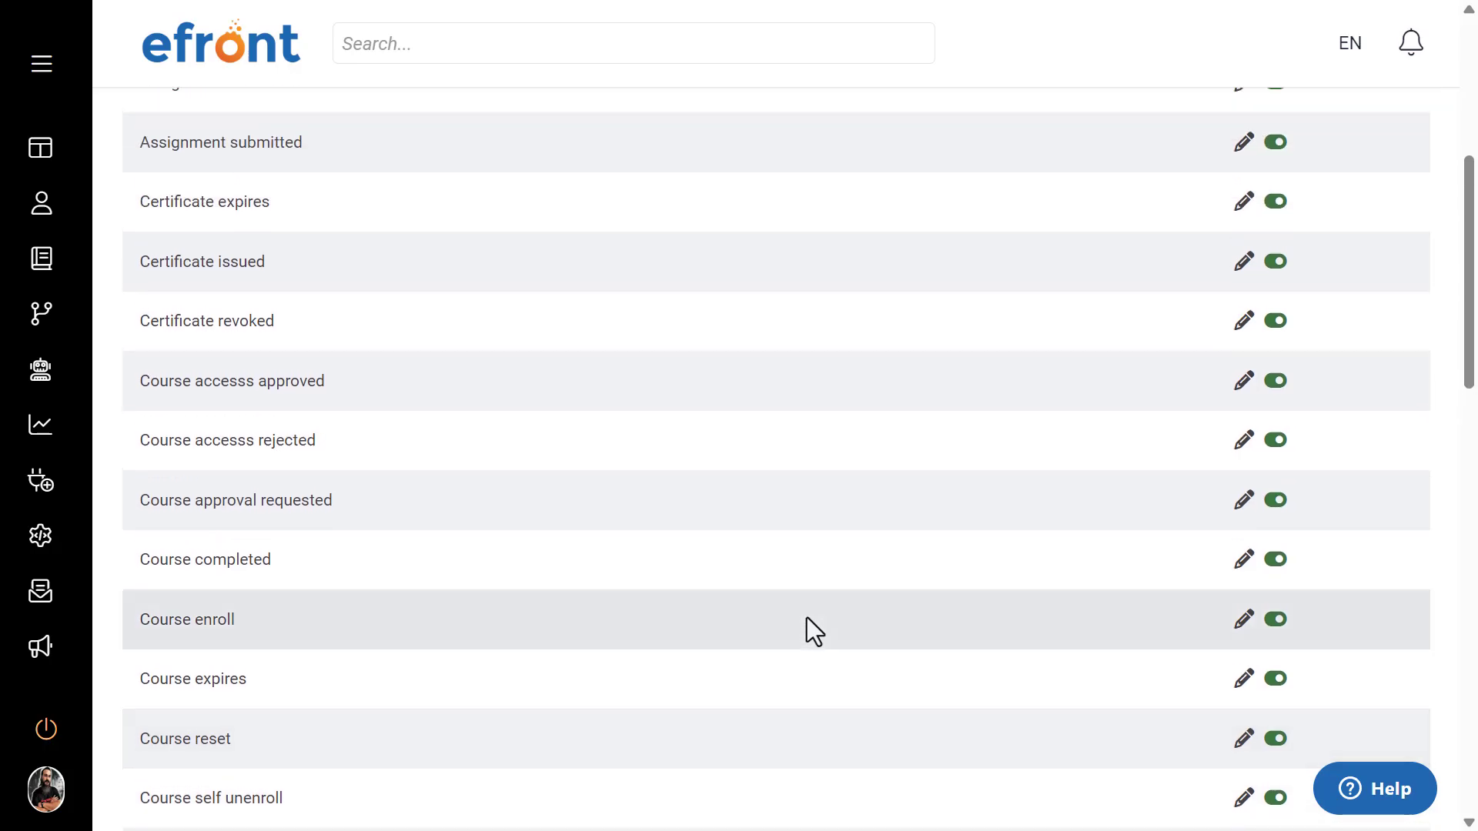
{"action": "scroll", "coordinate": [806, 618], "scroll_direction": "up", "scroll_amount": 2}
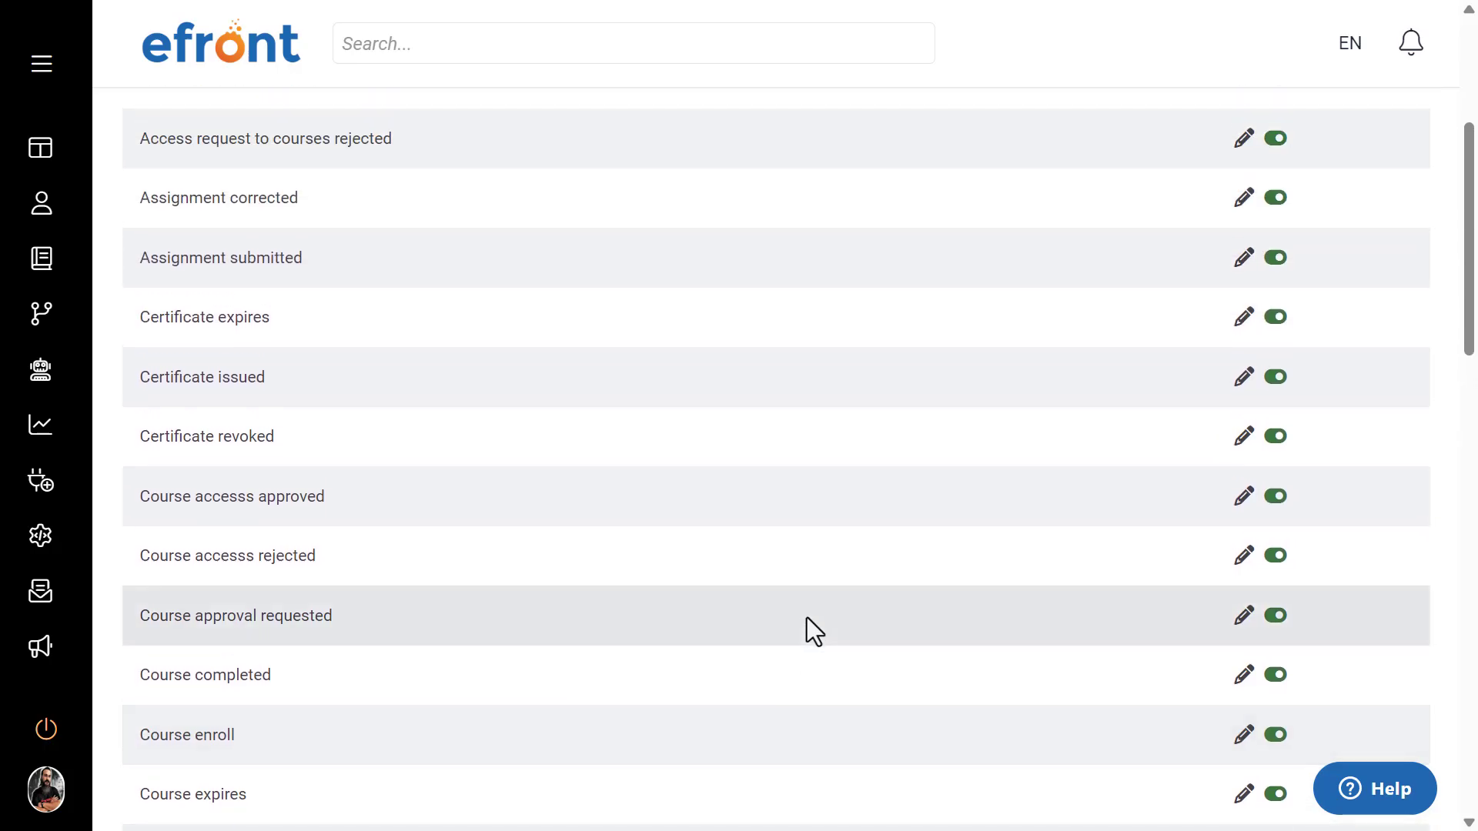
Step: Turn the Certificate expires notification off and back on
{"action": "left_click", "coordinate": [1275, 317]}
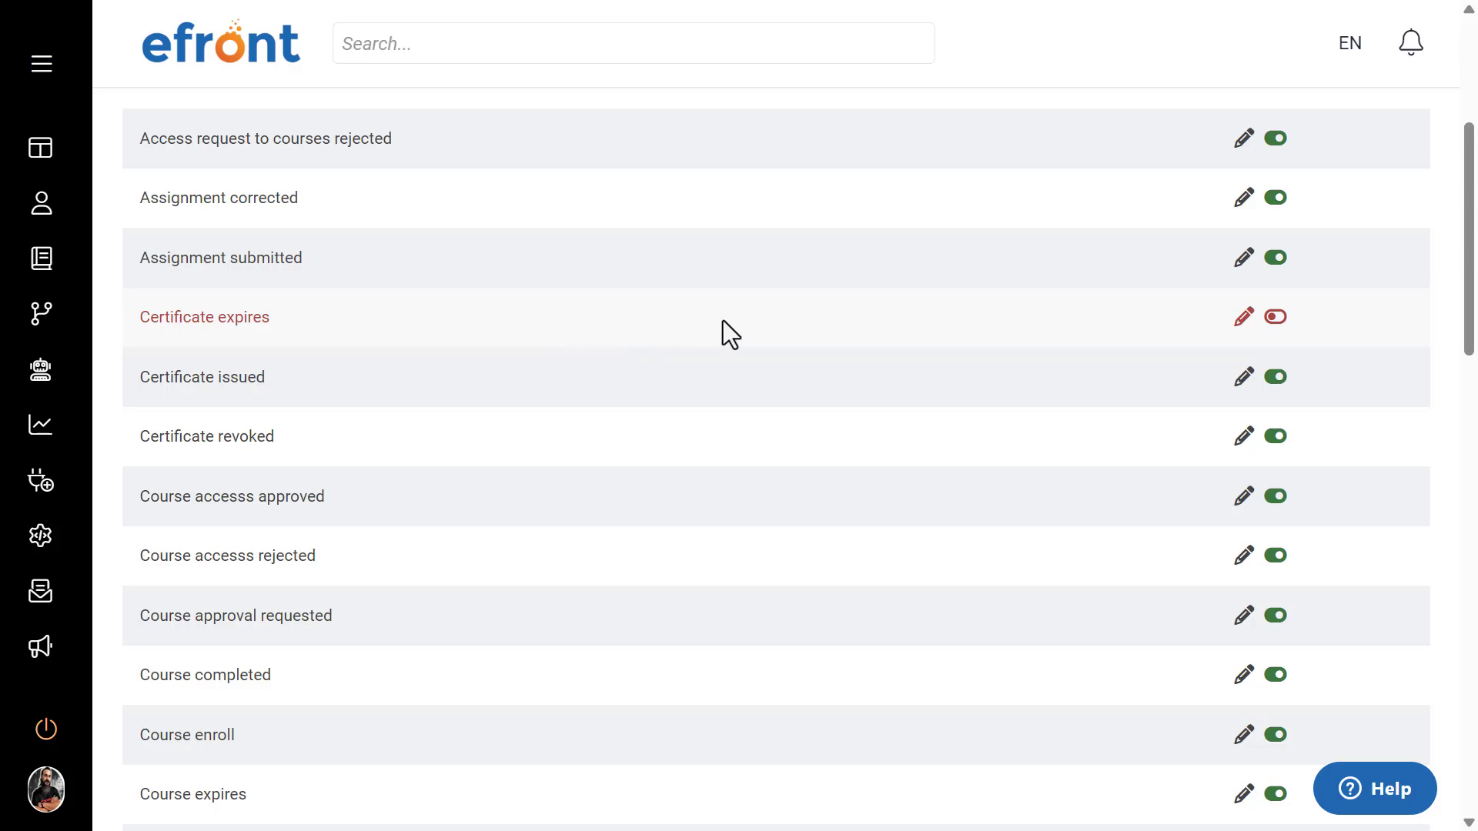
{"action": "left_click", "coordinate": [1266, 319]}
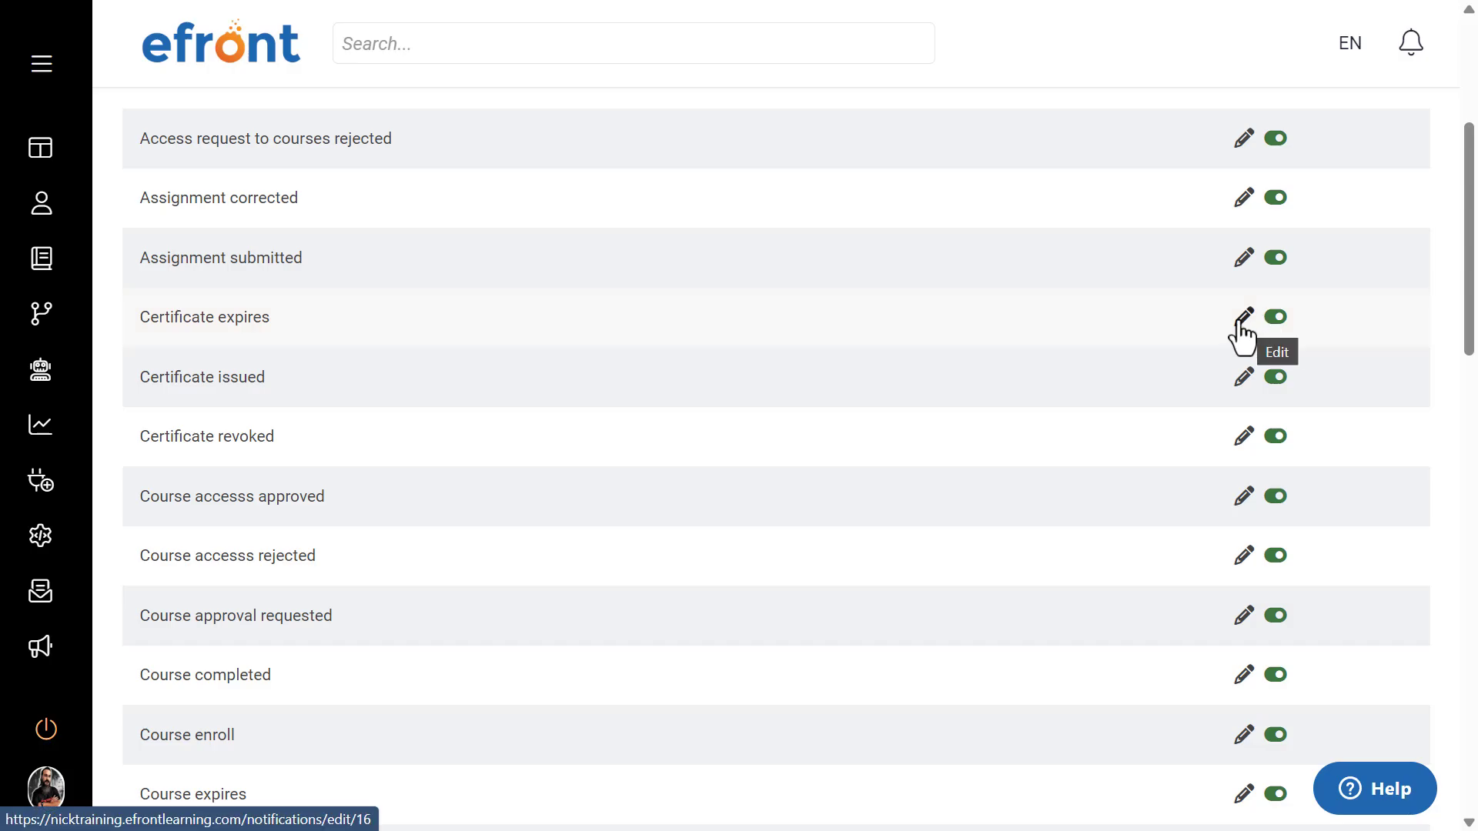
Step: Open the Certificate expires notification for editing and replace its recipients with End user and Course instructors
{"action": "left_click", "coordinate": [1242, 323]}
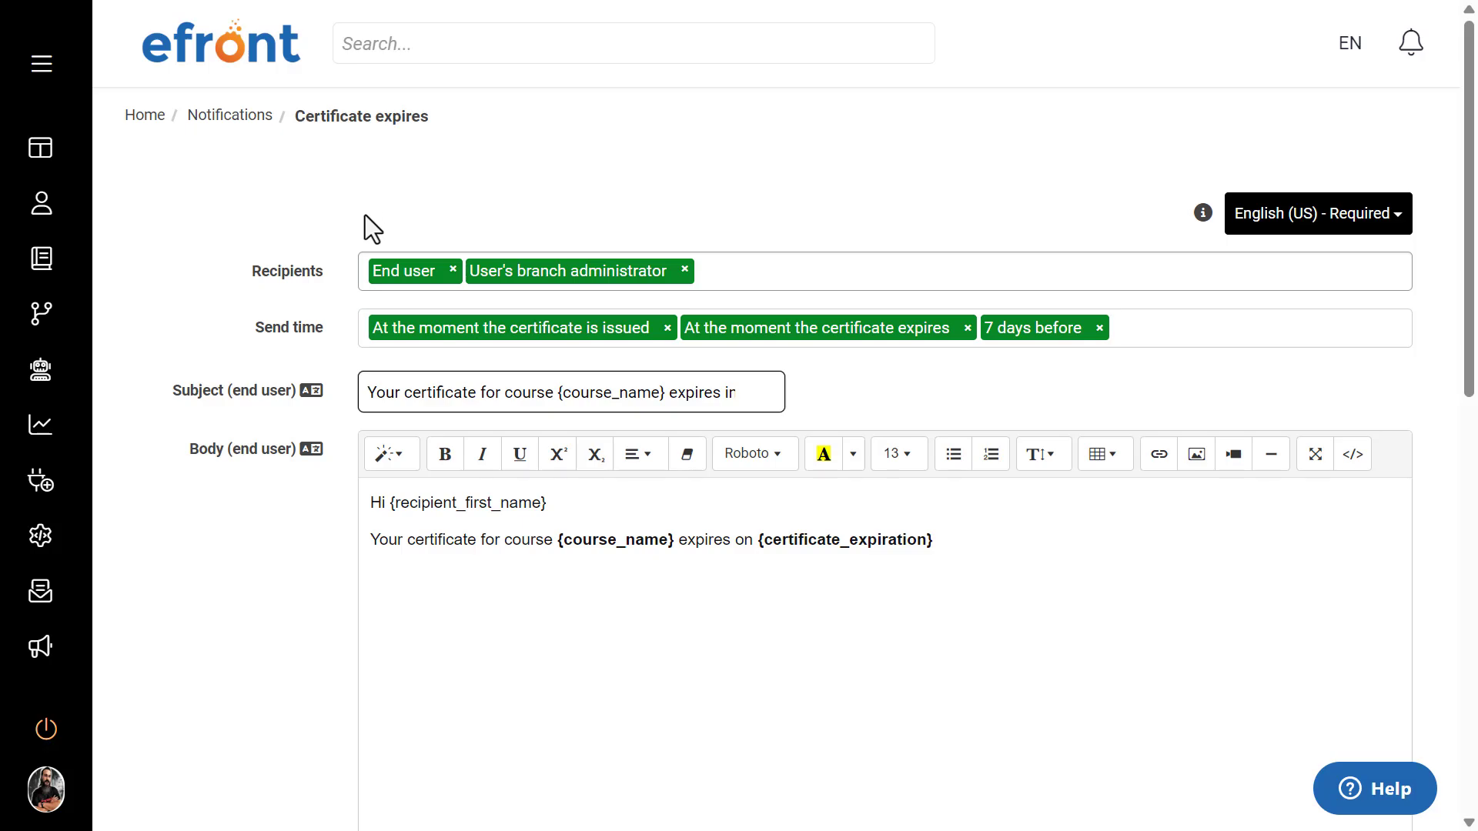
{"action": "left_click", "coordinate": [453, 269]}
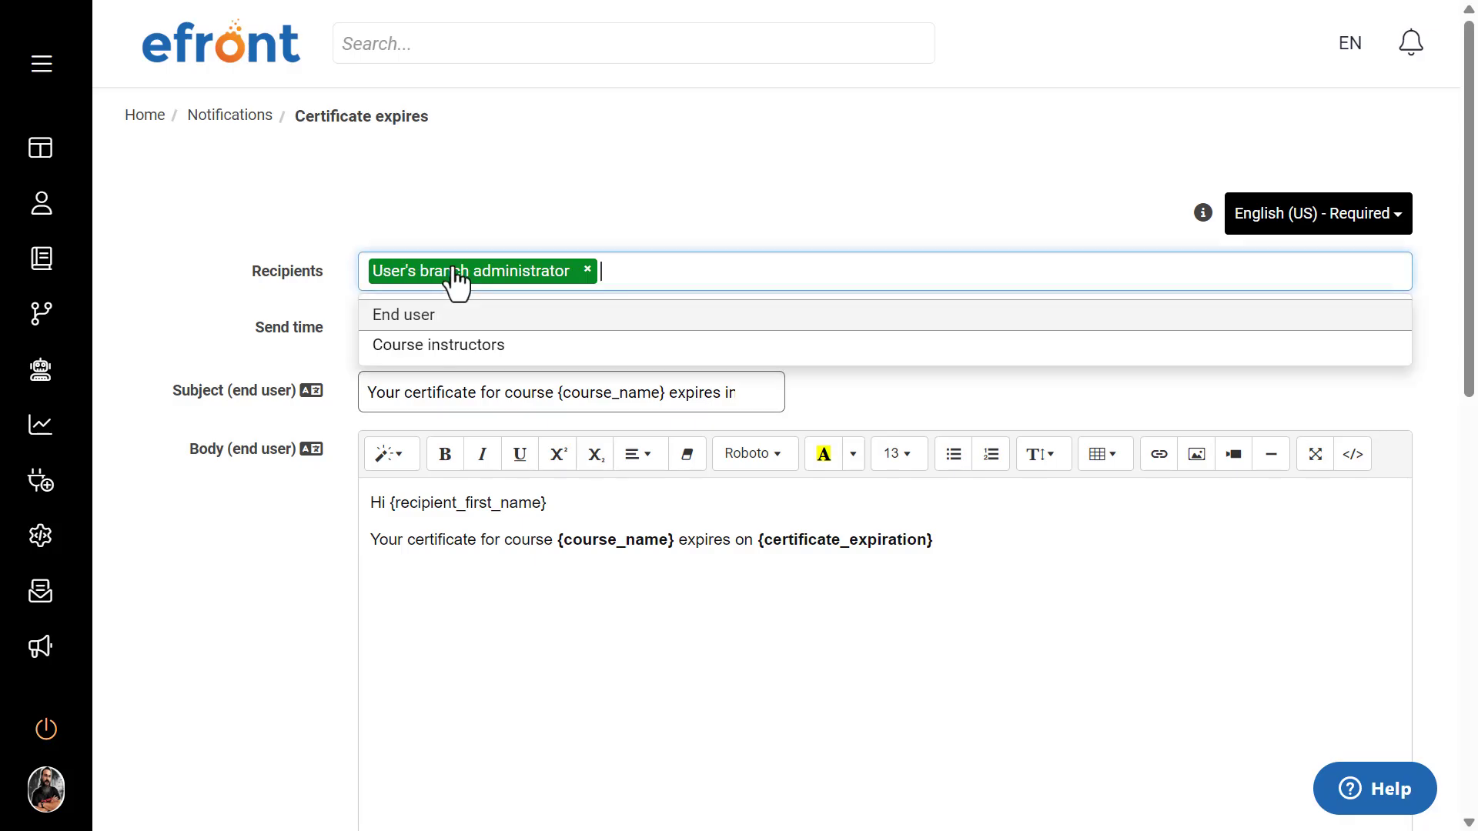
{"action": "left_click", "coordinate": [587, 270]}
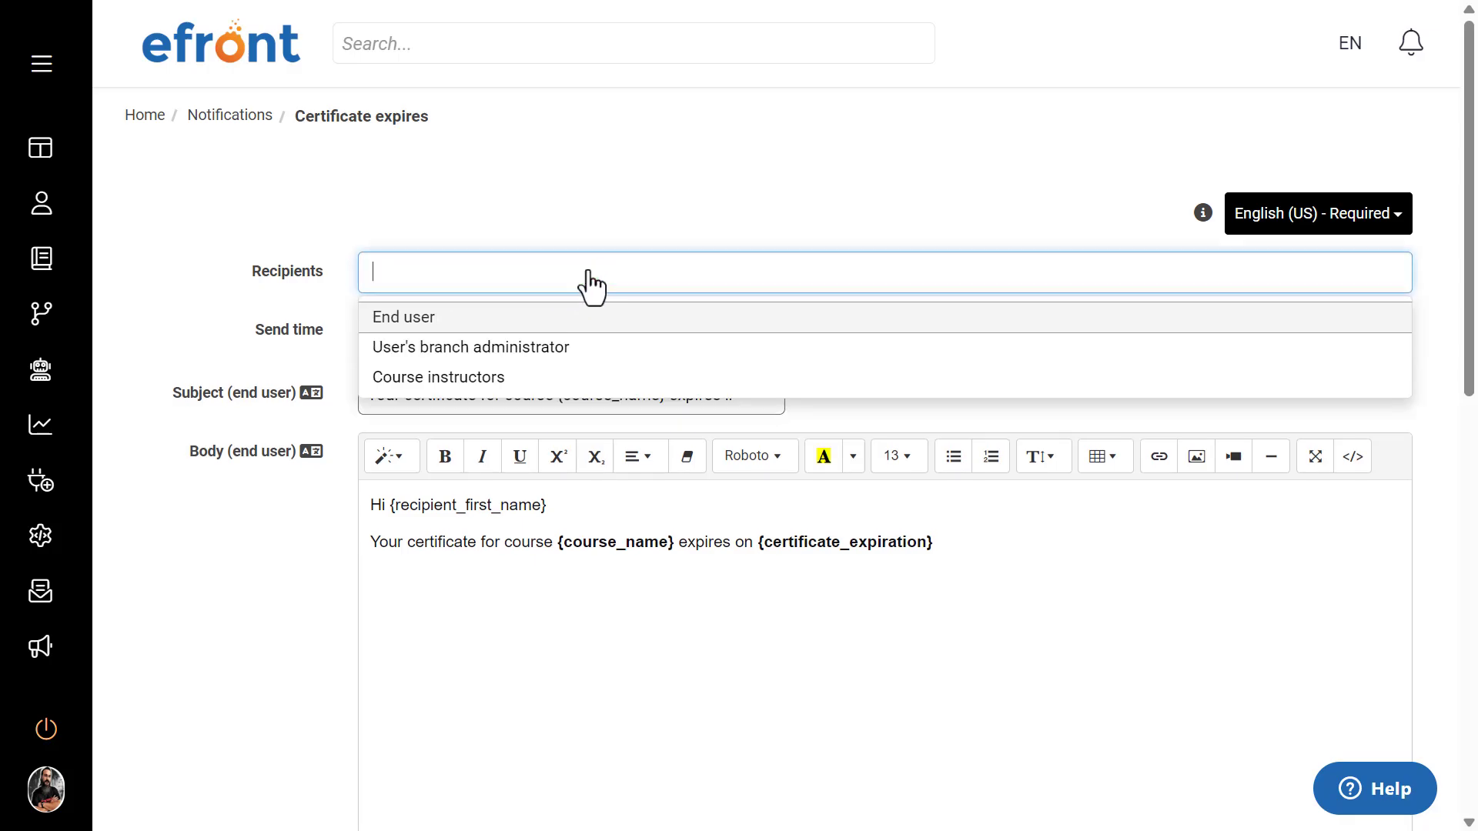
{"action": "left_click", "coordinate": [377, 196]}
{"action": "left_click_drag", "start_coordinate": [335, 271], "coordinate": [251, 270]}
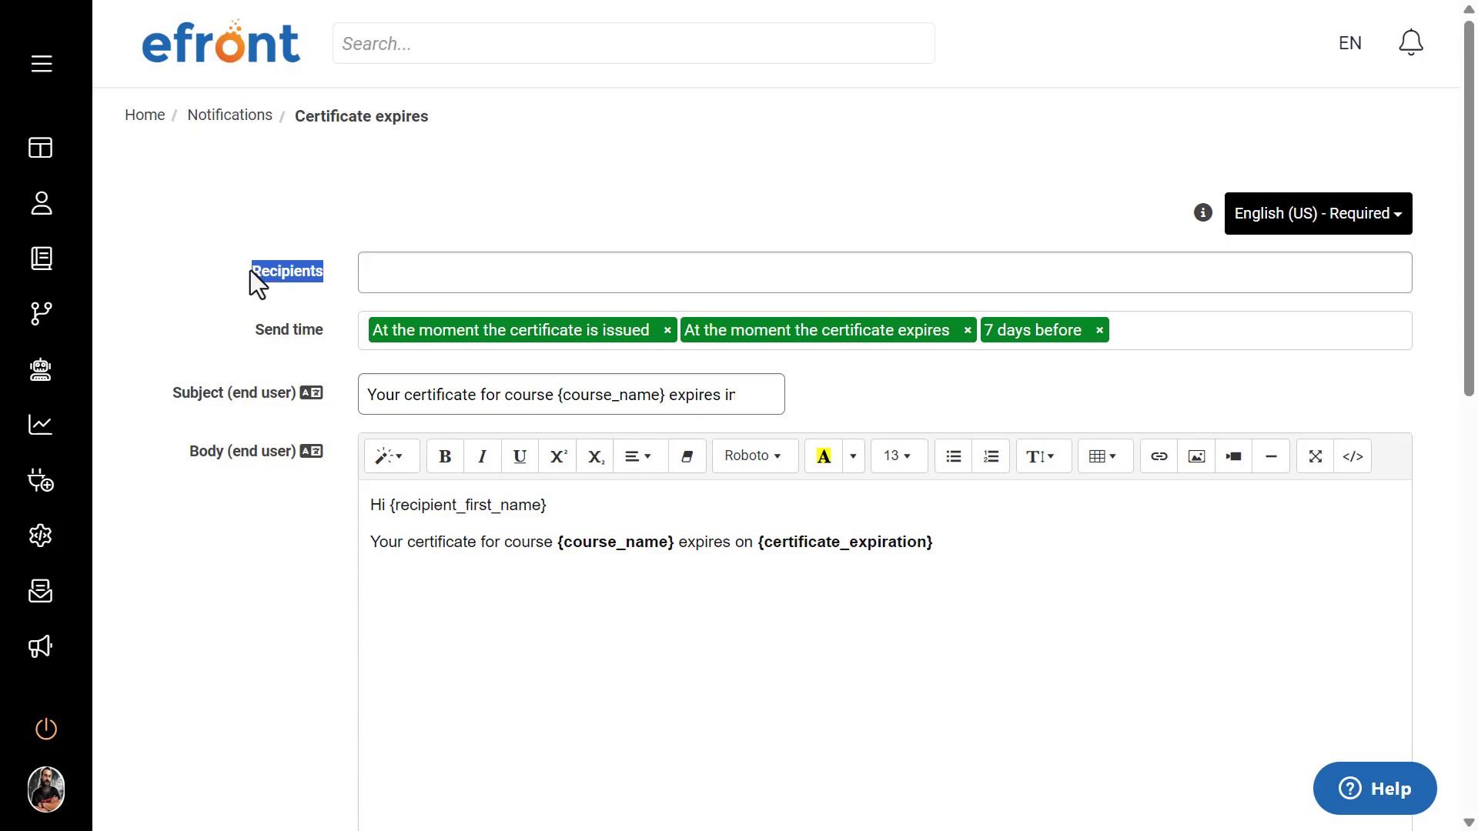
{"action": "left_click", "coordinate": [475, 194]}
{"action": "left_click", "coordinate": [475, 262]}
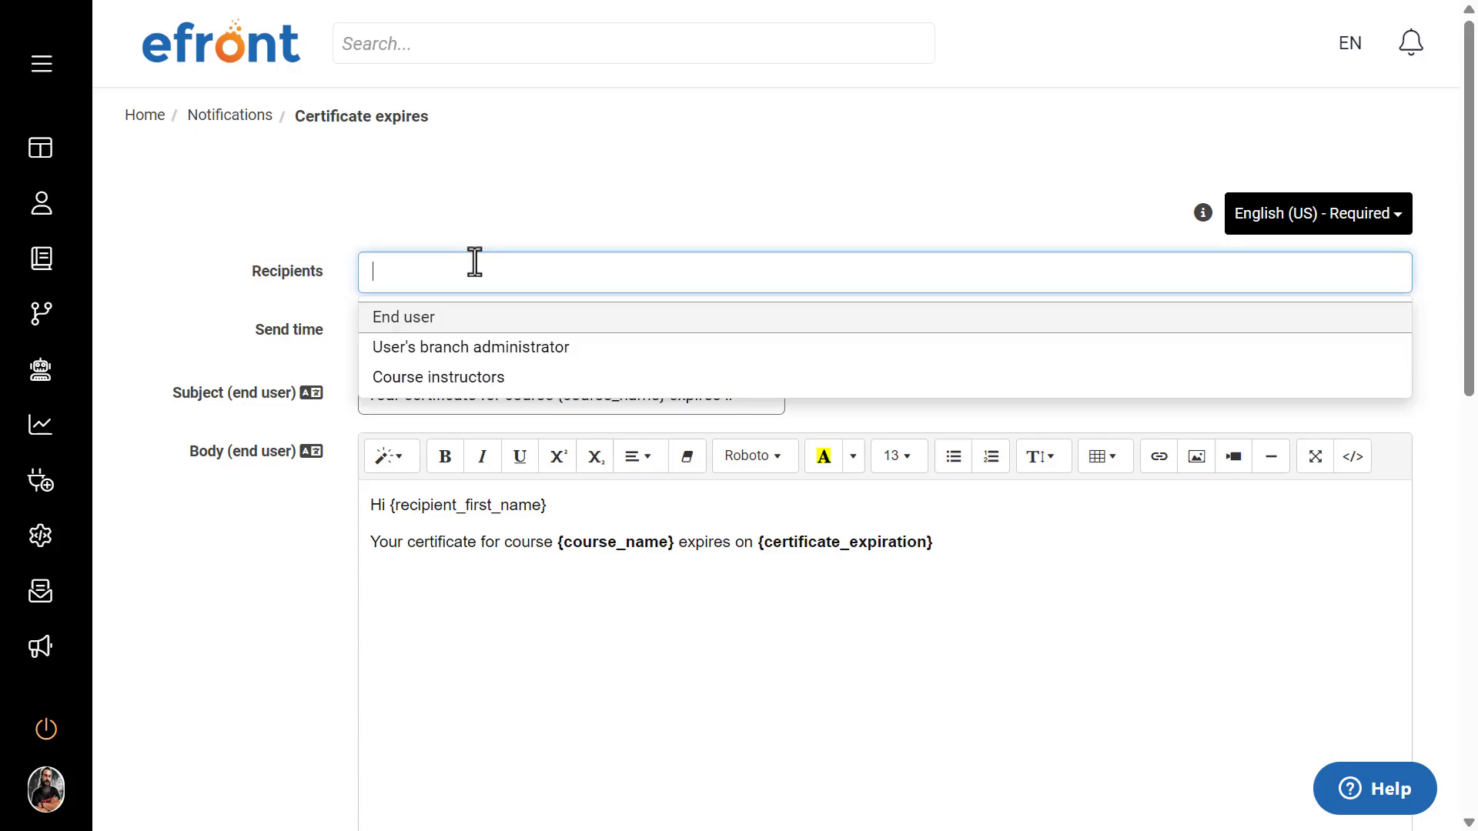
{"action": "left_click", "coordinate": [424, 317]}
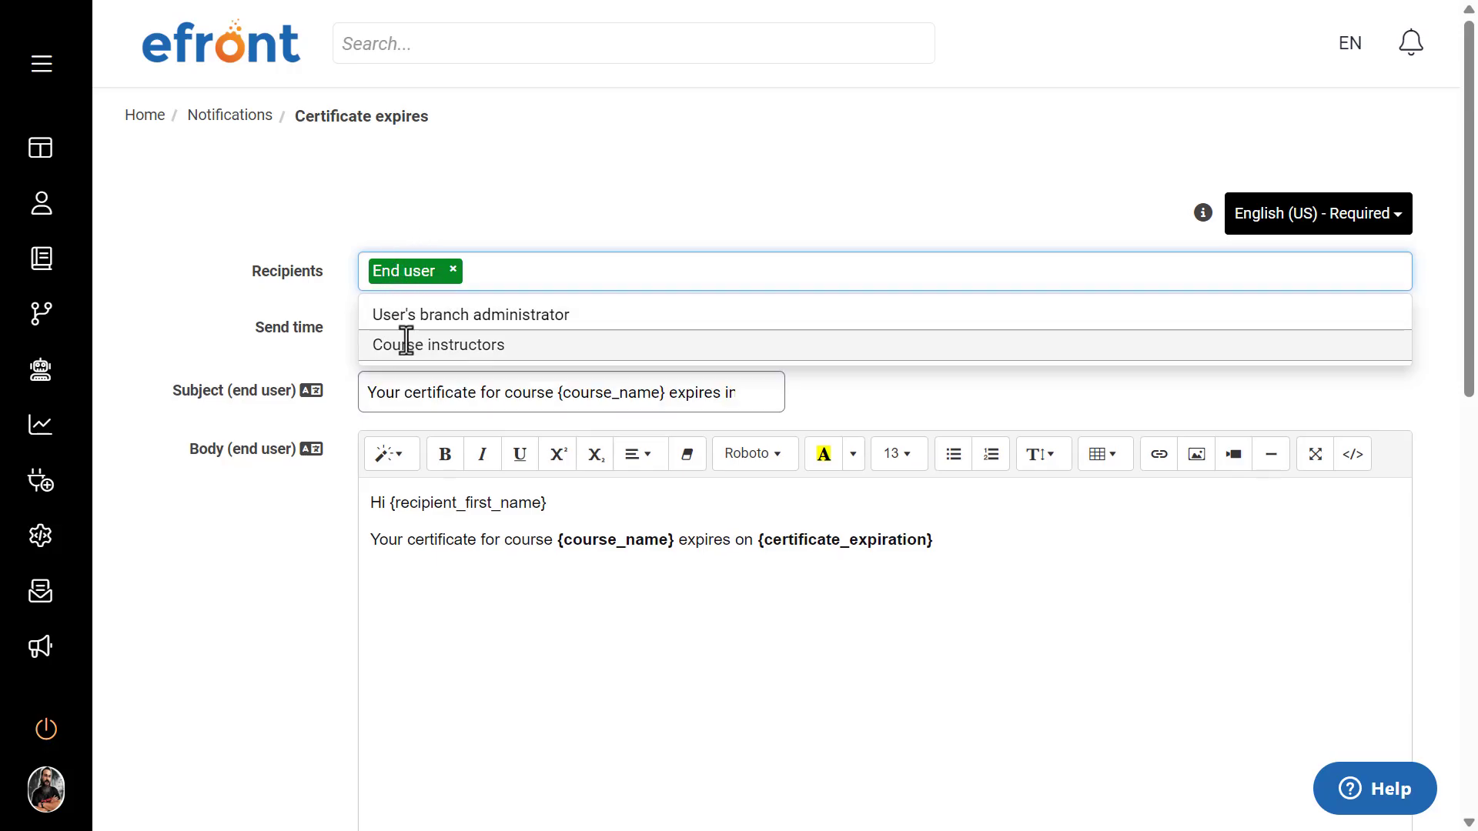
{"action": "left_click", "coordinate": [408, 342]}
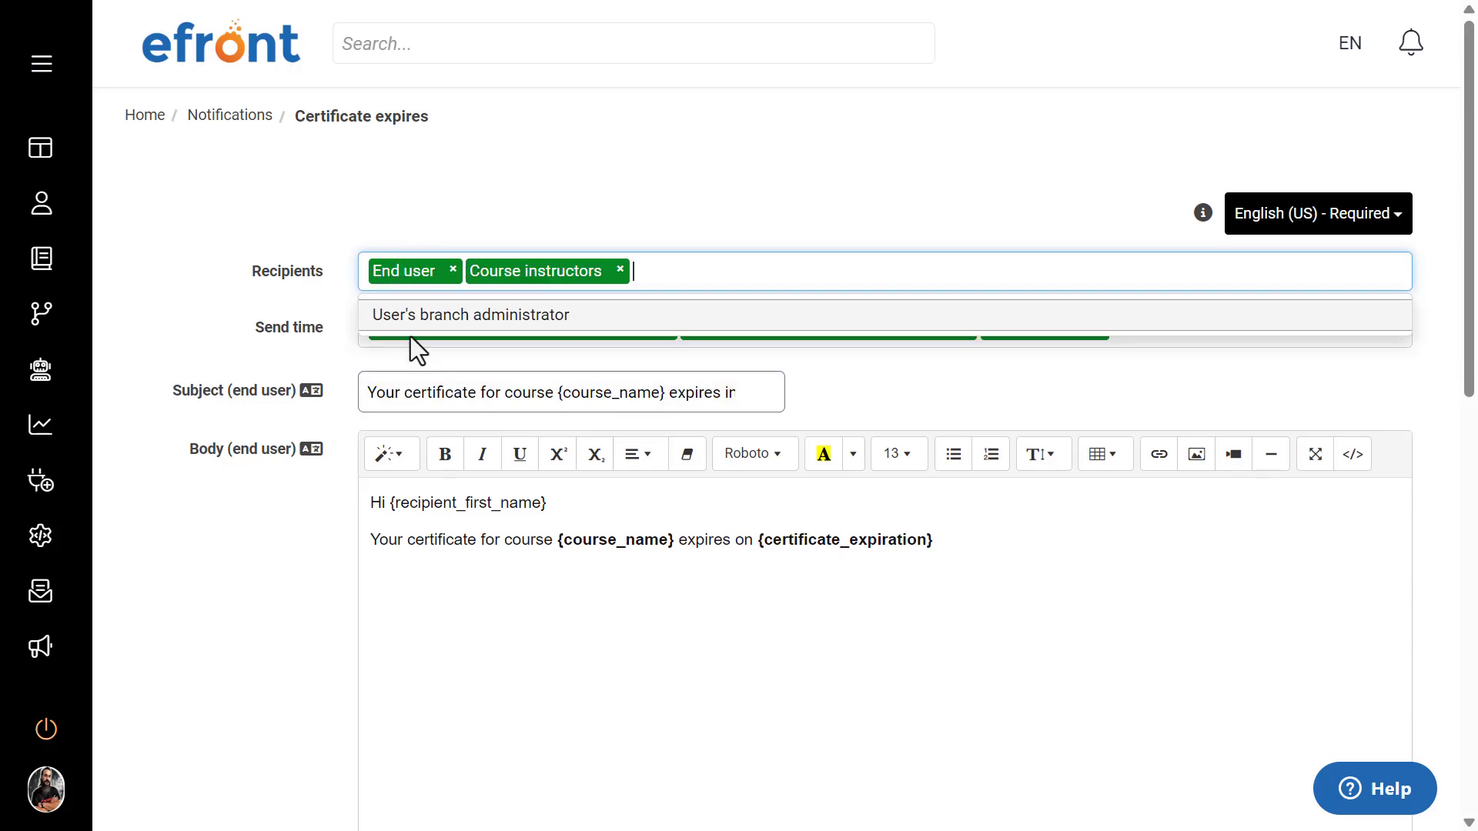
{"action": "left_click", "coordinate": [575, 182]}
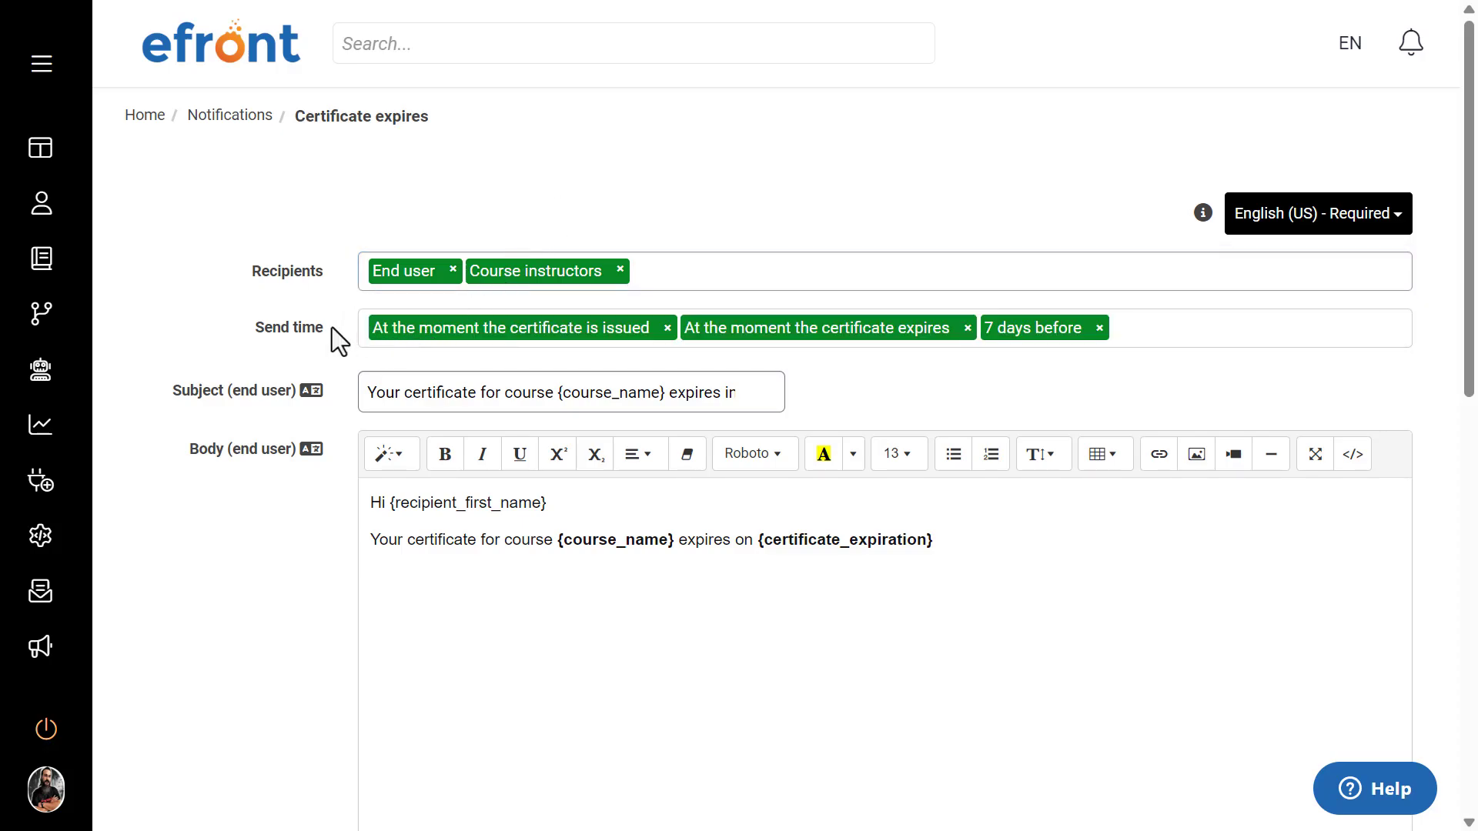
Step: Replace the notification's send times with At the moment the certificate expires, 2 days before and 7 days before
{"action": "left_click_drag", "start_coordinate": [331, 326], "coordinate": [248, 327]}
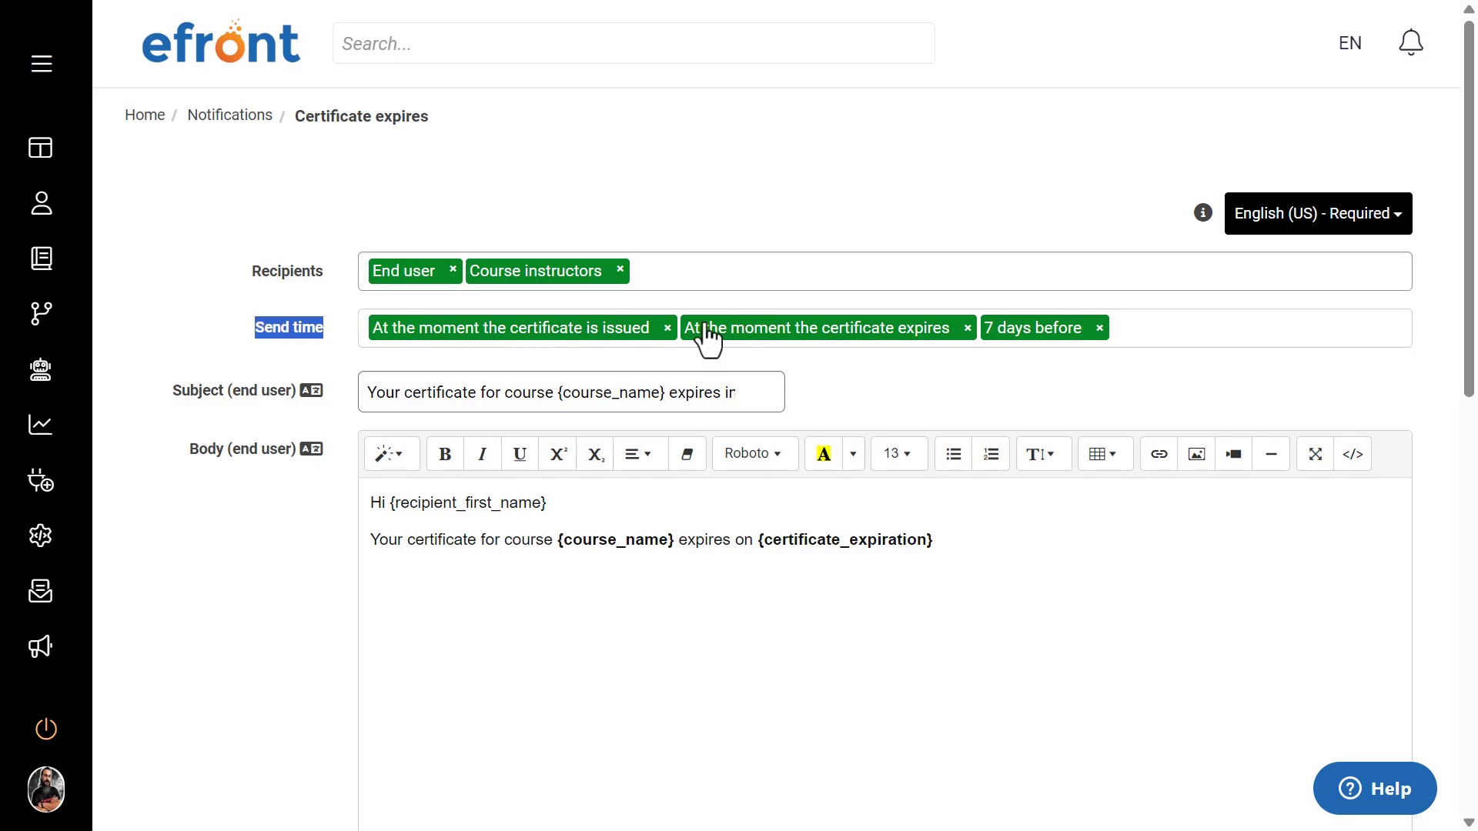
{"action": "left_click", "coordinate": [666, 328]}
{"action": "left_click", "coordinate": [656, 329]}
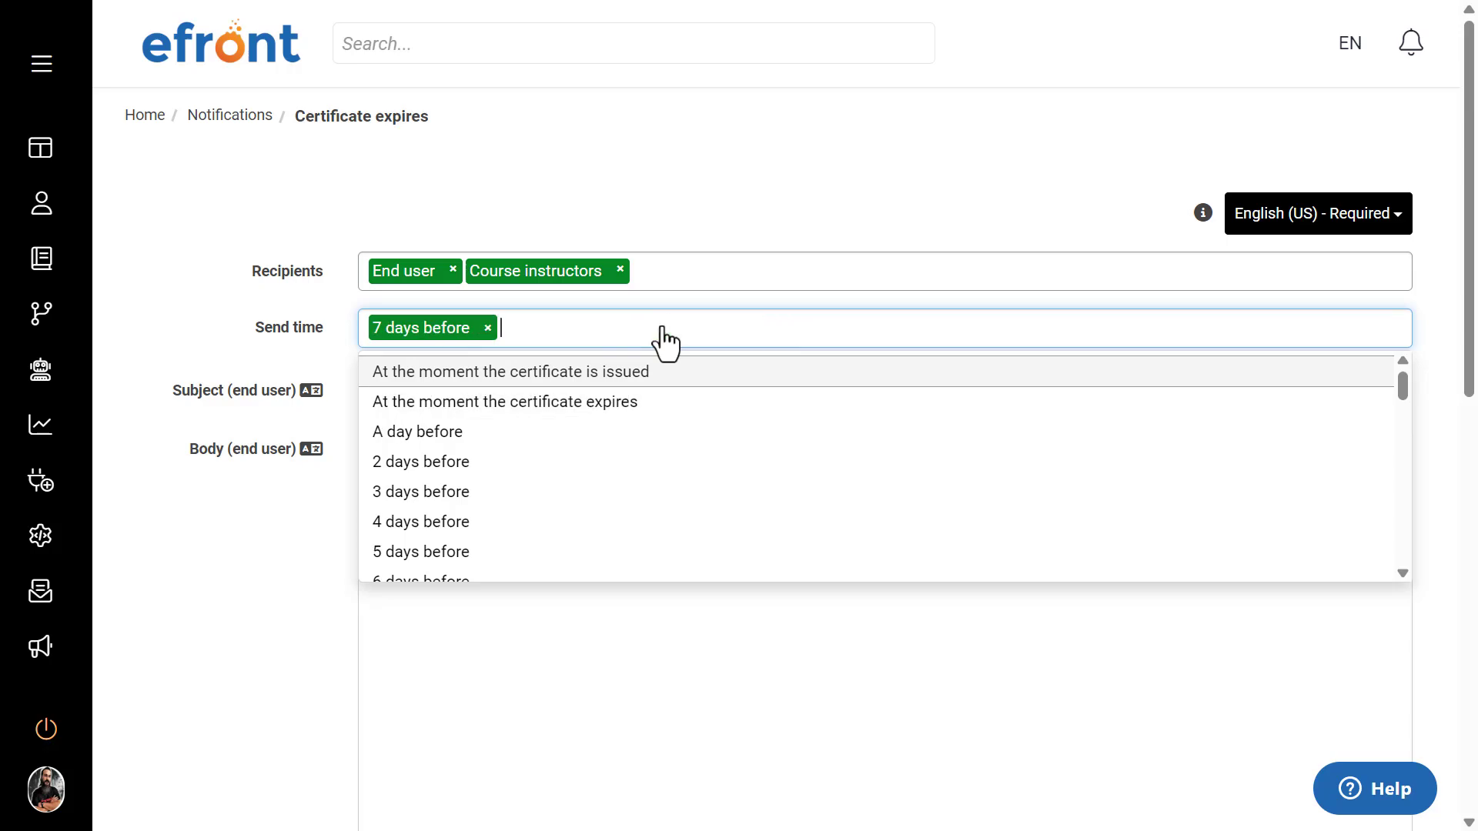
{"action": "left_click", "coordinate": [486, 328]}
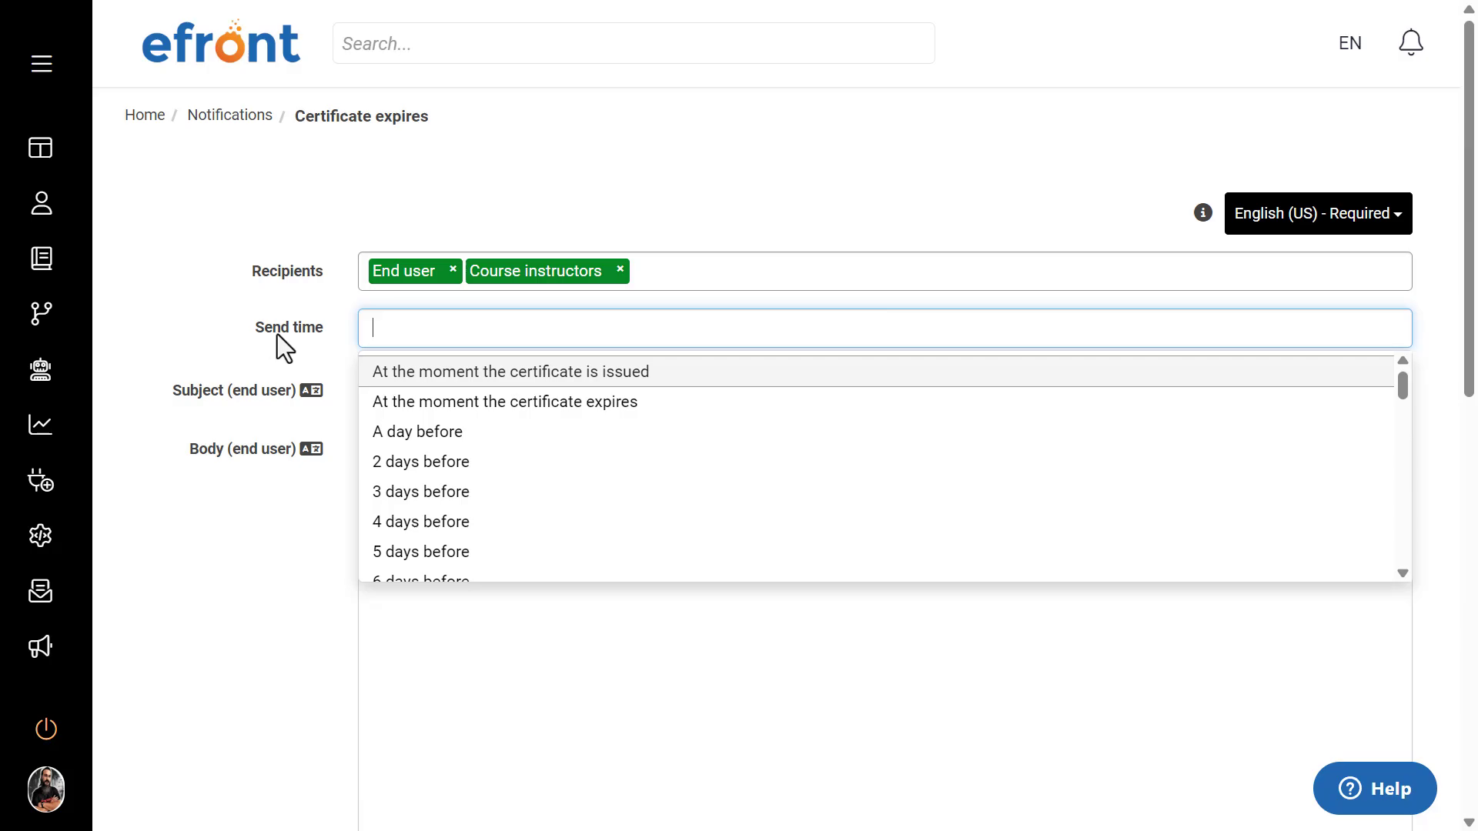
{"action": "left_click", "coordinate": [422, 402]}
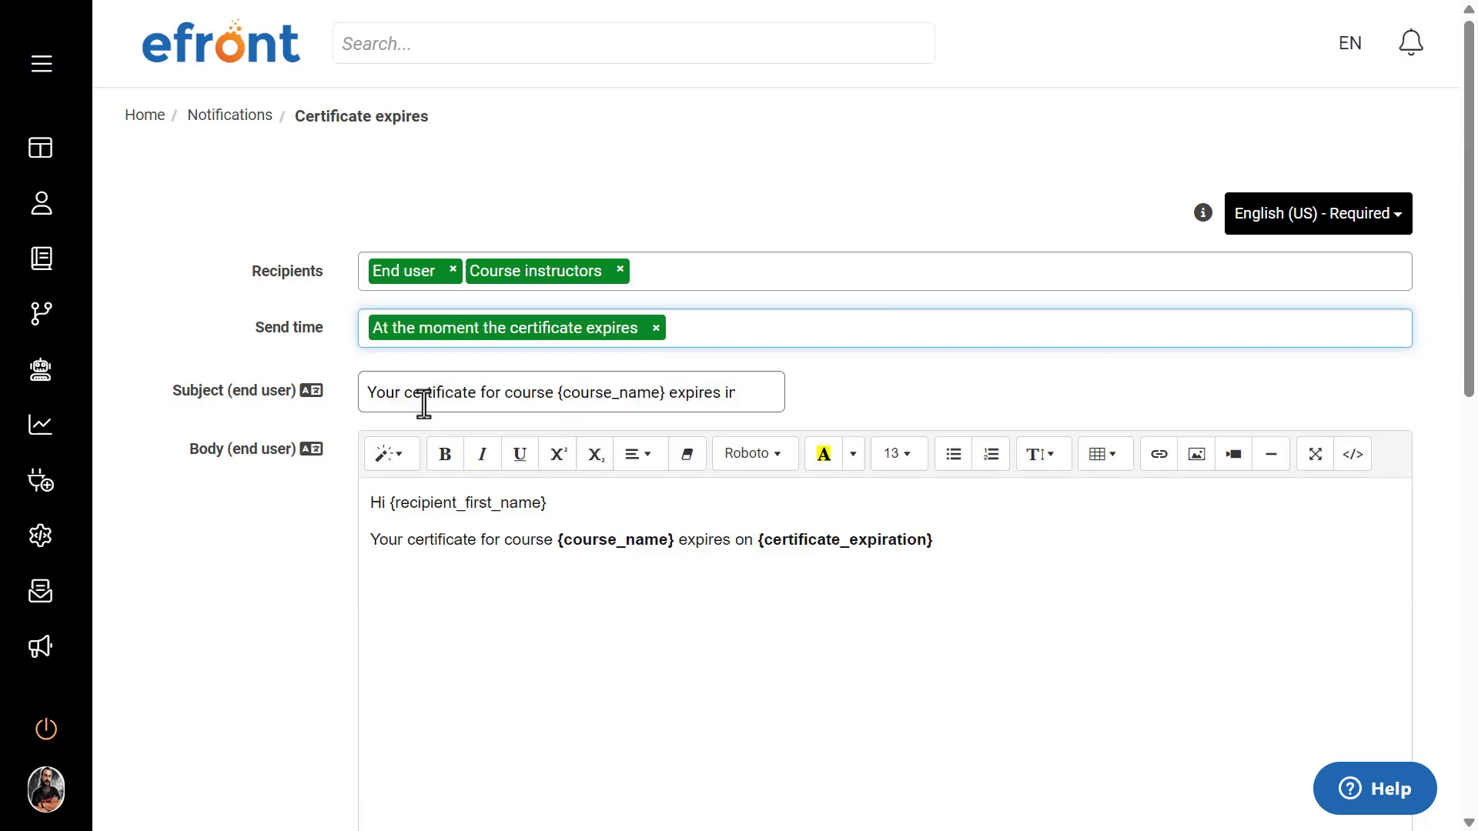
{"action": "left_click", "coordinate": [736, 317]}
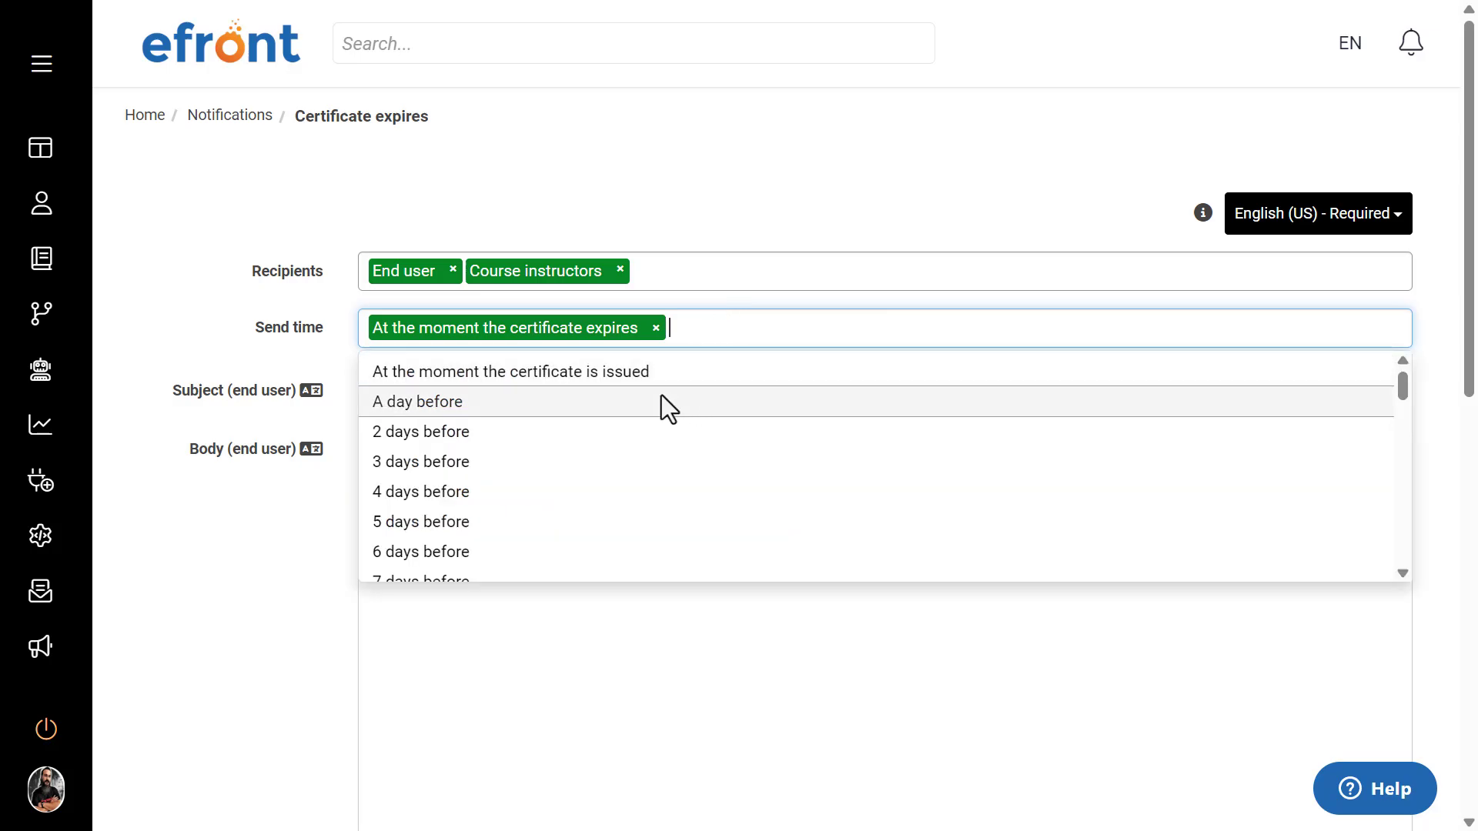
{"action": "scroll", "coordinate": [526, 477], "scroll_direction": "down", "scroll_amount": 2}
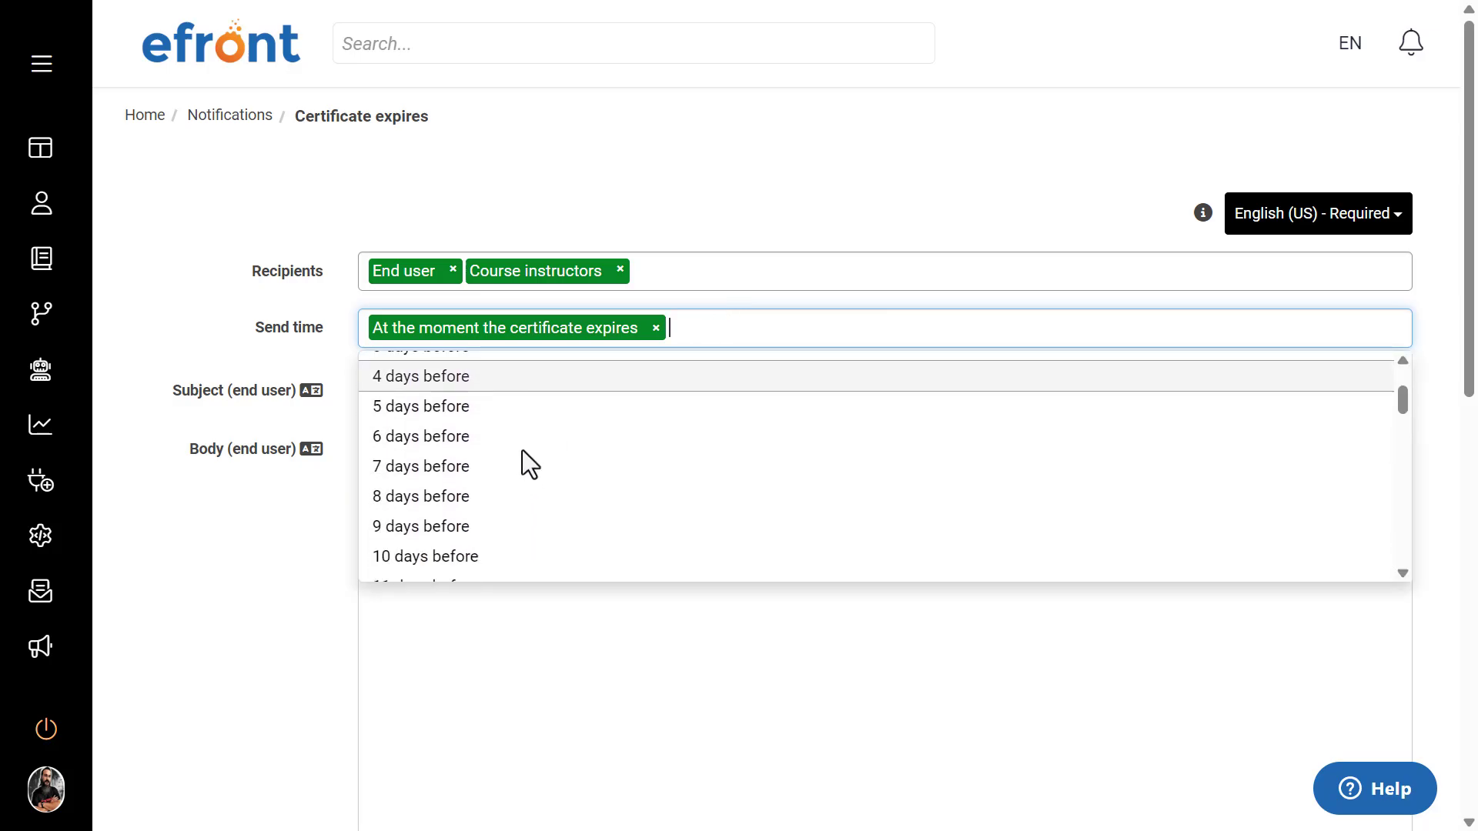
{"action": "scroll", "coordinate": [521, 446], "scroll_direction": "up", "scroll_amount": 2}
{"action": "left_click", "coordinate": [524, 435]}
{"action": "left_click", "coordinate": [829, 328]}
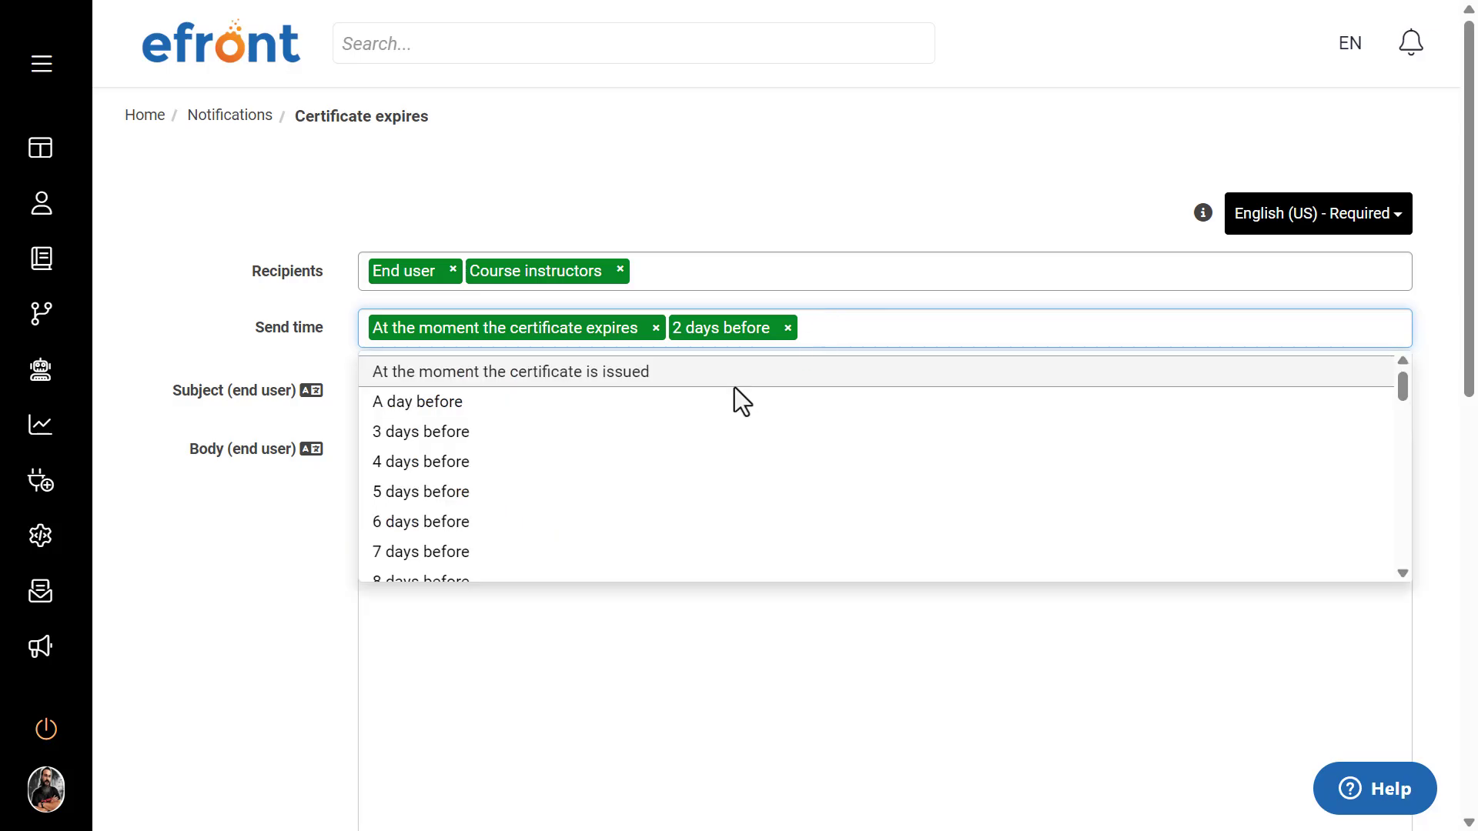
{"action": "left_click", "coordinate": [492, 549]}
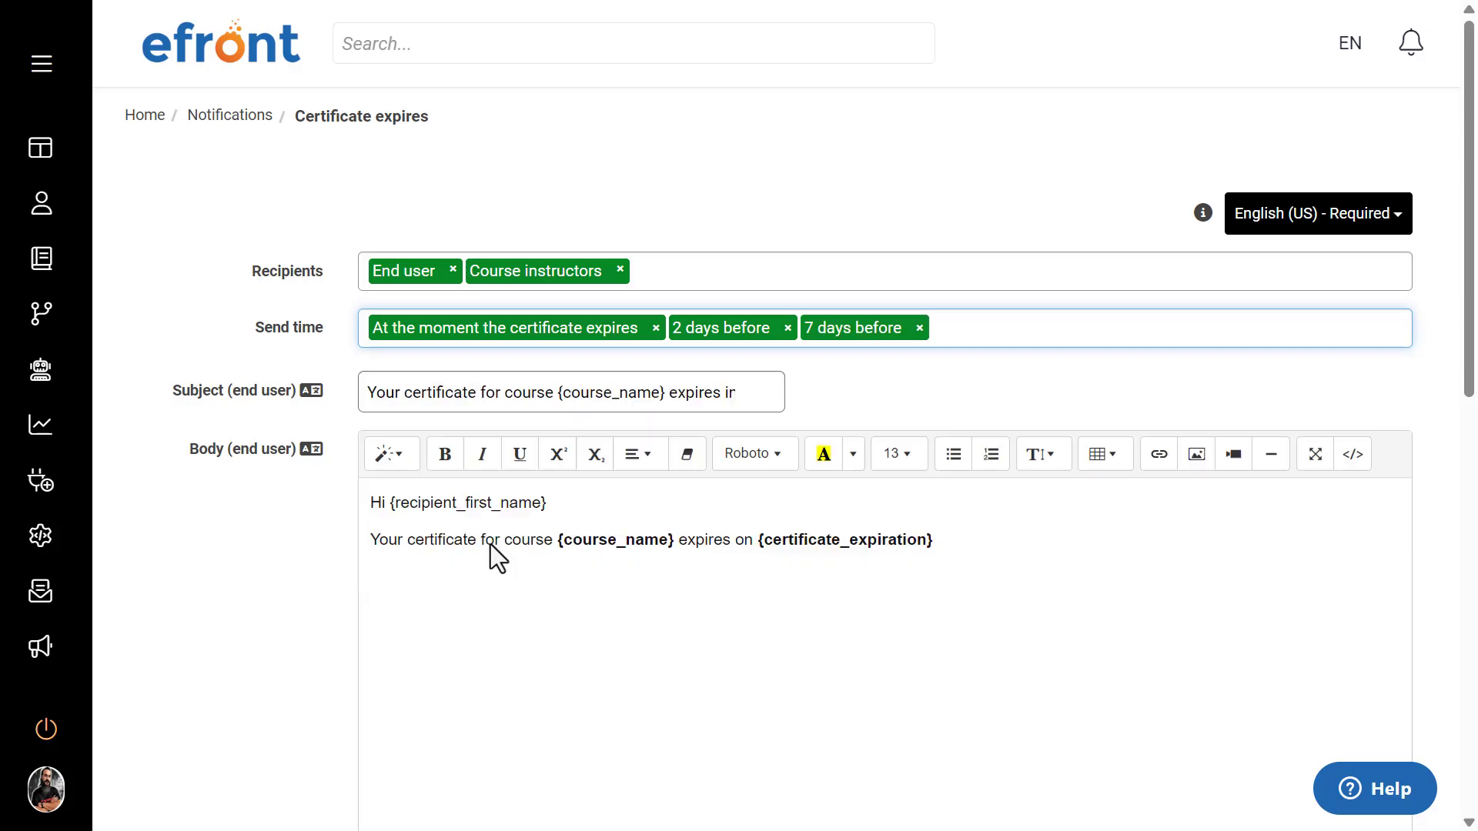
{"action": "left_click", "coordinate": [285, 202]}
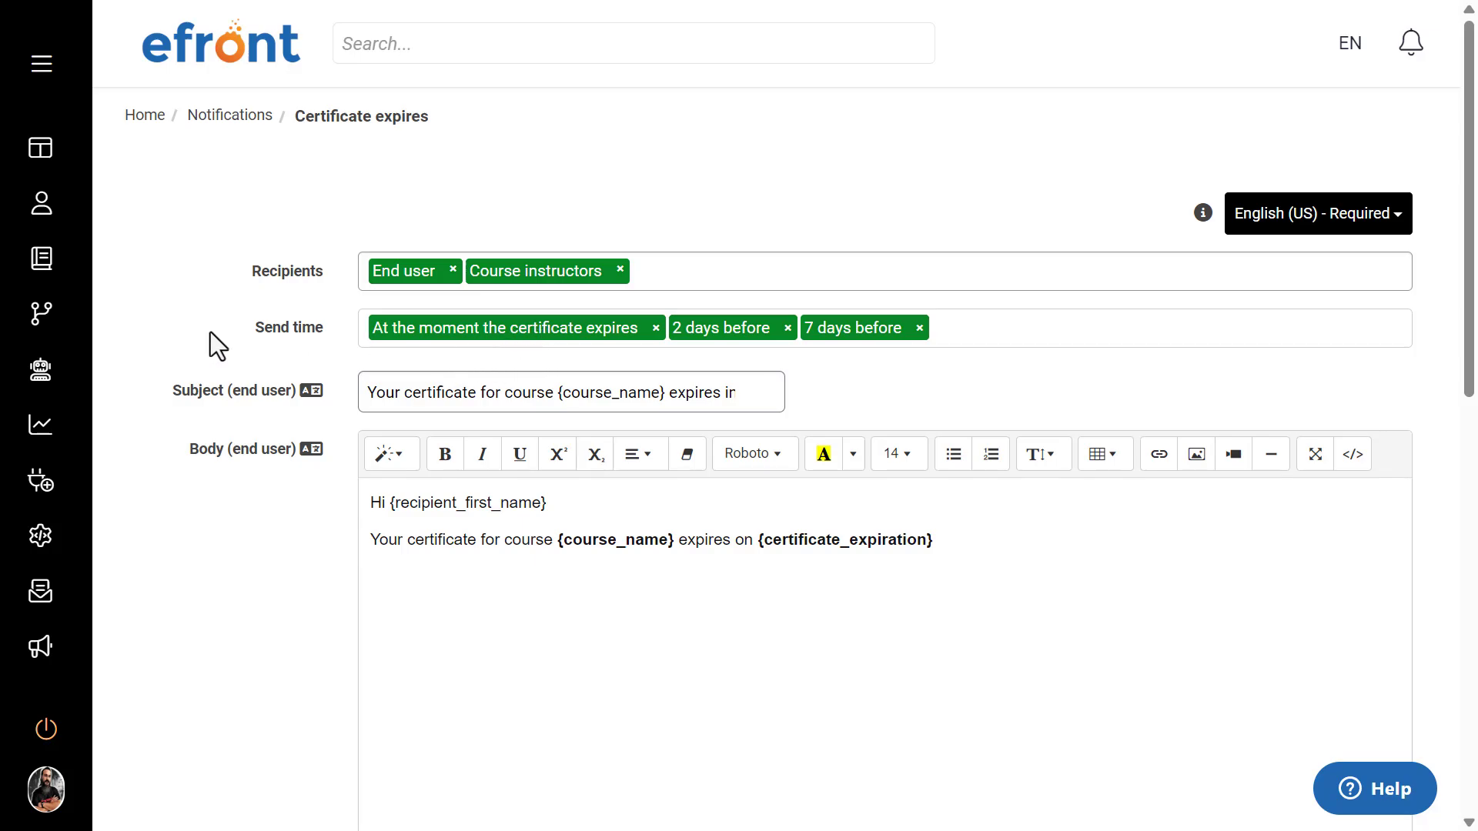
Step: Examine the end user subject and body of the Certificate expires notification, including the placeholders in the message text
{"action": "scroll", "coordinate": [210, 320], "scroll_direction": "down", "scroll_amount": 2}
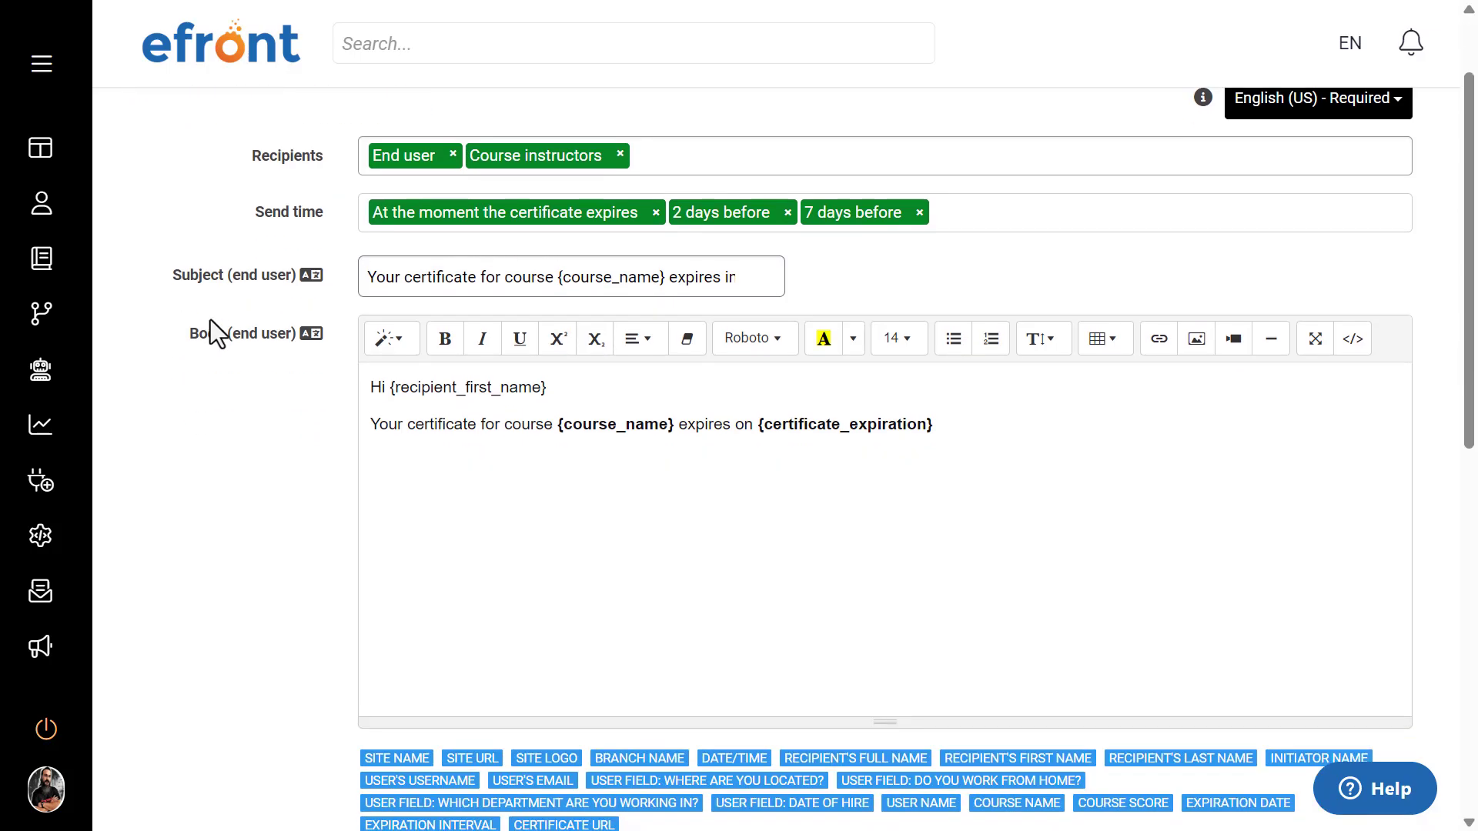
{"action": "scroll", "coordinate": [210, 320], "scroll_direction": "up", "scroll_amount": 2}
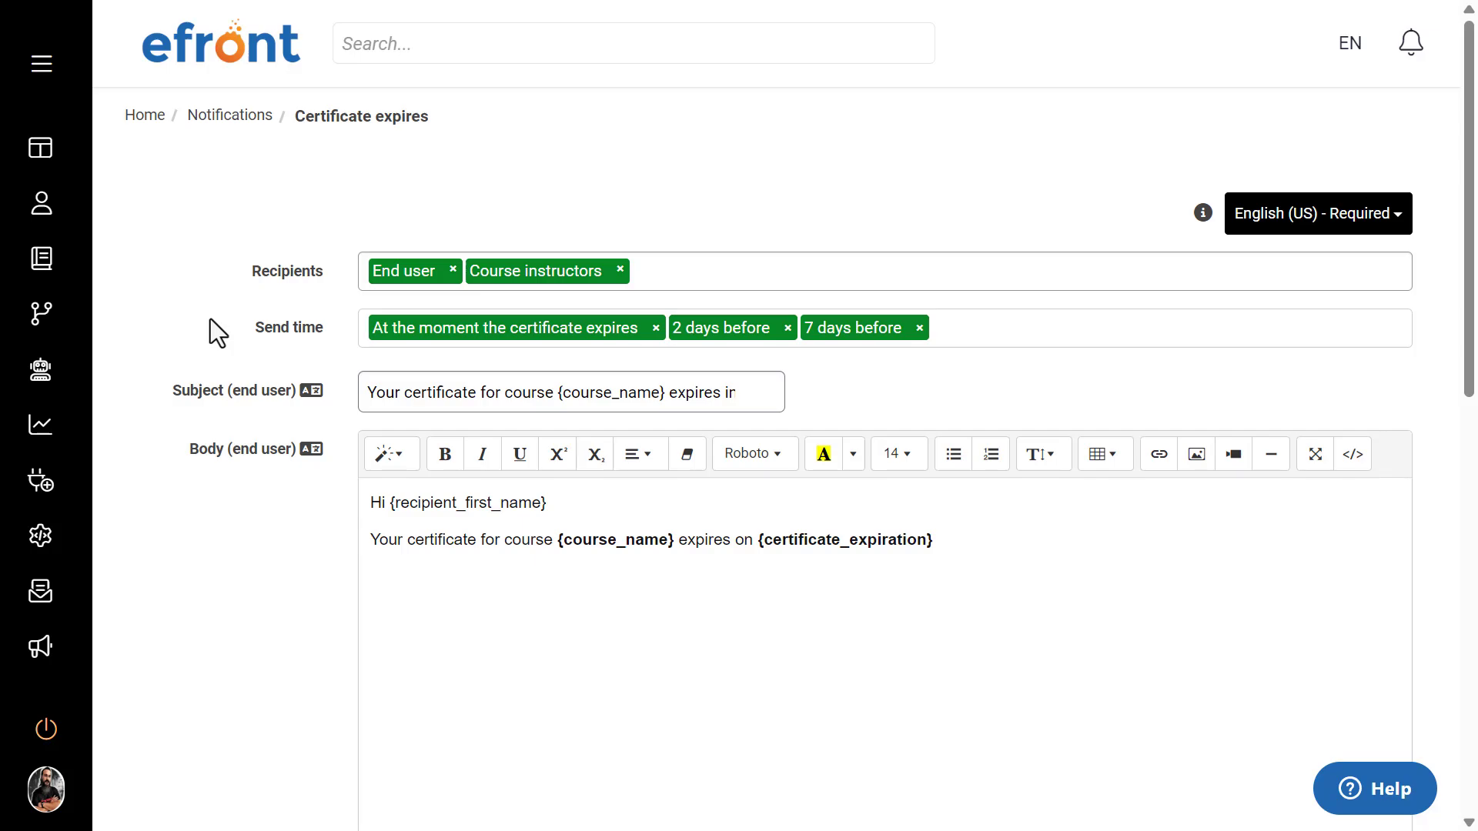
{"action": "scroll", "coordinate": [210, 318], "scroll_direction": "down", "scroll_amount": 2}
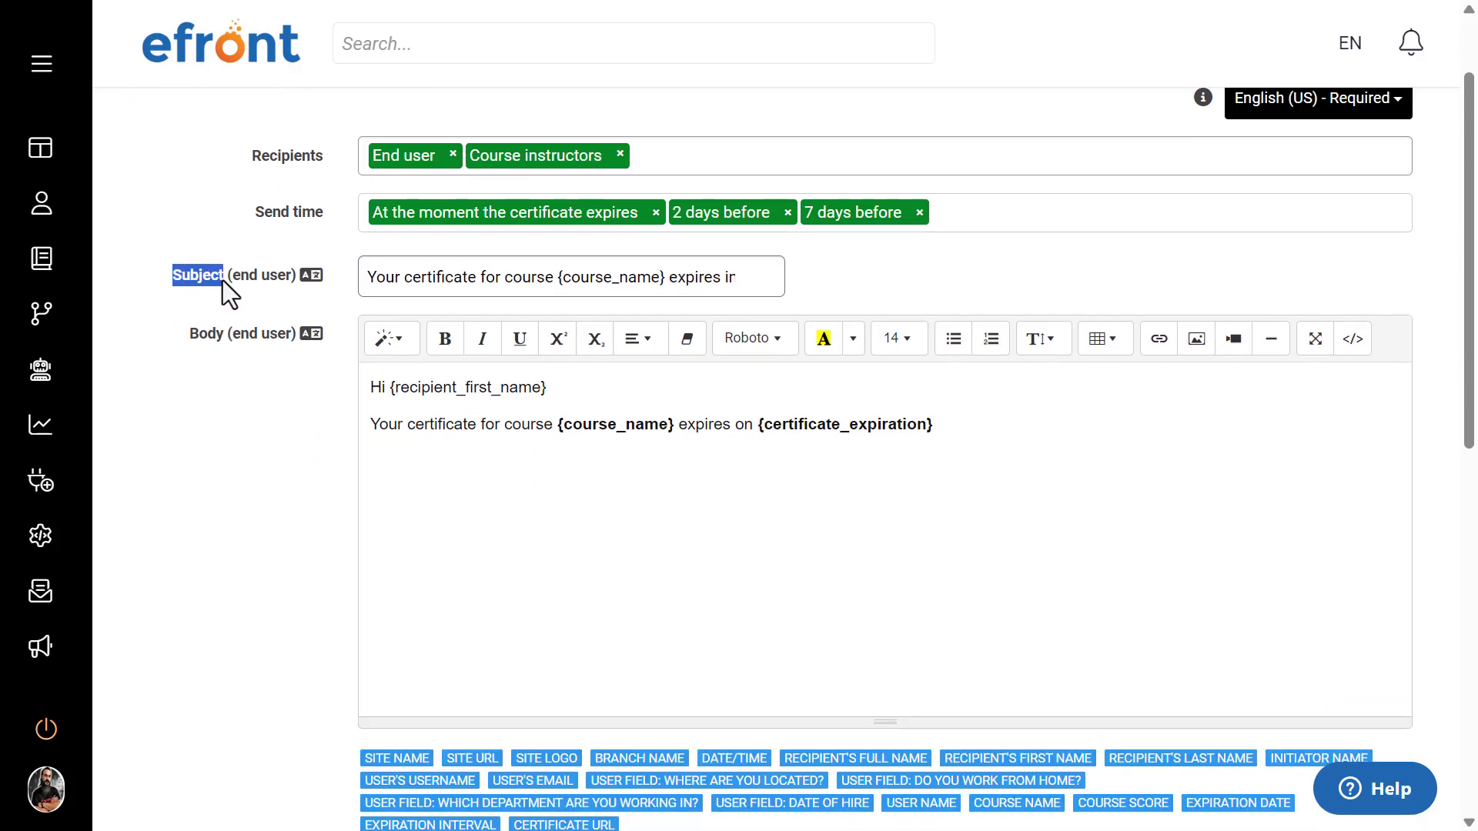
{"action": "left_click_drag", "start_coordinate": [181, 332], "coordinate": [229, 336]}
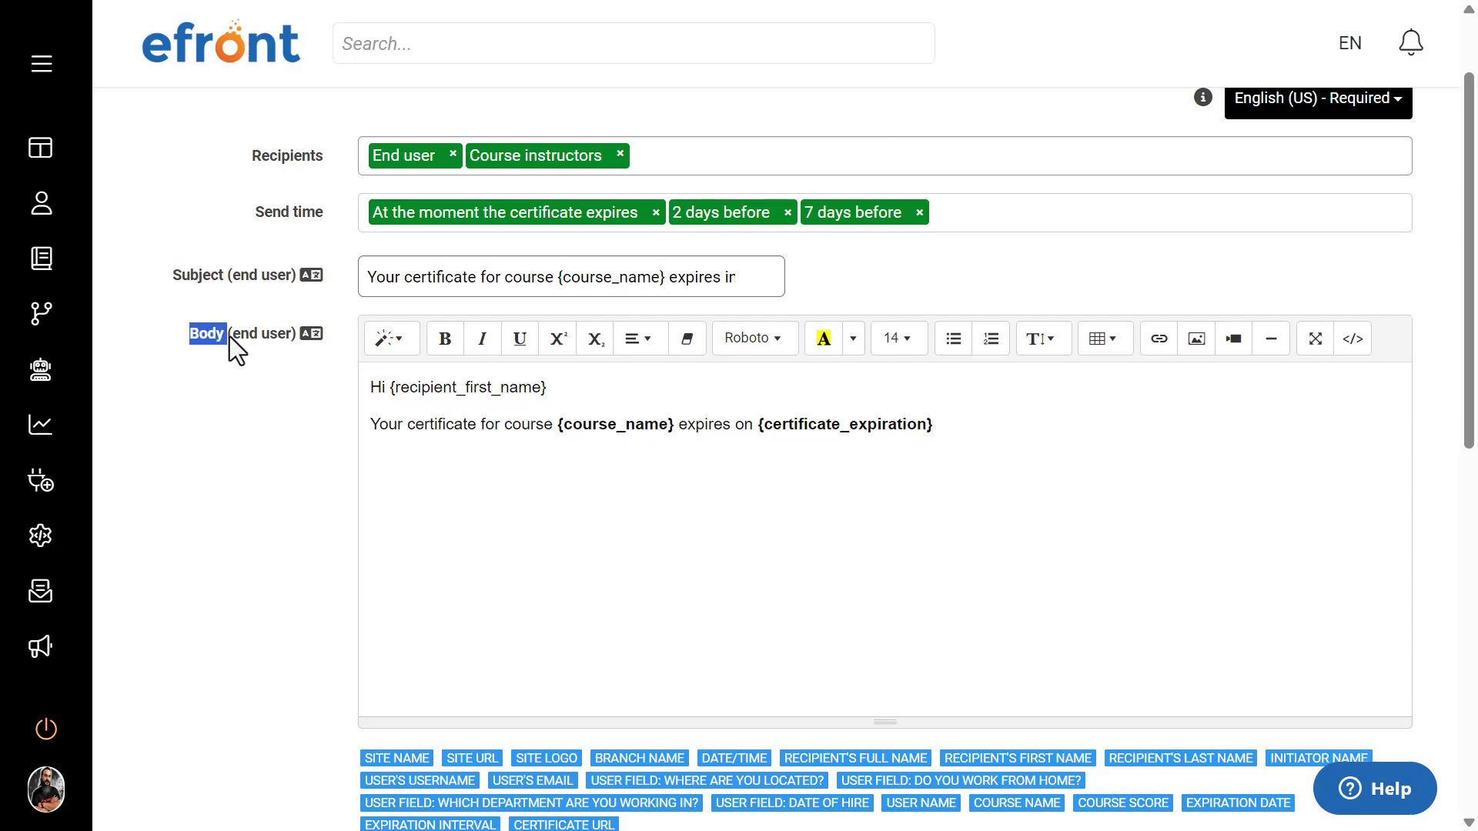
{"action": "left_click", "coordinate": [445, 269]}
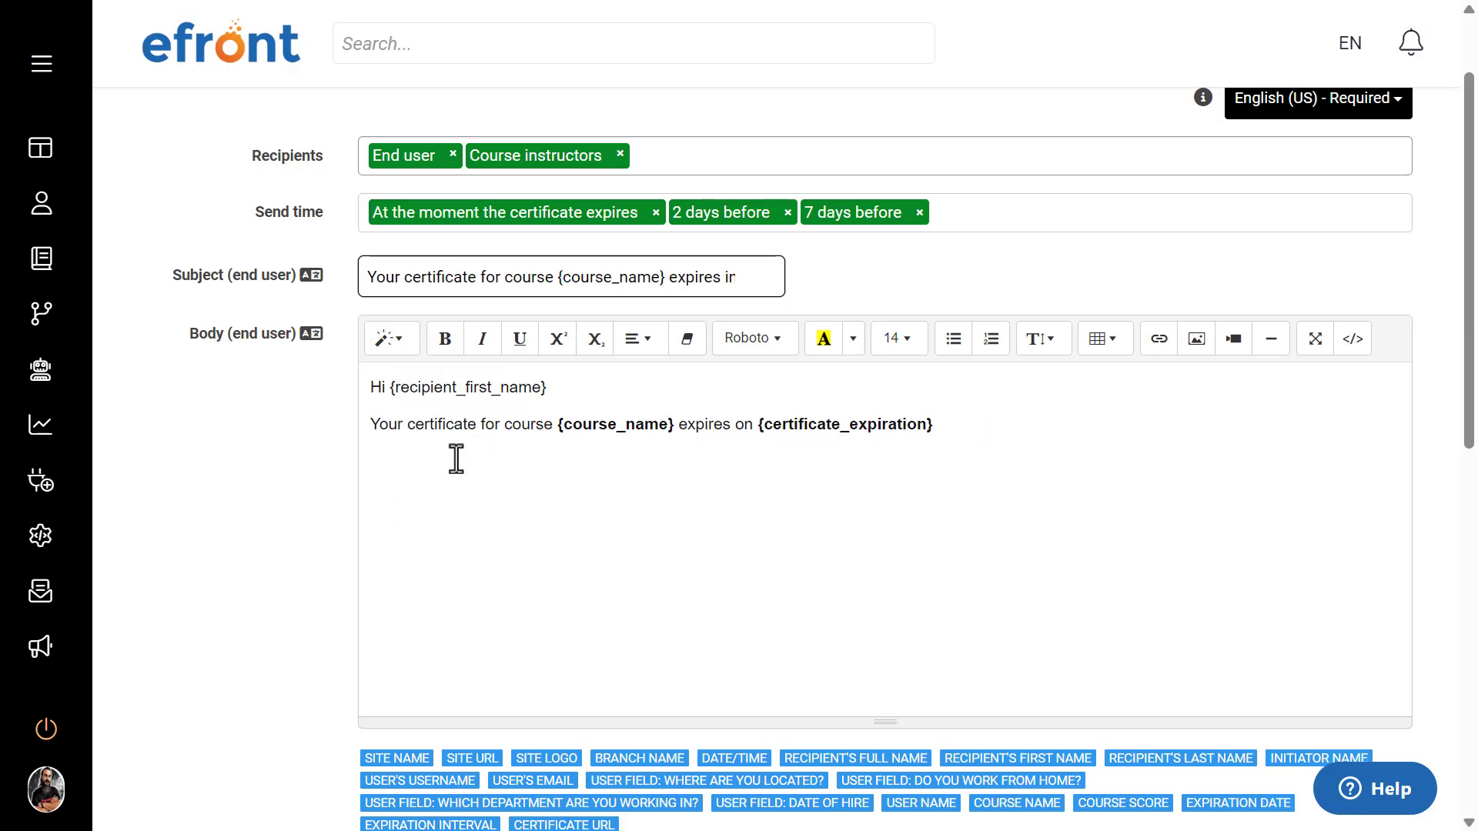
{"action": "scroll", "coordinate": [562, 597], "scroll_direction": "down", "scroll_amount": 3}
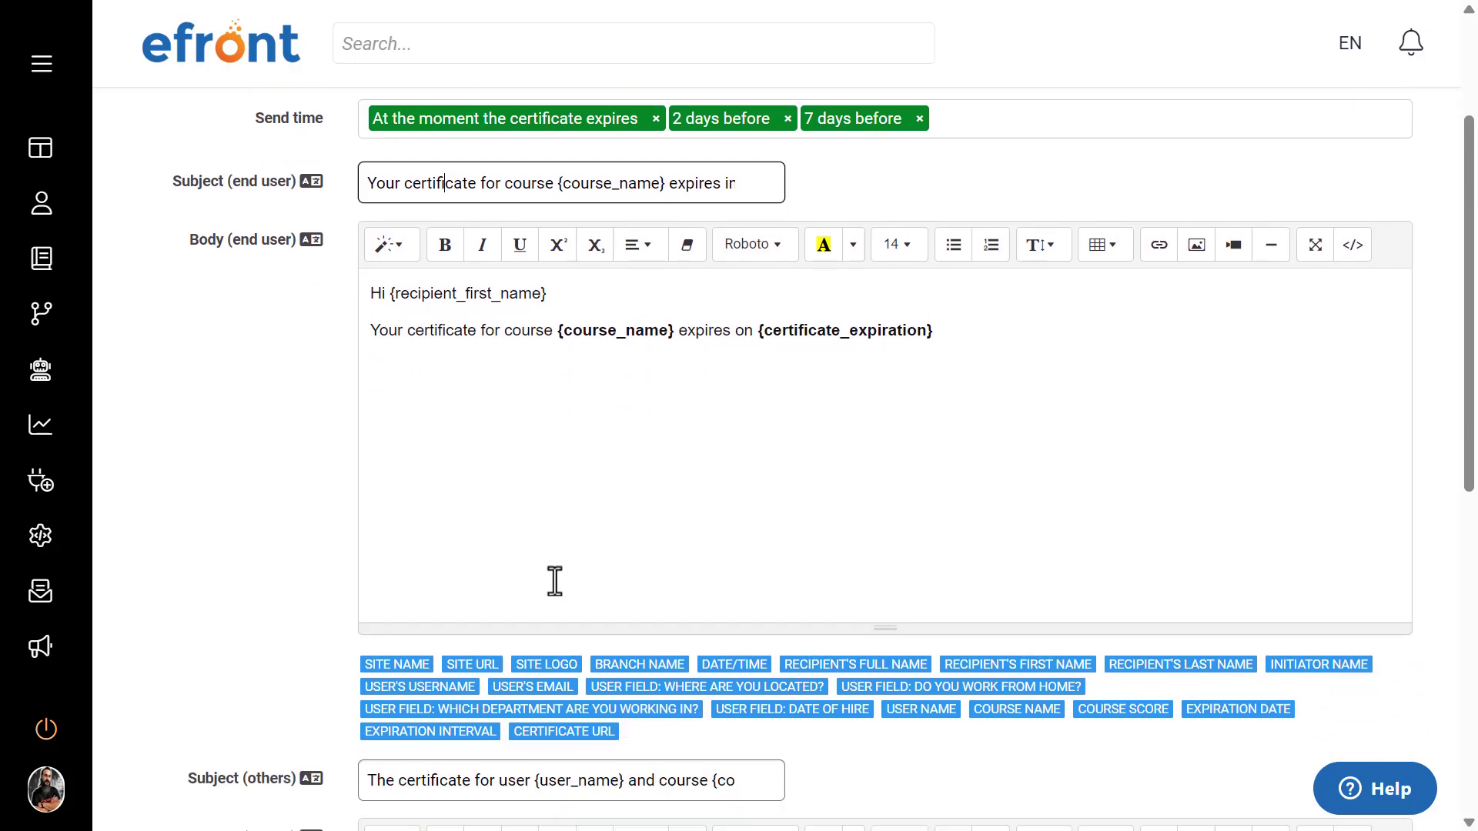
{"action": "left_click", "coordinate": [704, 339]}
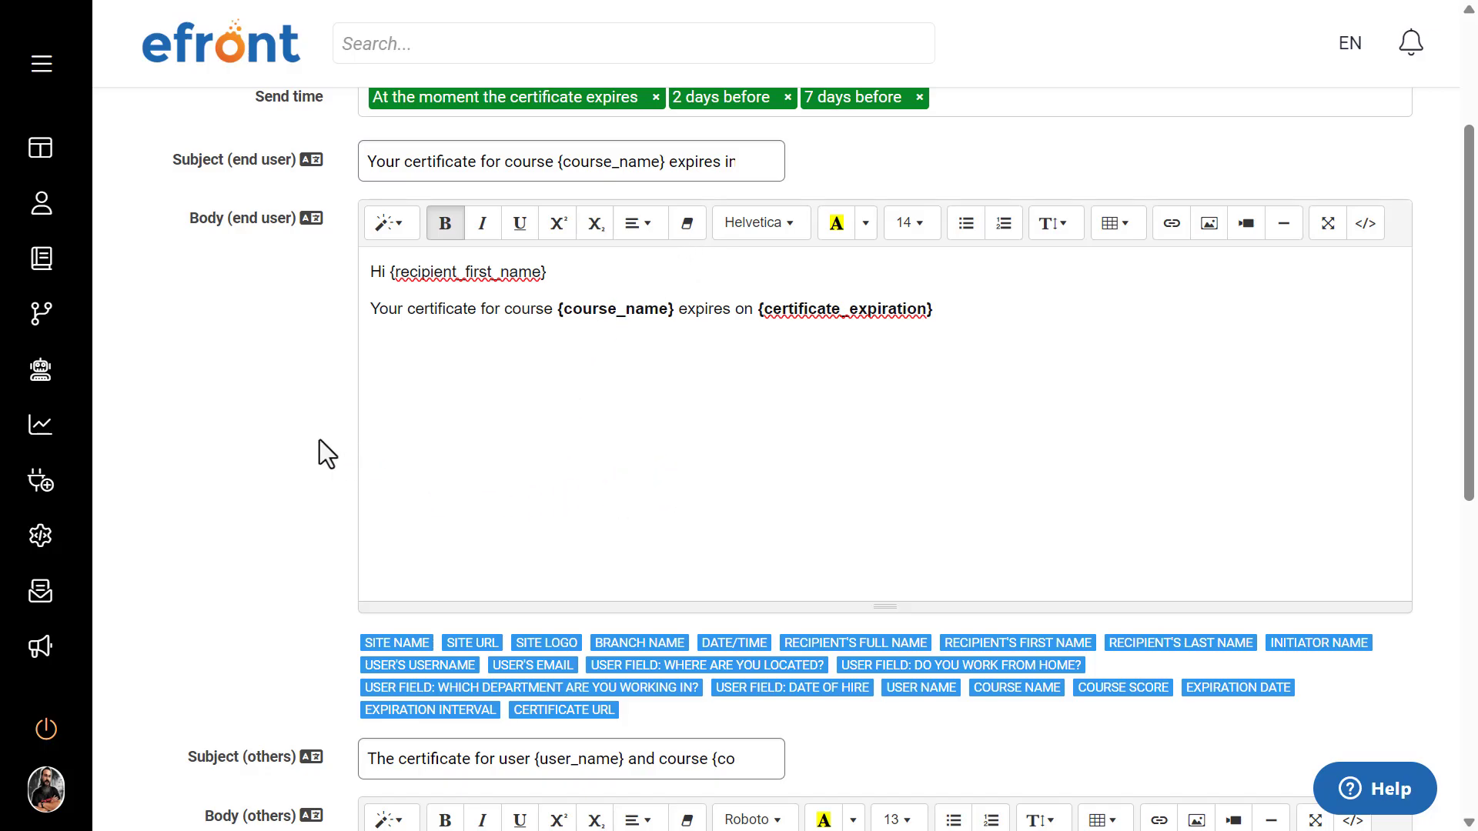
{"action": "left_click_drag", "start_coordinate": [388, 275], "coordinate": [679, 320]}
{"action": "left_click", "coordinate": [557, 322]}
{"action": "left_click", "coordinate": [584, 380]}
{"action": "left_click", "coordinate": [526, 309]}
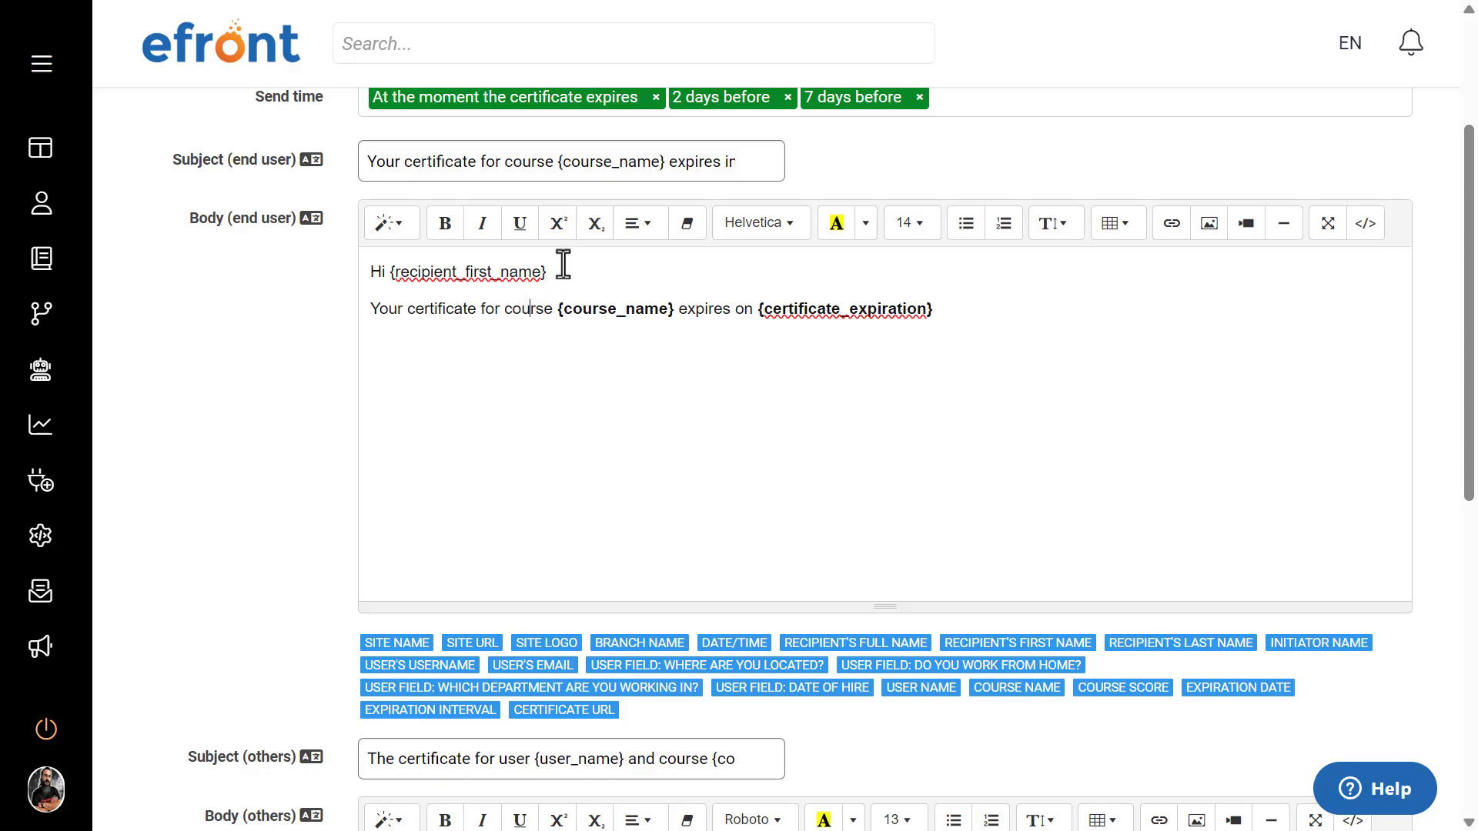
Step: Delete {recipient_first_name} from the end user body, reinsert it with the Recipient's first name tag, and toggle the code view on and off
{"action": "left_click_drag", "start_coordinate": [563, 263], "coordinate": [382, 266]}
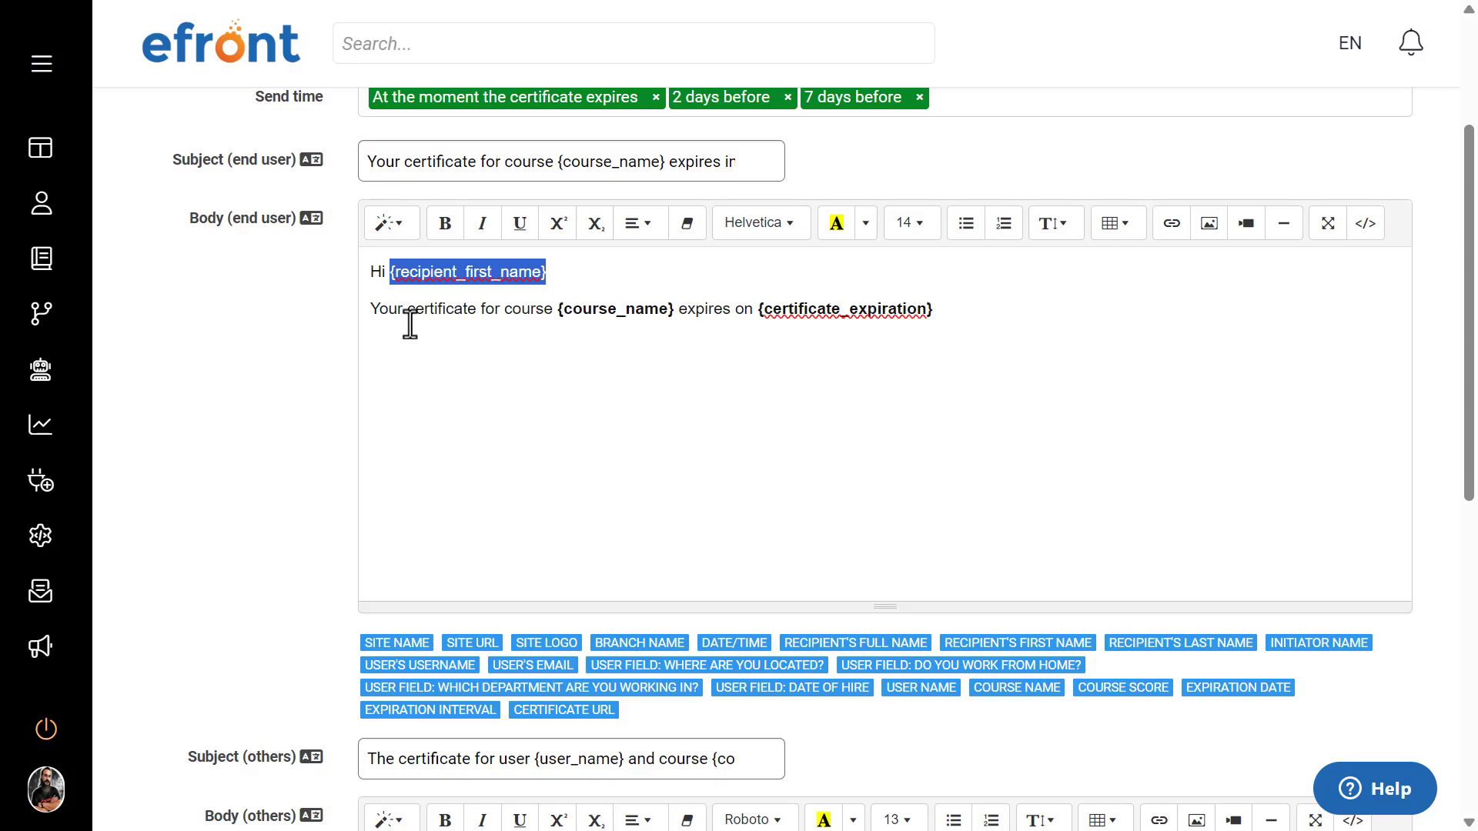
{"action": "key", "text": "BackSpace"}
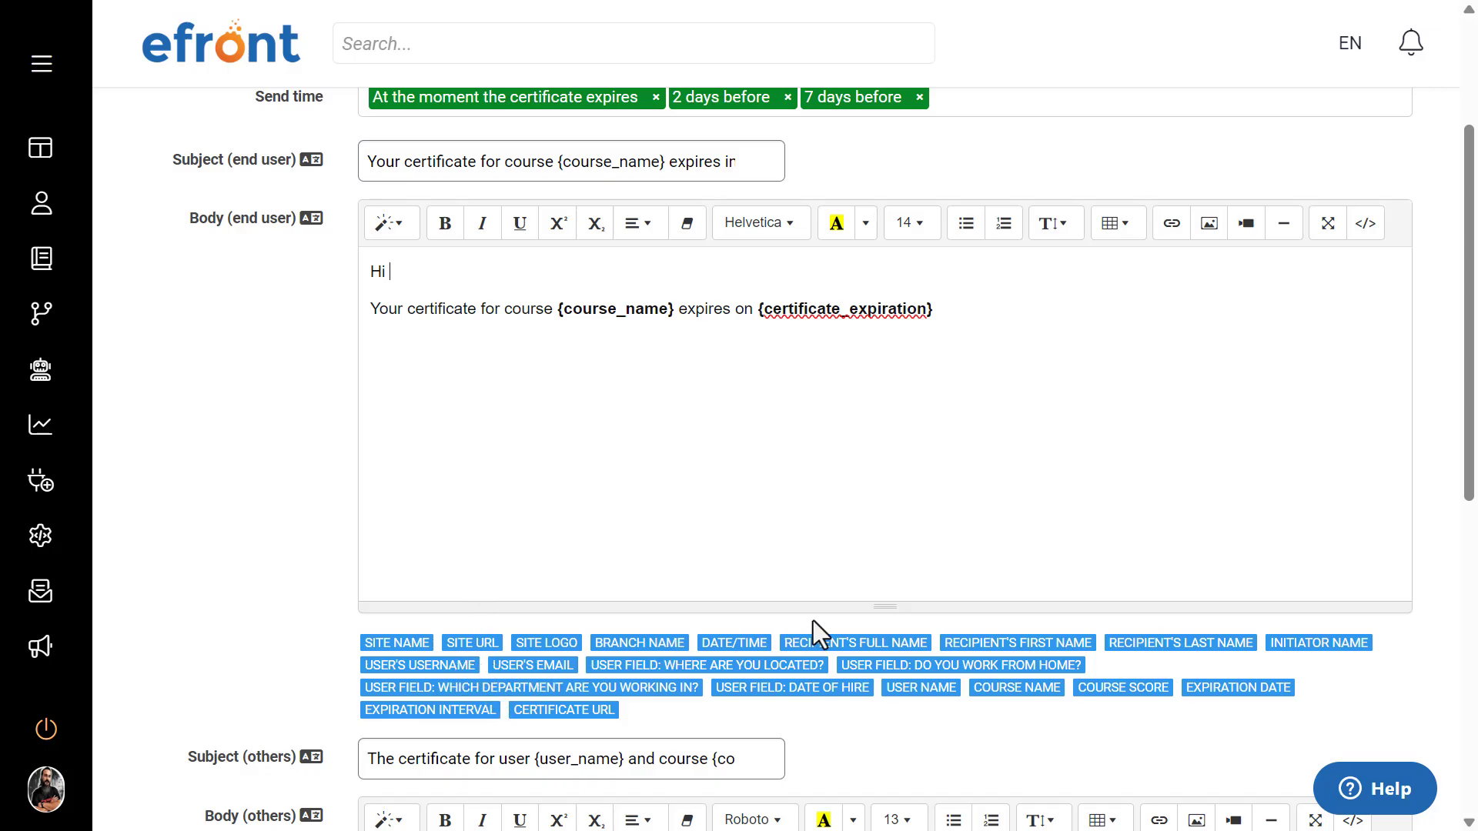
{"action": "left_click", "coordinate": [1009, 645]}
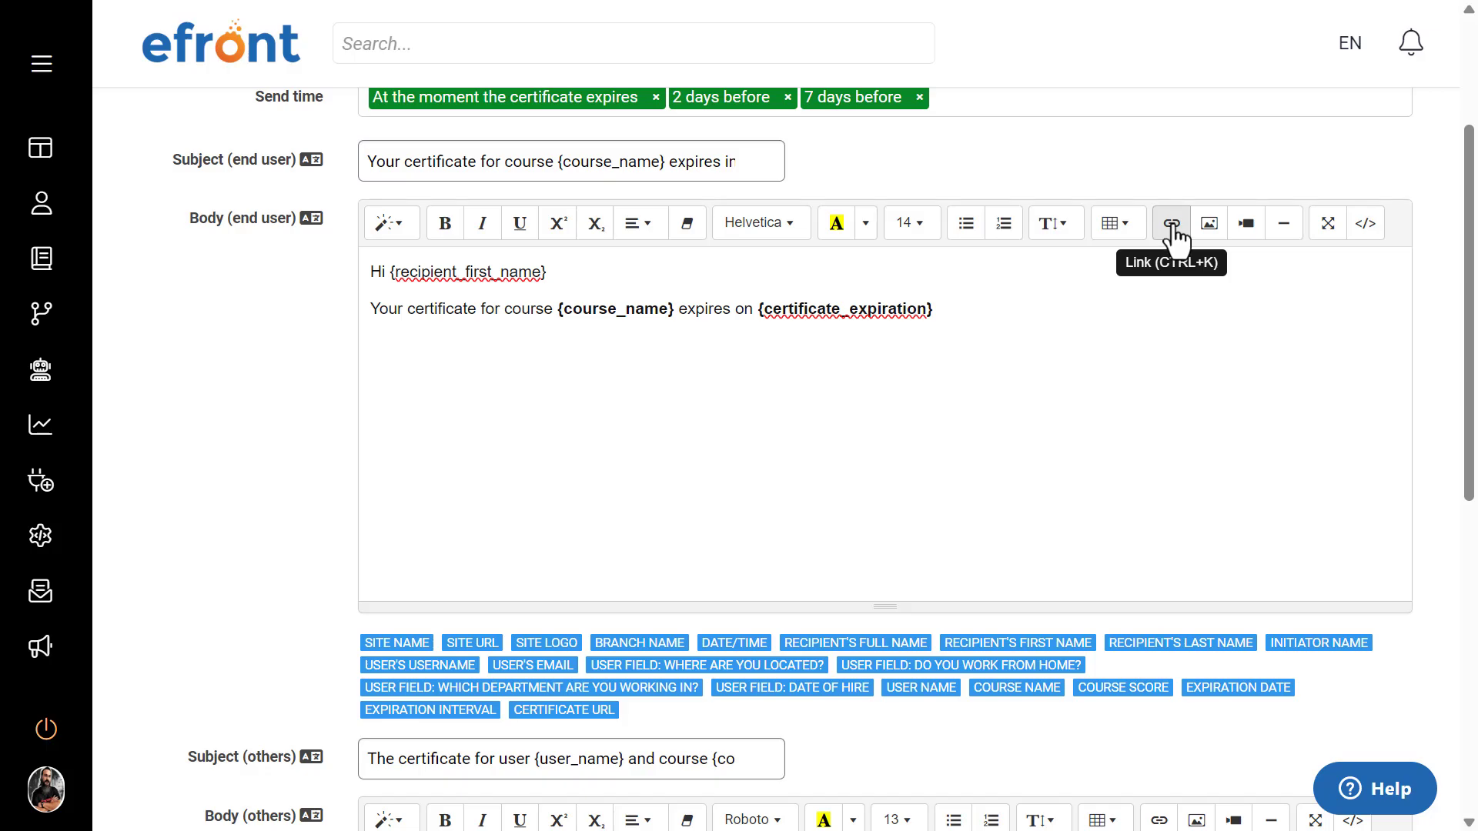
{"action": "left_click", "coordinate": [1365, 223]}
{"action": "left_click", "coordinate": [1366, 224]}
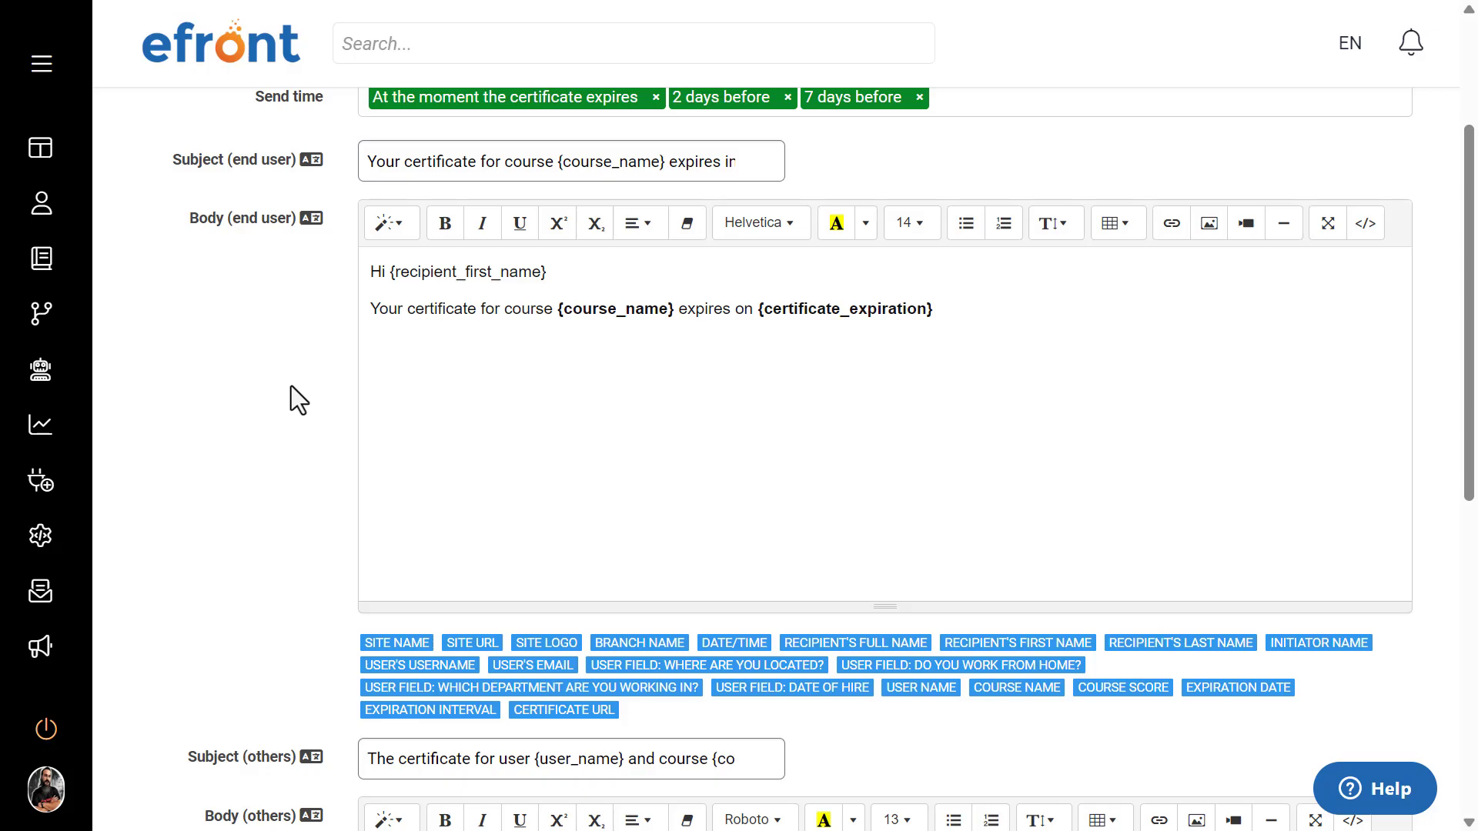
Step: Compare the end user subject and body with the separate subject and body meant for other recipients
{"action": "scroll", "coordinate": [291, 385], "scroll_direction": "down", "scroll_amount": 5}
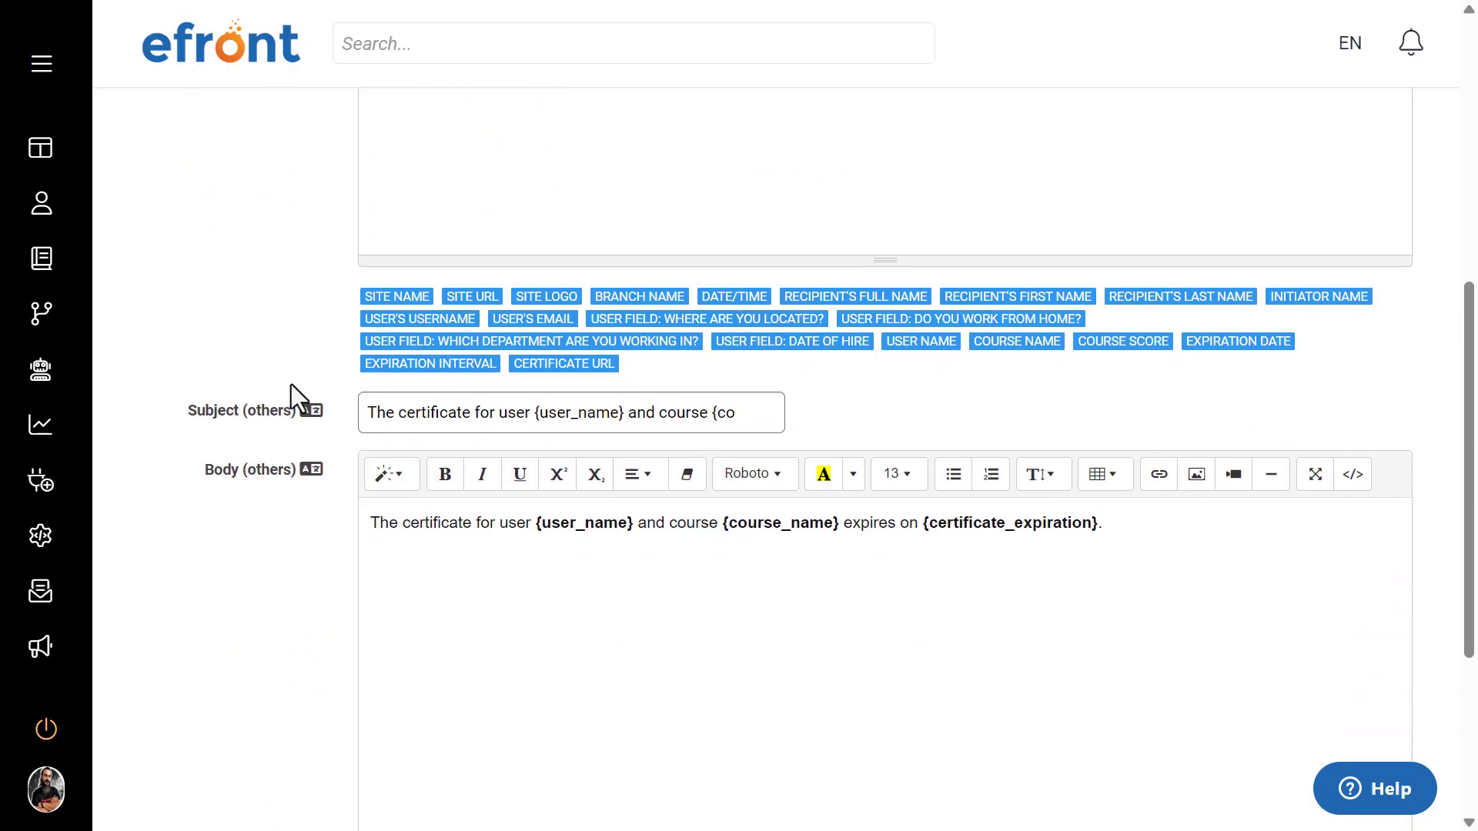
{"action": "scroll", "coordinate": [291, 385], "scroll_direction": "up", "scroll_amount": 6}
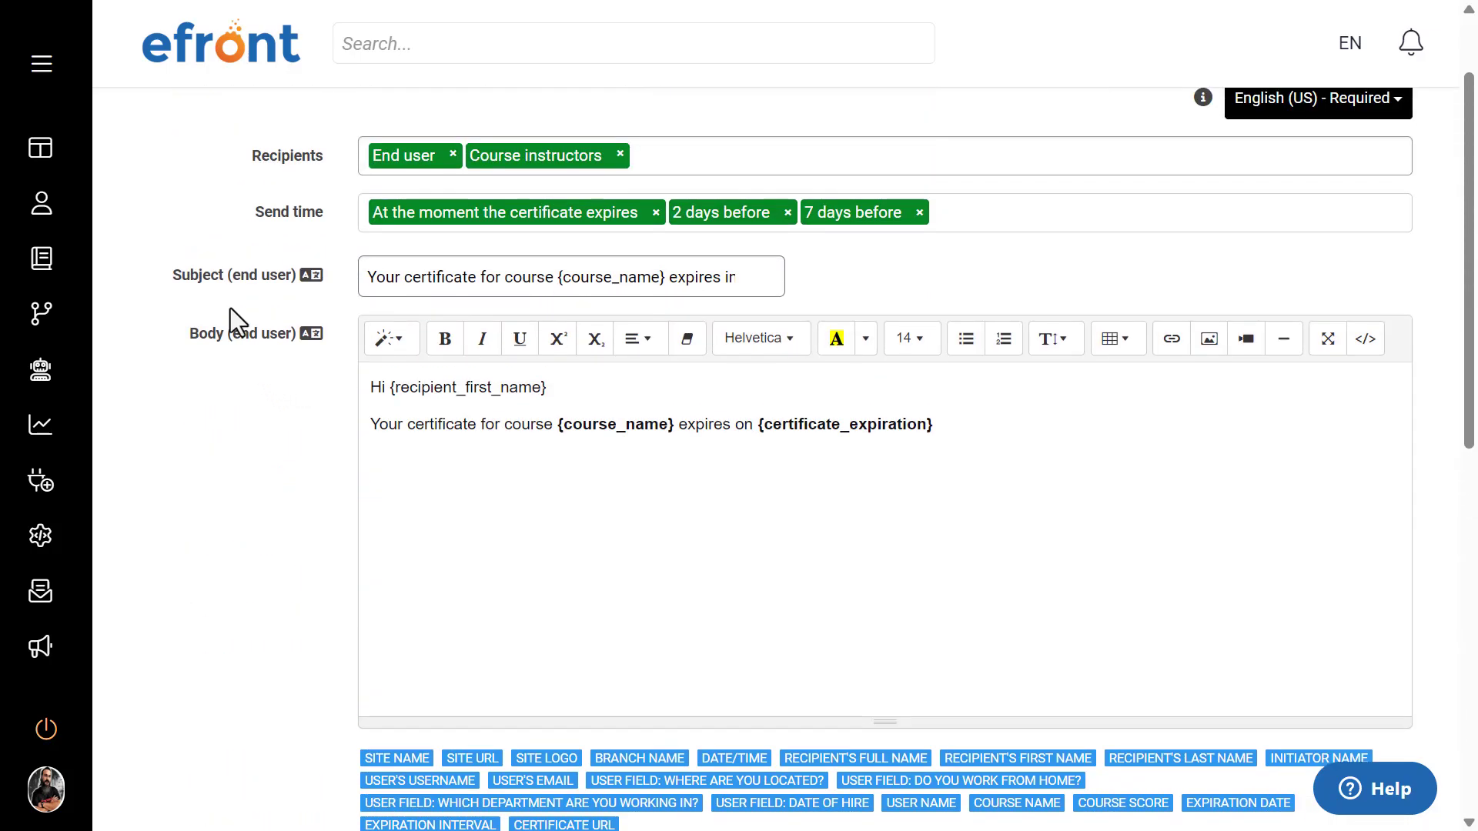
{"action": "left_click_drag", "start_coordinate": [172, 277], "coordinate": [265, 277]}
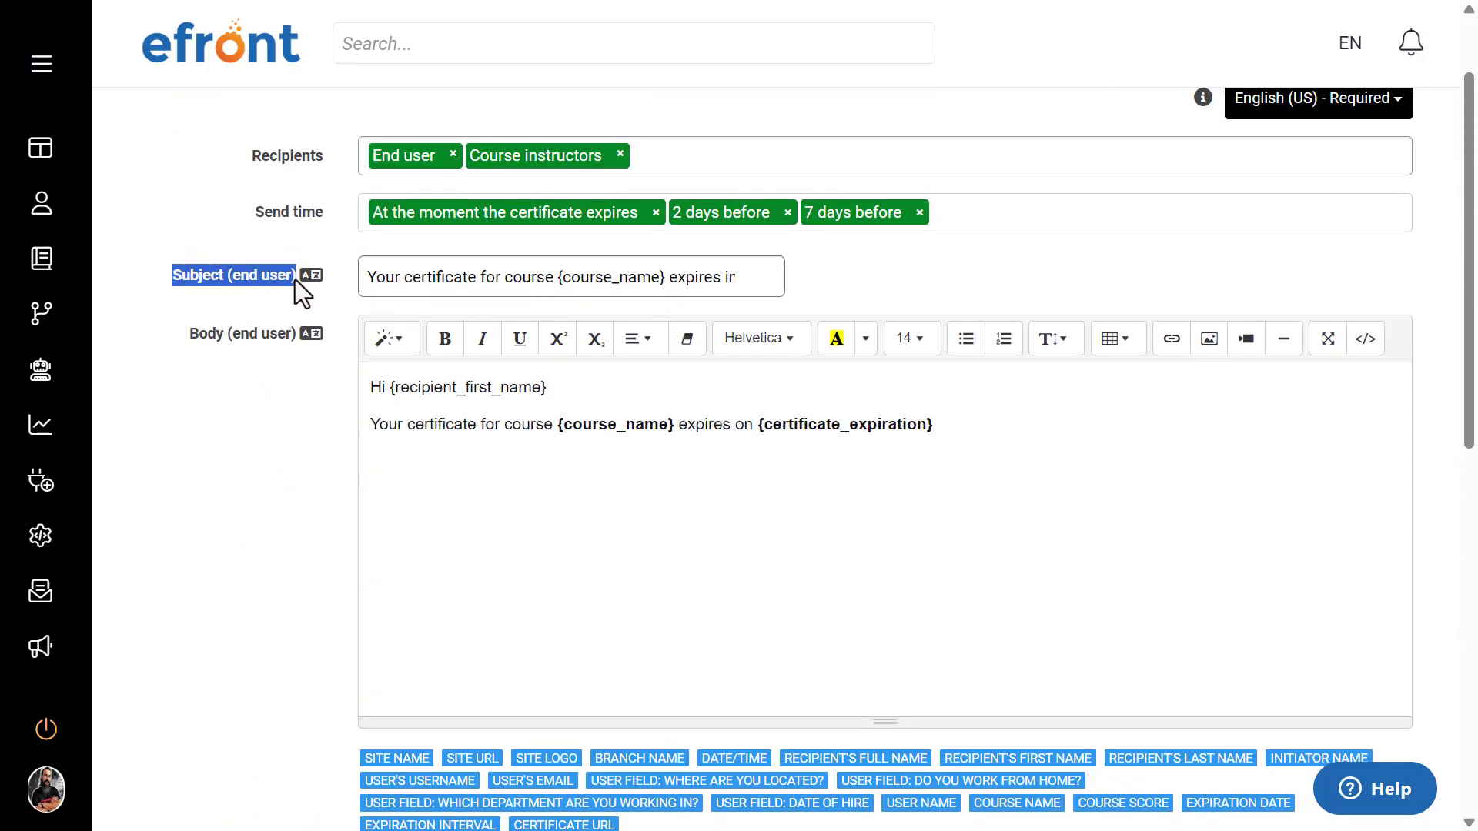
{"action": "scroll", "coordinate": [261, 403], "scroll_direction": "down", "scroll_amount": 6}
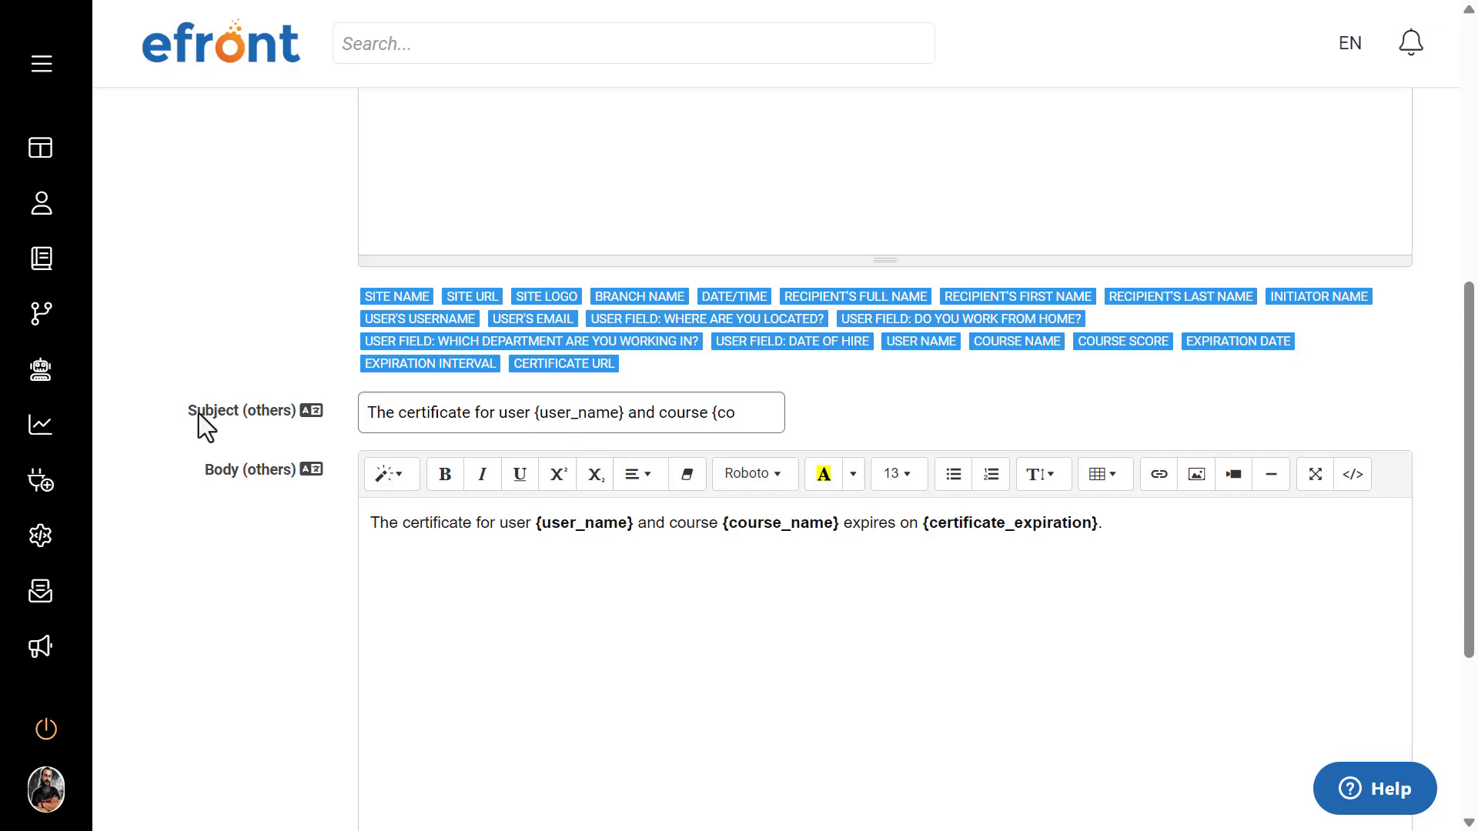
{"action": "scroll", "coordinate": [297, 408], "scroll_direction": "up", "scroll_amount": 2}
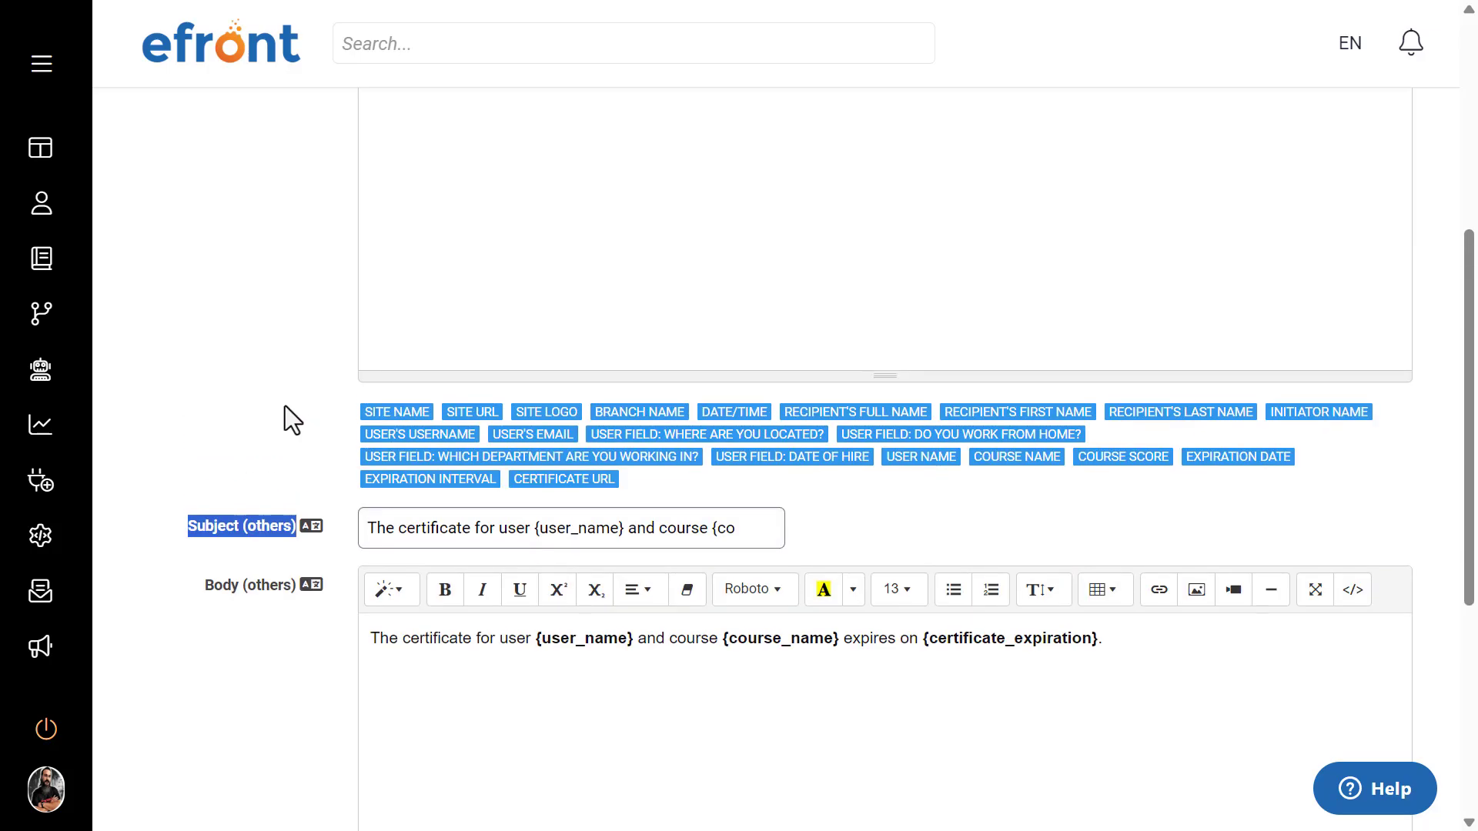
{"action": "scroll", "coordinate": [285, 406], "scroll_direction": "up", "scroll_amount": 2}
{"action": "scroll", "coordinate": [285, 405], "scroll_direction": "up", "scroll_amount": 2}
{"action": "left_click", "coordinate": [285, 405]}
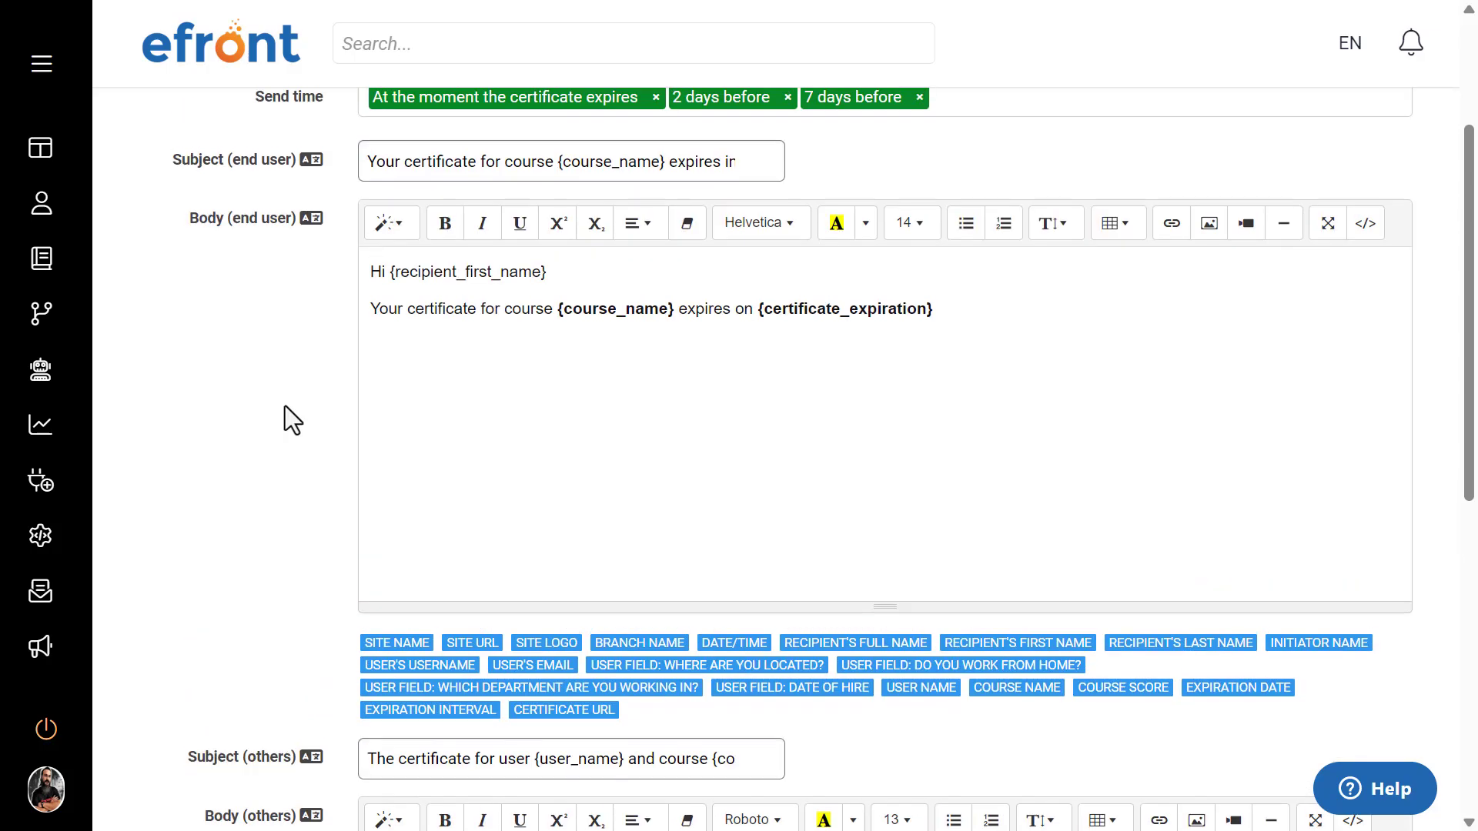
{"action": "scroll", "coordinate": [284, 406], "scroll_direction": "up", "scroll_amount": 2}
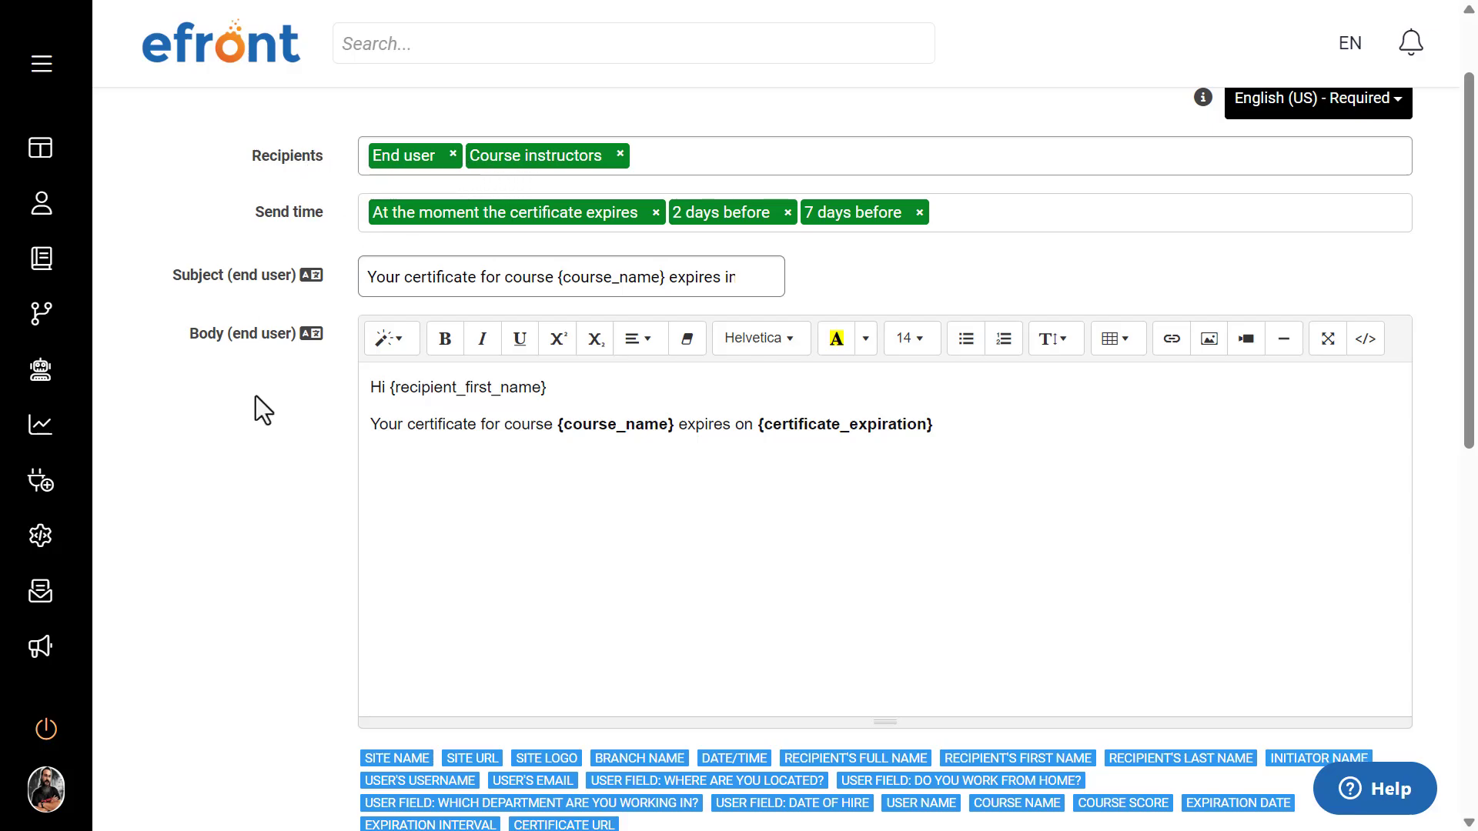
Step: Review the rest of the notification form, from the message for others down to the template encapsulation and restore options
{"action": "scroll", "coordinate": [255, 396], "scroll_direction": "down", "scroll_amount": 2}
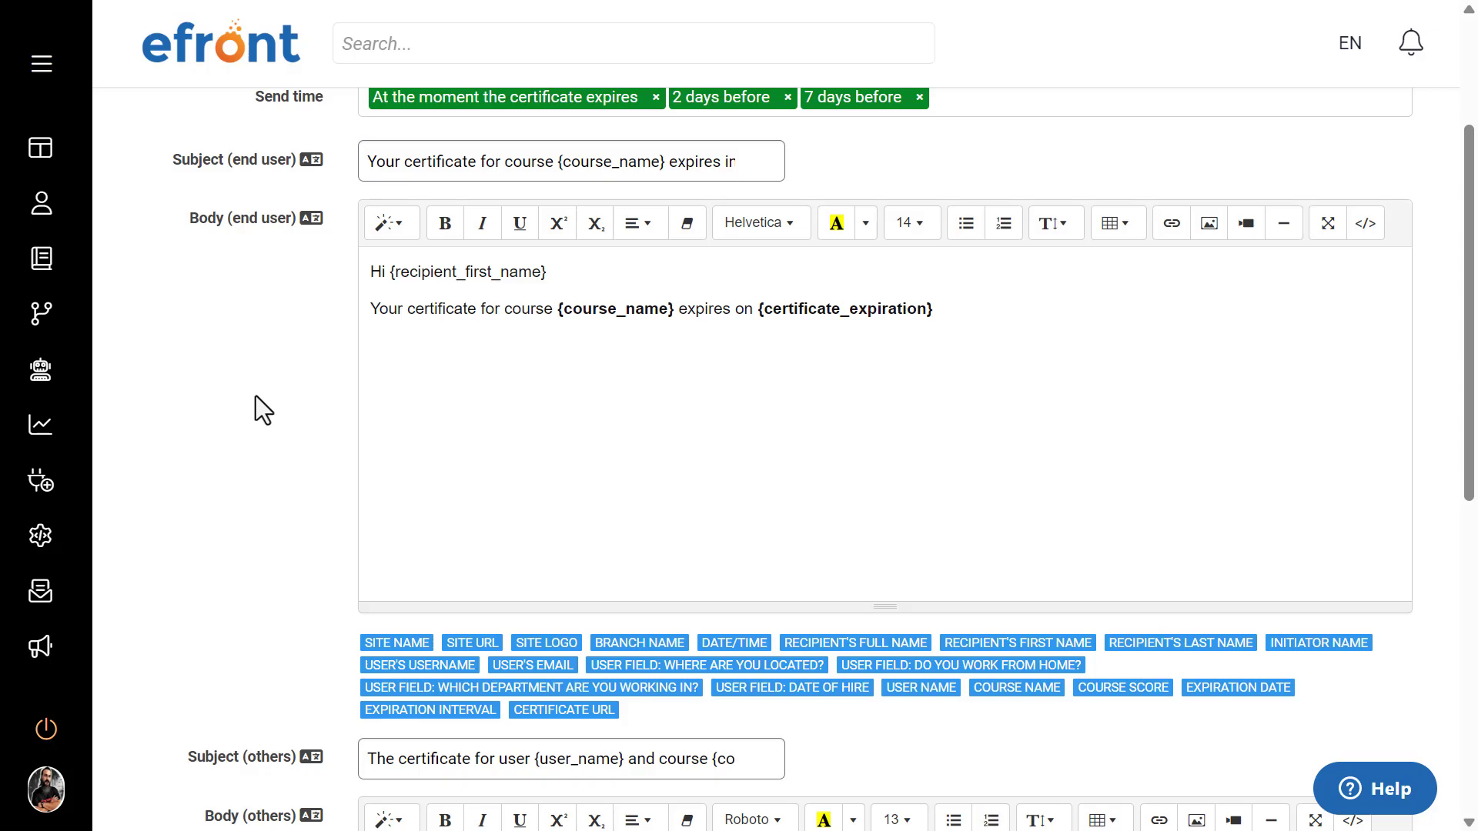
{"action": "scroll", "coordinate": [255, 397], "scroll_direction": "down", "scroll_amount": 5}
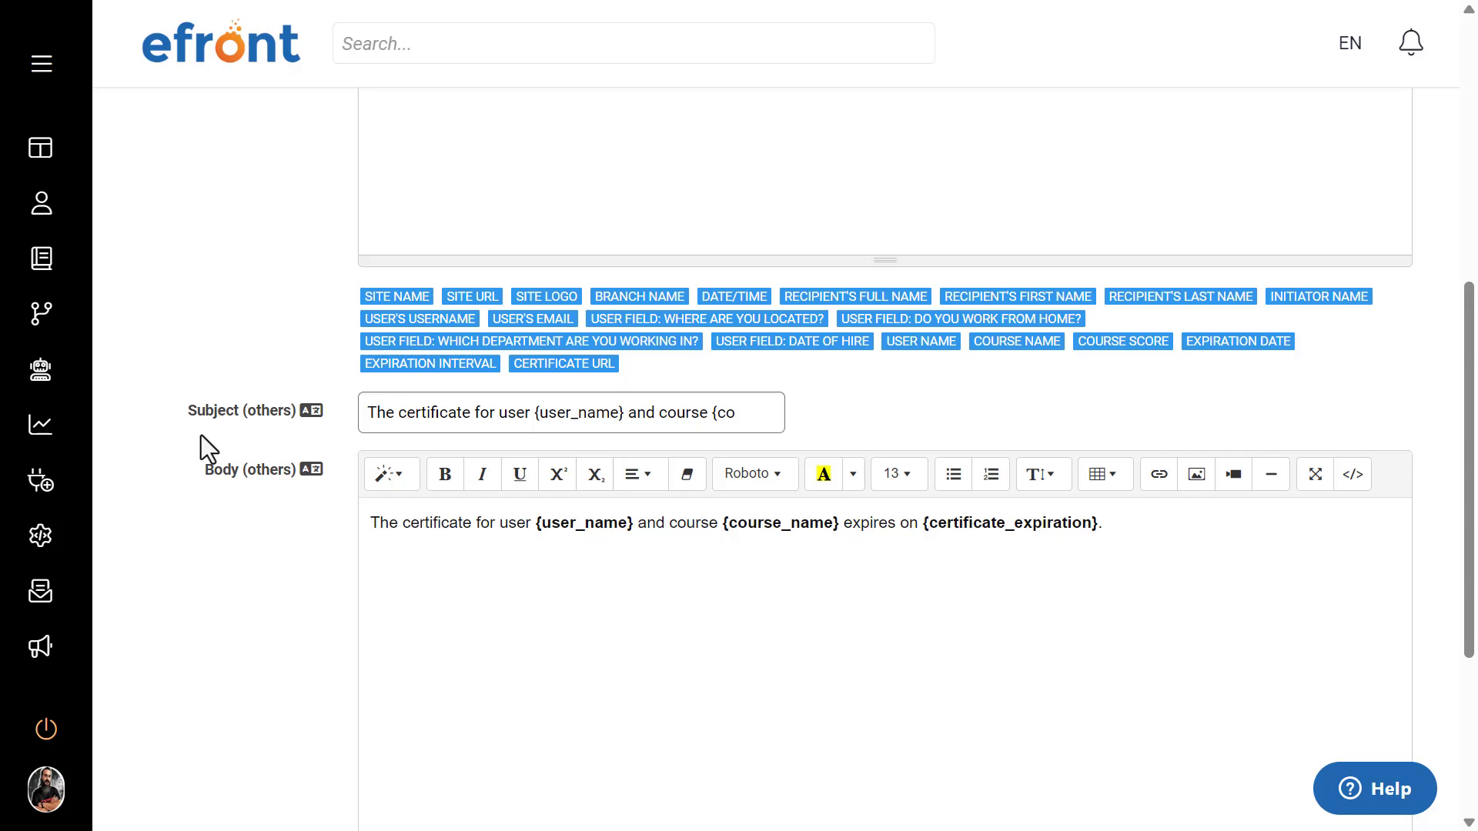
{"action": "scroll", "coordinate": [201, 436], "scroll_direction": "down", "scroll_amount": 2}
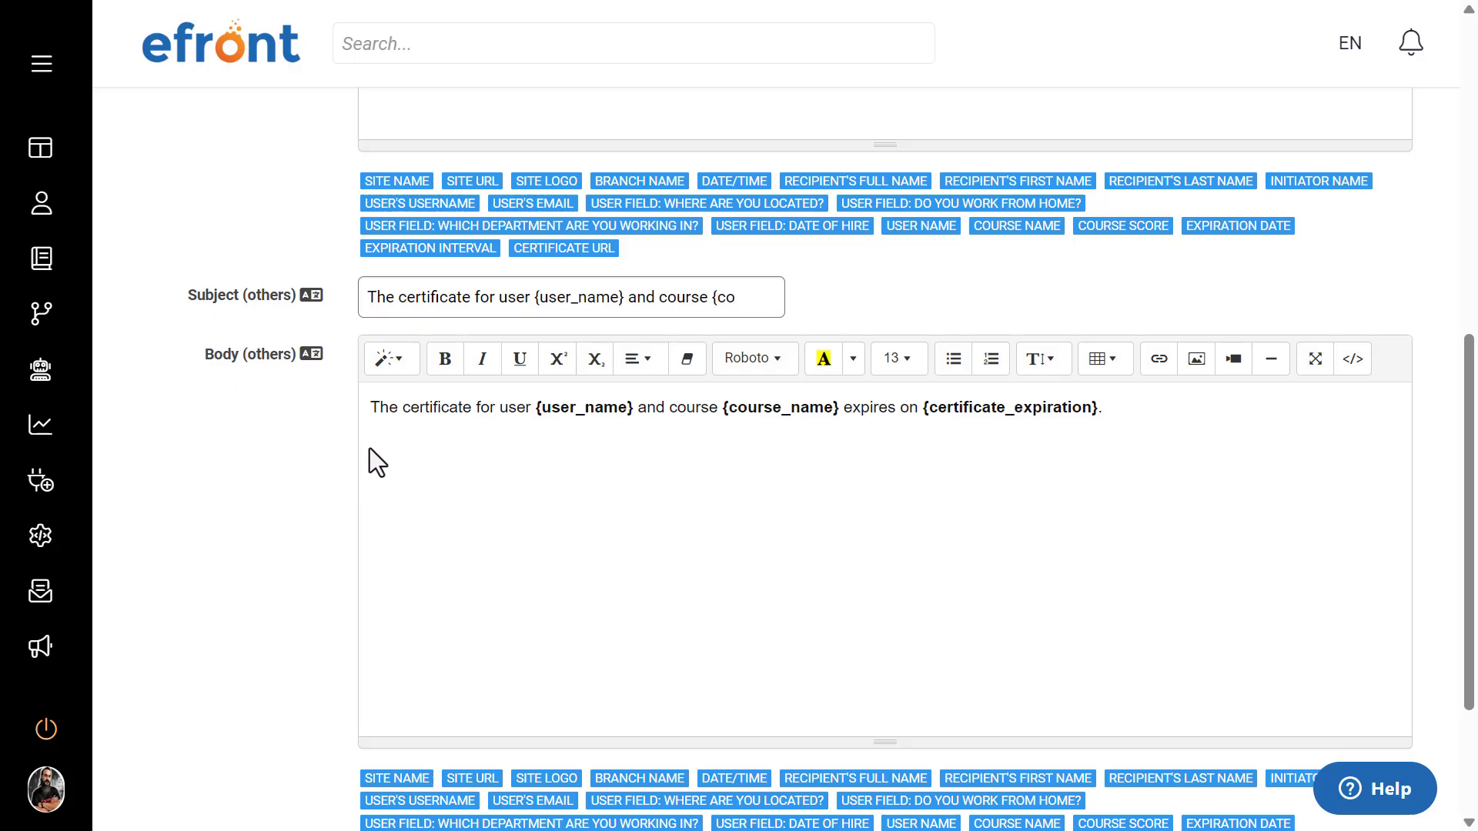
{"action": "scroll", "coordinate": [311, 463], "scroll_direction": "down", "scroll_amount": 2}
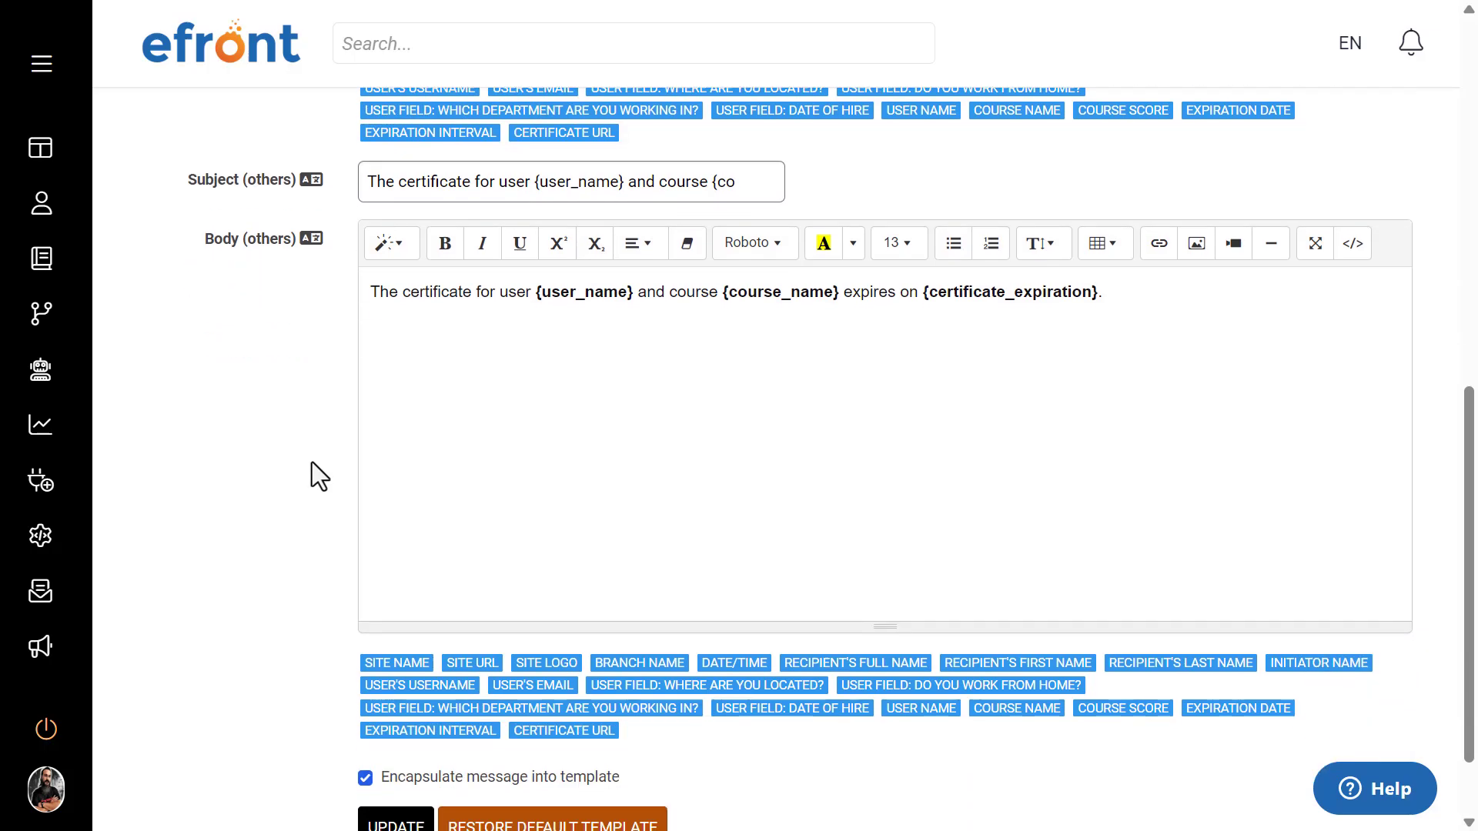
{"action": "scroll", "coordinate": [311, 462], "scroll_direction": "down", "scroll_amount": 2}
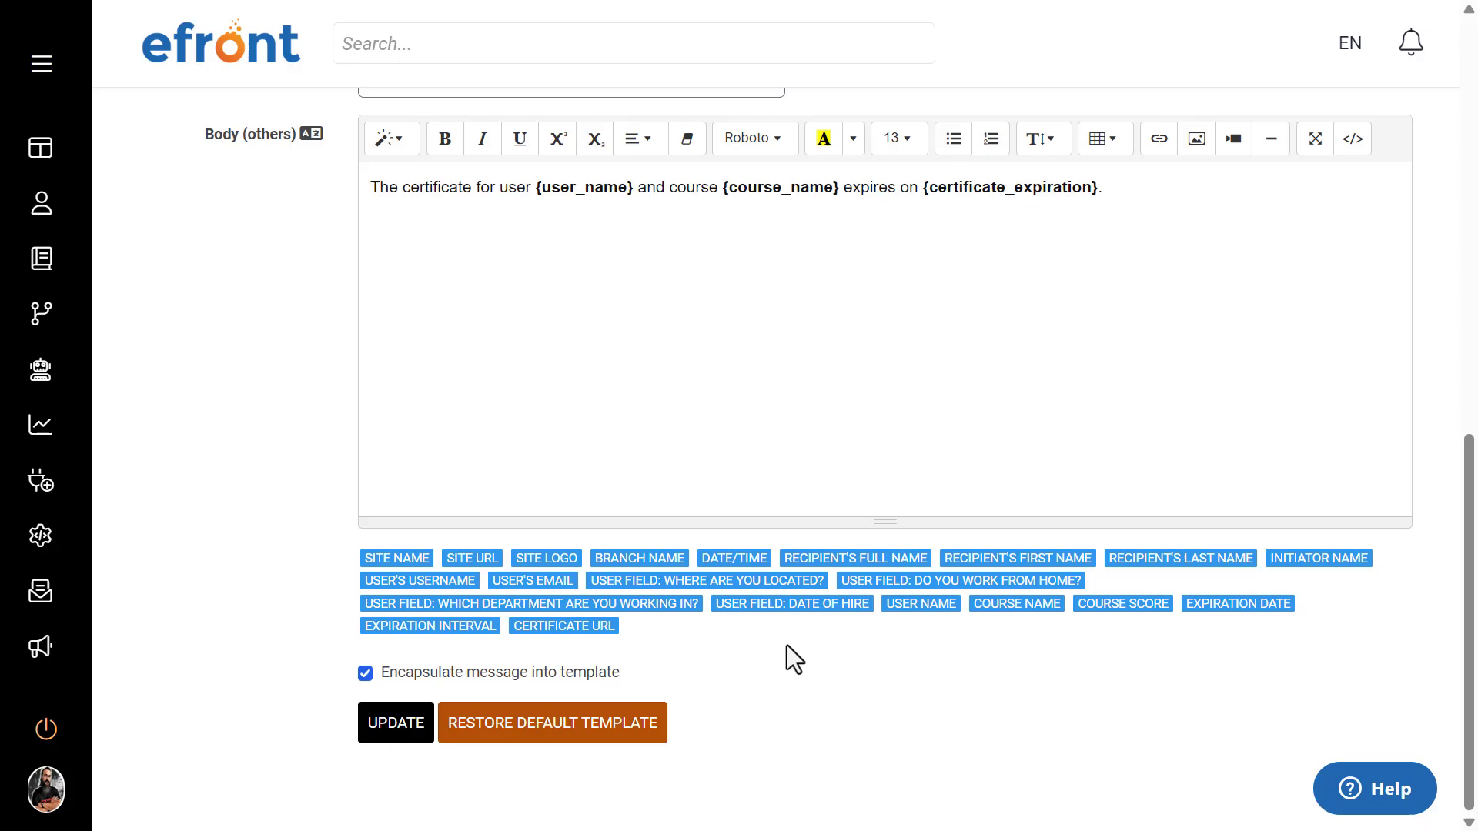
{"action": "scroll", "coordinate": [787, 646], "scroll_direction": "up", "scroll_amount": 15}
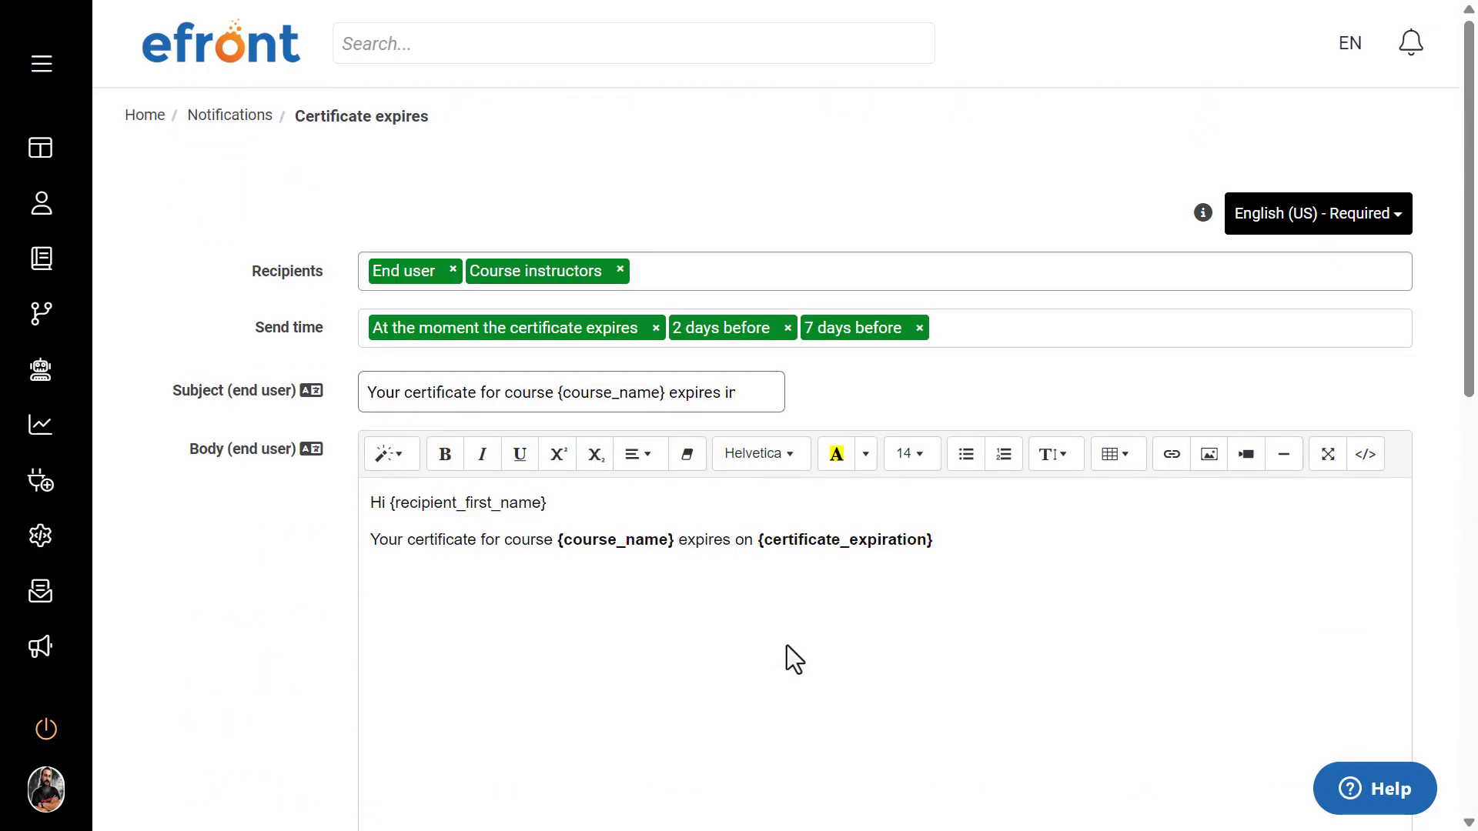
Step: Return to the notifications list and reopen the Certificate expires notification
{"action": "left_click", "coordinate": [251, 122]}
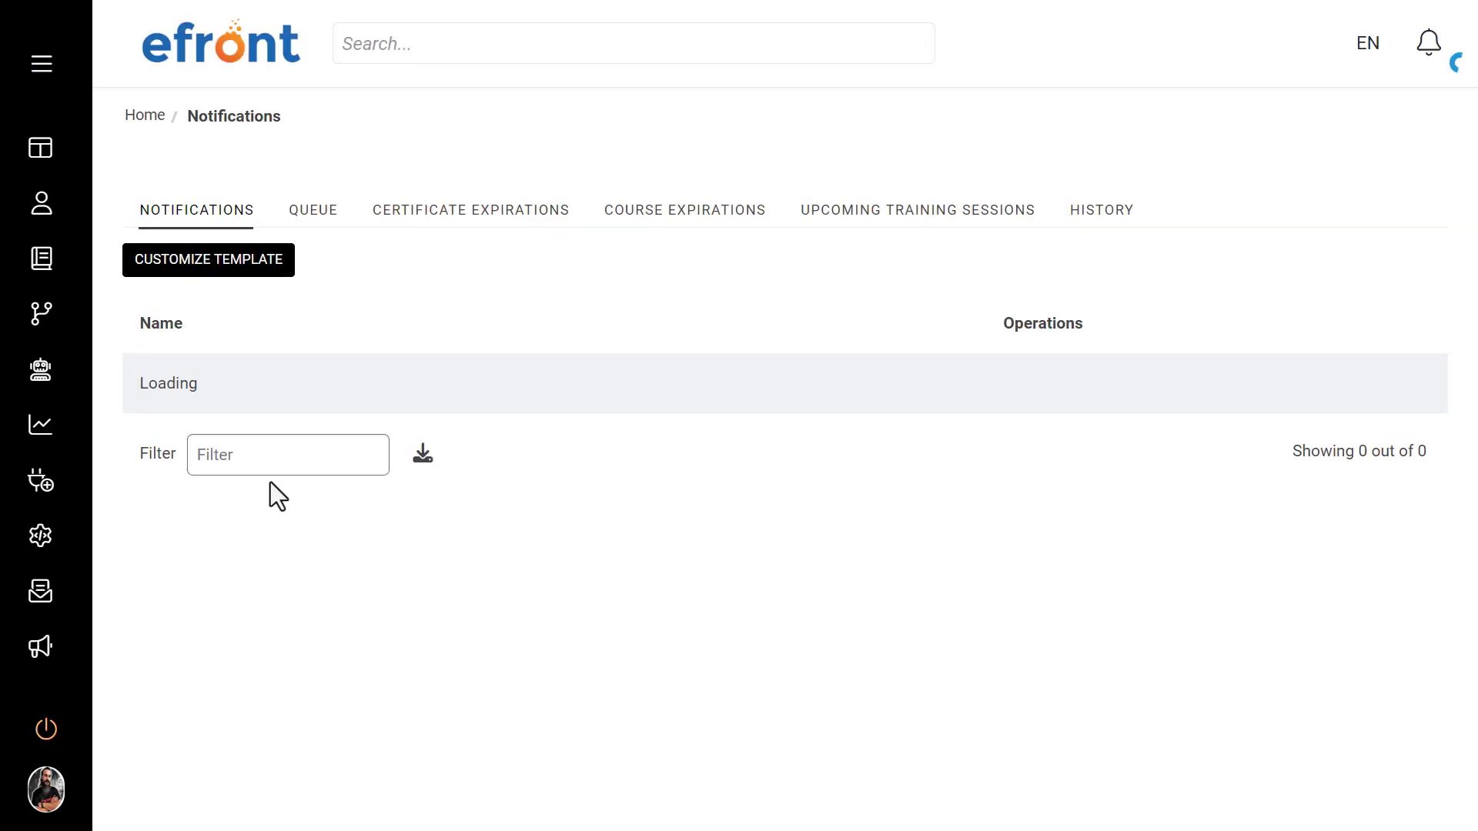
{"action": "scroll", "coordinate": [490, 309], "scroll_direction": "down", "scroll_amount": 2}
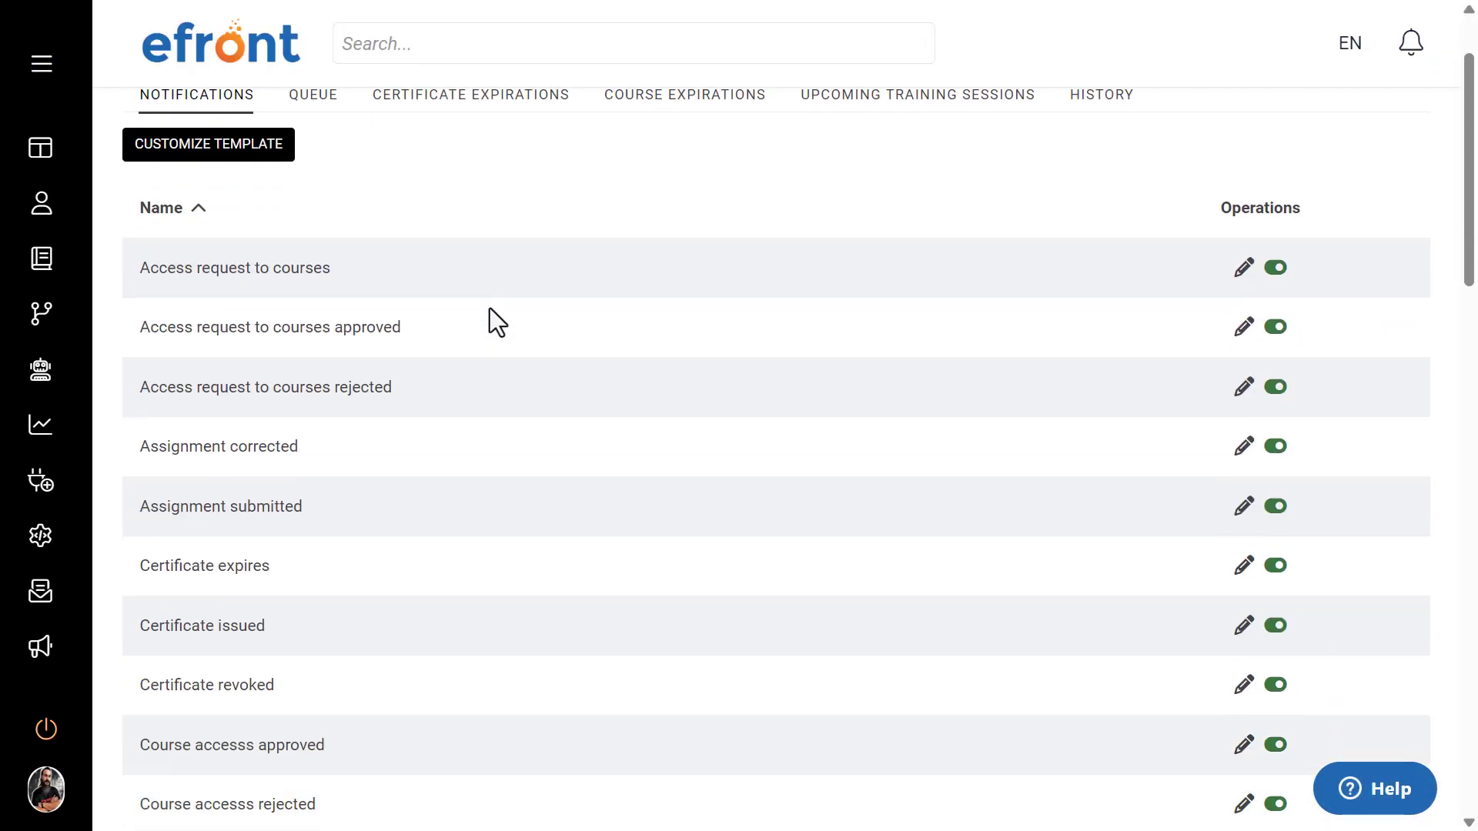
{"action": "scroll", "coordinate": [489, 309], "scroll_direction": "down", "scroll_amount": 2}
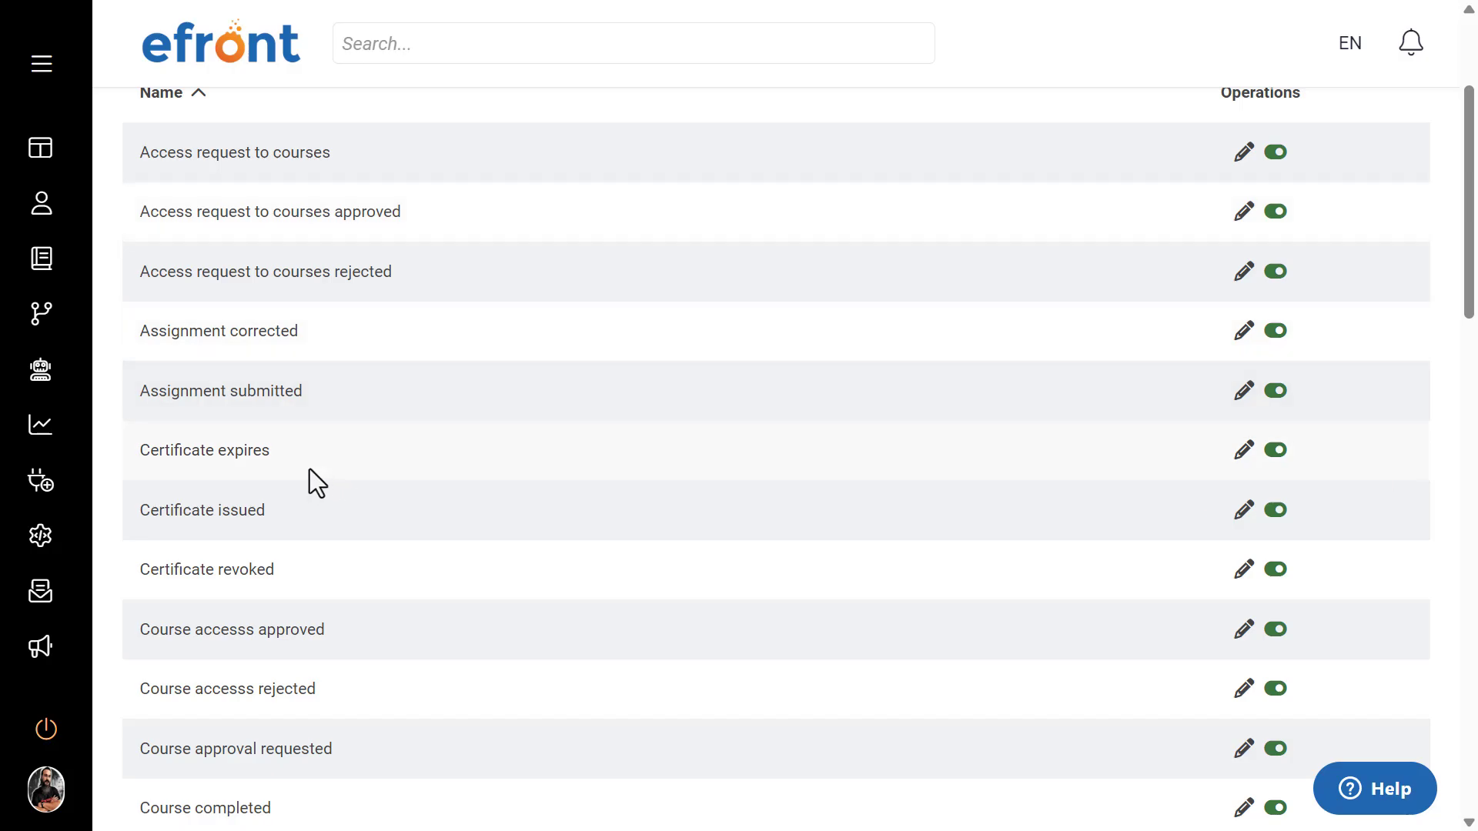
{"action": "left_click", "coordinate": [227, 451]}
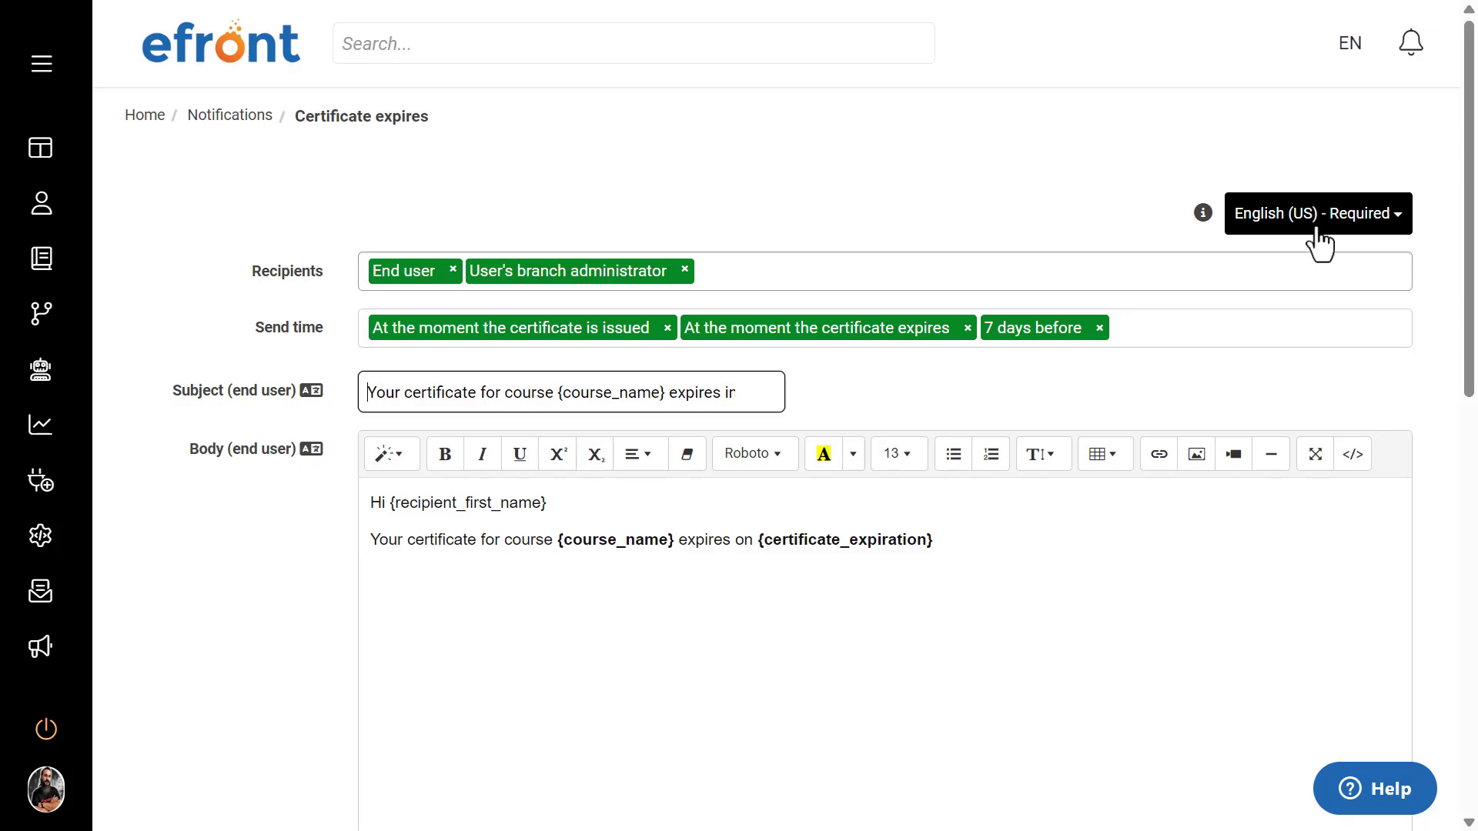
Step: Display the notification's Français message version and check the language selector again
{"action": "left_click", "coordinate": [1319, 245]}
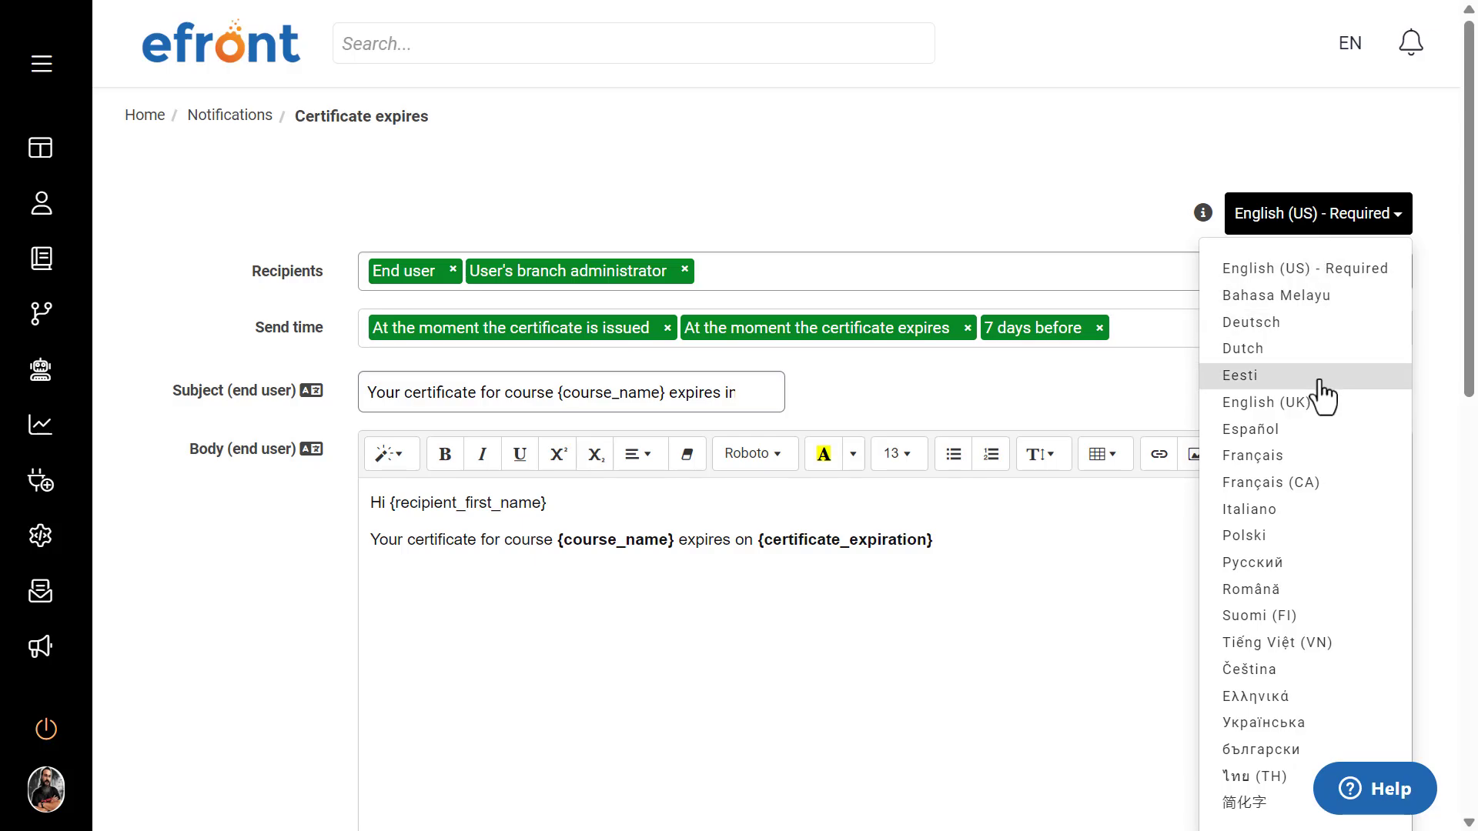
{"action": "left_click", "coordinate": [1309, 459]}
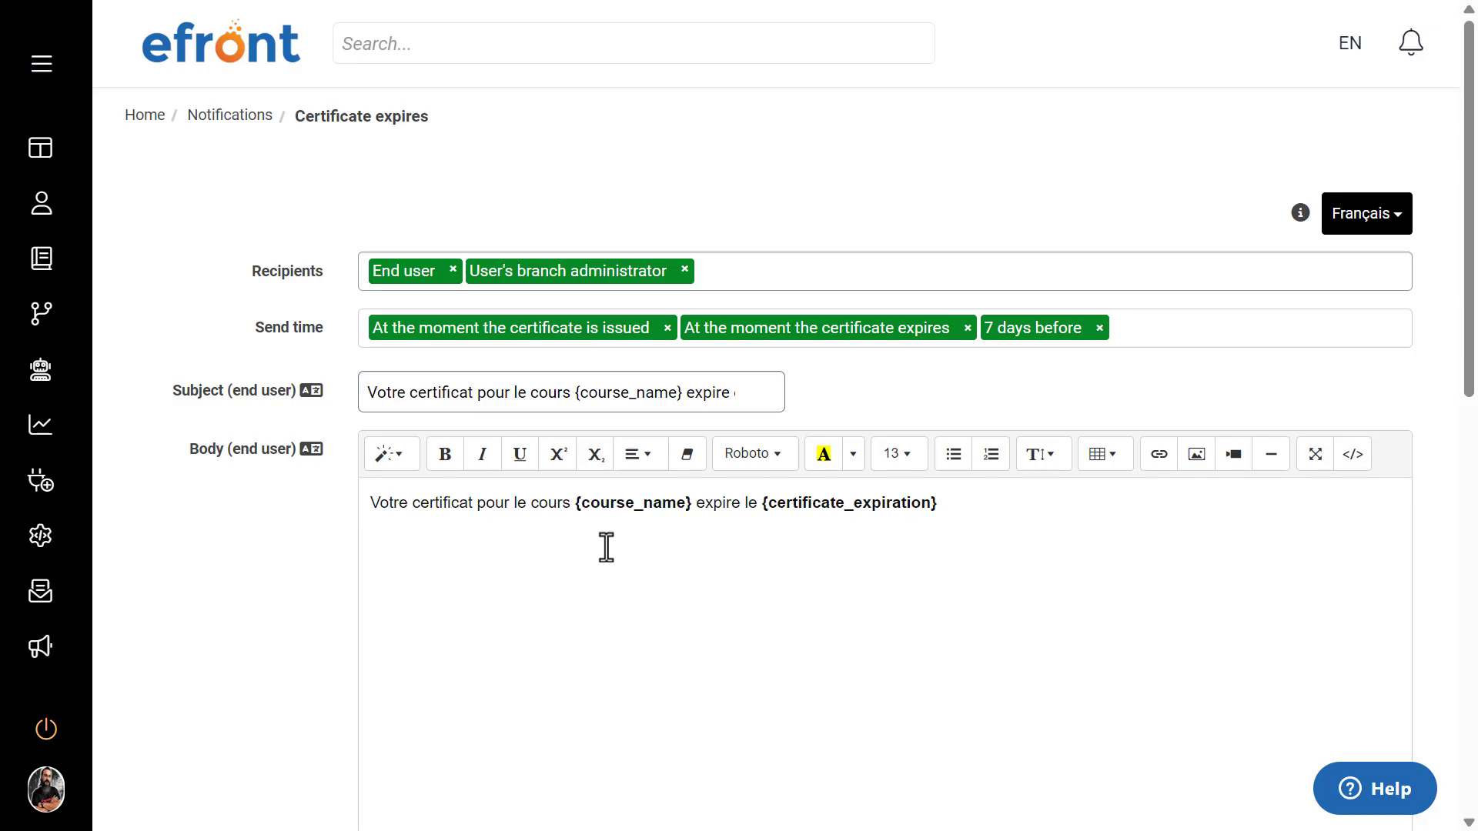
{"action": "left_click", "coordinate": [1335, 227]}
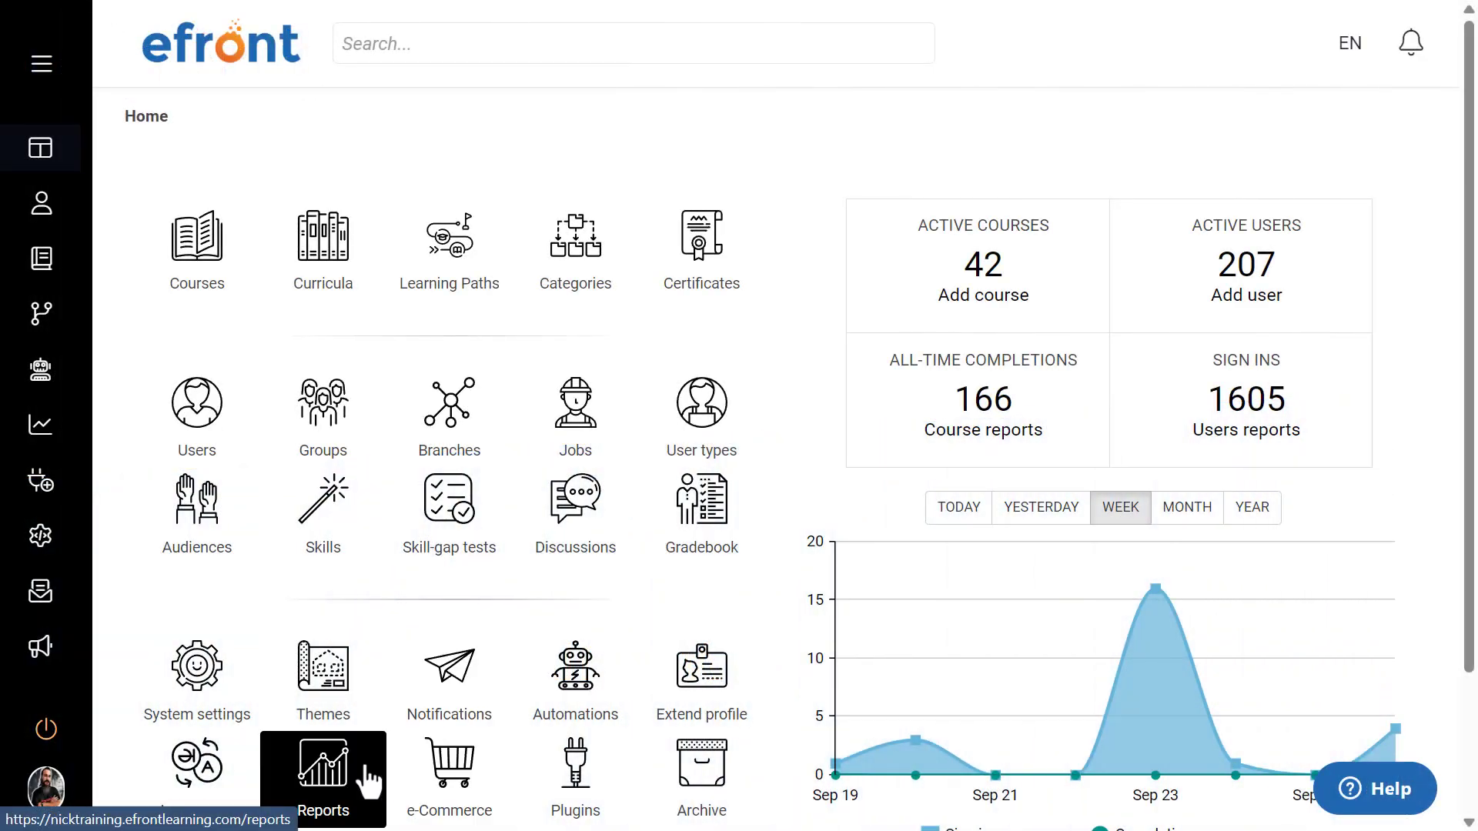
Step: Open the System report from the home dashboard's Reports and check its additional export options
{"action": "left_click", "coordinate": [368, 780]}
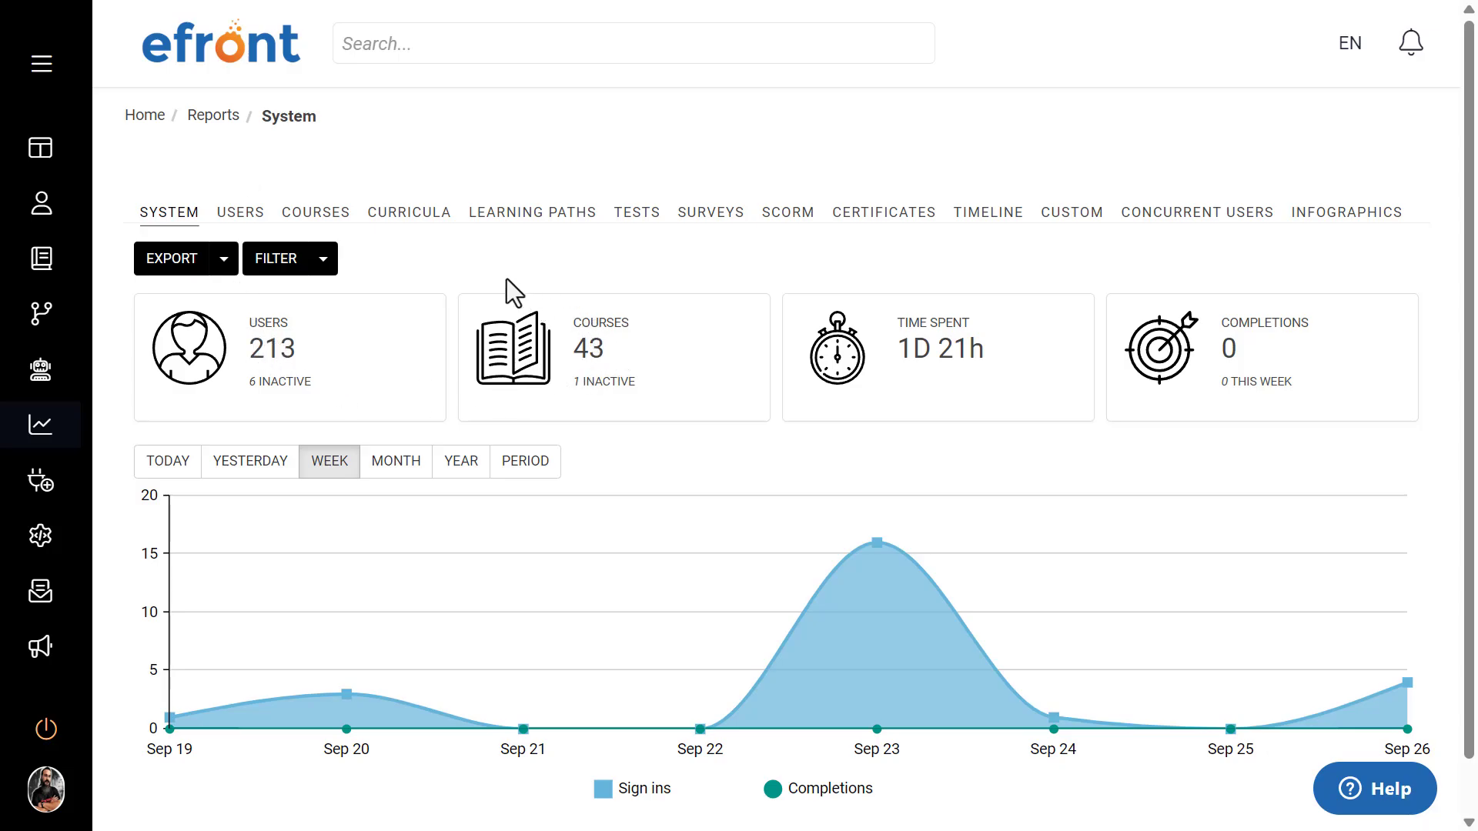
{"action": "left_click", "coordinate": [224, 262]}
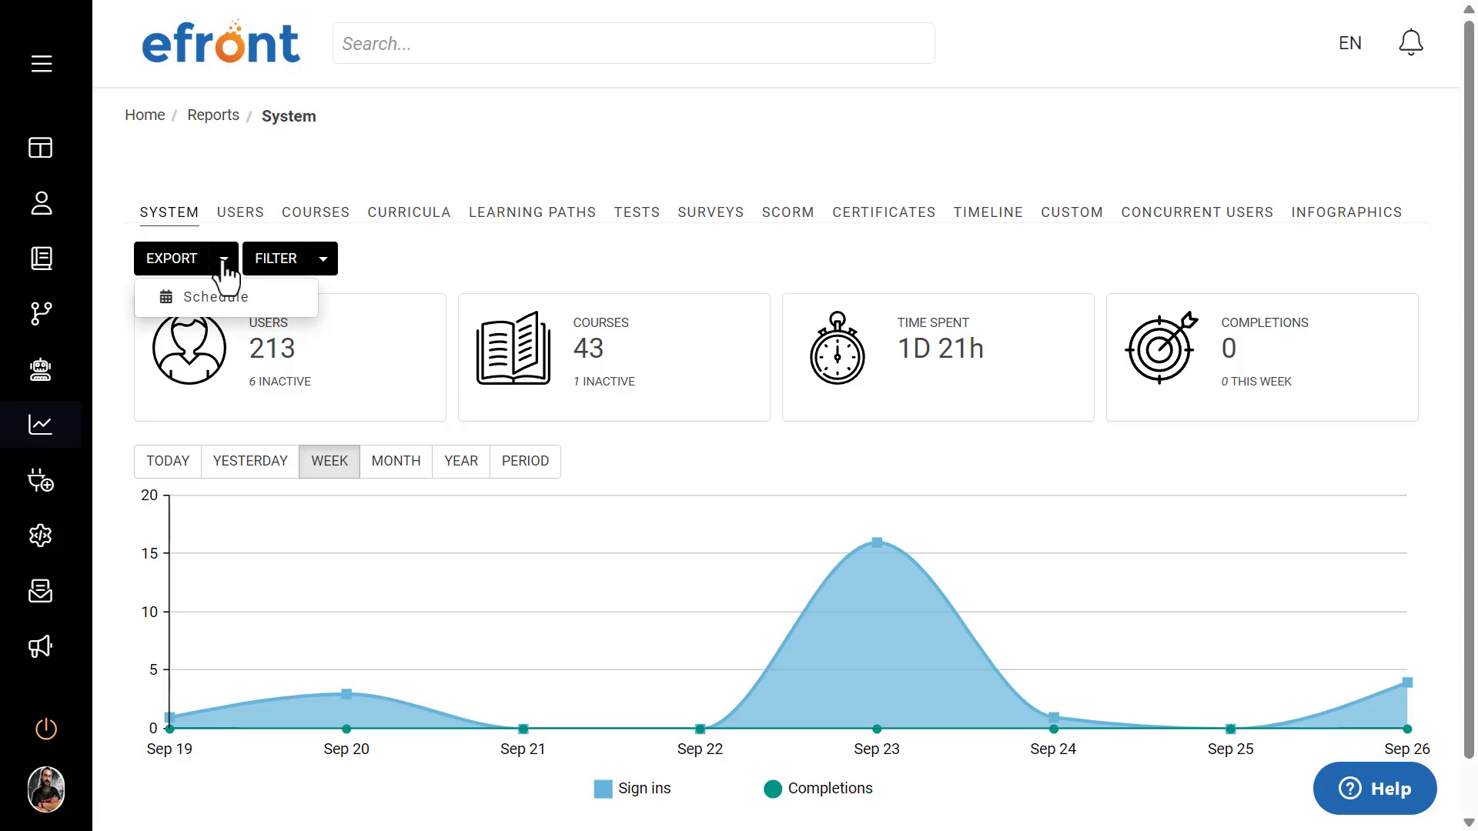
{"action": "left_click", "coordinate": [408, 263]}
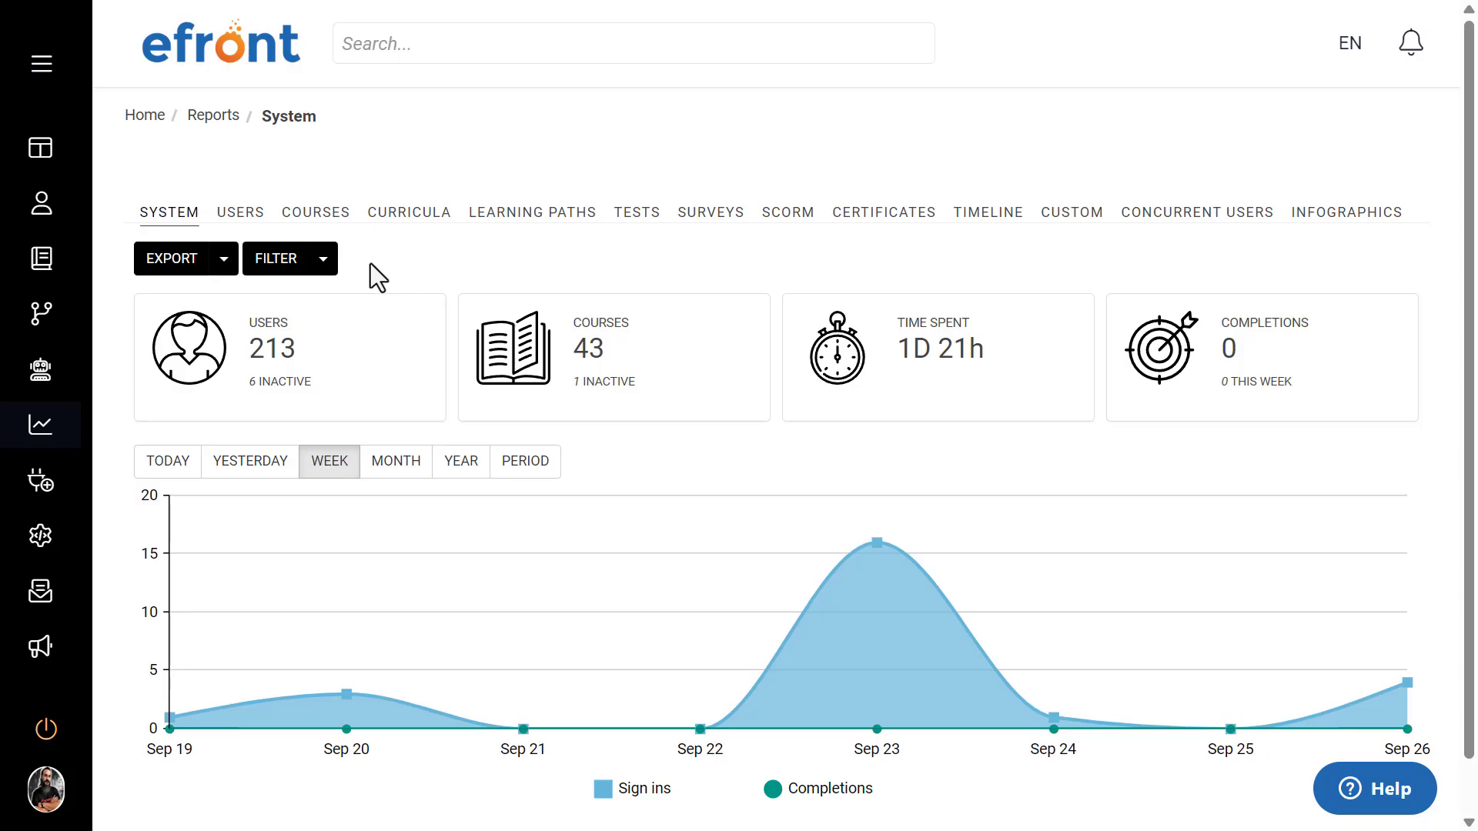
Step: Filter the System report by user type Learner and by the groups Continuous education 2022 and New Hires
{"action": "left_click", "coordinate": [273, 264]}
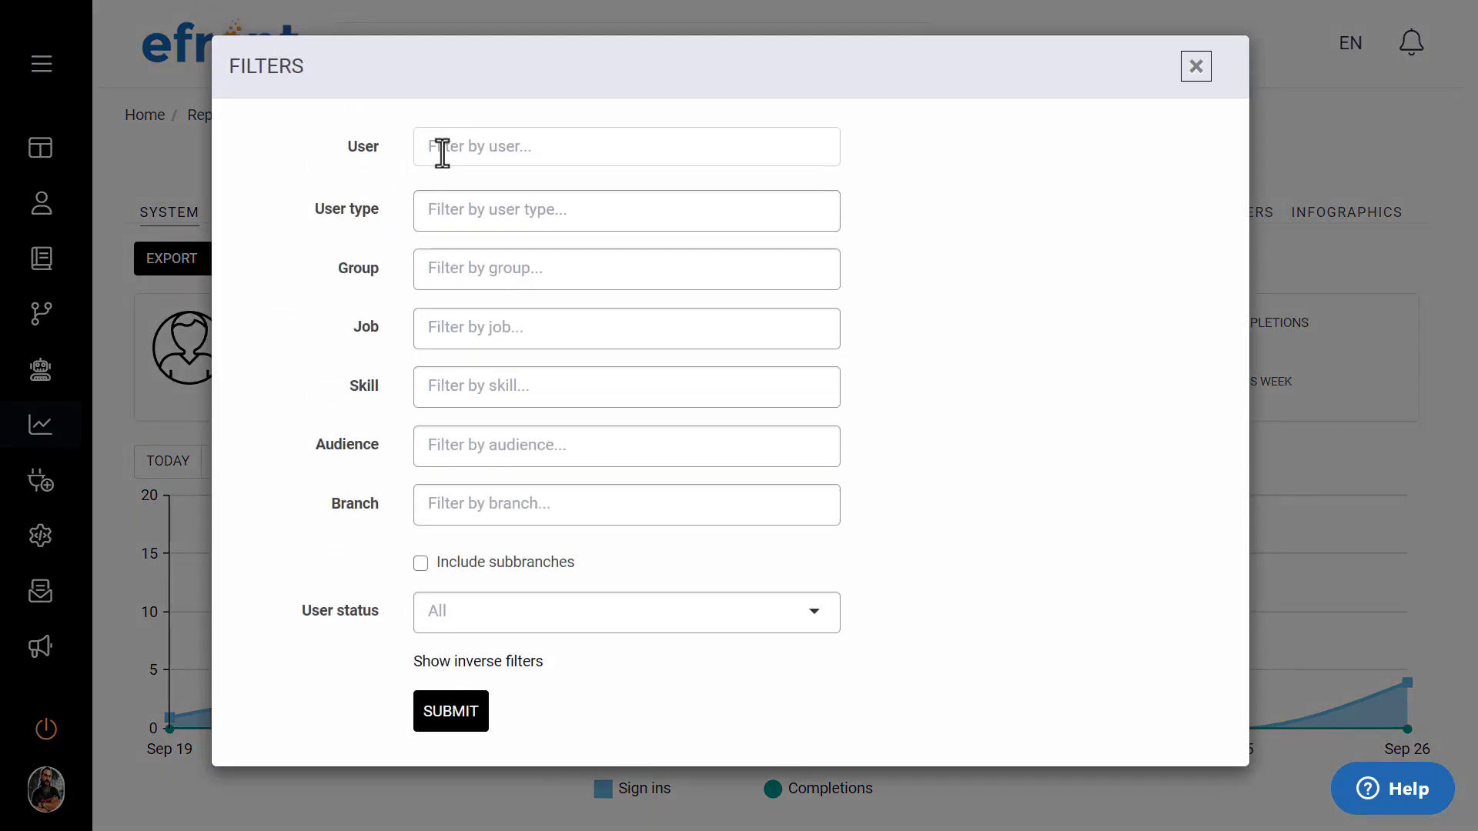
{"action": "left_click", "coordinate": [430, 215]}
{"action": "left_click", "coordinate": [467, 344]}
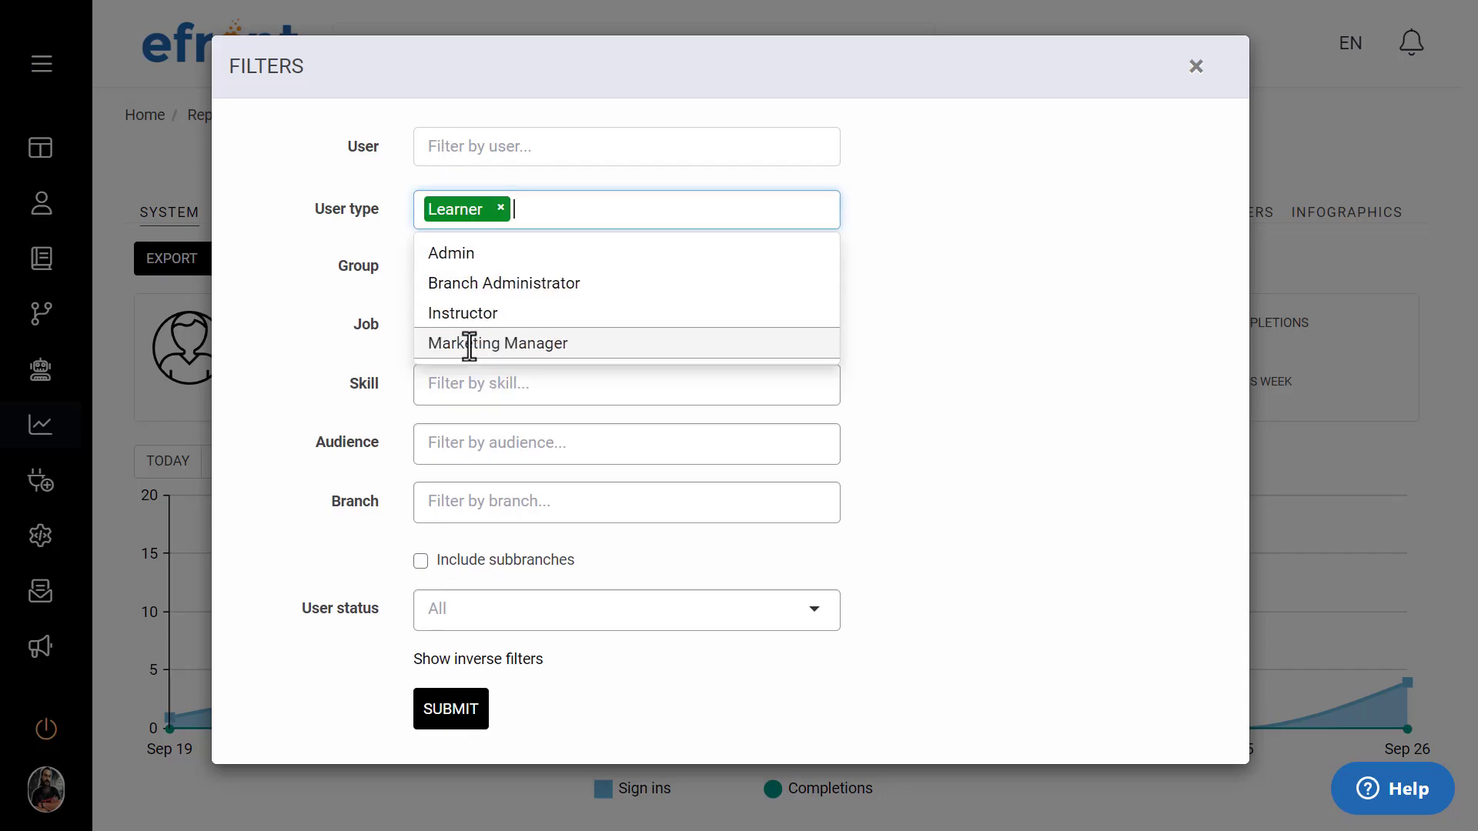
{"action": "left_click", "coordinate": [299, 166]}
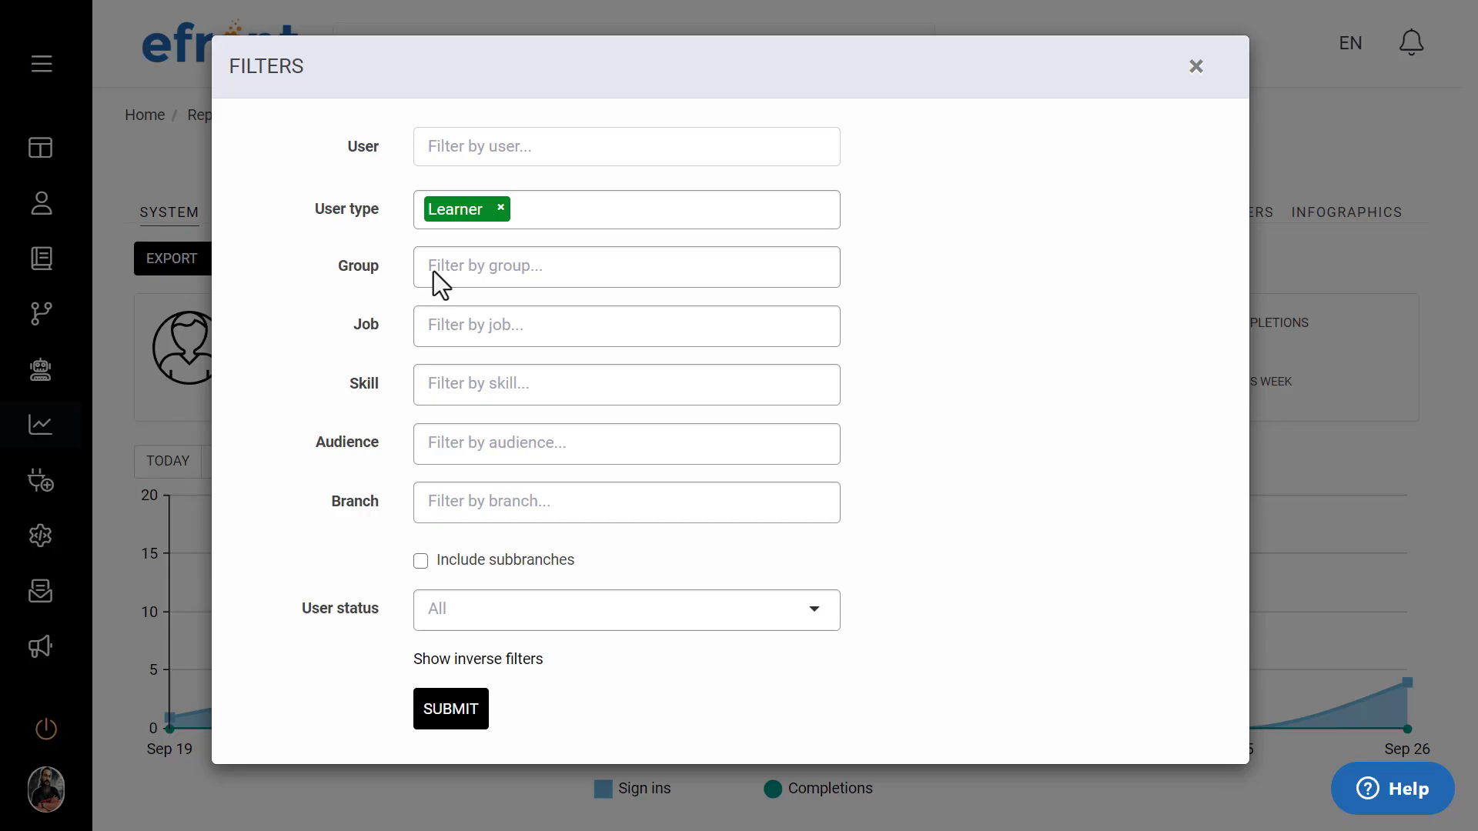
{"action": "left_click", "coordinate": [468, 271]}
{"action": "left_click", "coordinate": [482, 341]}
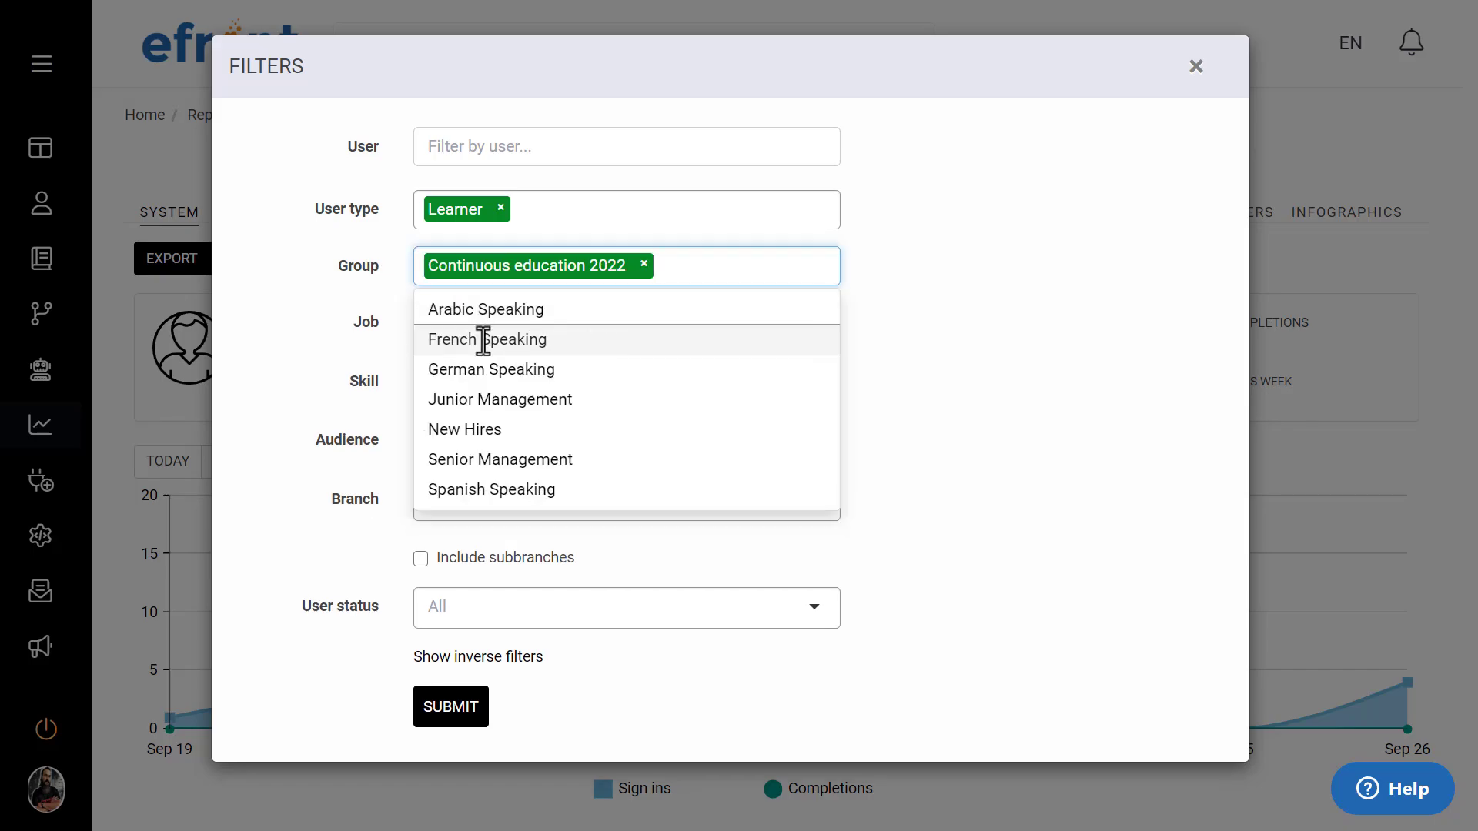
{"action": "left_click", "coordinate": [502, 427]}
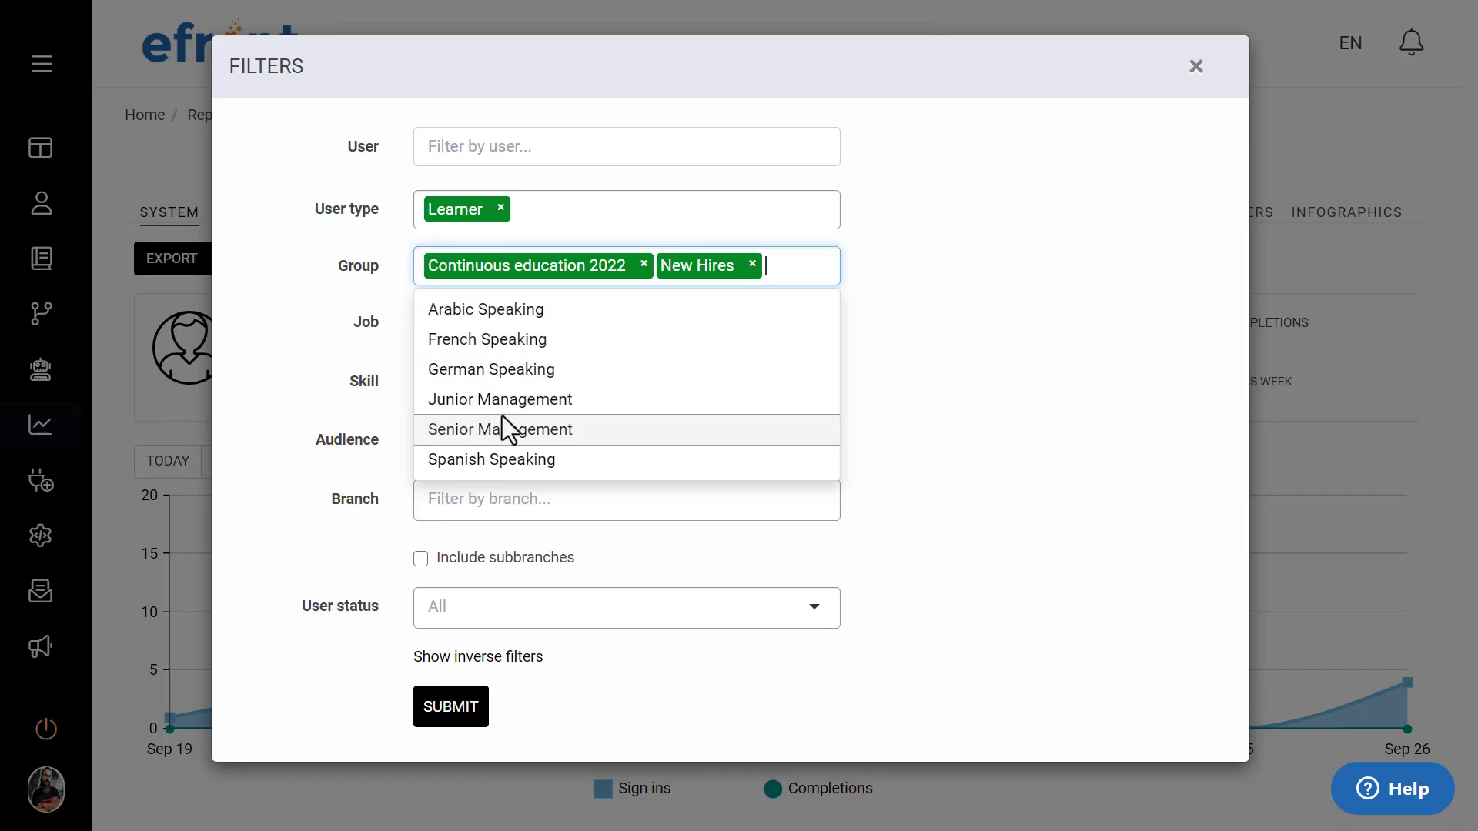
{"action": "left_click", "coordinate": [944, 286]}
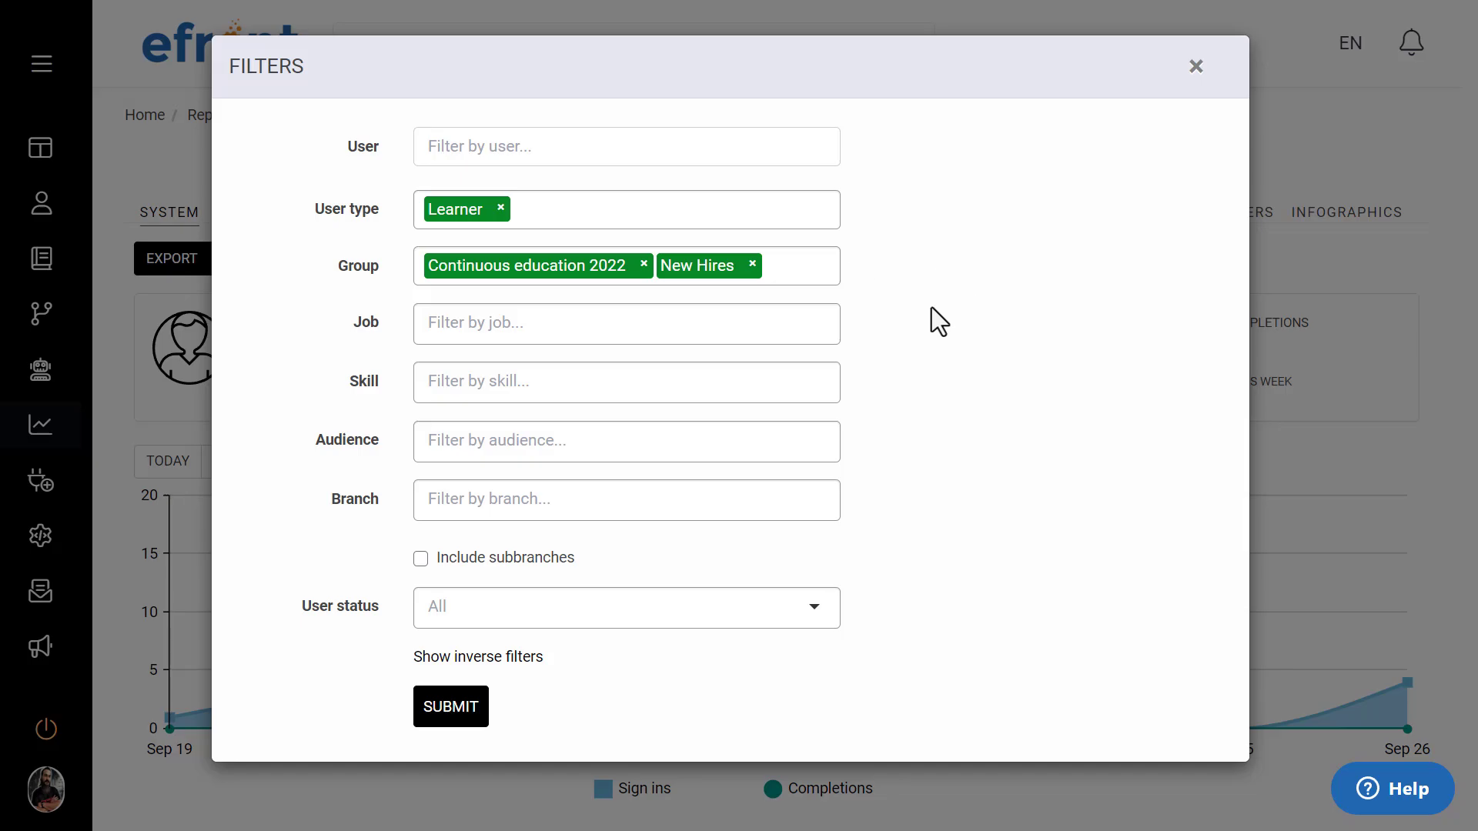
Step: Add the branch Corporate - Australia including its subbranches to the filter and apply it to the System report
{"action": "left_click", "coordinate": [631, 504]}
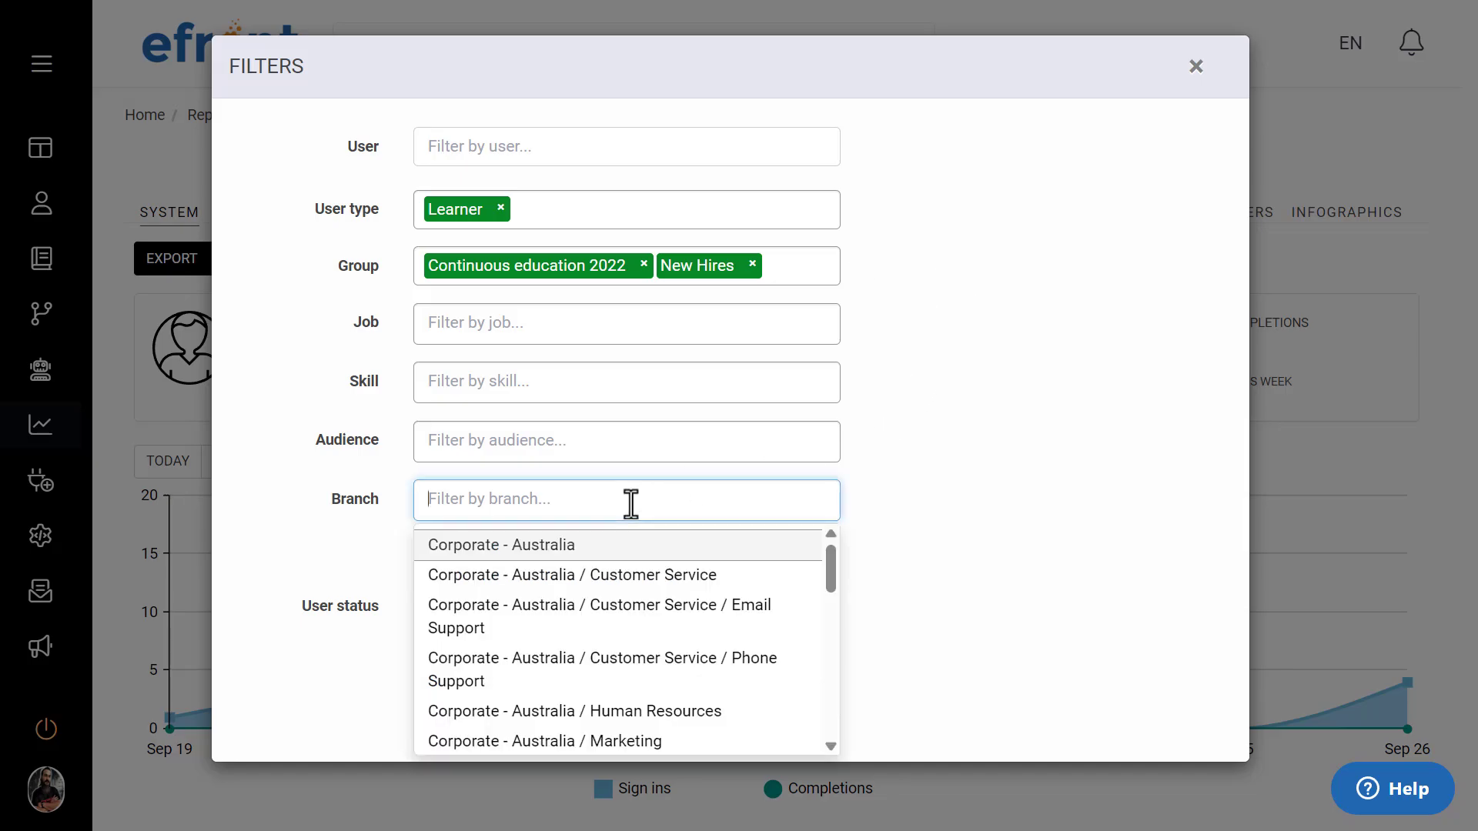
{"action": "left_click", "coordinate": [547, 545]}
{"action": "left_click", "coordinate": [894, 468]}
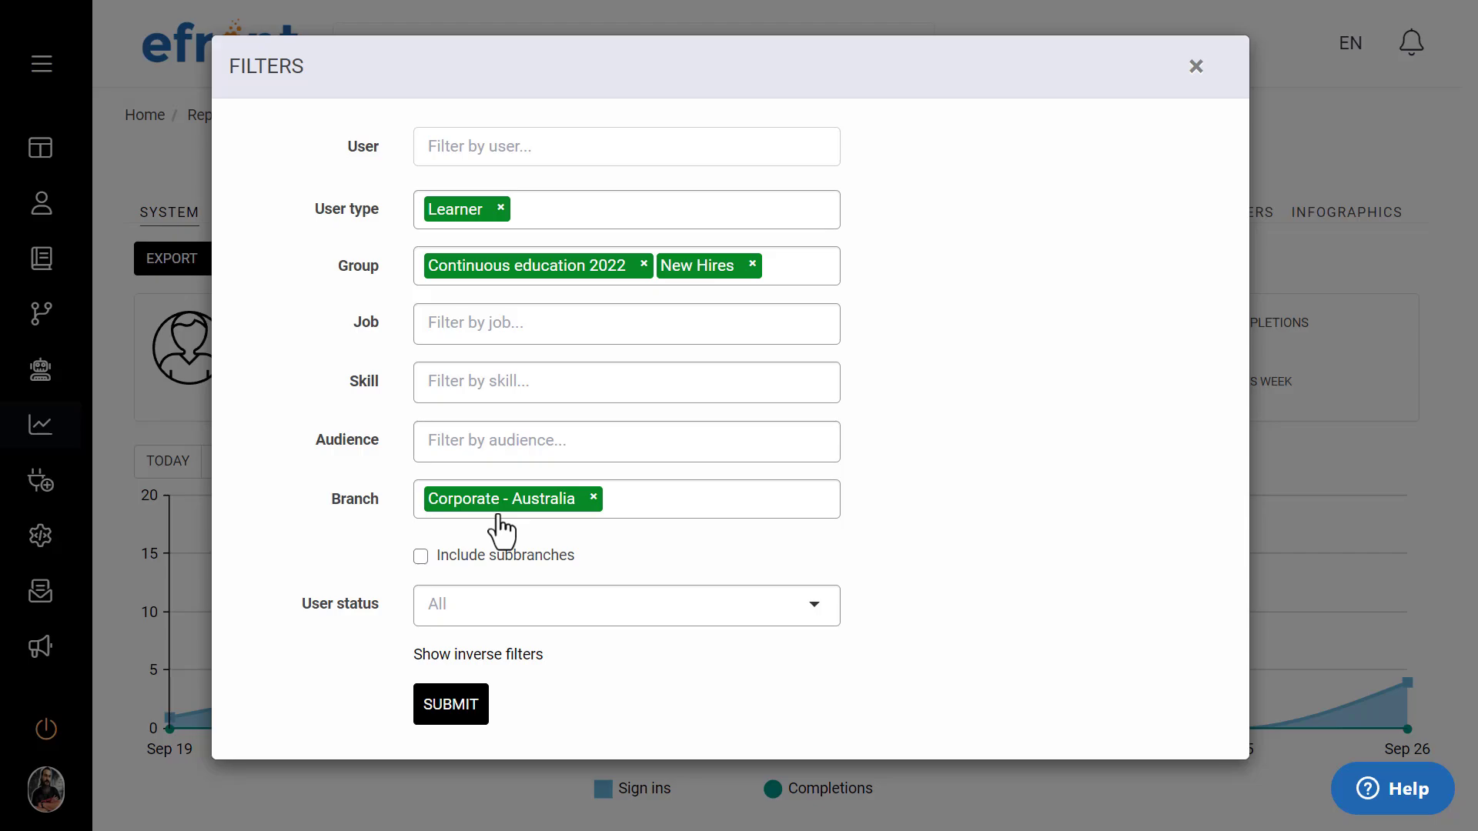
{"action": "left_click", "coordinate": [428, 562]}
{"action": "left_click", "coordinate": [445, 705]}
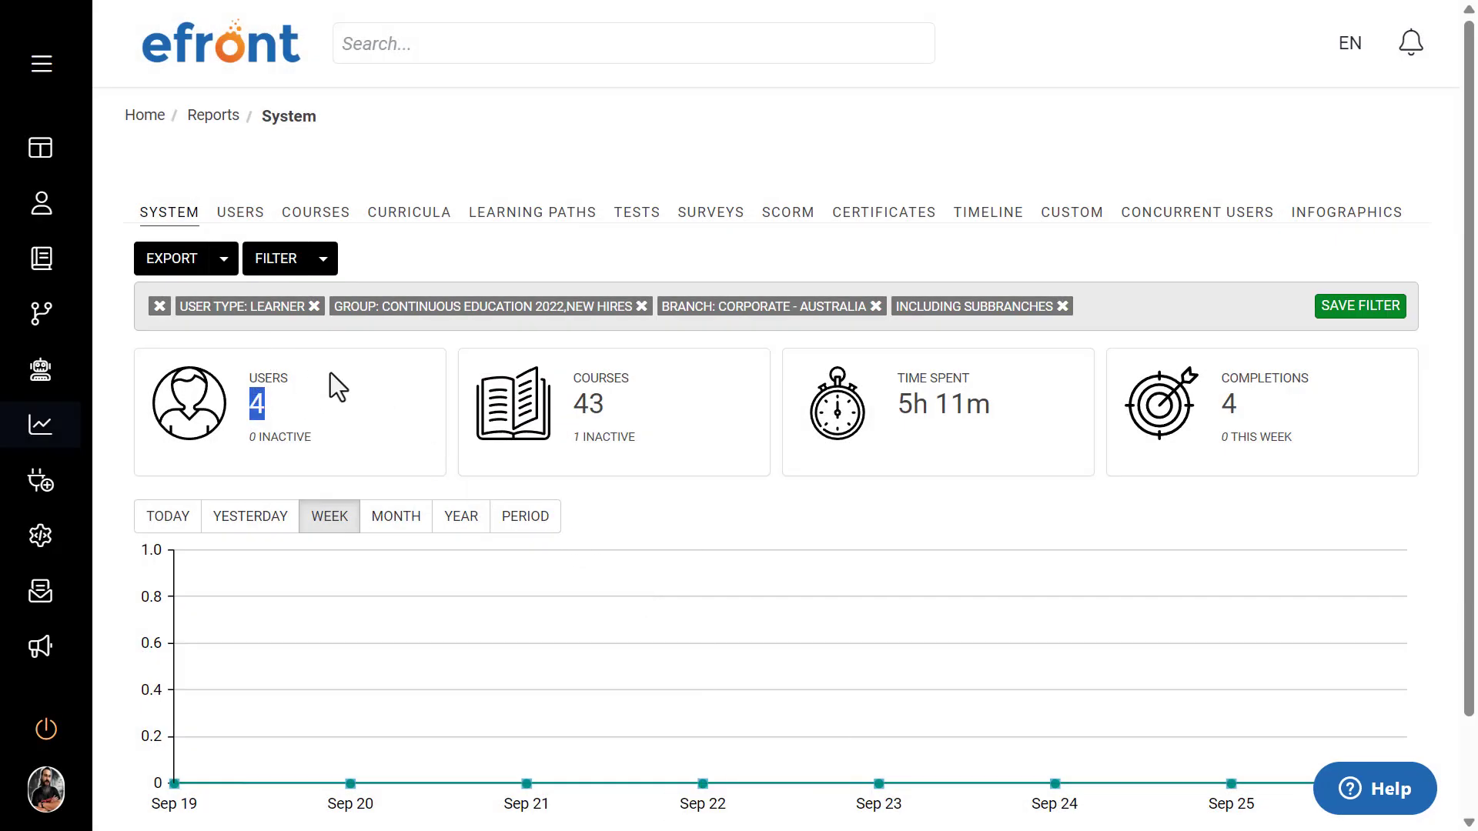
{"action": "left_click", "coordinate": [290, 343]}
Step: Check the option to save the current filter under a name, and view the list of saved filters
{"action": "left_click", "coordinate": [1325, 307]}
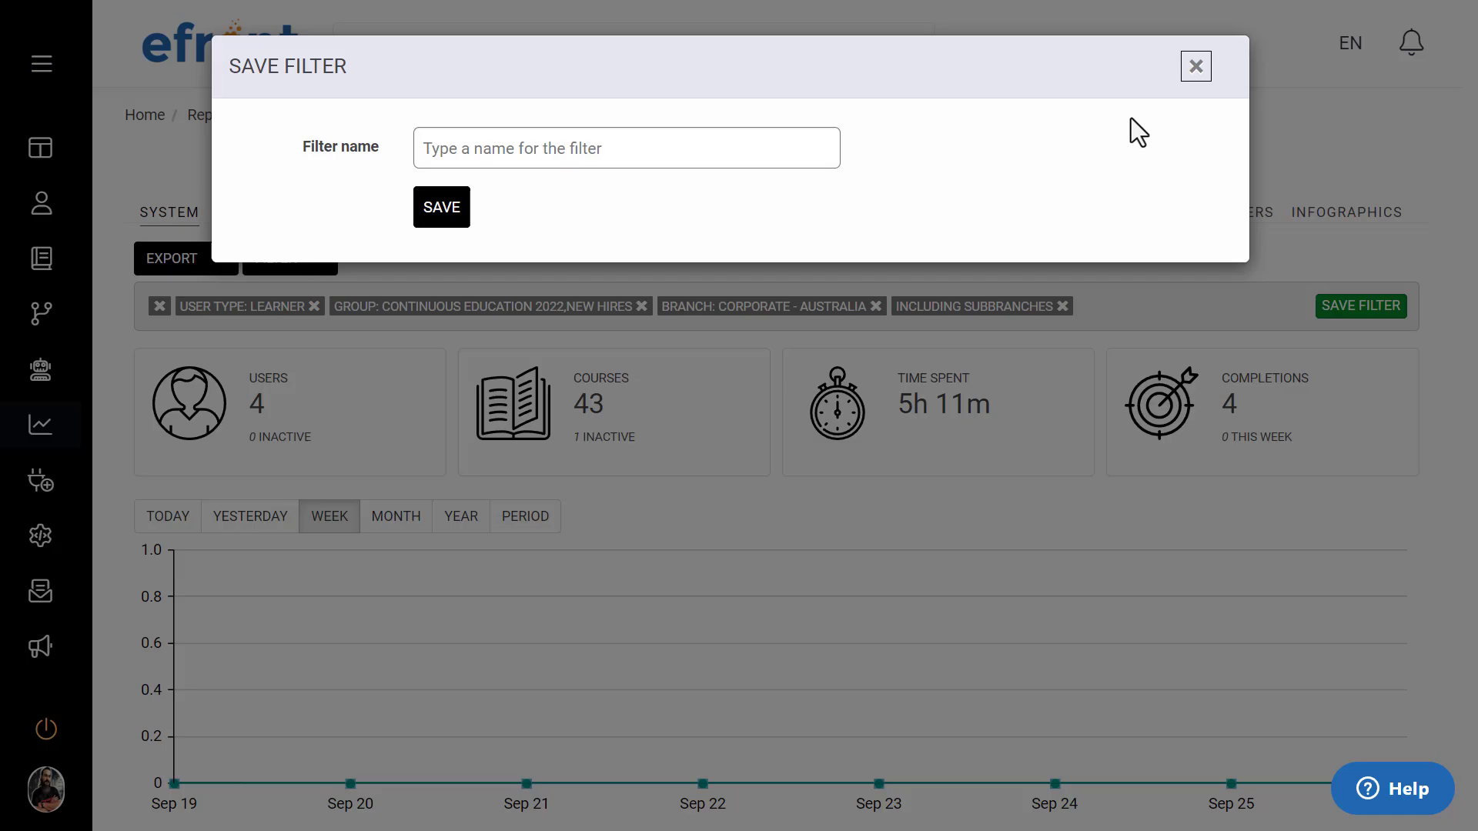
{"action": "left_click", "coordinate": [1195, 67]}
{"action": "left_click", "coordinate": [324, 262]}
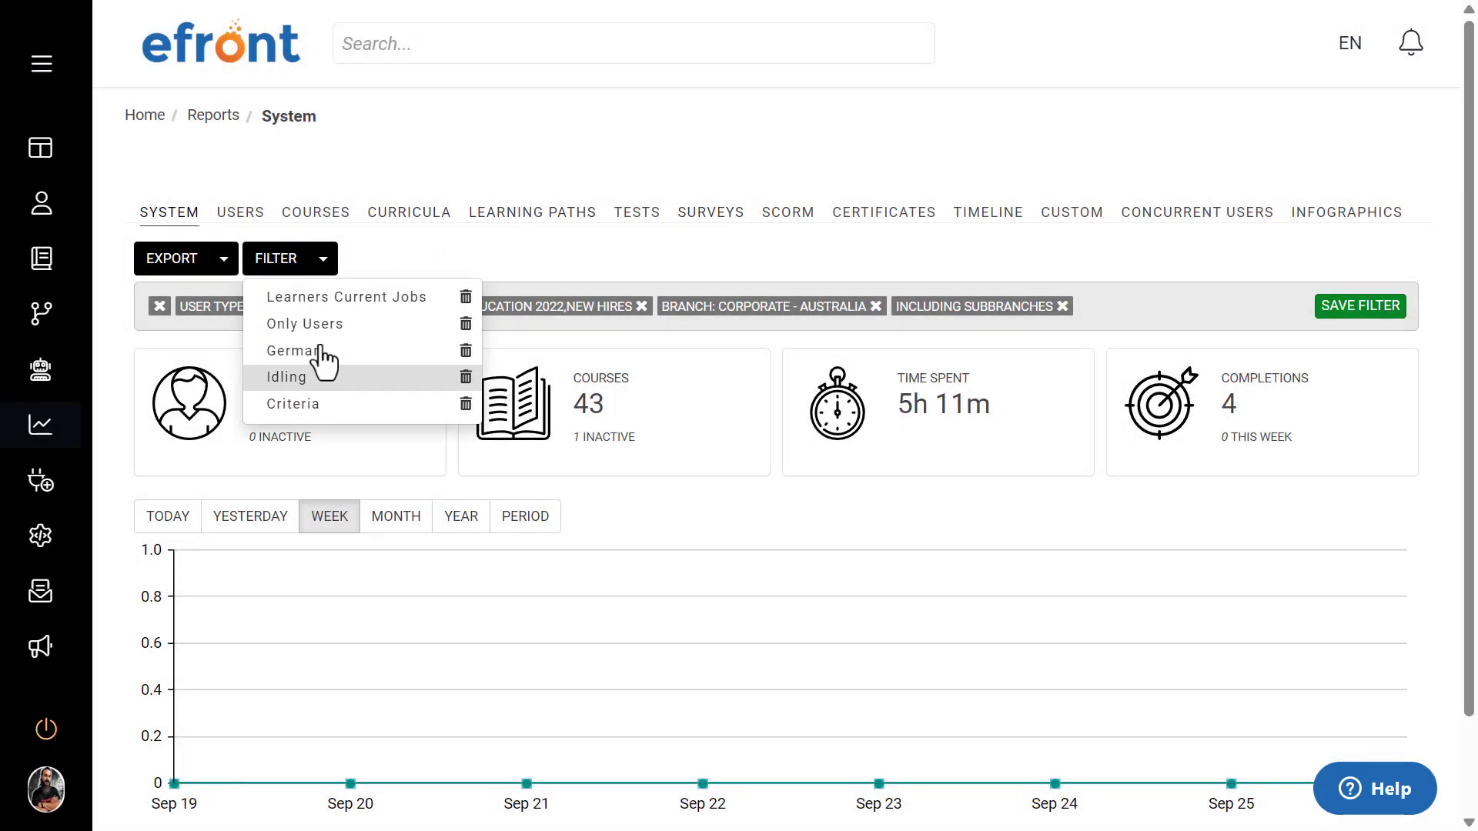
{"action": "left_click", "coordinate": [383, 257]}
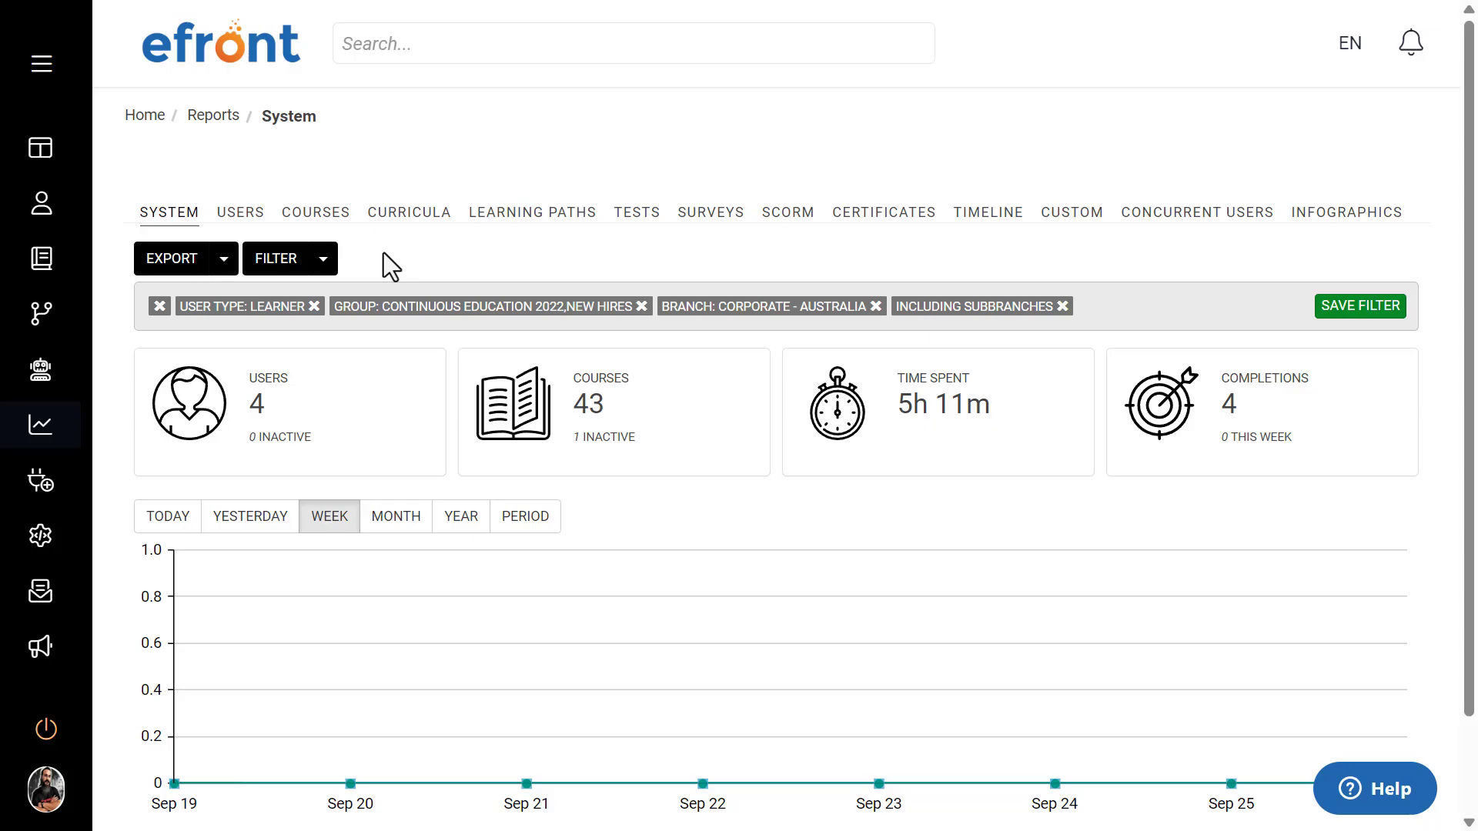
Step: Compare the filtered Users and Courses reports, returning to the Users report
{"action": "left_click", "coordinate": [254, 224]}
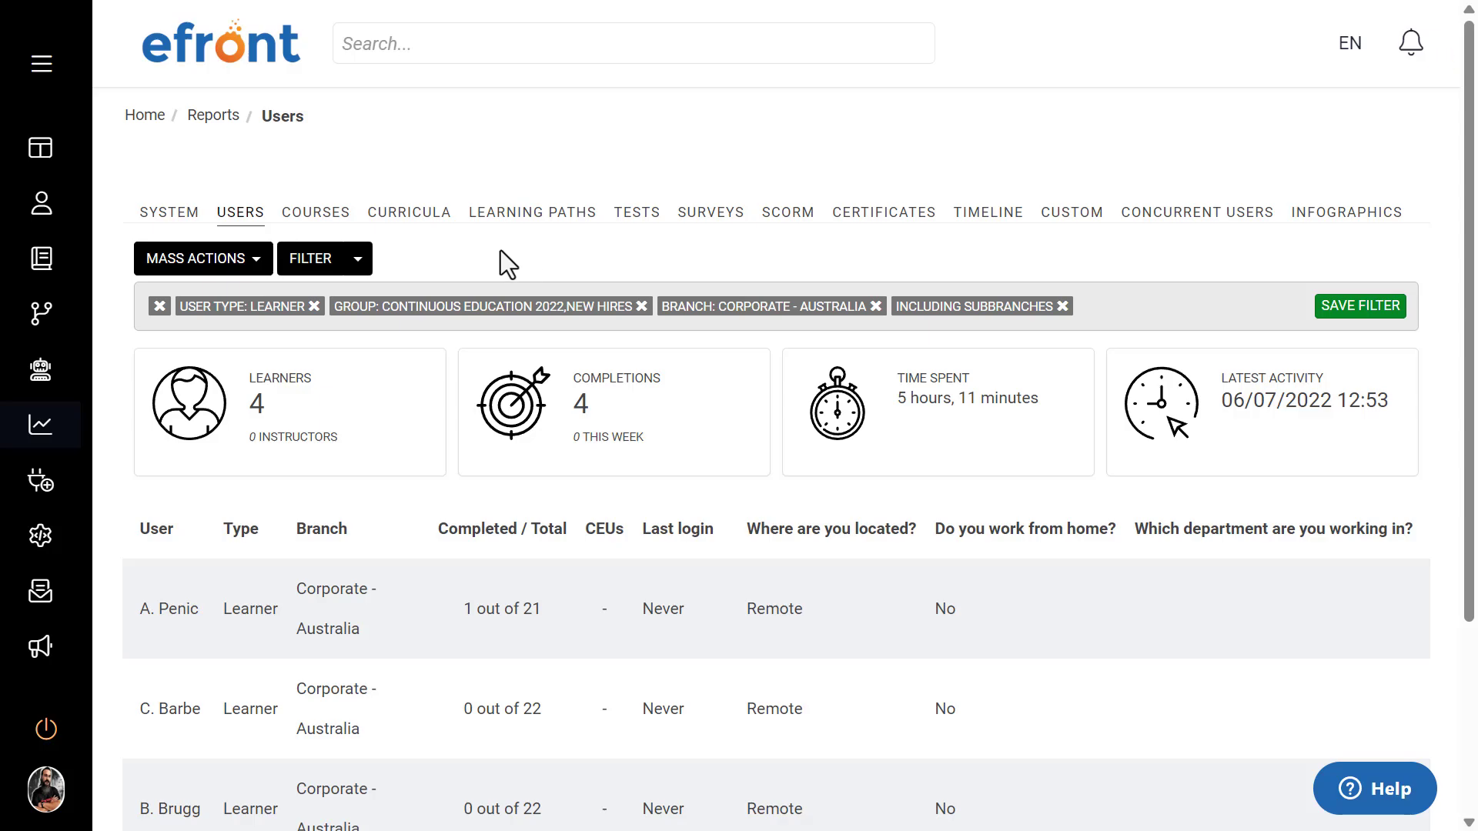
{"action": "left_click", "coordinate": [331, 215]}
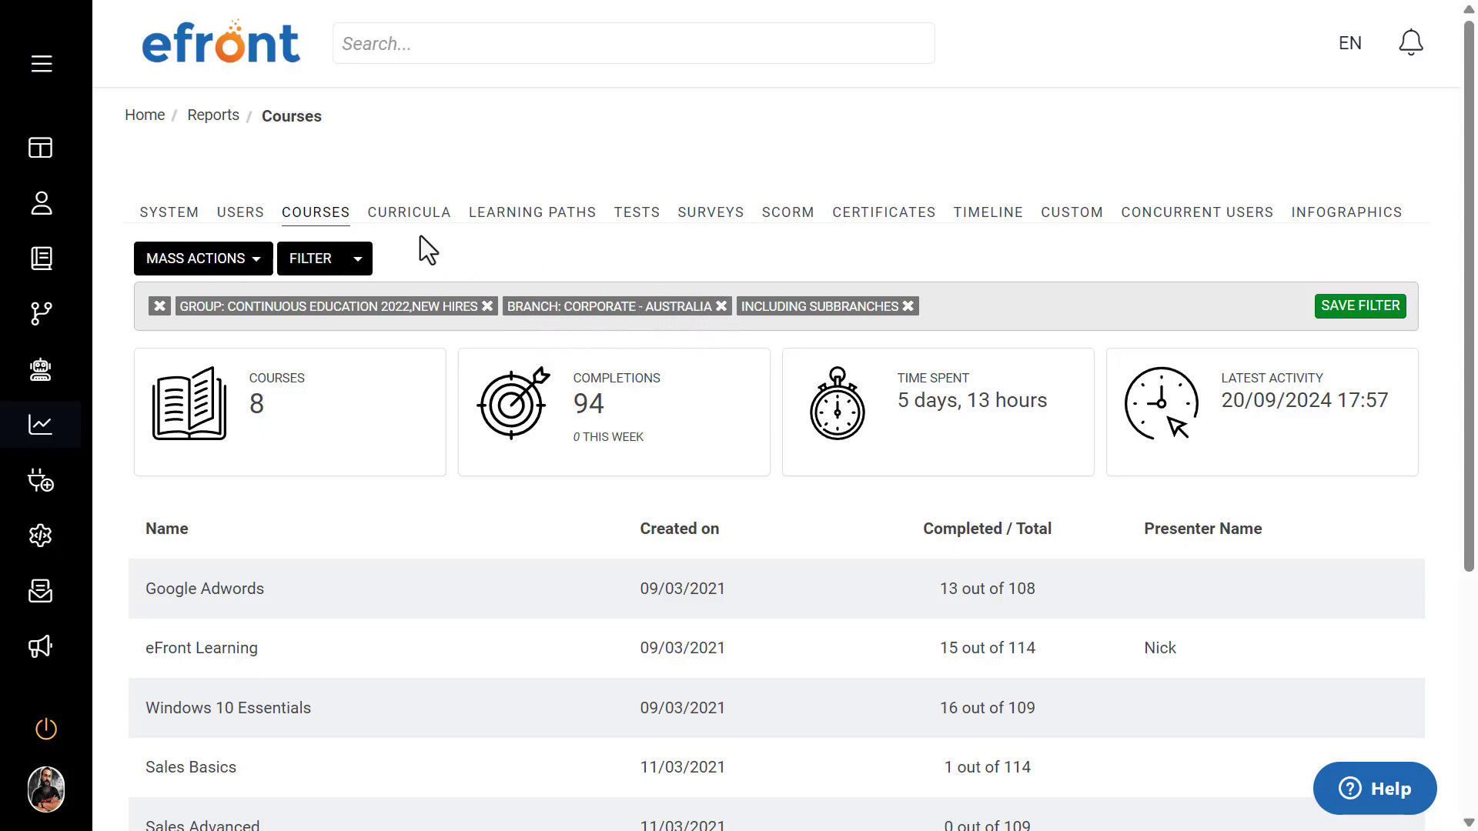
{"action": "left_click", "coordinate": [245, 227]}
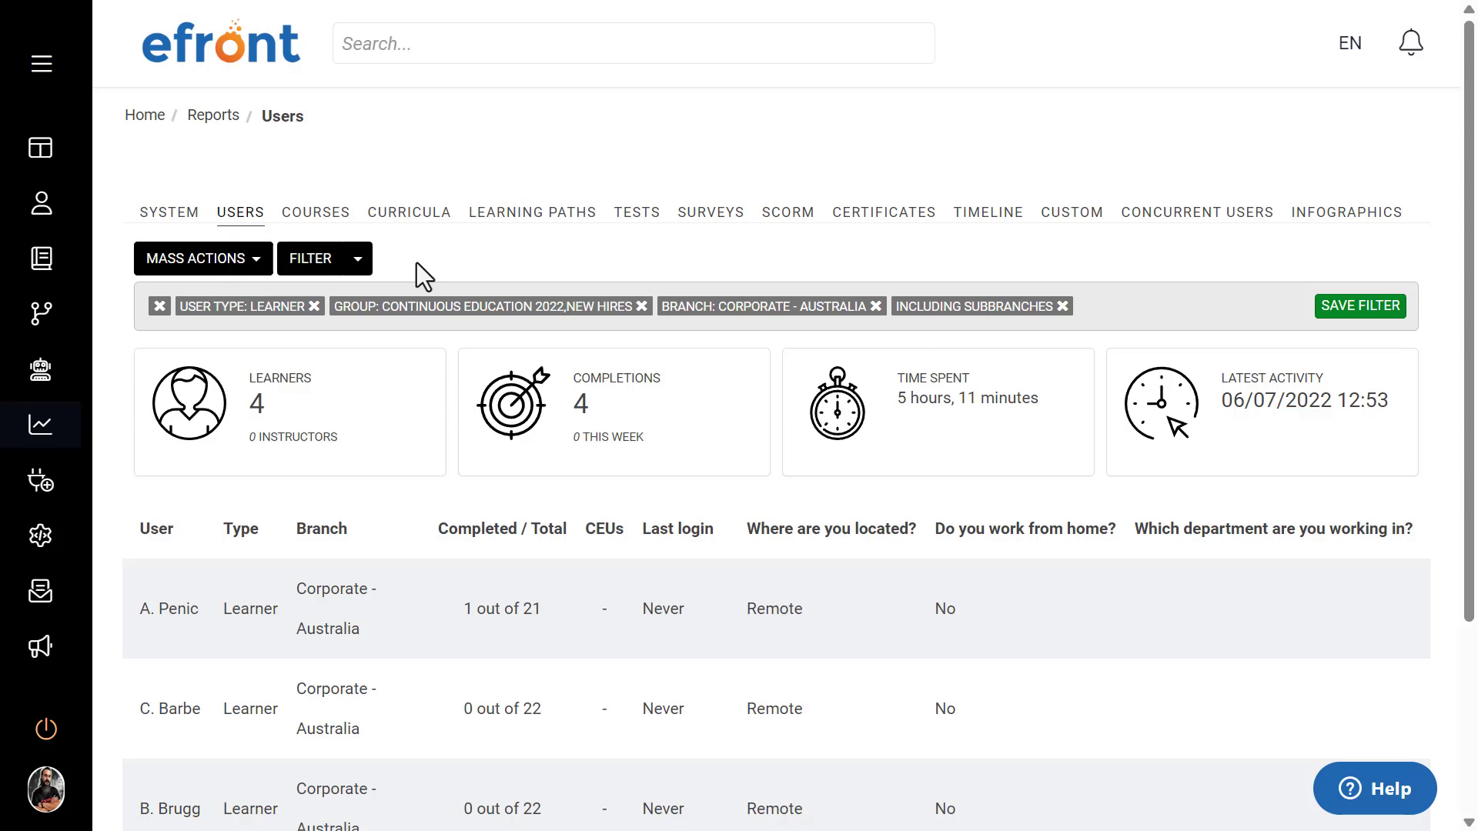
Step: Check the Users report's saved filters and look through the list of filtered users
{"action": "left_click", "coordinate": [359, 260]}
{"action": "left_click", "coordinate": [365, 269]}
{"action": "scroll", "coordinate": [459, 256], "scroll_direction": "down", "scroll_amount": 5}
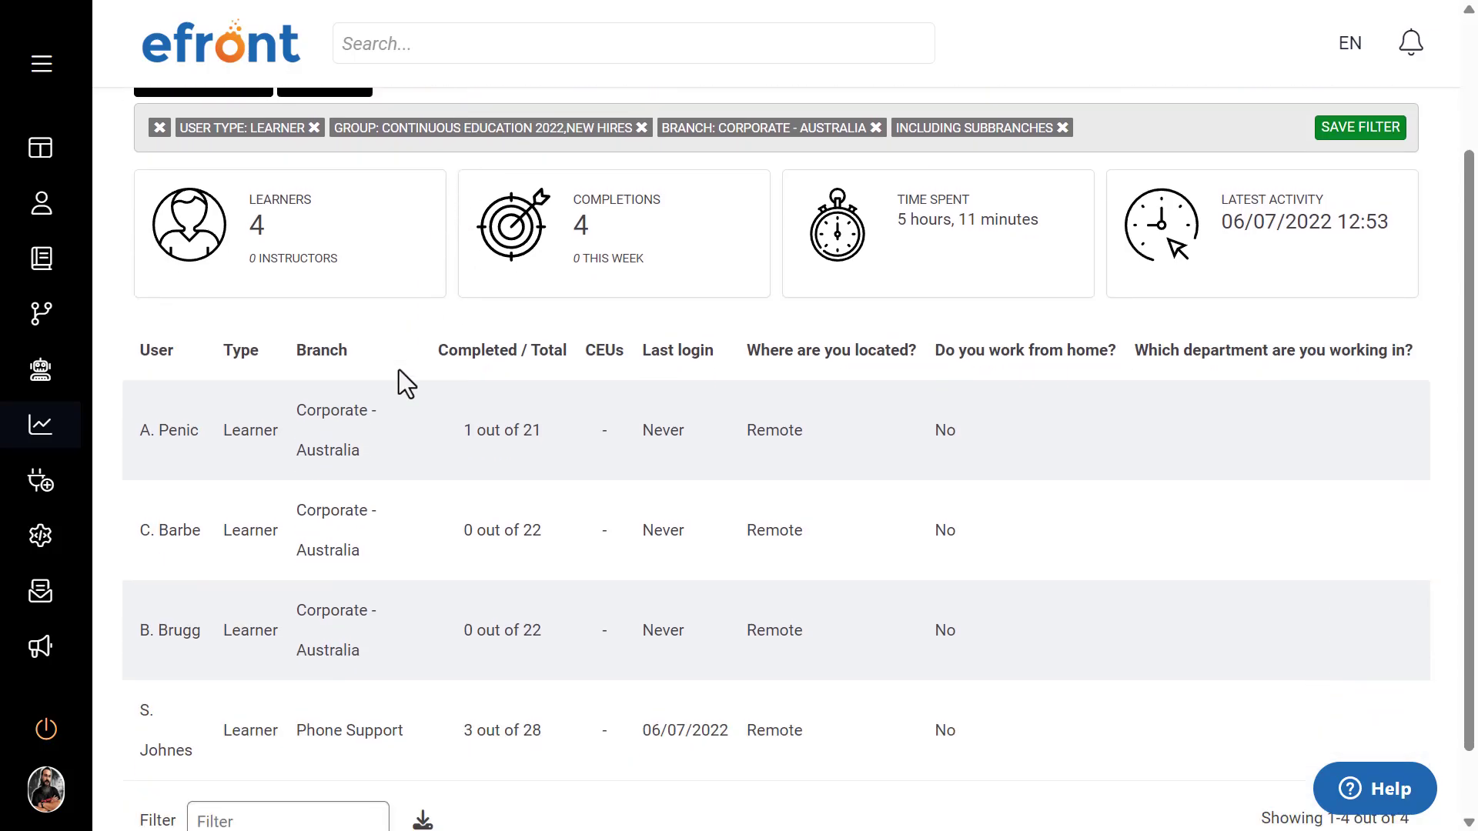
{"action": "scroll", "coordinate": [399, 370], "scroll_direction": "up", "scroll_amount": 1}
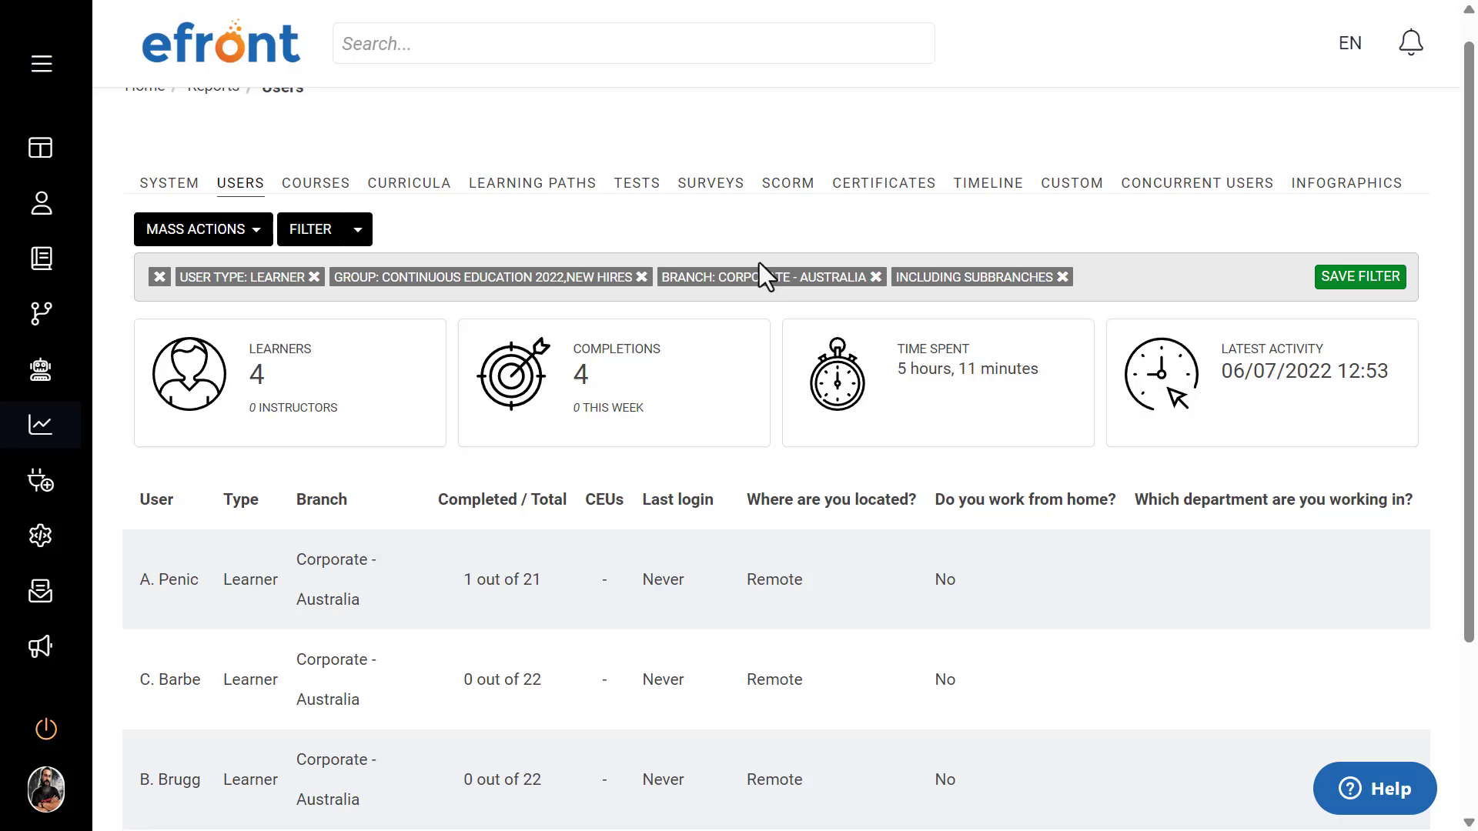
Step: Examine the learner count and the mass actions available for the filtered users
{"action": "double_click", "coordinate": [258, 376]}
{"action": "left_click", "coordinate": [399, 223]}
{"action": "left_click", "coordinate": [228, 245]}
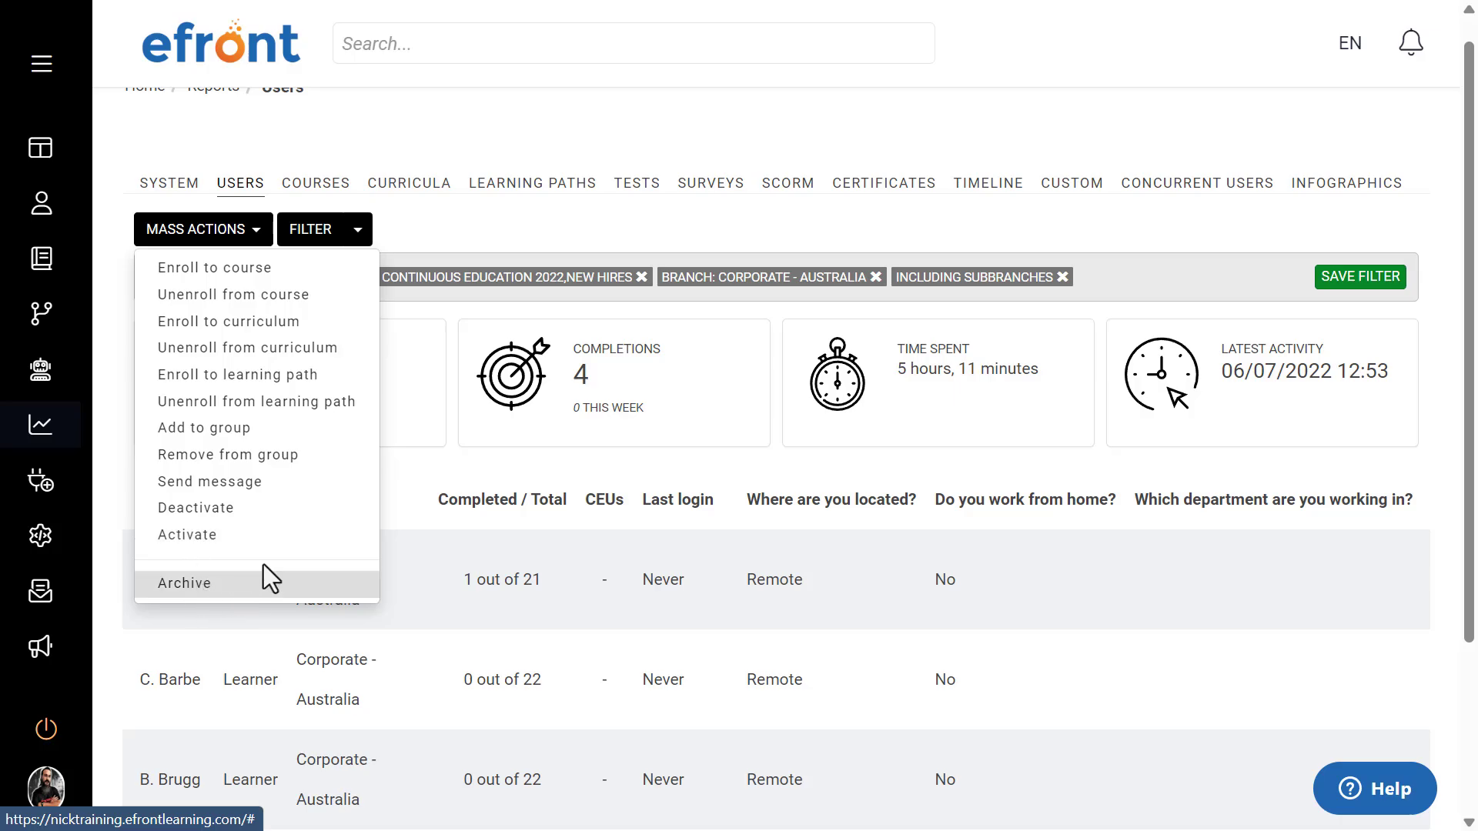
{"action": "left_click", "coordinate": [501, 246]}
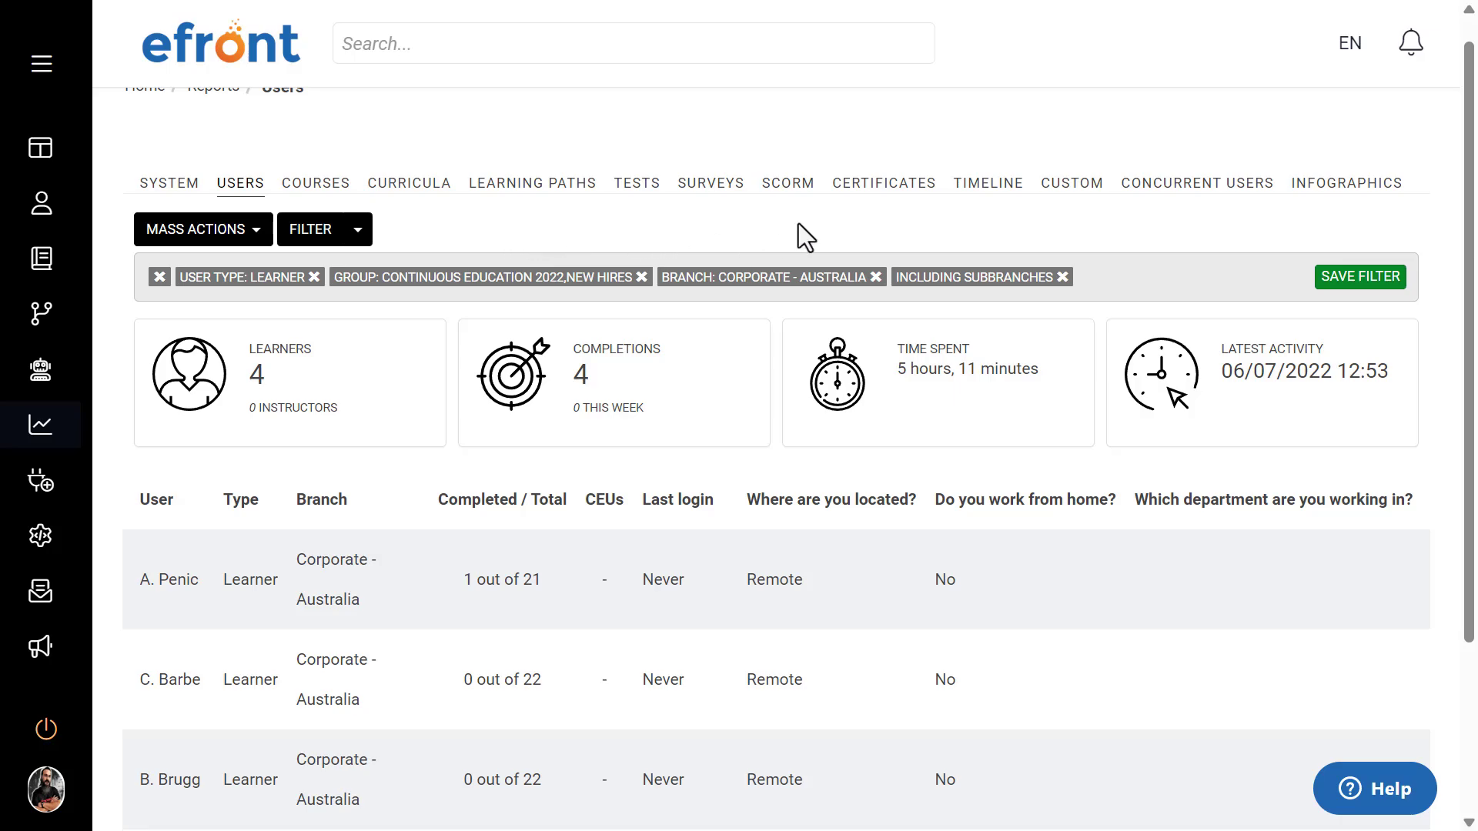
Step: Create a new custom report and title it with the presenter's first name in the possessive followed by "report"
{"action": "left_click", "coordinate": [1064, 188]}
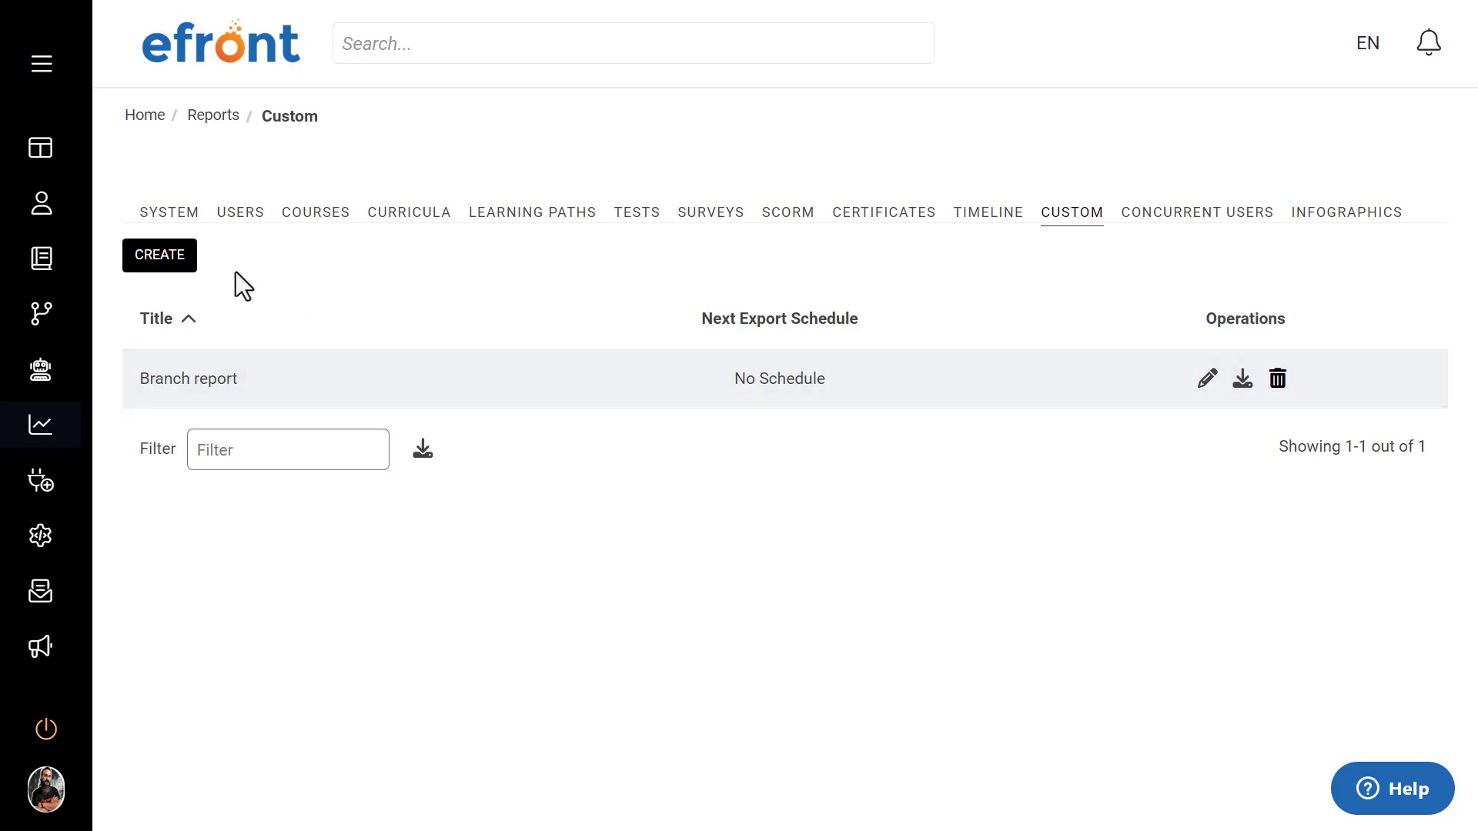
{"action": "left_click", "coordinate": [180, 264]}
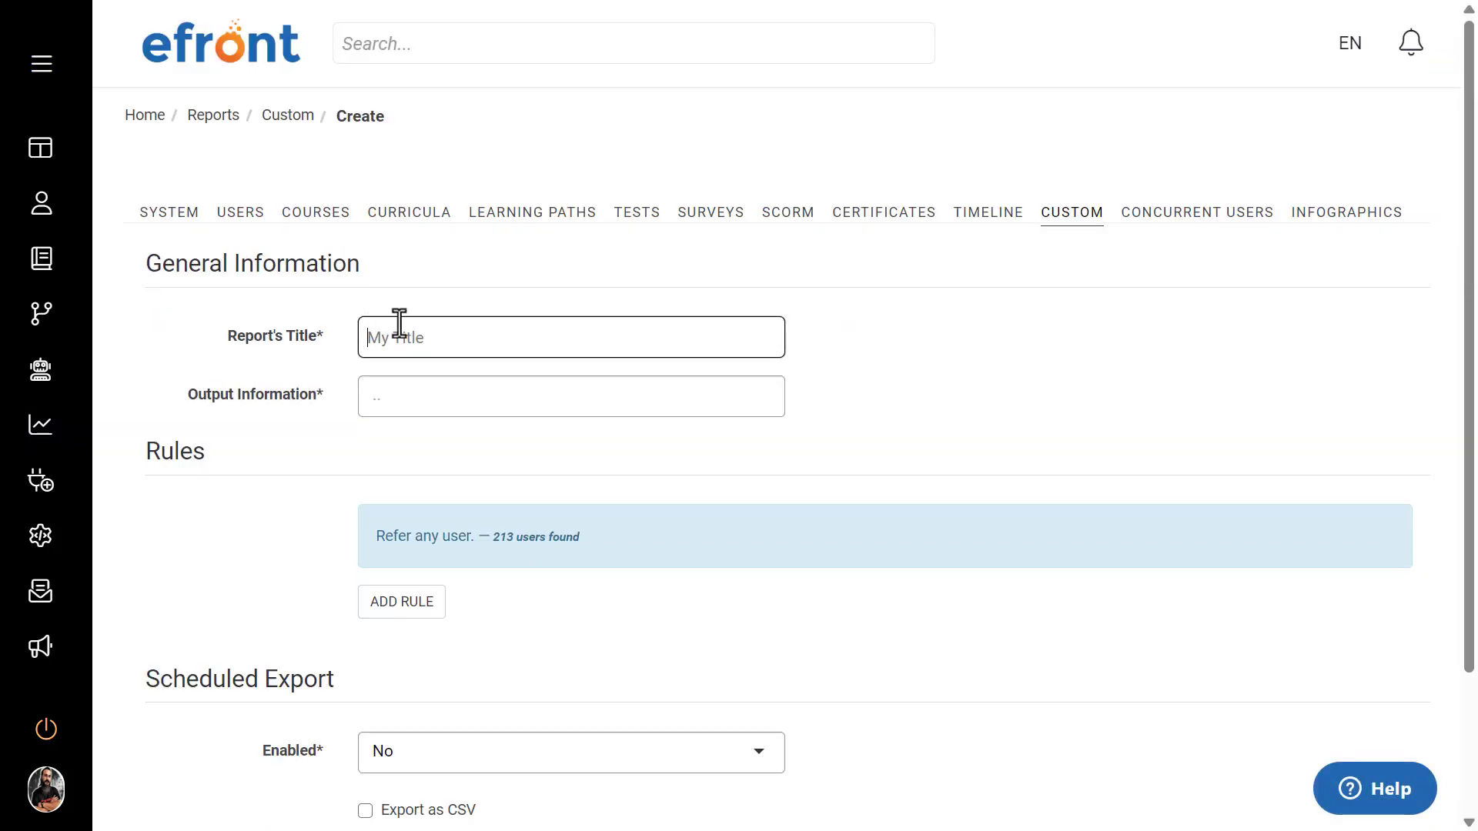
{"action": "type", "text": "Nick's report"}
{"action": "left_click_drag", "start_coordinate": [330, 396], "coordinate": [185, 392]}
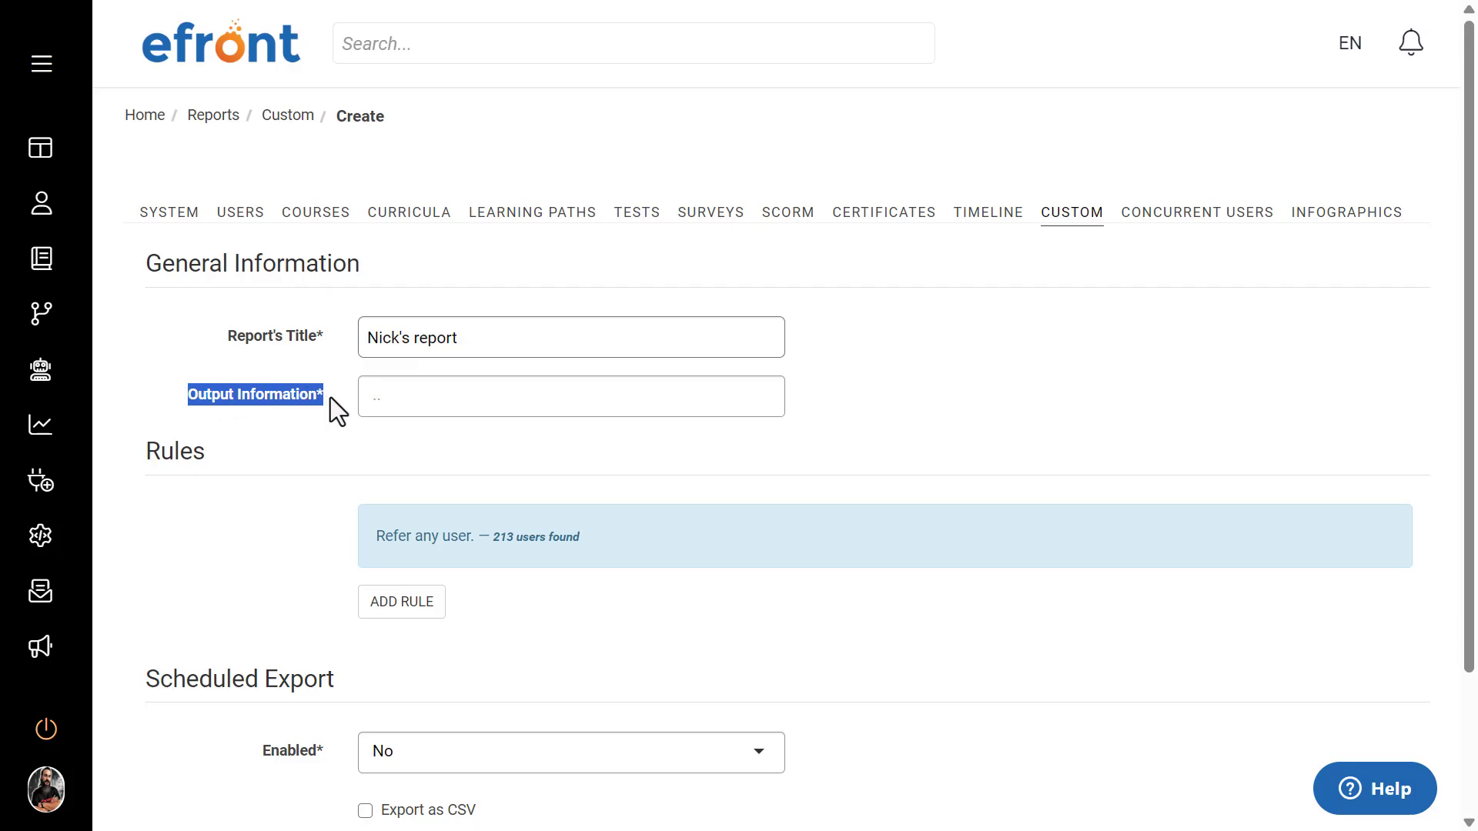
Step: Add Name, Surname and Groups to the custom report's output information
{"action": "left_click", "coordinate": [362, 404]}
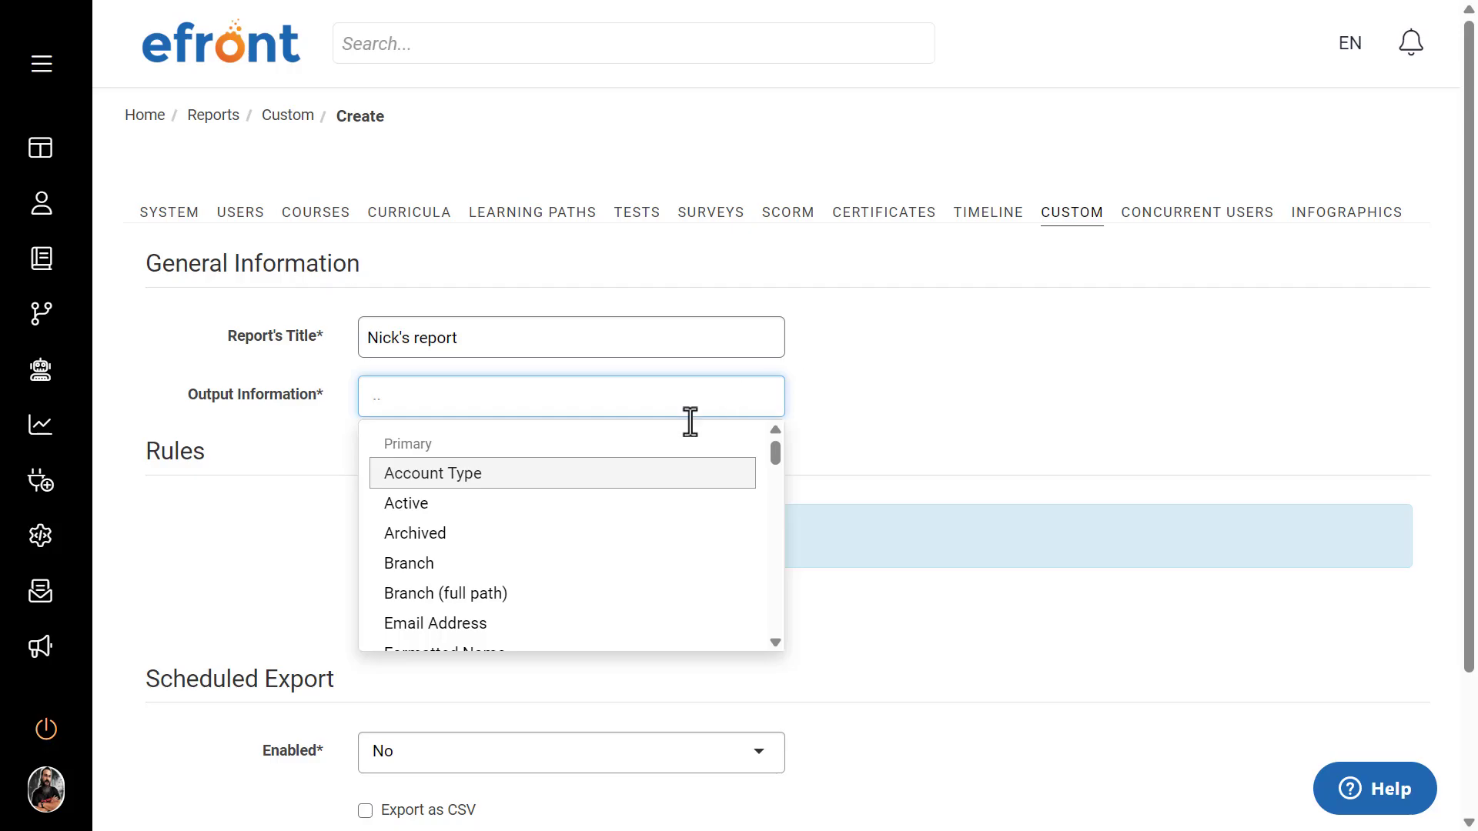
{"action": "scroll", "coordinate": [593, 485], "scroll_direction": "down", "scroll_amount": 4}
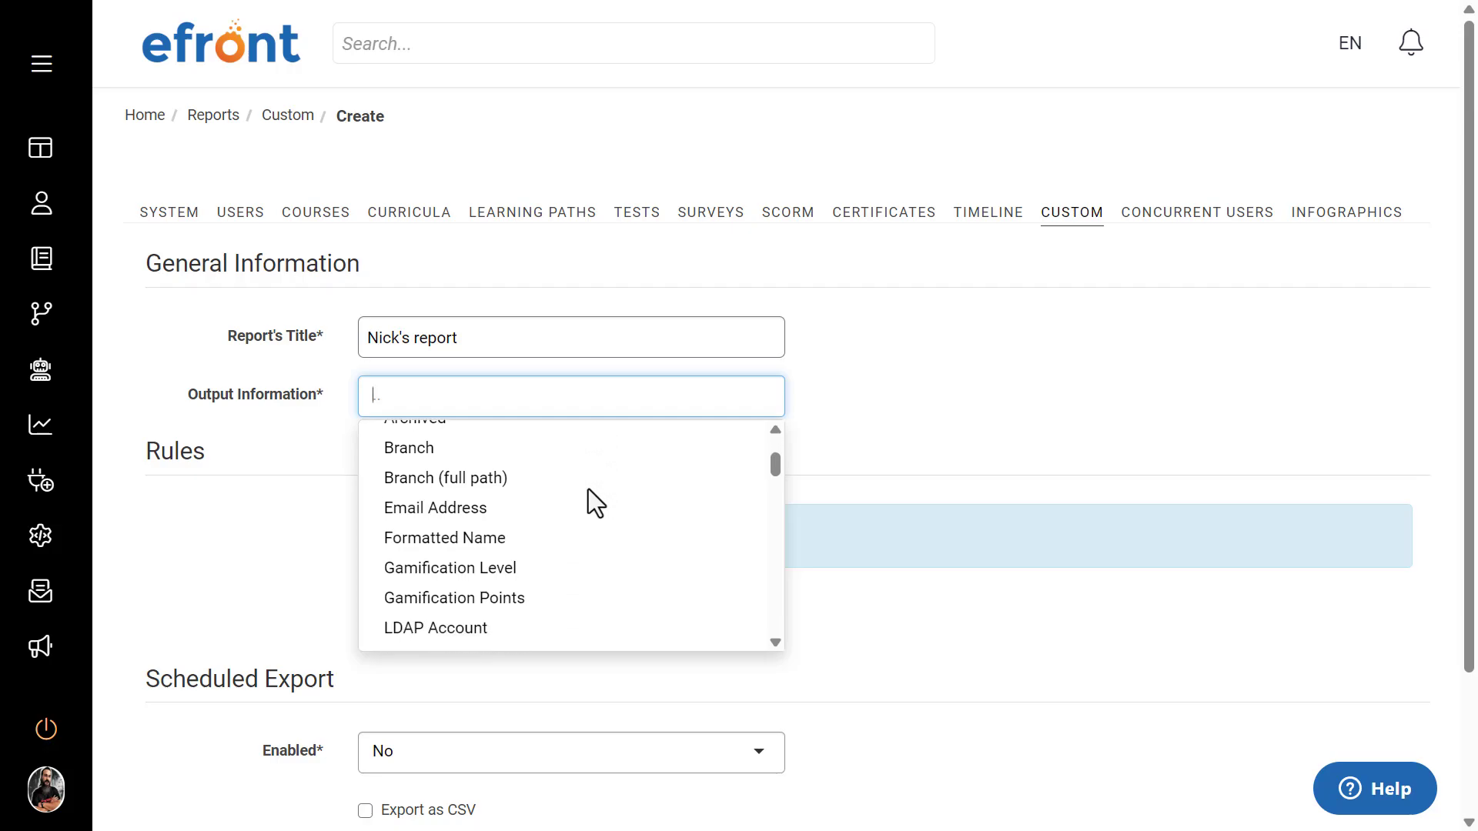
{"action": "scroll", "coordinate": [588, 488], "scroll_direction": "down", "scroll_amount": 2}
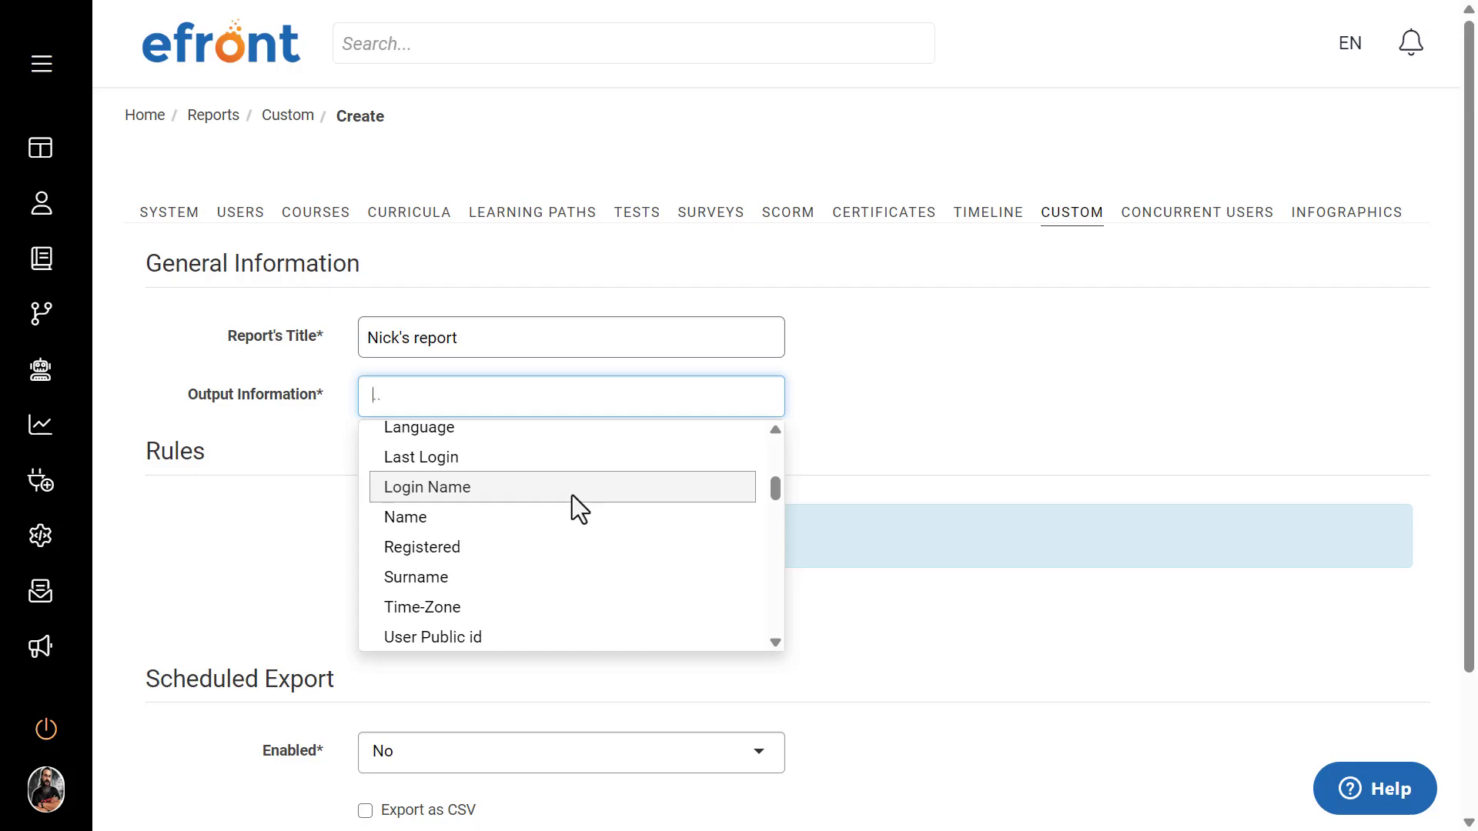
{"action": "left_click", "coordinate": [546, 517]}
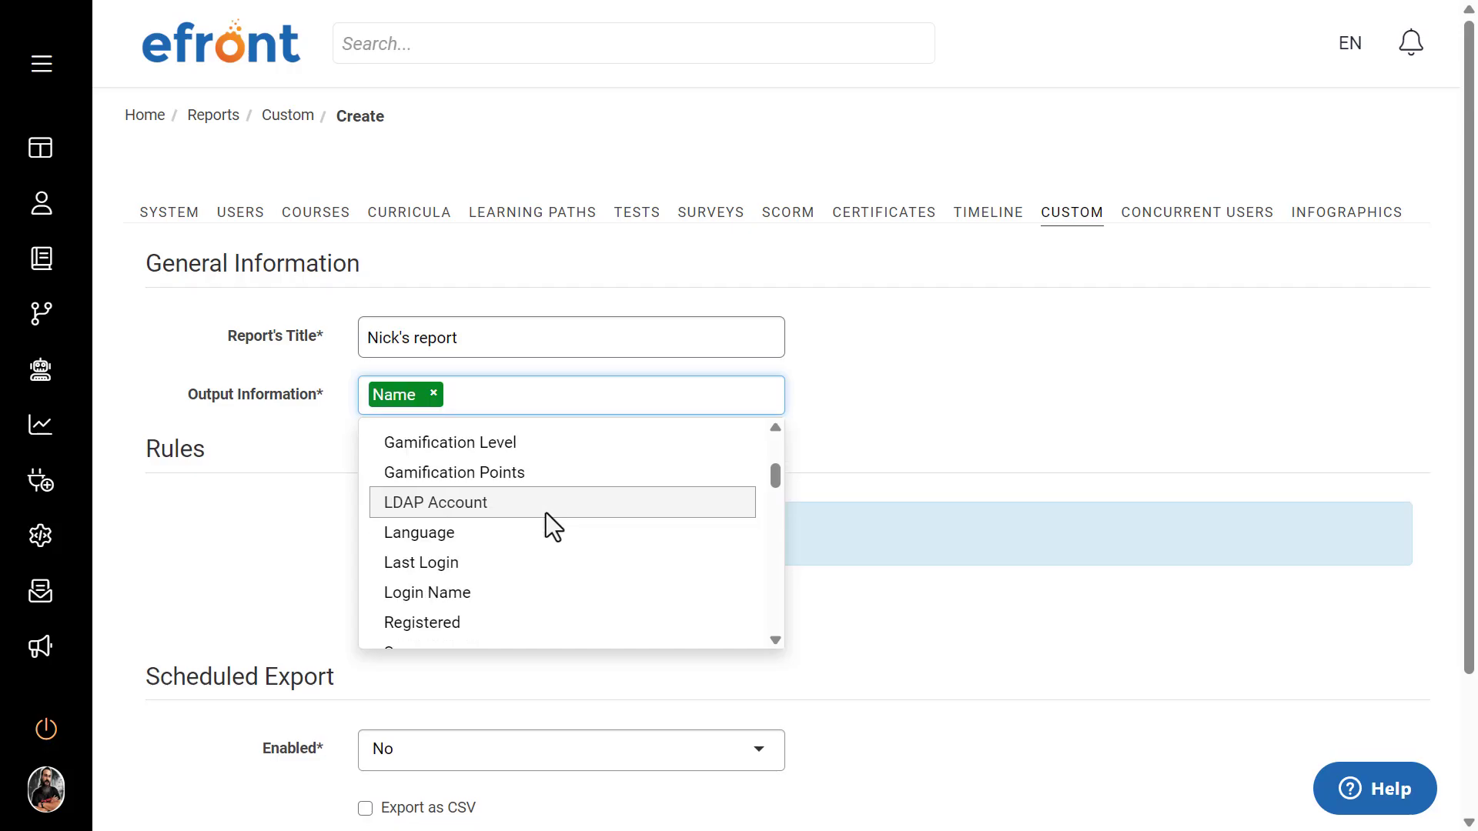
{"action": "scroll", "coordinate": [546, 512], "scroll_direction": "down", "scroll_amount": 2}
{"action": "left_click", "coordinate": [525, 532]}
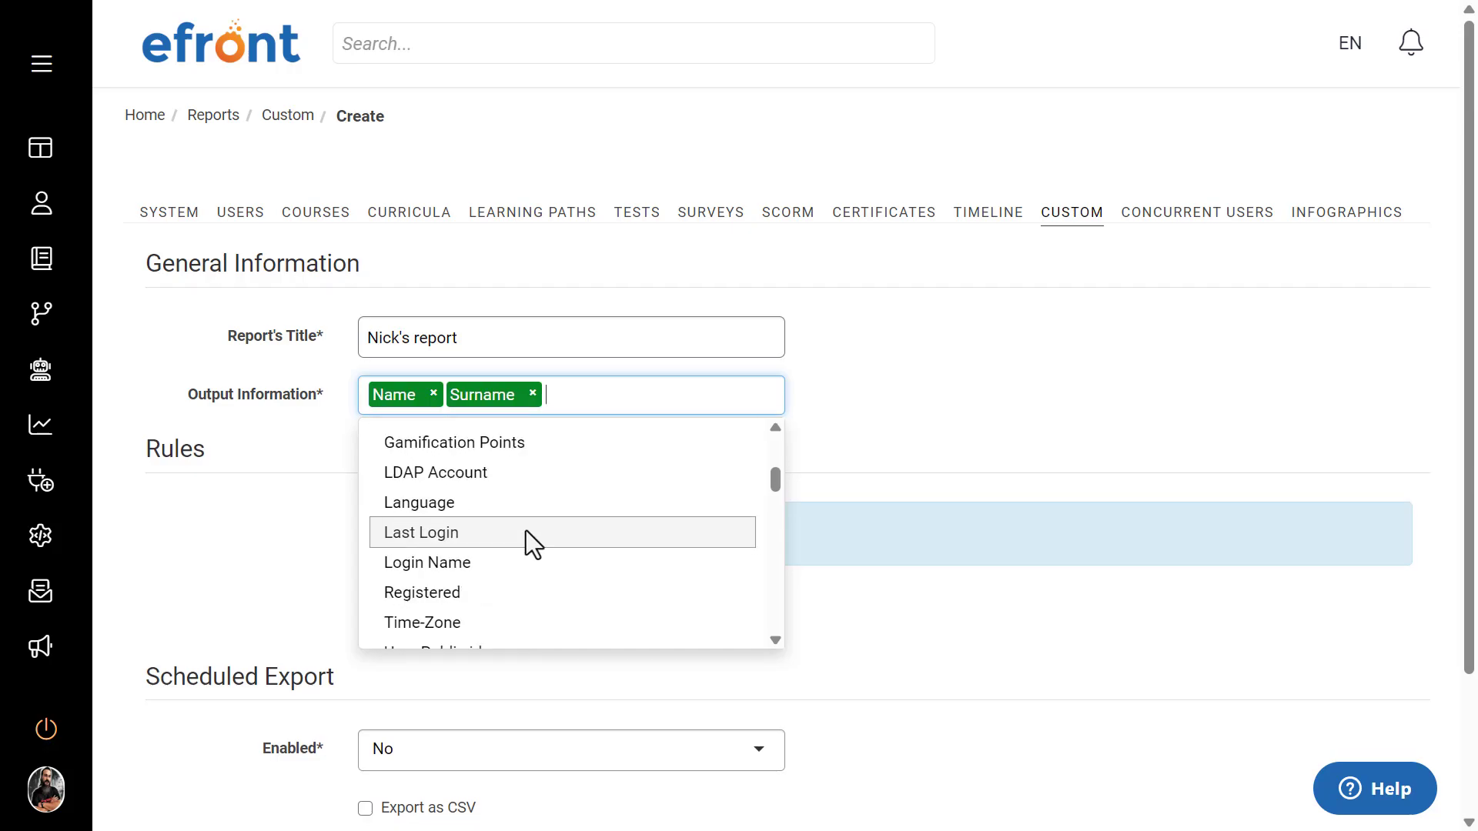
{"action": "scroll", "coordinate": [546, 522], "scroll_direction": "down", "scroll_amount": 2}
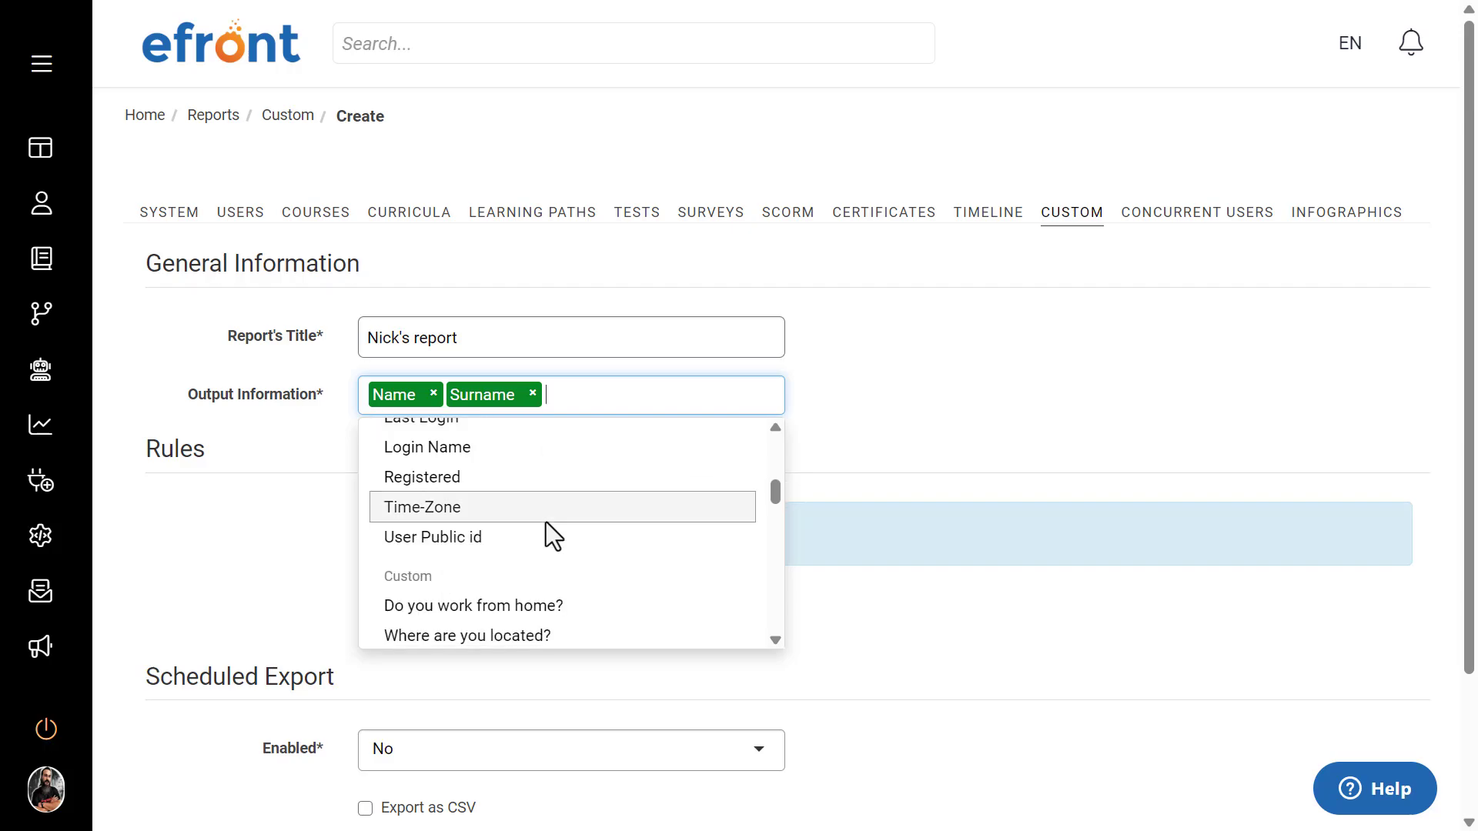
{"action": "scroll", "coordinate": [547, 522], "scroll_direction": "down", "scroll_amount": 3}
{"action": "scroll", "coordinate": [545, 519], "scroll_direction": "down", "scroll_amount": 1}
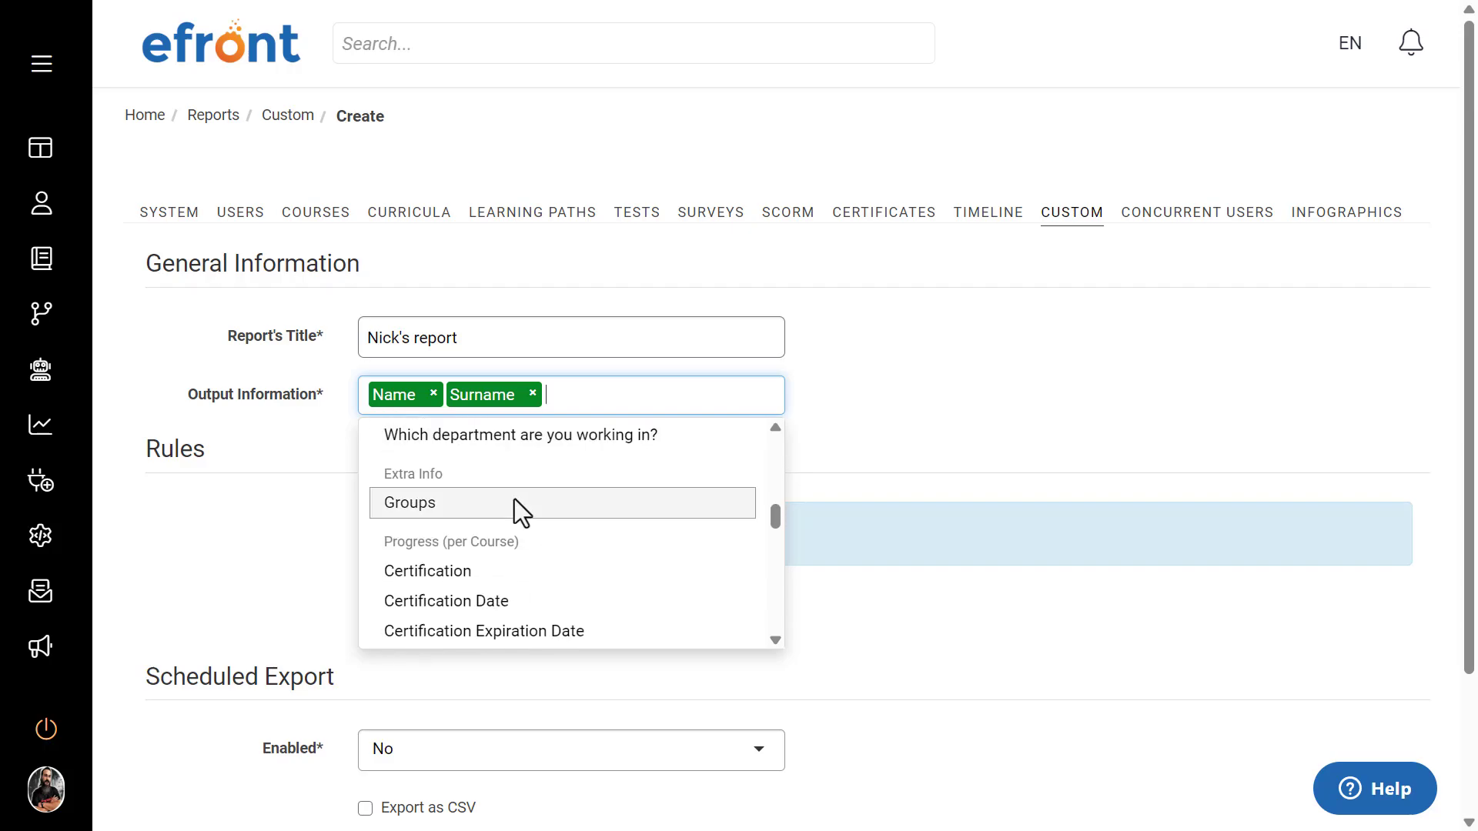
{"action": "left_click", "coordinate": [514, 500]}
Step: Look through the course and curriculum progress fields and add the aggregate Assigned Courses (Count) to the output information
{"action": "scroll", "coordinate": [579, 515], "scroll_direction": "down", "scroll_amount": 1}
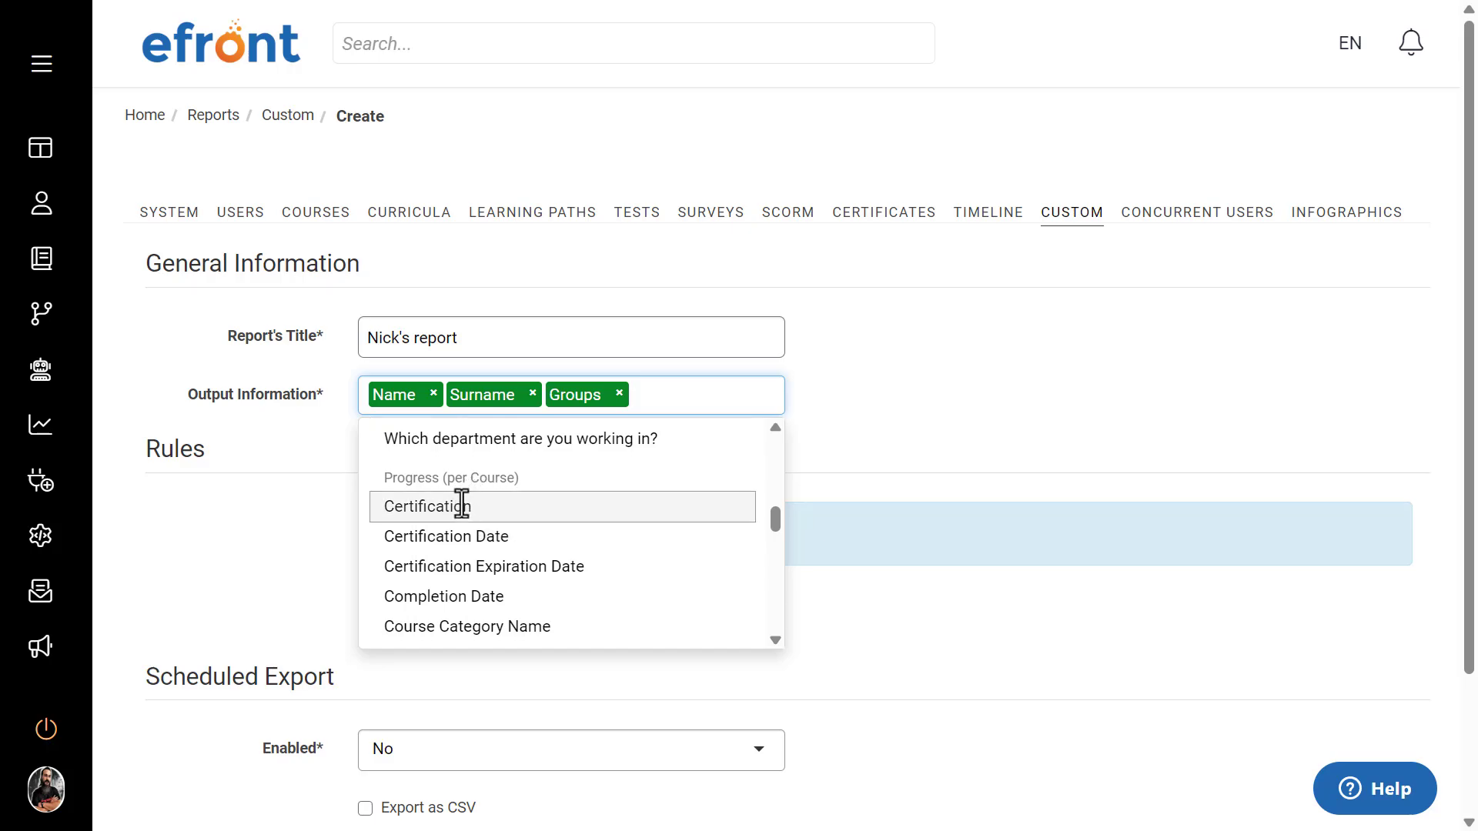
{"action": "scroll", "coordinate": [462, 505], "scroll_direction": "down", "scroll_amount": 5}
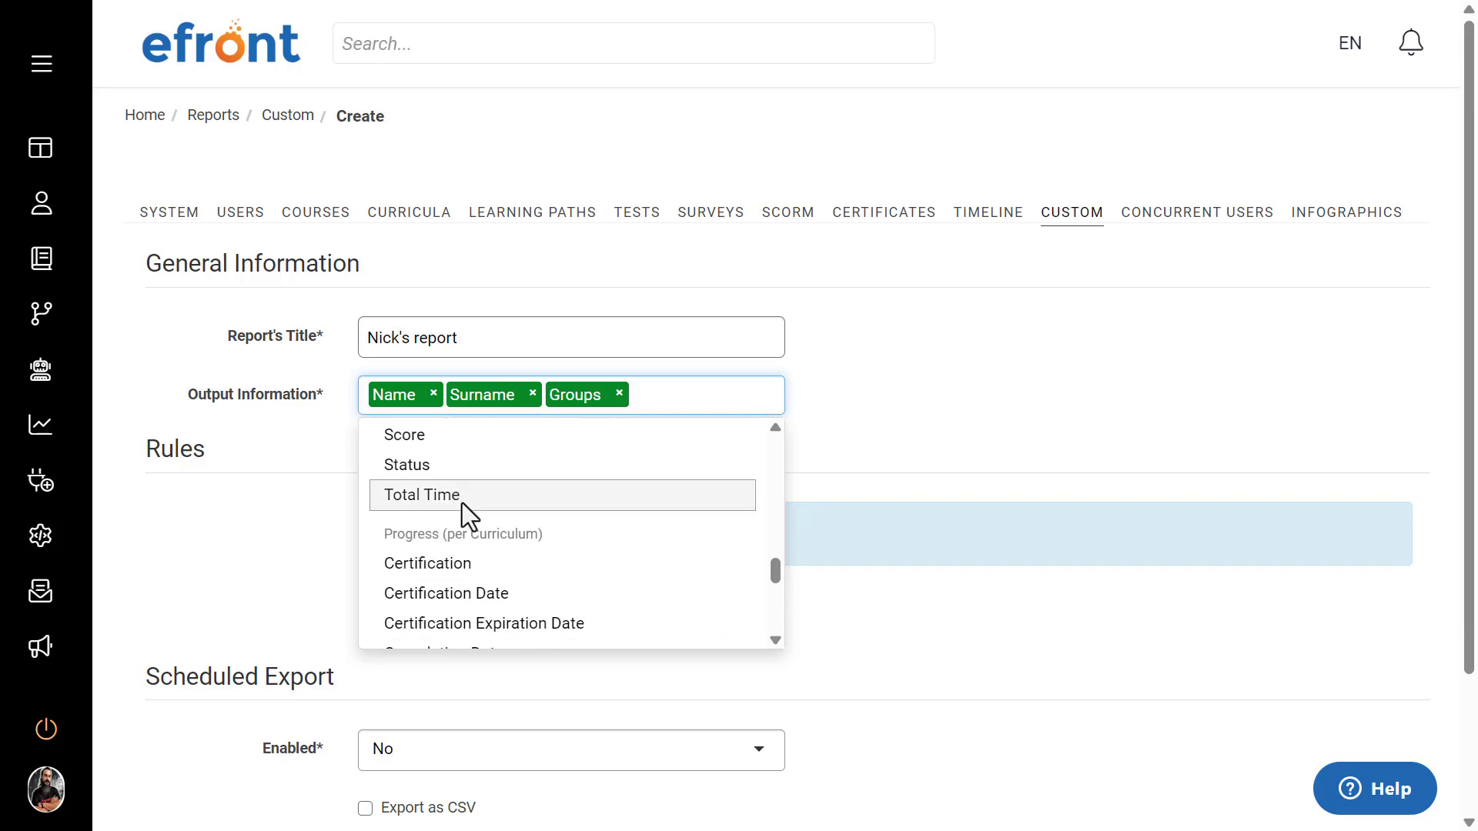
{"action": "scroll", "coordinate": [458, 511], "scroll_direction": "down", "scroll_amount": 2}
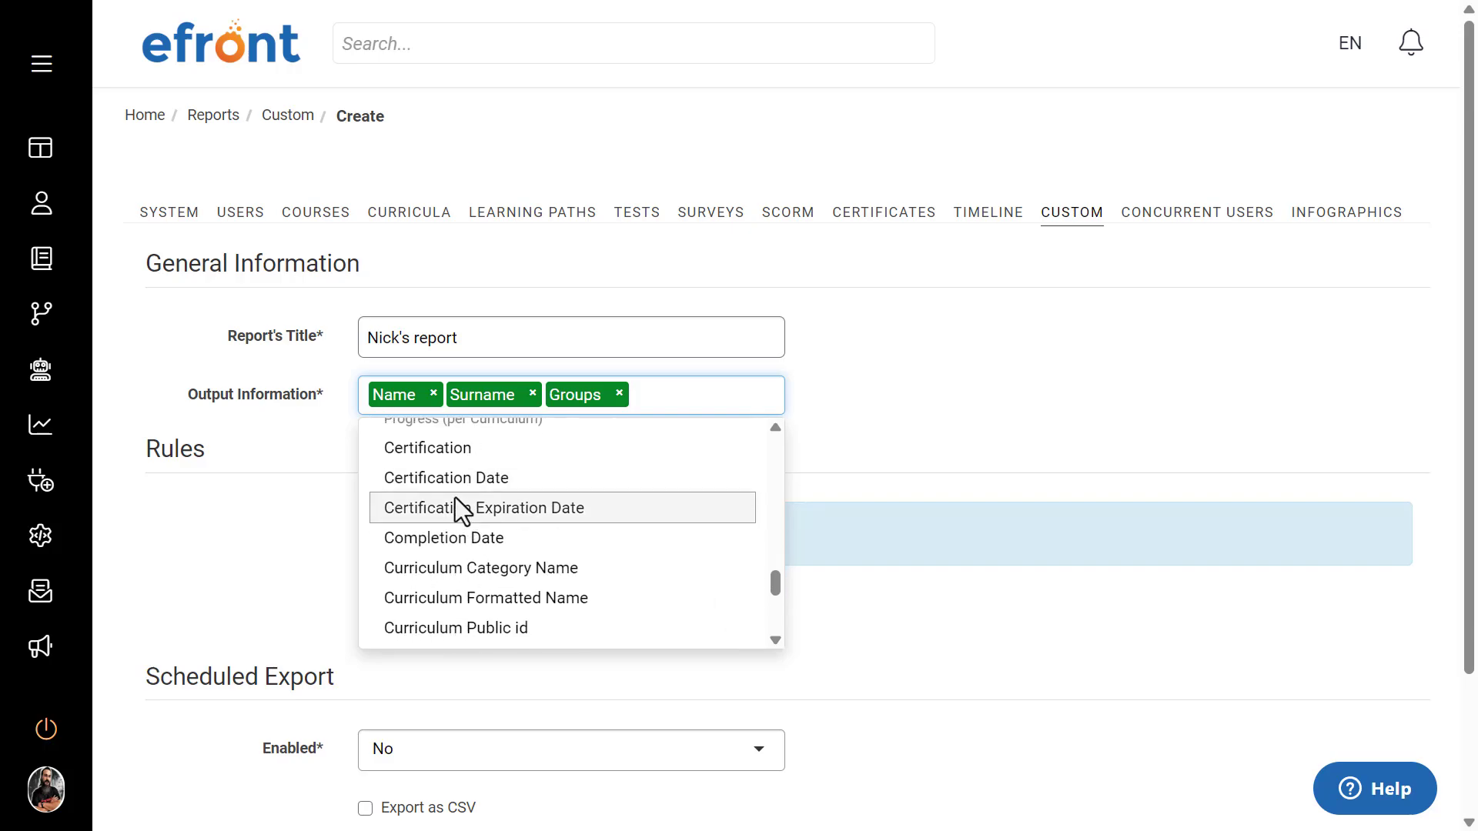
{"action": "scroll", "coordinate": [455, 499], "scroll_direction": "down", "scroll_amount": 3}
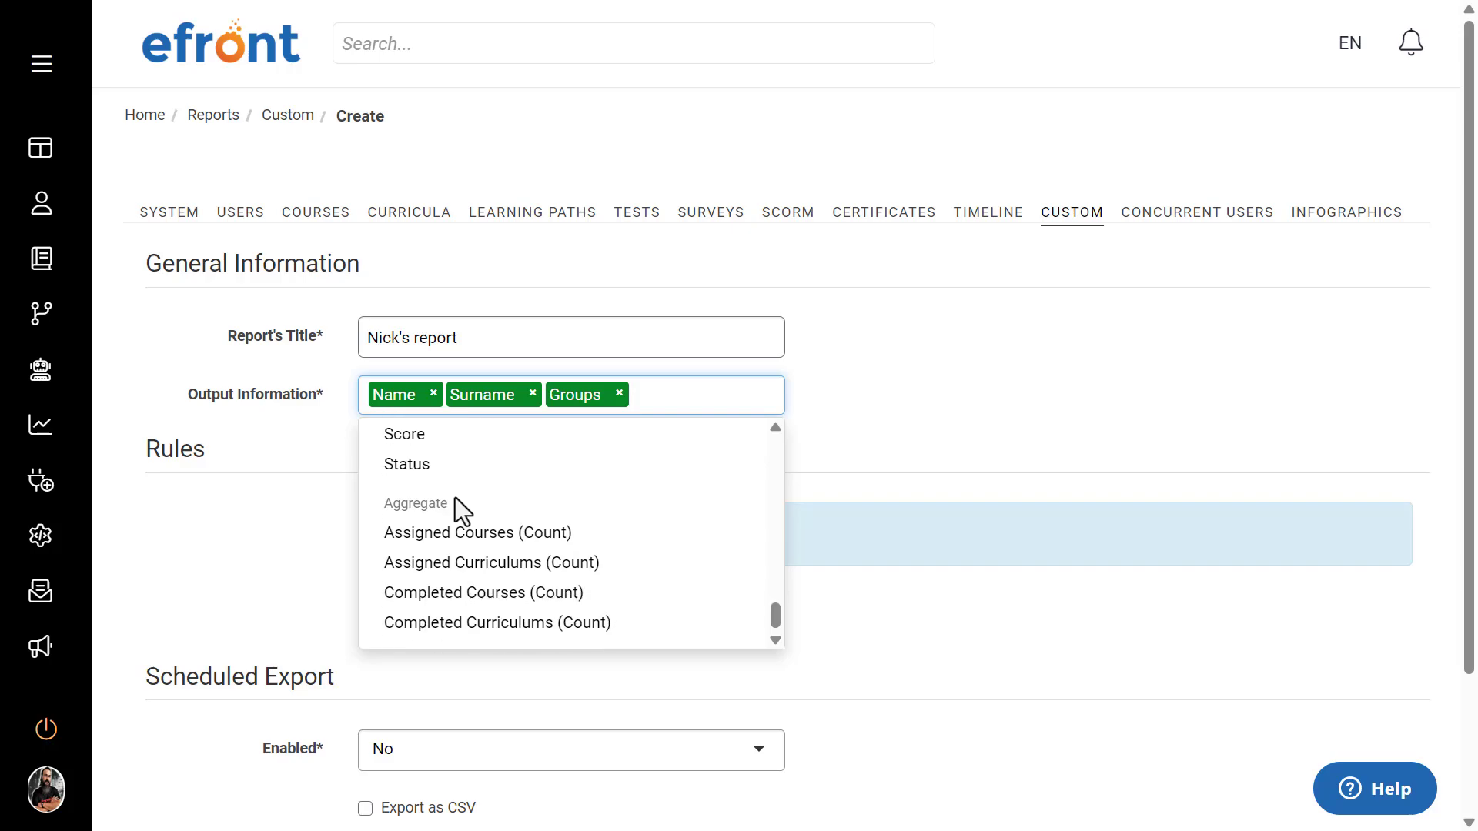
{"action": "left_click", "coordinate": [434, 534]}
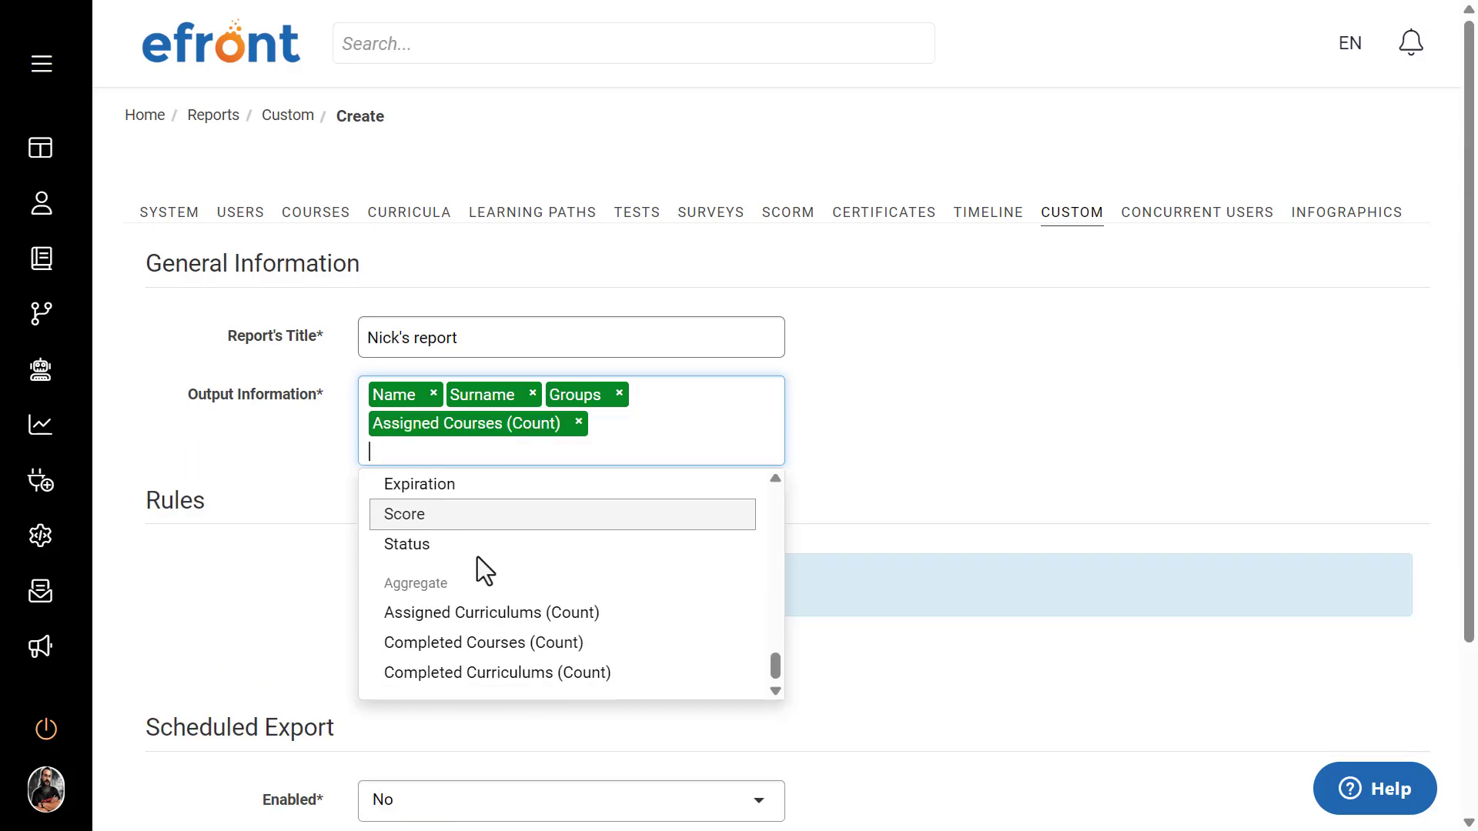
Step: Add the aggregate Completed Courses (Count) to the output information and check how many users the report covers
{"action": "left_click", "coordinate": [471, 639]}
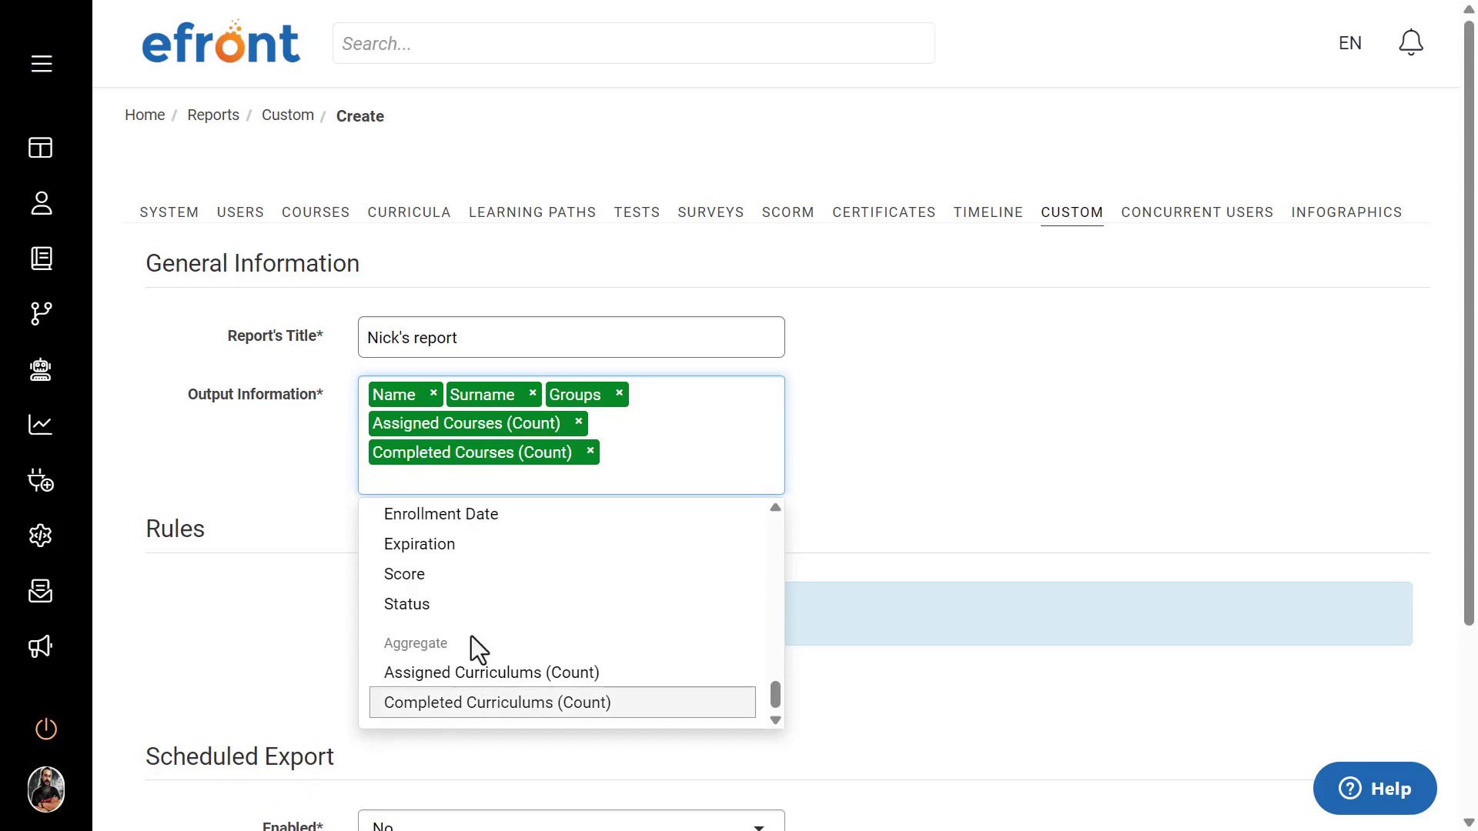
{"action": "left_click", "coordinate": [982, 430]}
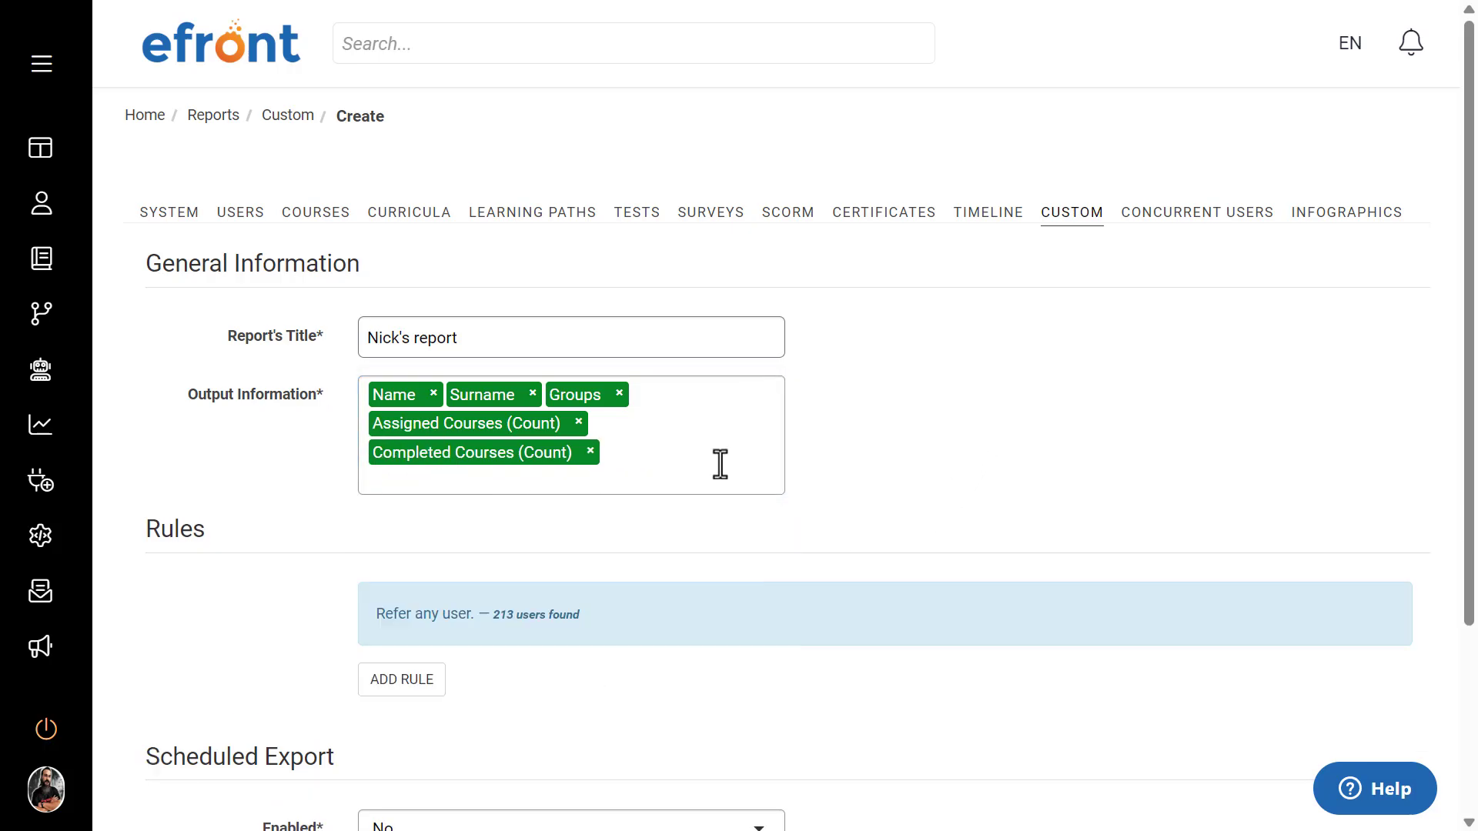
{"action": "scroll", "coordinate": [744, 444], "scroll_direction": "down", "scroll_amount": 2}
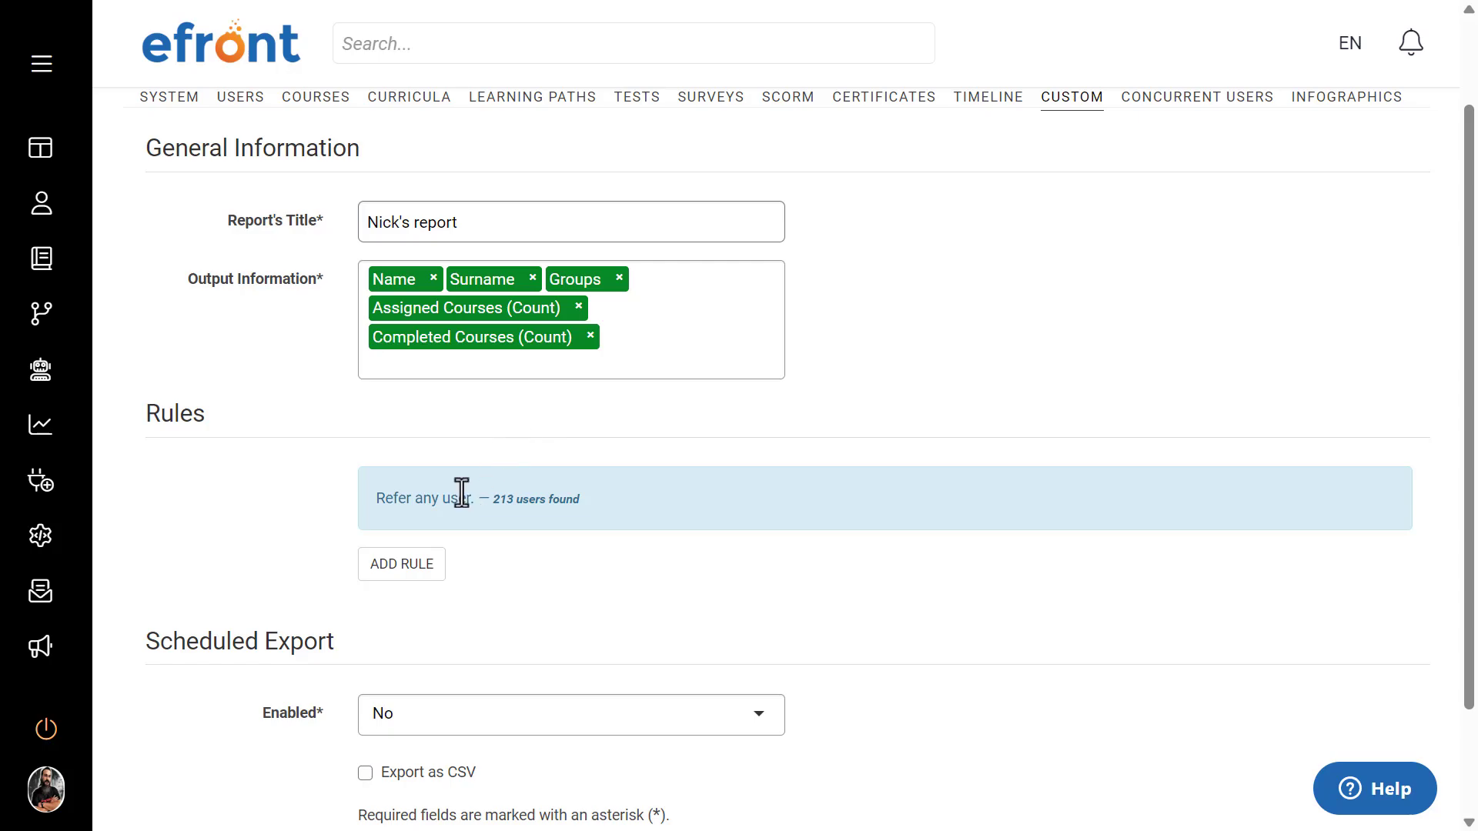
{"action": "triple_click", "coordinate": [526, 496]}
{"action": "left_click", "coordinate": [612, 491]}
Step: Add a Belong to branch rule for Corporate - Australia and include its subbranches
{"action": "scroll", "coordinate": [498, 494], "scroll_direction": "down", "scroll_amount": 2}
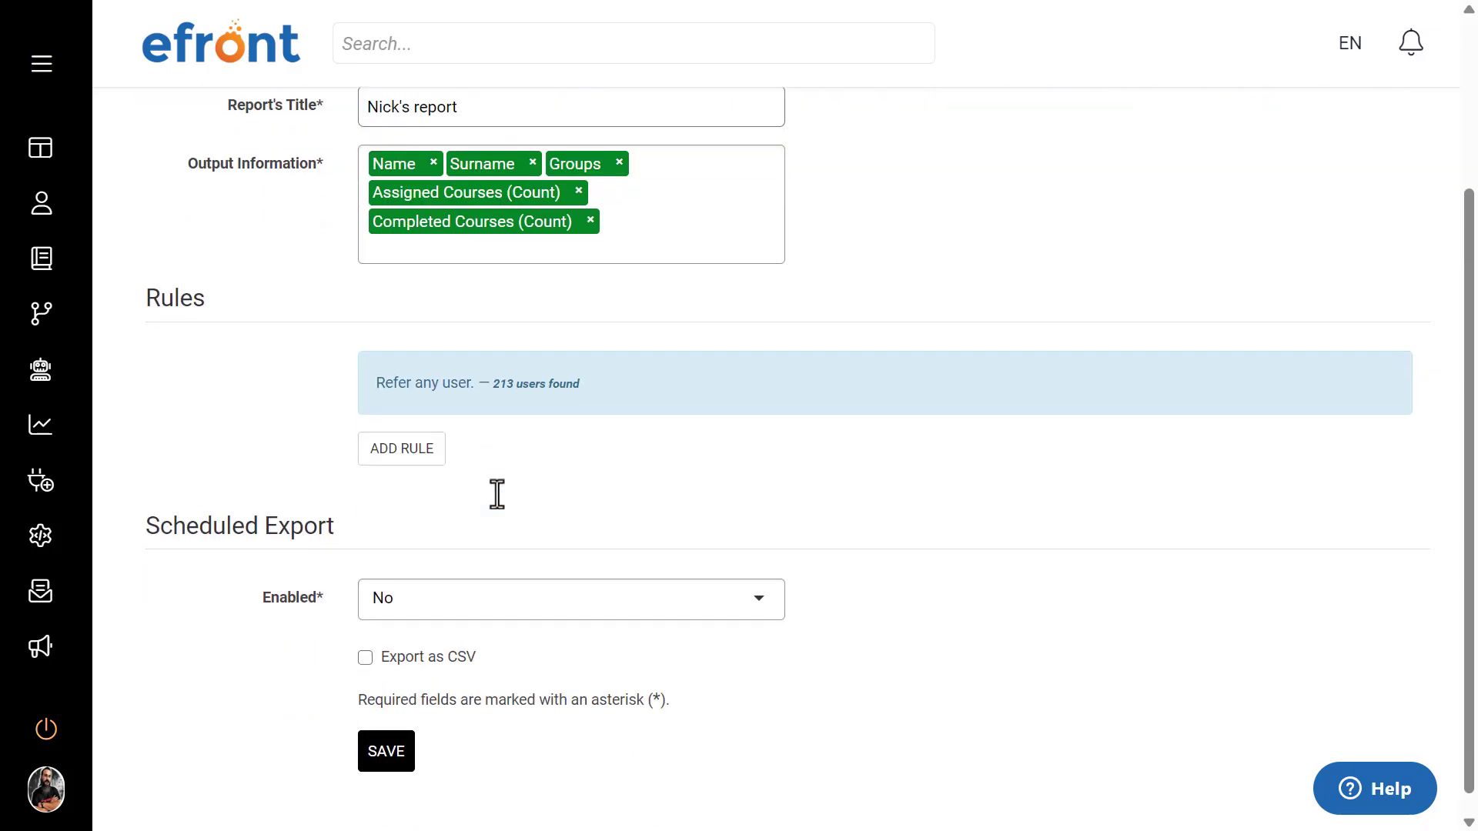
{"action": "left_click", "coordinate": [440, 454]}
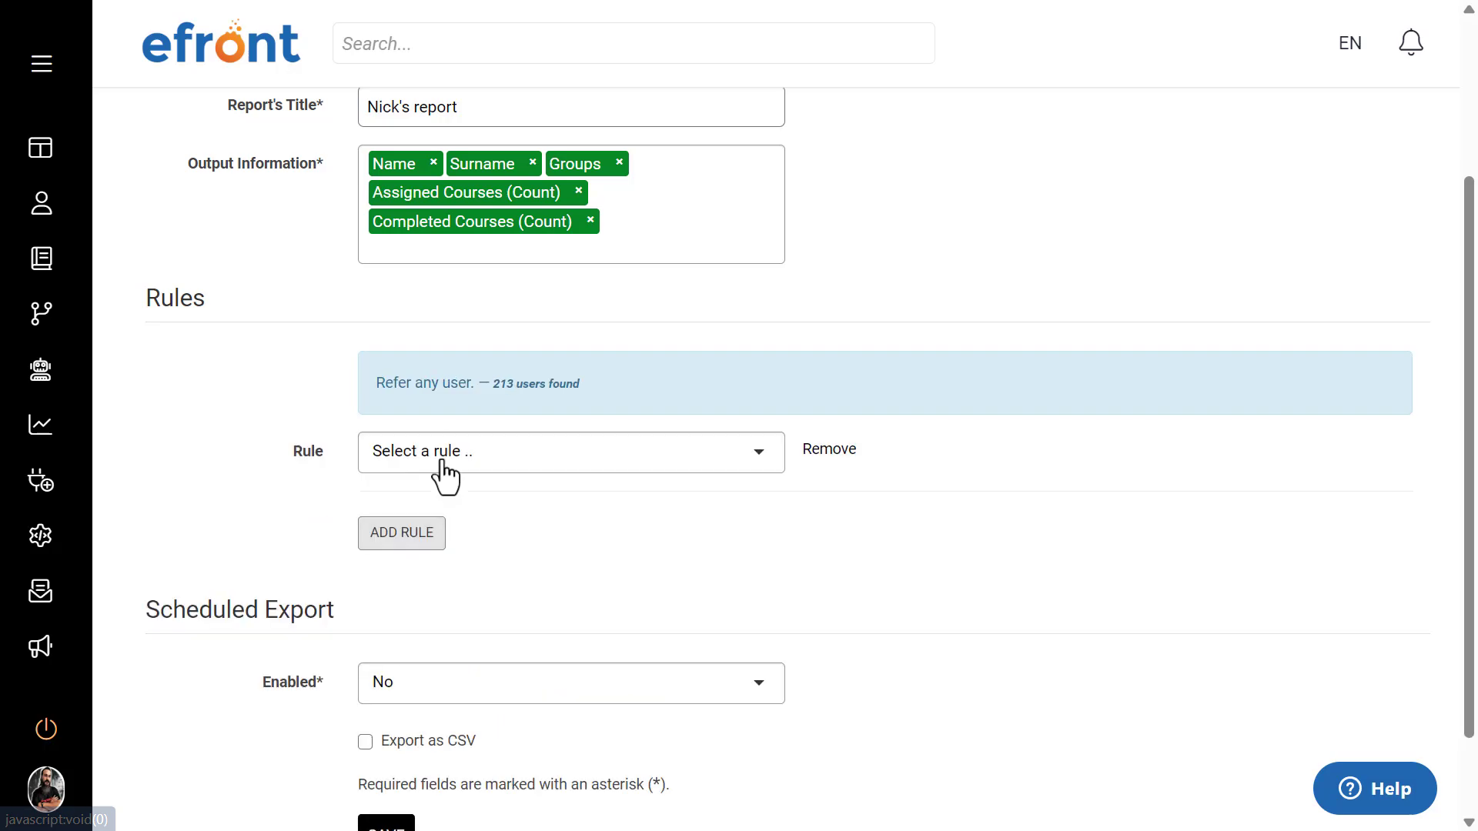
{"action": "left_click", "coordinate": [442, 456]}
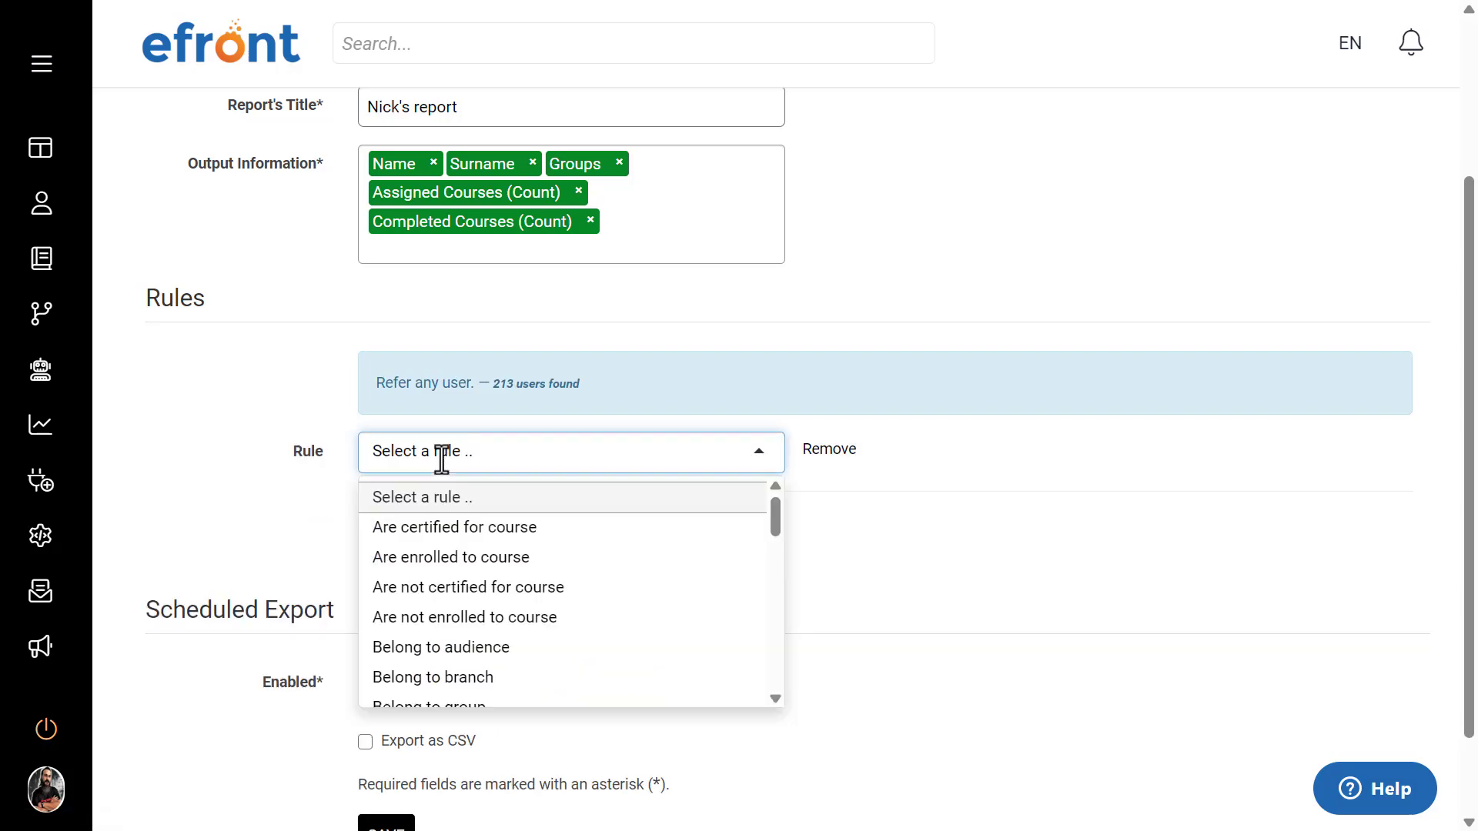
{"action": "left_click", "coordinate": [455, 676]}
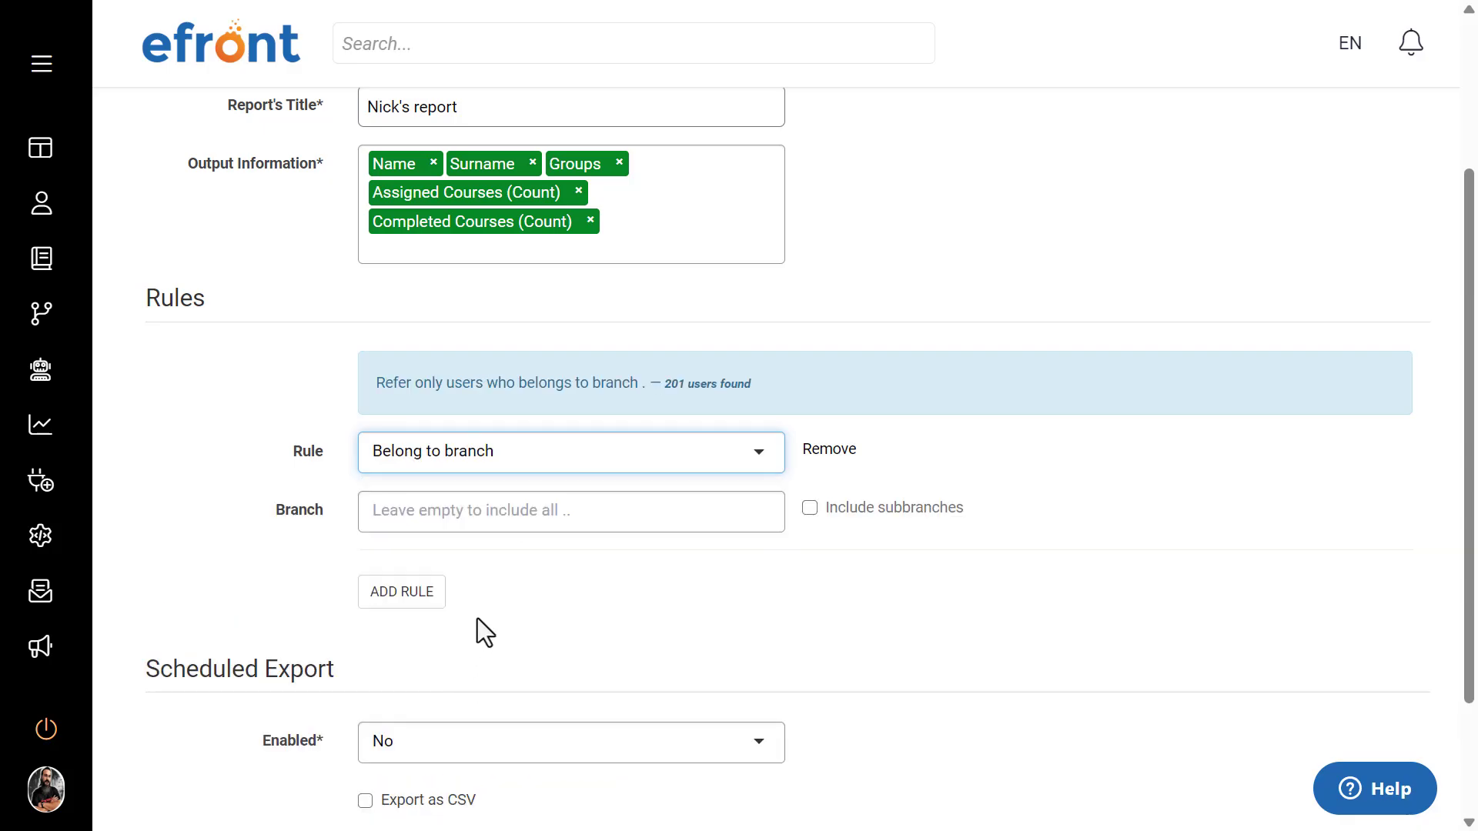
{"action": "left_click", "coordinate": [479, 510]}
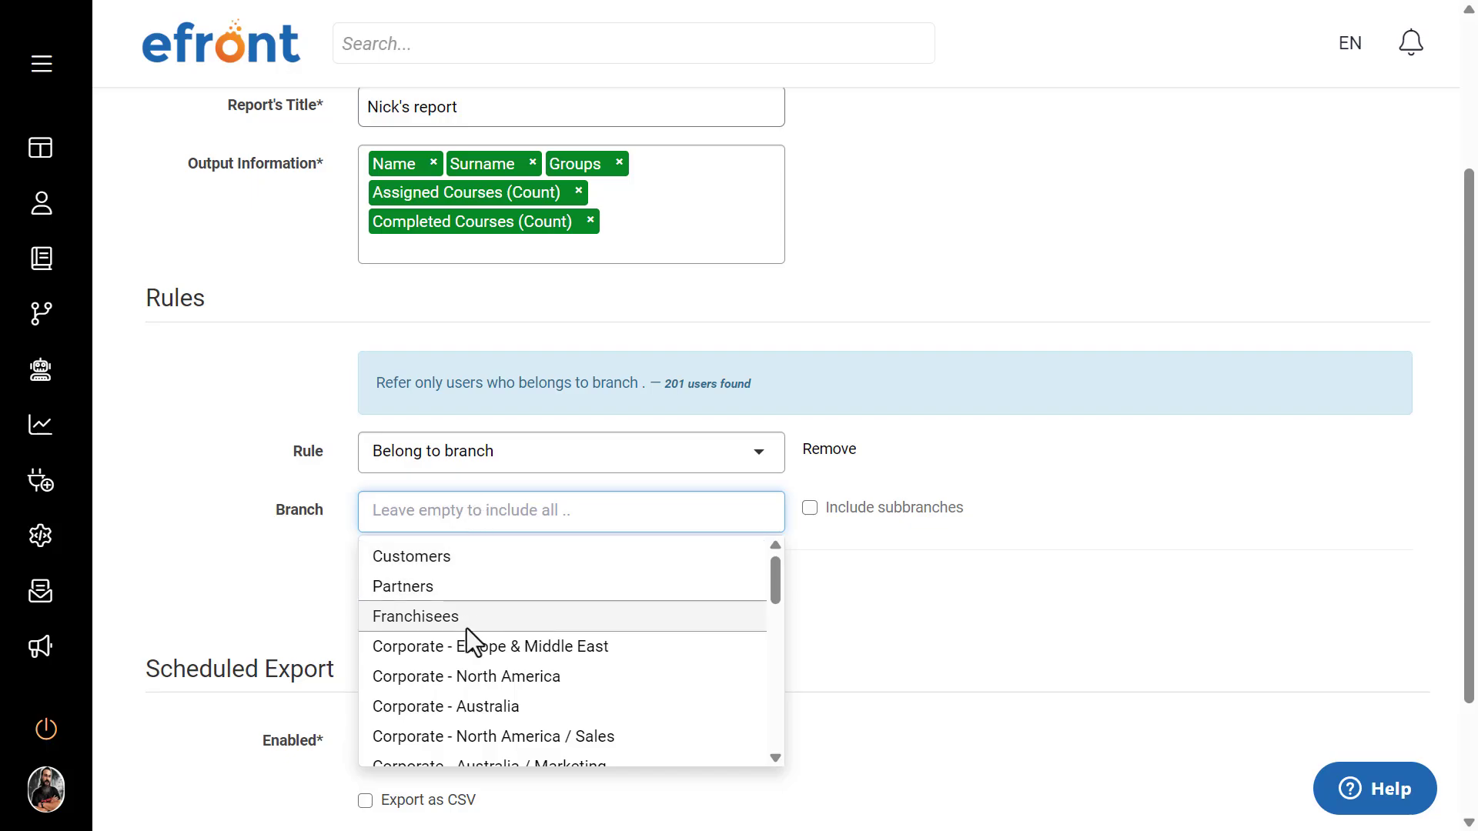
{"action": "left_click", "coordinate": [468, 706]}
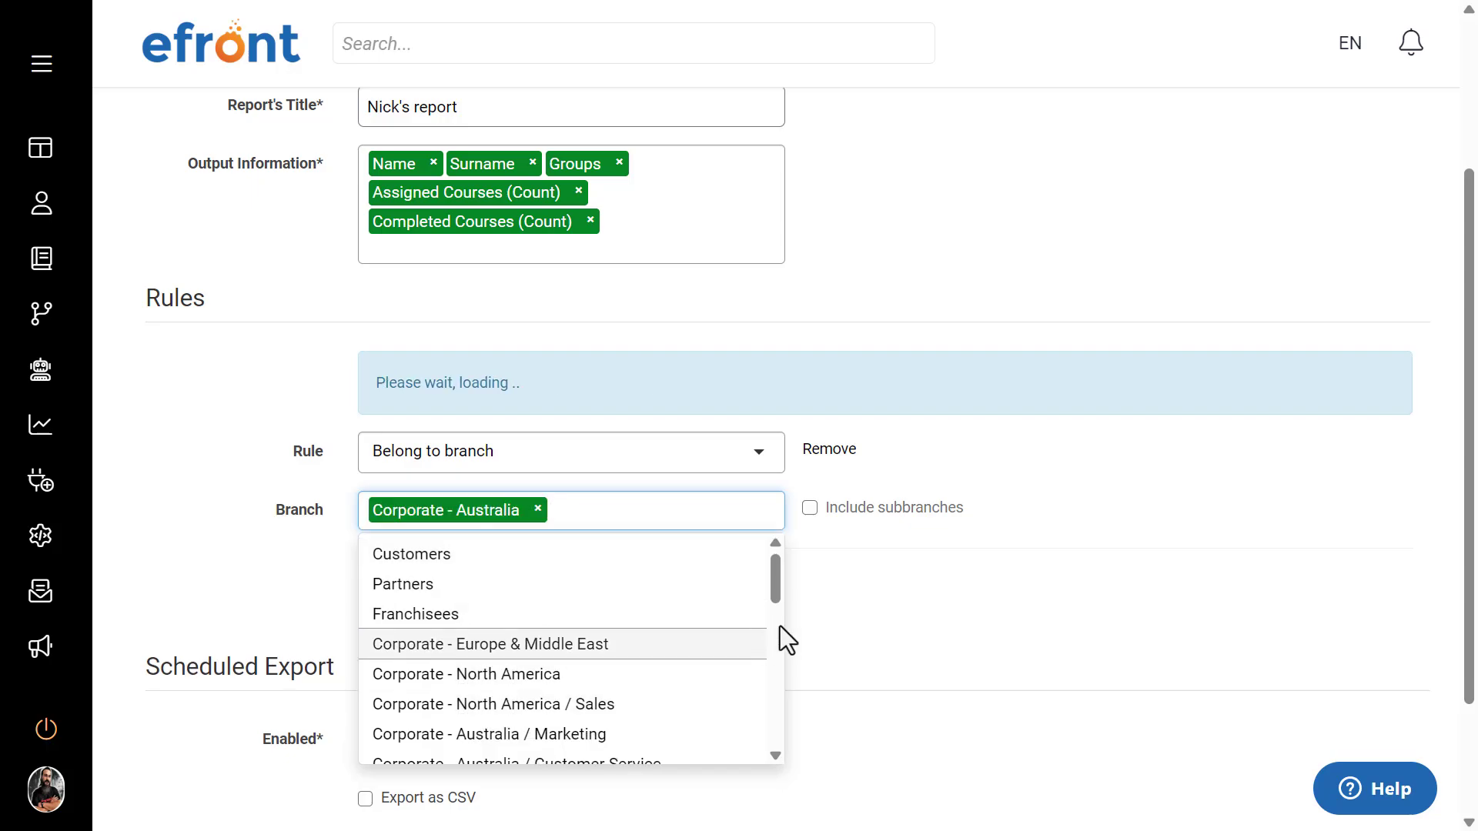
{"action": "left_click", "coordinate": [810, 510]}
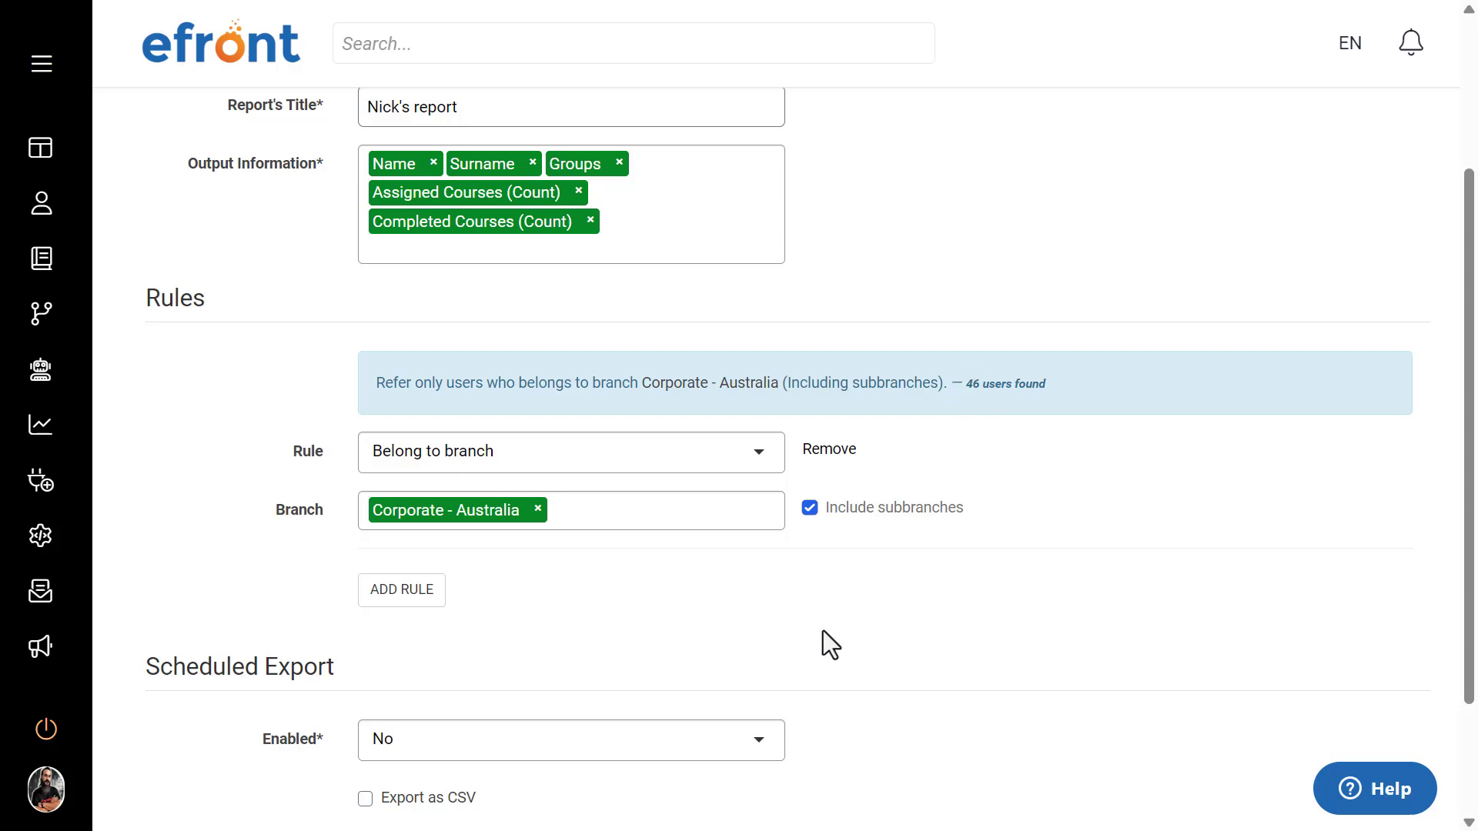
Step: Add Franchisees to the branch rule and check the matching user count in the rule summary
{"action": "left_click", "coordinate": [615, 521]}
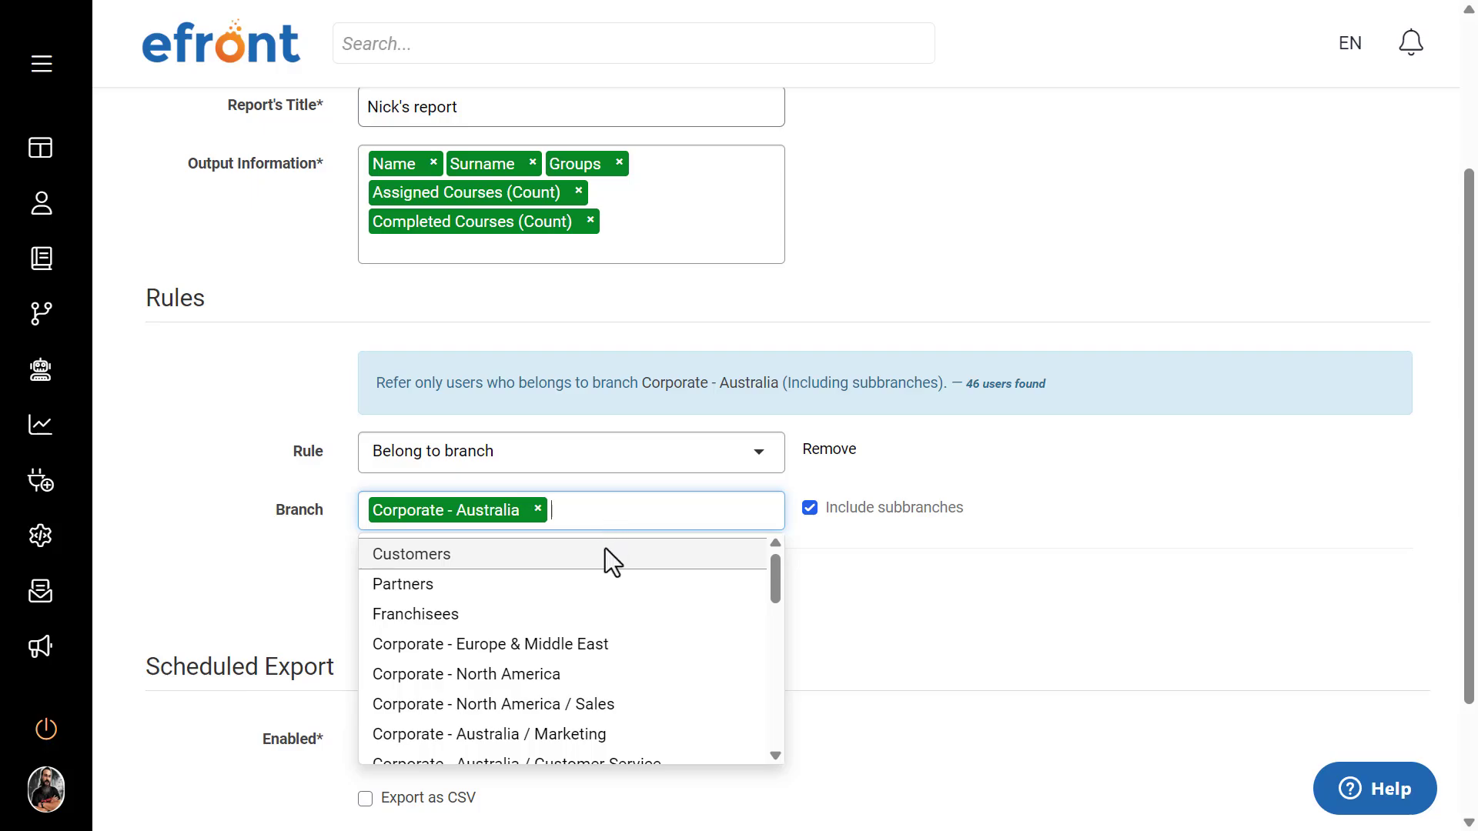
{"action": "left_click", "coordinate": [567, 613]}
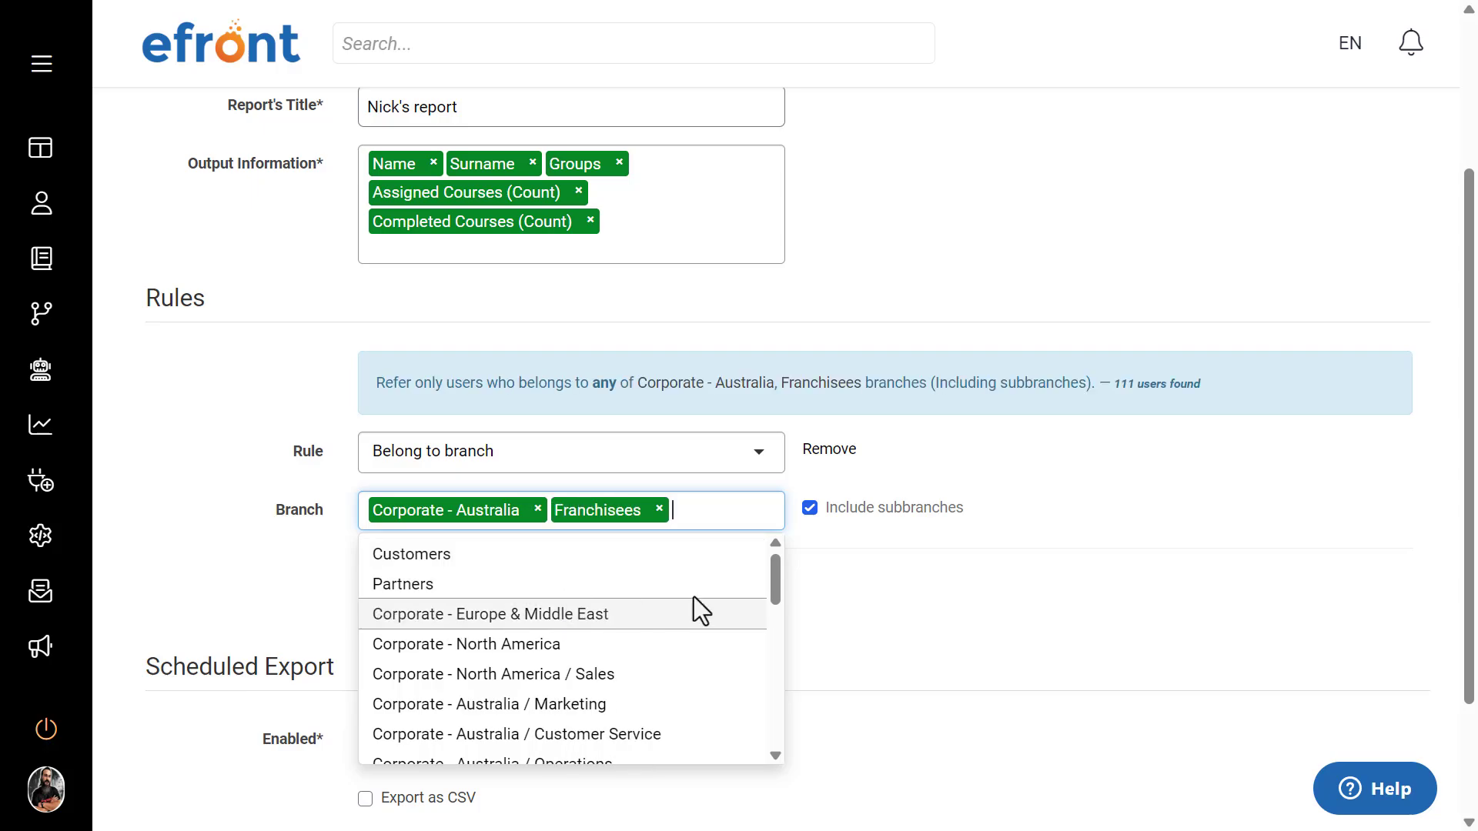
{"action": "left_click", "coordinate": [941, 606]}
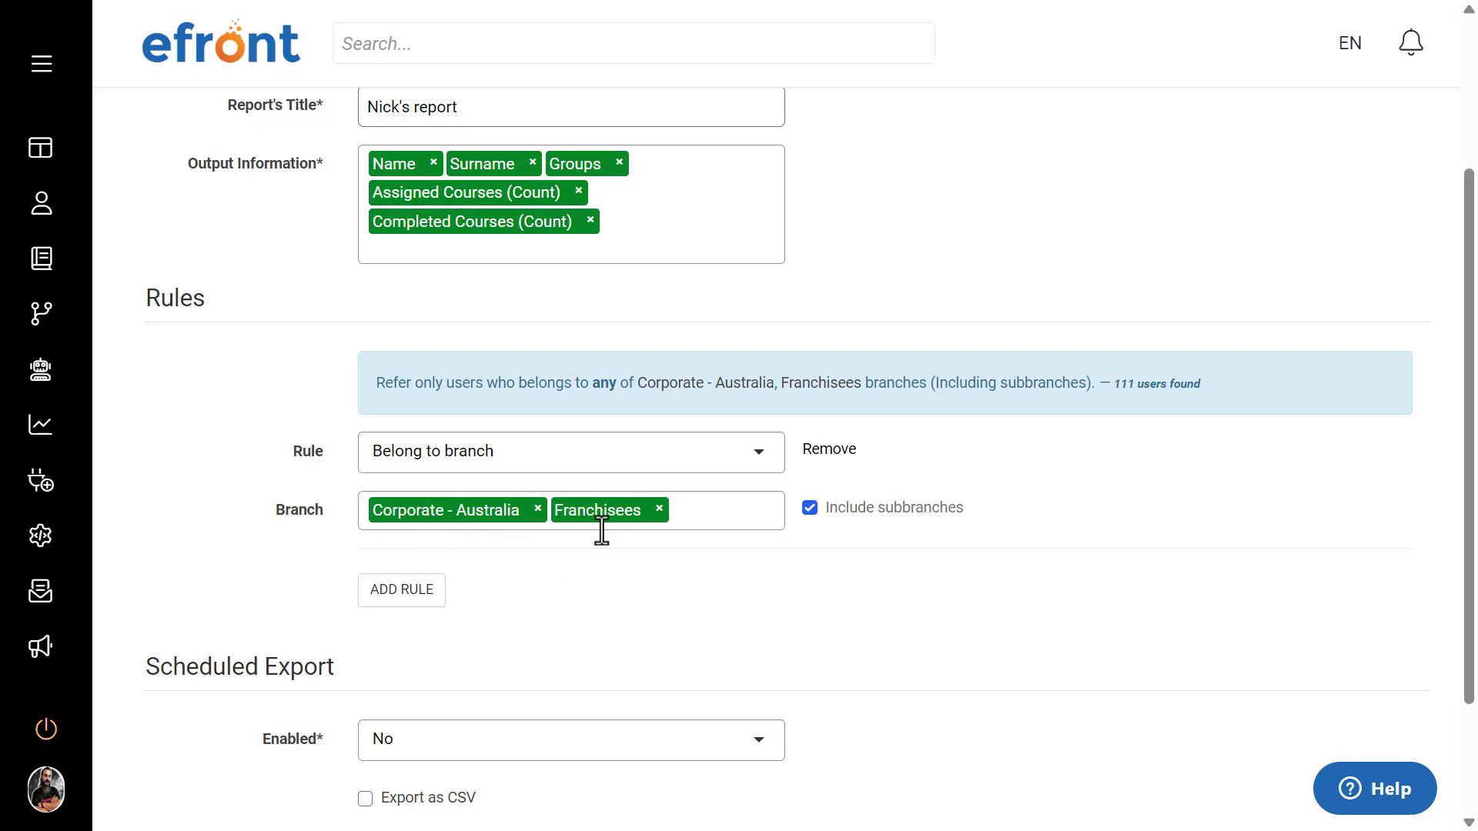
{"action": "double_click", "coordinate": [1123, 384]}
{"action": "left_click", "coordinate": [1133, 520]}
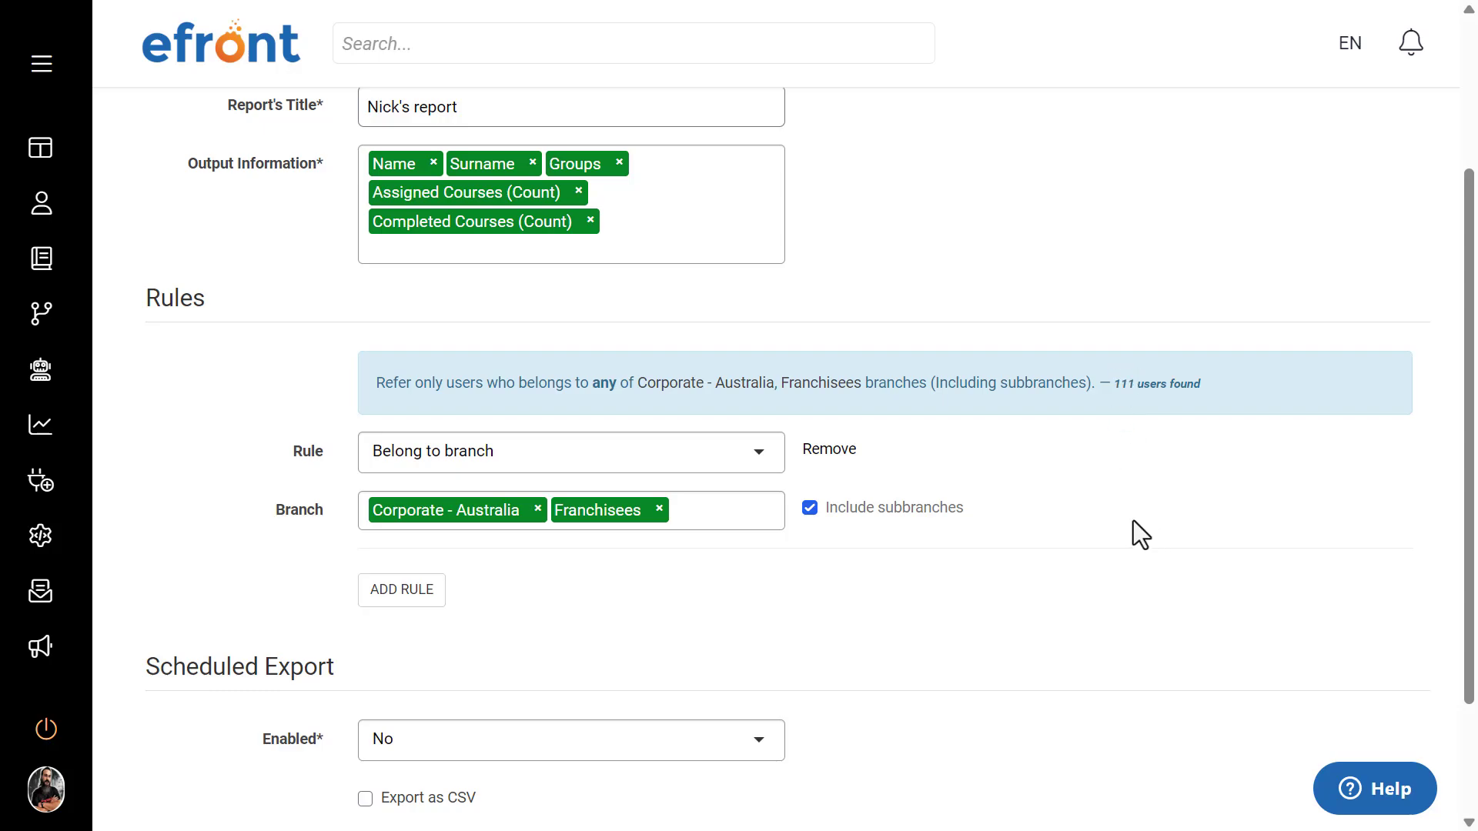
Step: Add a second rule, Belong to group, combined with the branch rule by AND
{"action": "left_click", "coordinate": [386, 592]}
{"action": "scroll", "coordinate": [451, 521], "scroll_direction": "down", "scroll_amount": 1}
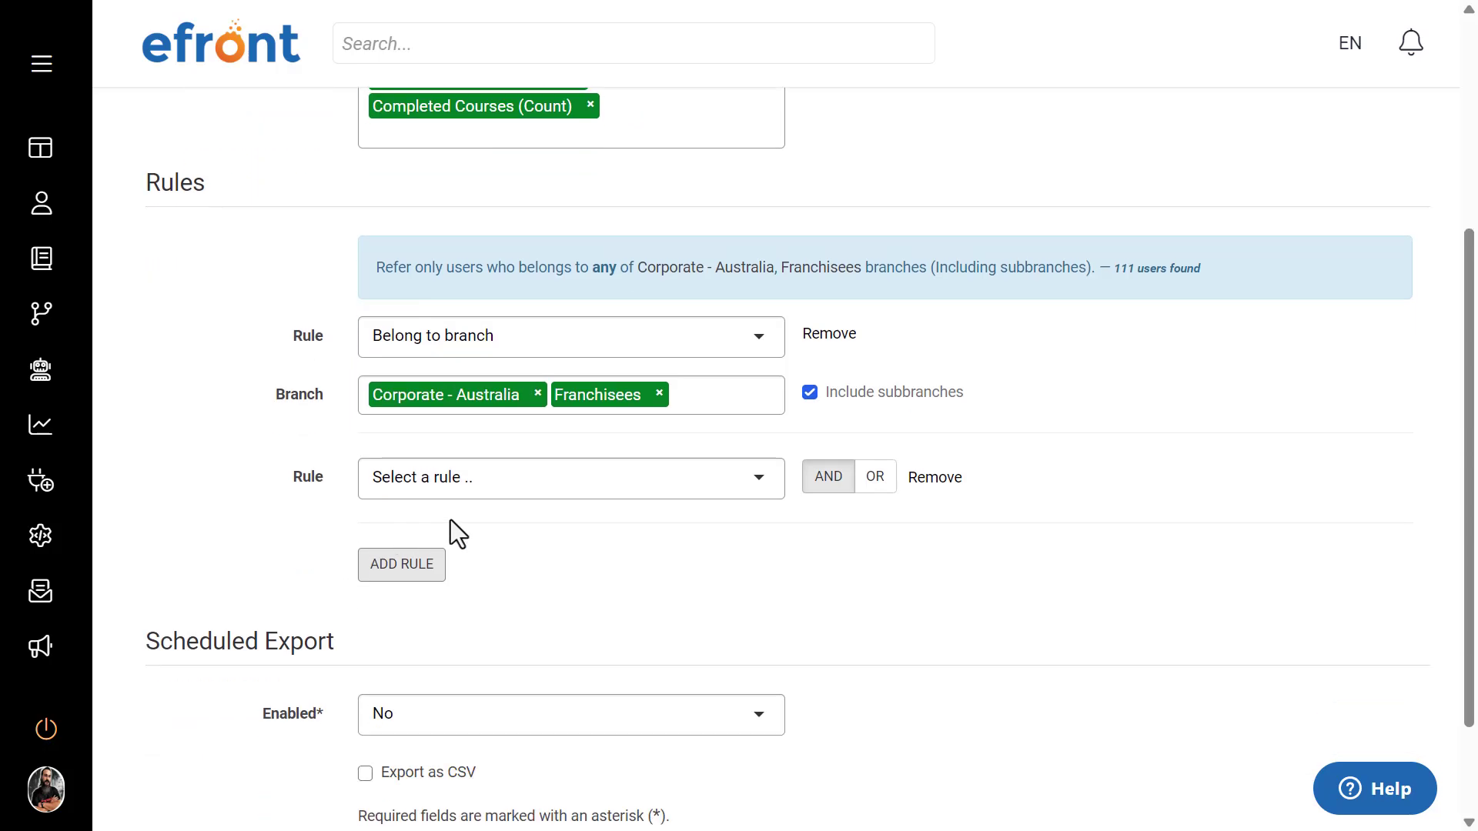
{"action": "left_click", "coordinate": [479, 492]}
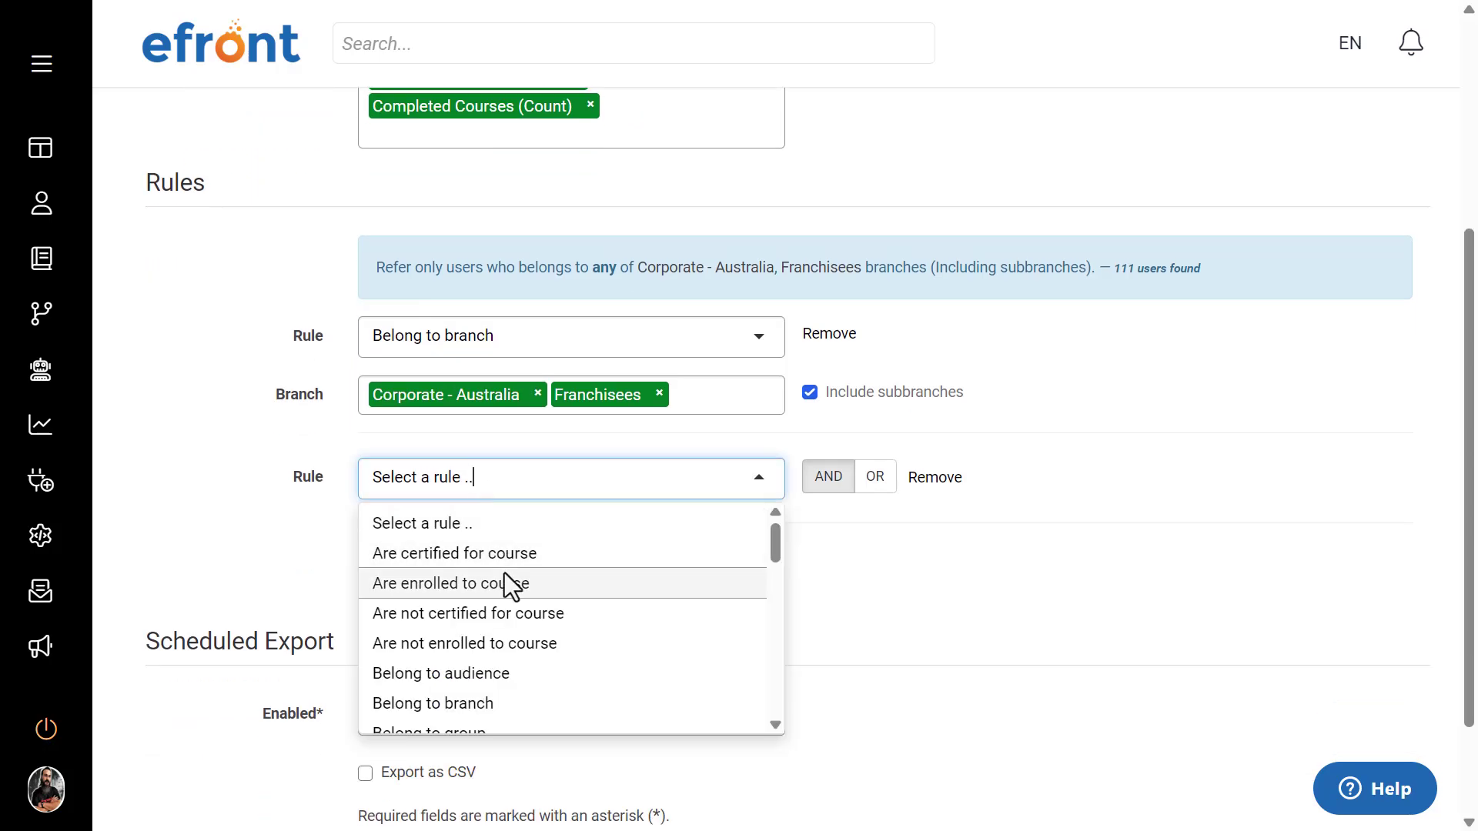
{"action": "scroll", "coordinate": [504, 578], "scroll_direction": "down", "scroll_amount": 2}
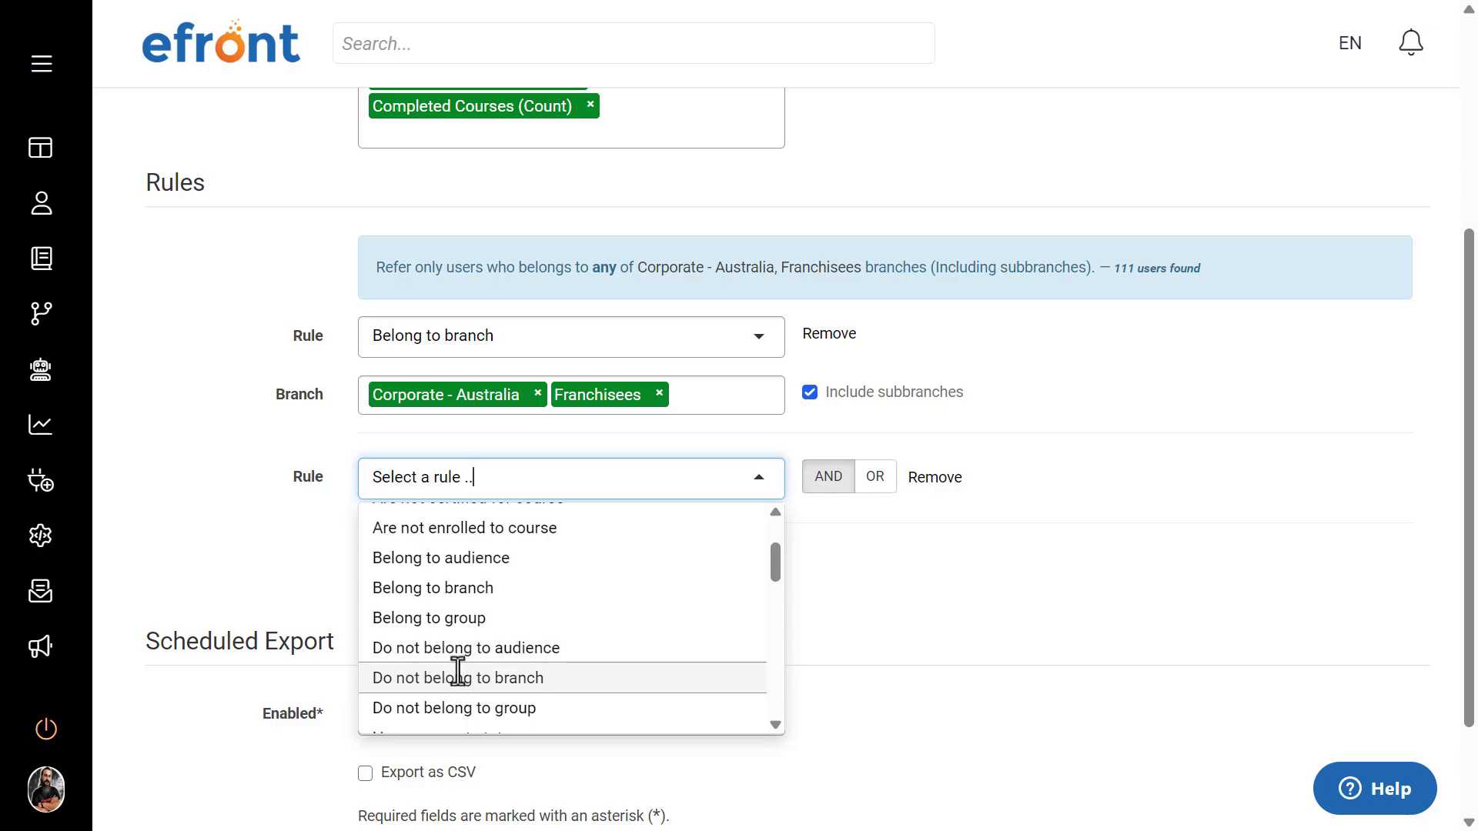
{"action": "left_click", "coordinate": [456, 617]}
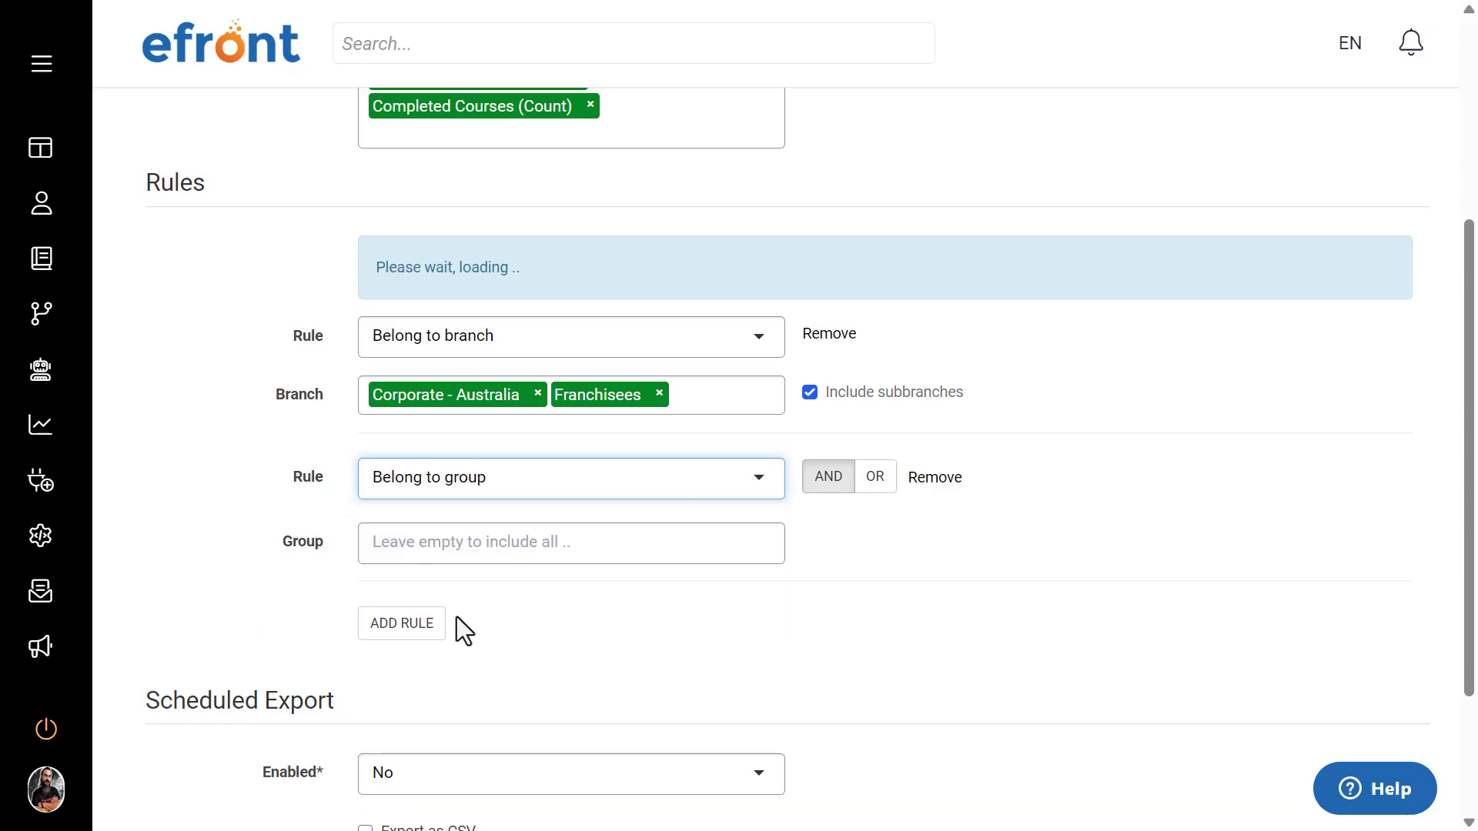
Step: Set the group rule to Continuous education 2022, Arabic Speaking, French Speaking, New Hires and Senior Management
{"action": "left_click", "coordinate": [465, 539]}
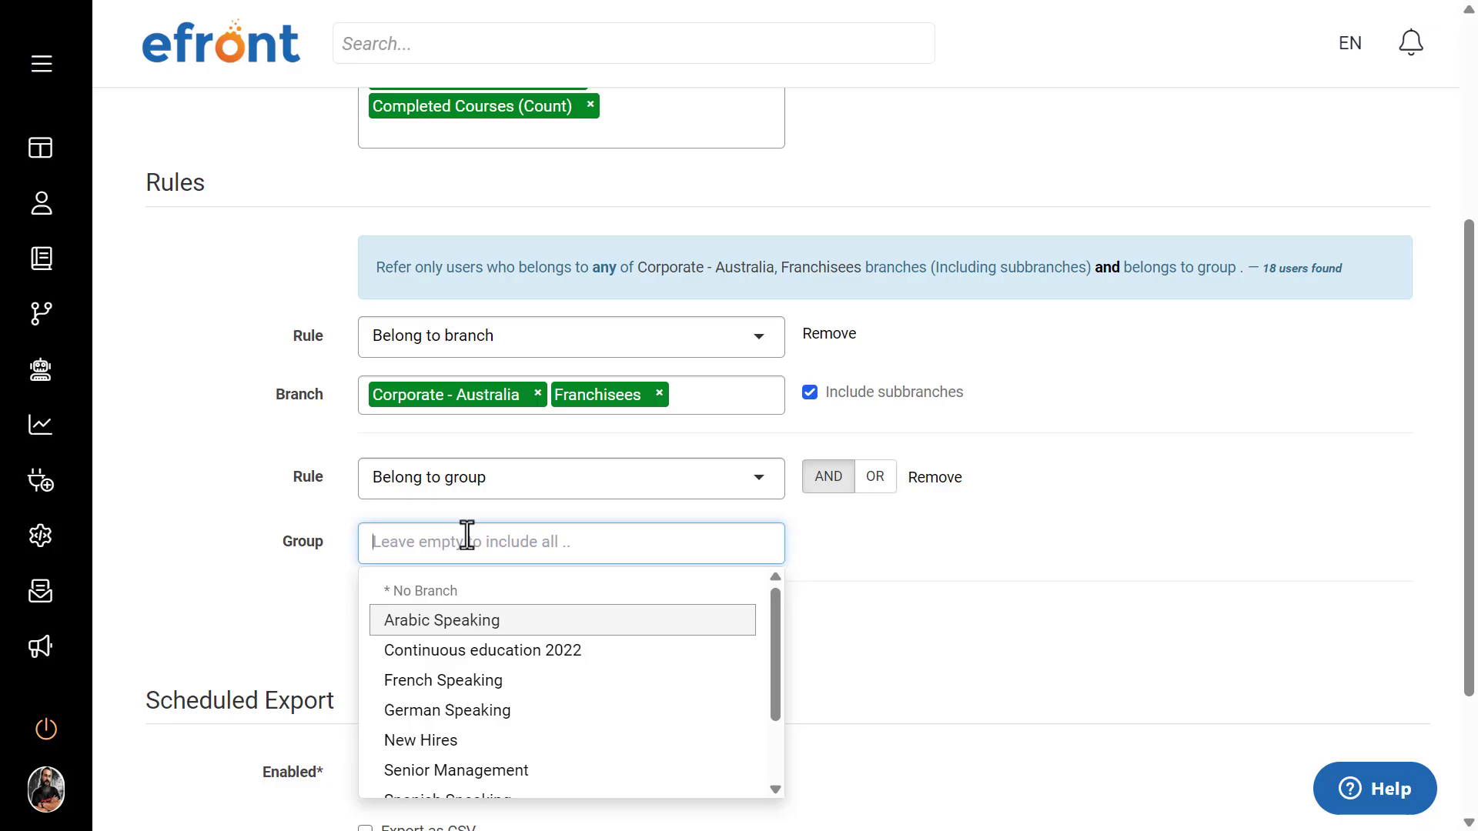
{"action": "left_click", "coordinate": [445, 650]}
{"action": "left_click", "coordinate": [445, 636]}
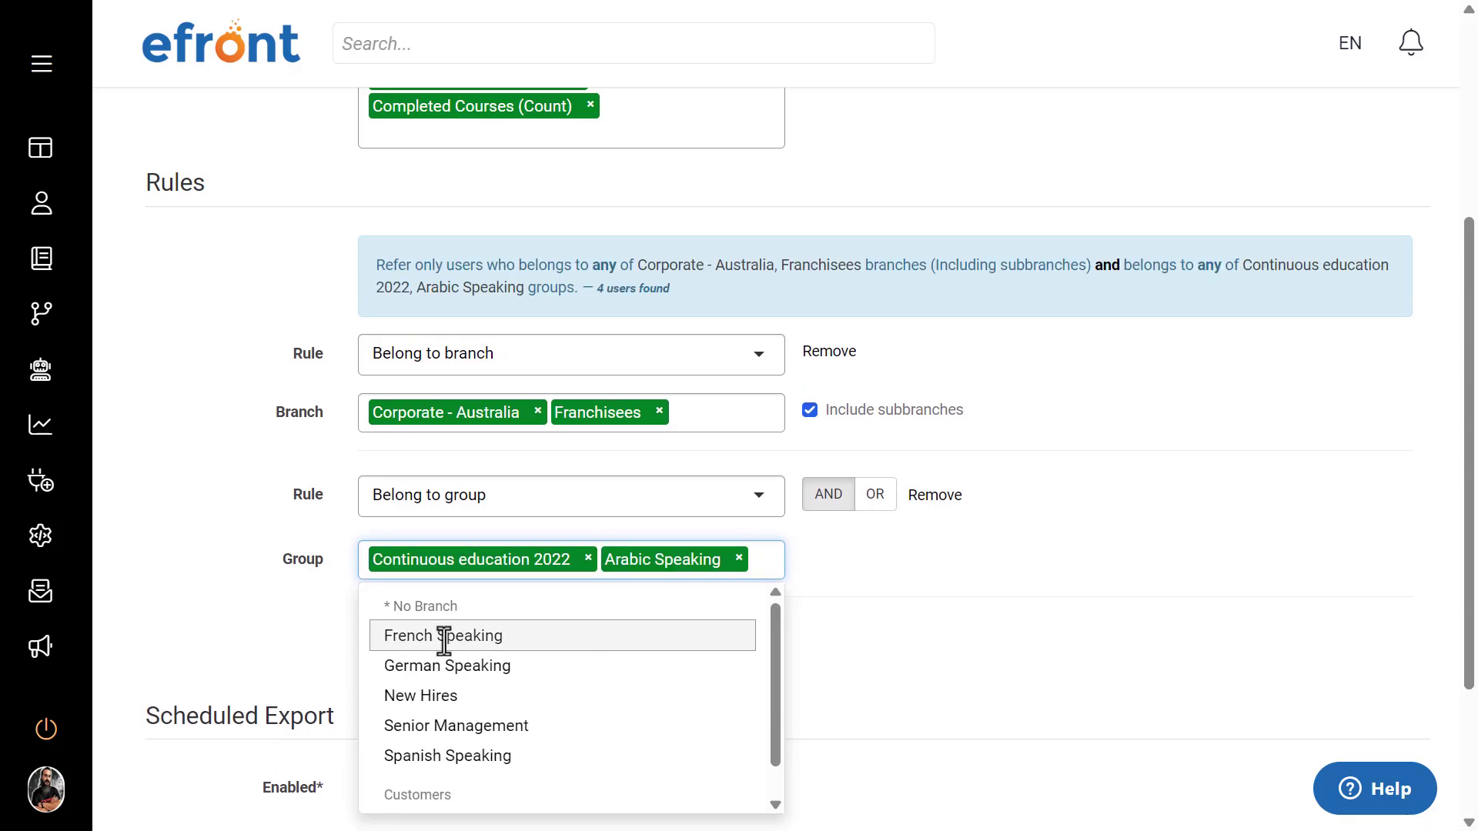
{"action": "left_click", "coordinate": [445, 637]}
{"action": "left_click", "coordinate": [440, 708]}
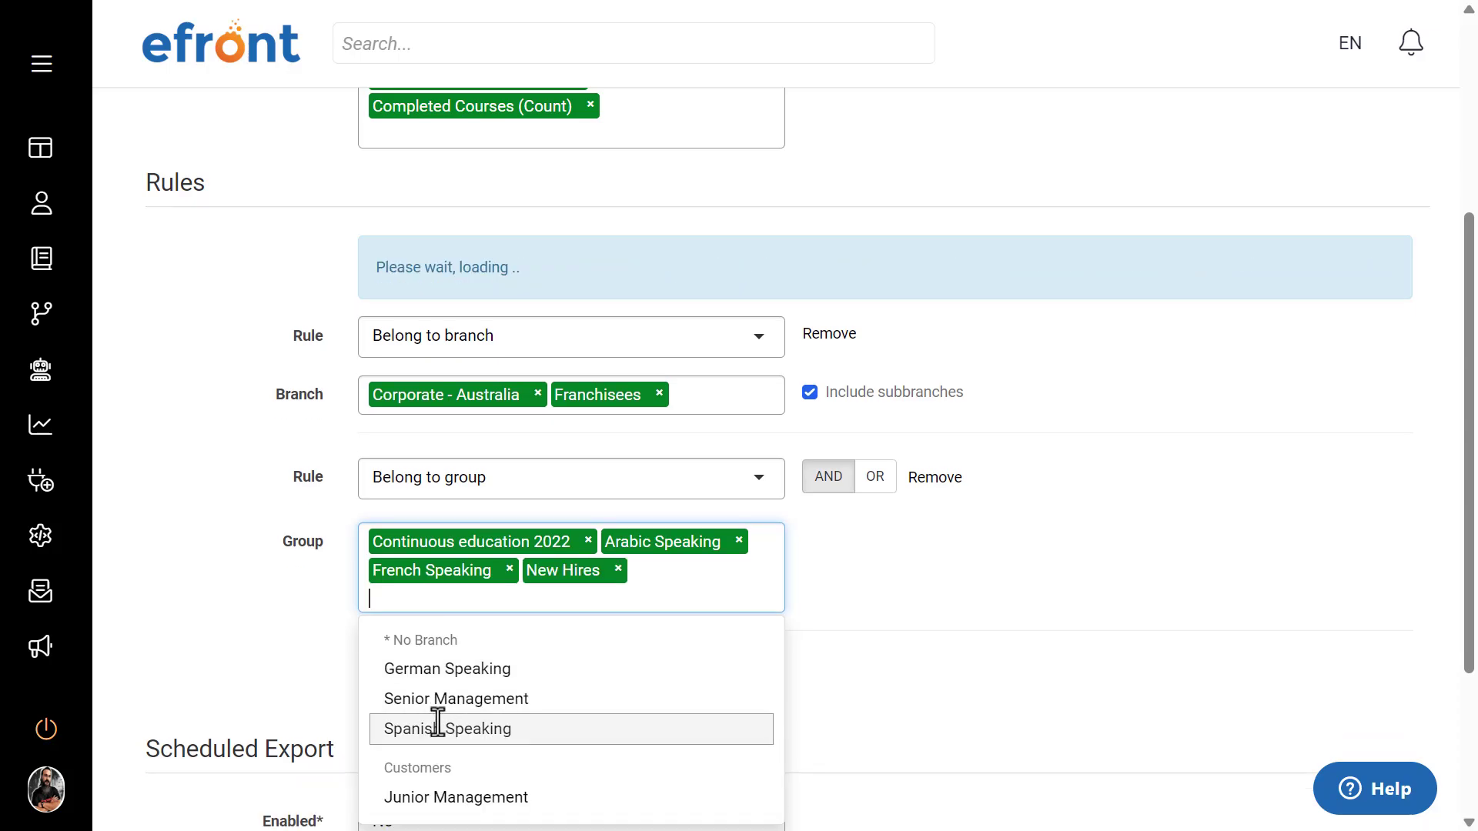
{"action": "left_click", "coordinate": [437, 726]}
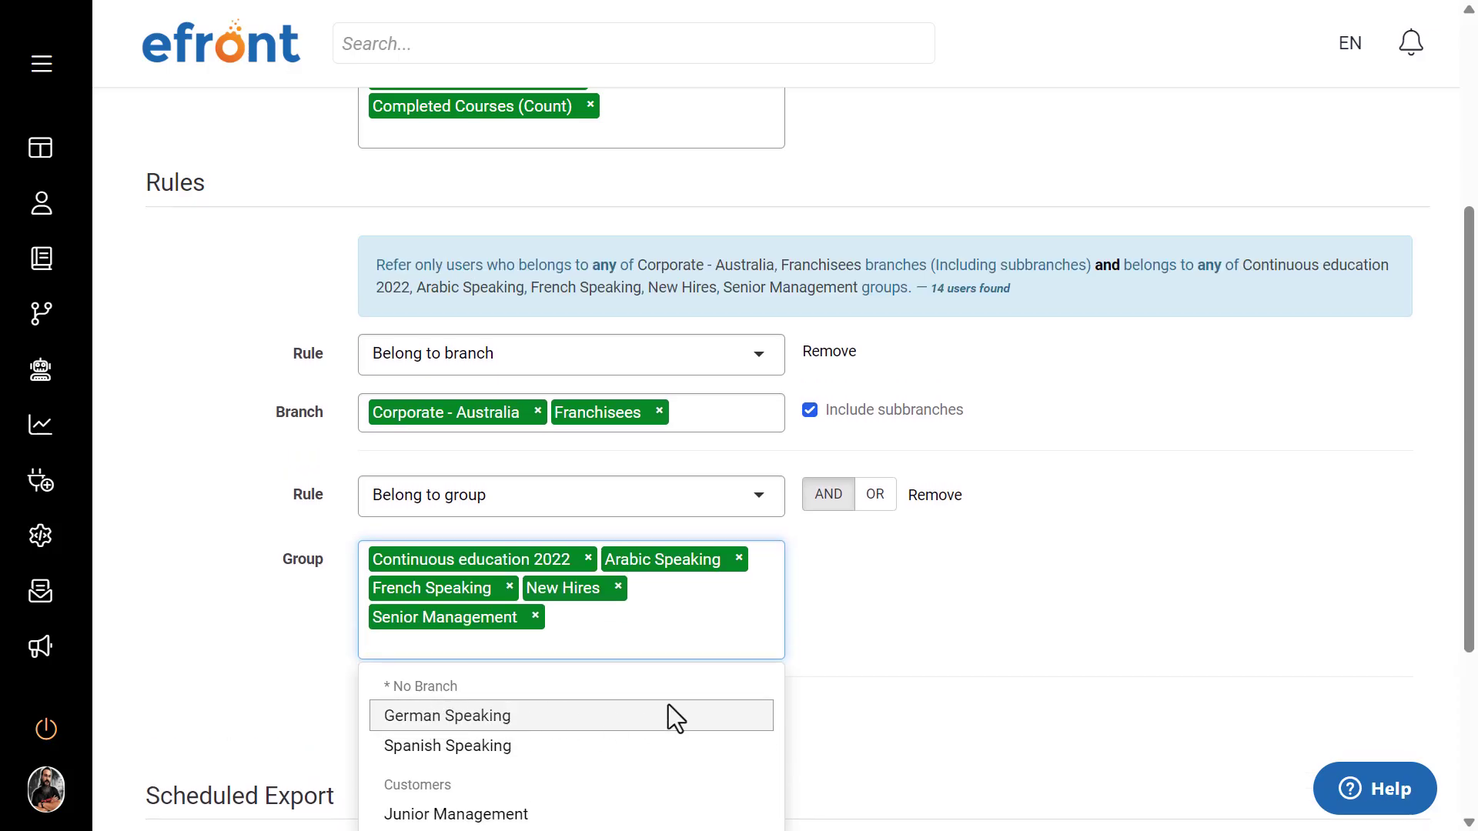
{"action": "left_click", "coordinate": [924, 670]}
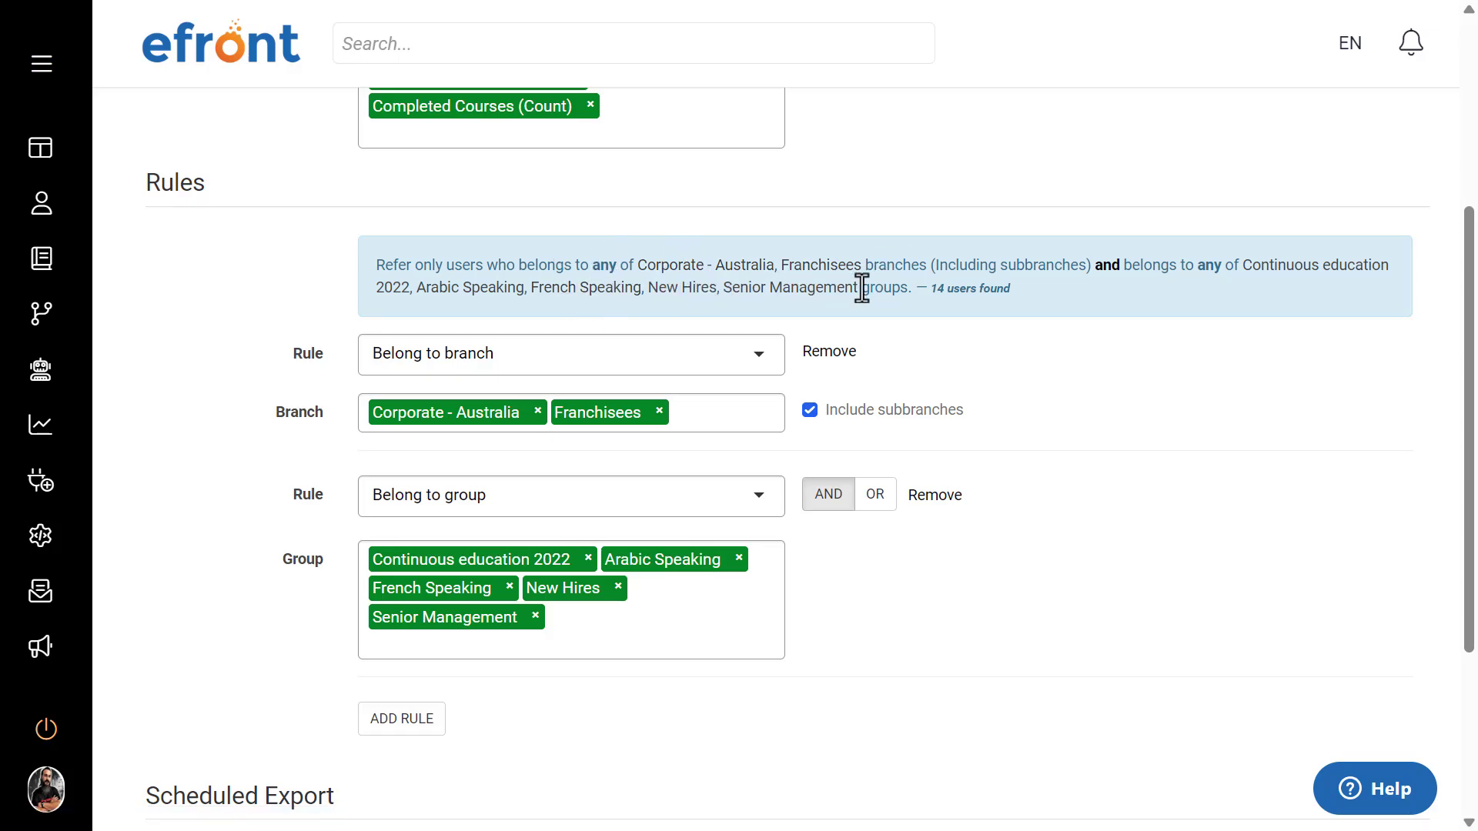
Step: Add a third AND rule, Are enrolled to course, for the eFront Learning course and check the rule summary
{"action": "scroll", "coordinate": [1023, 469], "scroll_direction": "down", "scroll_amount": 3}
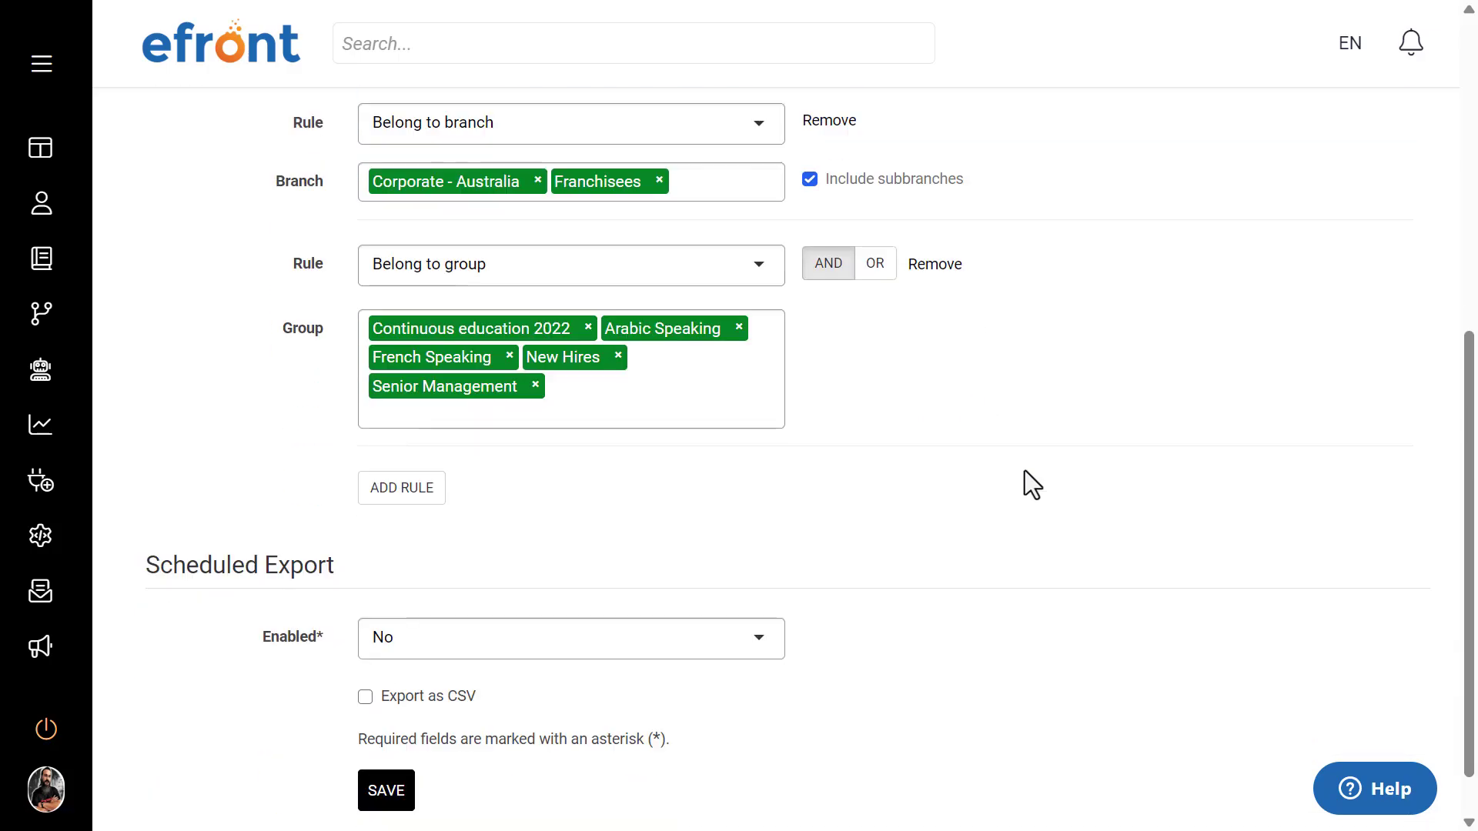
{"action": "left_click", "coordinate": [426, 494]}
{"action": "left_click", "coordinate": [429, 497]}
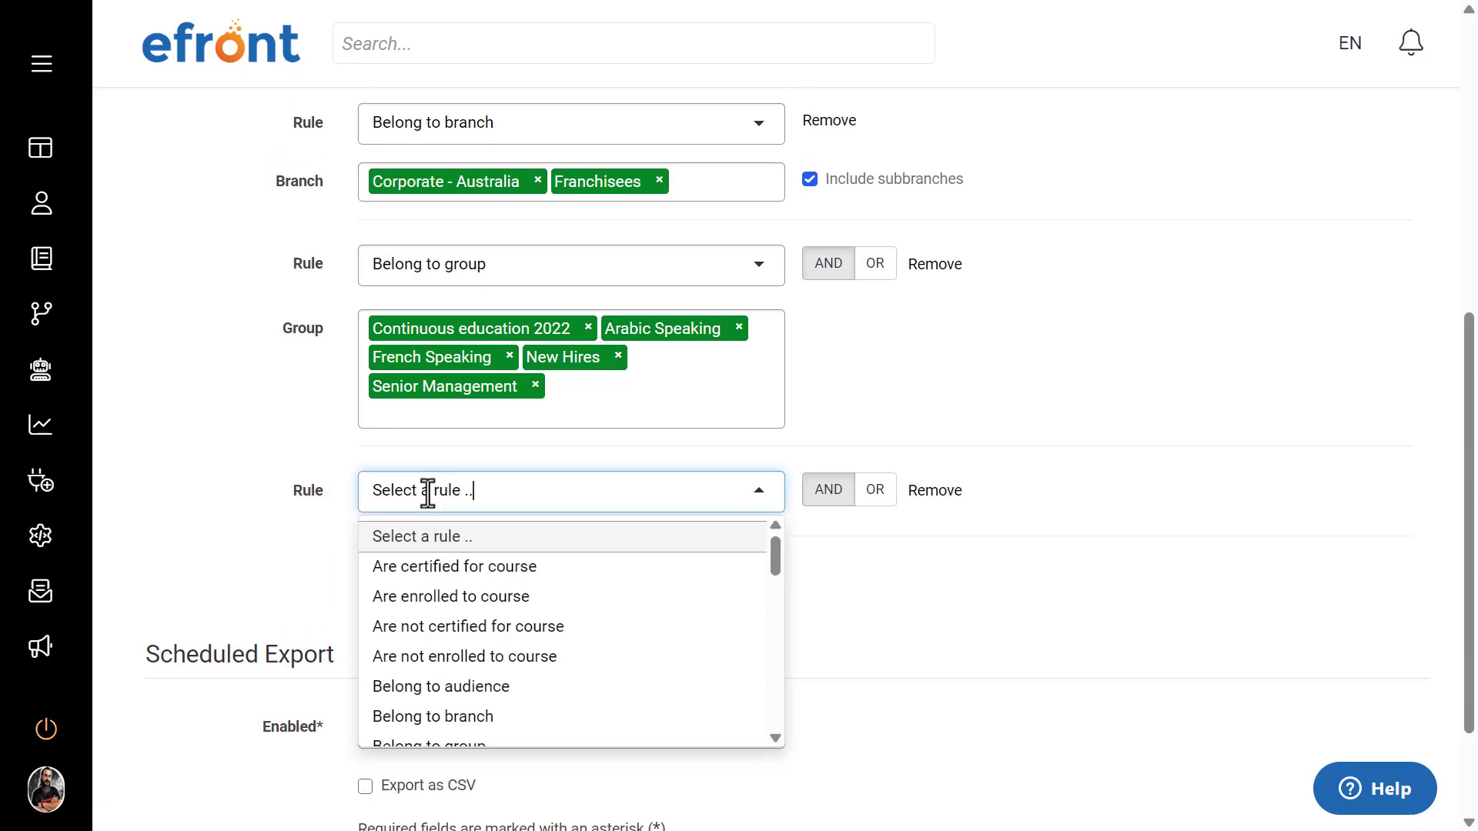
{"action": "left_click", "coordinate": [445, 598]}
{"action": "left_click", "coordinate": [444, 554]}
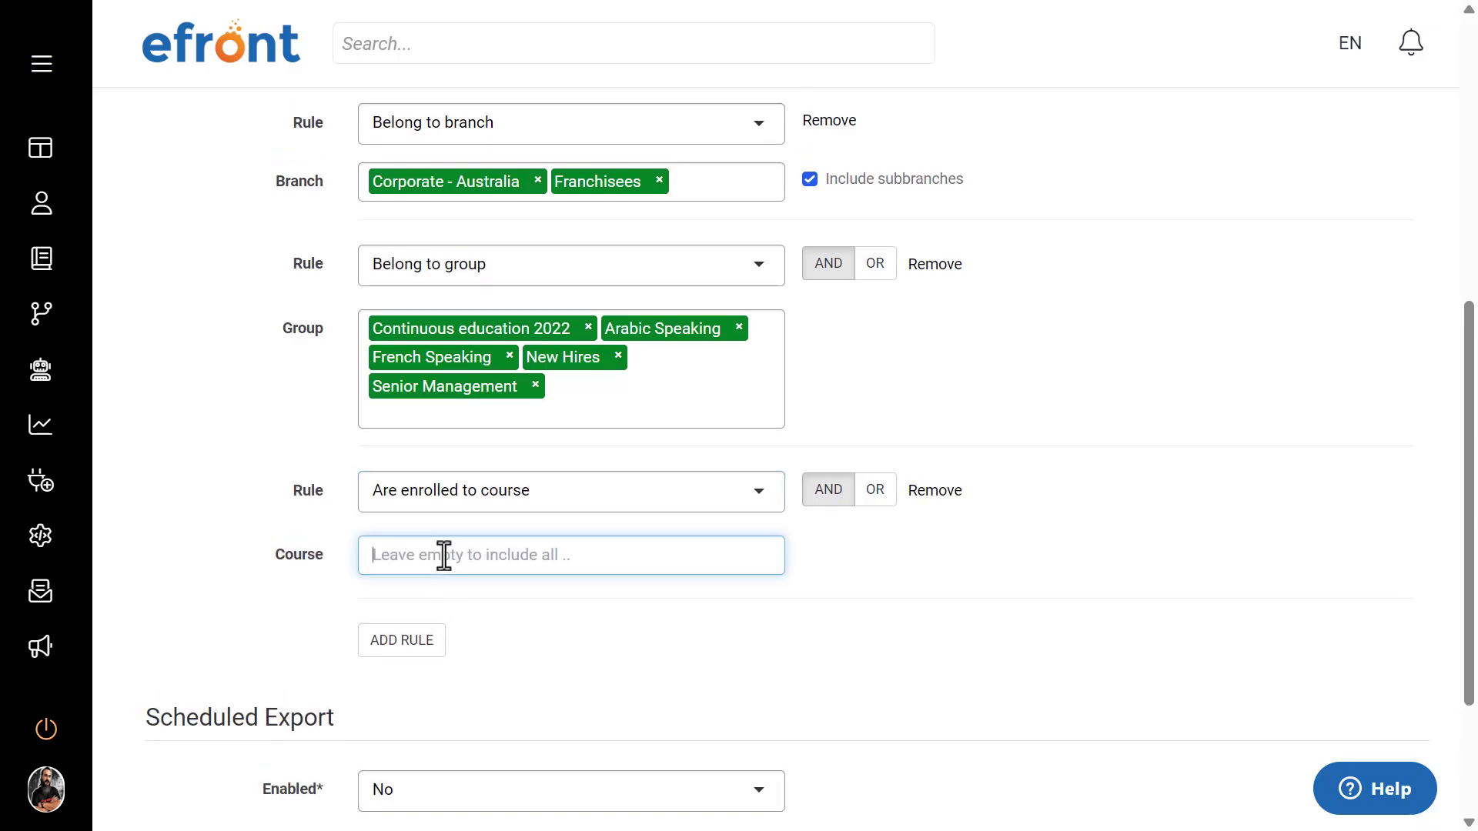
{"action": "type", "text": "efro"}
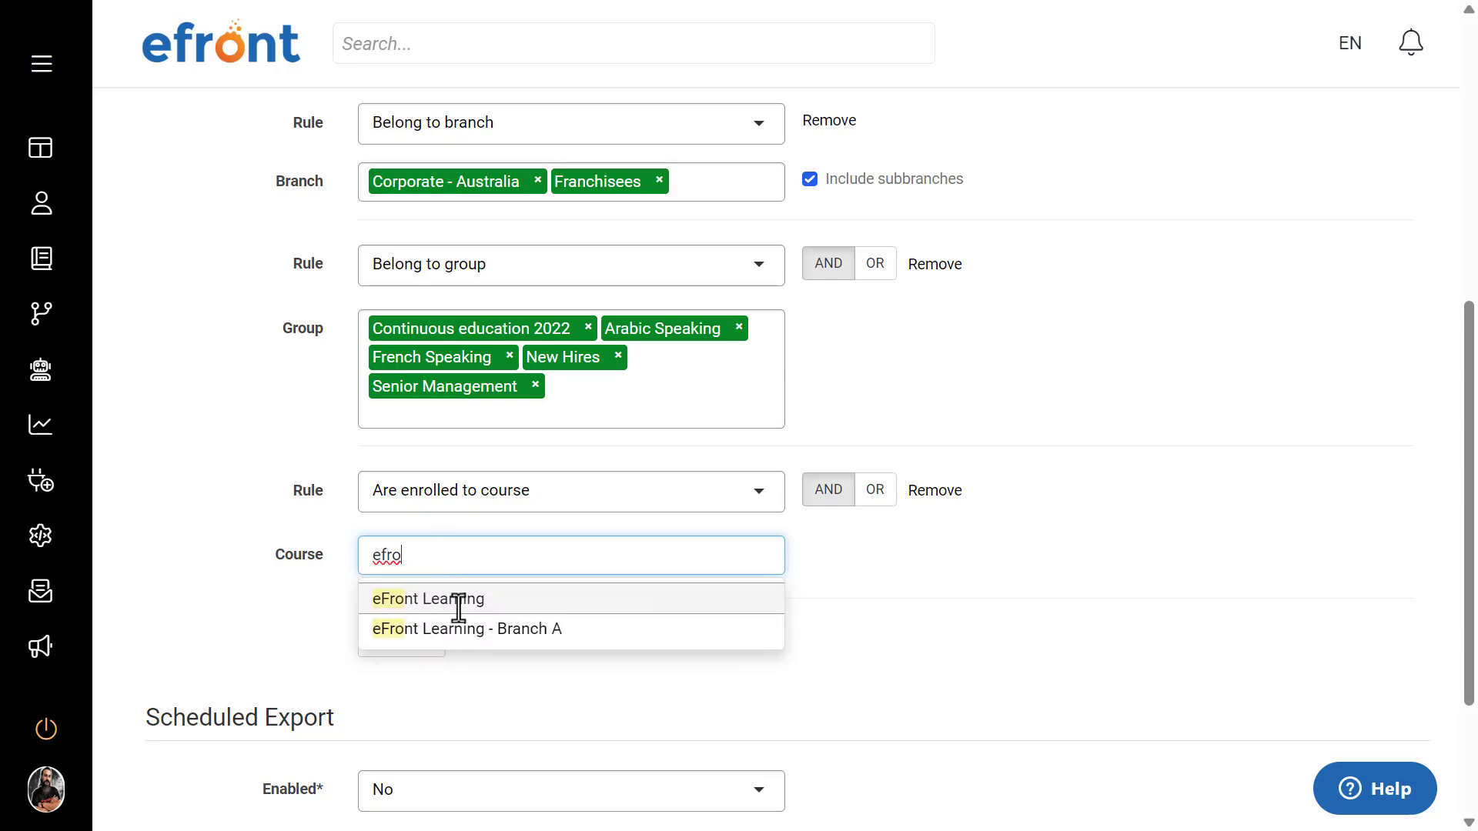
{"action": "left_click", "coordinate": [444, 600]}
{"action": "left_click", "coordinate": [1176, 532]}
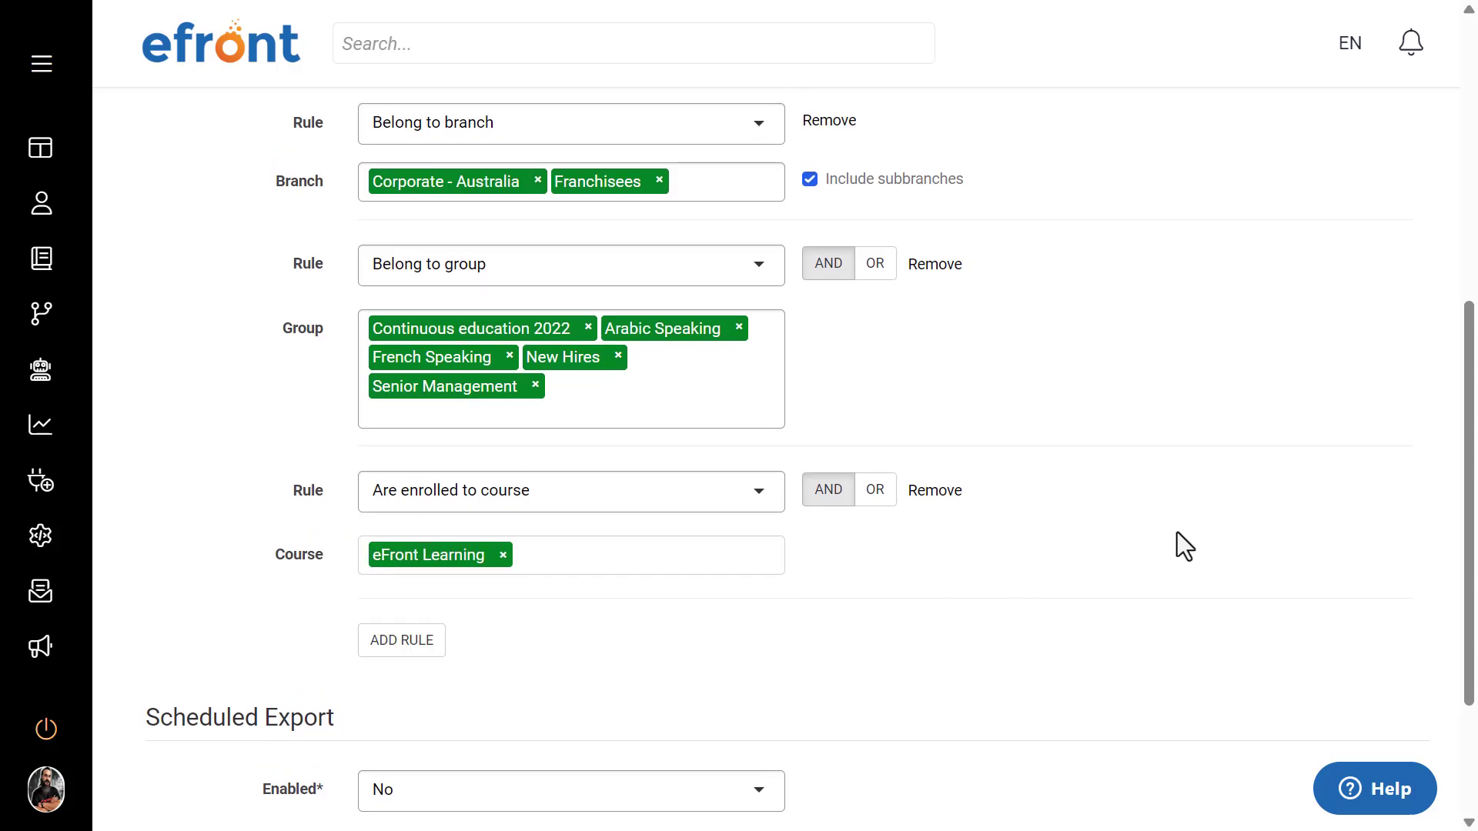
{"action": "scroll", "coordinate": [1176, 532], "scroll_direction": "up", "scroll_amount": 3}
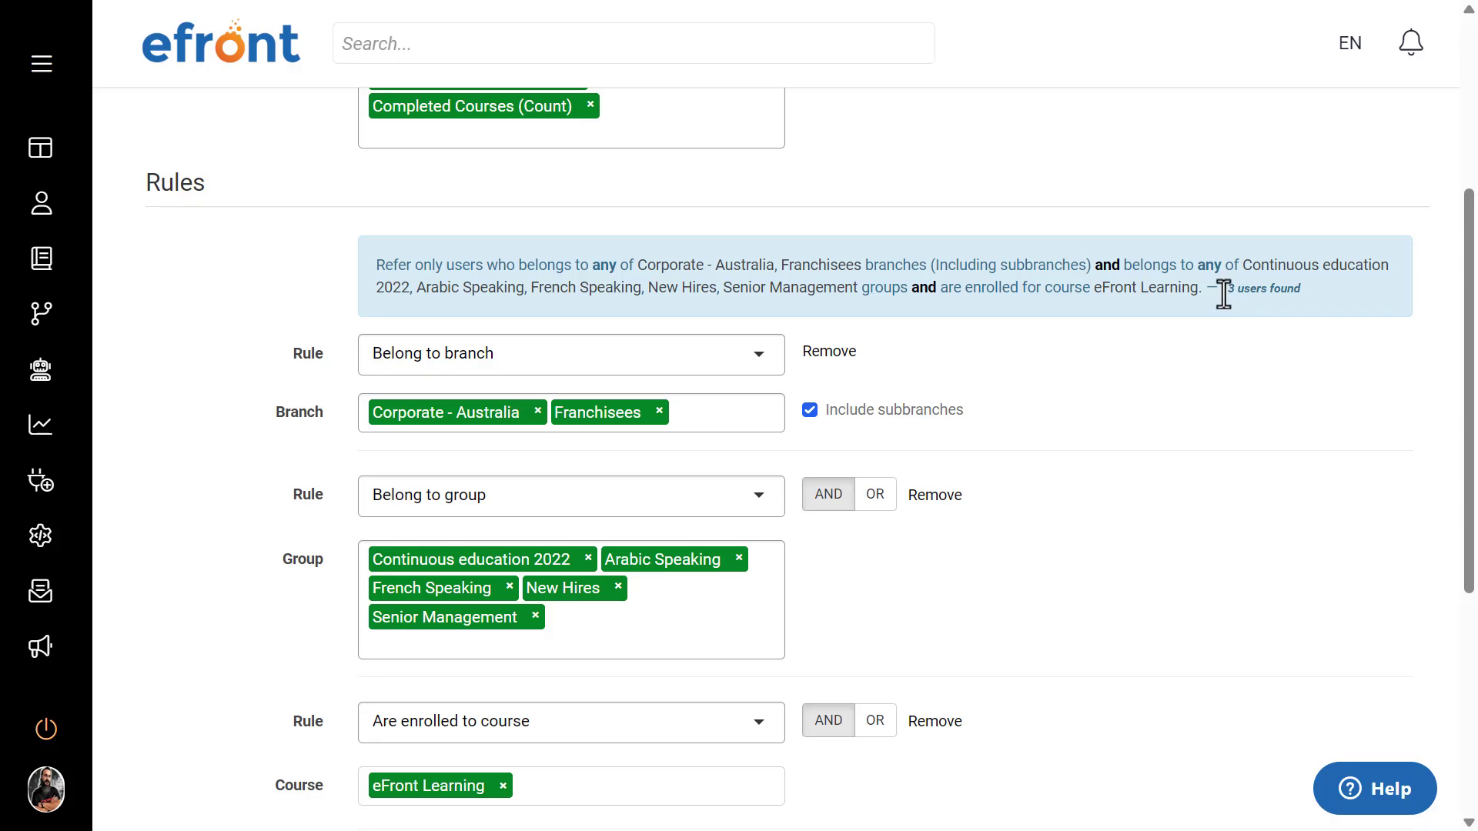
Step: Add a fourth AND rule, Have not logged in for the past period, with a time period of 3 months
{"action": "scroll", "coordinate": [1201, 577], "scroll_direction": "down", "scroll_amount": 3}
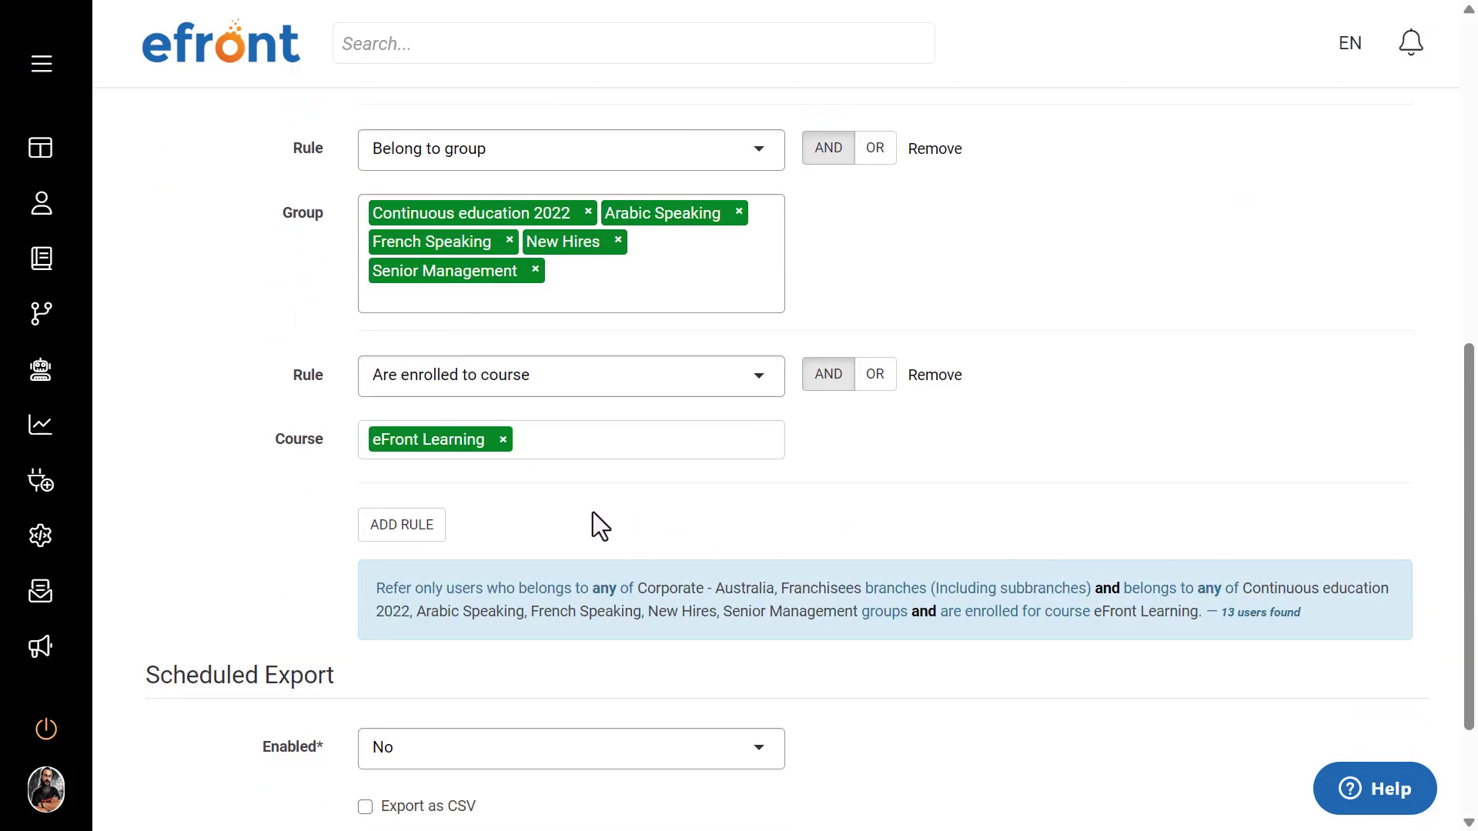
{"action": "left_click", "coordinate": [428, 531]}
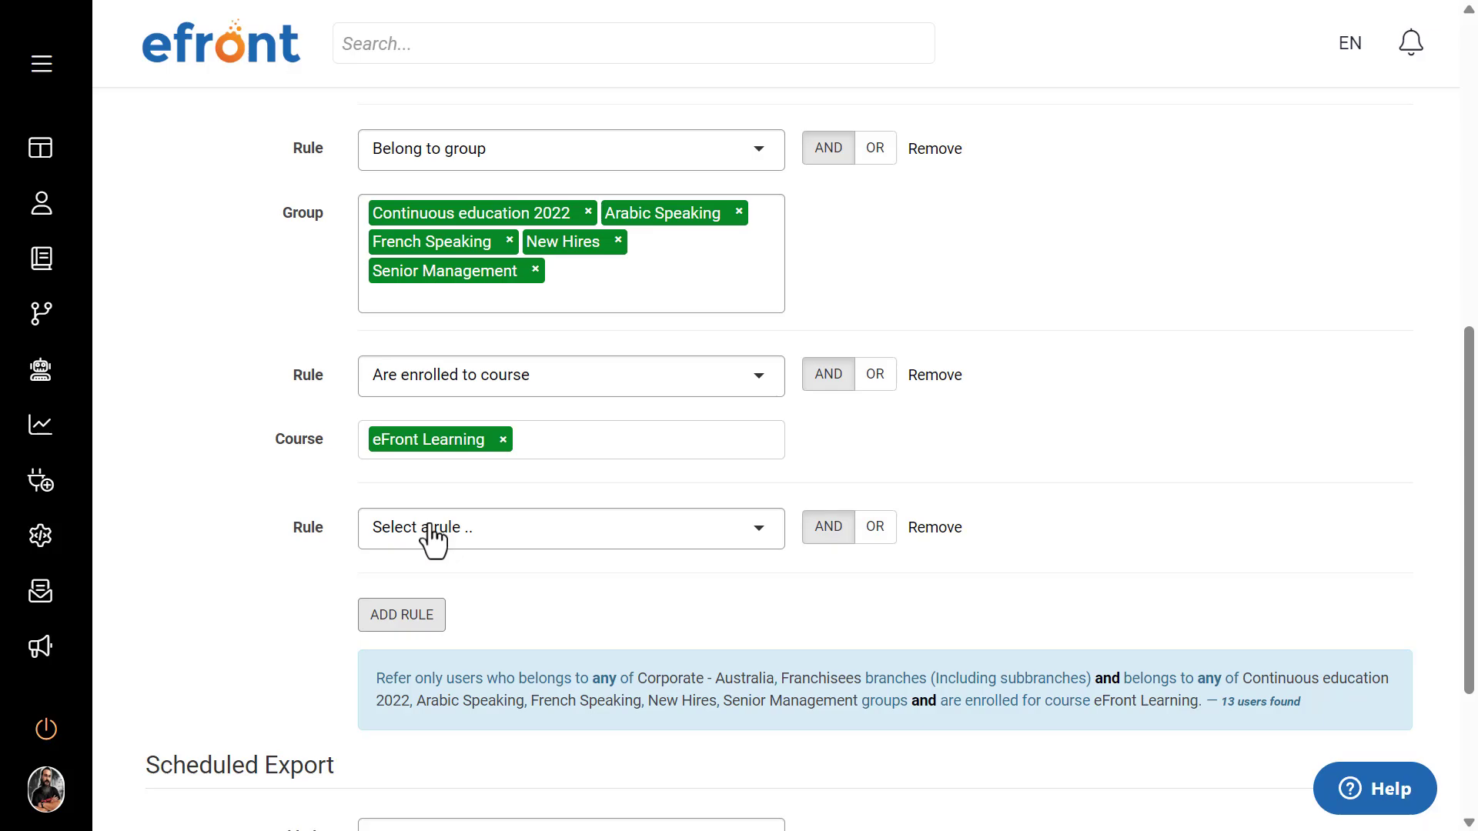
{"action": "left_click", "coordinate": [431, 531]}
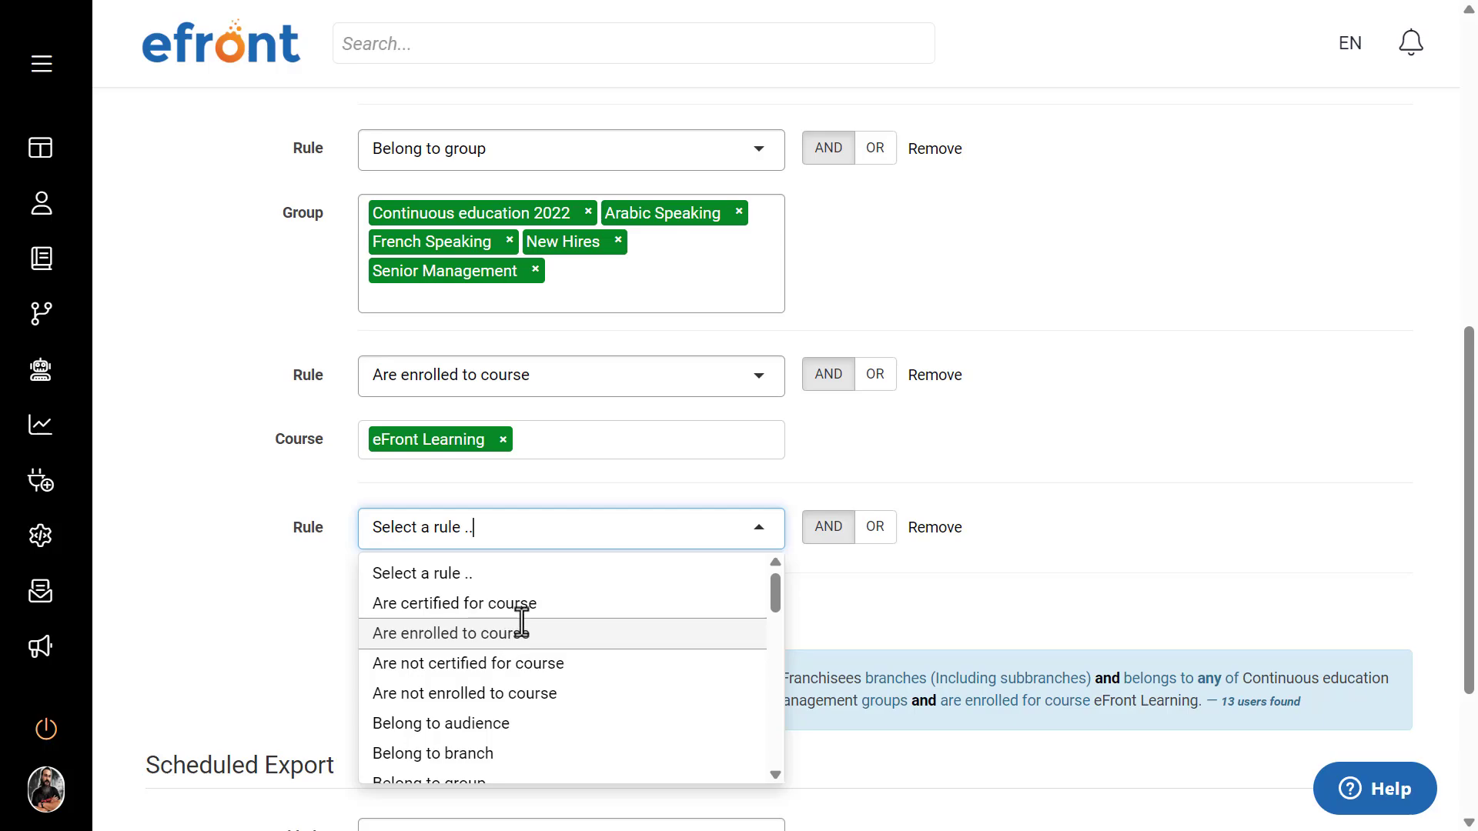
{"action": "scroll", "coordinate": [520, 620], "scroll_direction": "down", "scroll_amount": 1}
{"action": "scroll", "coordinate": [522, 622], "scroll_direction": "down", "scroll_amount": 4}
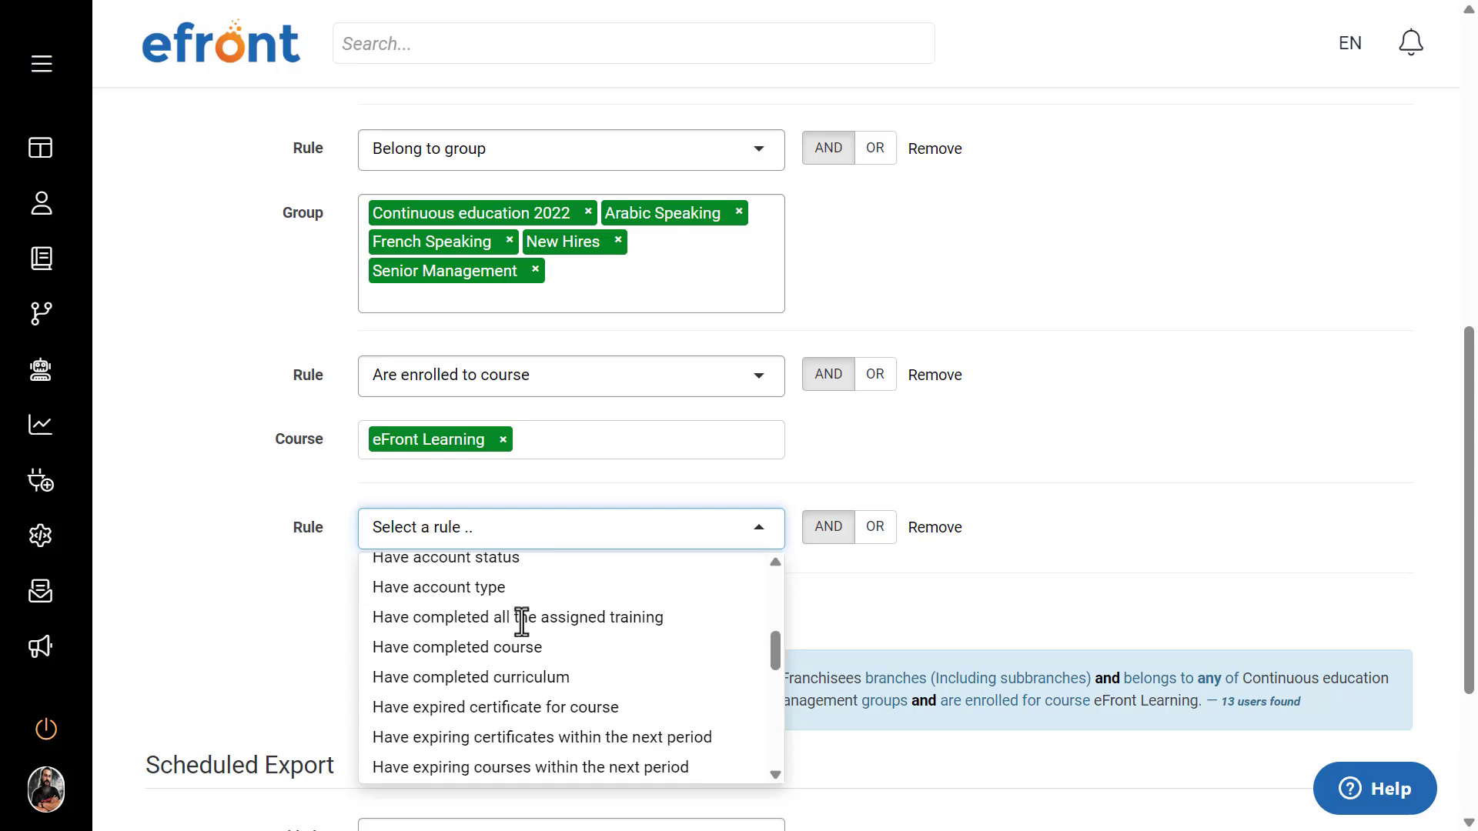
{"action": "scroll", "coordinate": [522, 621], "scroll_direction": "down", "scroll_amount": 5}
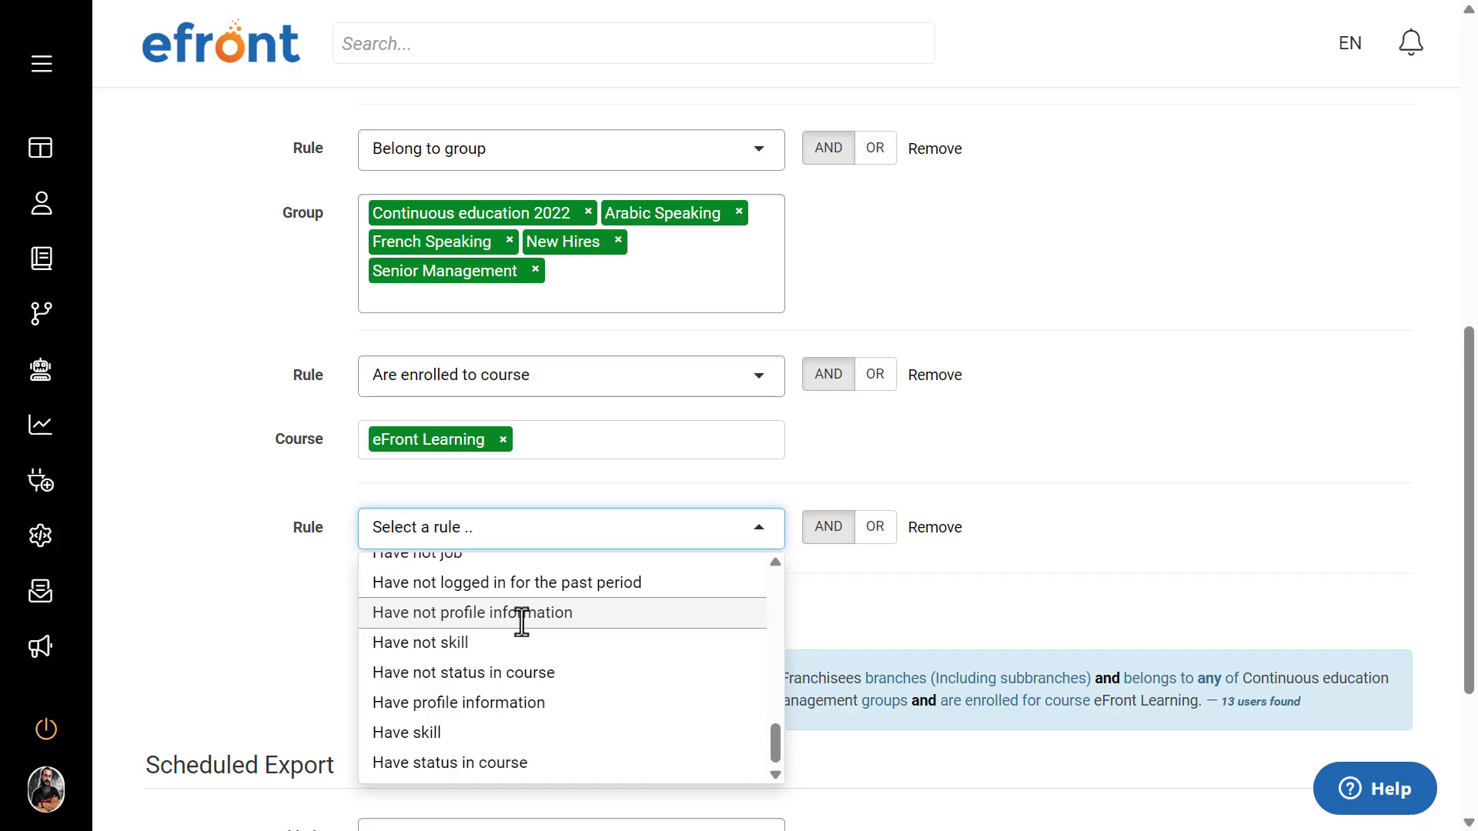
{"action": "key", "text": "BackSpace"}
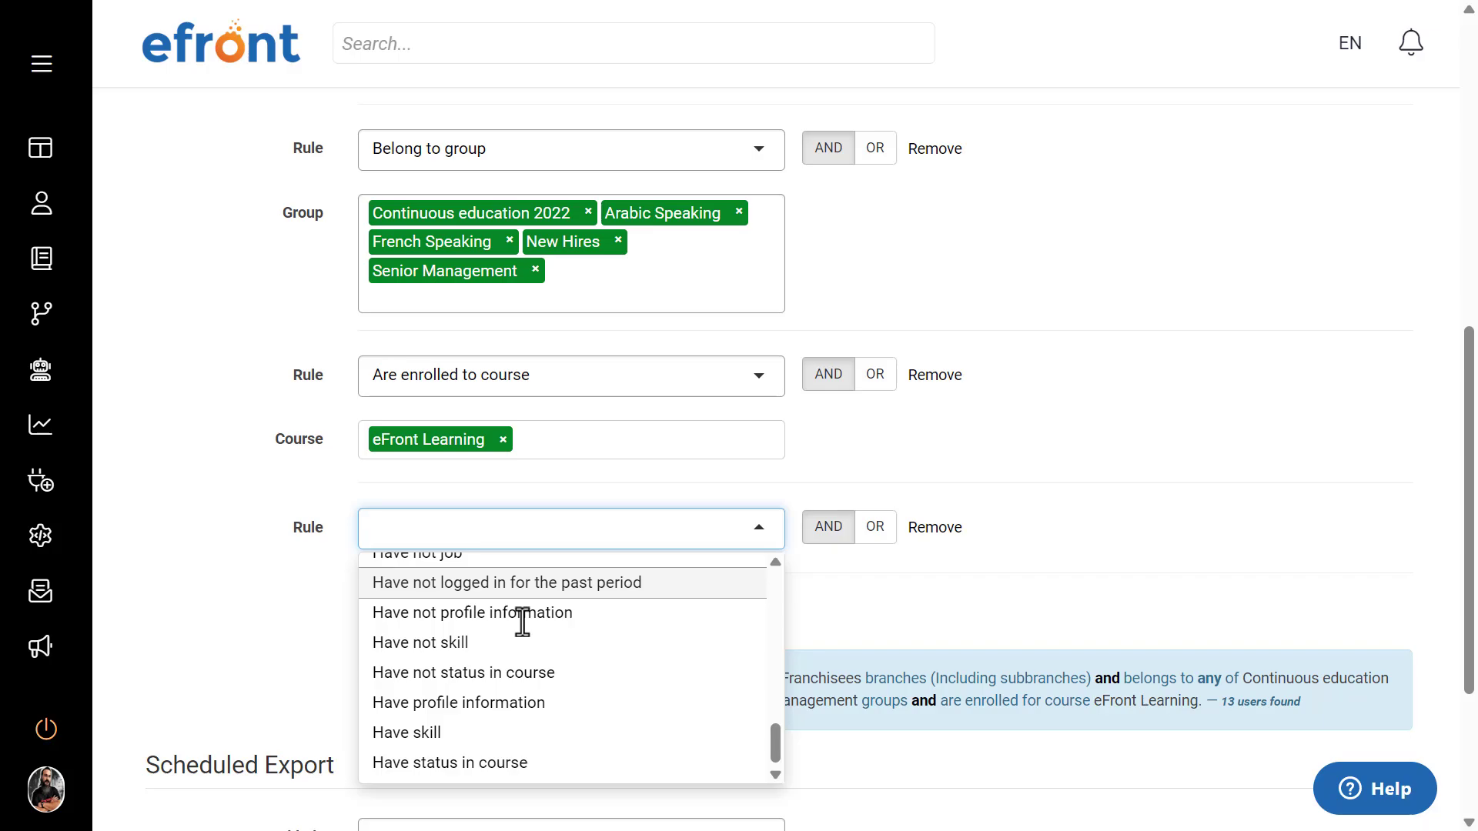
{"action": "type", "text": "log"}
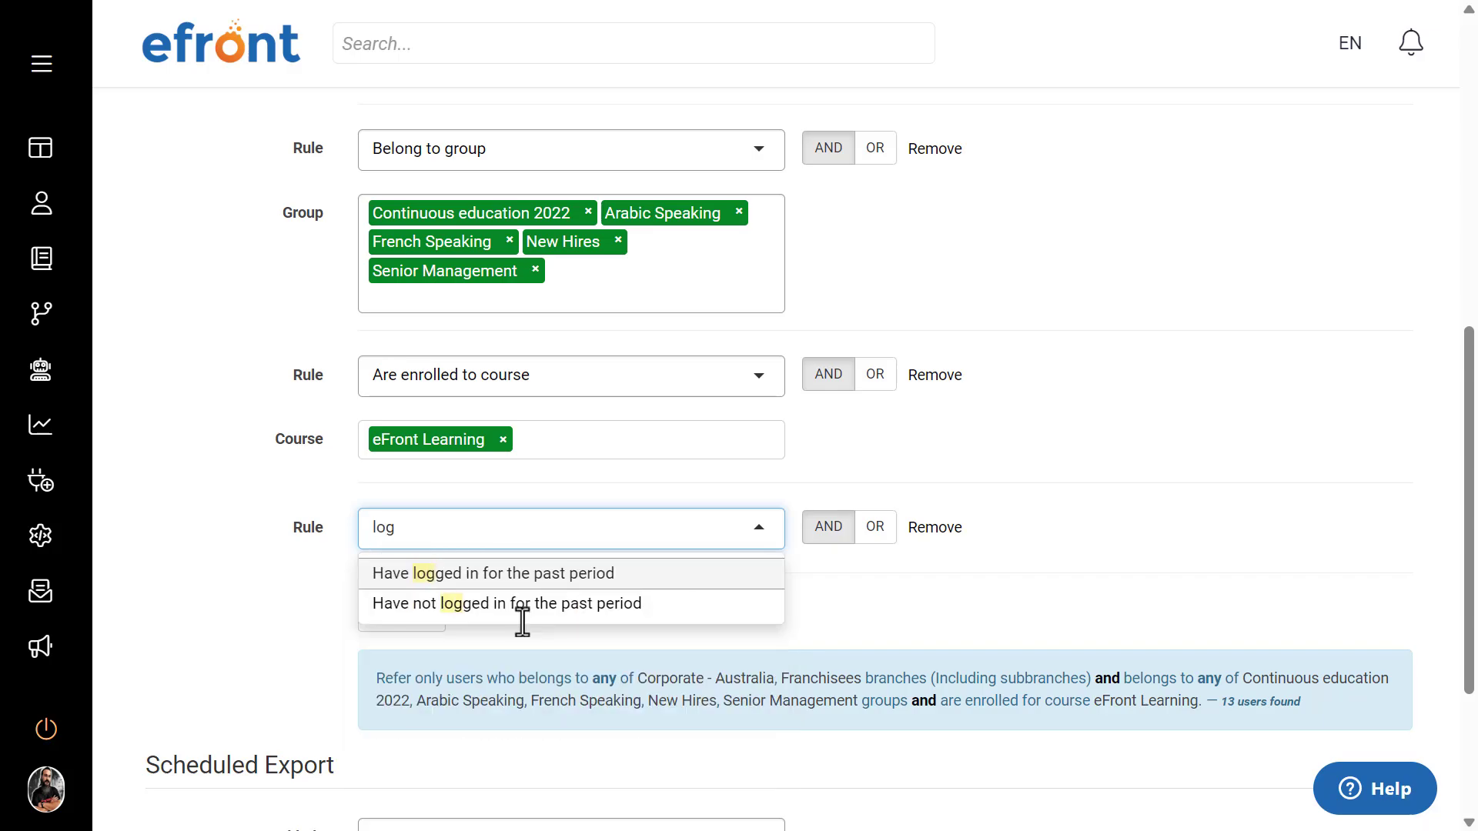
{"action": "left_click", "coordinate": [514, 605]}
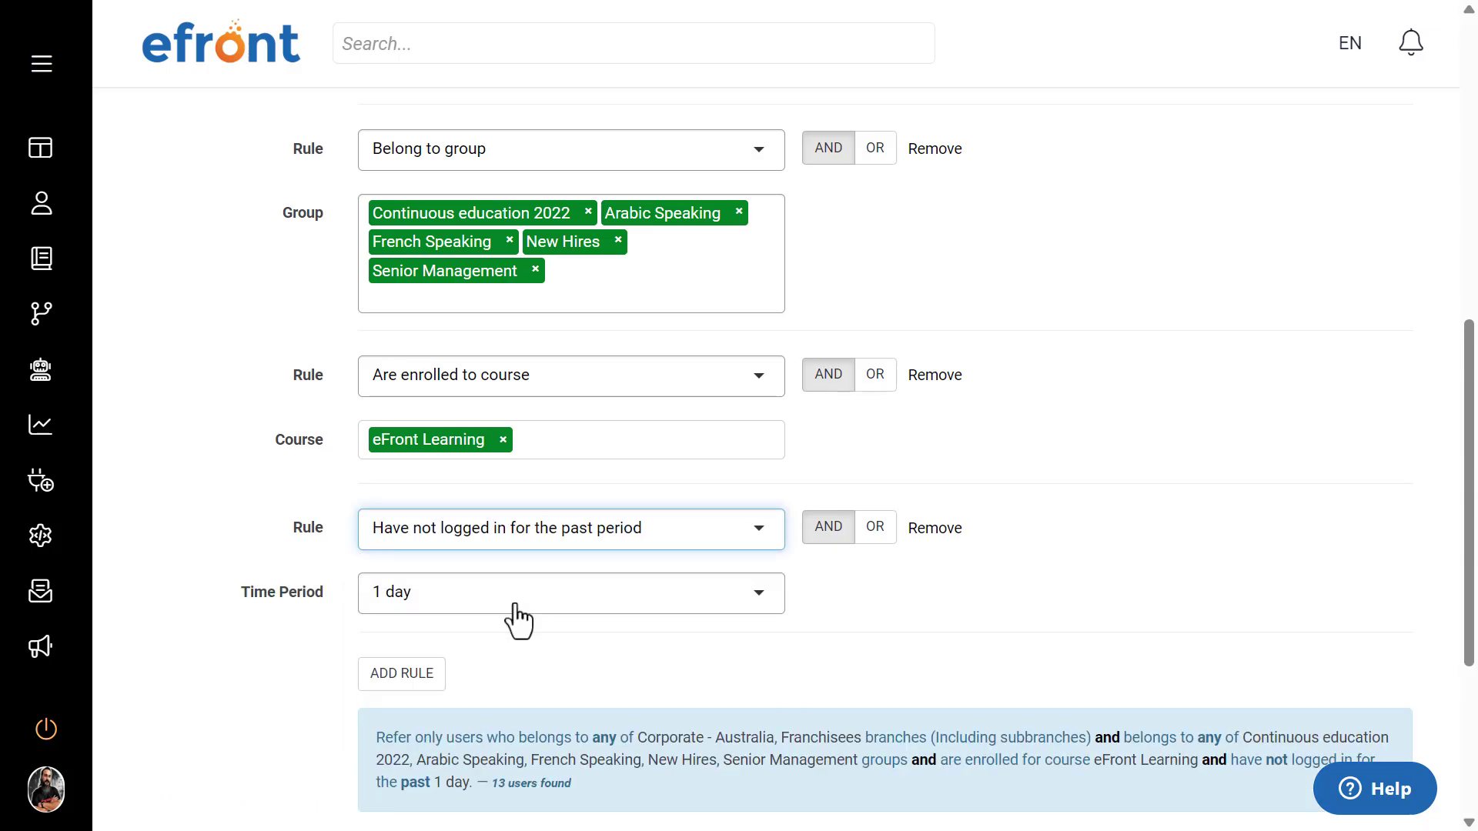
{"action": "left_click", "coordinate": [444, 585]}
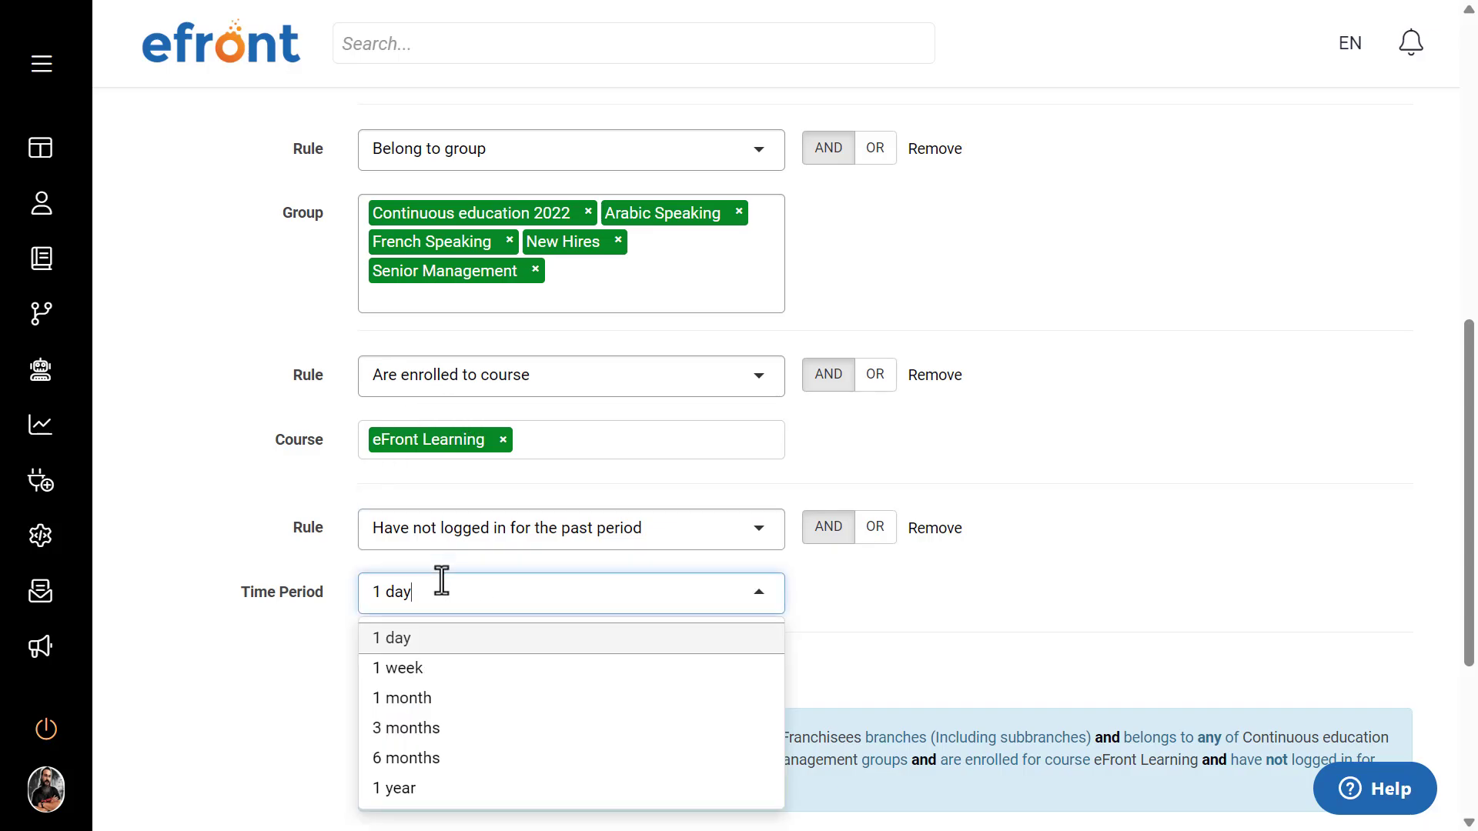
{"action": "left_click", "coordinate": [451, 732]}
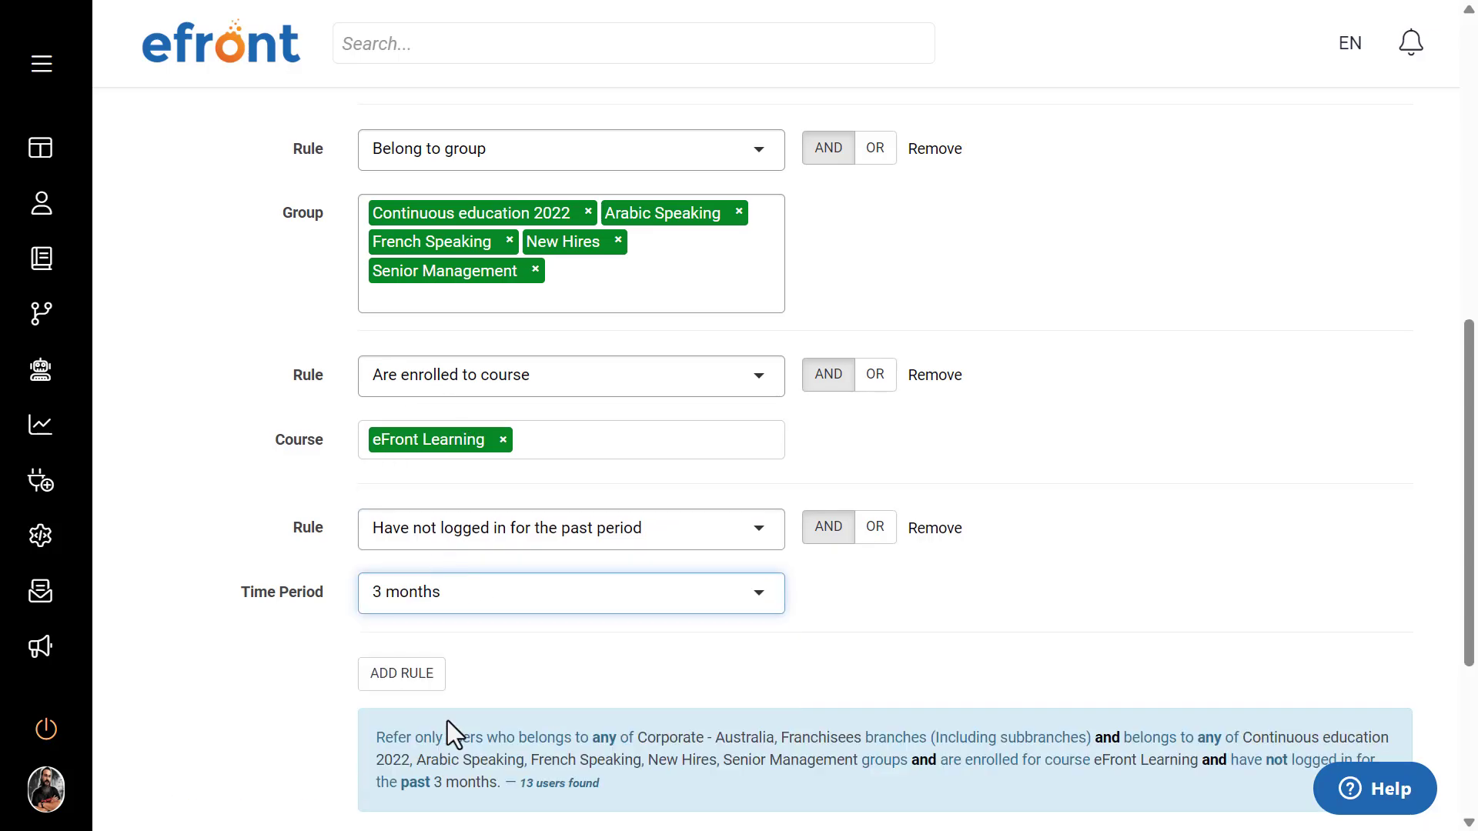
Step: Review the combined rules and their AND/OR operators, and save the custom report without a scheduled export
{"action": "scroll", "coordinate": [878, 597], "scroll_direction": "down", "scroll_amount": 2}
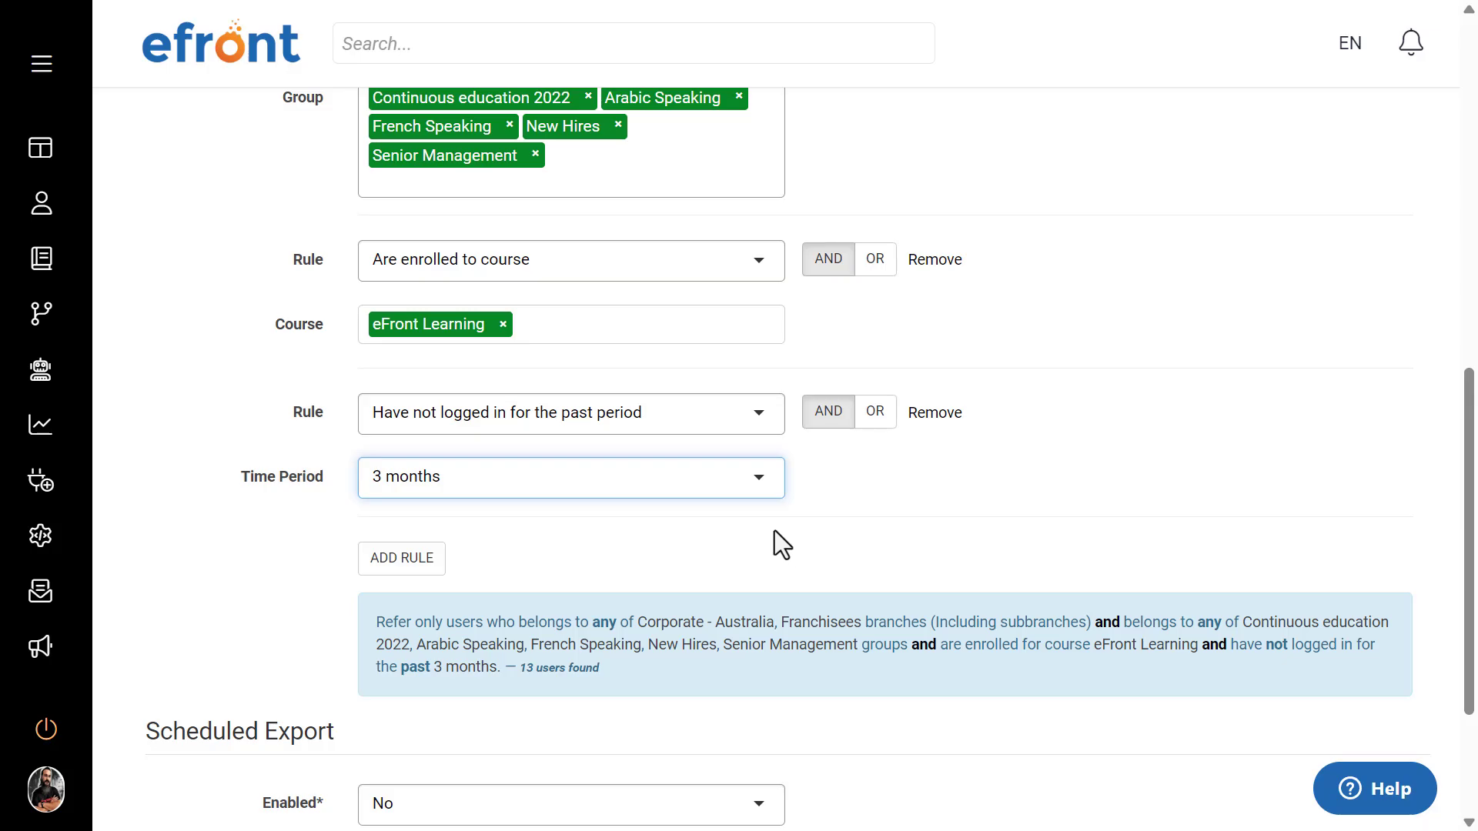
{"action": "scroll", "coordinate": [774, 529], "scroll_direction": "up", "scroll_amount": 7}
{"action": "scroll", "coordinate": [780, 315], "scroll_direction": "down", "scroll_amount": 2}
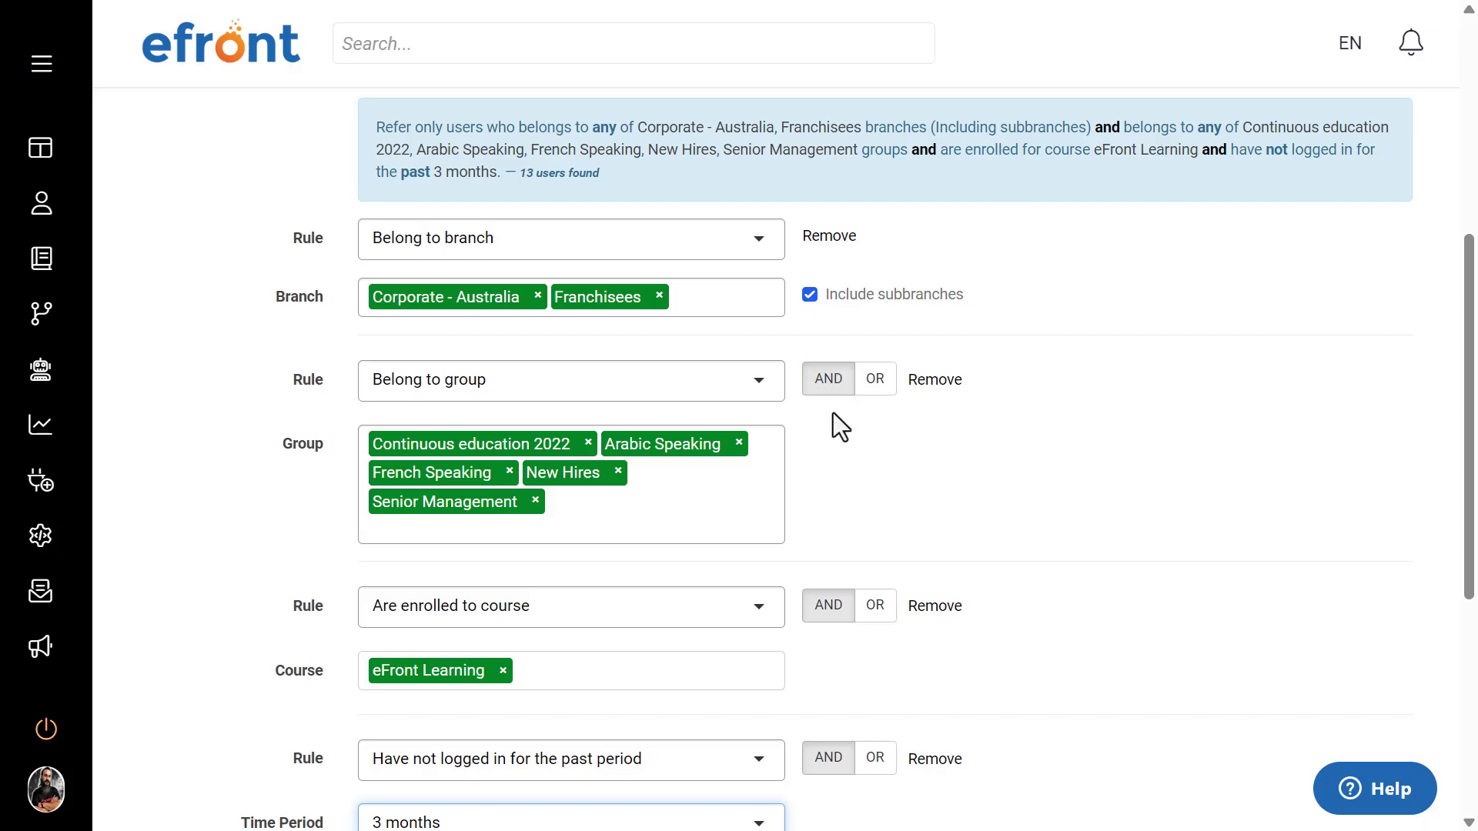
{"action": "scroll", "coordinate": [833, 413], "scroll_direction": "down", "scroll_amount": 4}
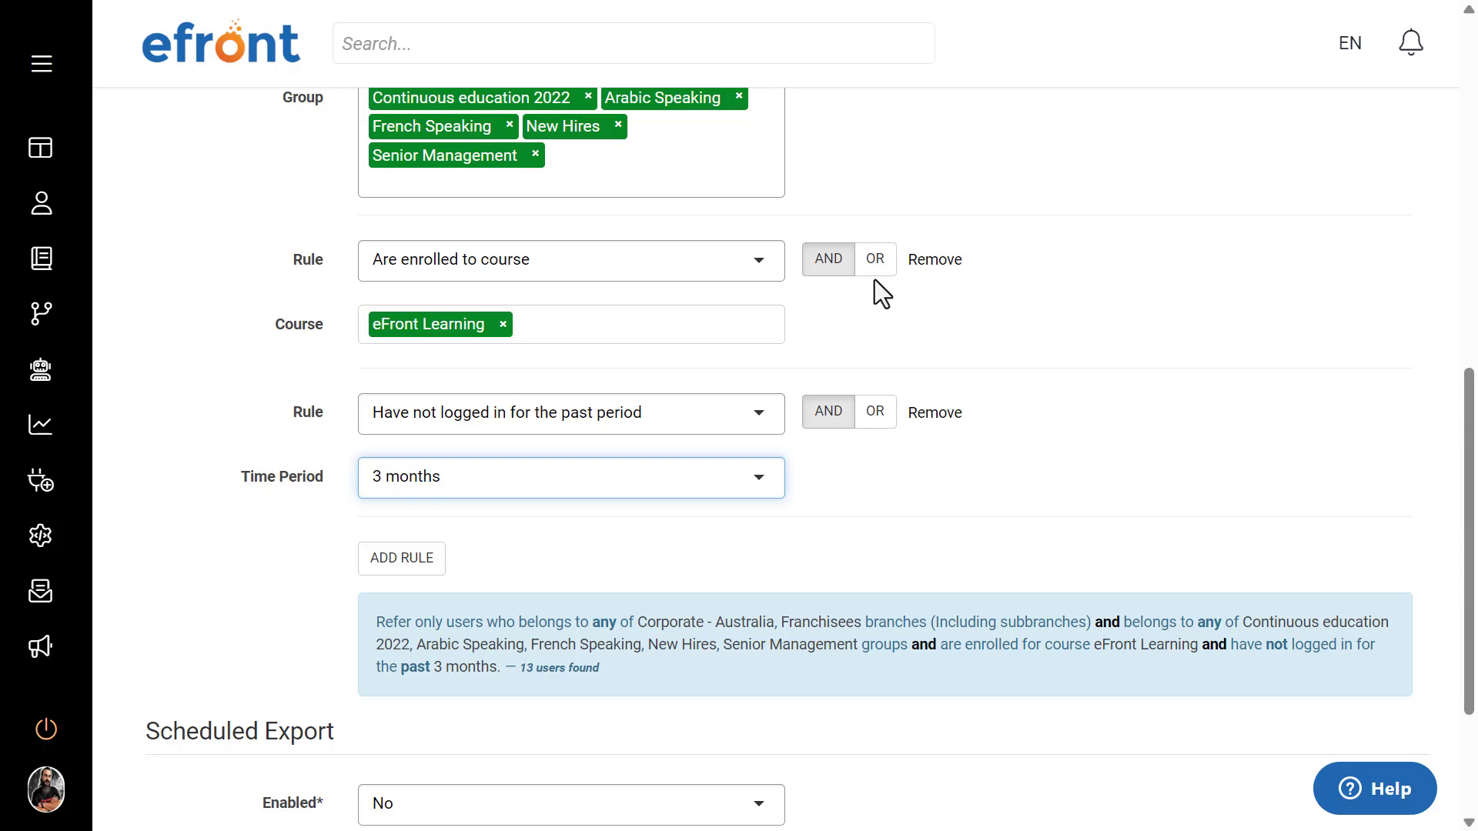
{"action": "scroll", "coordinate": [875, 280], "scroll_direction": "down", "scroll_amount": 3}
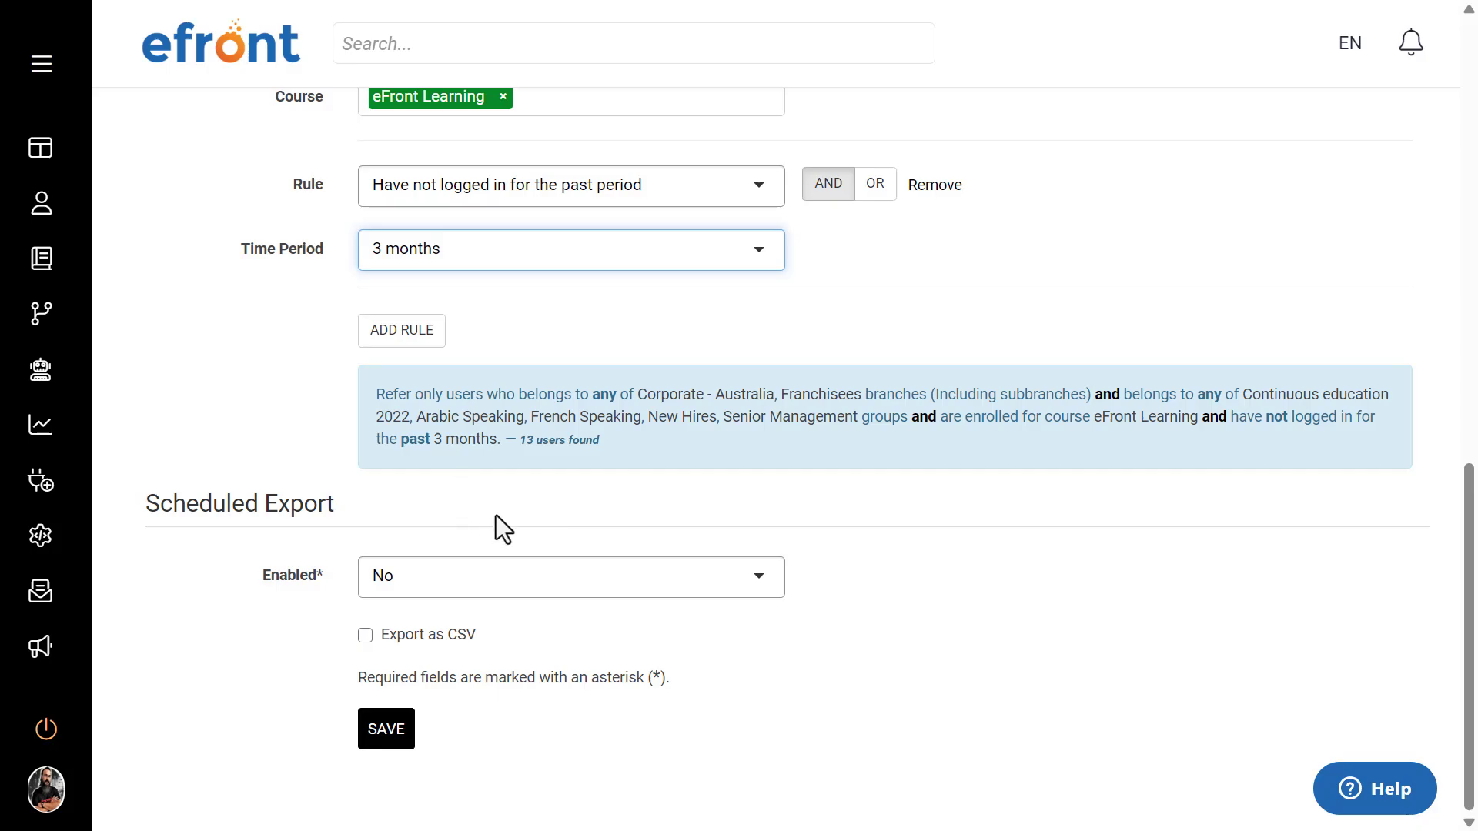
{"action": "left_click", "coordinate": [387, 737]}
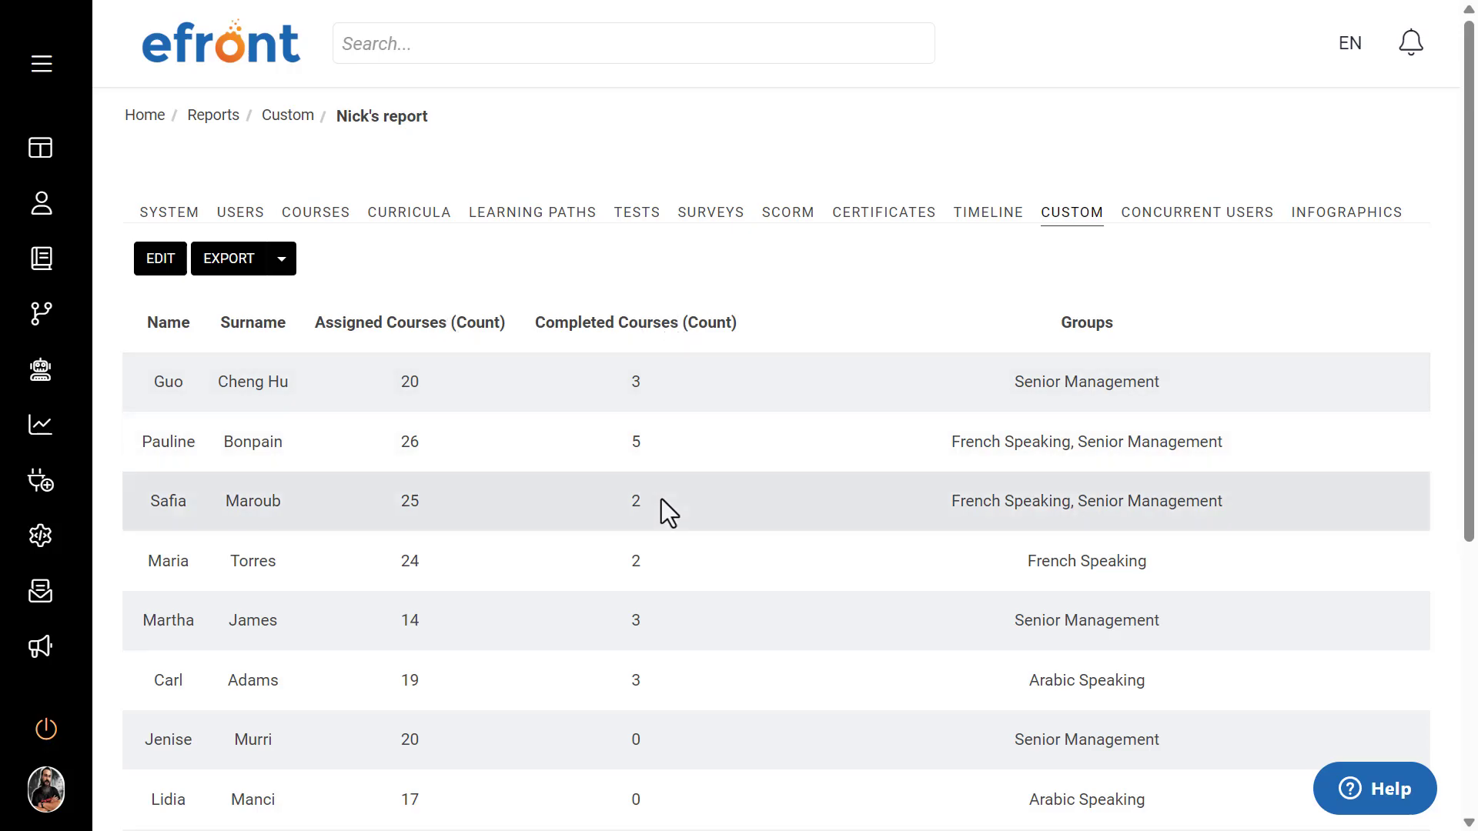
Step: Look through the custom report's results and view its available export formats without exporting
{"action": "scroll", "coordinate": [1082, 381], "scroll_direction": "down", "scroll_amount": 5}
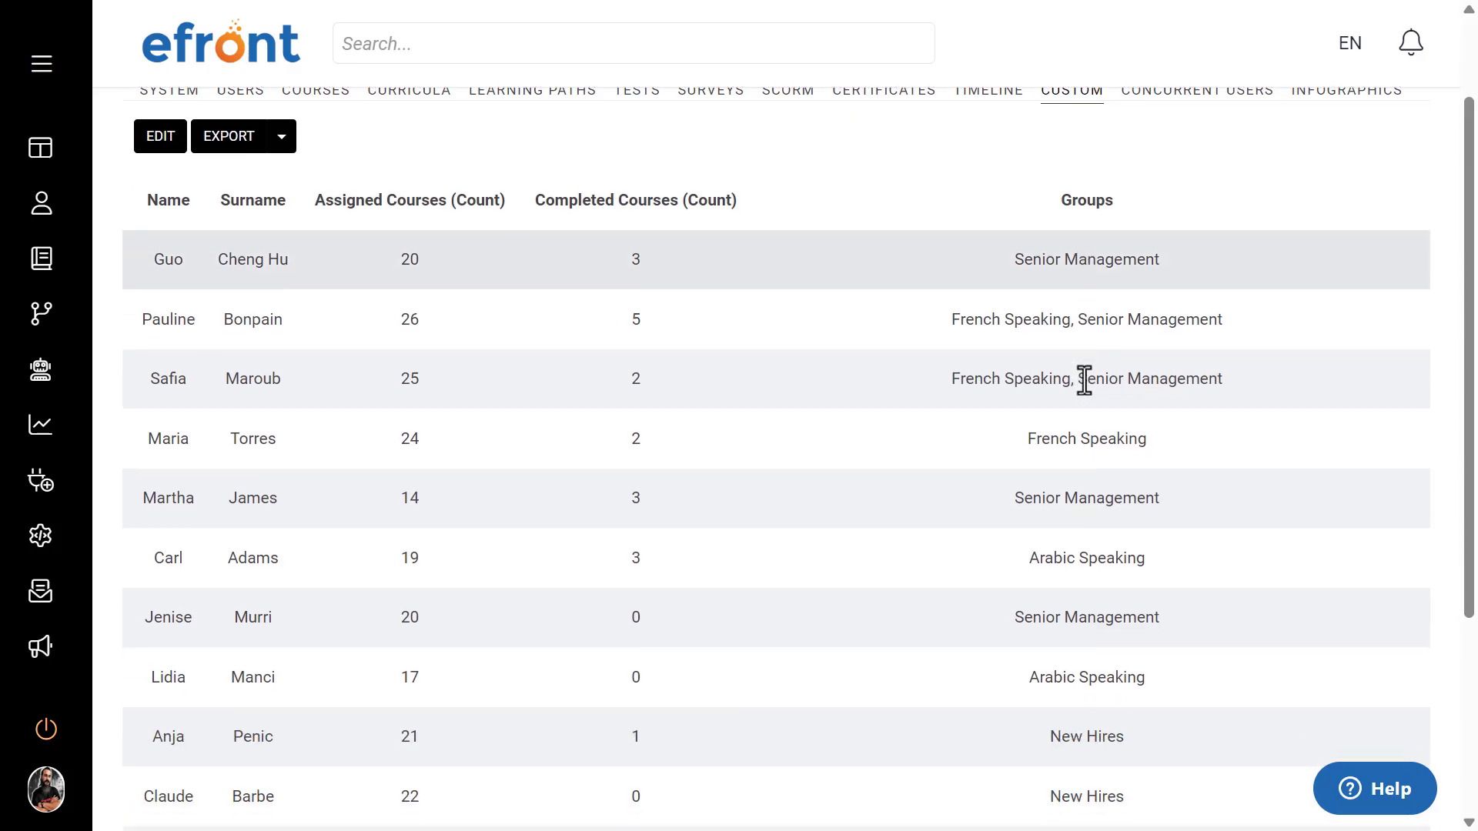
{"action": "scroll", "coordinate": [1082, 379], "scroll_direction": "up", "scroll_amount": 4}
{"action": "scroll", "coordinate": [1084, 379], "scroll_direction": "up", "scroll_amount": 1}
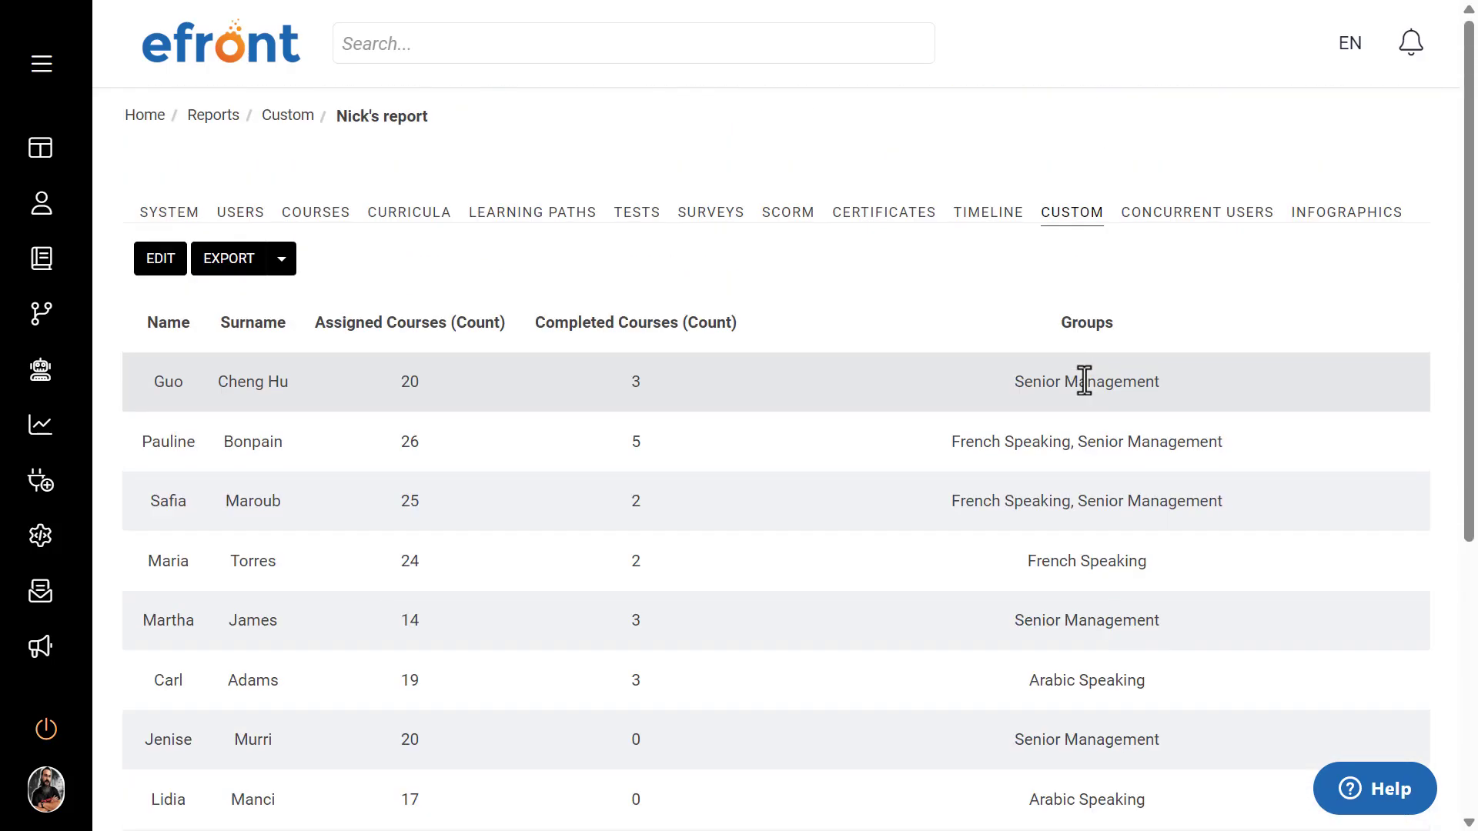
{"action": "left_click", "coordinate": [292, 255]}
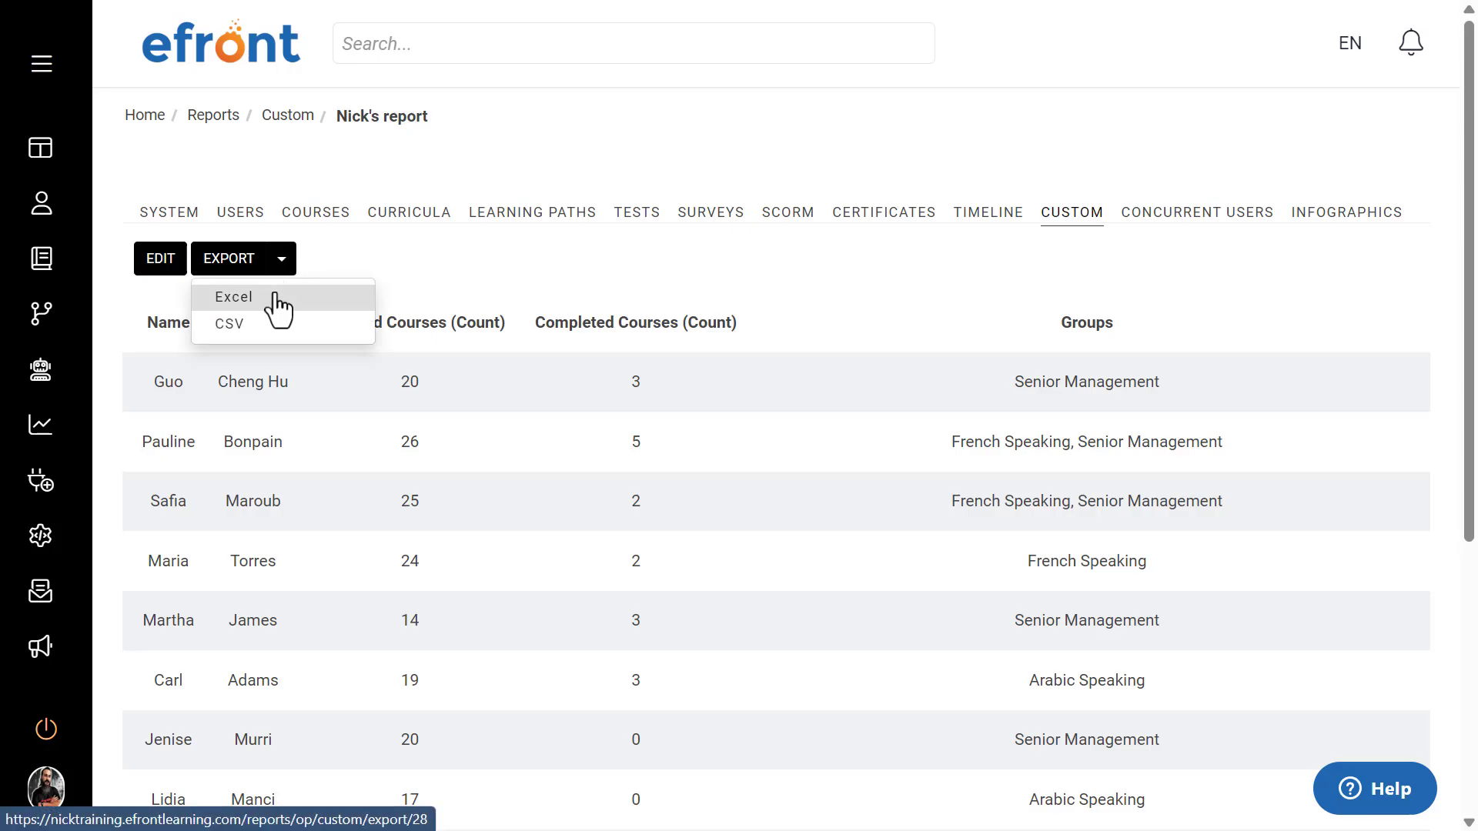
{"action": "left_click", "coordinate": [542, 269]}
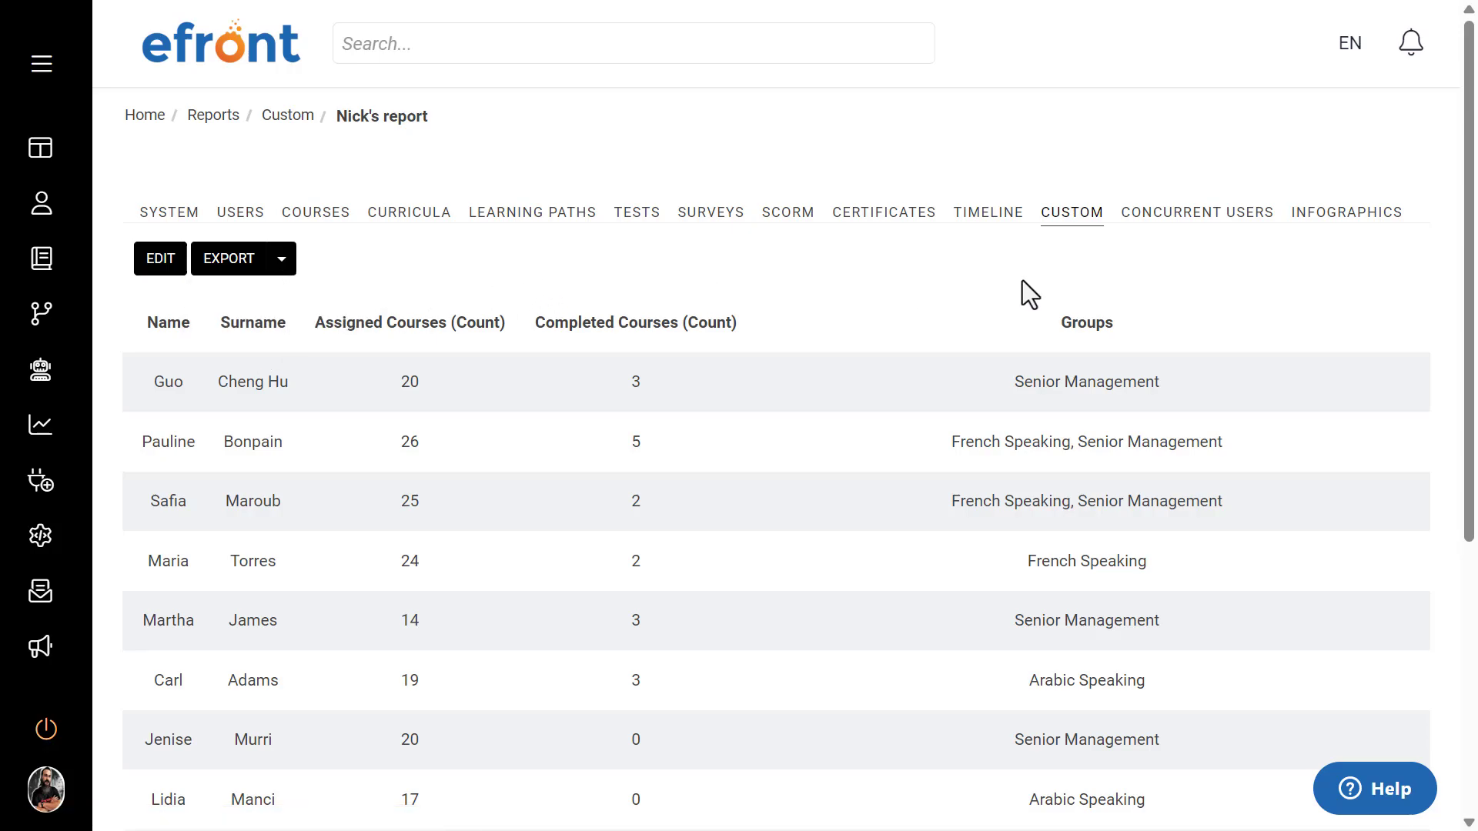
Step: Reopen the saved report's results from the custom reports list and return to the list
{"action": "left_click", "coordinate": [1075, 223]}
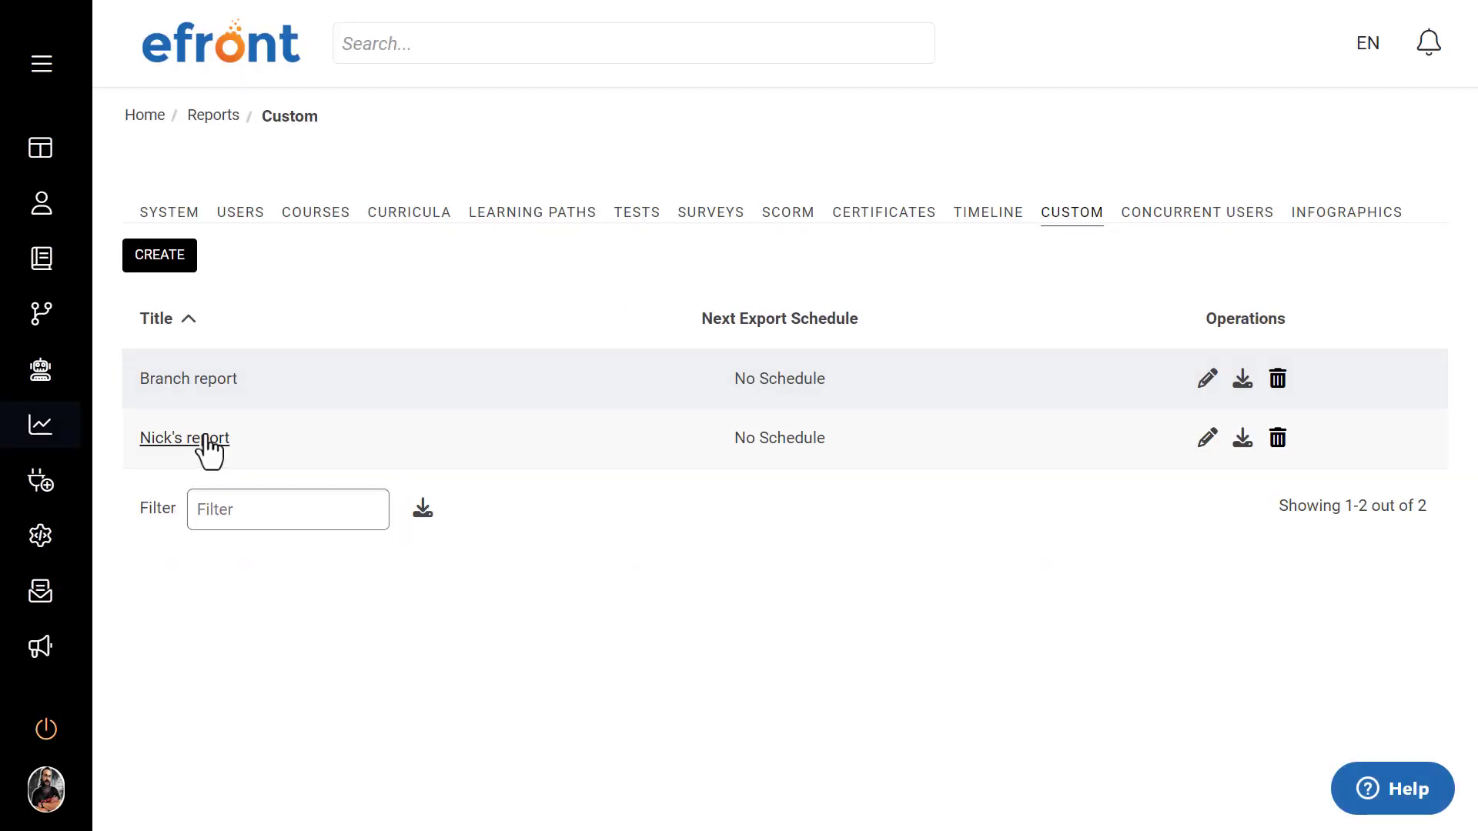
{"action": "left_click", "coordinate": [204, 441]}
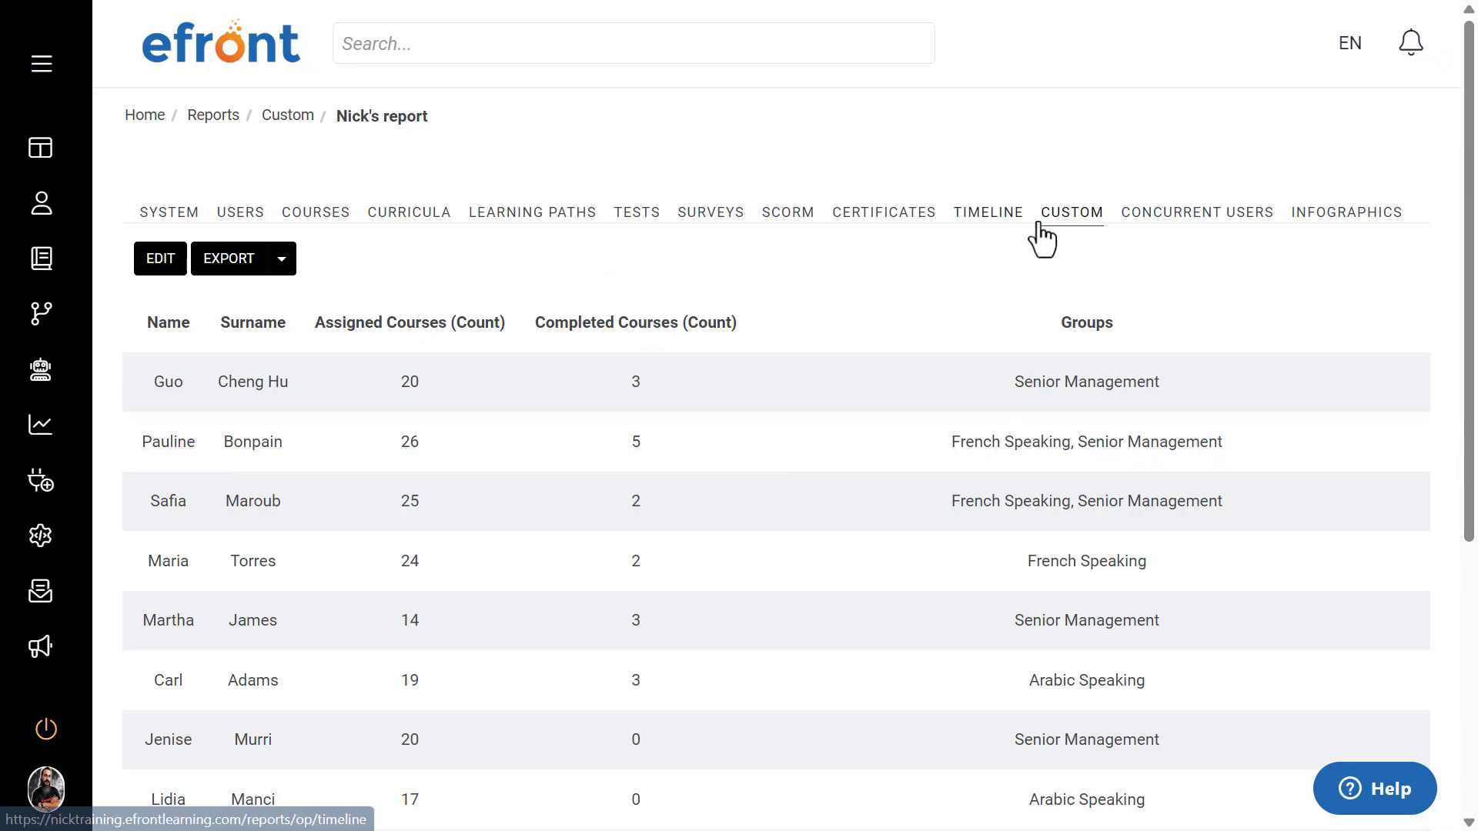
{"action": "left_click", "coordinate": [1062, 225]}
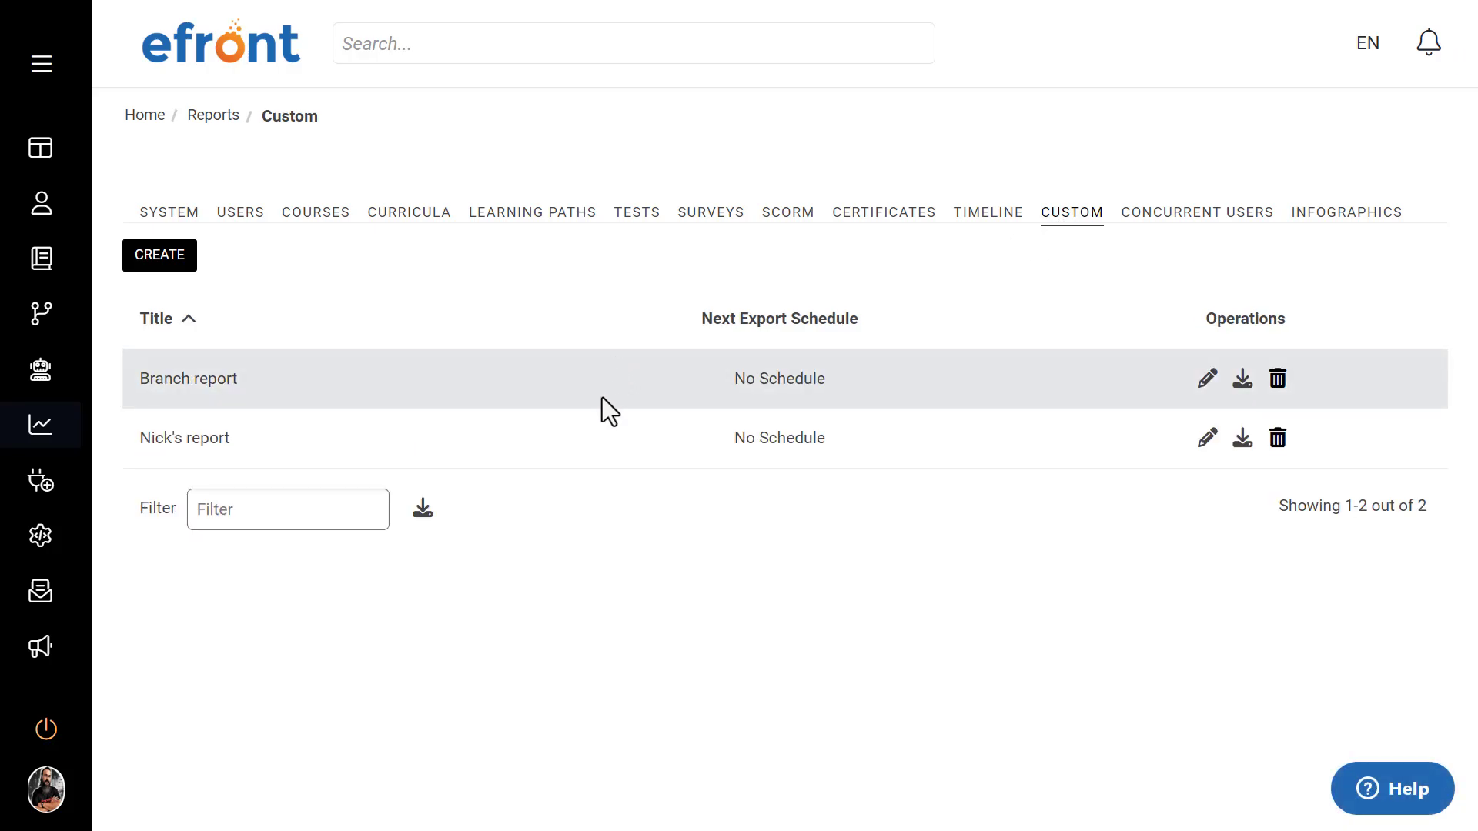
Step: Open the second report in the custom reports list for editing and enable its scheduled export
{"action": "left_click", "coordinate": [1208, 438]}
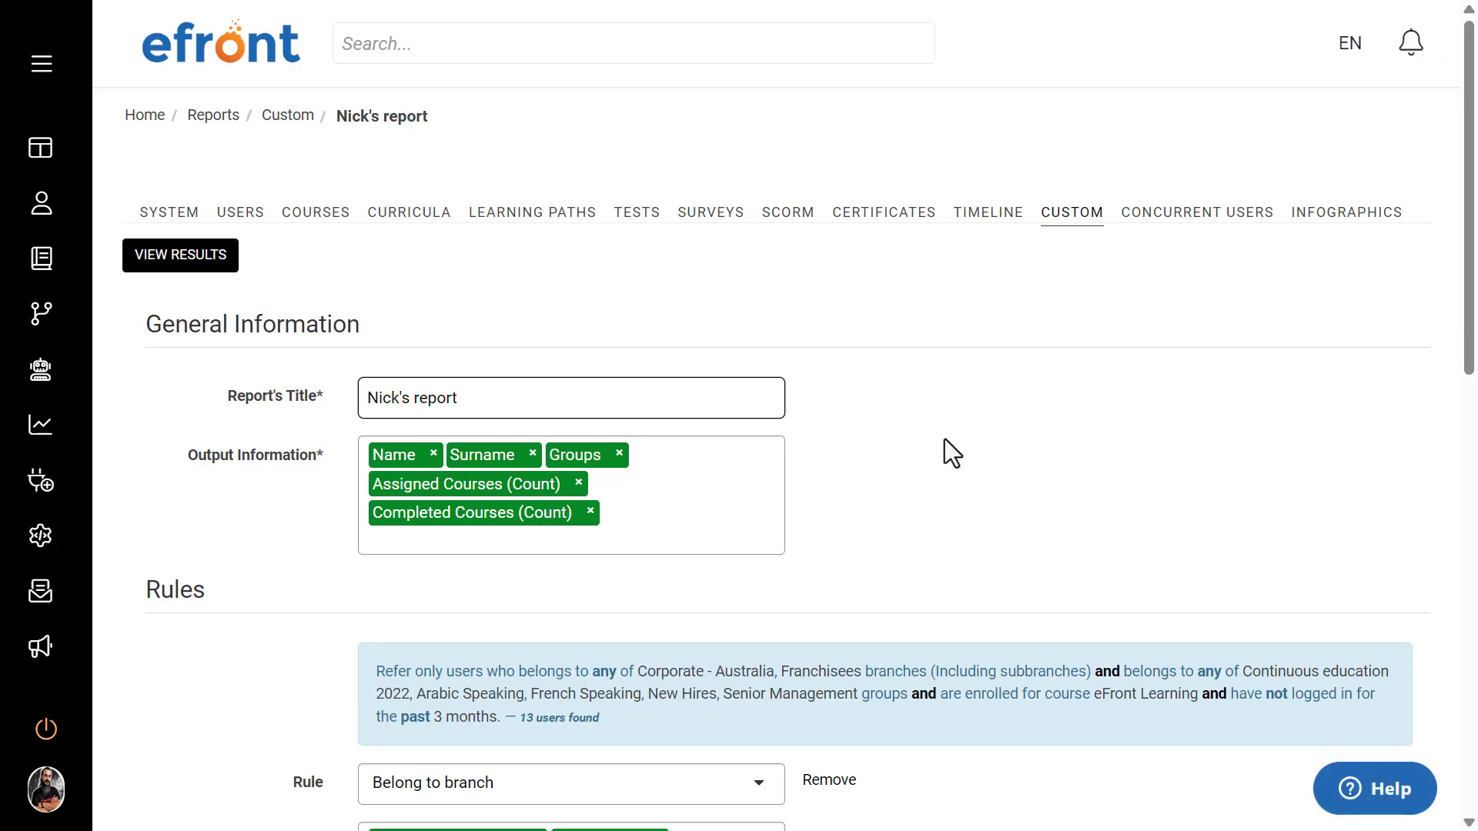
{"action": "scroll", "coordinate": [947, 452], "scroll_direction": "down", "scroll_amount": 4}
{"action": "scroll", "coordinate": [947, 452], "scroll_direction": "down", "scroll_amount": 10}
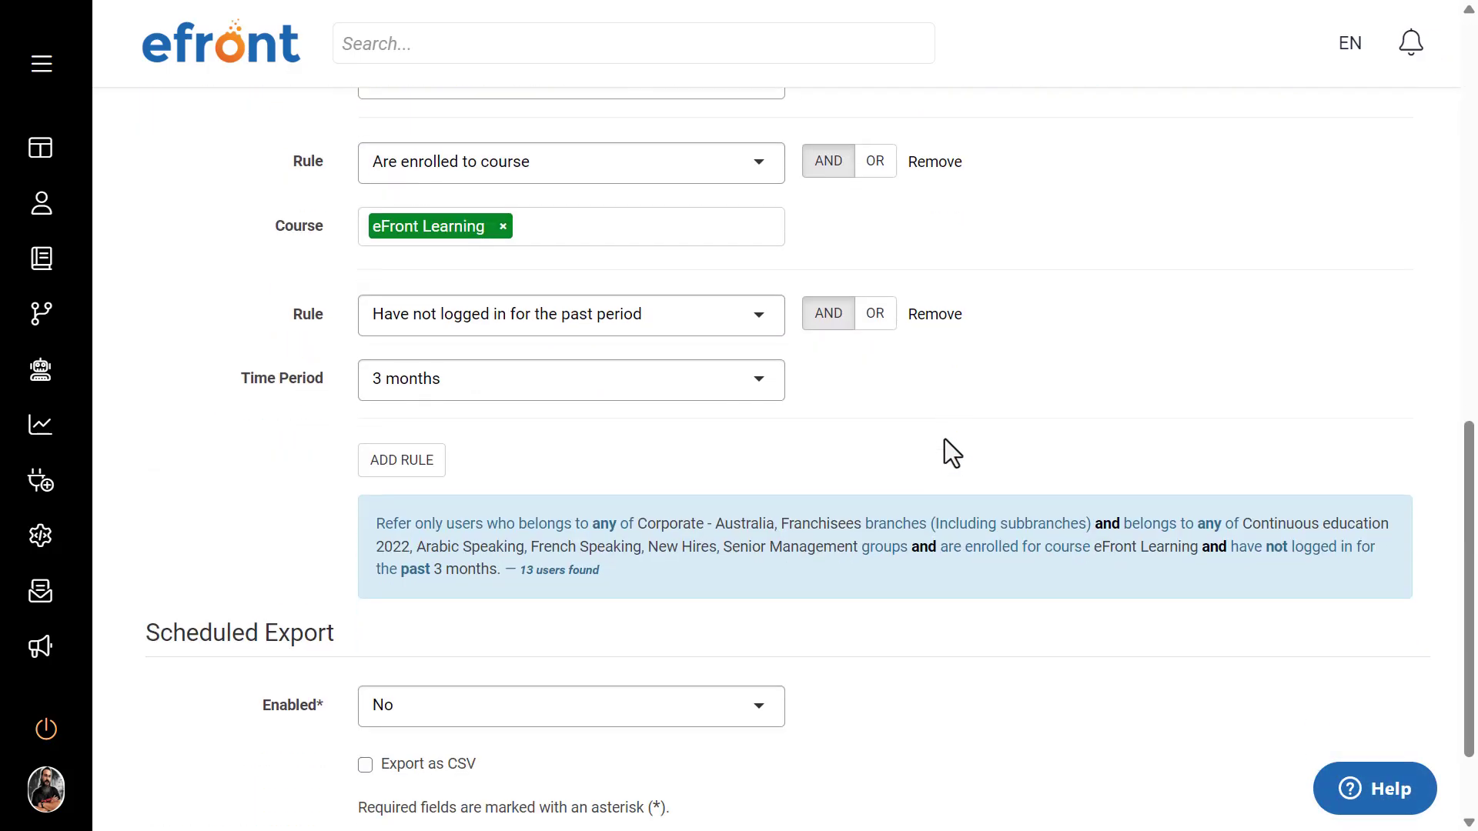
{"action": "triple_click", "coordinate": [271, 510]}
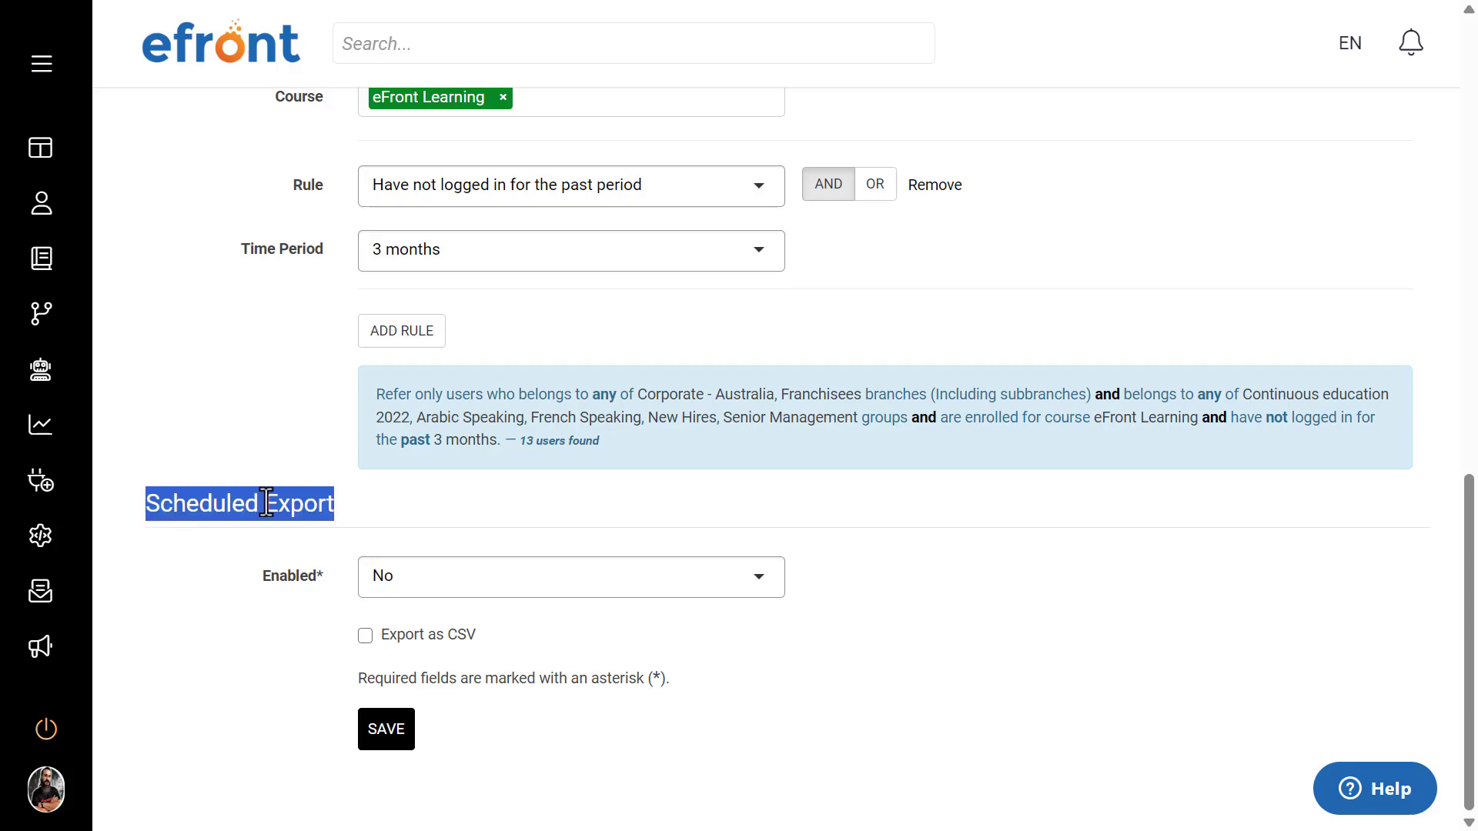
{"action": "left_click", "coordinate": [367, 505]}
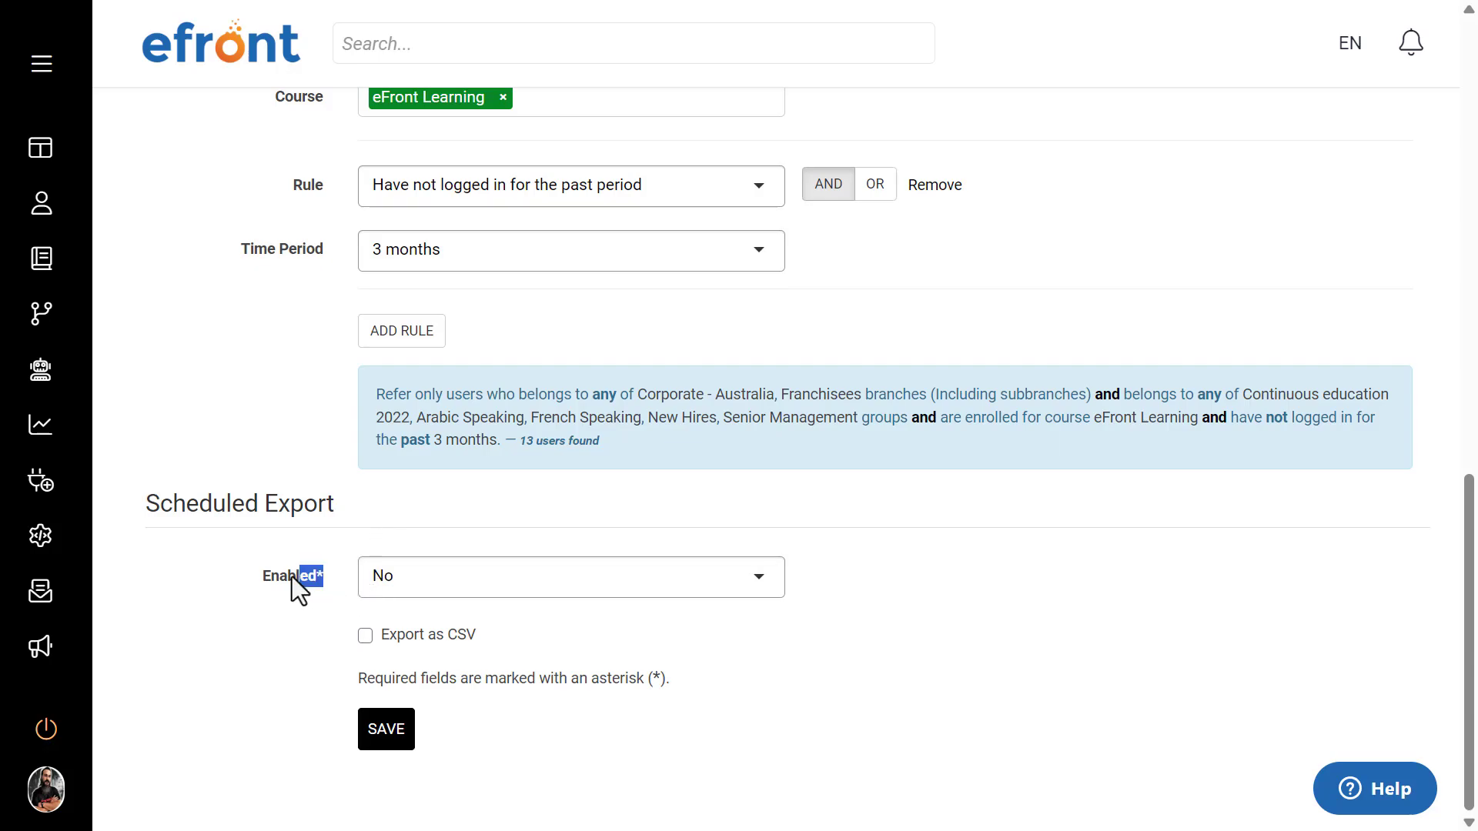
{"action": "left_click", "coordinate": [339, 501]}
{"action": "left_click", "coordinate": [452, 578]}
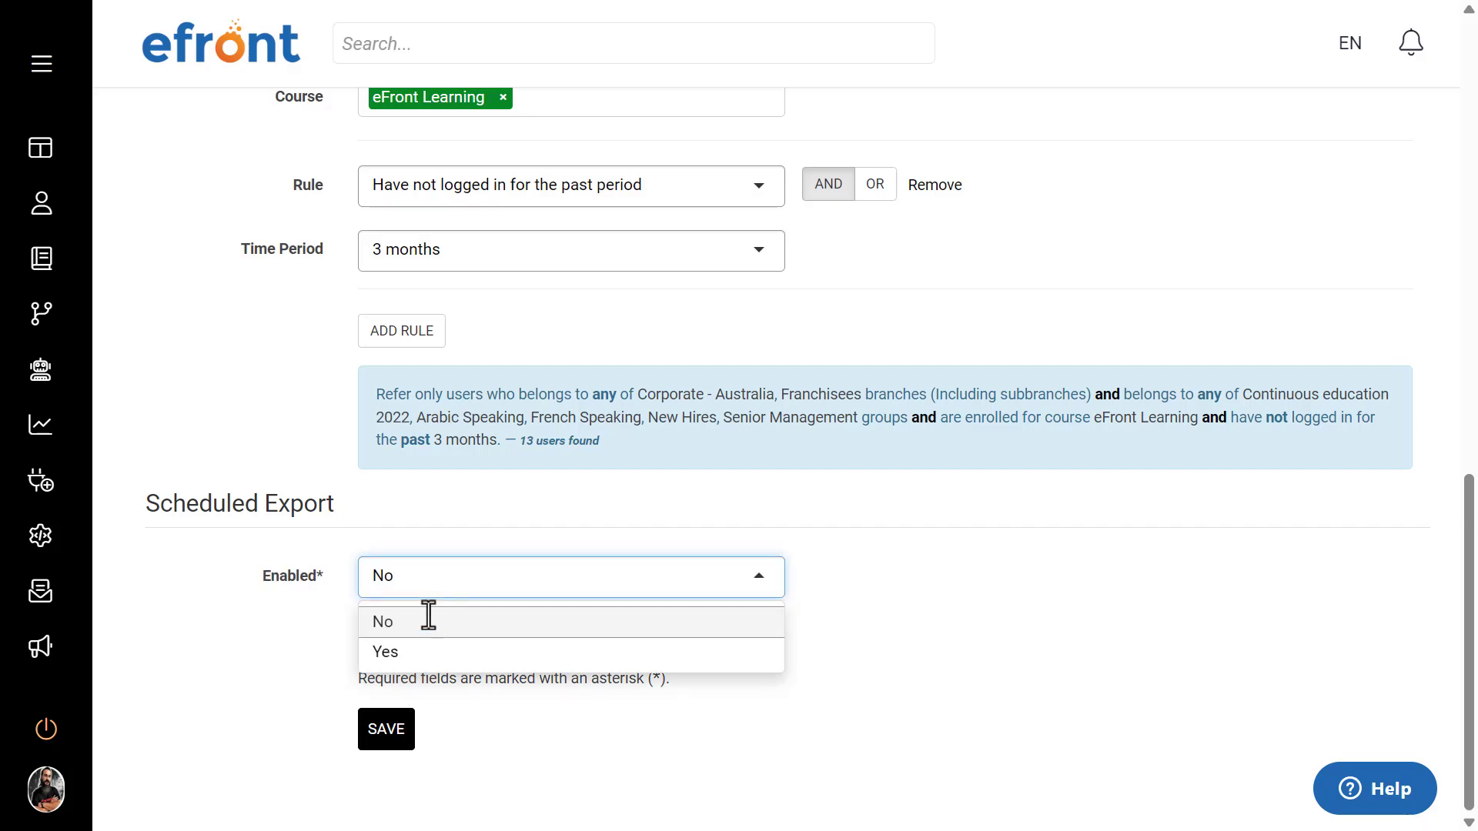
{"action": "left_click", "coordinate": [389, 651]}
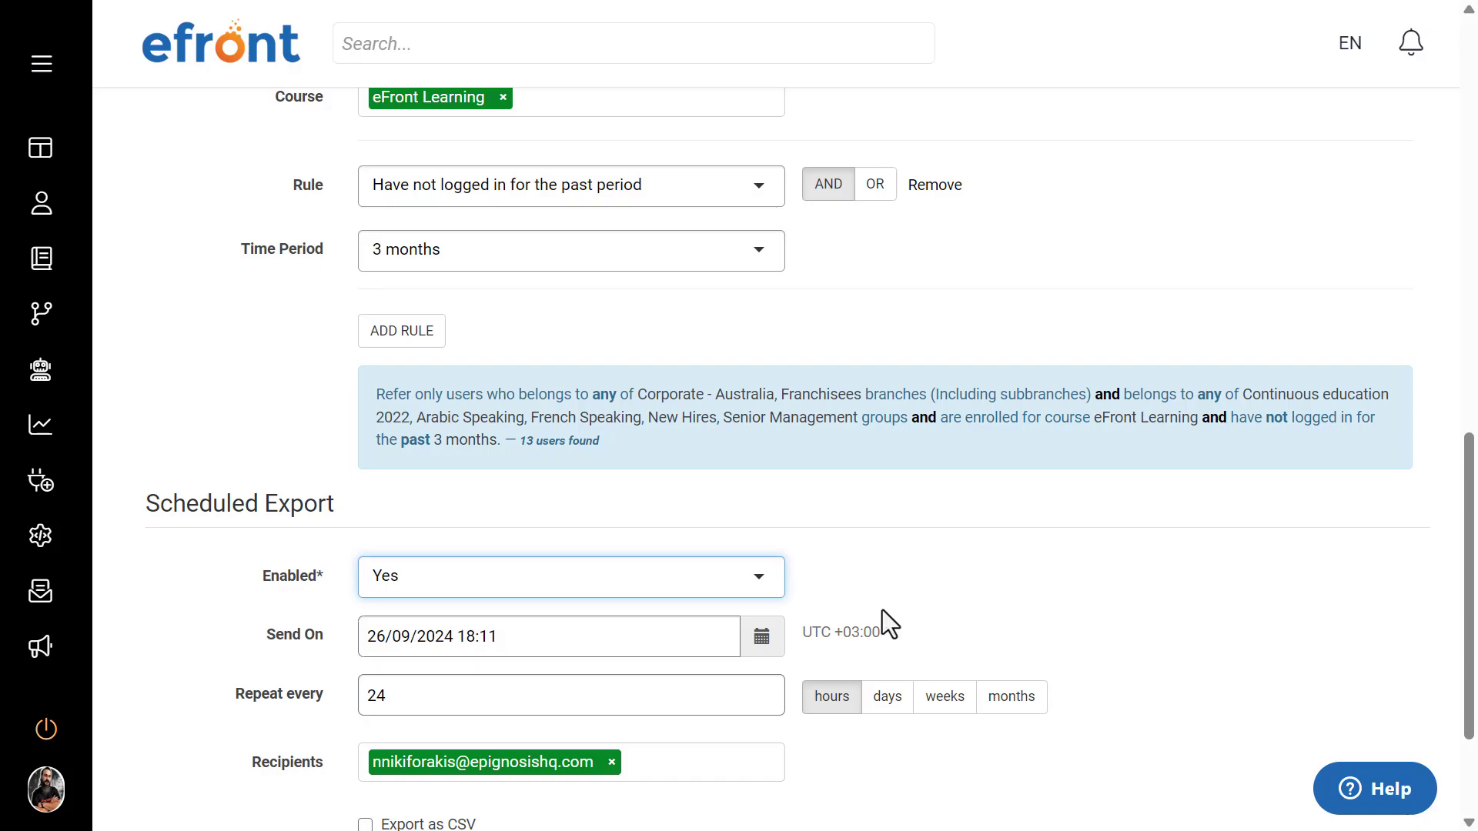
Step: Set the scheduled export's send date and time to 30/09/2024 09:00
{"action": "left_click", "coordinate": [762, 639]}
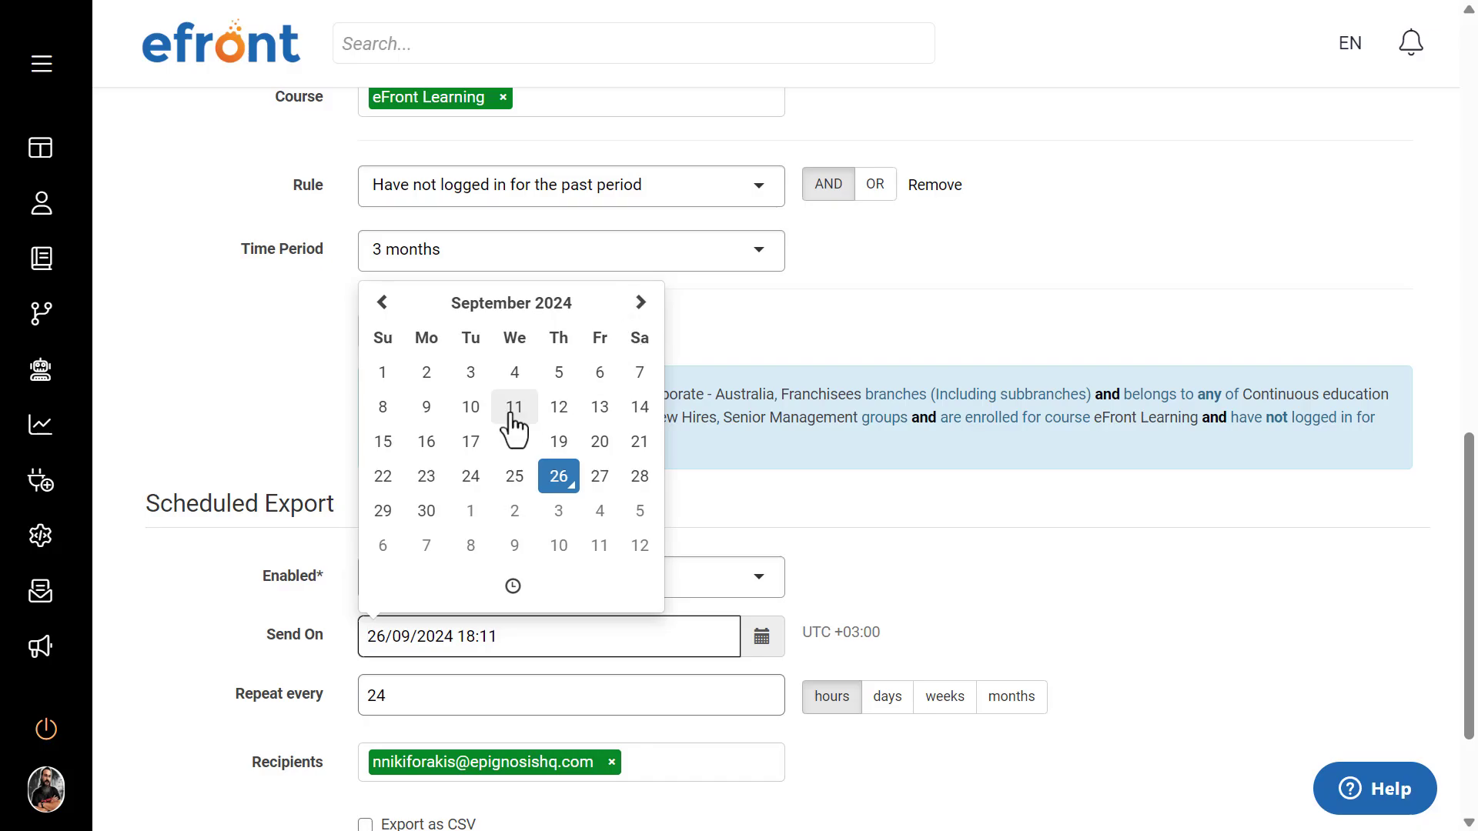
{"action": "left_click", "coordinate": [428, 513]}
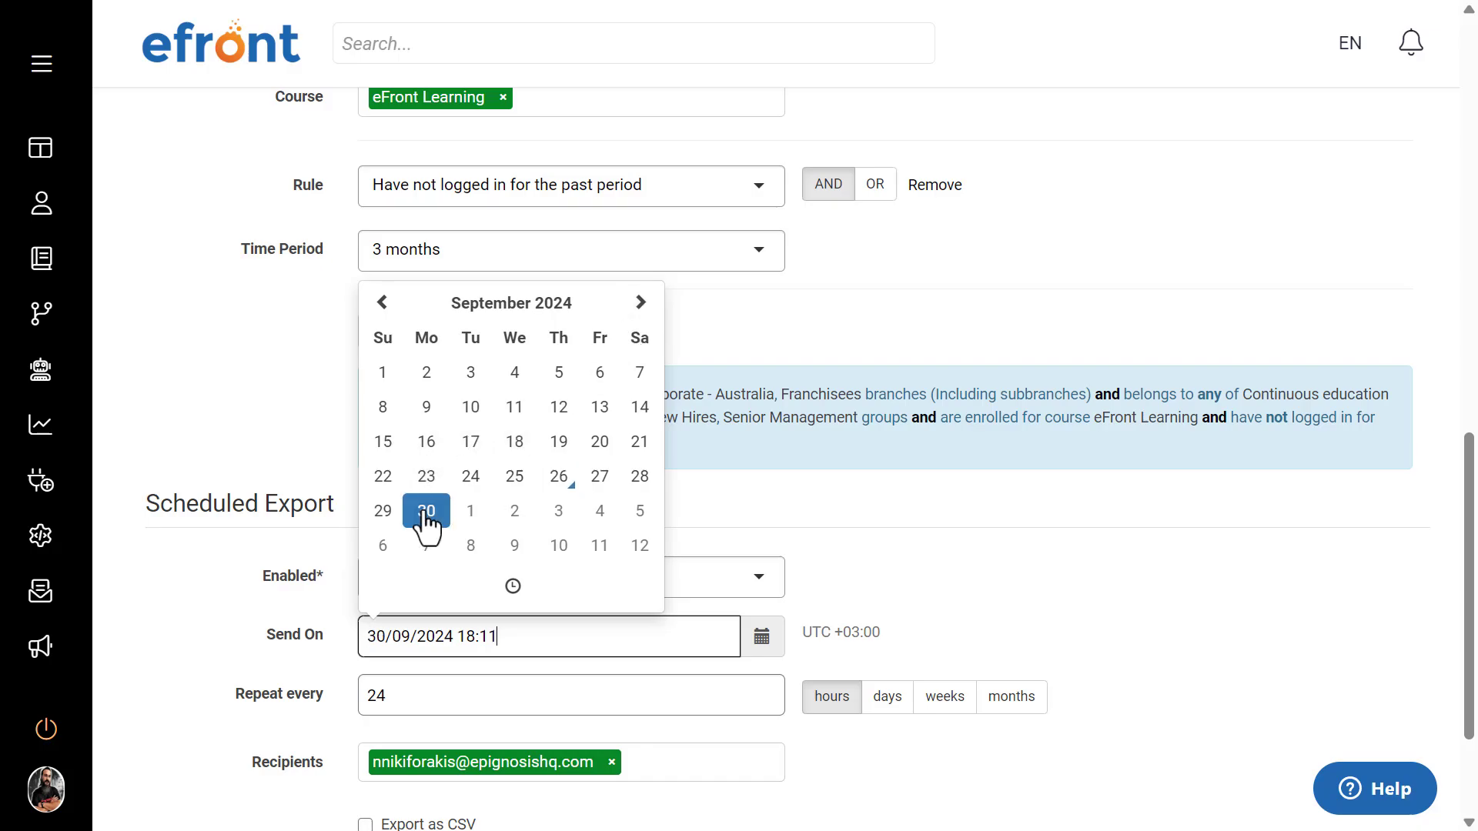
{"action": "left_click", "coordinate": [513, 587]}
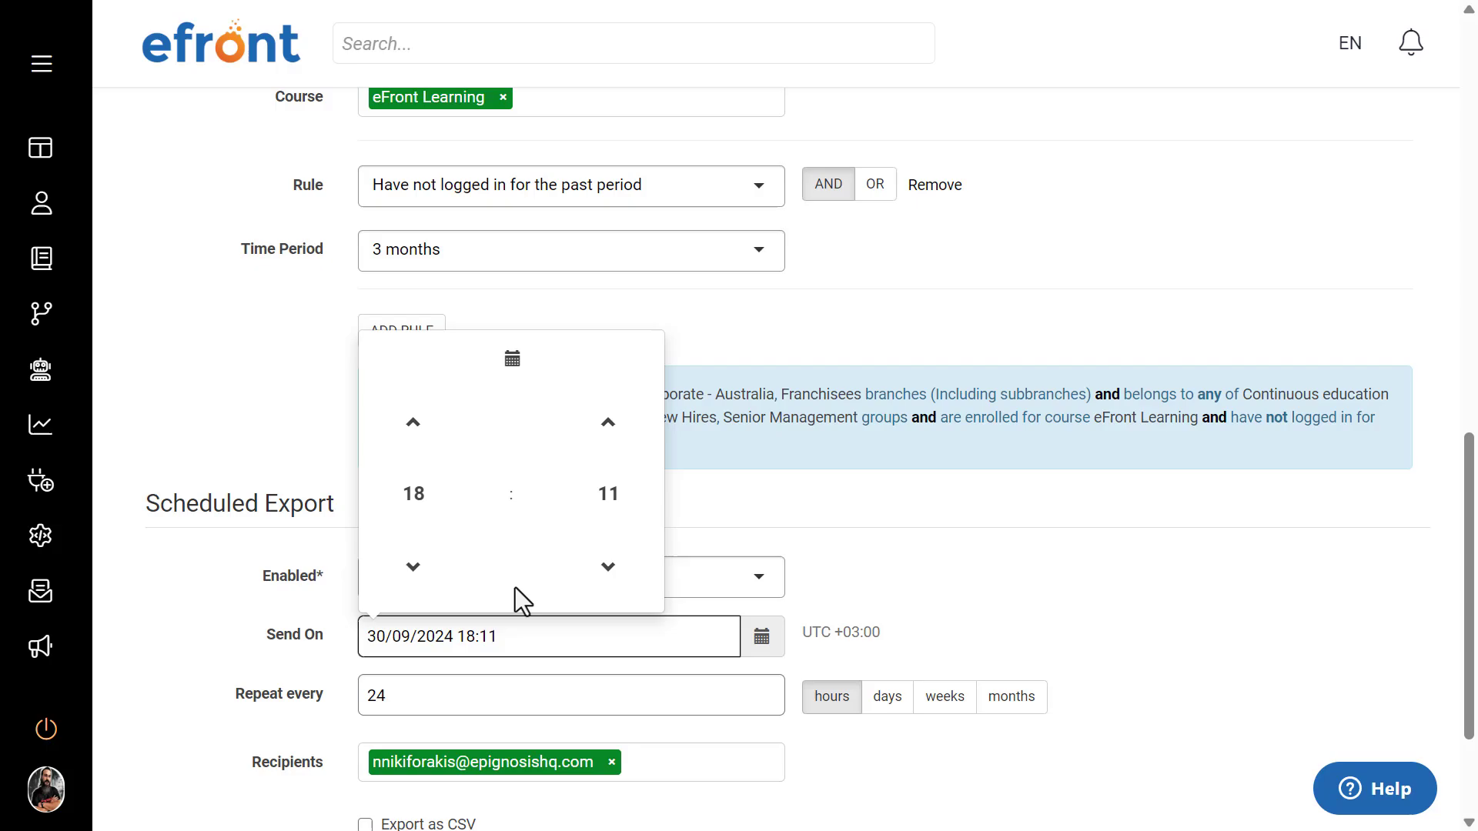
{"action": "left_click", "coordinate": [416, 495]}
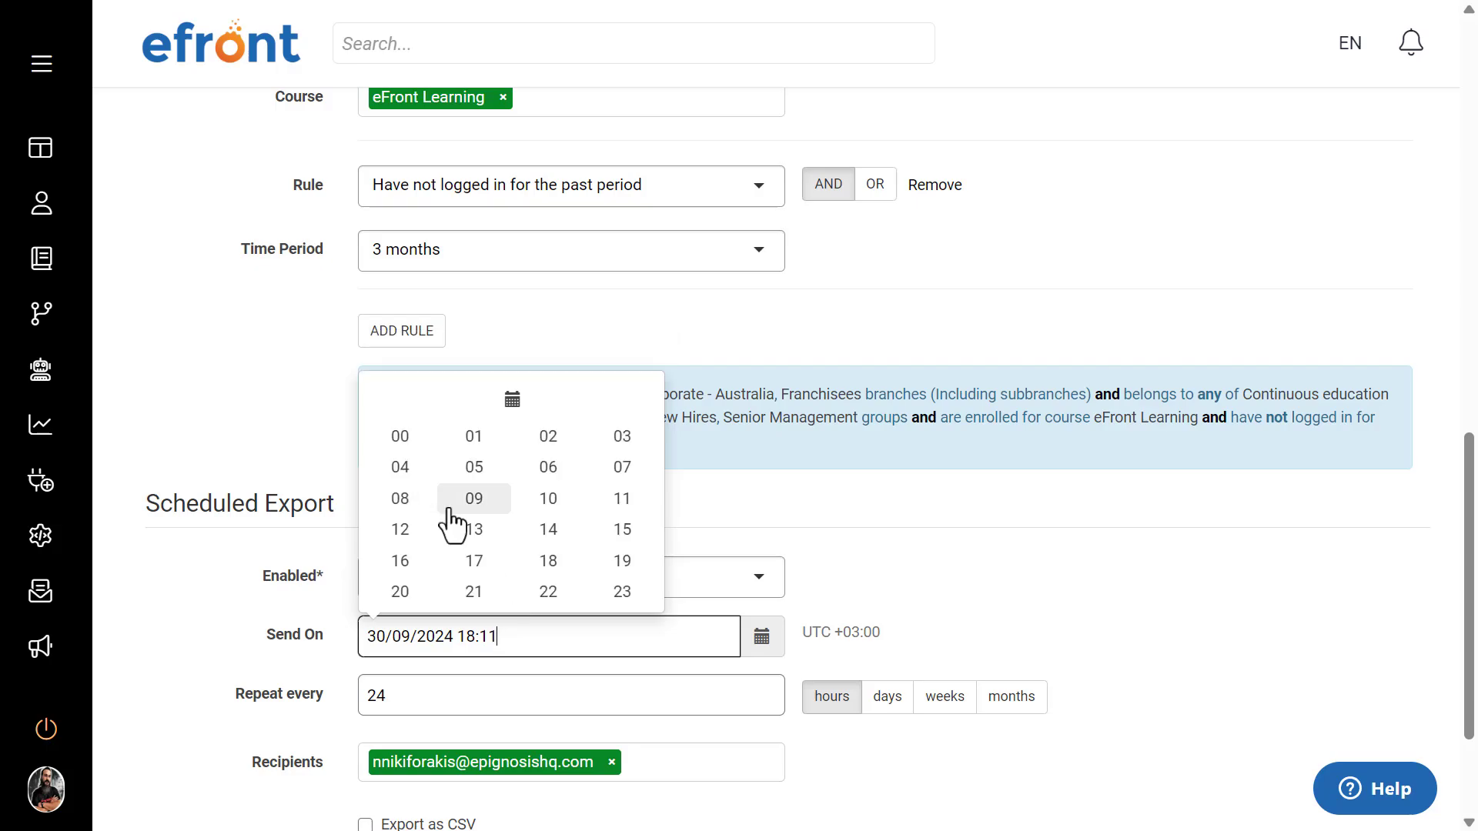
{"action": "left_click", "coordinate": [466, 502]}
{"action": "left_click", "coordinate": [609, 508]}
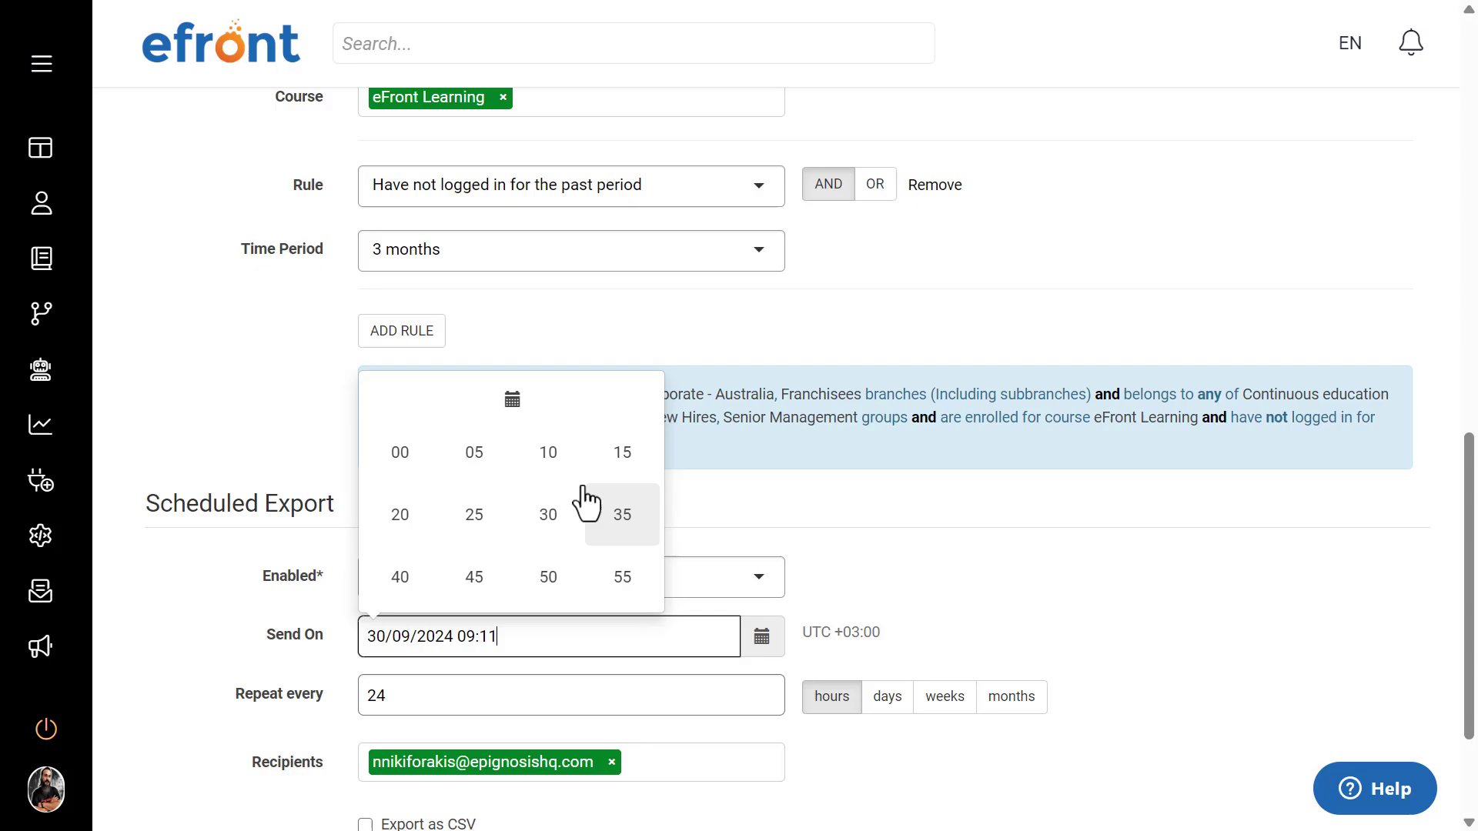
{"action": "left_click", "coordinate": [419, 466]}
{"action": "left_click", "coordinate": [1017, 609]}
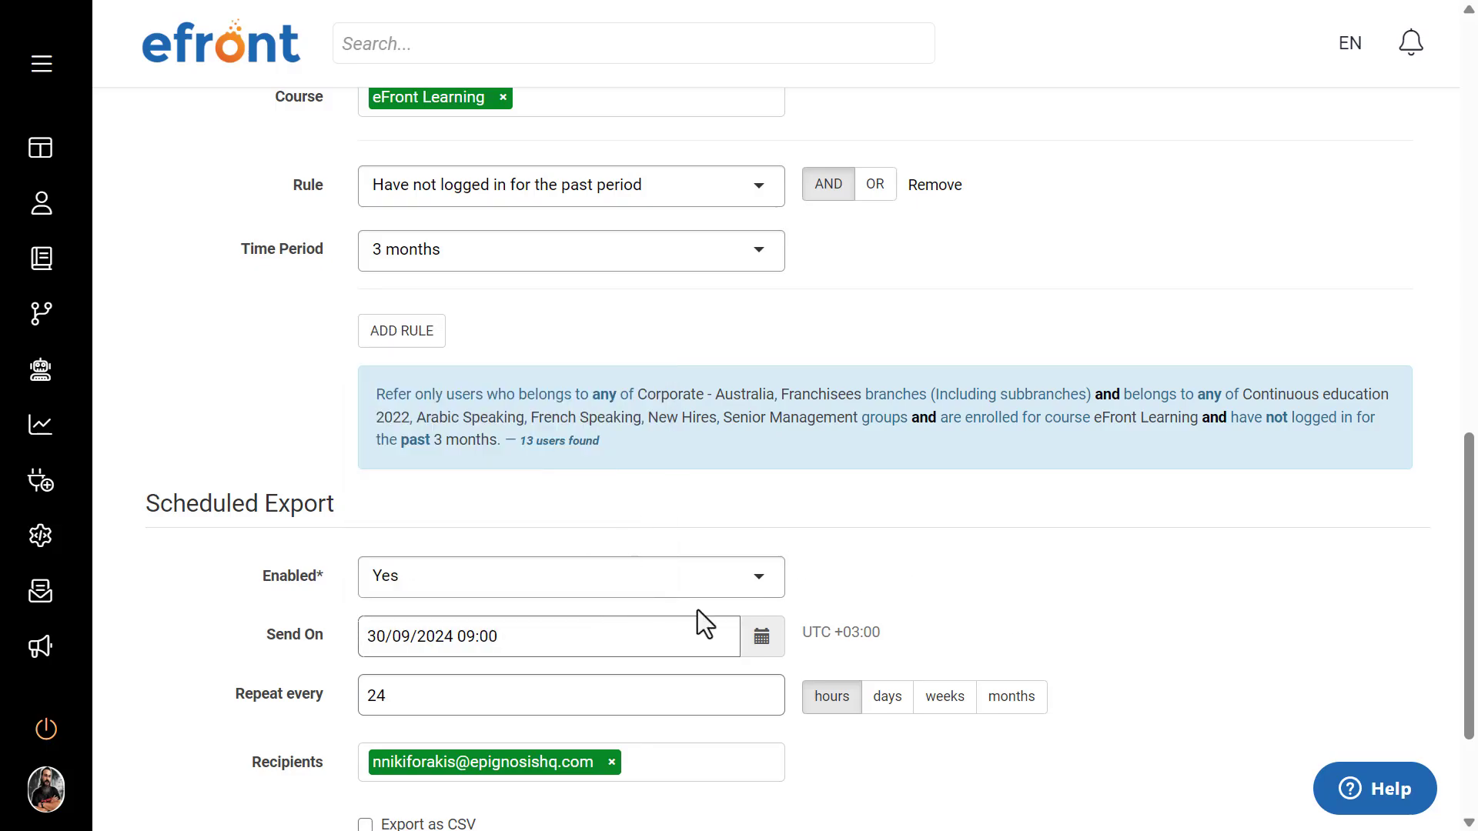
{"action": "scroll", "coordinate": [649, 617], "scroll_direction": "down", "scroll_amount": 1}
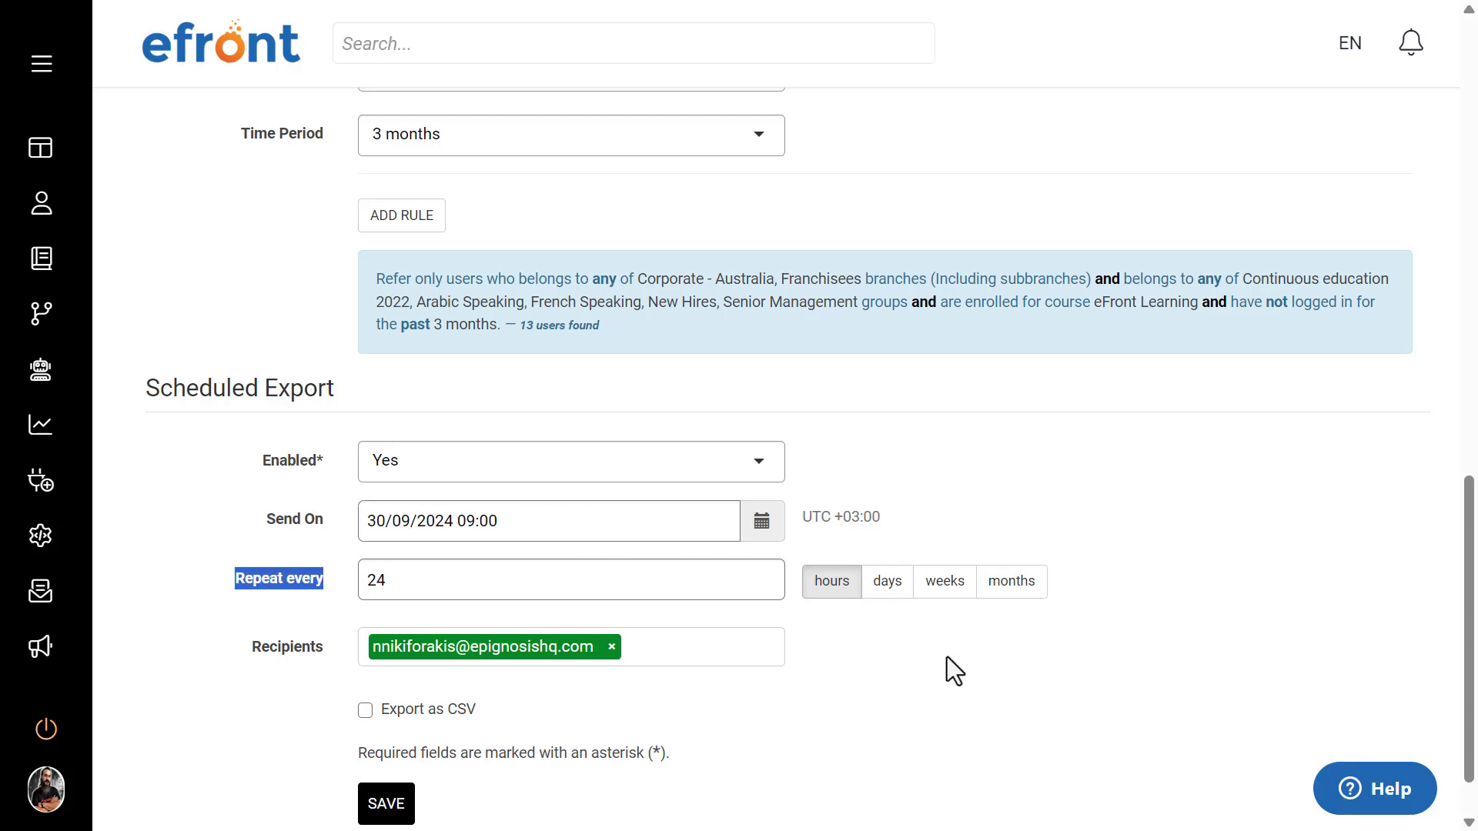
Step: Set the scheduled export to repeat every 1 week and close the send date calendar
{"action": "left_click", "coordinate": [941, 594]}
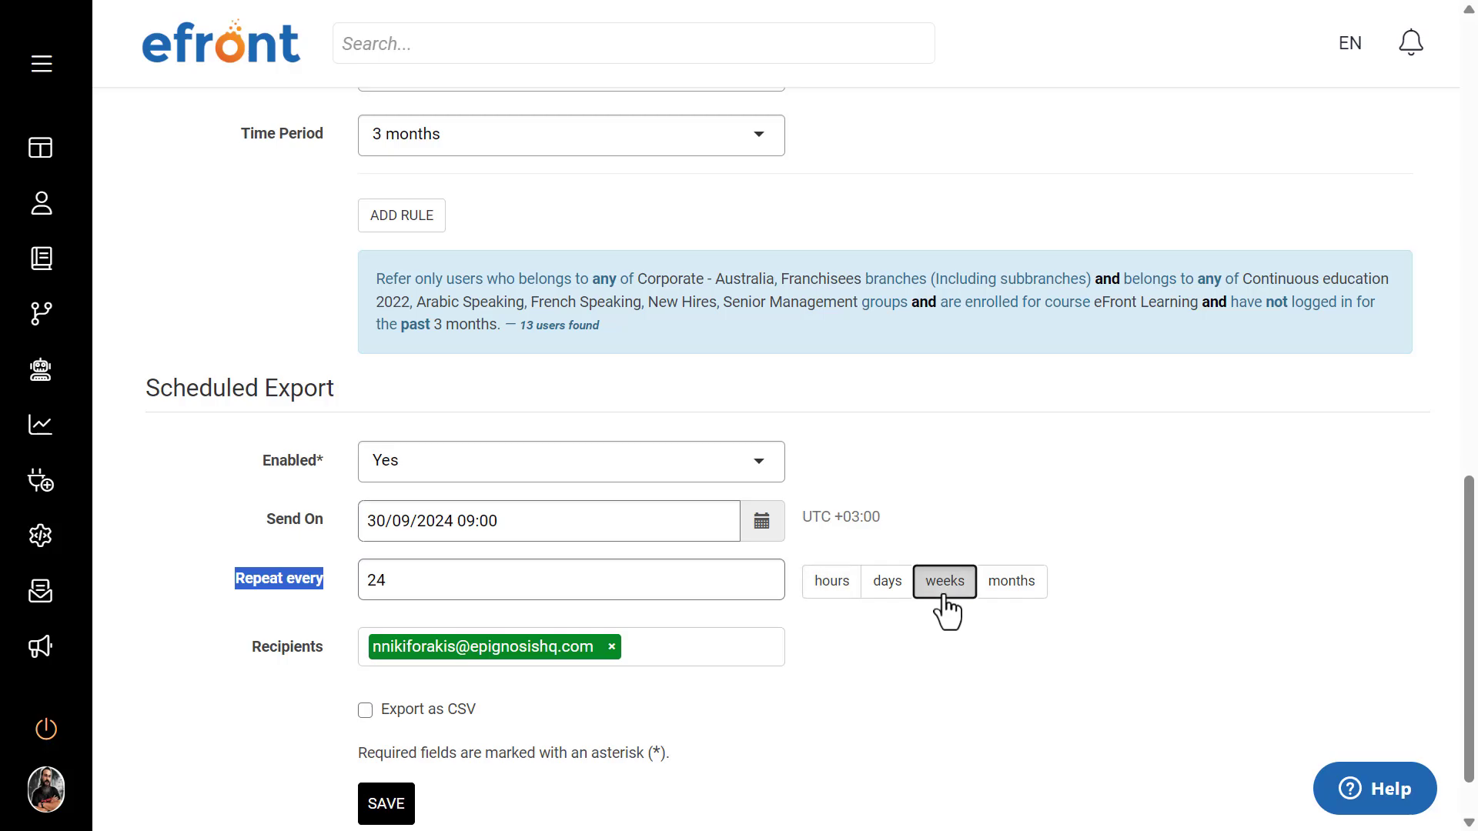
{"action": "left_click", "coordinate": [465, 581]}
{"action": "double_click", "coordinate": [468, 585]}
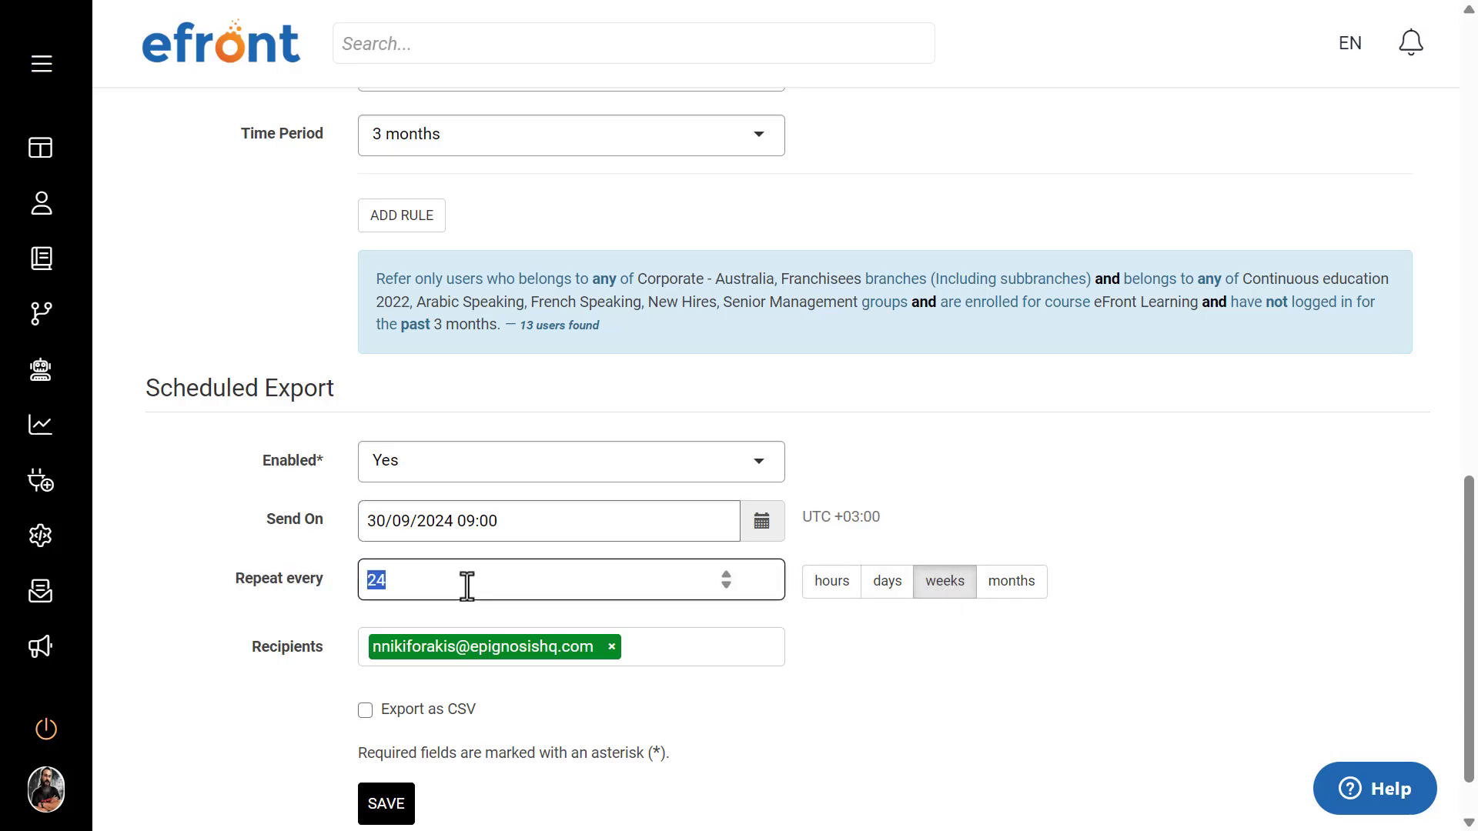
{"action": "type", "text": "1"}
{"action": "key", "text": "shift+Tab"}
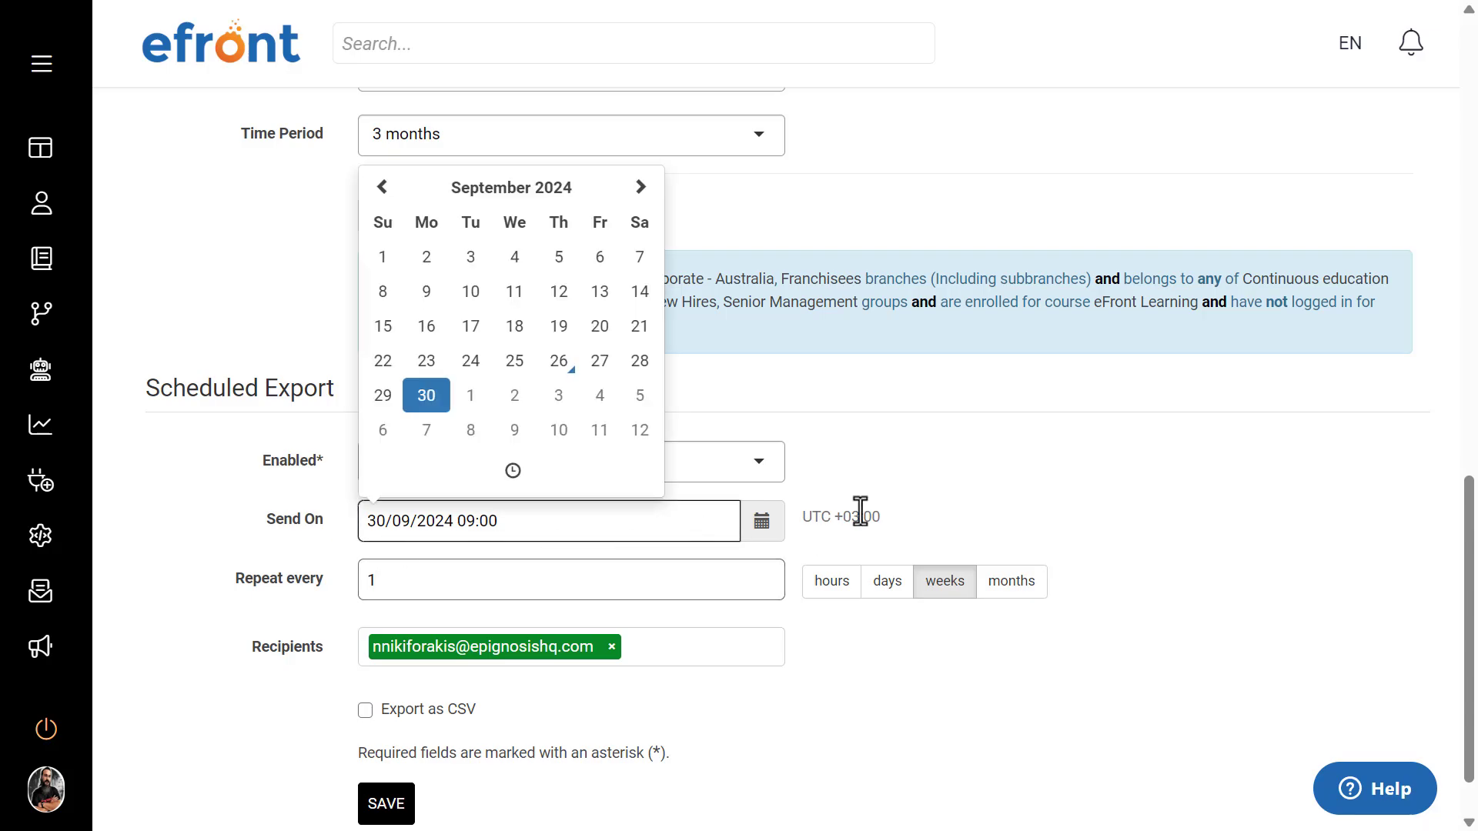
{"action": "left_click", "coordinate": [858, 466]}
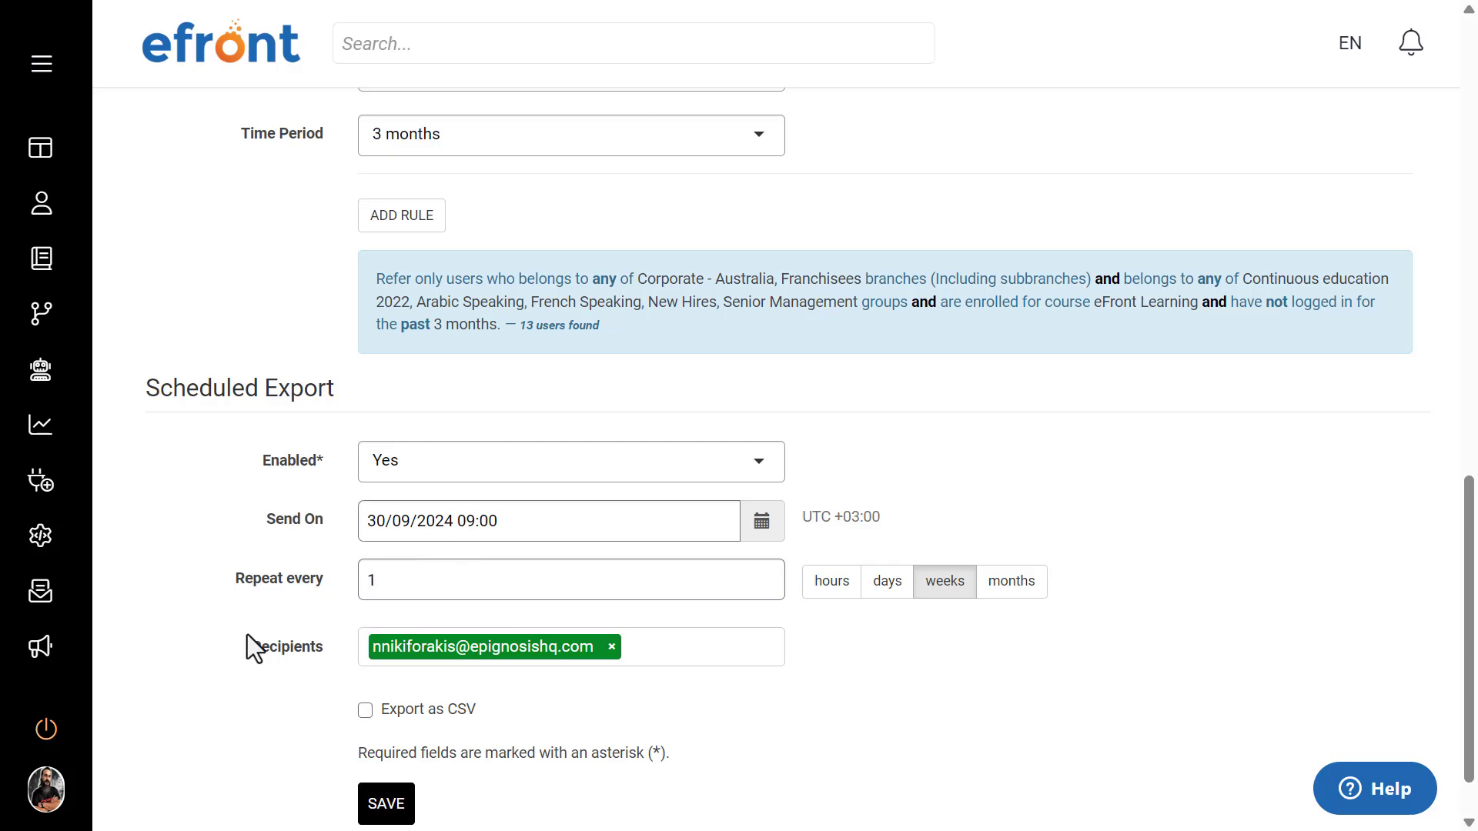
Step: Open the scheduled export's recipients field for entry after the existing recipient
{"action": "scroll", "coordinate": [247, 636], "scroll_direction": "down", "scroll_amount": 1}
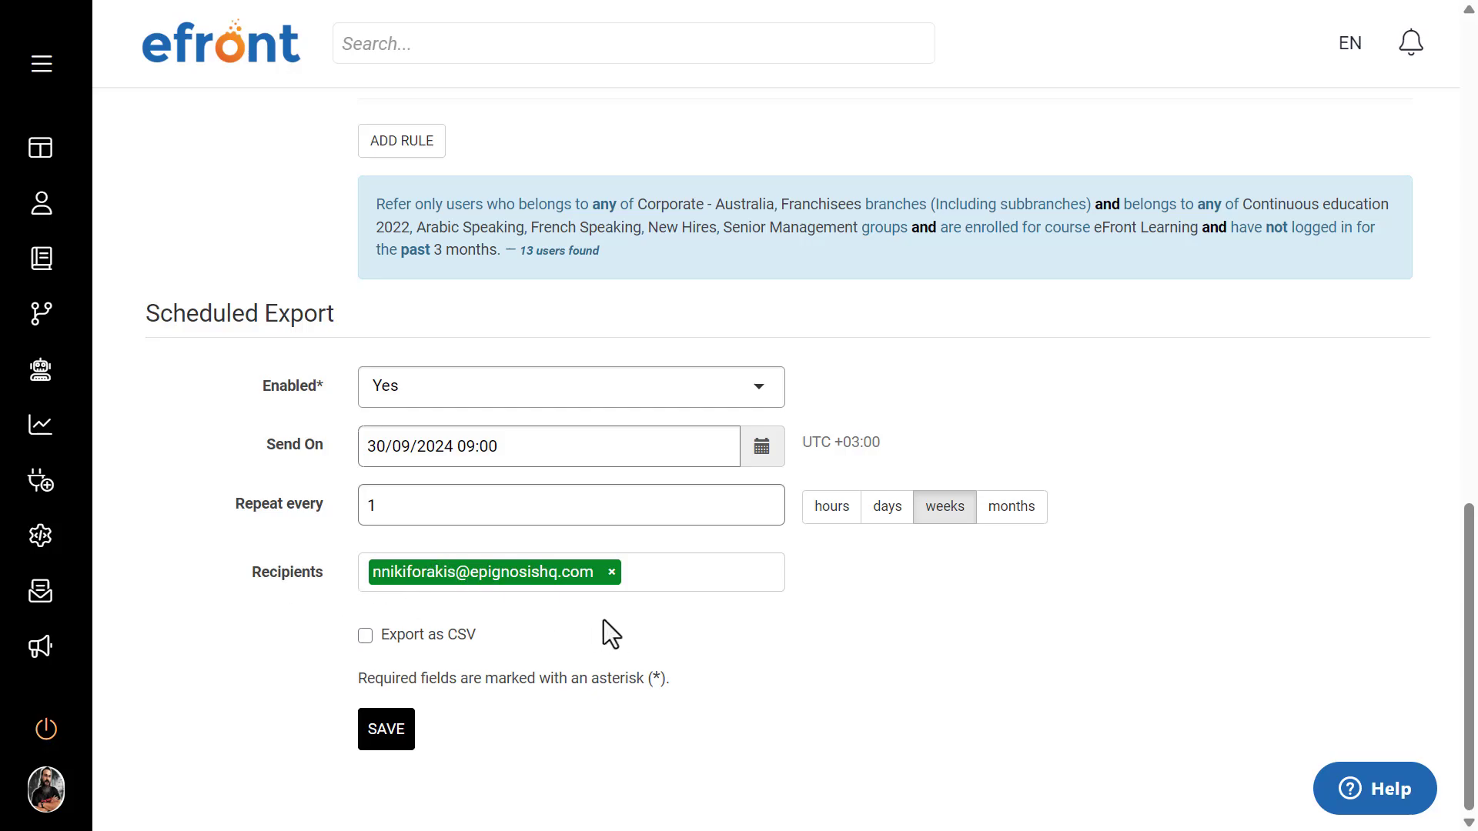
{"action": "left_click", "coordinate": [680, 585]}
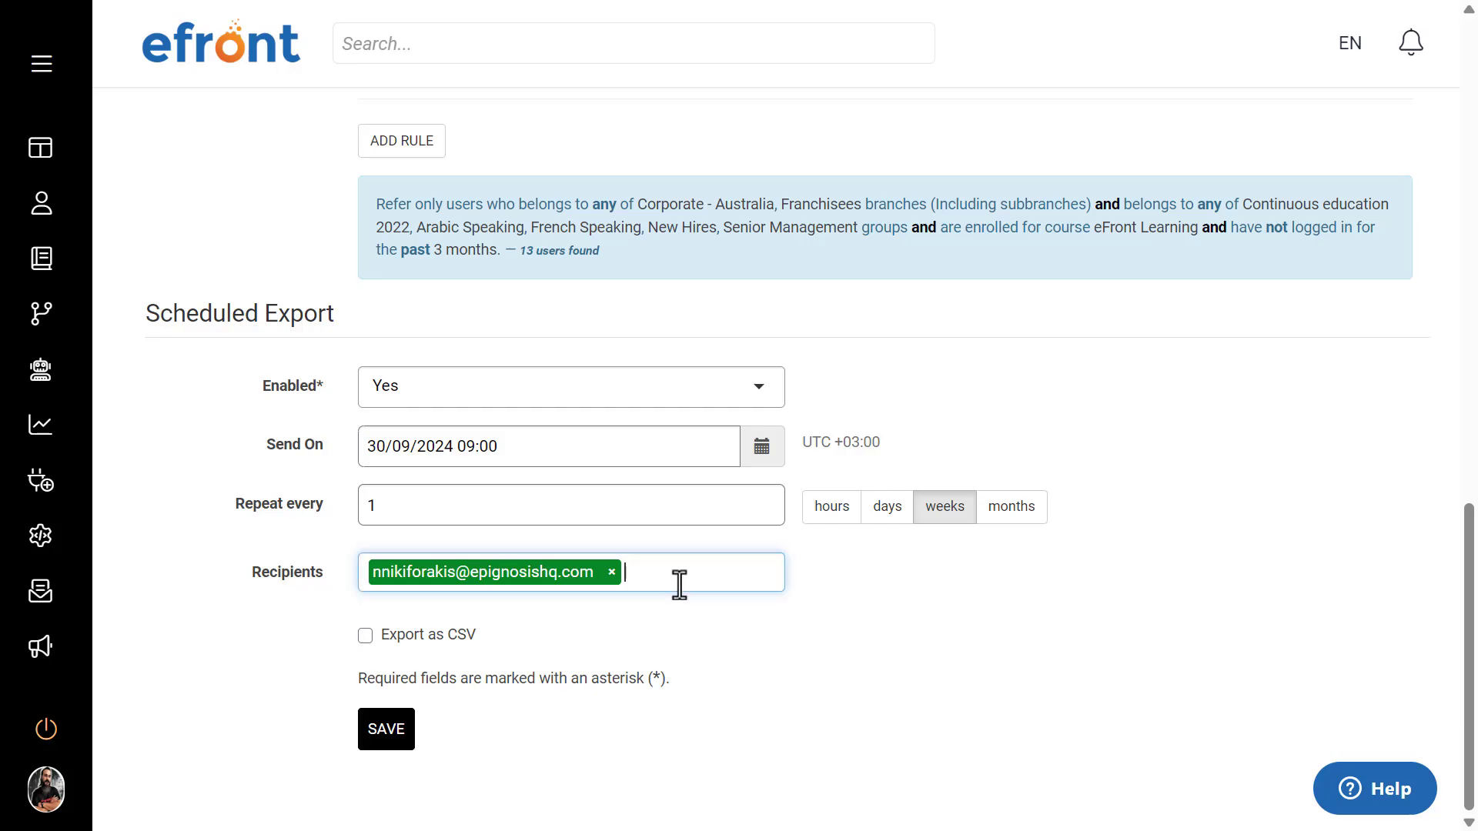
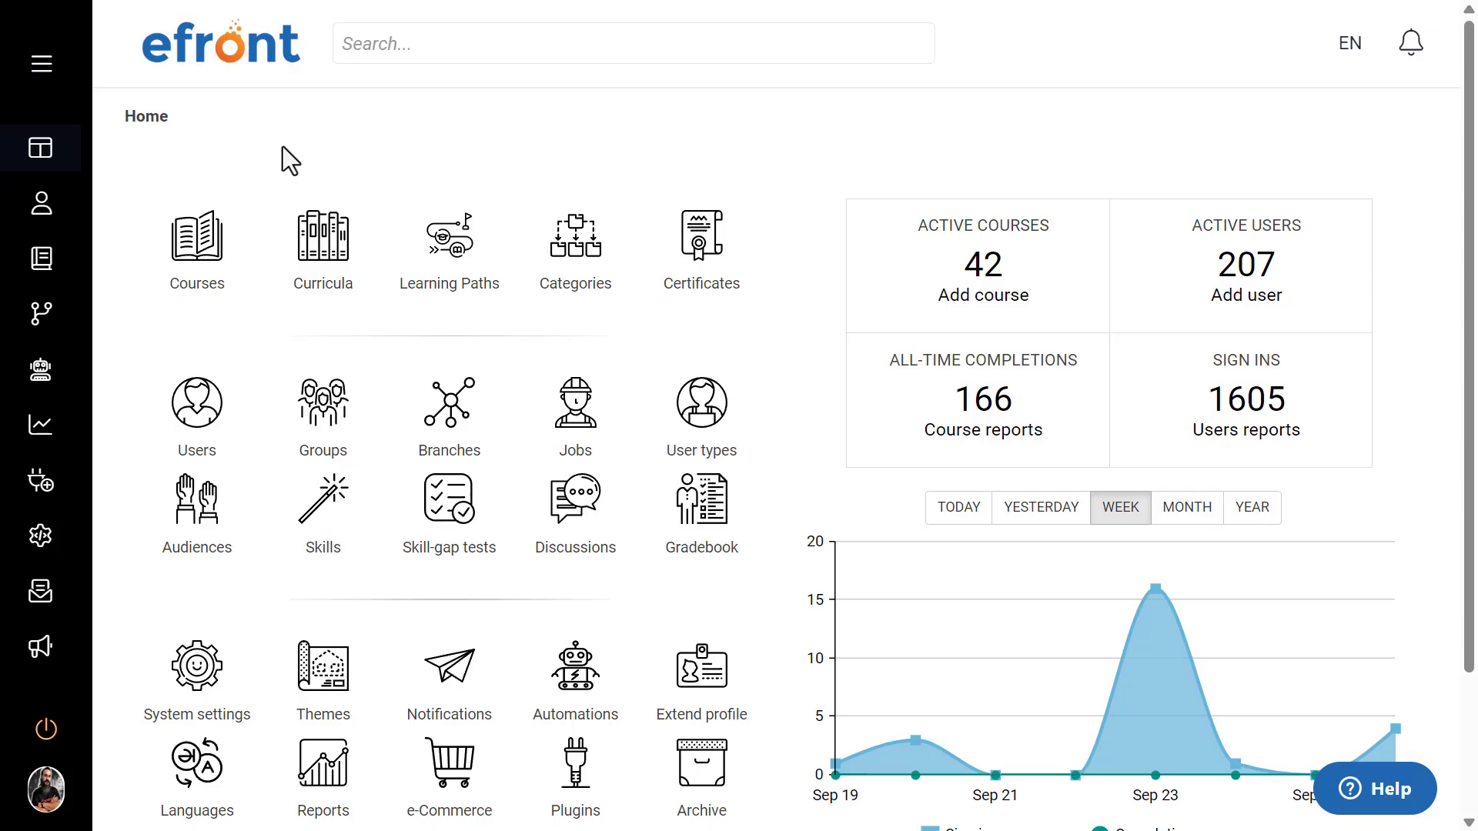
Step: Open the course list and look through the existing courses and their participation, active status and operations
{"action": "left_click", "coordinate": [202, 255]}
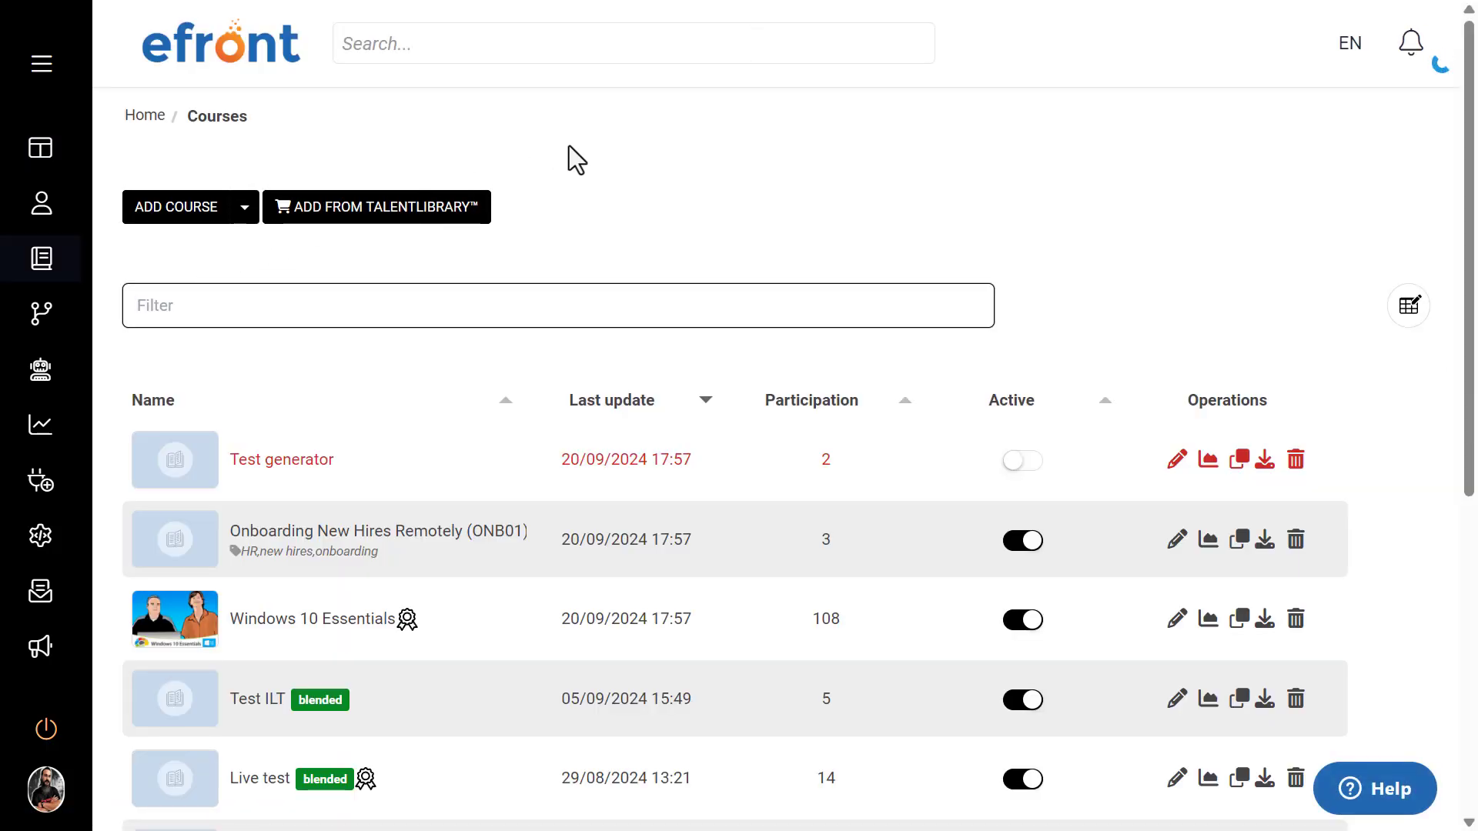
{"action": "scroll", "coordinate": [700, 231], "scroll_direction": "down", "scroll_amount": 3}
{"action": "scroll", "coordinate": [703, 260], "scroll_direction": "down", "scroll_amount": 4}
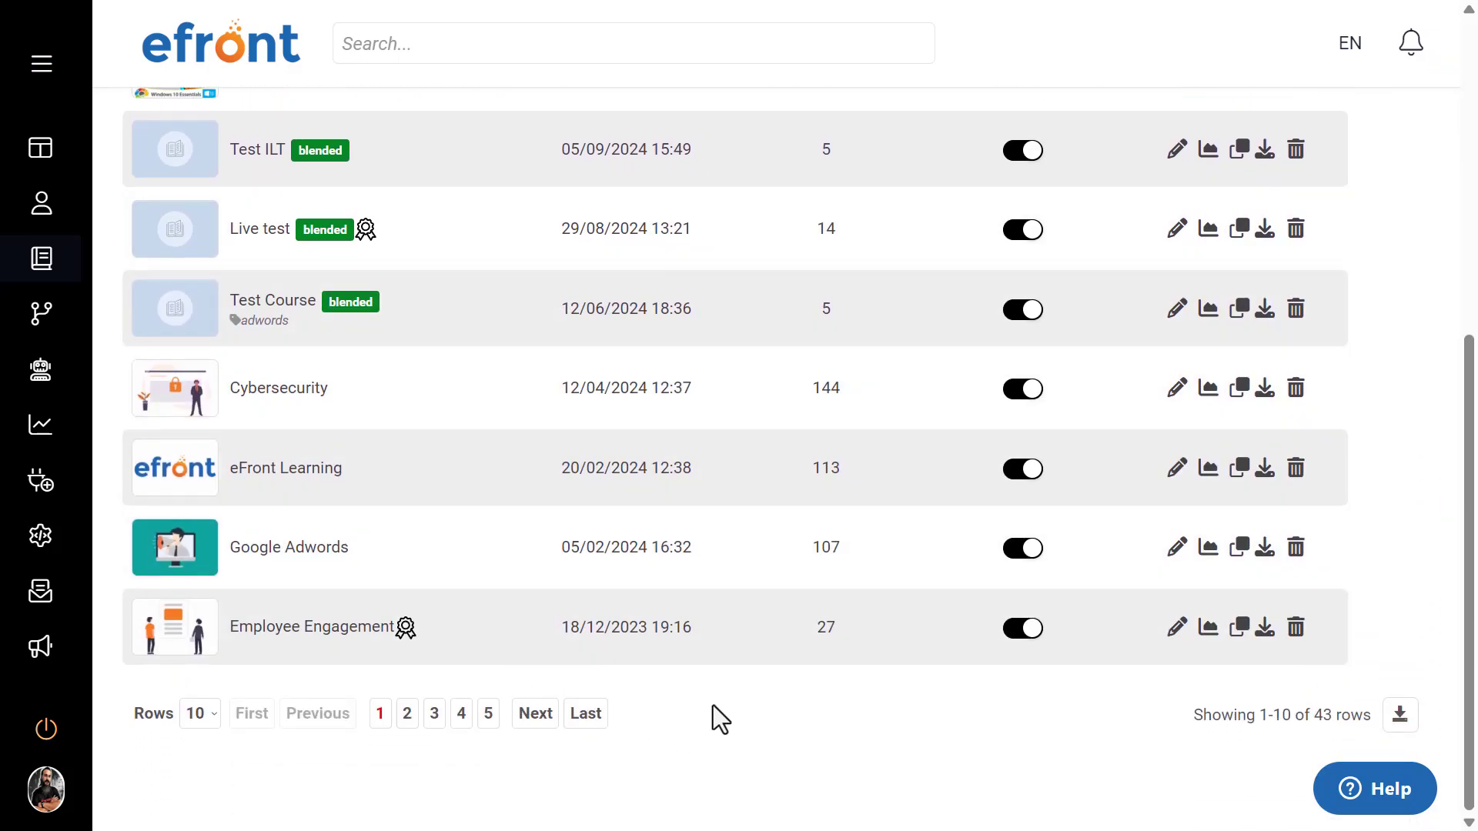
{"action": "scroll", "coordinate": [712, 705], "scroll_direction": "up", "scroll_amount": 6}
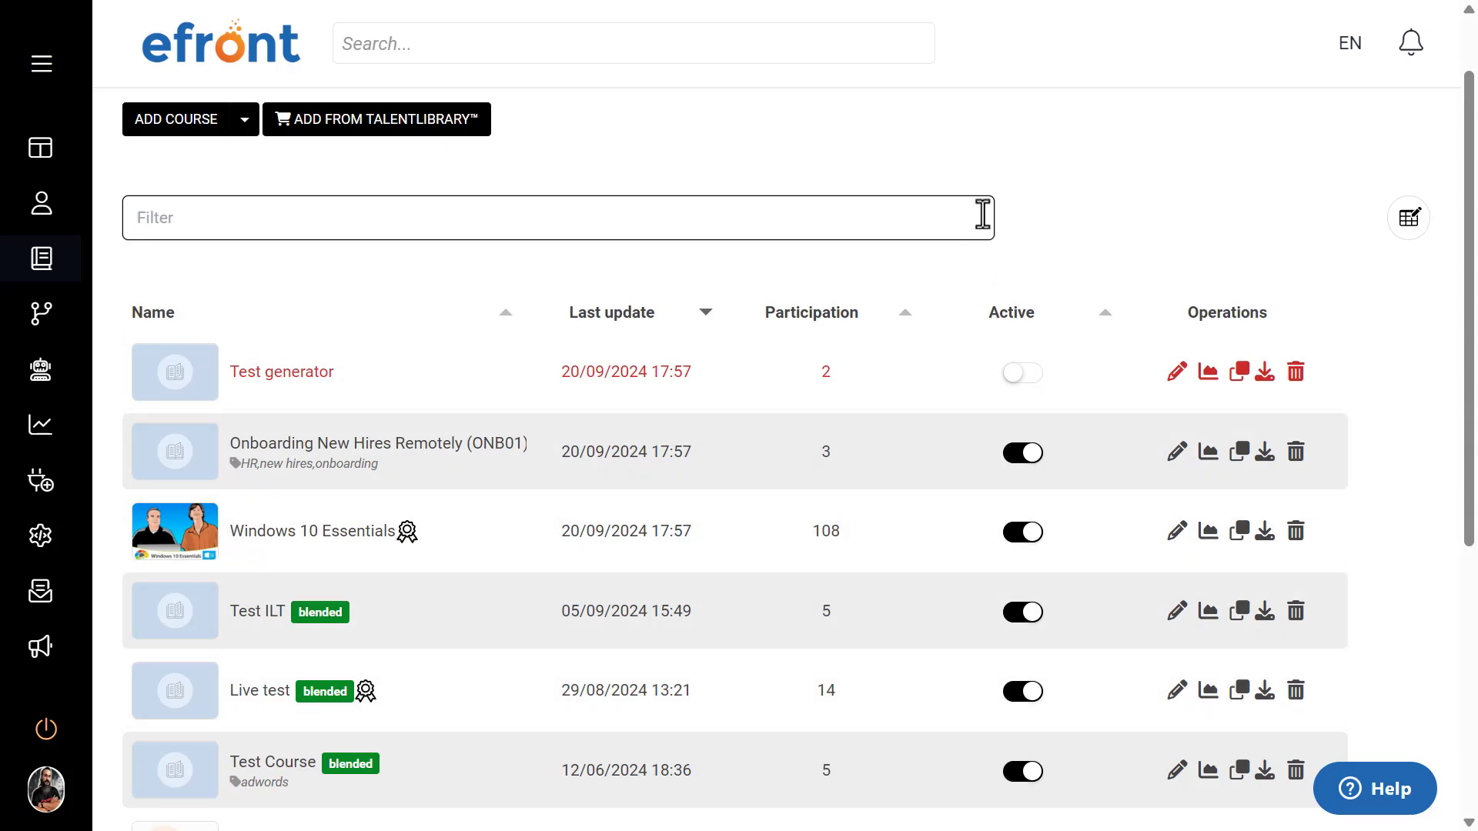
{"action": "left_click", "coordinate": [983, 215]}
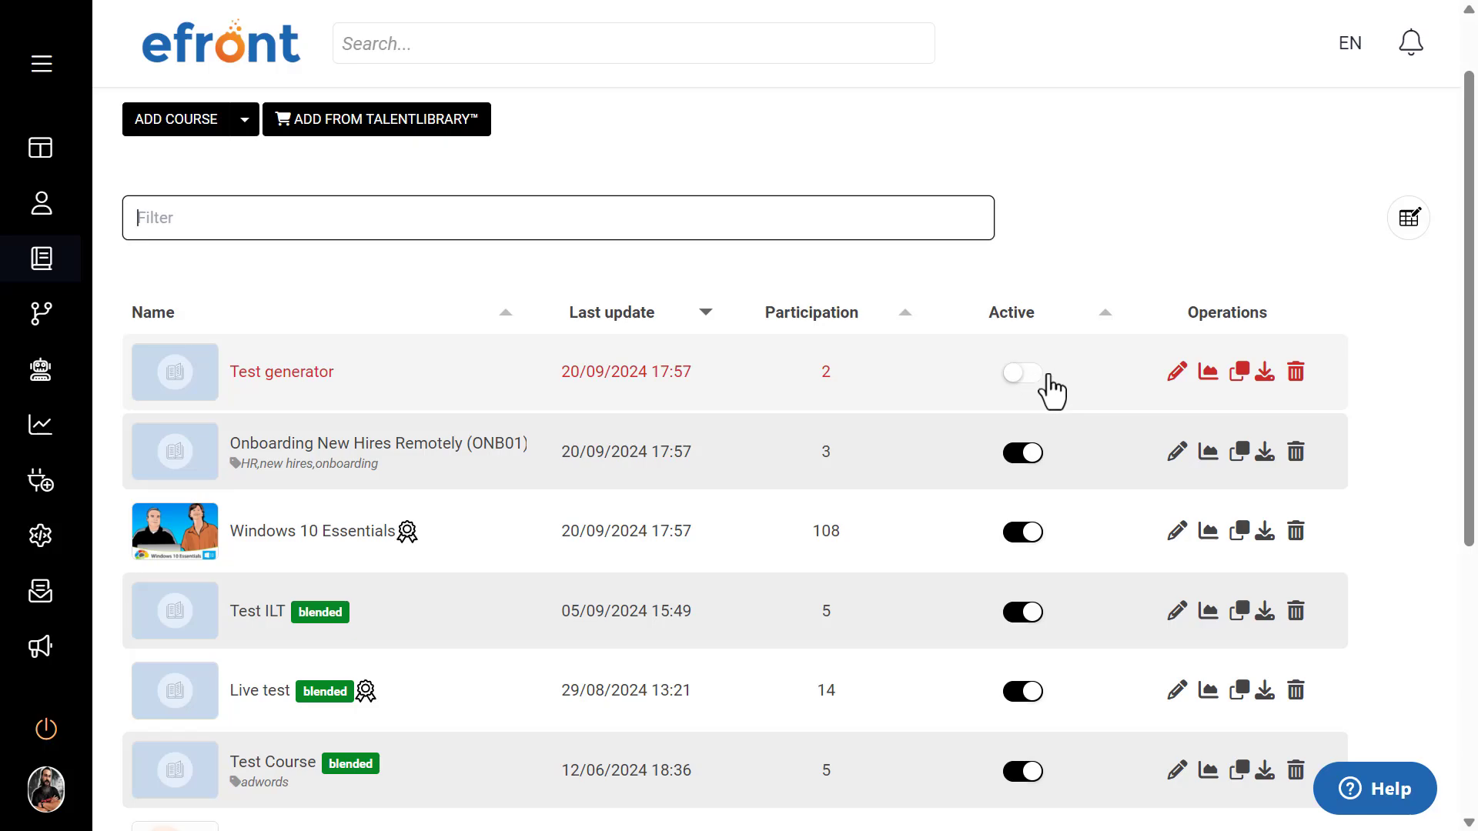
{"action": "scroll", "coordinate": [1068, 219], "scroll_direction": "up", "scroll_amount": 1}
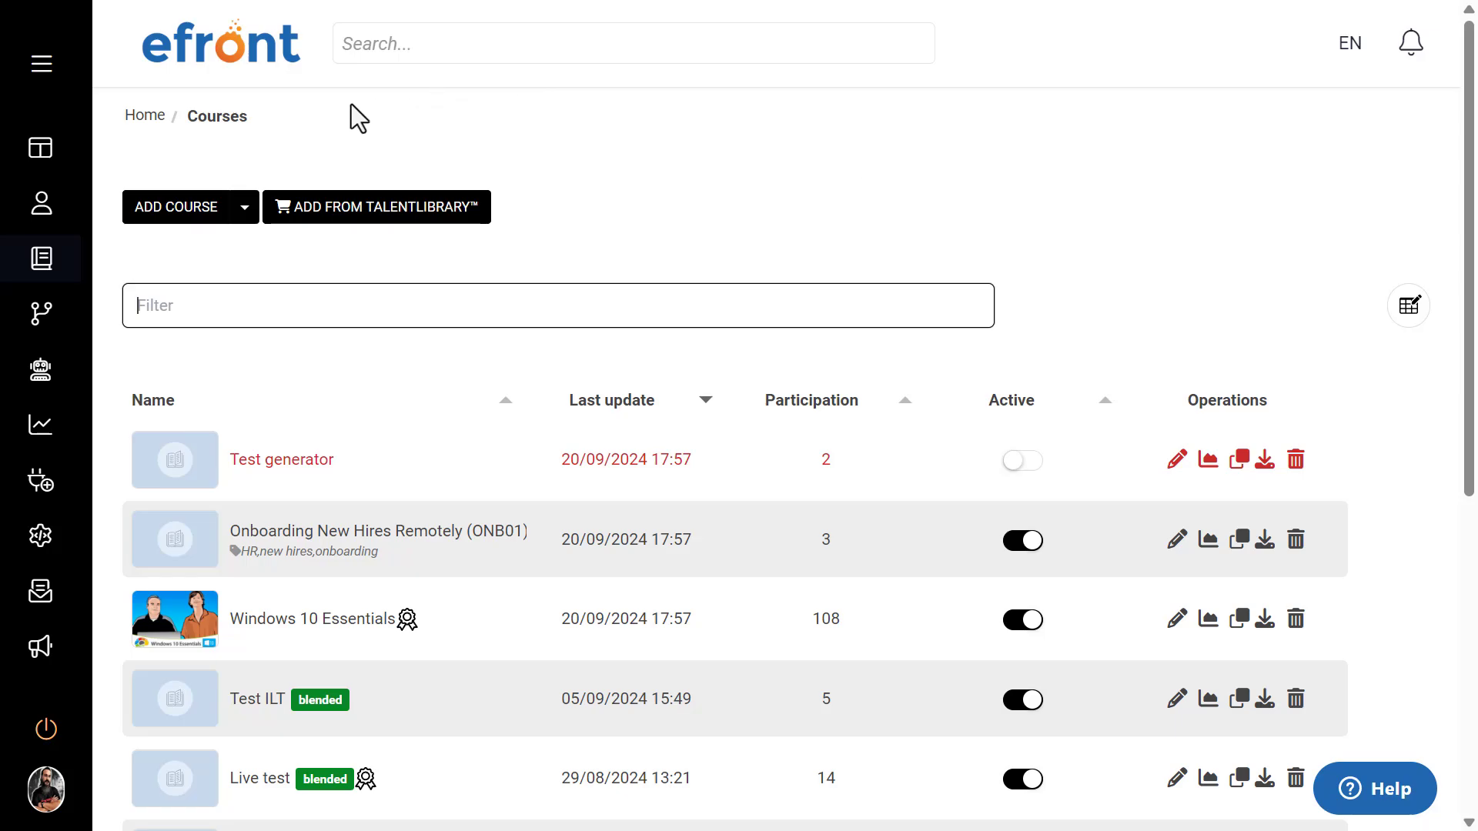
Step: Start adding a new course and choose eLearning as its type
{"action": "left_click", "coordinate": [188, 217]}
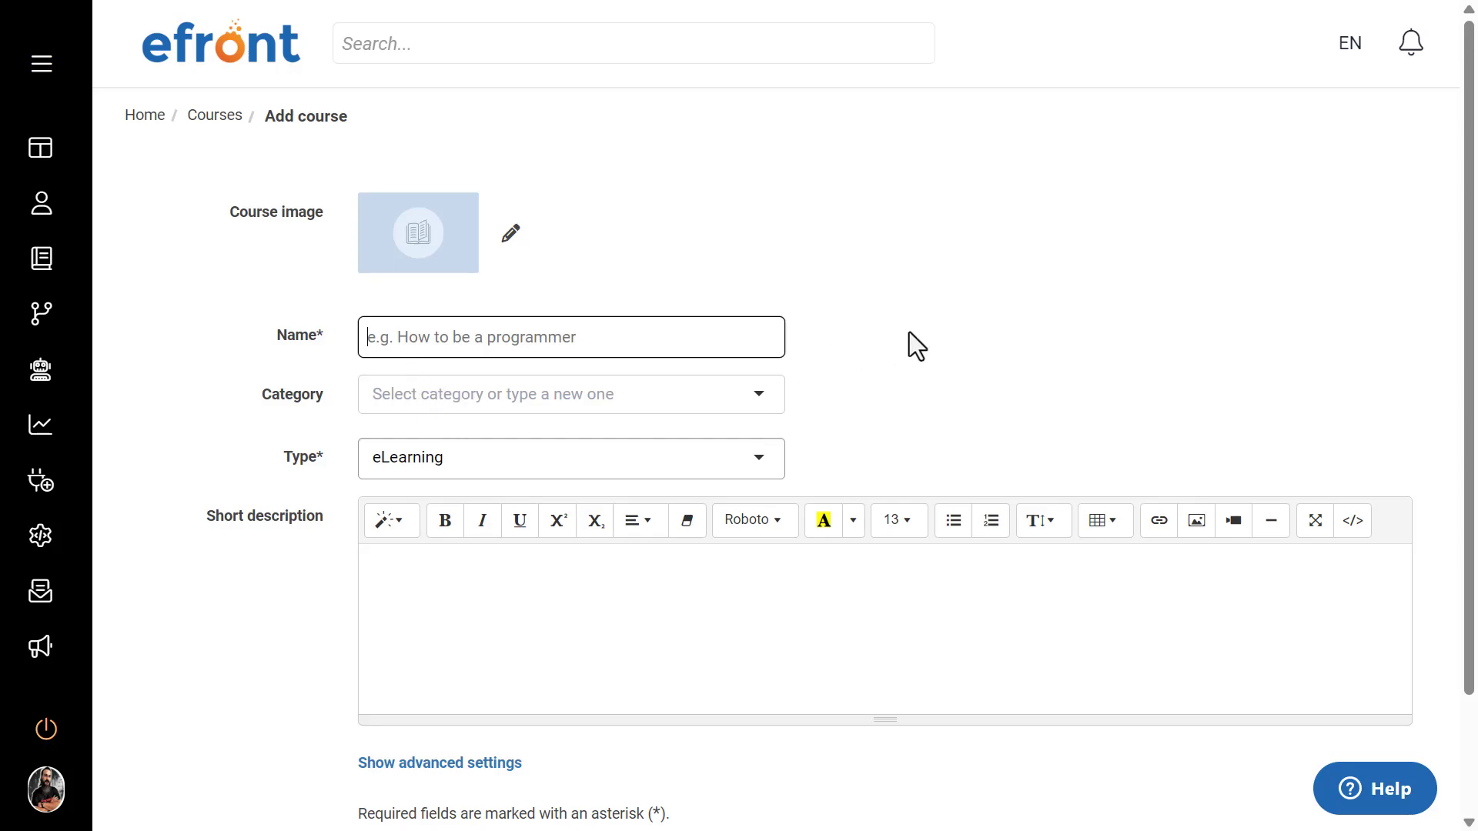
{"action": "scroll", "coordinate": [916, 347], "scroll_direction": "down", "scroll_amount": 2}
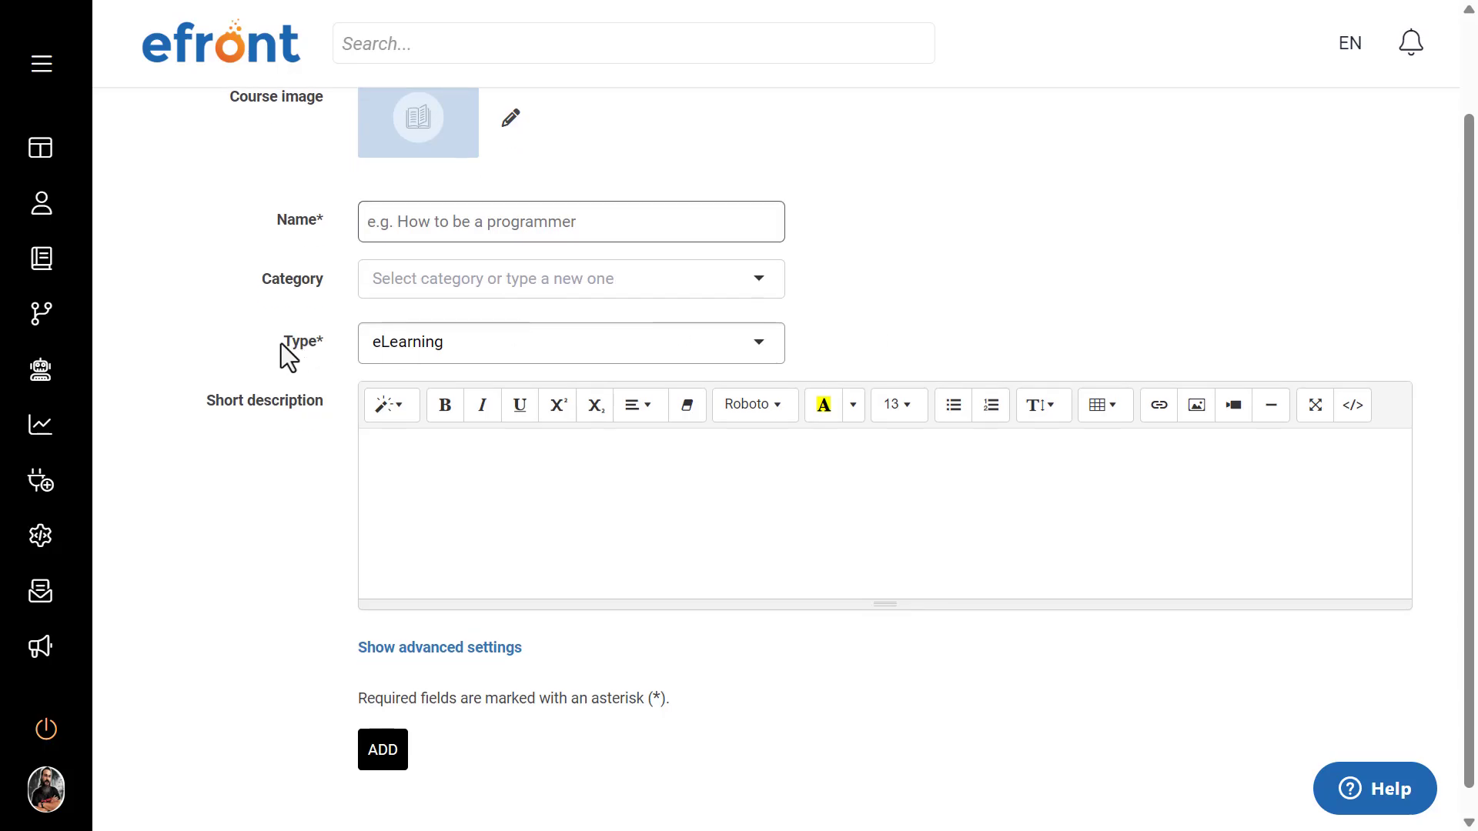
{"action": "left_click_drag", "start_coordinate": [281, 345], "coordinate": [327, 340]}
{"action": "left_click", "coordinate": [336, 342]}
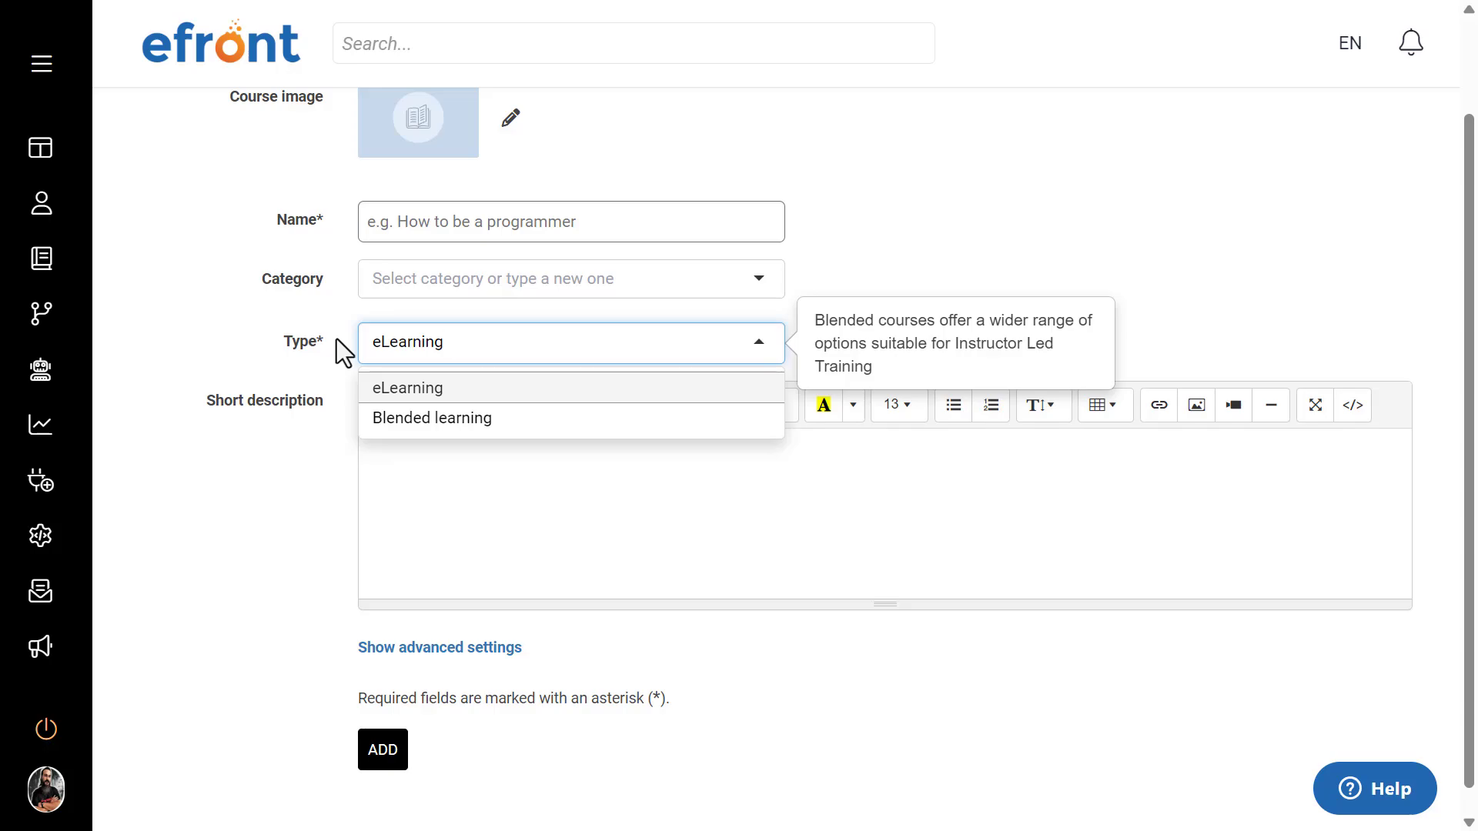
{"action": "left_click", "coordinate": [483, 388]}
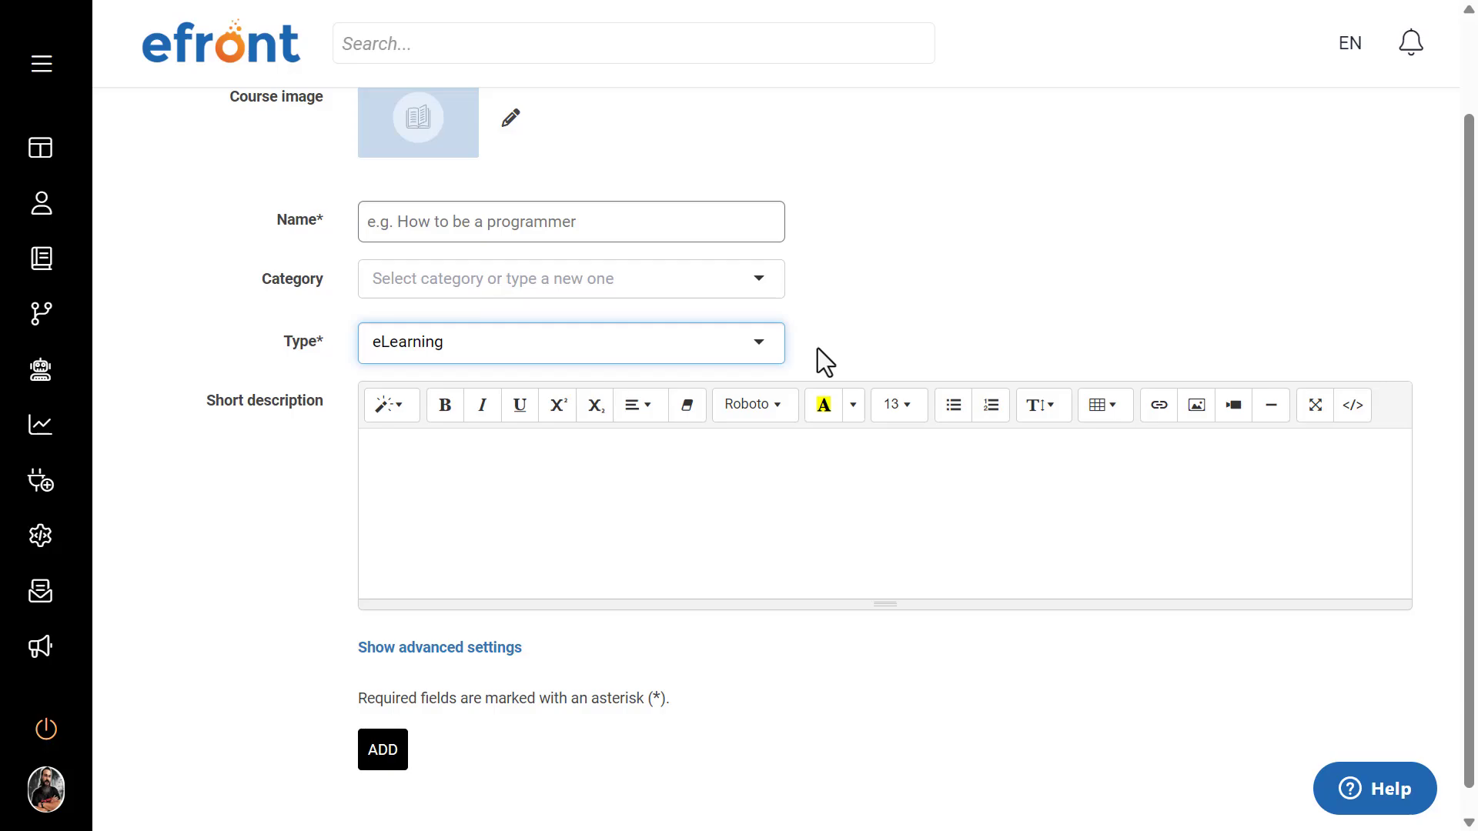
Step: Try Blended learning as the new course's type and return it to eLearning
{"action": "left_click", "coordinate": [663, 357]}
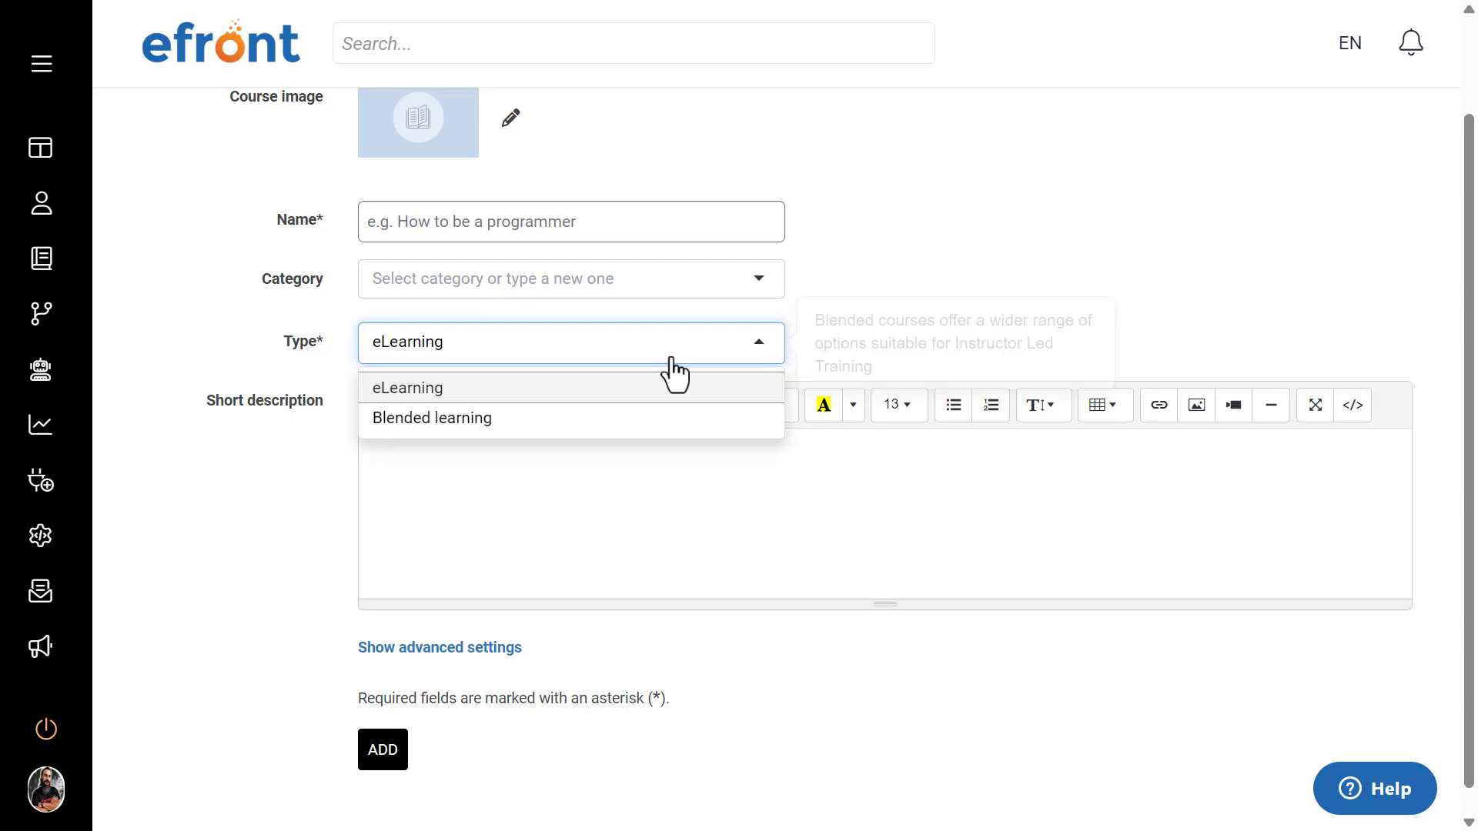
{"action": "left_click", "coordinate": [622, 416]}
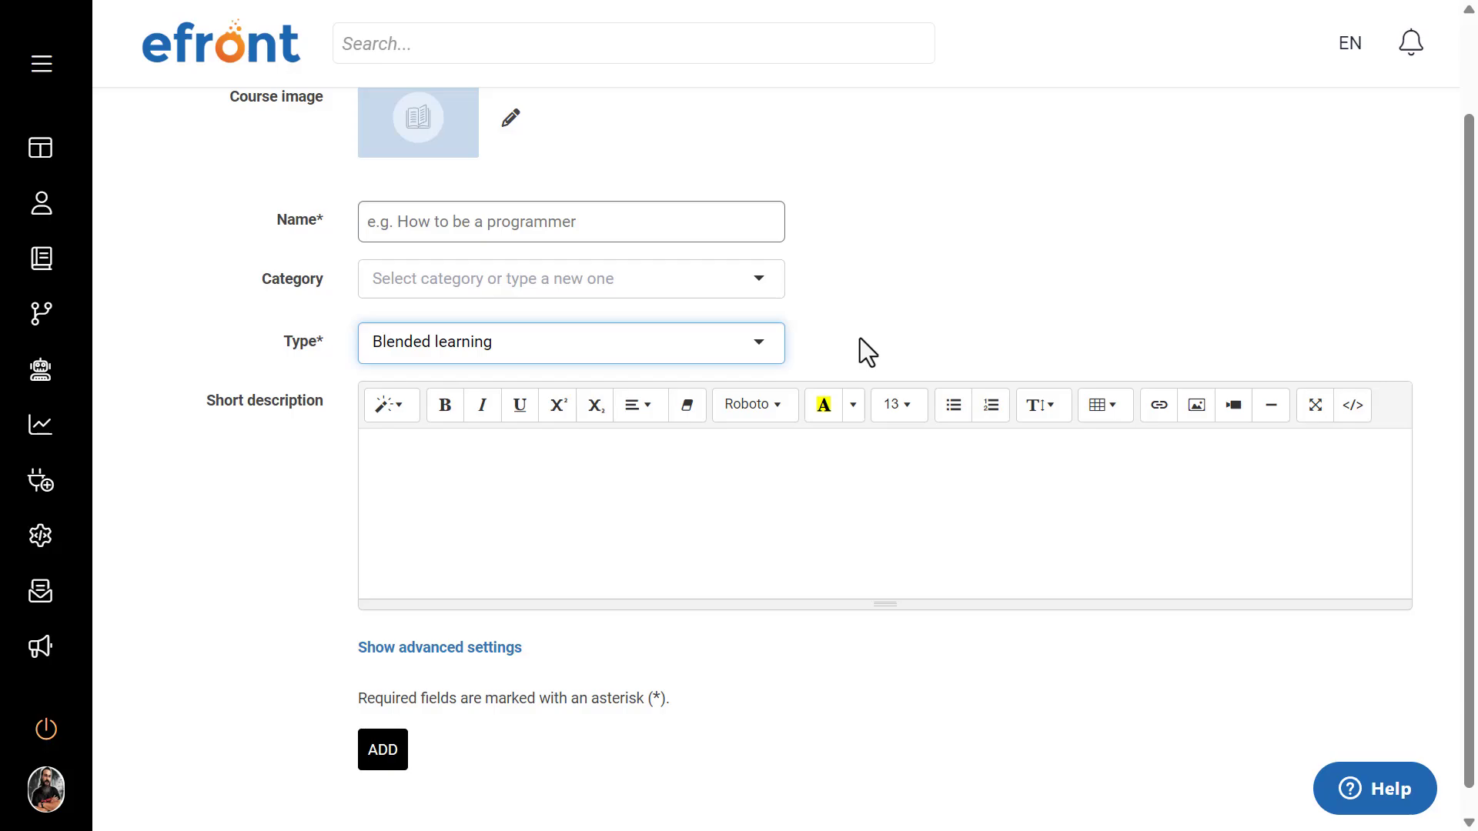
{"action": "left_click", "coordinate": [767, 348]}
{"action": "left_click", "coordinate": [737, 385]}
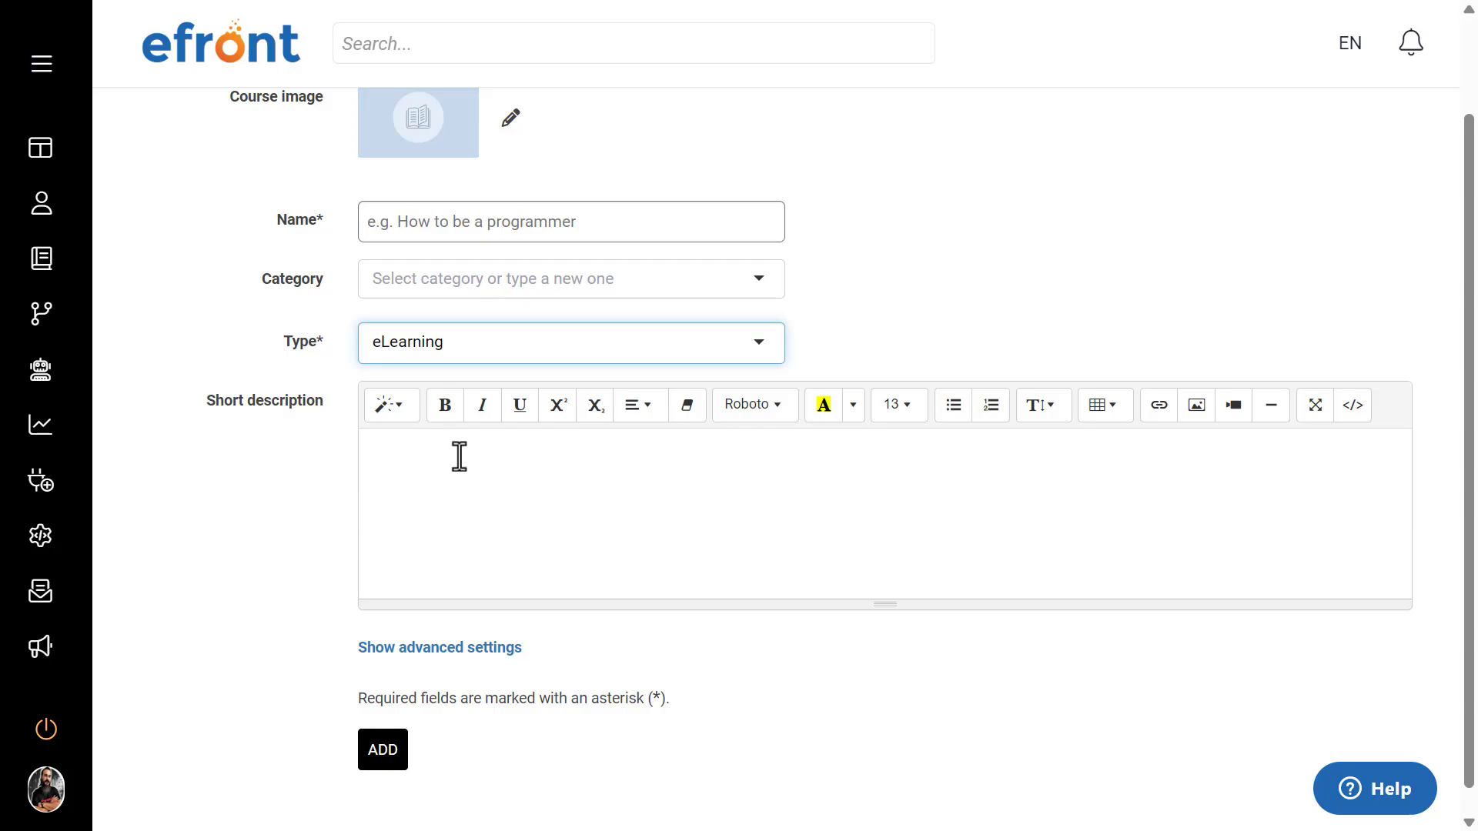
Step: Show the new course's advanced settings and go through them as far as the course options
{"action": "left_click", "coordinate": [418, 649]}
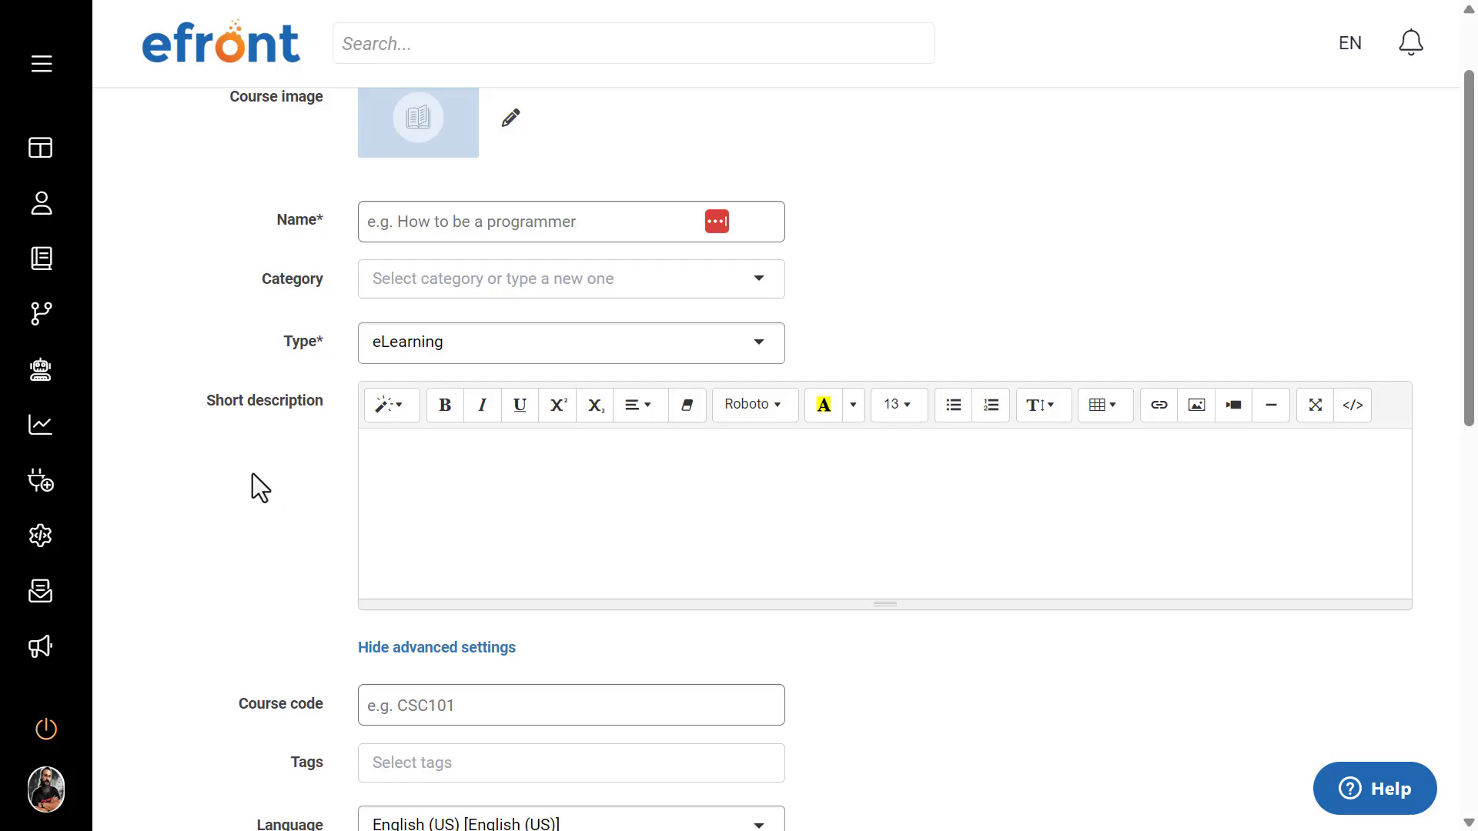
{"action": "scroll", "coordinate": [252, 474], "scroll_direction": "down", "scroll_amount": 1}
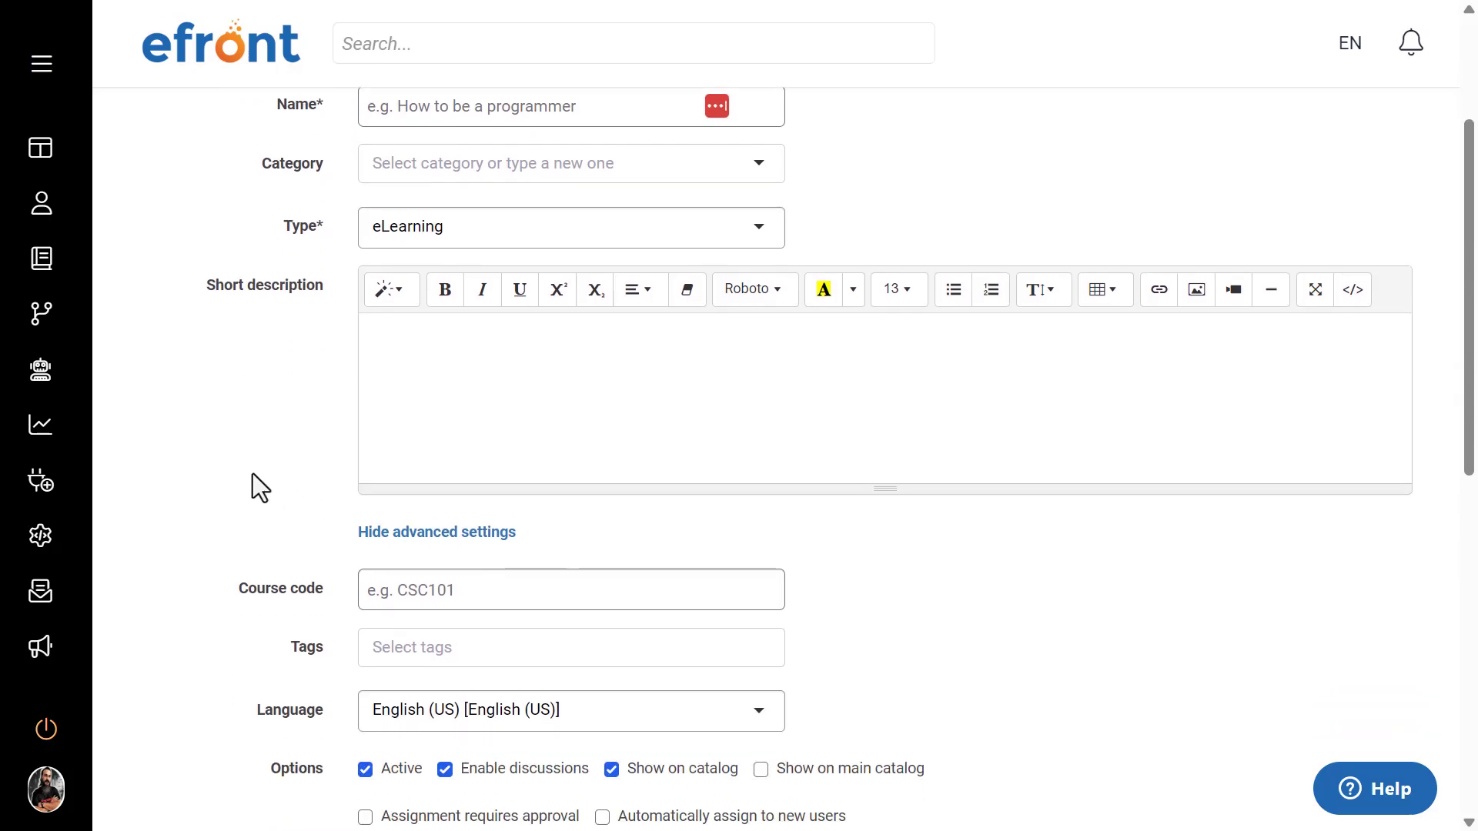
{"action": "scroll", "coordinate": [253, 473], "scroll_direction": "down", "scroll_amount": 1}
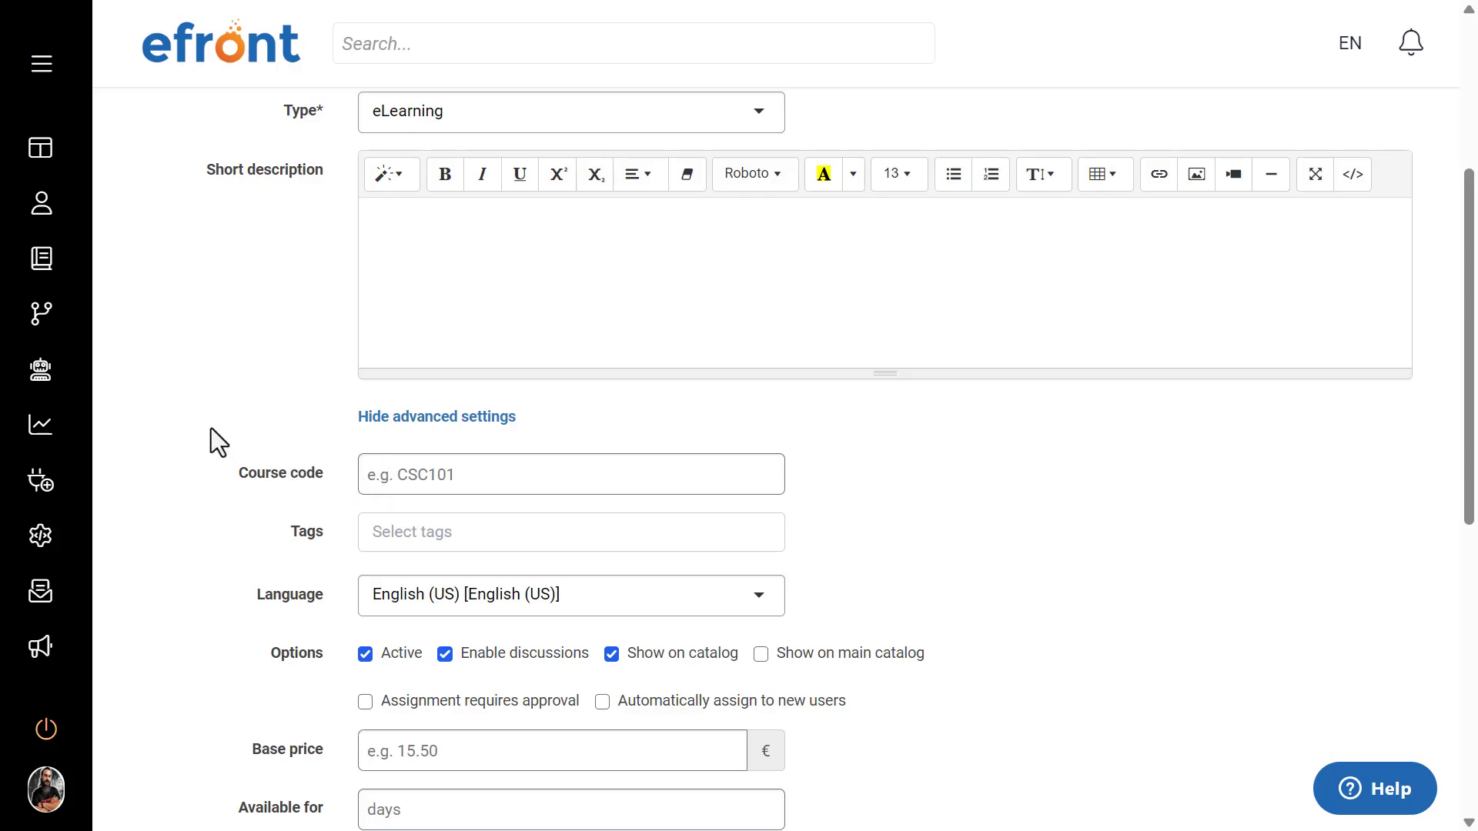
{"action": "scroll", "coordinate": [211, 427], "scroll_direction": "down", "scroll_amount": 1}
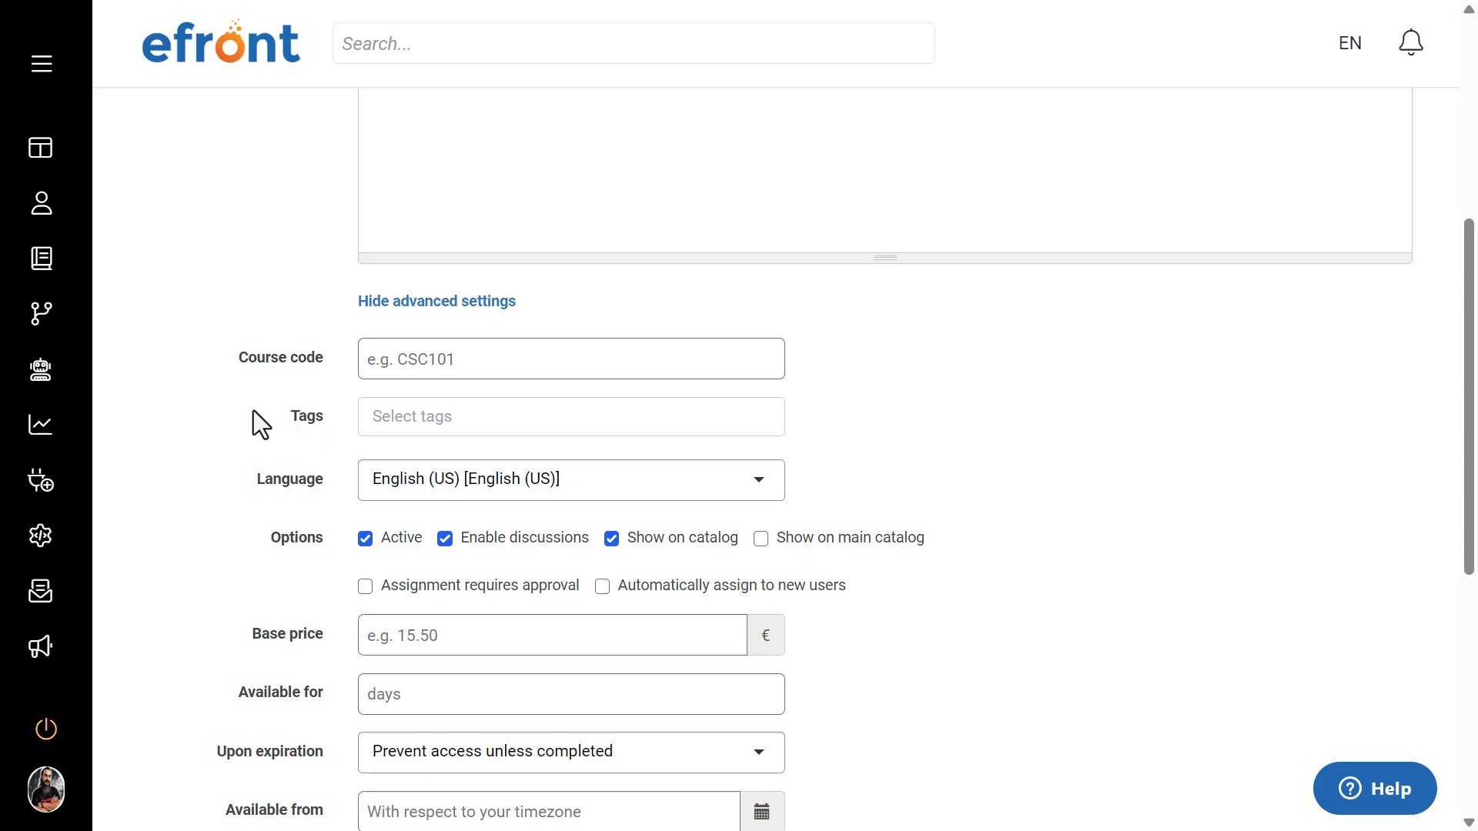
{"action": "scroll", "coordinate": [253, 415], "scroll_direction": "down", "scroll_amount": 1}
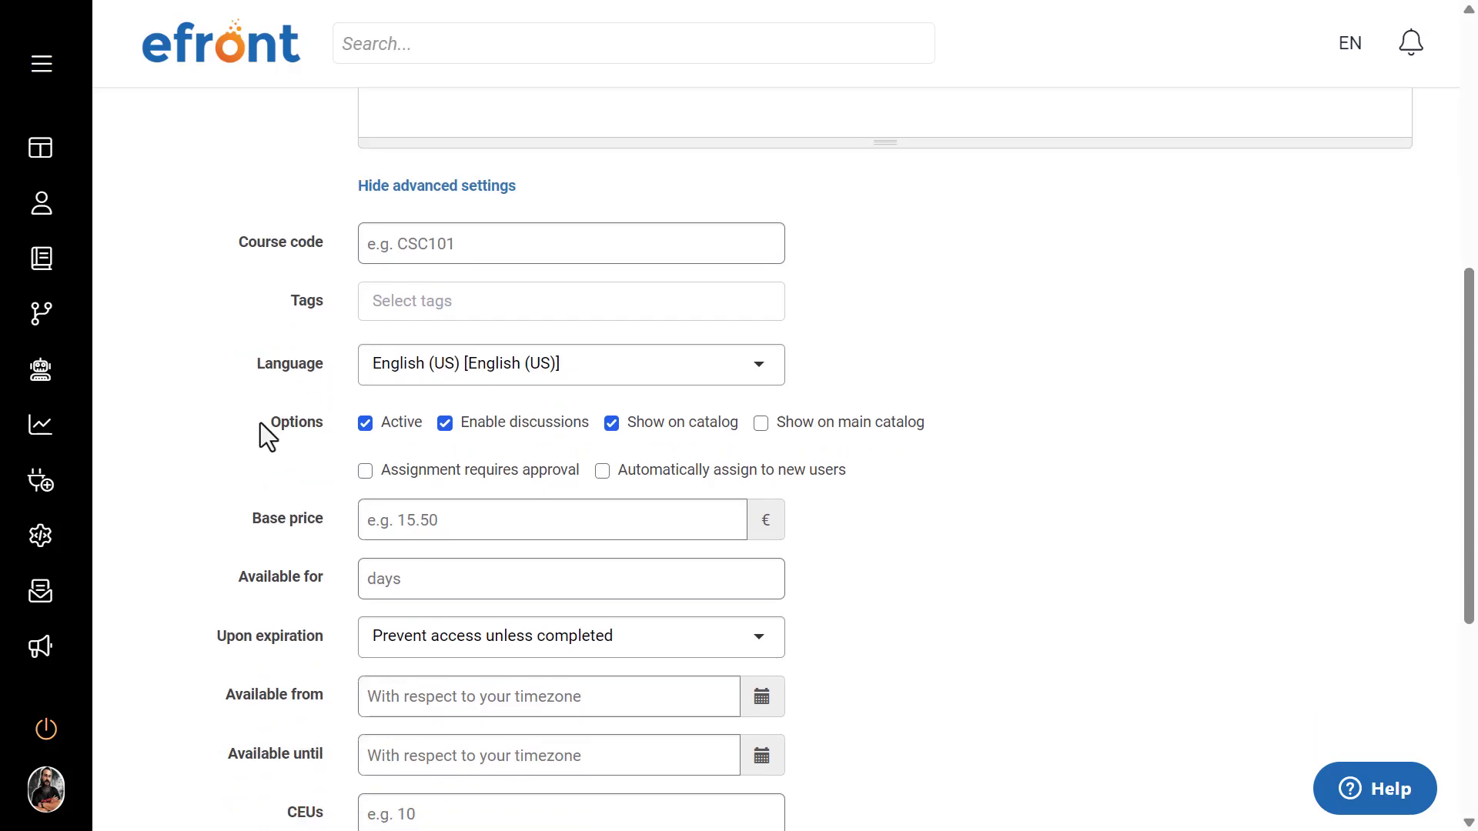
Step: Switch the new course's Active option off and back on
{"action": "left_click", "coordinate": [339, 440]}
{"action": "double_click", "coordinate": [413, 427]}
{"action": "left_click", "coordinate": [363, 403]}
{"action": "left_click", "coordinate": [367, 425]}
{"action": "left_click", "coordinate": [366, 424]}
{"action": "left_click", "coordinate": [367, 423]}
{"action": "left_click", "coordinate": [366, 425]}
Step: Turn off the Show on catalog option for the new course
{"action": "left_click_drag", "start_coordinate": [741, 428], "coordinate": [631, 437]}
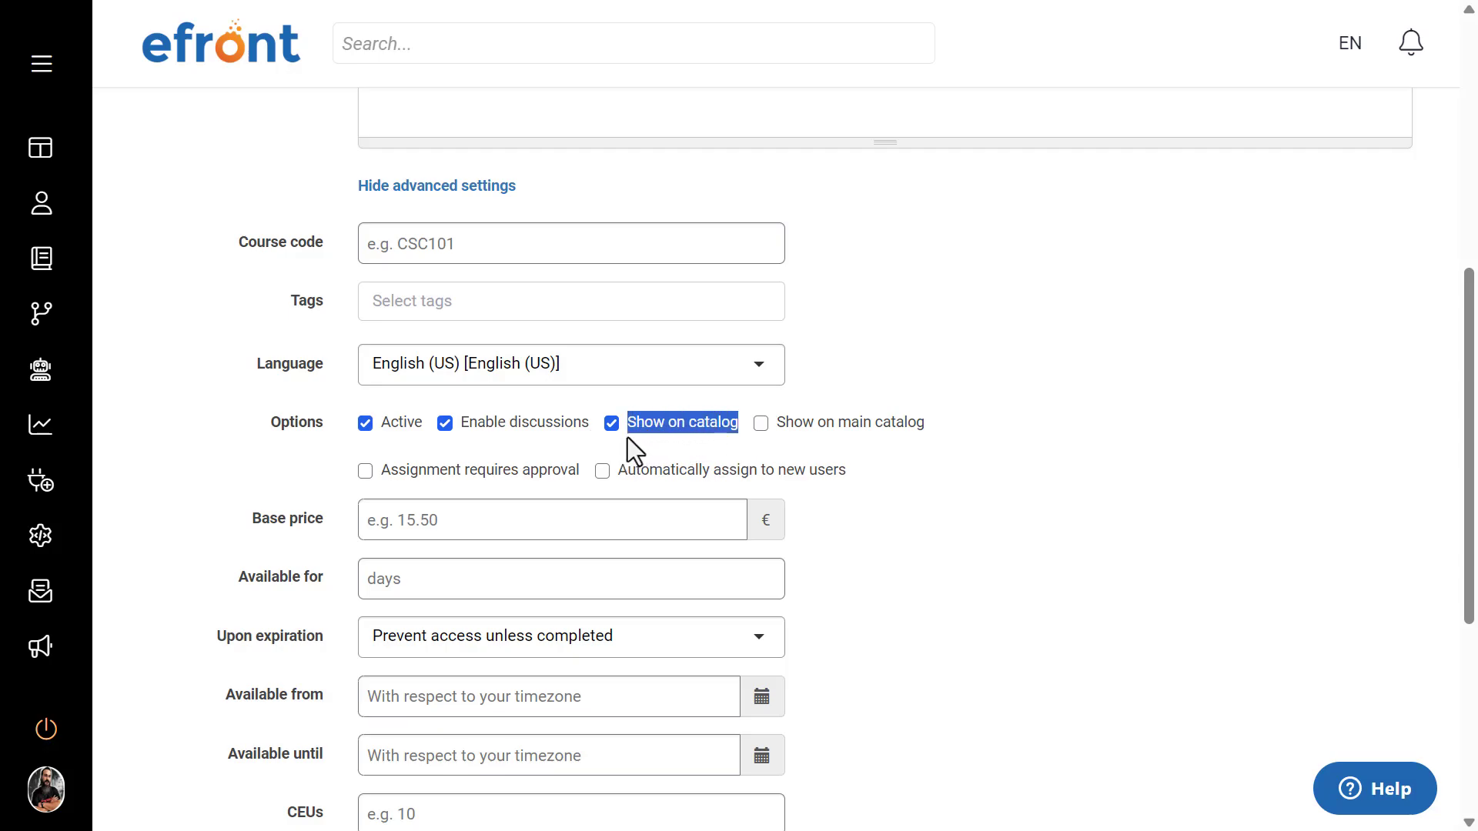
{"action": "left_click", "coordinate": [628, 418]}
{"action": "mouse_move", "coordinate": [617, 428]}
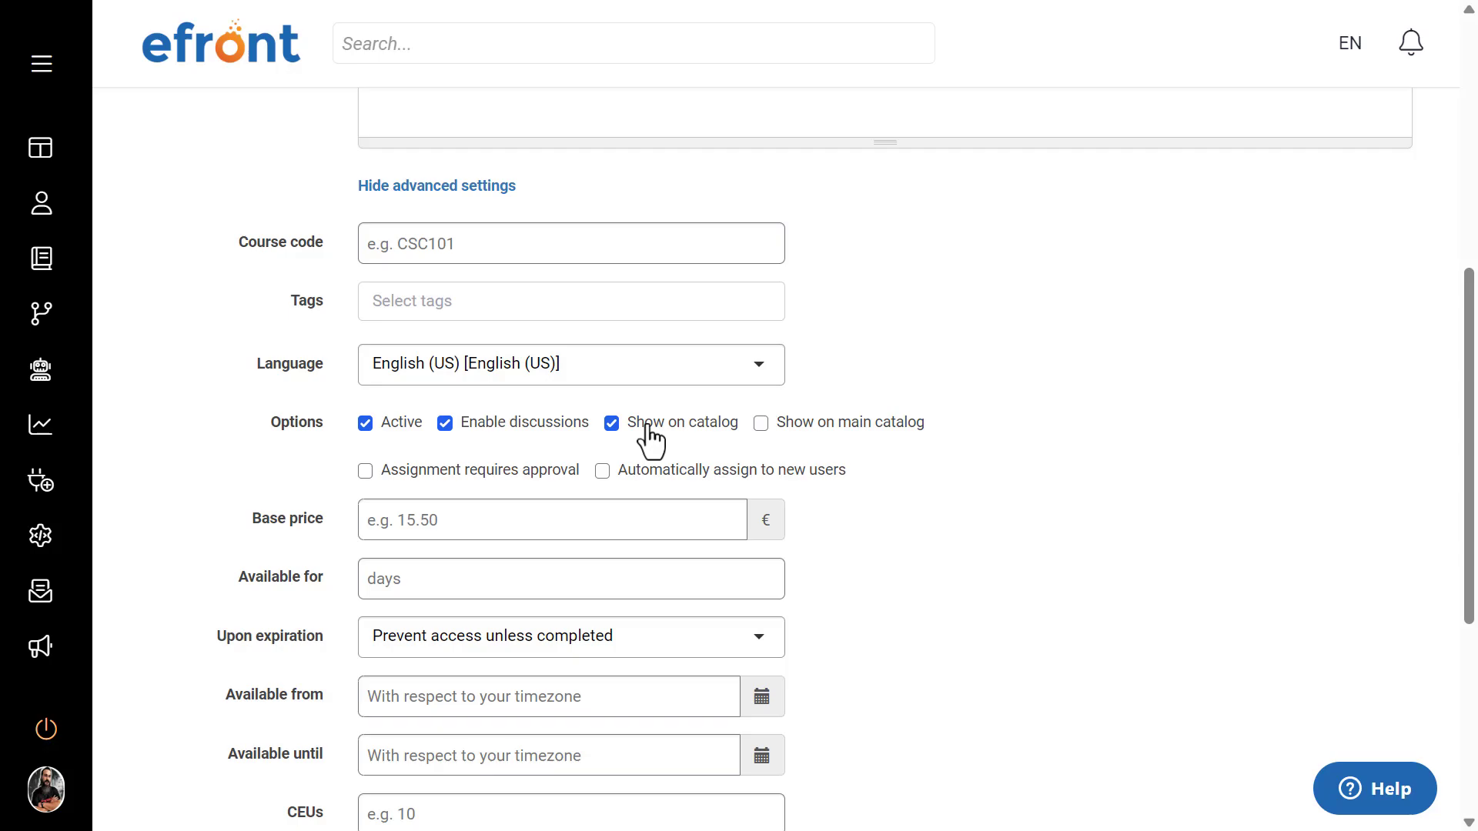
{"action": "left_click", "coordinate": [613, 426]}
Step: Turn on automatic assignment of the course to new users and turn it off again
{"action": "left_click_drag", "start_coordinate": [868, 475], "coordinate": [621, 474]}
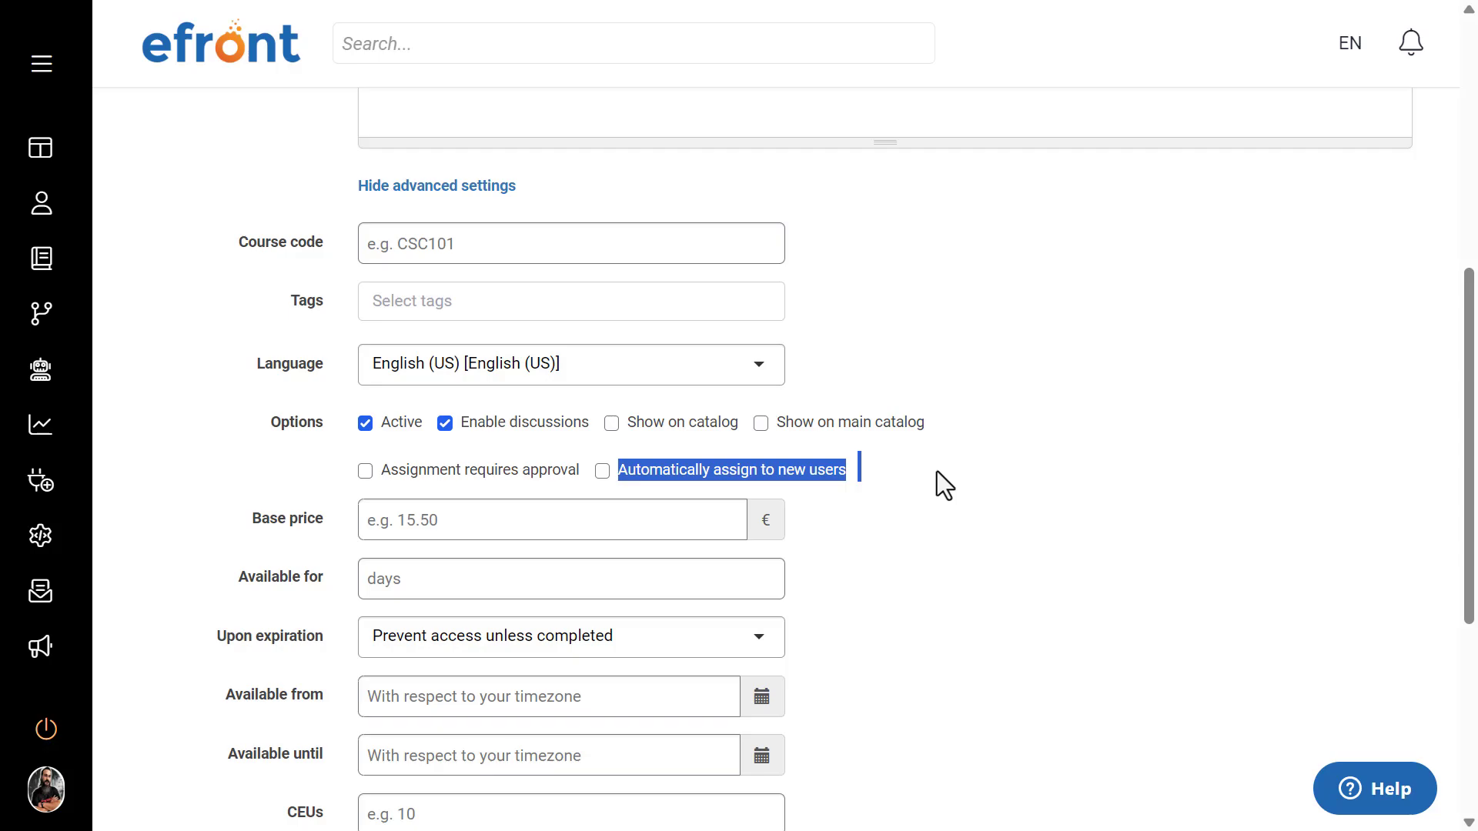
{"action": "left_click", "coordinate": [602, 471]}
{"action": "left_click", "coordinate": [904, 478]}
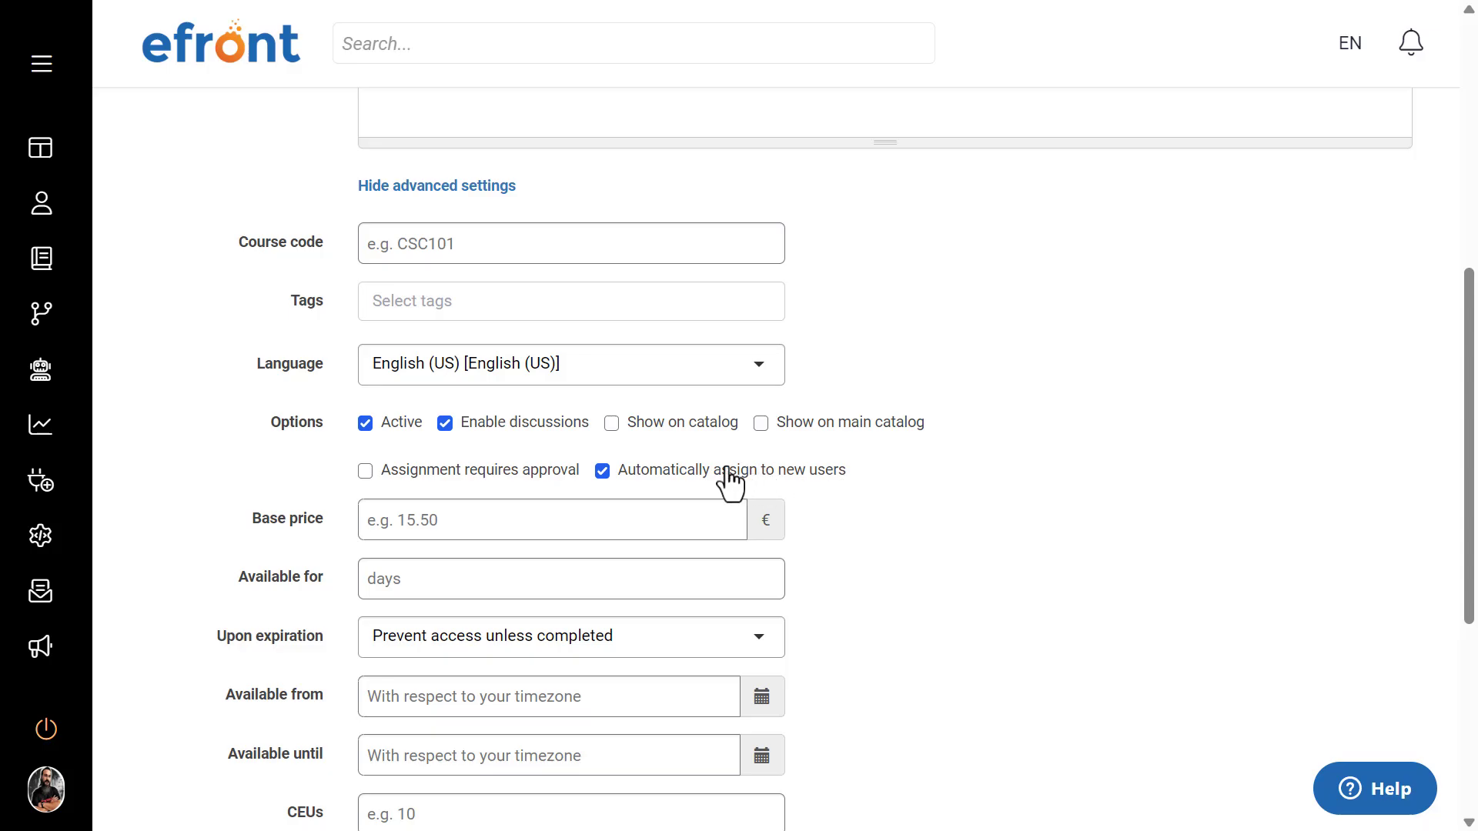
{"action": "left_click", "coordinate": [603, 472]}
Step: Set the course's Available from date and time to 01/10/2024 07:00
{"action": "scroll", "coordinate": [974, 596], "scroll_direction": "down", "scroll_amount": 2}
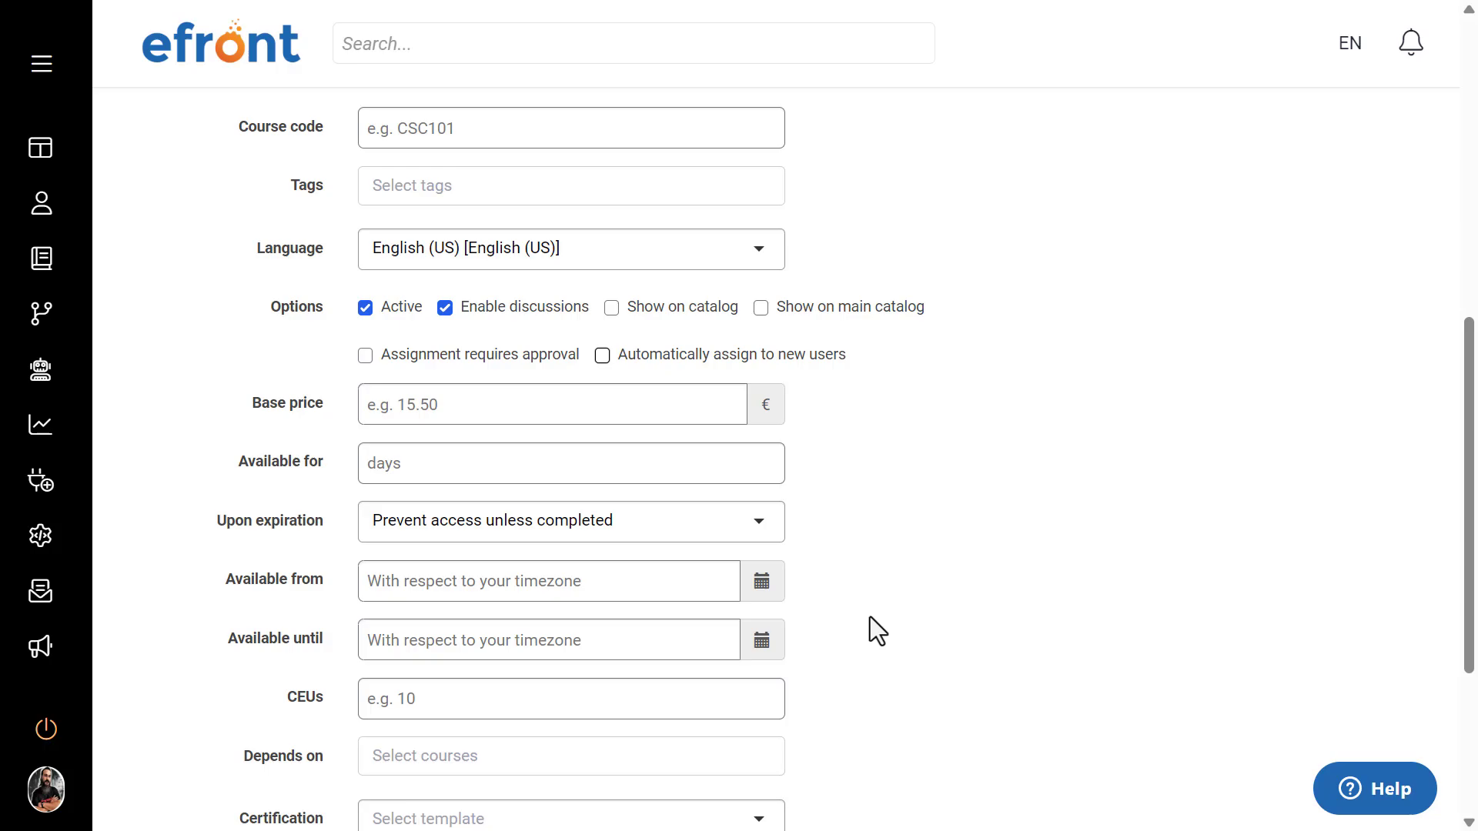
{"action": "left_click", "coordinate": [761, 585]}
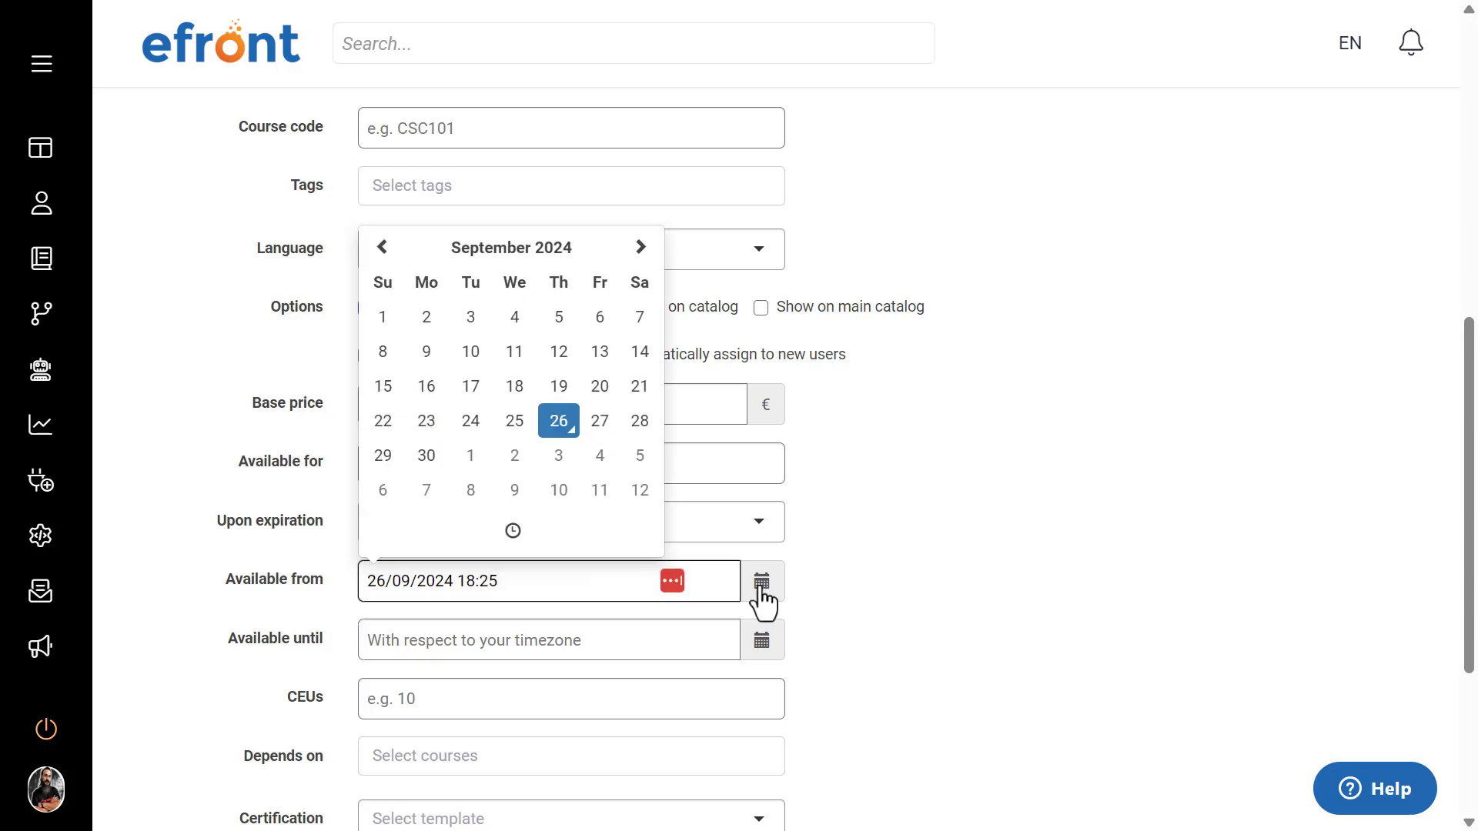
{"action": "left_click", "coordinate": [641, 247]}
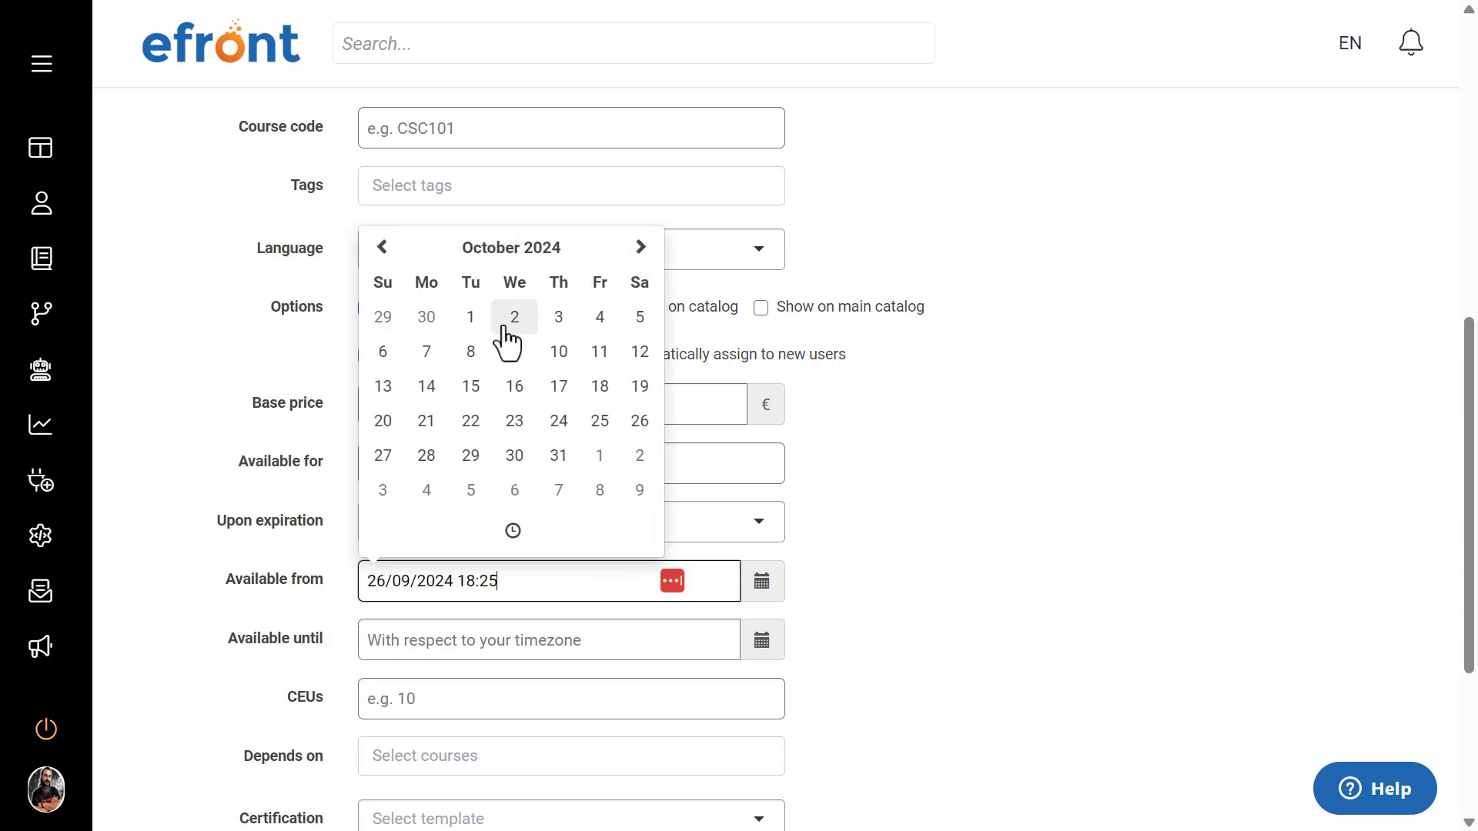
{"action": "left_click", "coordinate": [471, 318]}
{"action": "left_click", "coordinate": [513, 531]}
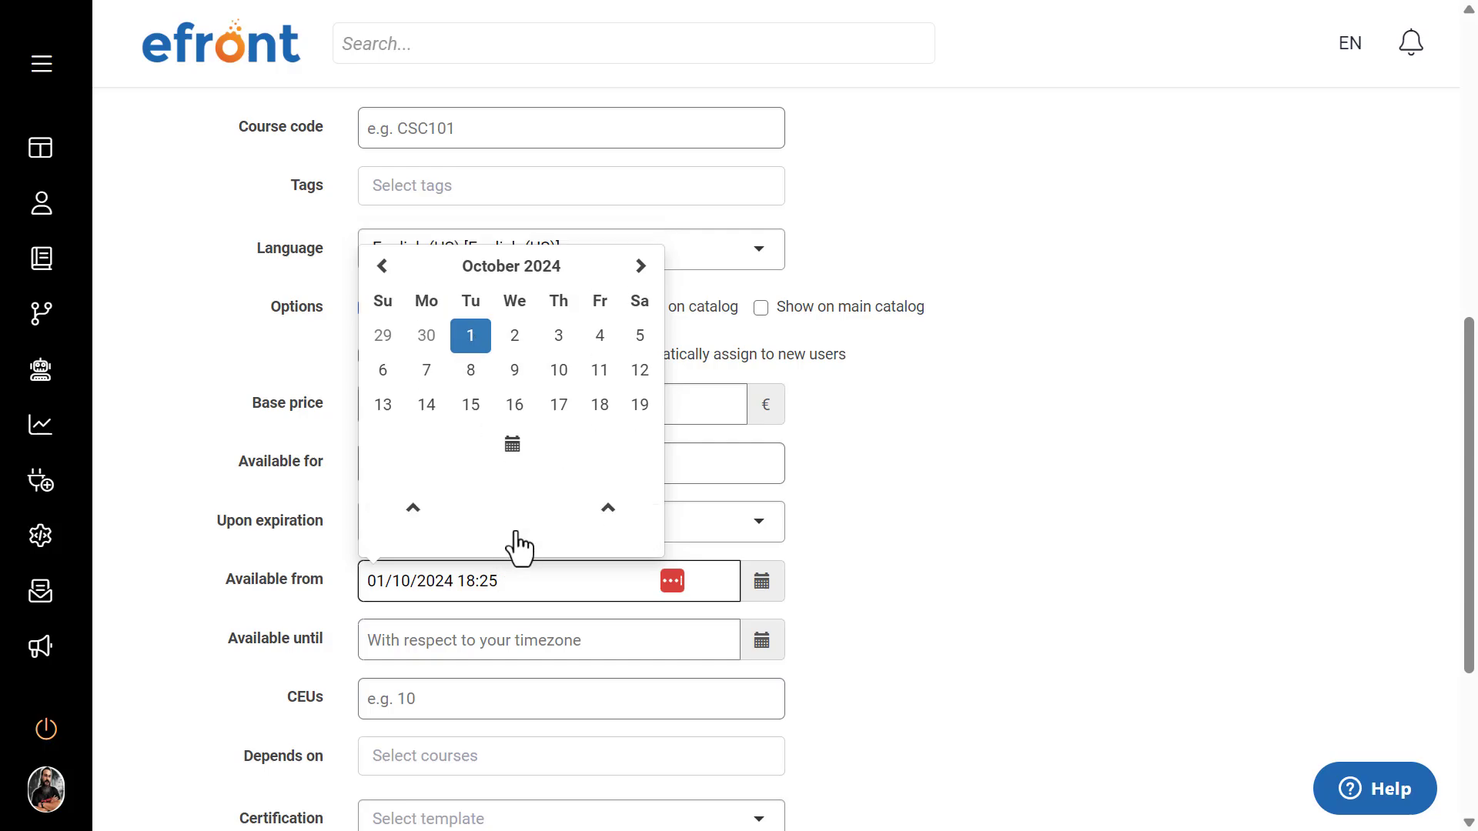
{"action": "left_click", "coordinate": [404, 438]}
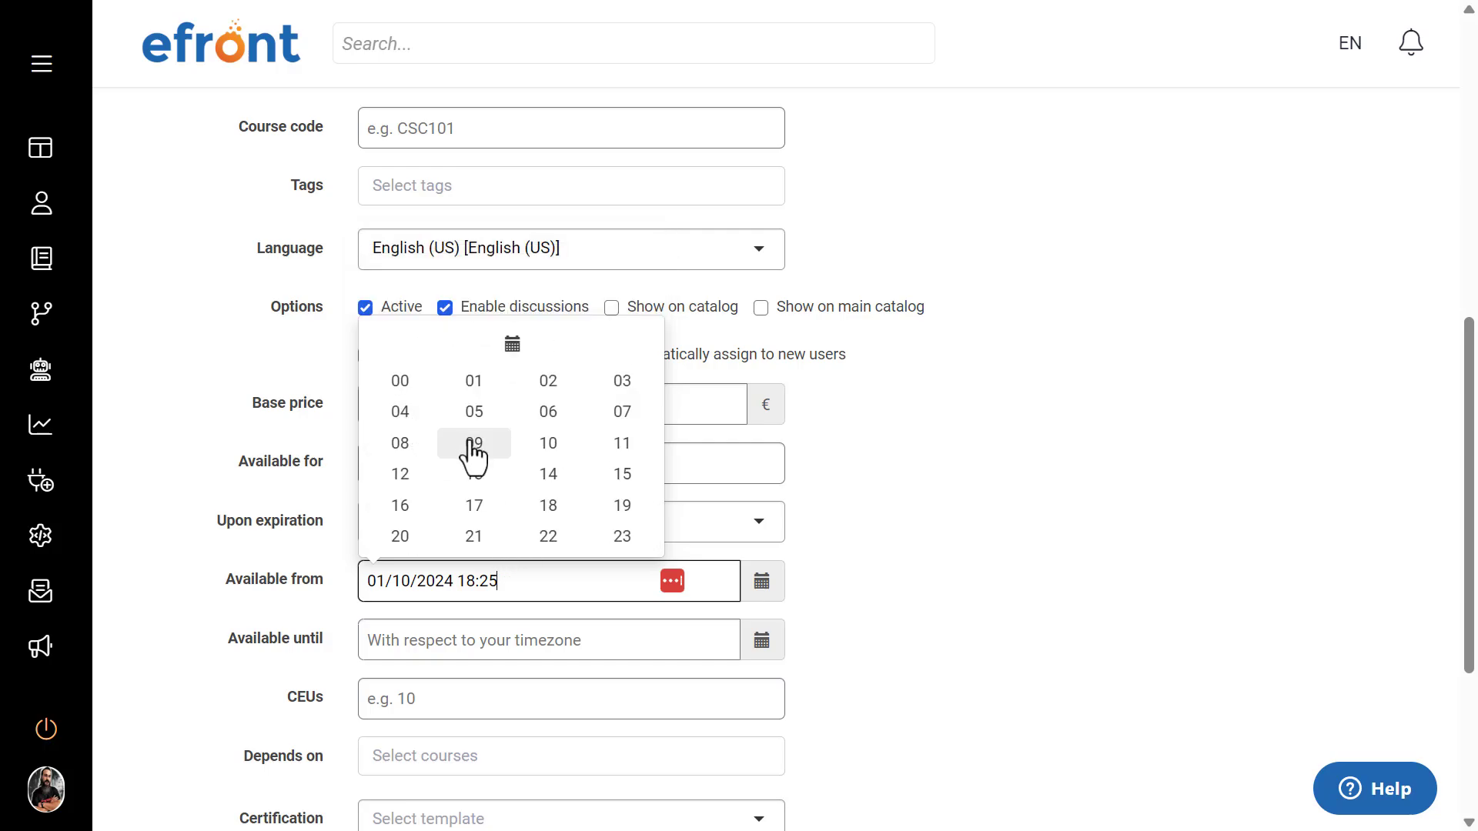
{"action": "left_click", "coordinate": [608, 415]}
{"action": "left_click", "coordinate": [615, 435]}
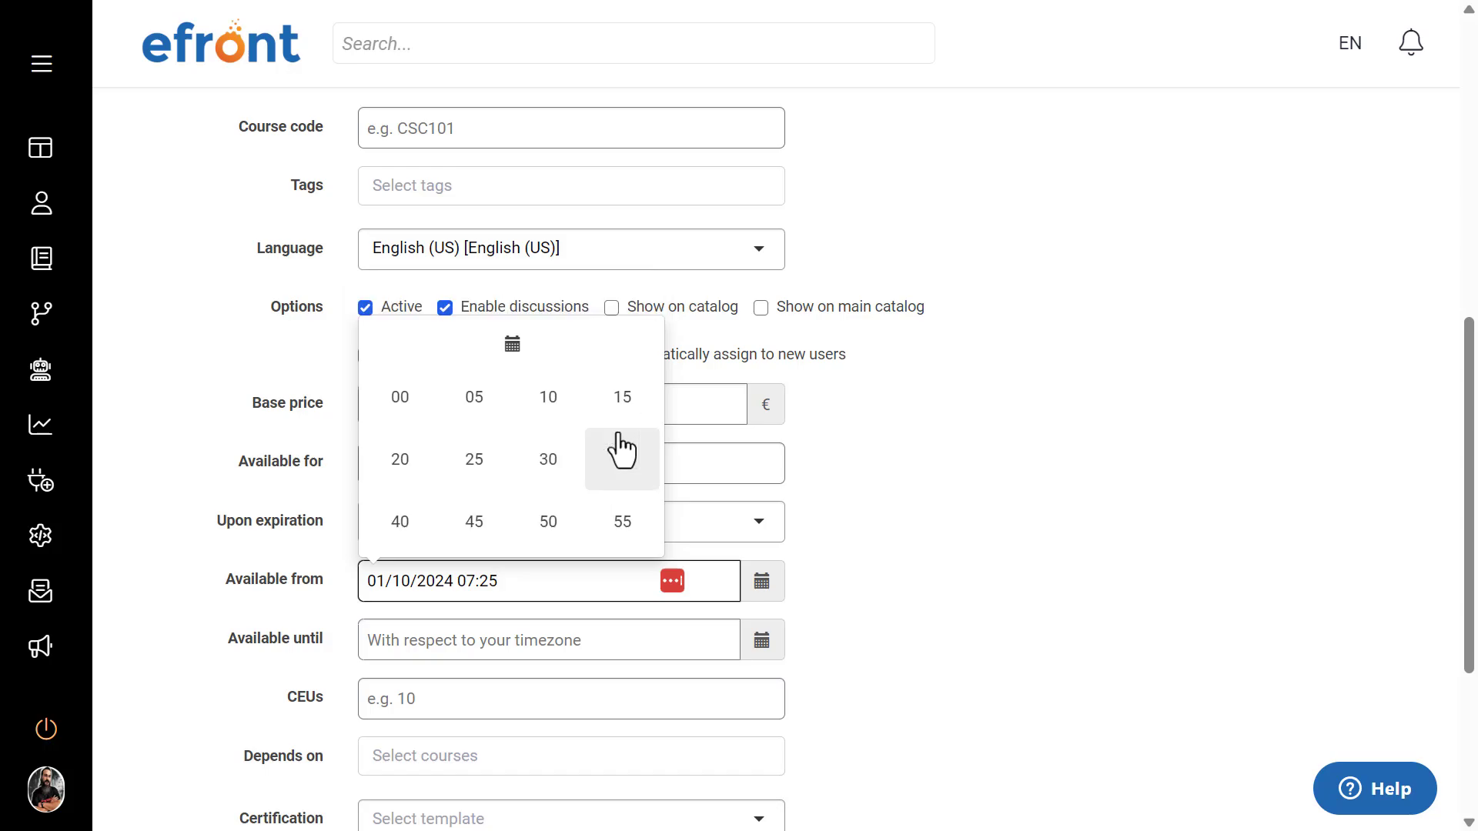
{"action": "left_click", "coordinate": [395, 401]}
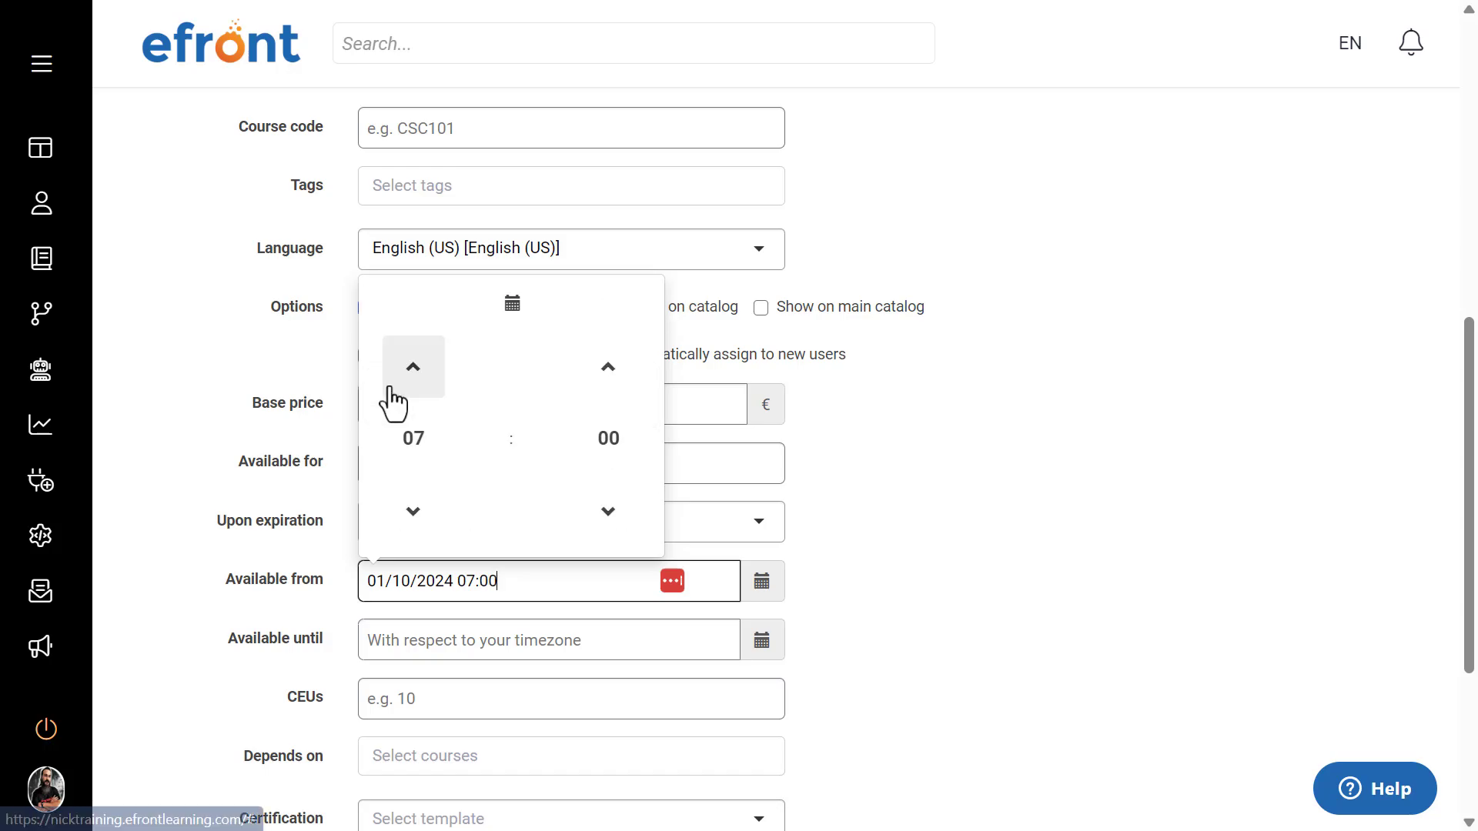
{"action": "left_click", "coordinate": [945, 505]}
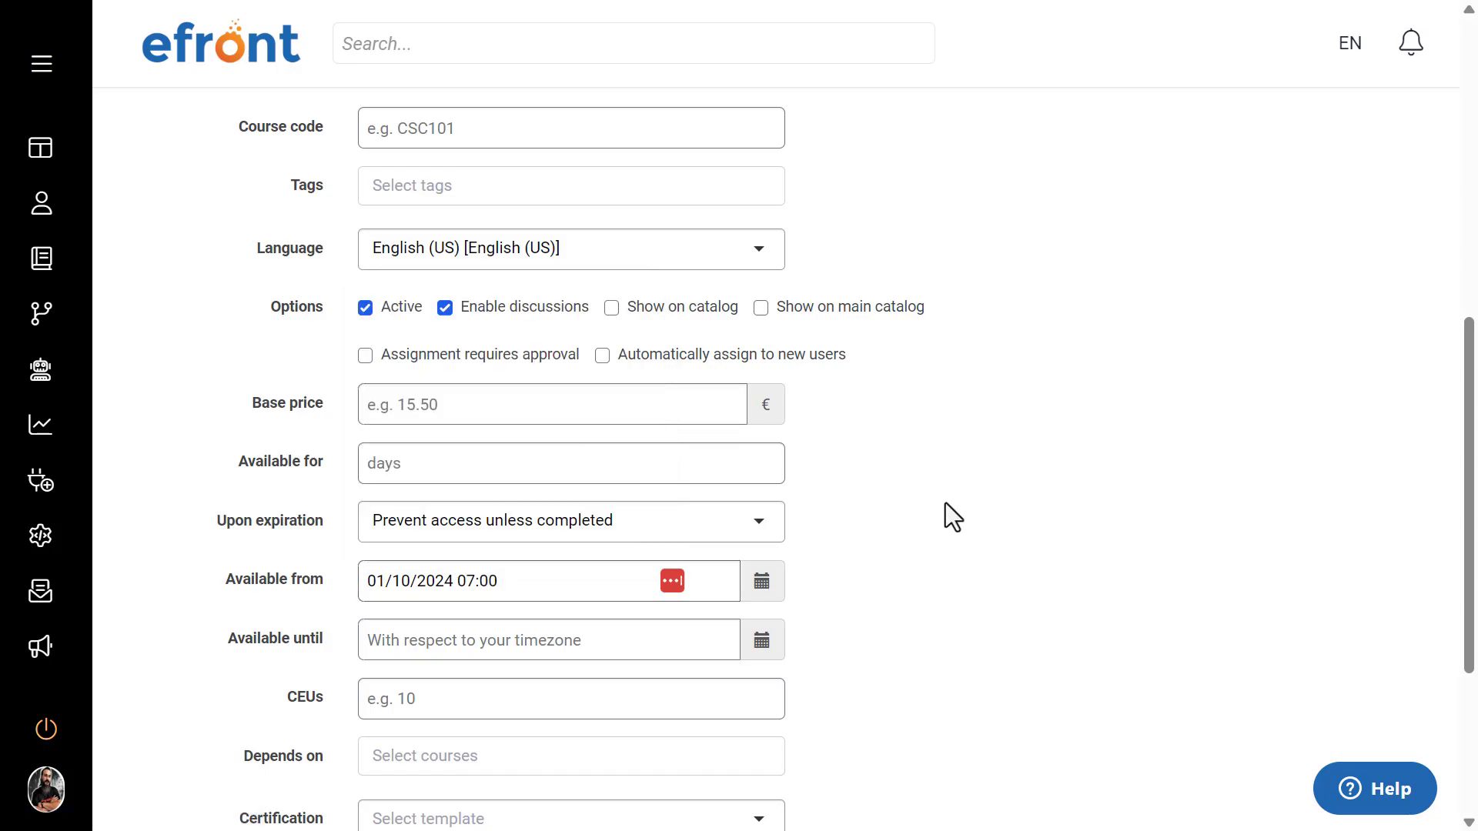
Step: Set the course's Available until date and time to 31/10/2024 23:55
{"action": "left_click", "coordinate": [762, 642]}
{"action": "left_click", "coordinate": [639, 306]}
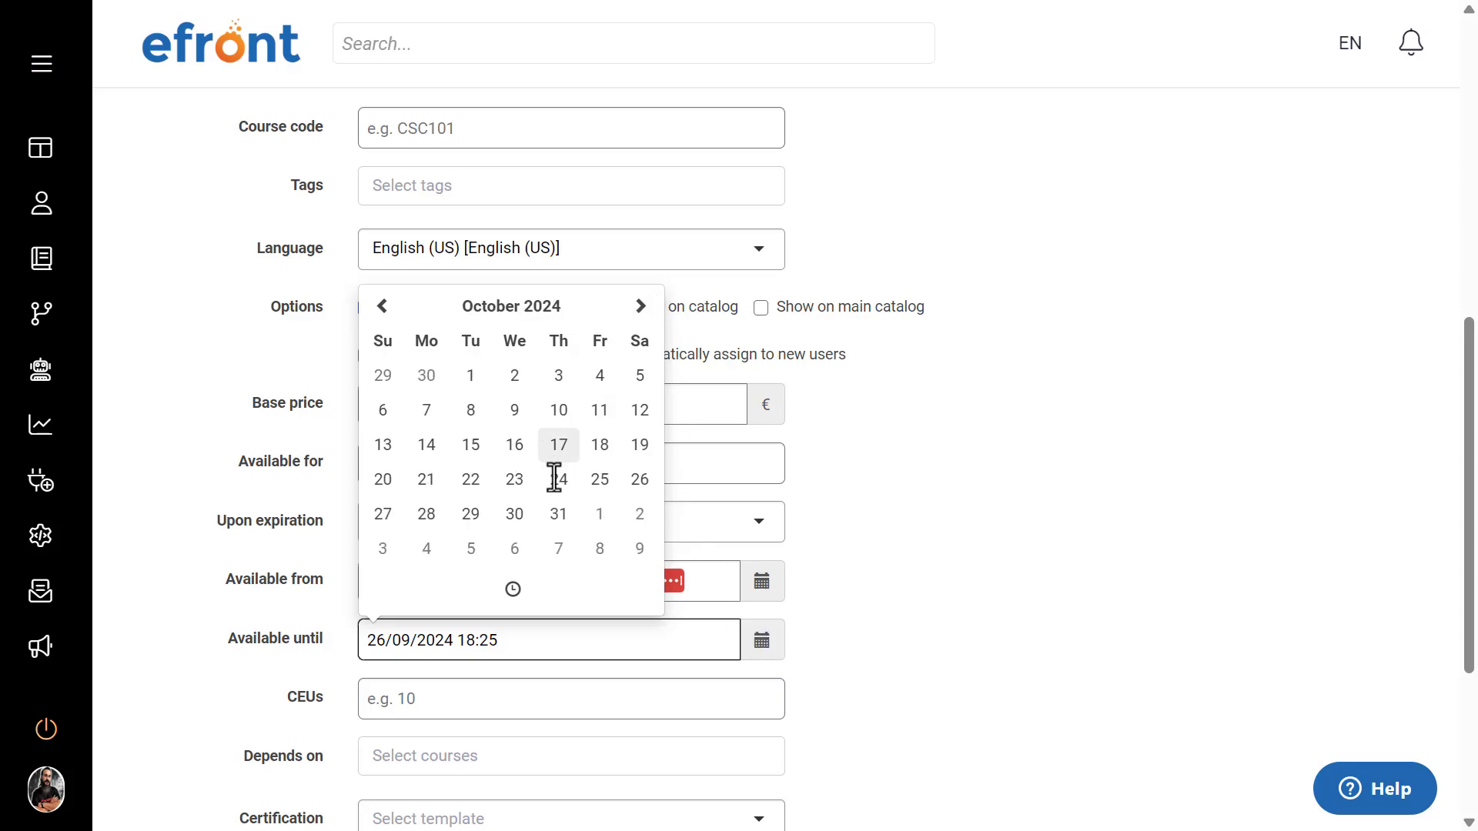
{"action": "left_click", "coordinate": [558, 514]}
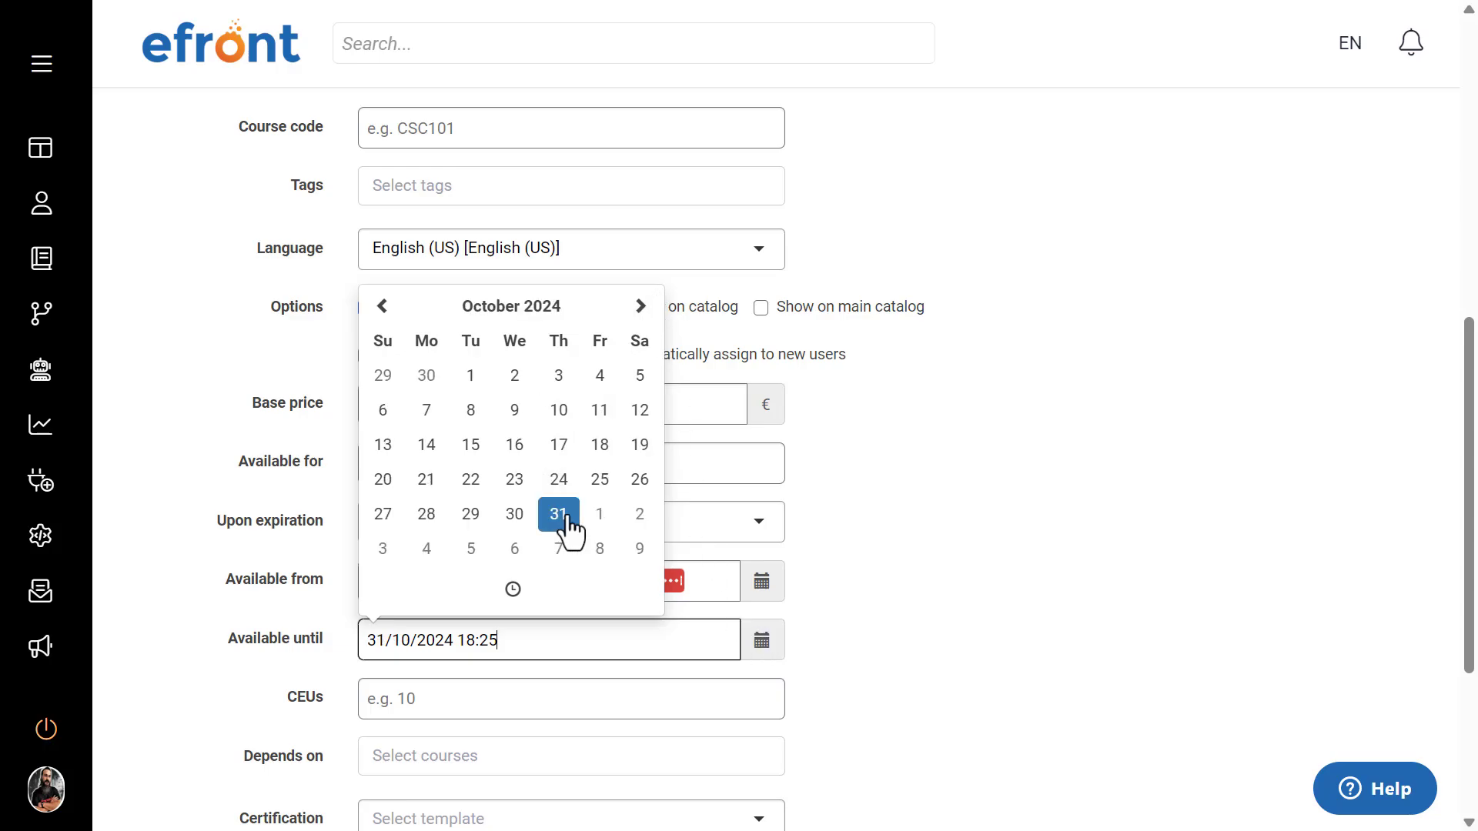
{"action": "left_click", "coordinate": [514, 592]}
{"action": "left_click", "coordinate": [421, 511]}
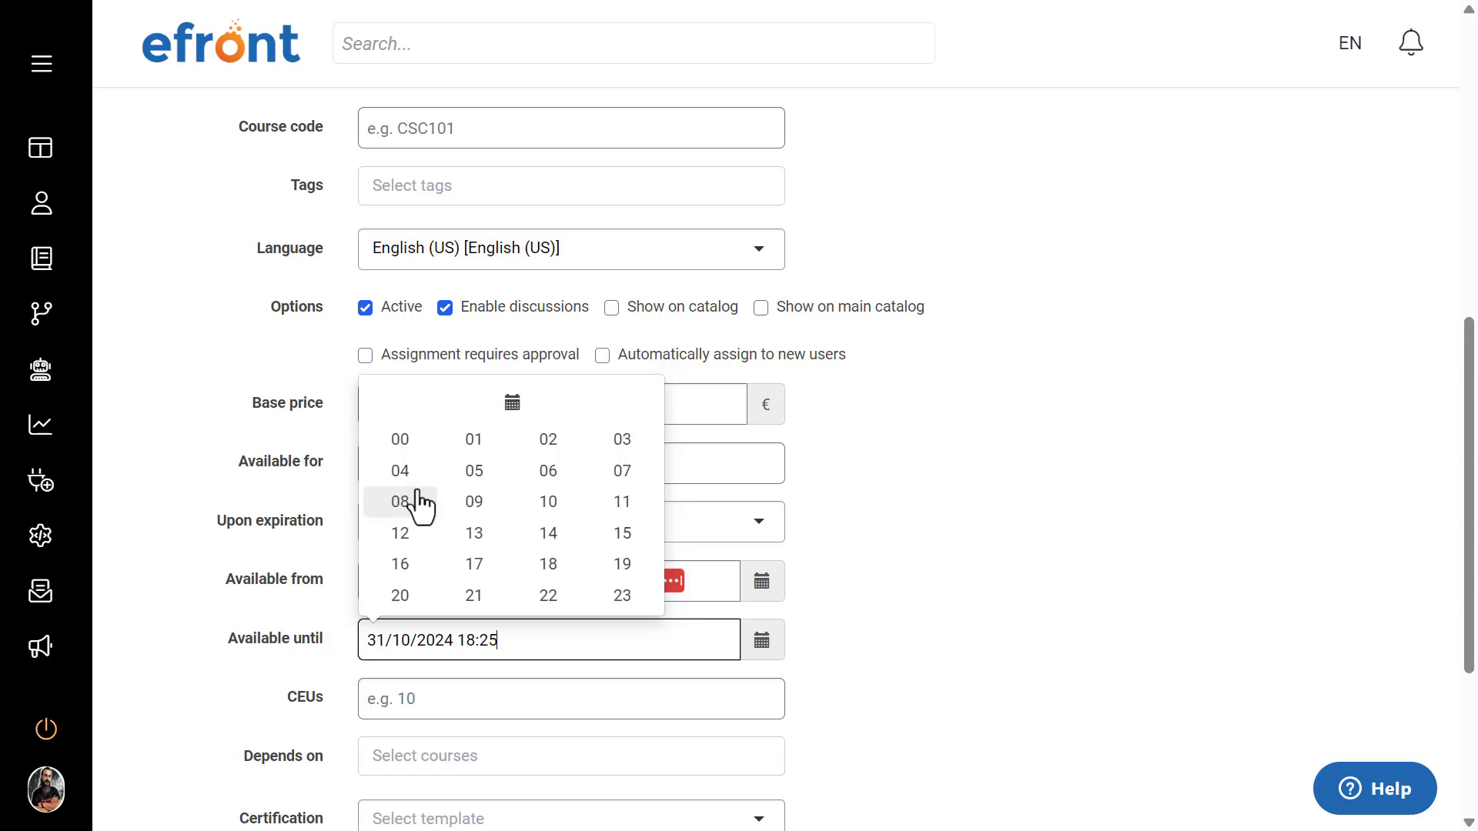
{"action": "left_click", "coordinate": [623, 610]}
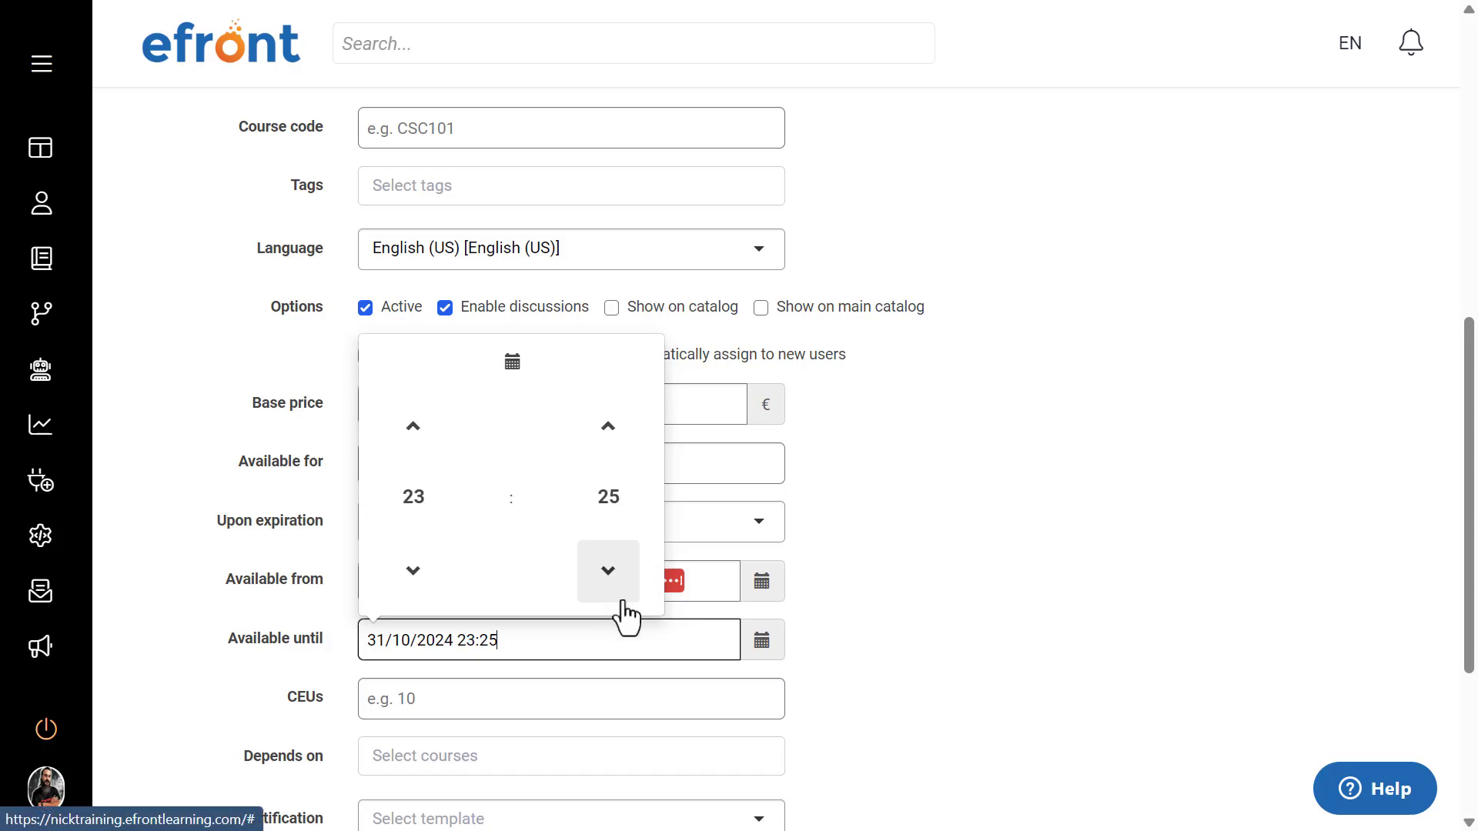
{"action": "left_click", "coordinate": [608, 512]}
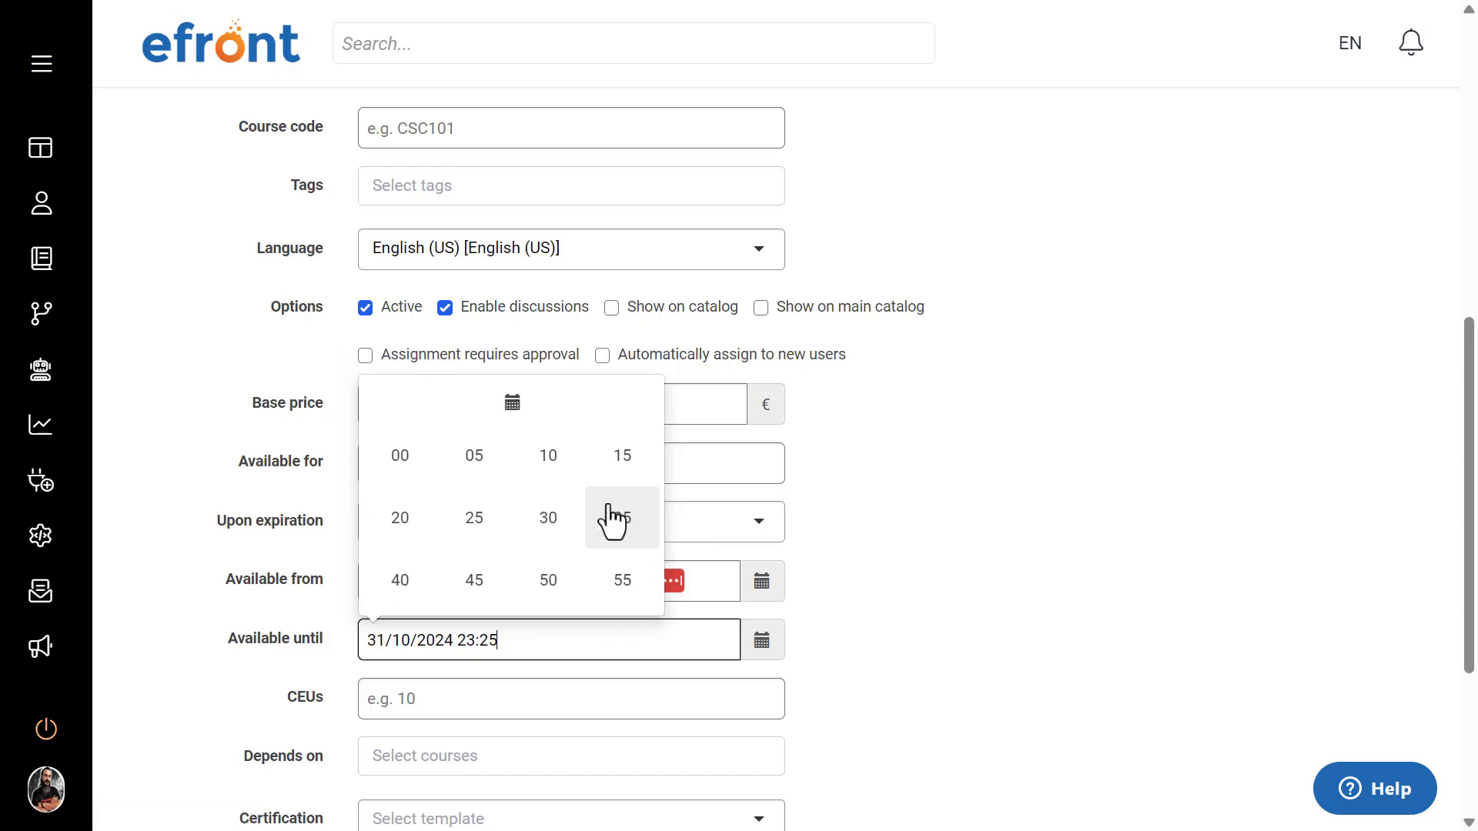
{"action": "left_click", "coordinate": [622, 583]}
{"action": "left_click", "coordinate": [983, 550]}
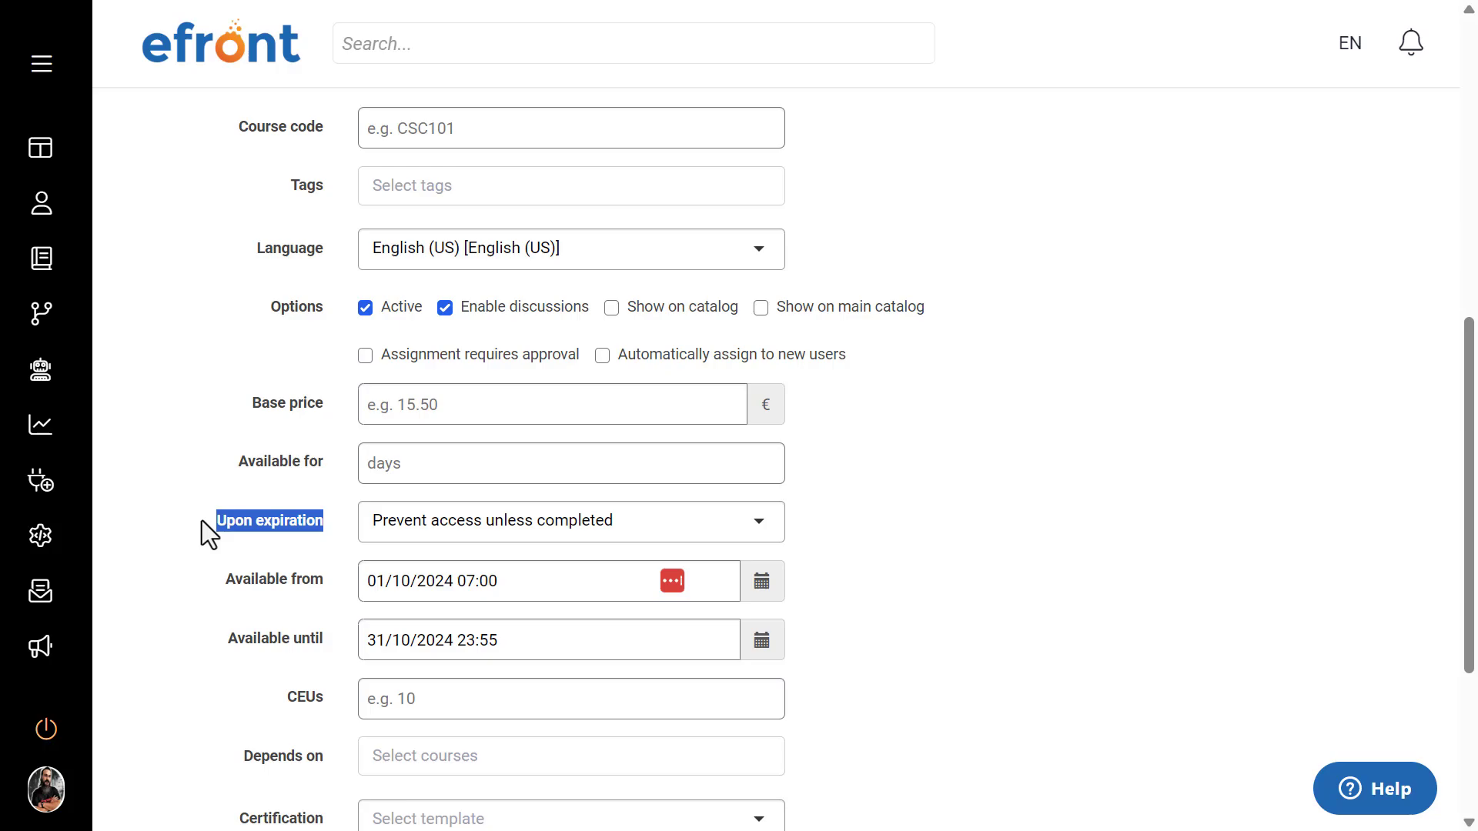
Step: Try Prevent access to all and Allow access to all for Upon expiration, then return it to Prevent access unless completed
{"action": "left_click", "coordinate": [478, 520]}
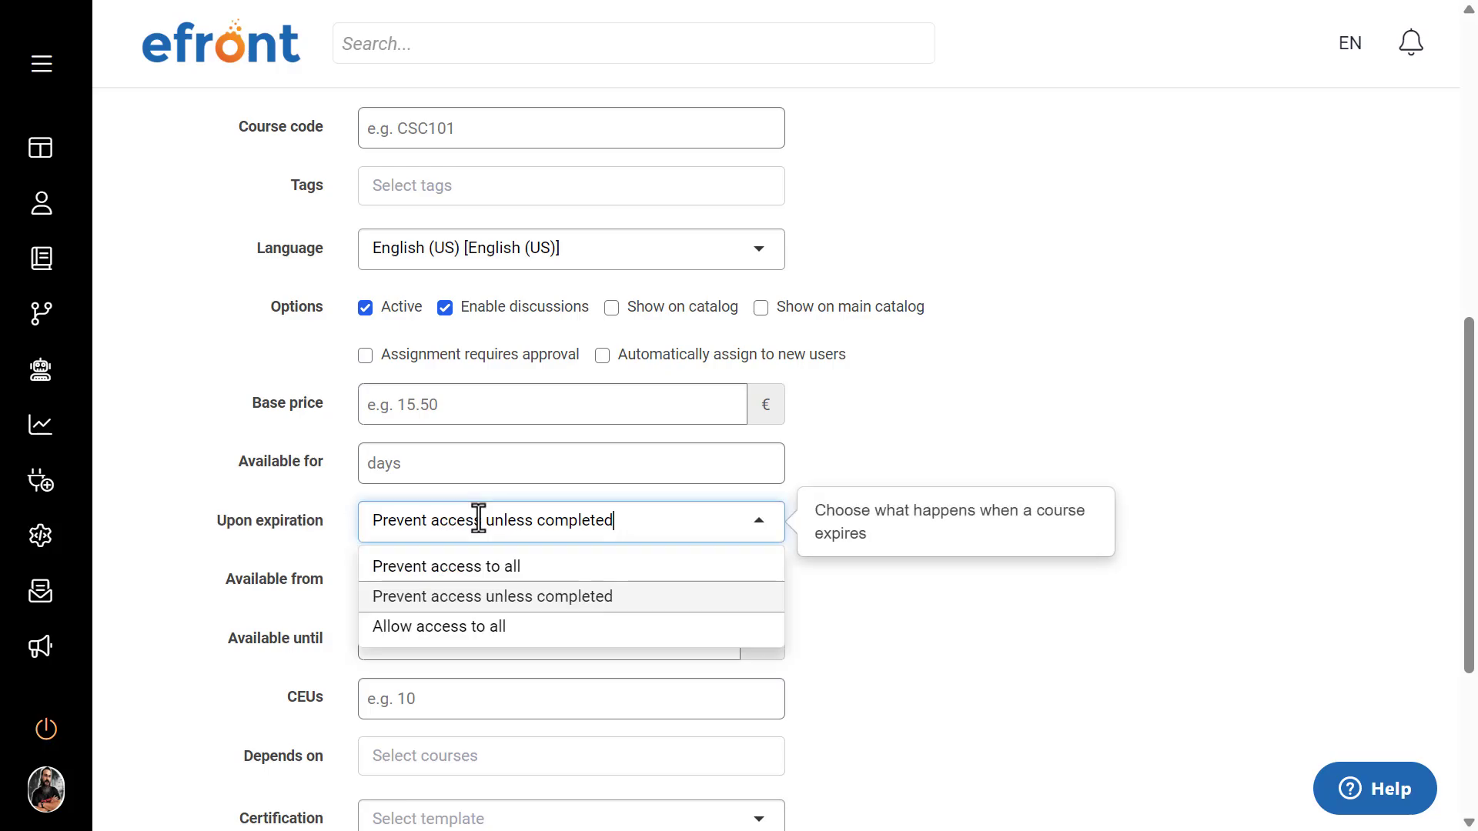
{"action": "left_click", "coordinate": [448, 568]}
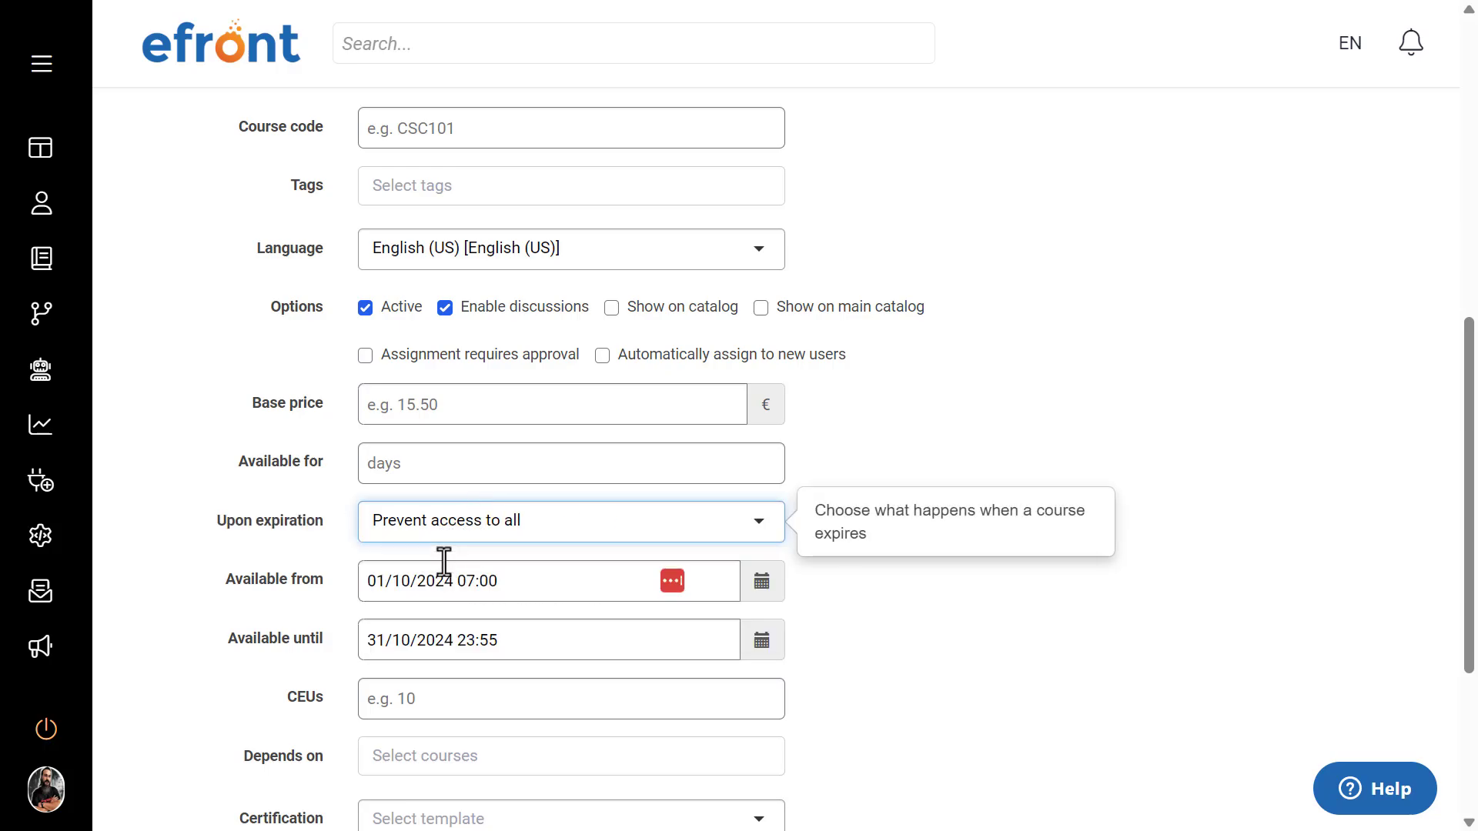
{"action": "left_click", "coordinate": [494, 523]}
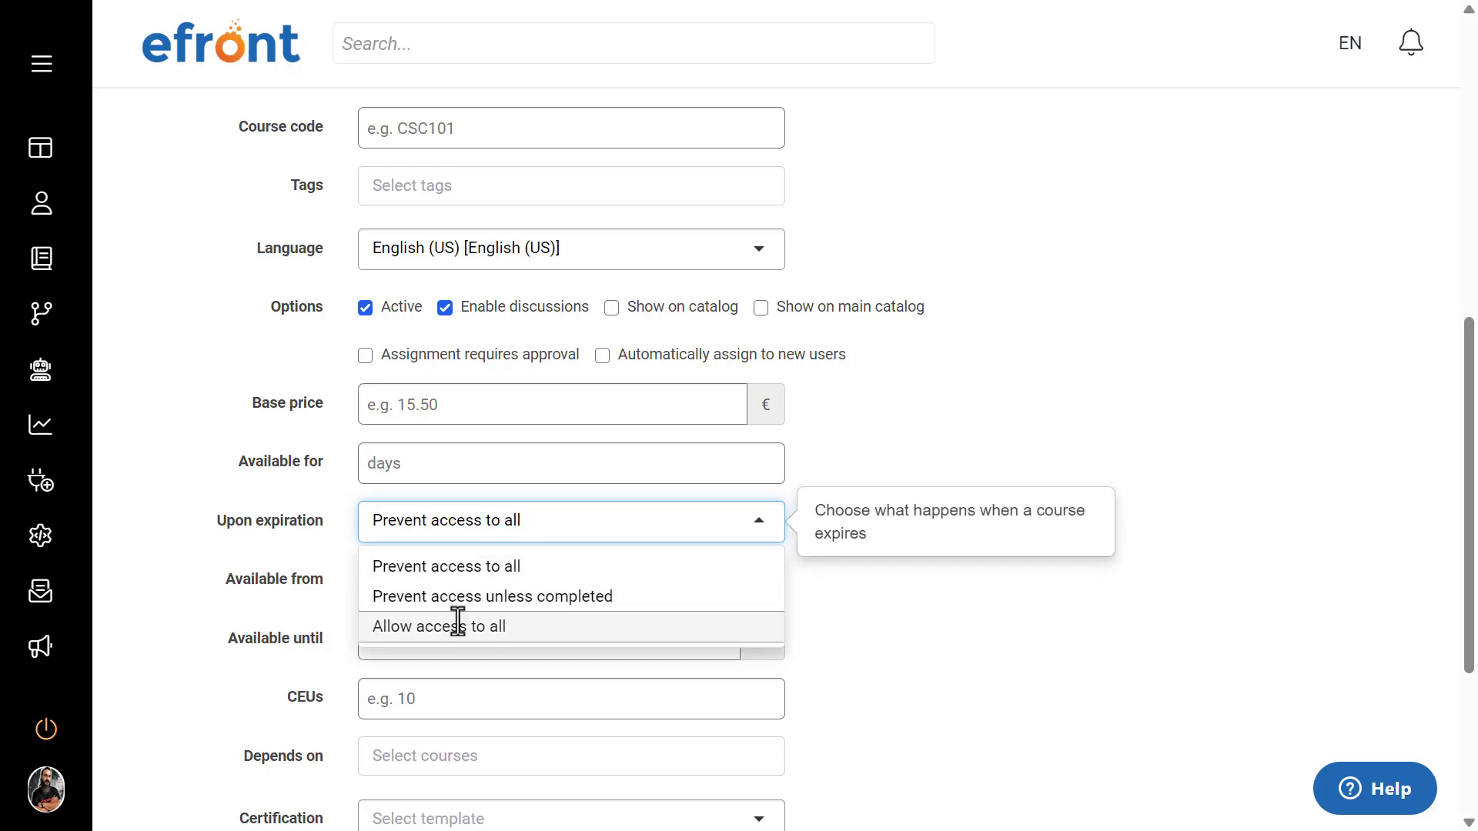
{"action": "left_click", "coordinate": [459, 620]}
{"action": "left_click", "coordinate": [465, 528]}
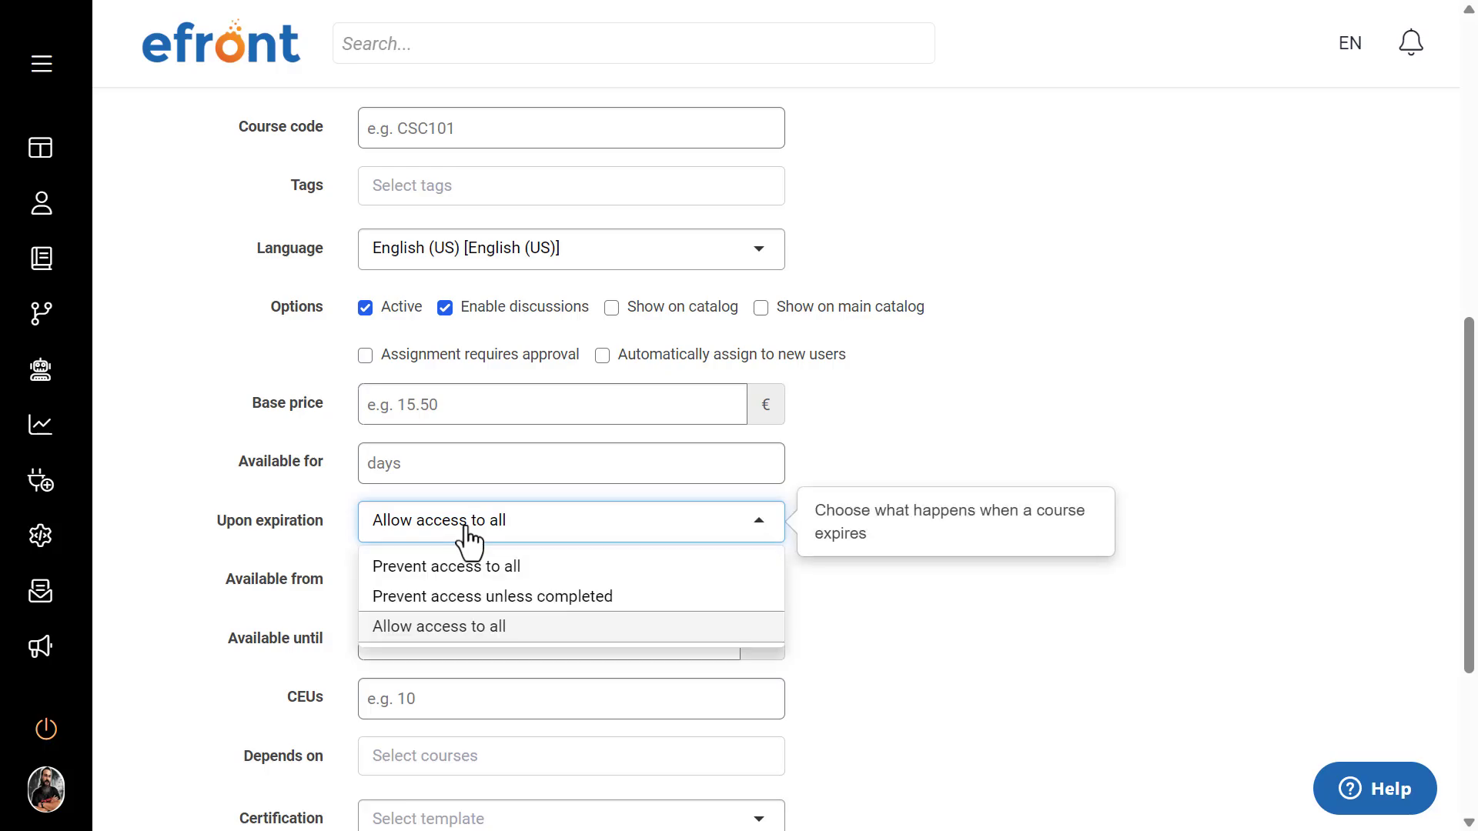
{"action": "left_click", "coordinate": [455, 598]}
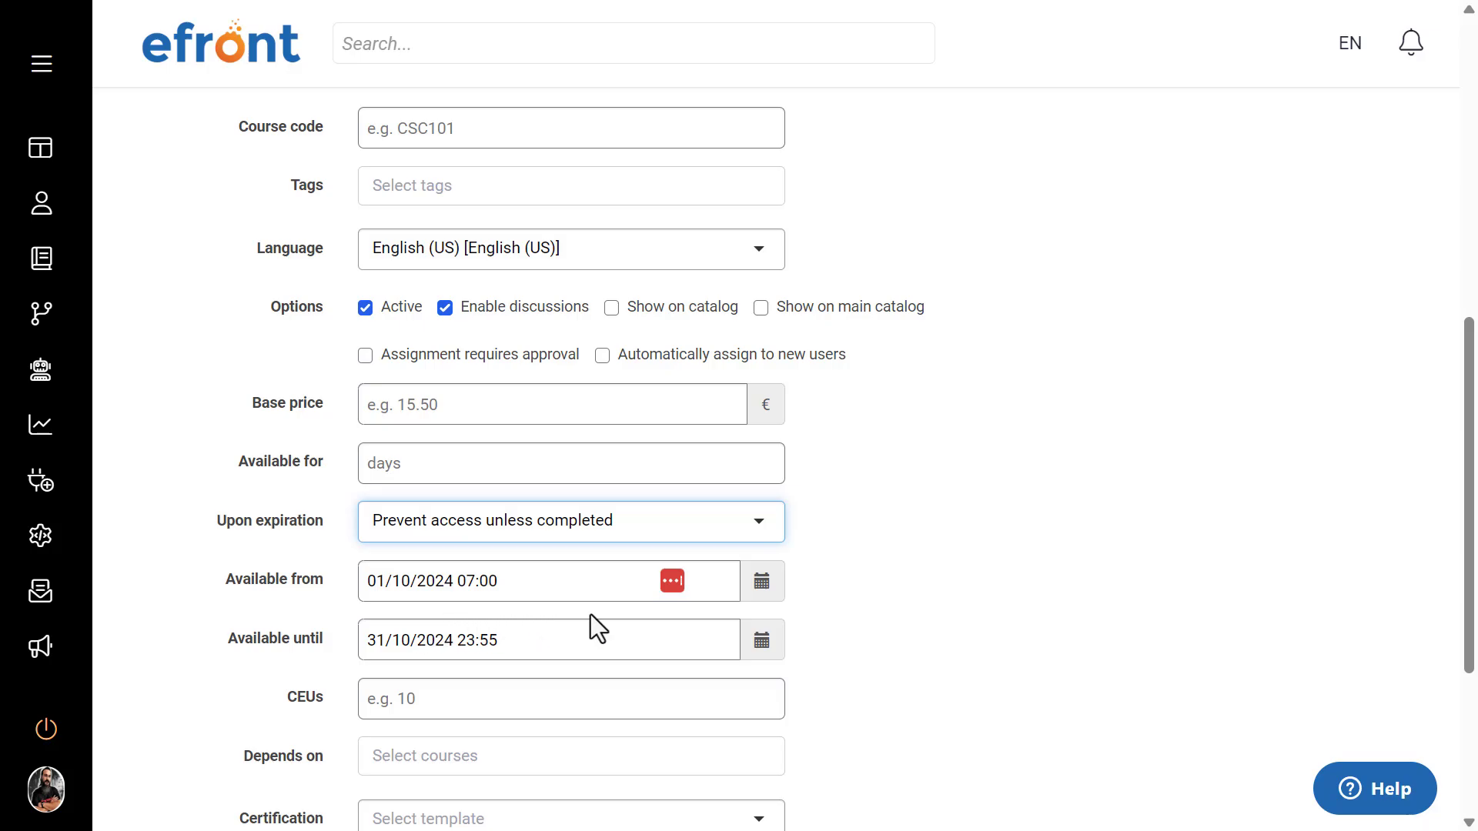
Step: Clear the course's Available from and Available until dates
{"action": "double_click", "coordinate": [536, 582]}
{"action": "key", "text": "ctrl+a"}
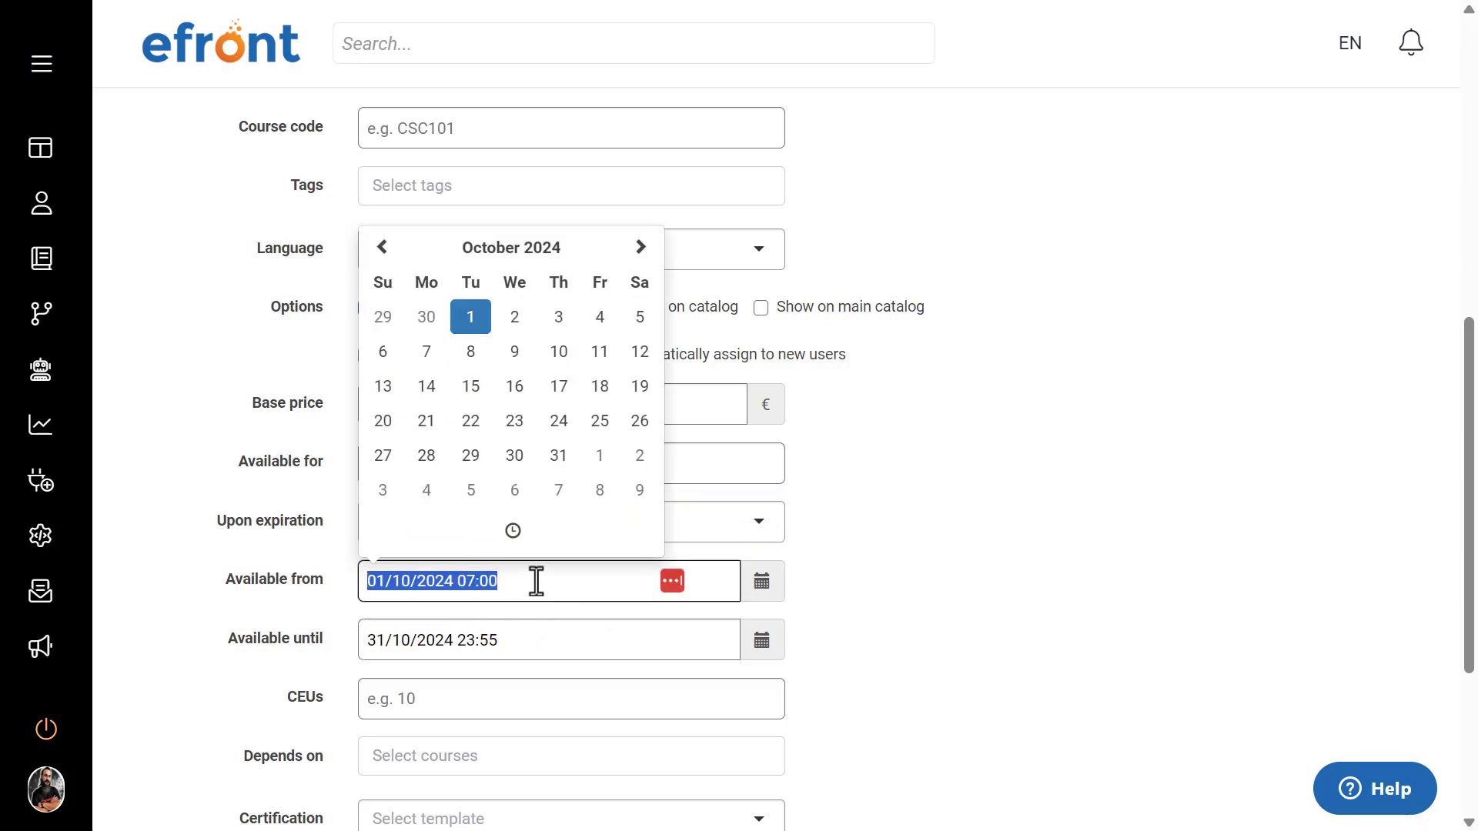
{"action": "key", "text": "BackSpace"}
{"action": "left_click", "coordinate": [1059, 588]}
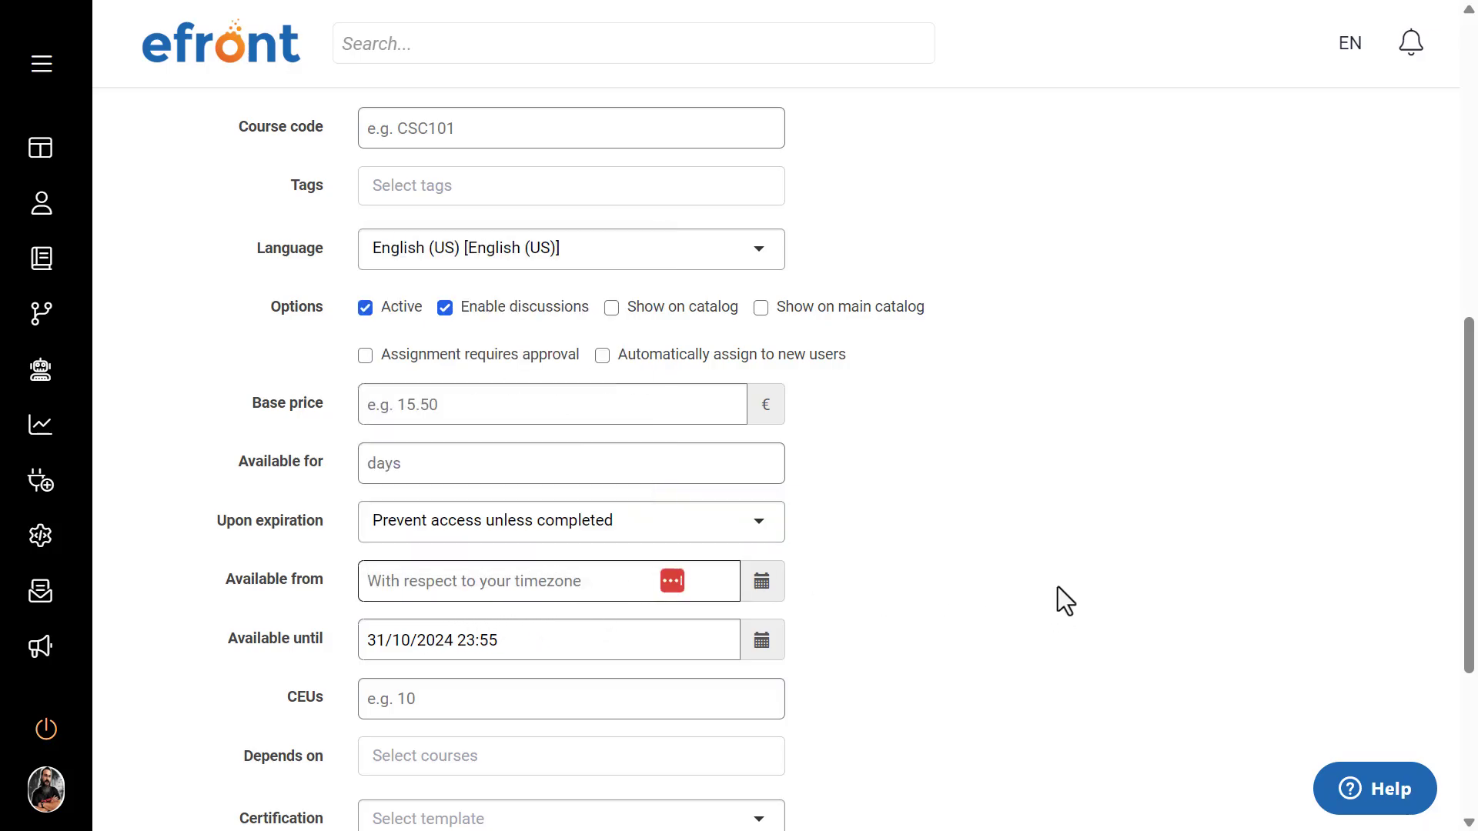
{"action": "left_click", "coordinate": [535, 629]}
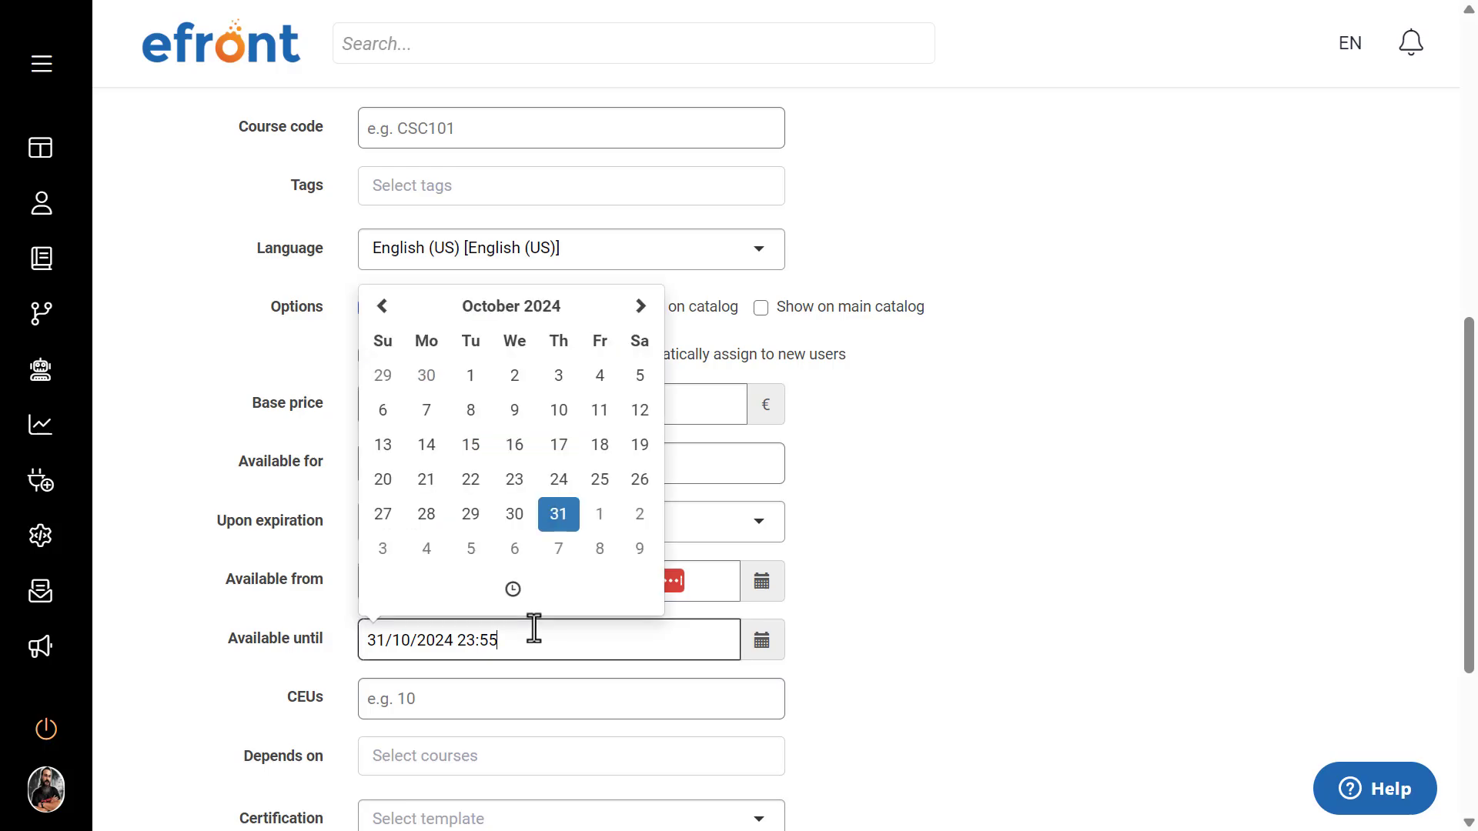
{"action": "key", "text": "BackSpace"}
{"action": "key", "text": "BackSpace"}
{"action": "key", "text": "BackSpace"}
{"action": "key", "text": "BackSpace"}
{"action": "key", "text": "BackSpace"}
{"action": "key", "text": "BackSpace"}
{"action": "key", "text": "BackSpace"}
{"action": "key", "text": "BackSpace"}
{"action": "key", "text": "BackSpace"}
{"action": "key", "text": "BackSpace"}
{"action": "key", "text": "BackSpace"}
{"action": "key", "text": "BackSpace"}
{"action": "key", "text": "BackSpace"}
{"action": "key", "text": "BackSpace"}
{"action": "key", "text": "BackSpace"}
{"action": "key", "text": "BackSpace"}
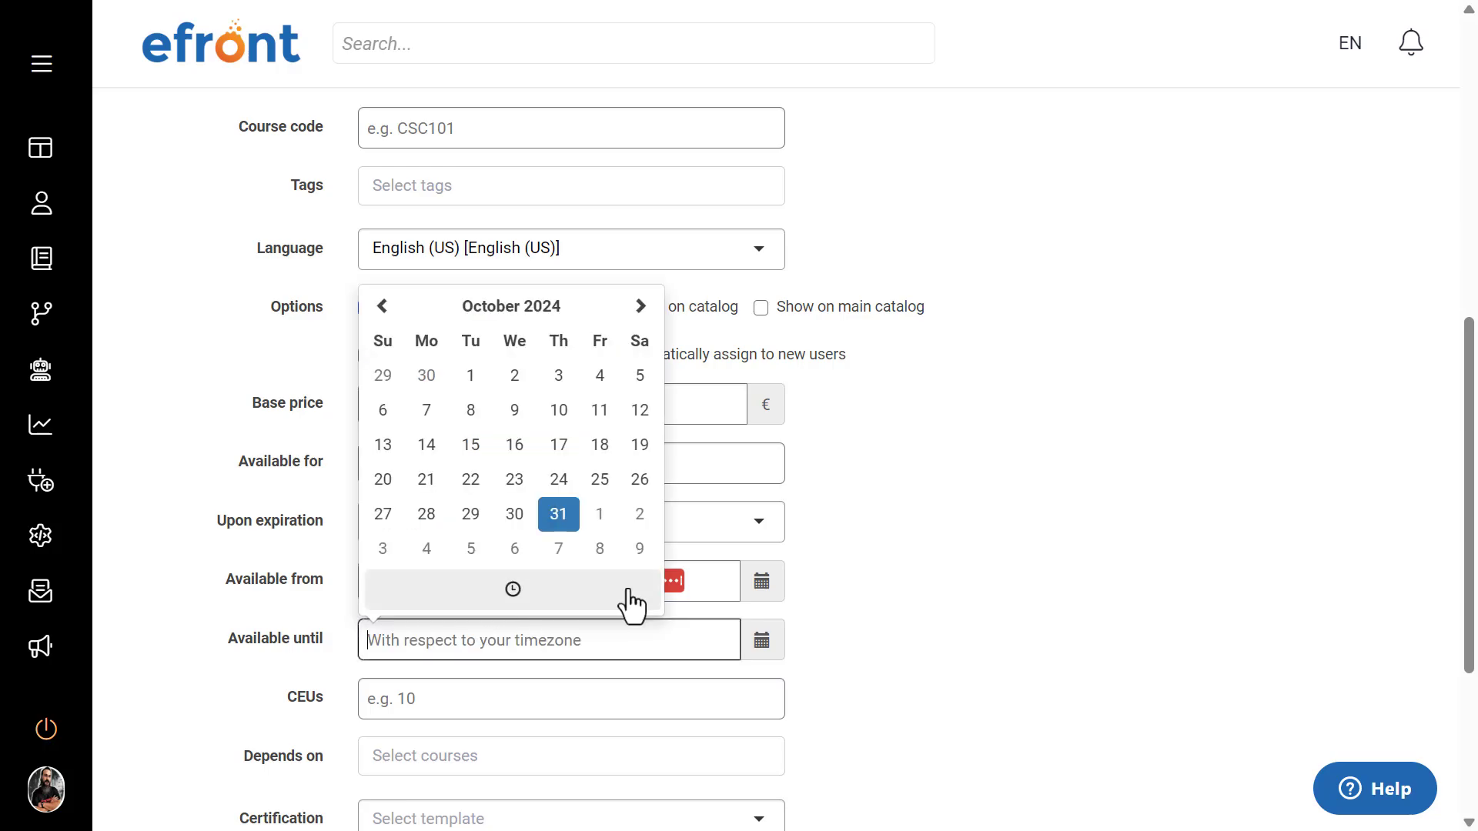
{"action": "left_click", "coordinate": [1062, 496]}
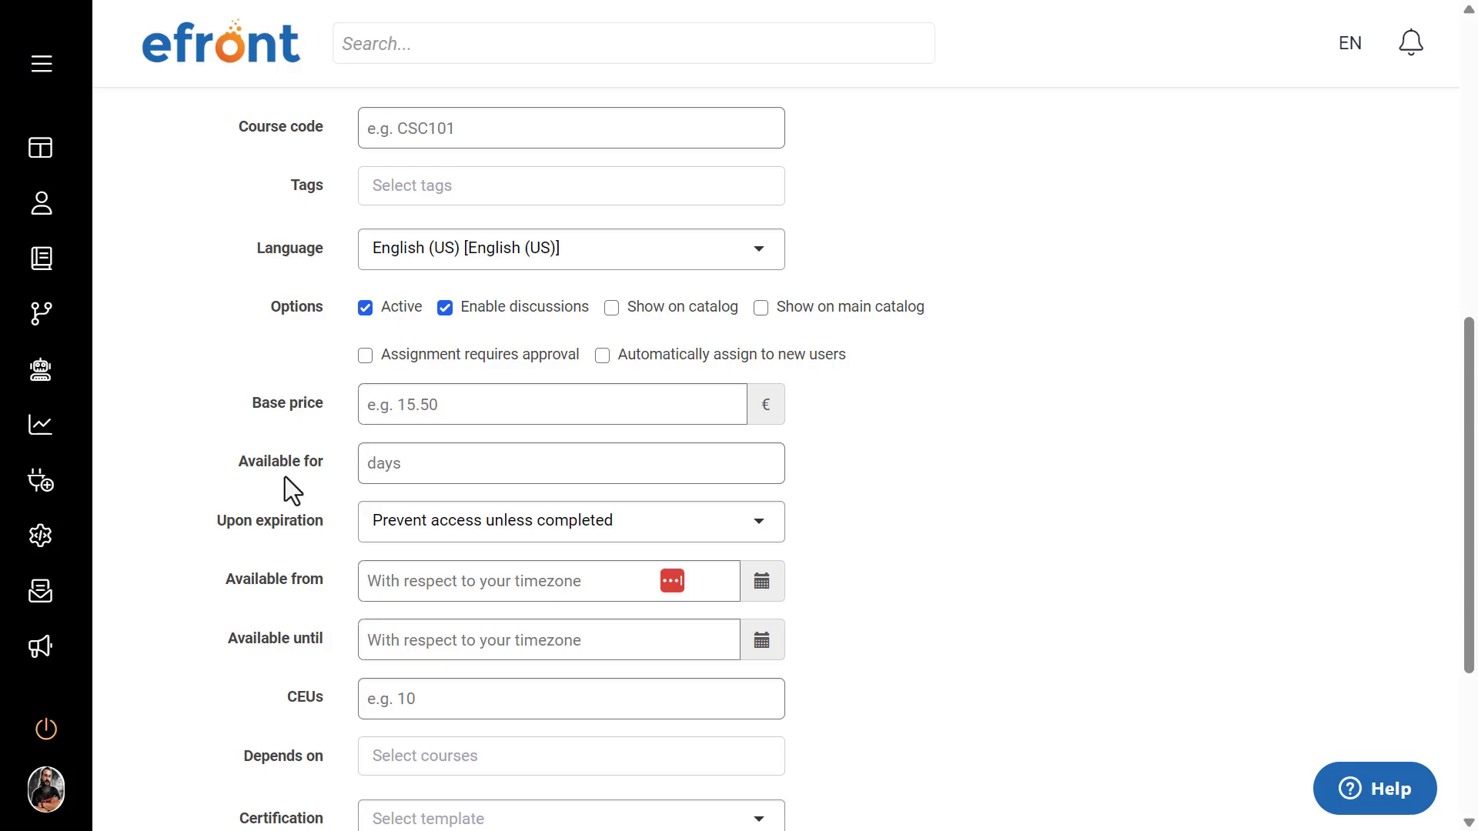
Step: Set the course's Available for period to 7 days
{"action": "left_click", "coordinate": [343, 469]}
{"action": "left_click", "coordinate": [394, 465]}
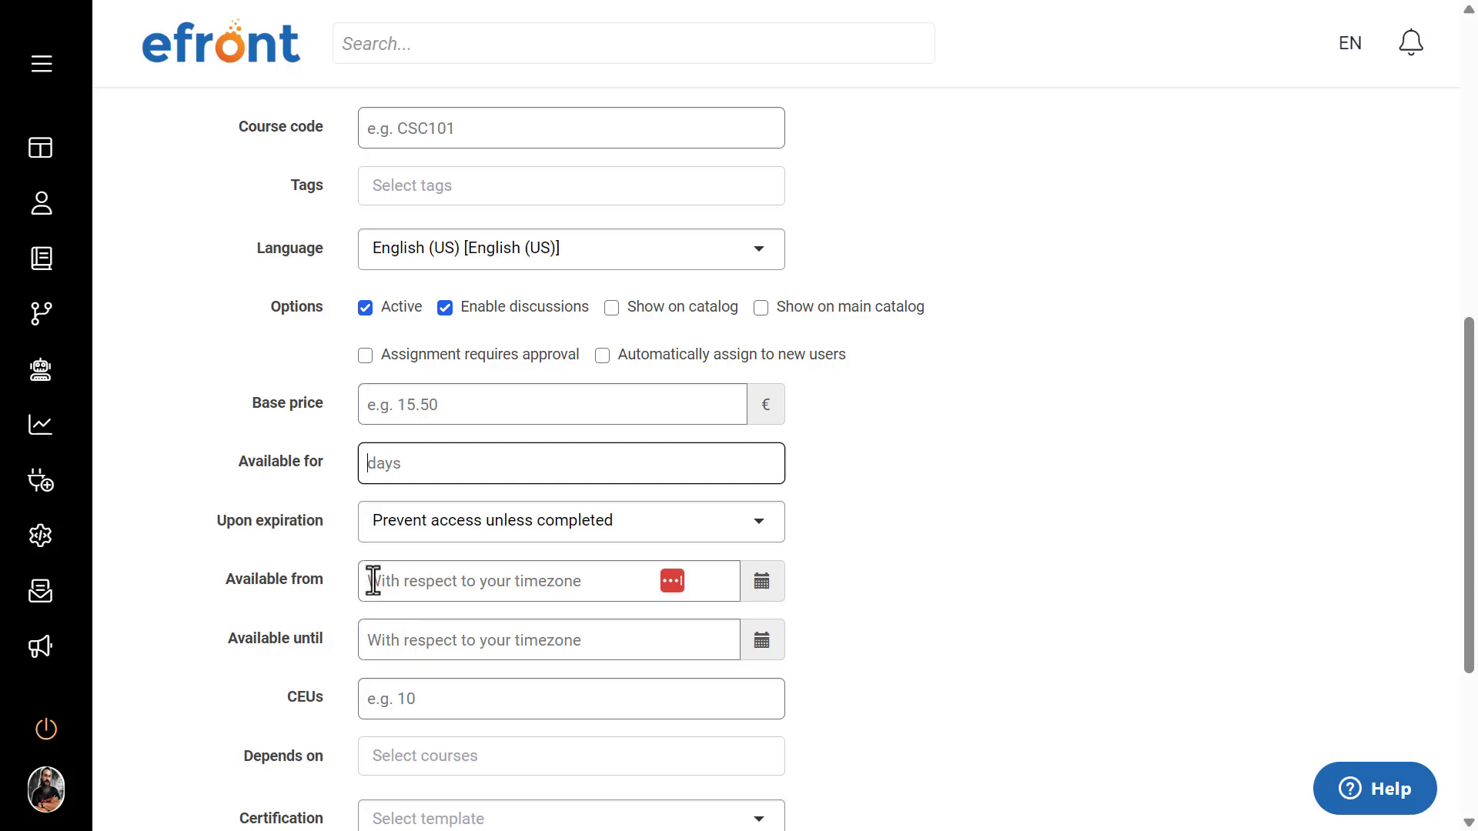
{"action": "mouse_move", "coordinate": [378, 467]}
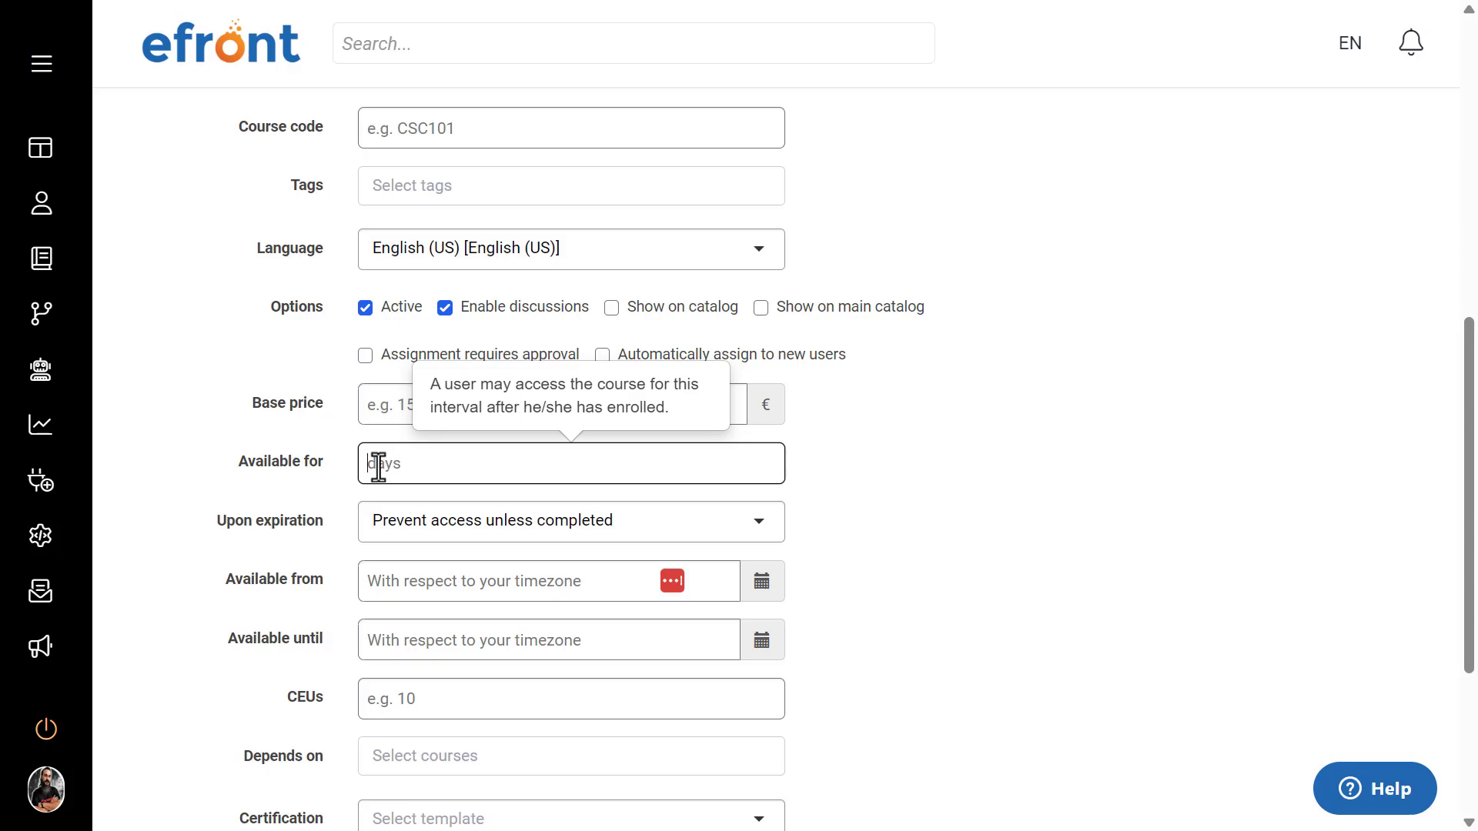
{"action": "type", "text": "7"}
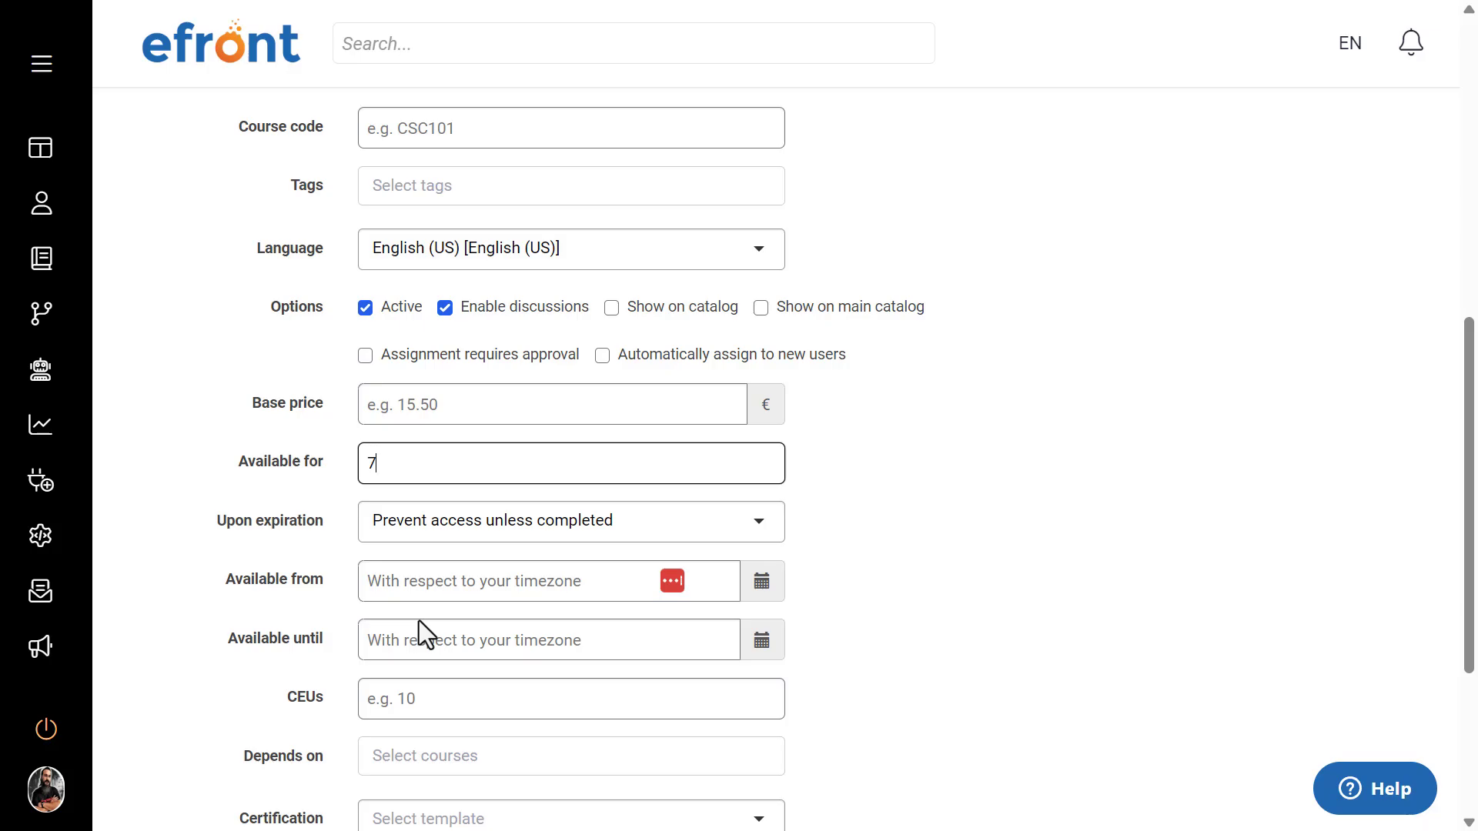
Step: Add eFront Learning as a course the new course depends on and remove it again
{"action": "scroll", "coordinate": [985, 561], "scroll_direction": "down", "scroll_amount": 4}
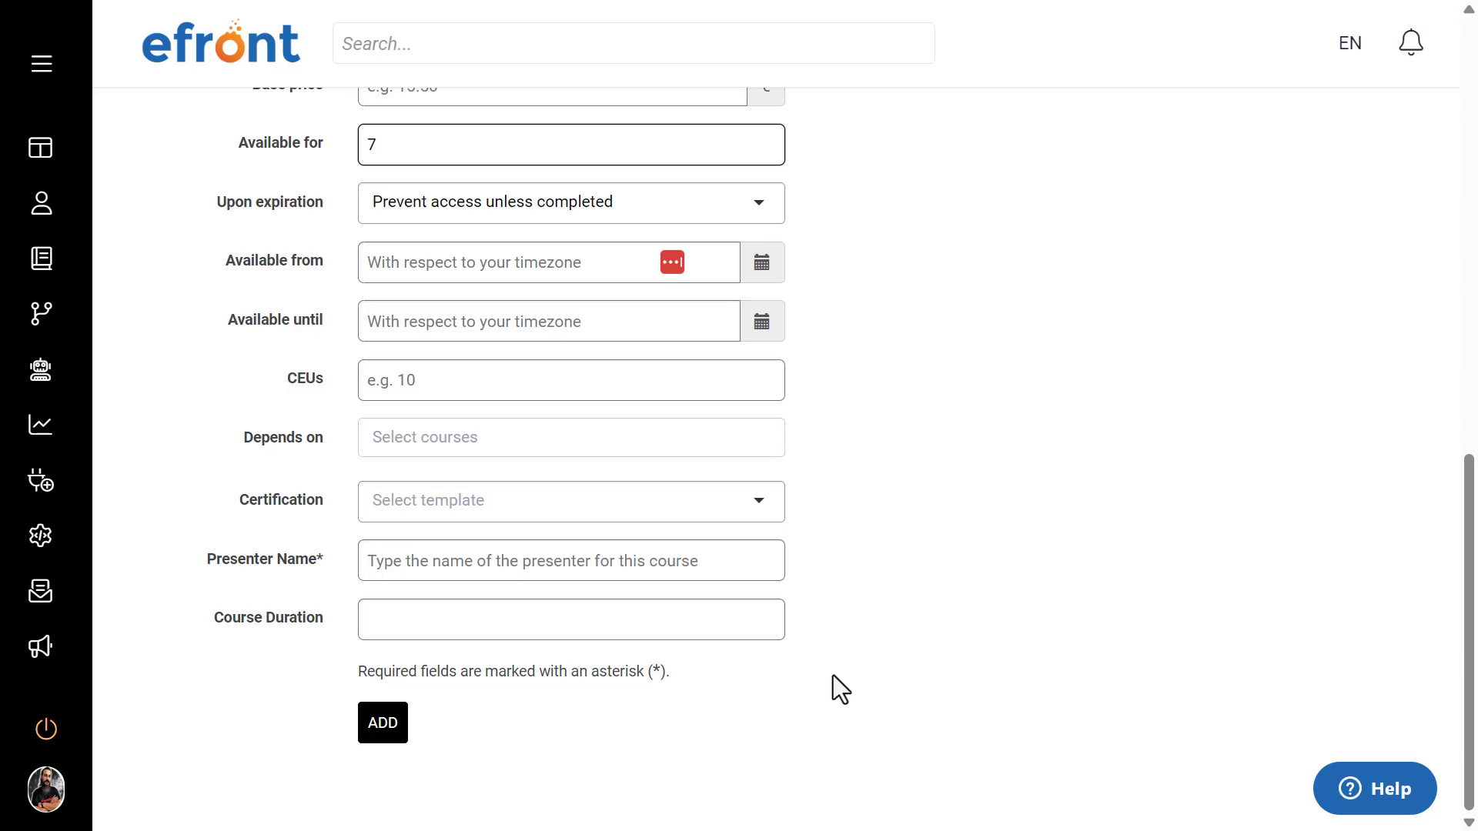
{"action": "left_click_drag", "start_coordinate": [345, 437], "coordinate": [201, 428]}
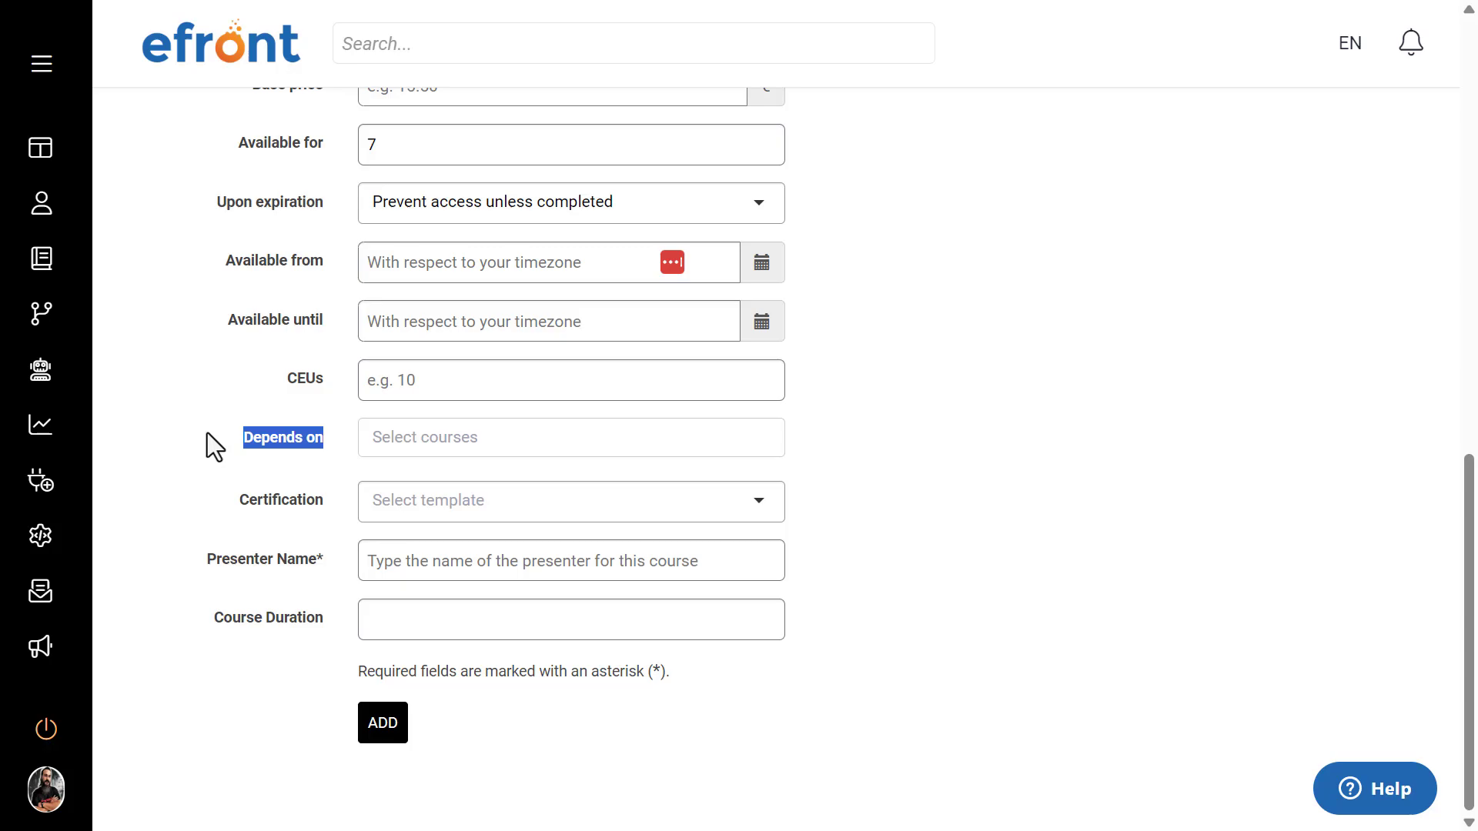
{"action": "left_click", "coordinate": [208, 433]}
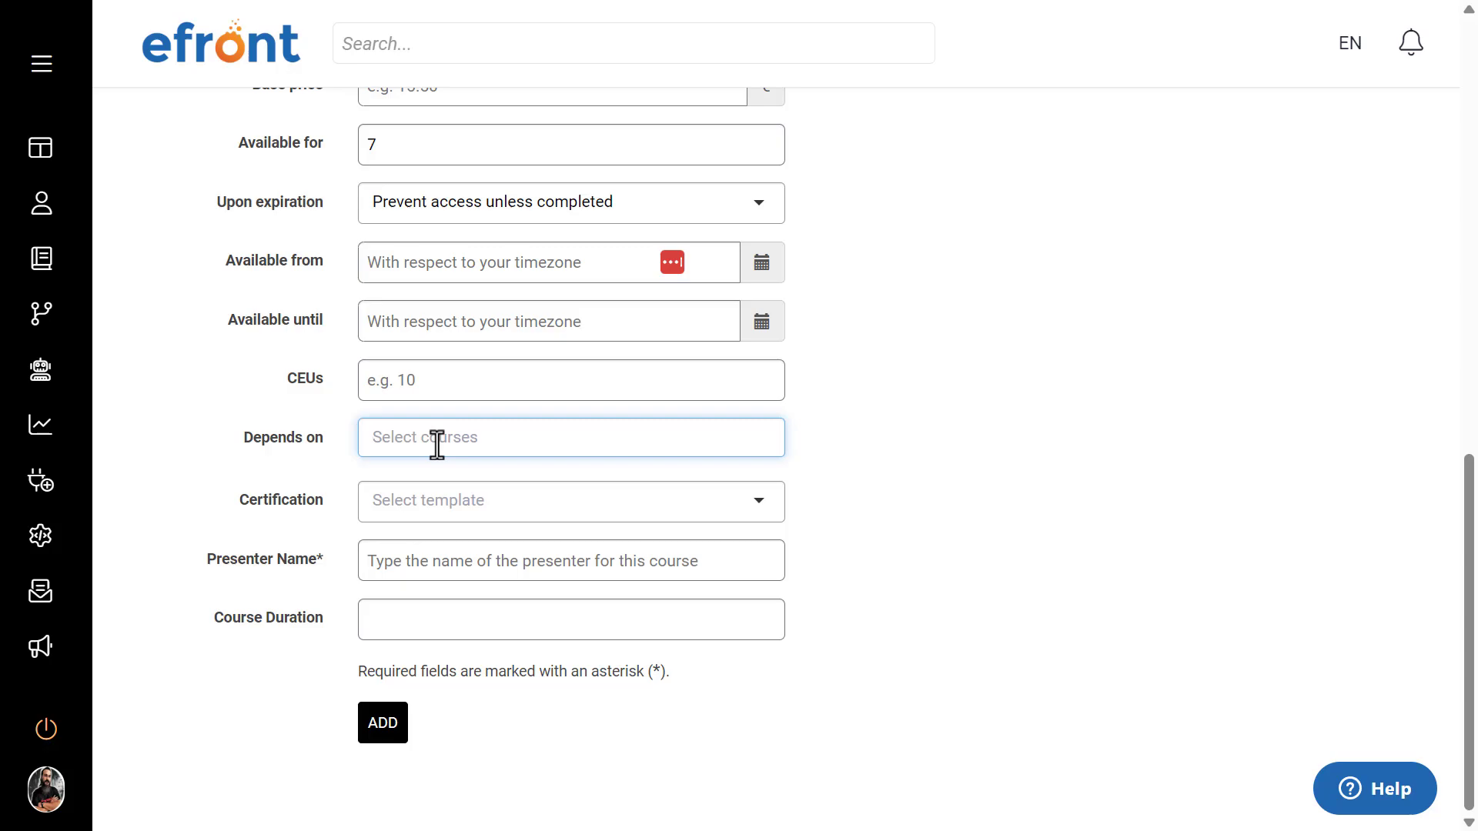
{"action": "type", "text": "efr"}
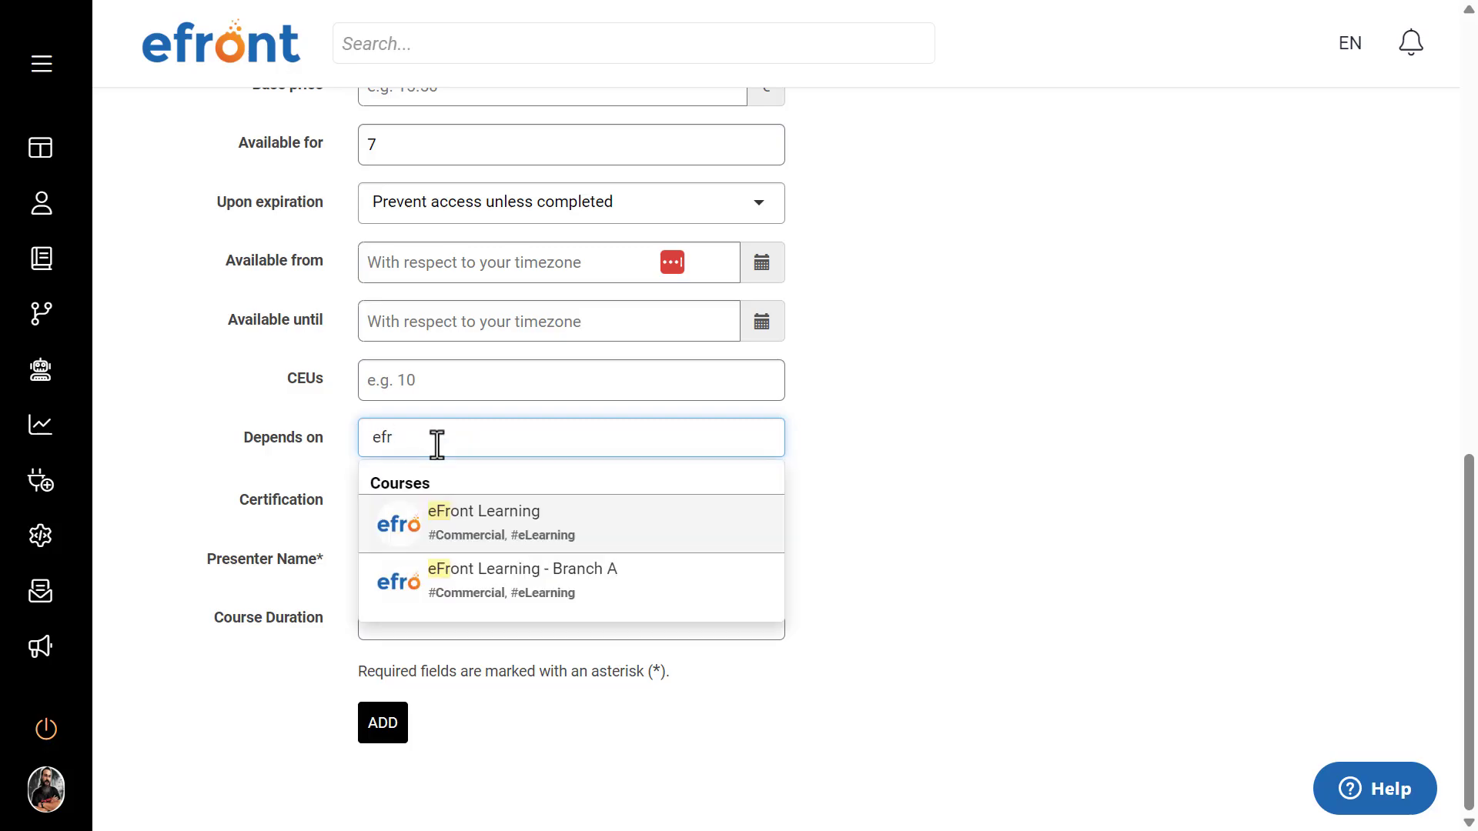
{"action": "left_click", "coordinate": [577, 534]}
{"action": "left_click", "coordinate": [897, 454]}
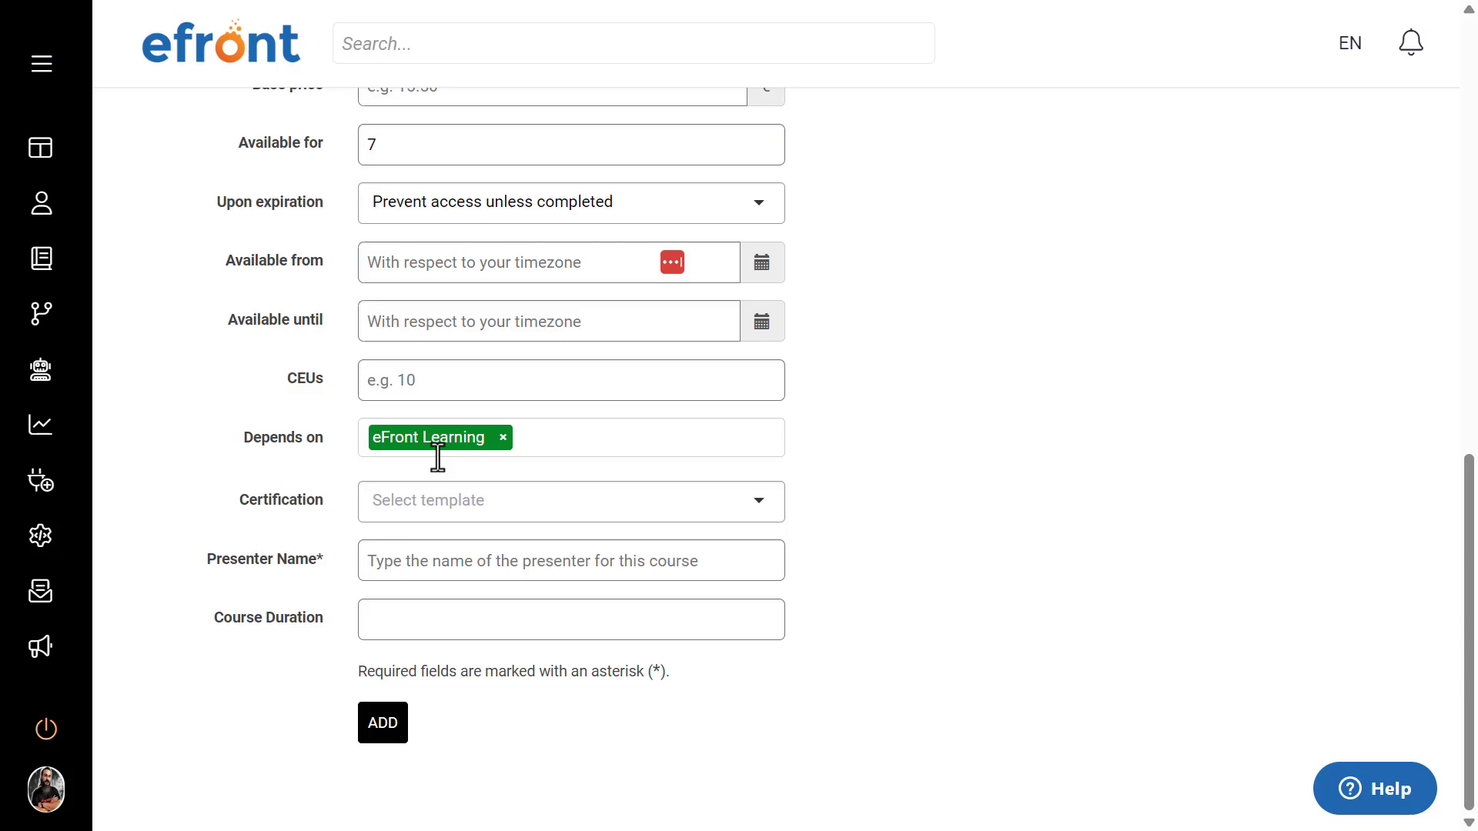
{"action": "left_click", "coordinate": [507, 439]}
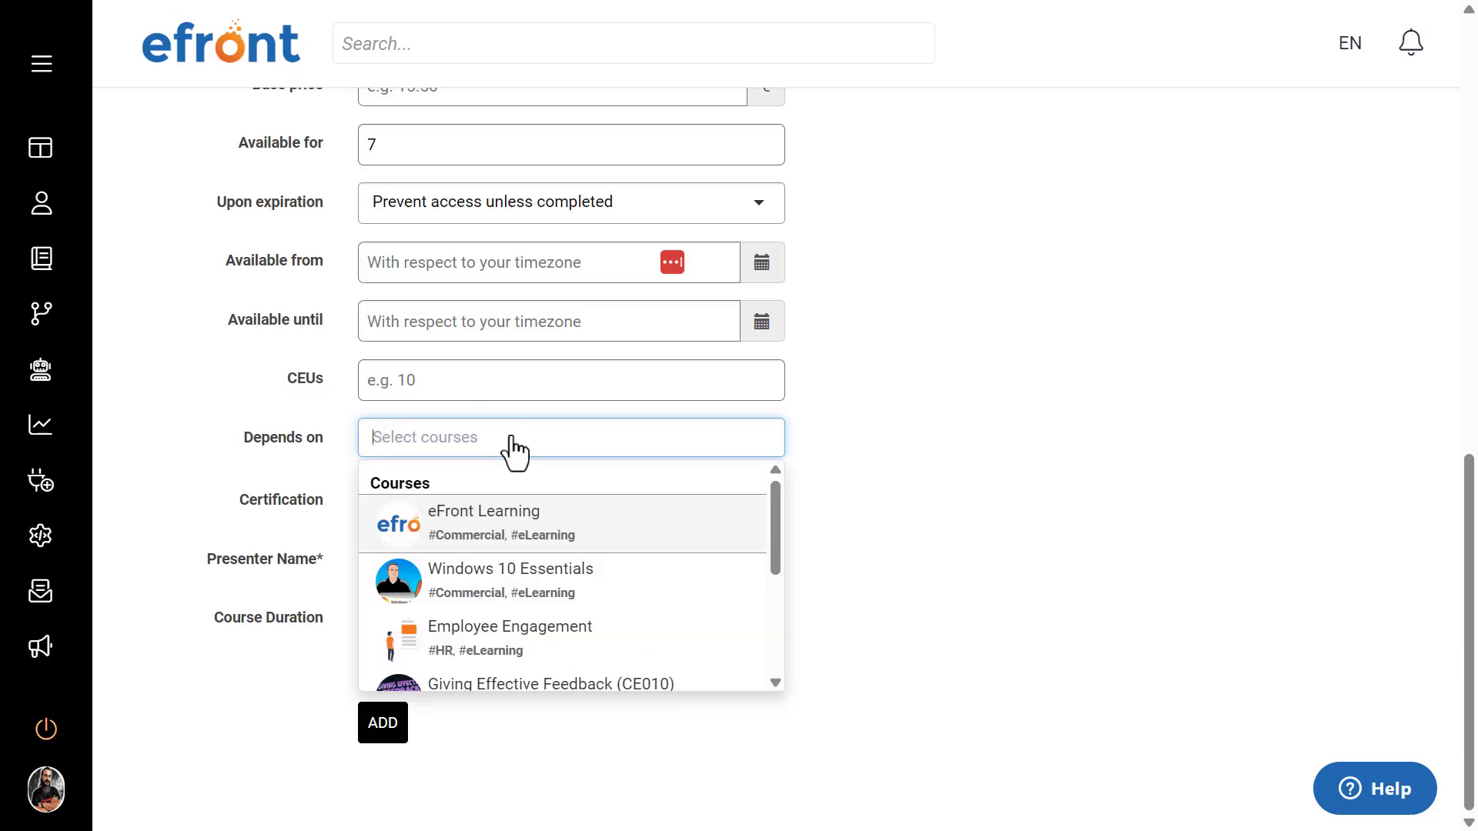
{"action": "left_click", "coordinate": [858, 437]}
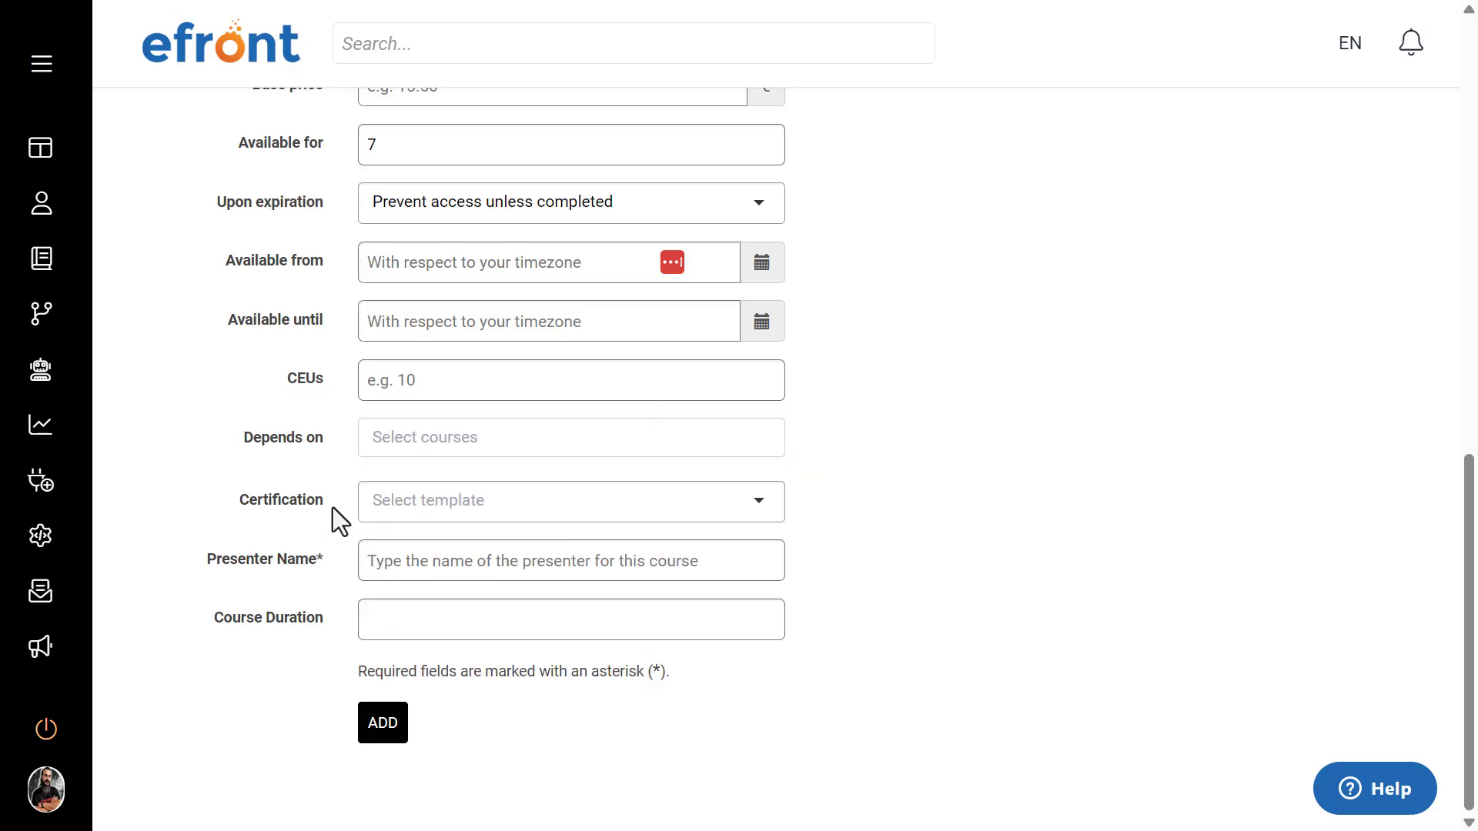
Step: Set the course's certification to Default template with a certificate duration of 1 year
{"action": "left_click_drag", "start_coordinate": [333, 507], "coordinate": [237, 500]}
{"action": "left_click", "coordinate": [958, 506]}
{"action": "left_click", "coordinate": [768, 516]}
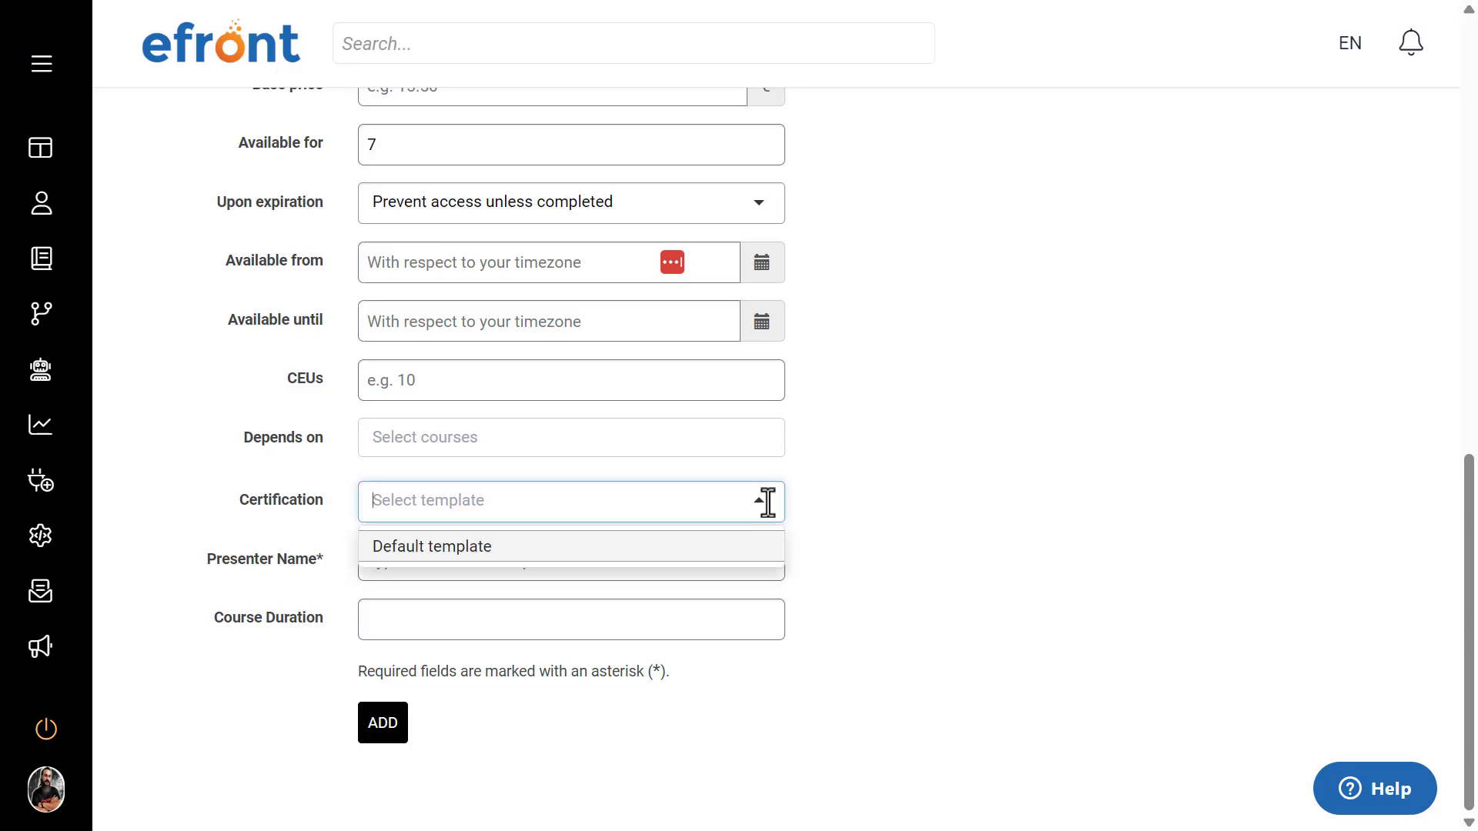
{"action": "left_click", "coordinate": [714, 548]}
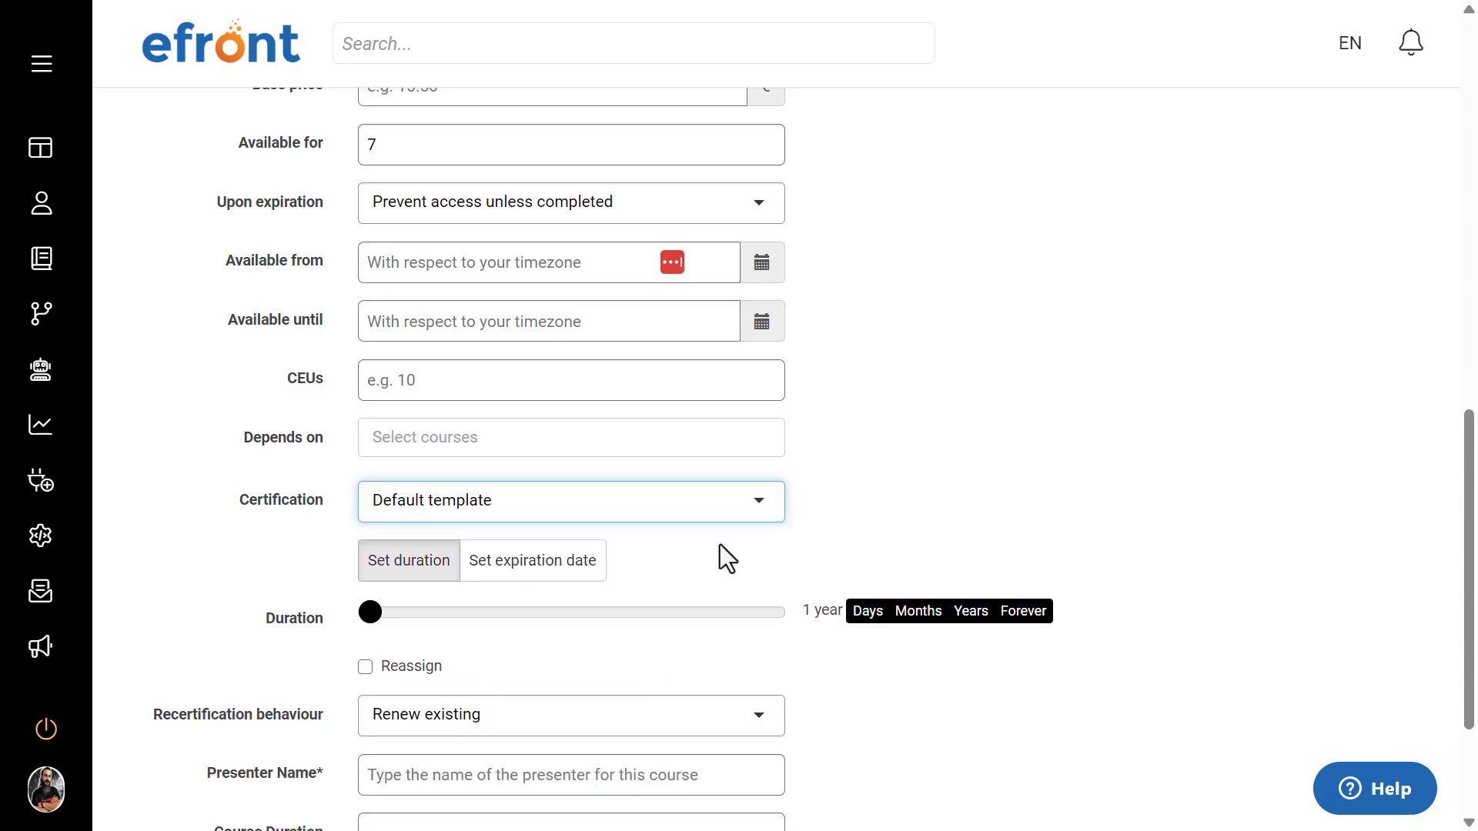
{"action": "left_click", "coordinate": [944, 488]}
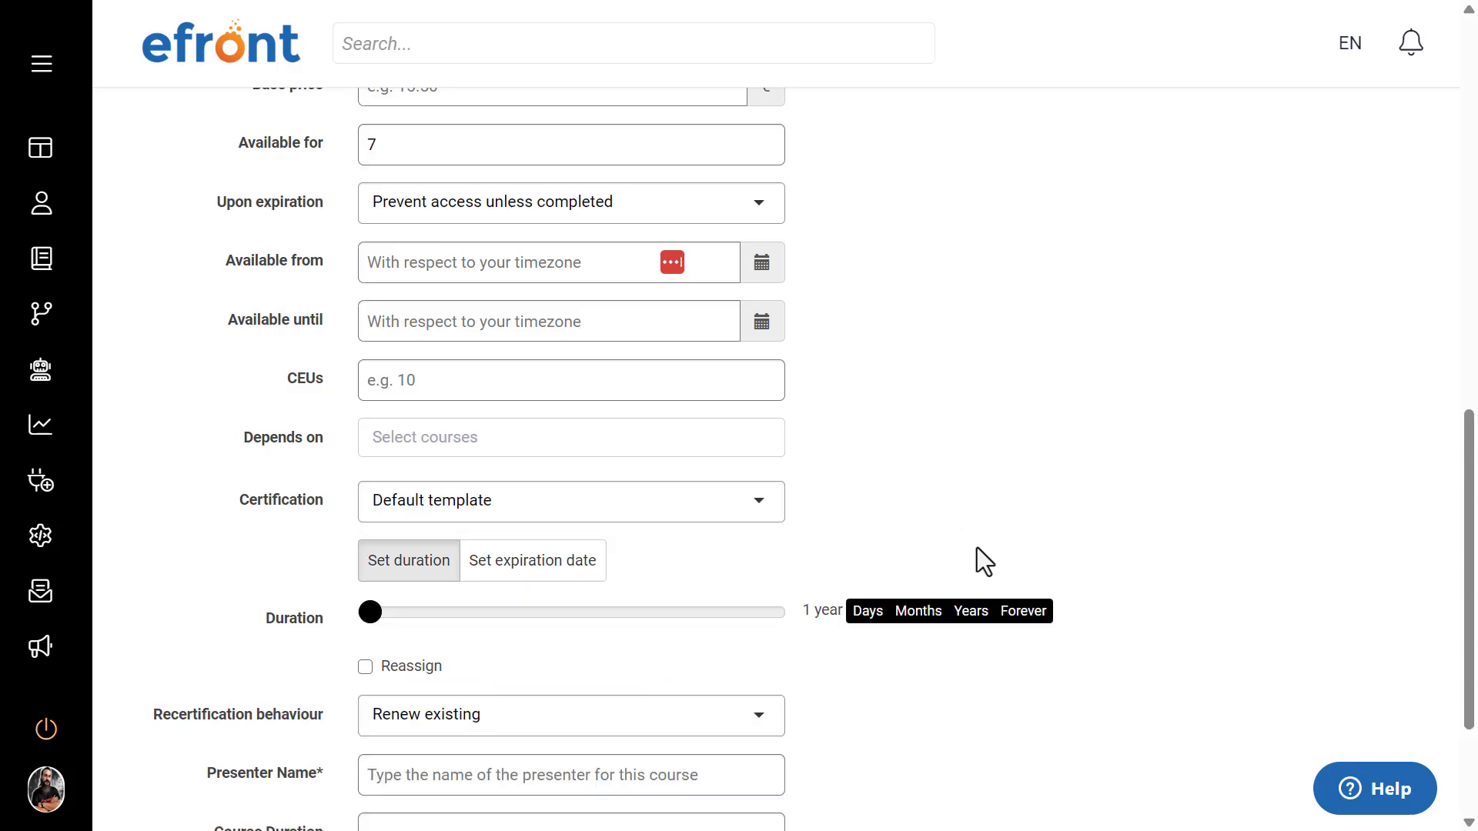
{"action": "left_click", "coordinate": [1028, 615]}
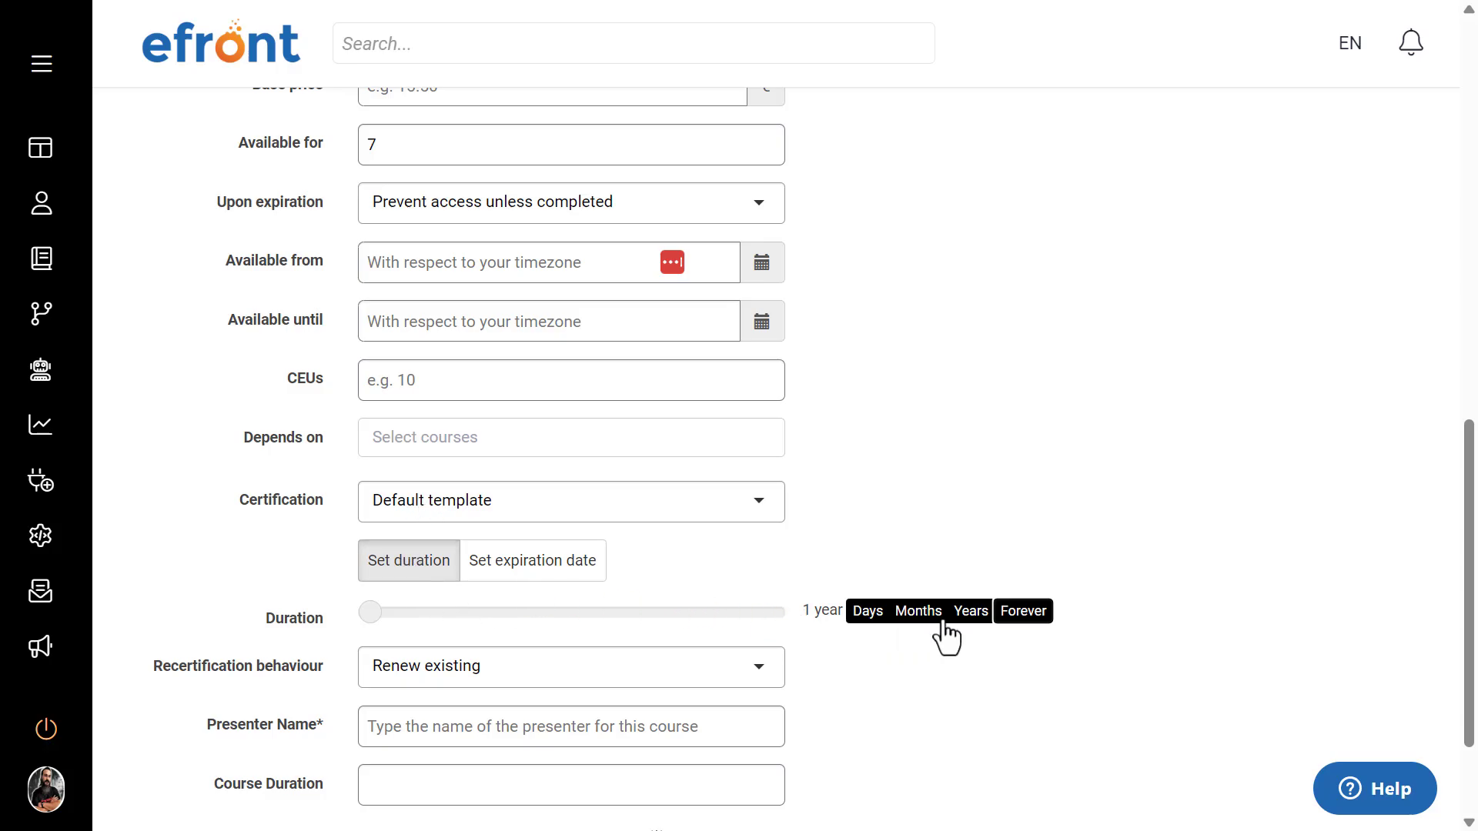
{"action": "left_click", "coordinate": [974, 615]}
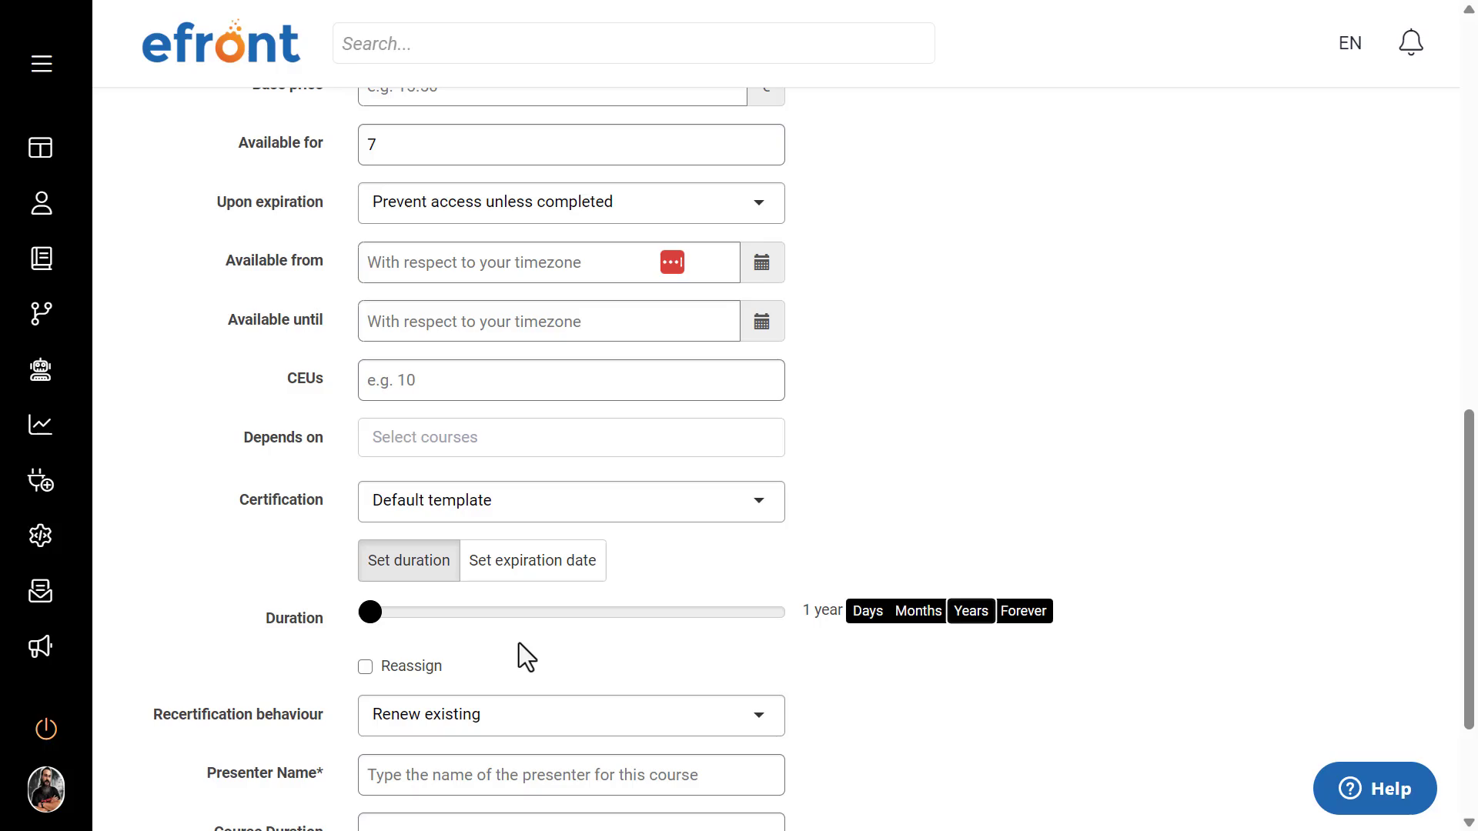
Step: Enable Reassign for the certification and set it to 7 days before expiration
{"action": "scroll", "coordinate": [518, 643], "scroll_direction": "down", "scroll_amount": 1}
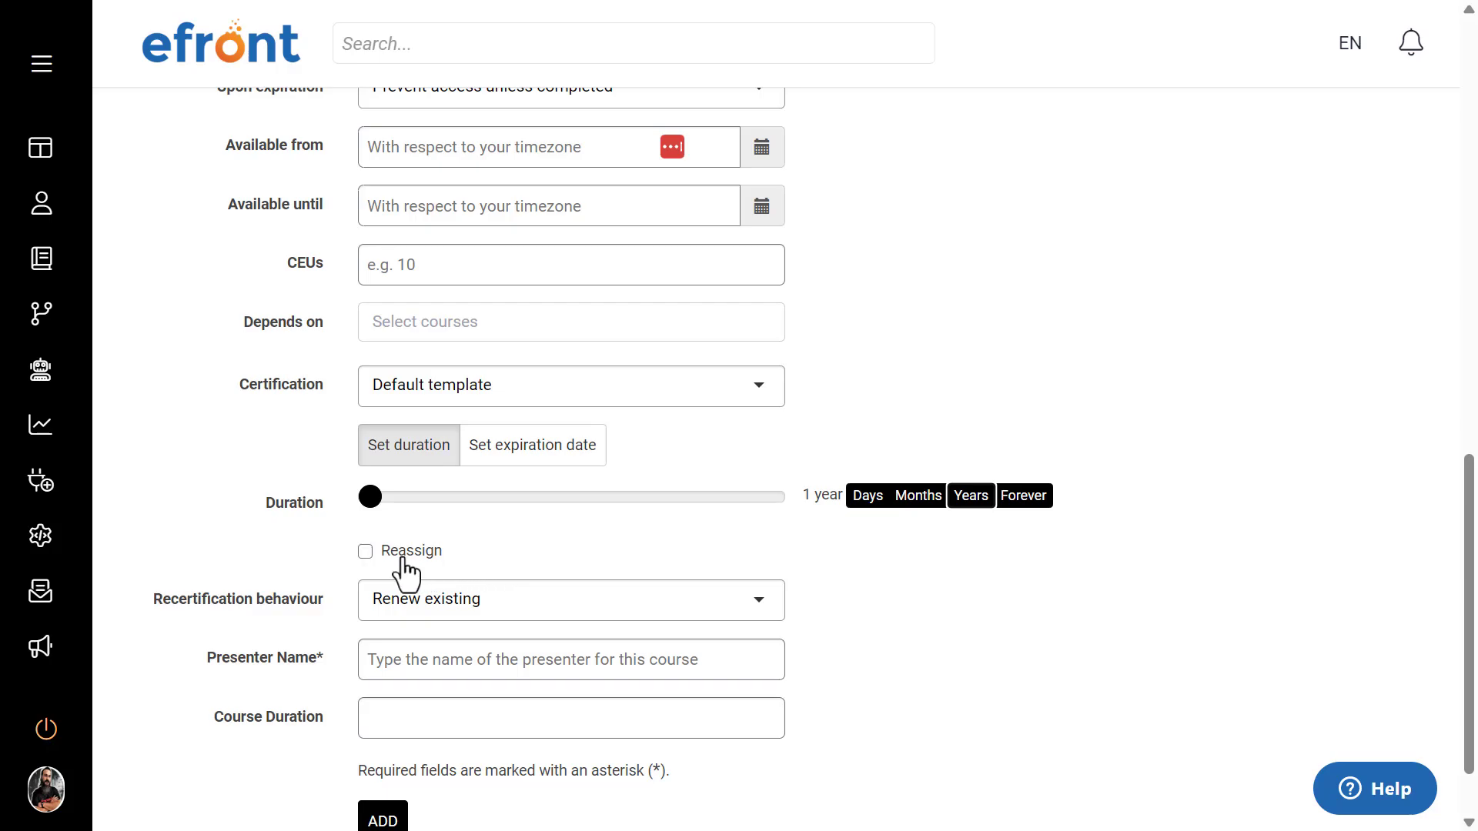
{"action": "left_click", "coordinate": [365, 552]}
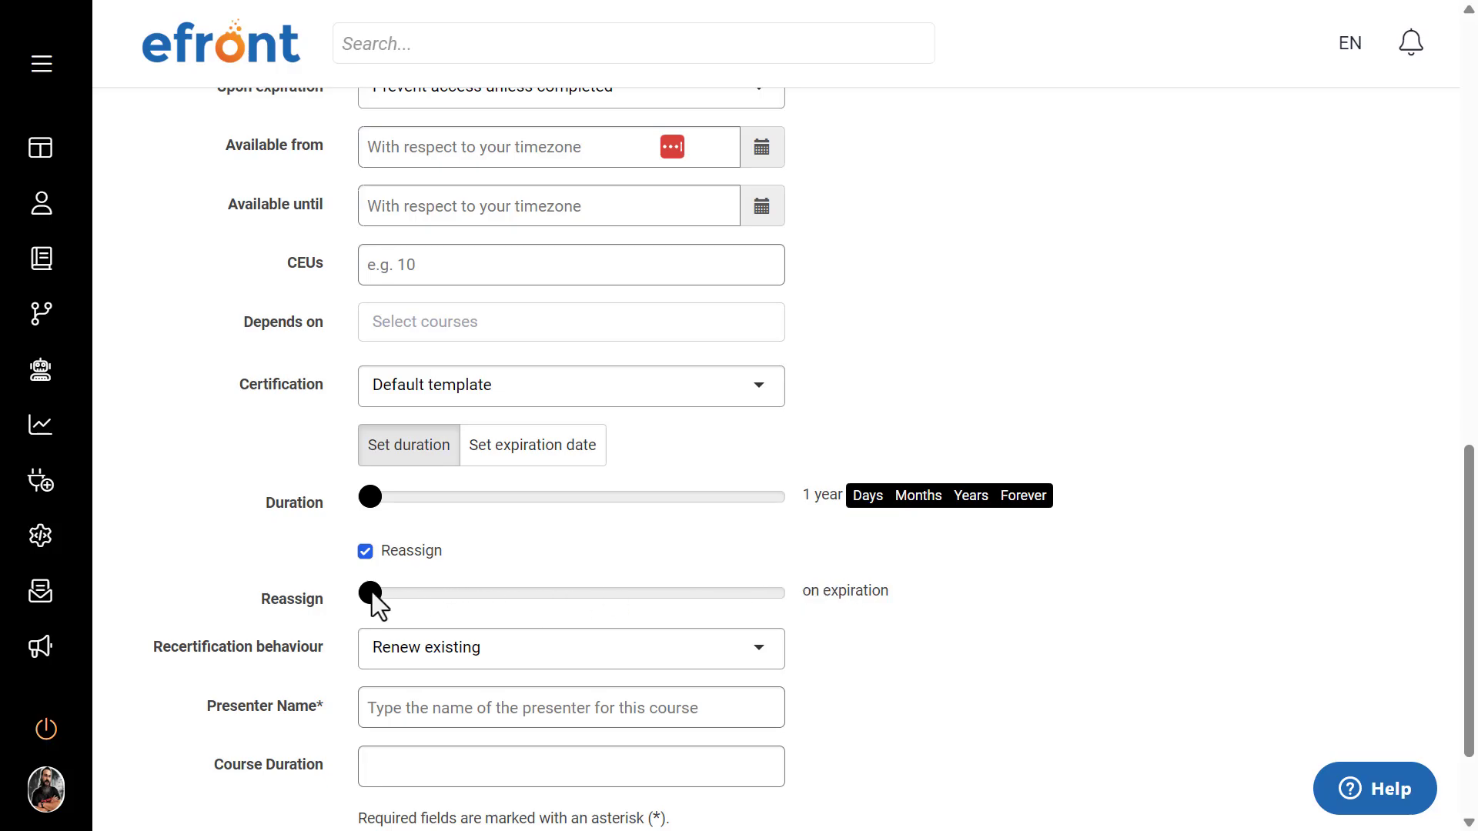
{"action": "left_click_drag", "start_coordinate": [381, 592], "coordinate": [389, 594]}
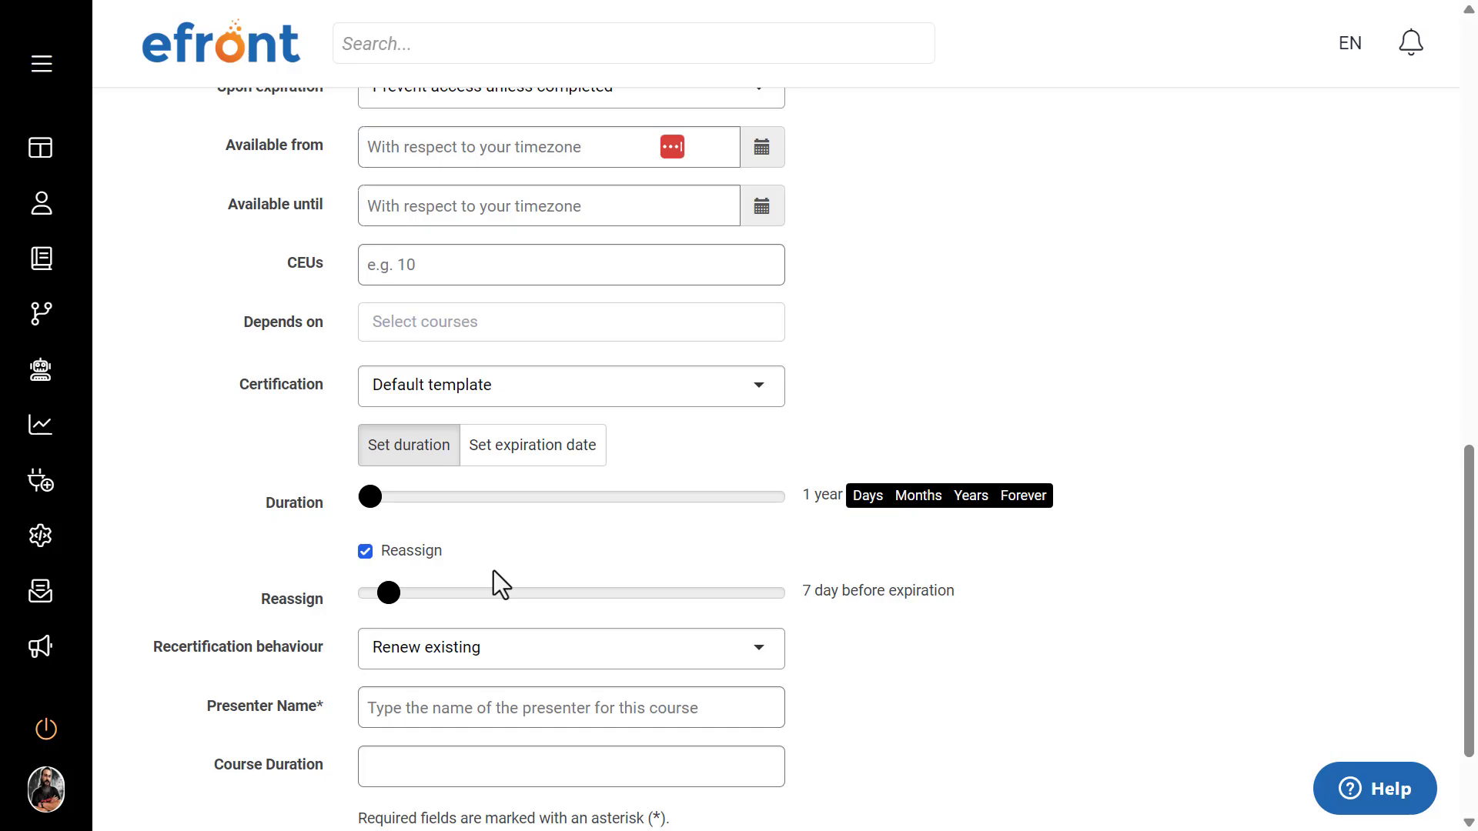
Step: Set the certification's recertification behaviour to Issue new
{"action": "scroll", "coordinate": [492, 570], "scroll_direction": "down", "scroll_amount": 2}
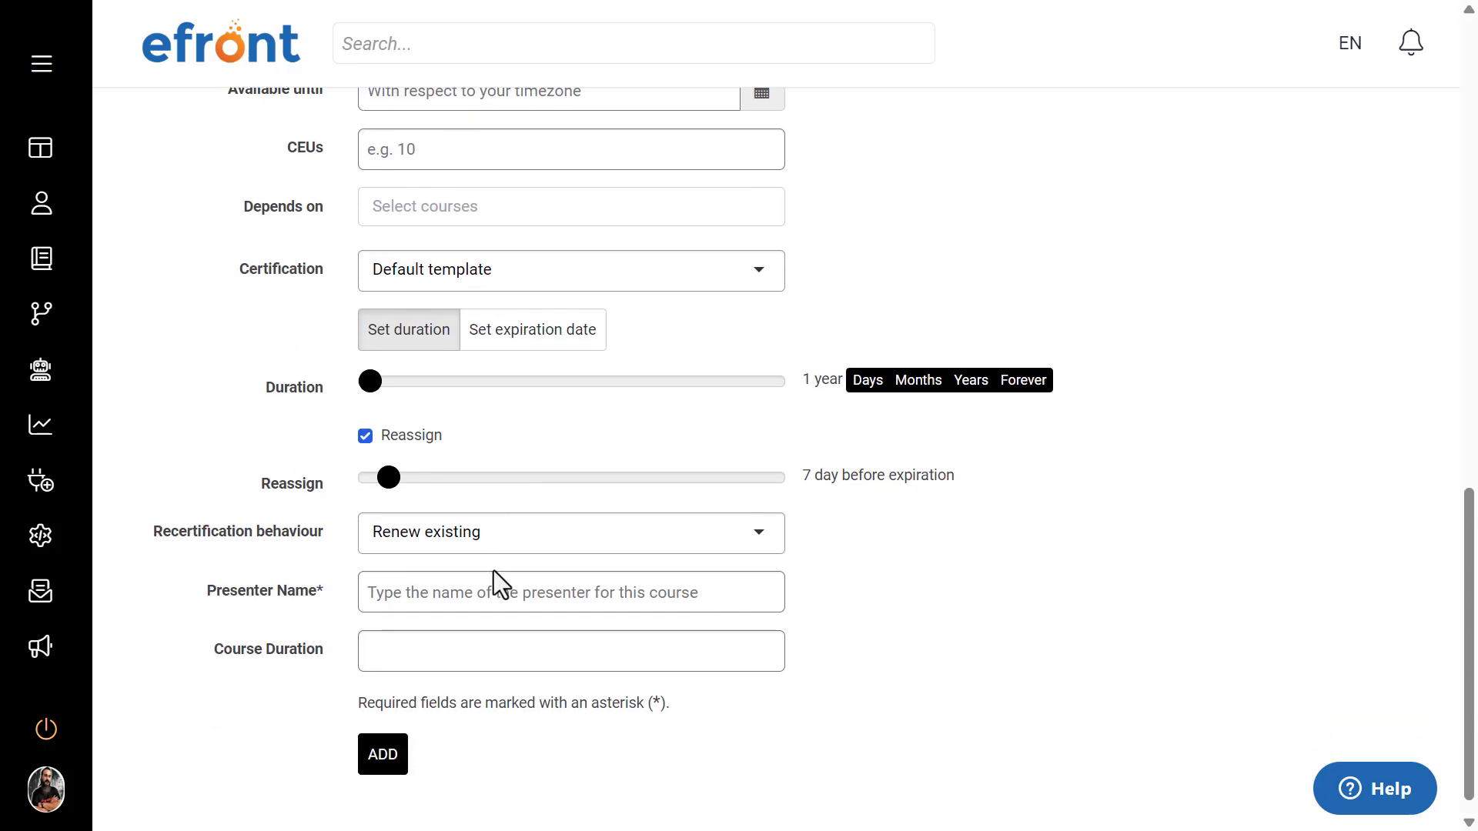
{"action": "left_click", "coordinate": [424, 545]}
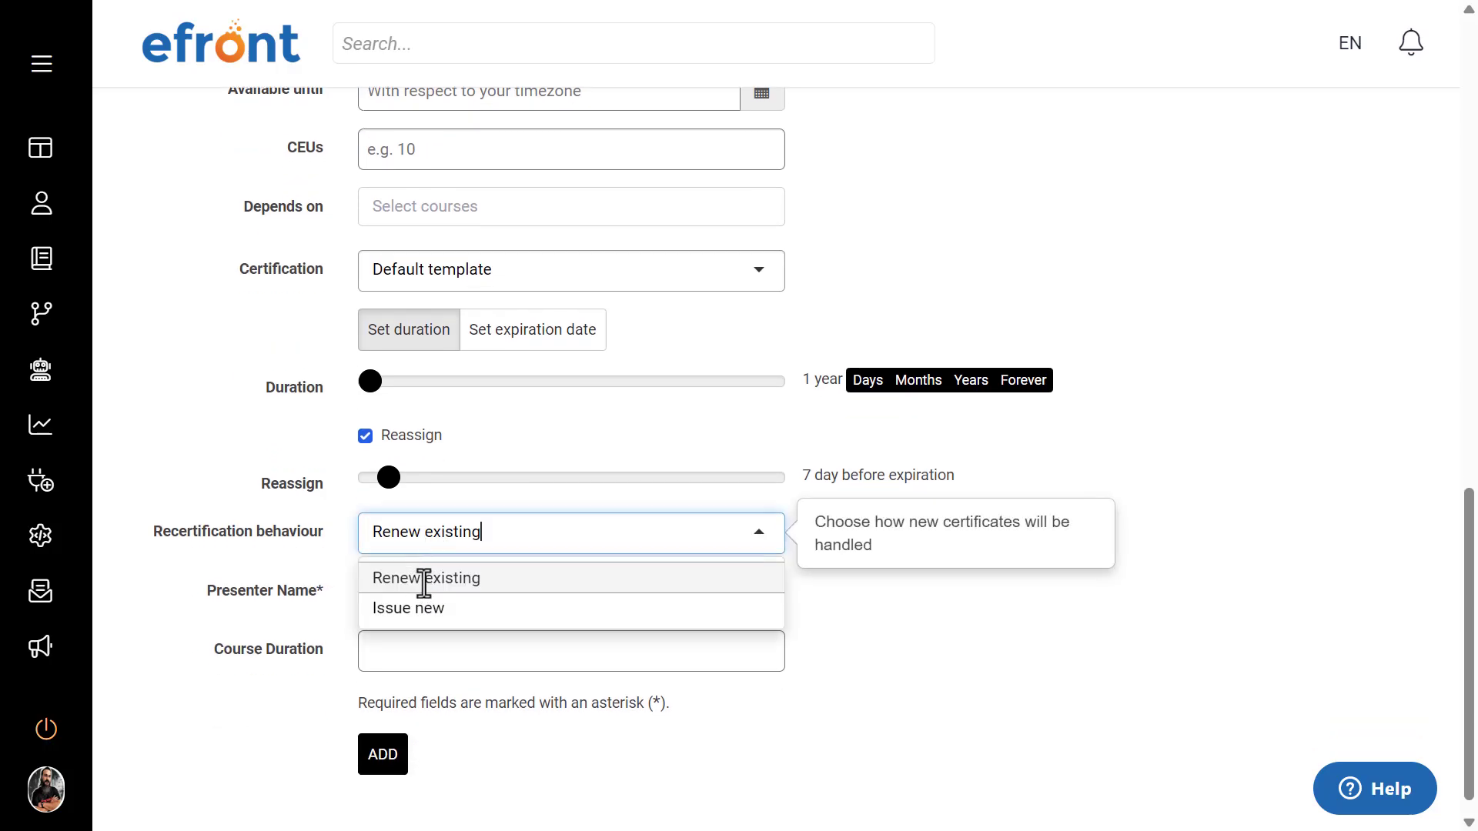
{"action": "left_click", "coordinate": [407, 608]}
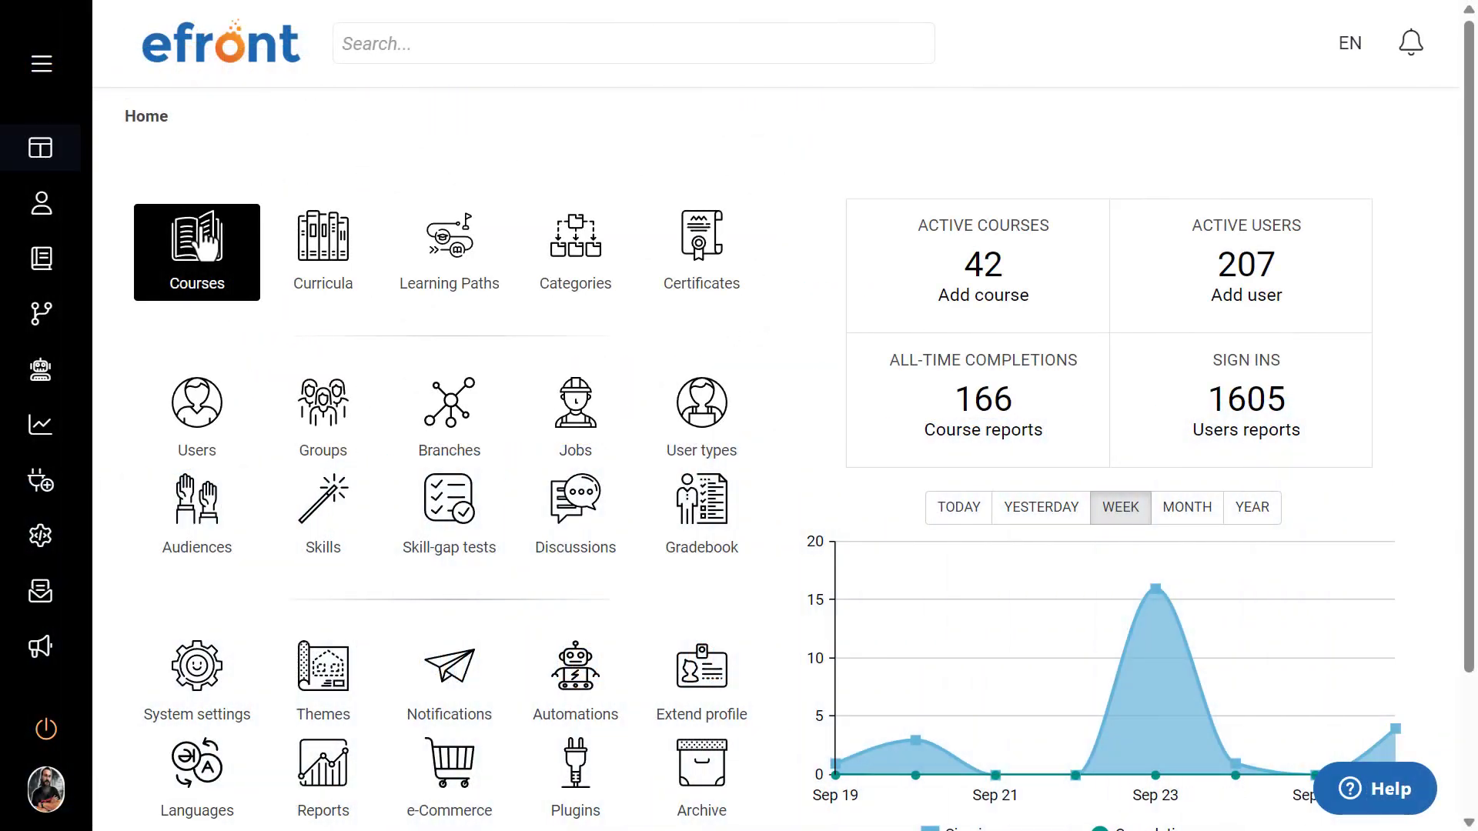
Step: Open the Windows 10 Essentials course and start adding a new unit to its content
{"action": "left_click", "coordinate": [203, 240]}
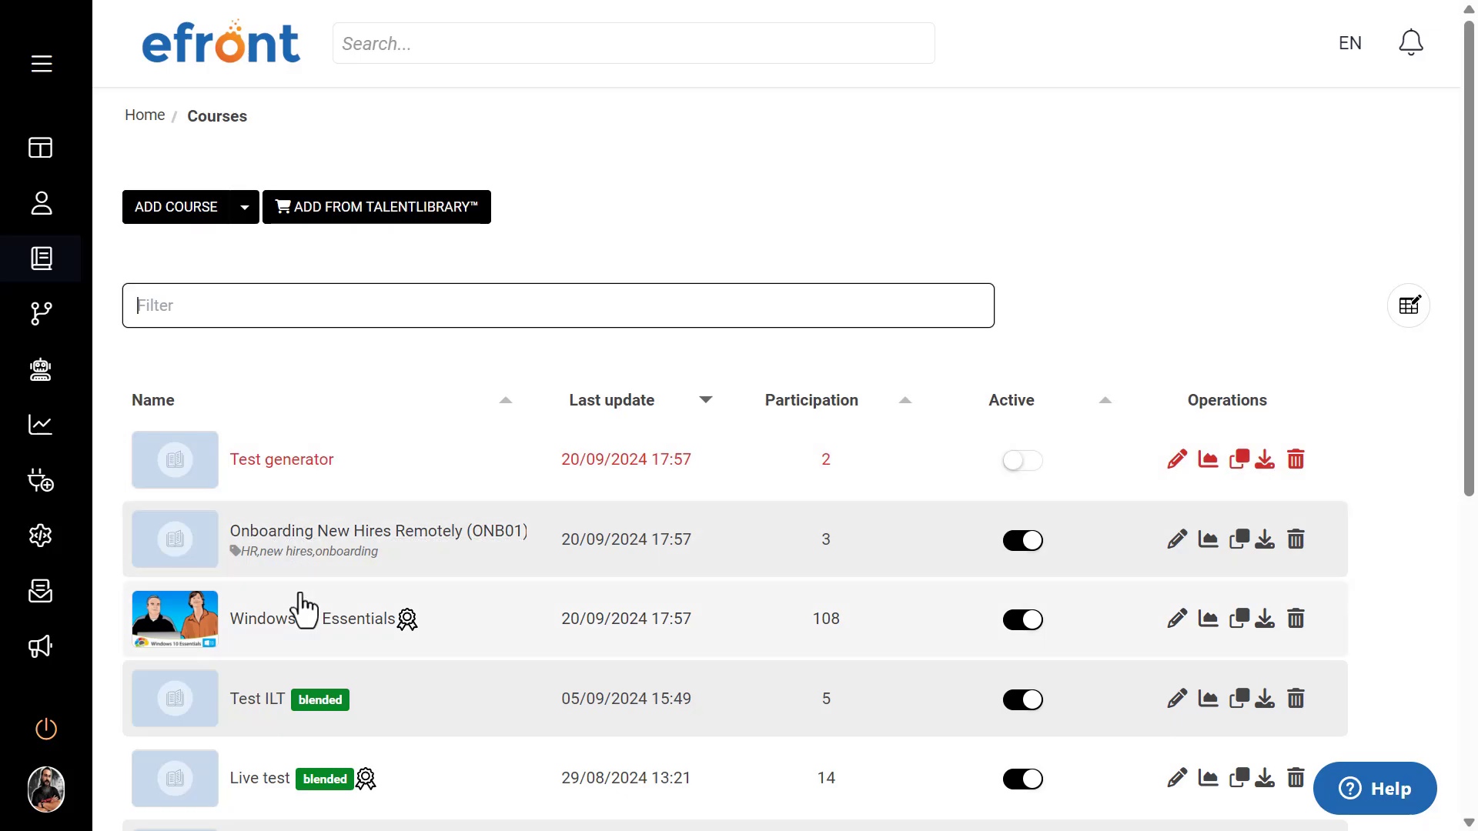
{"action": "left_click", "coordinate": [314, 637]}
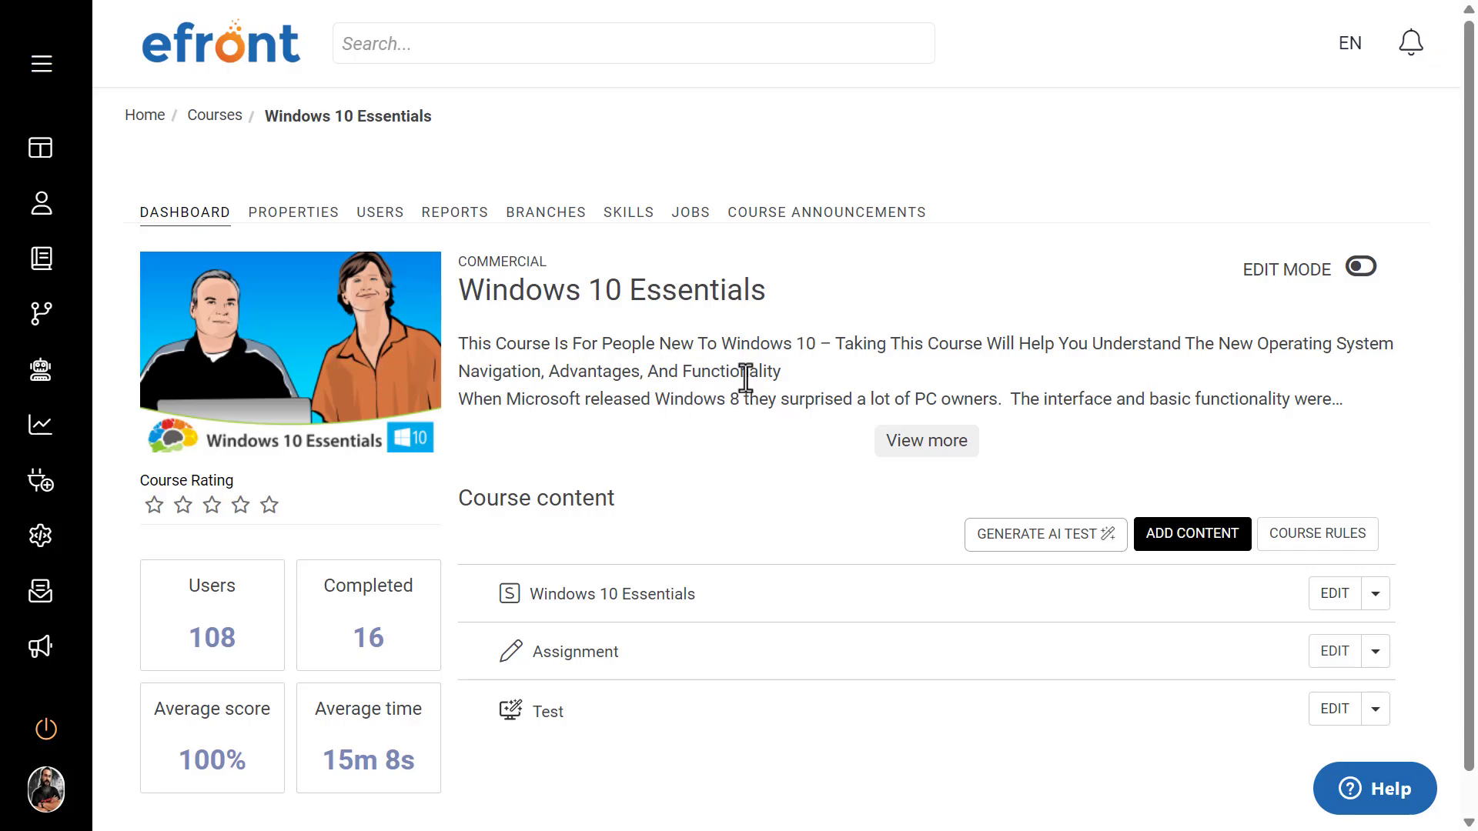
{"action": "scroll", "coordinate": [709, 381], "scroll_direction": "down", "scroll_amount": 1}
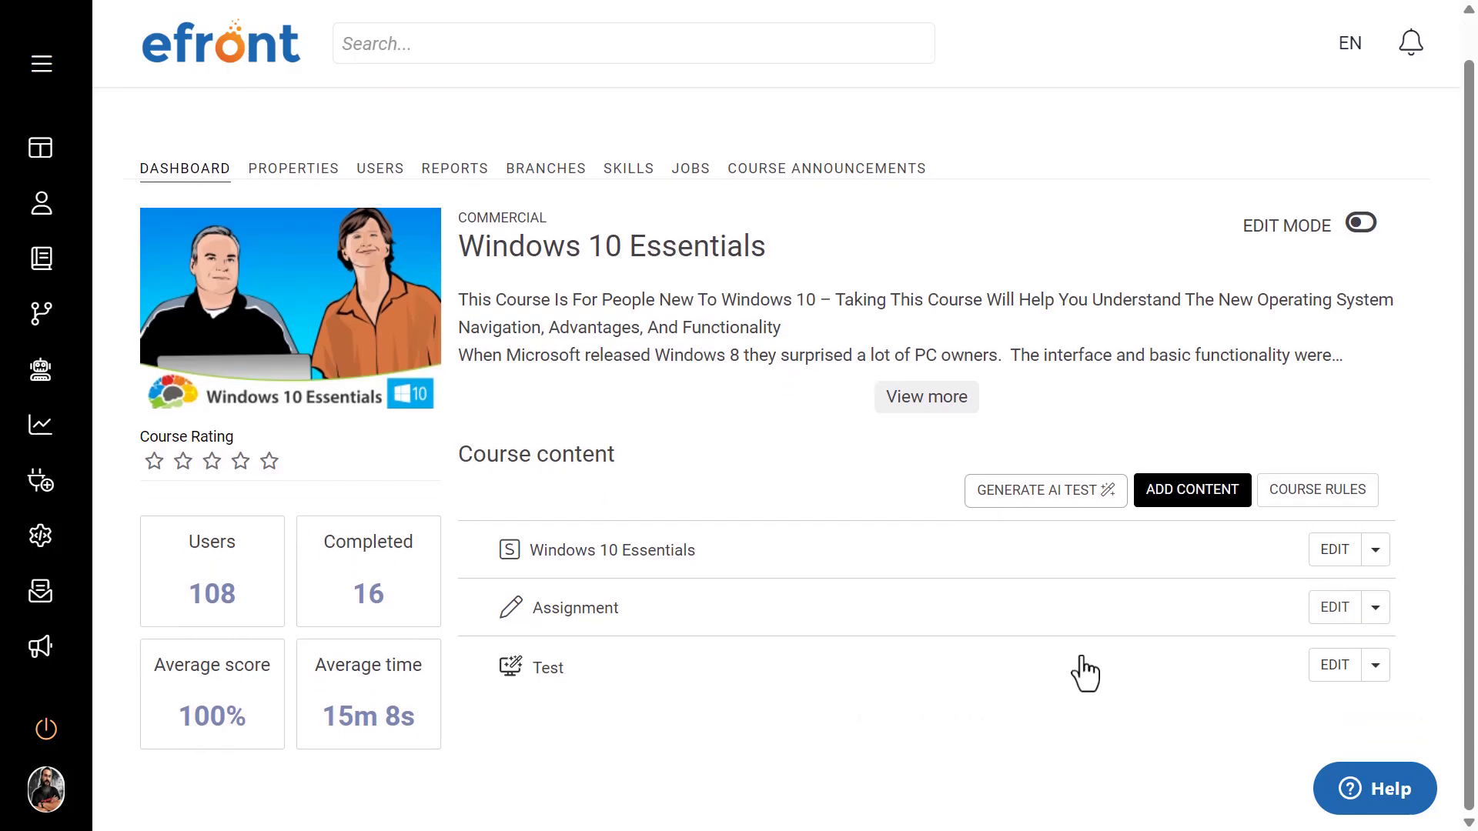
{"action": "left_click", "coordinate": [1193, 493]}
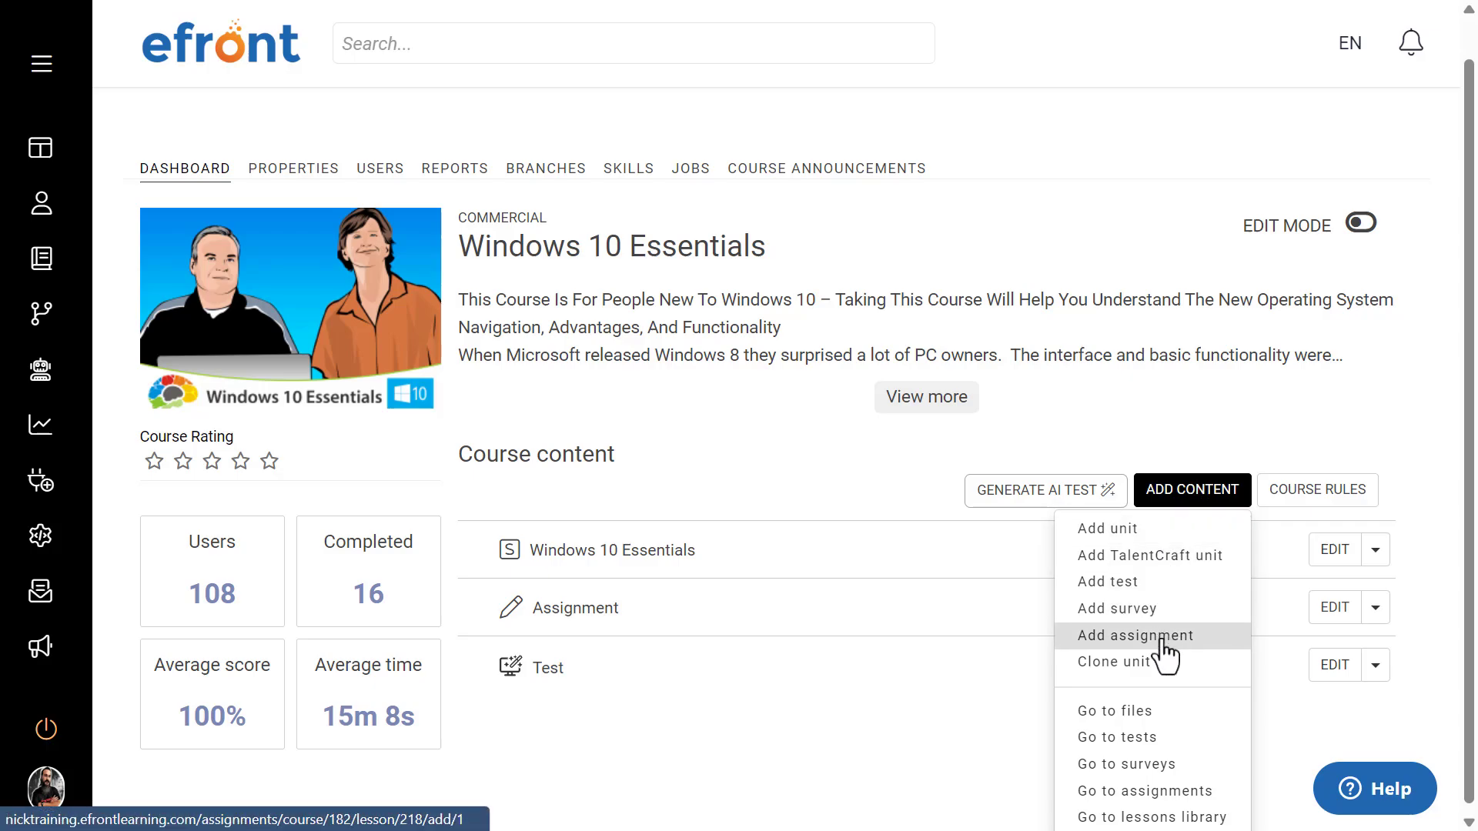
{"action": "left_click", "coordinate": [1152, 539]}
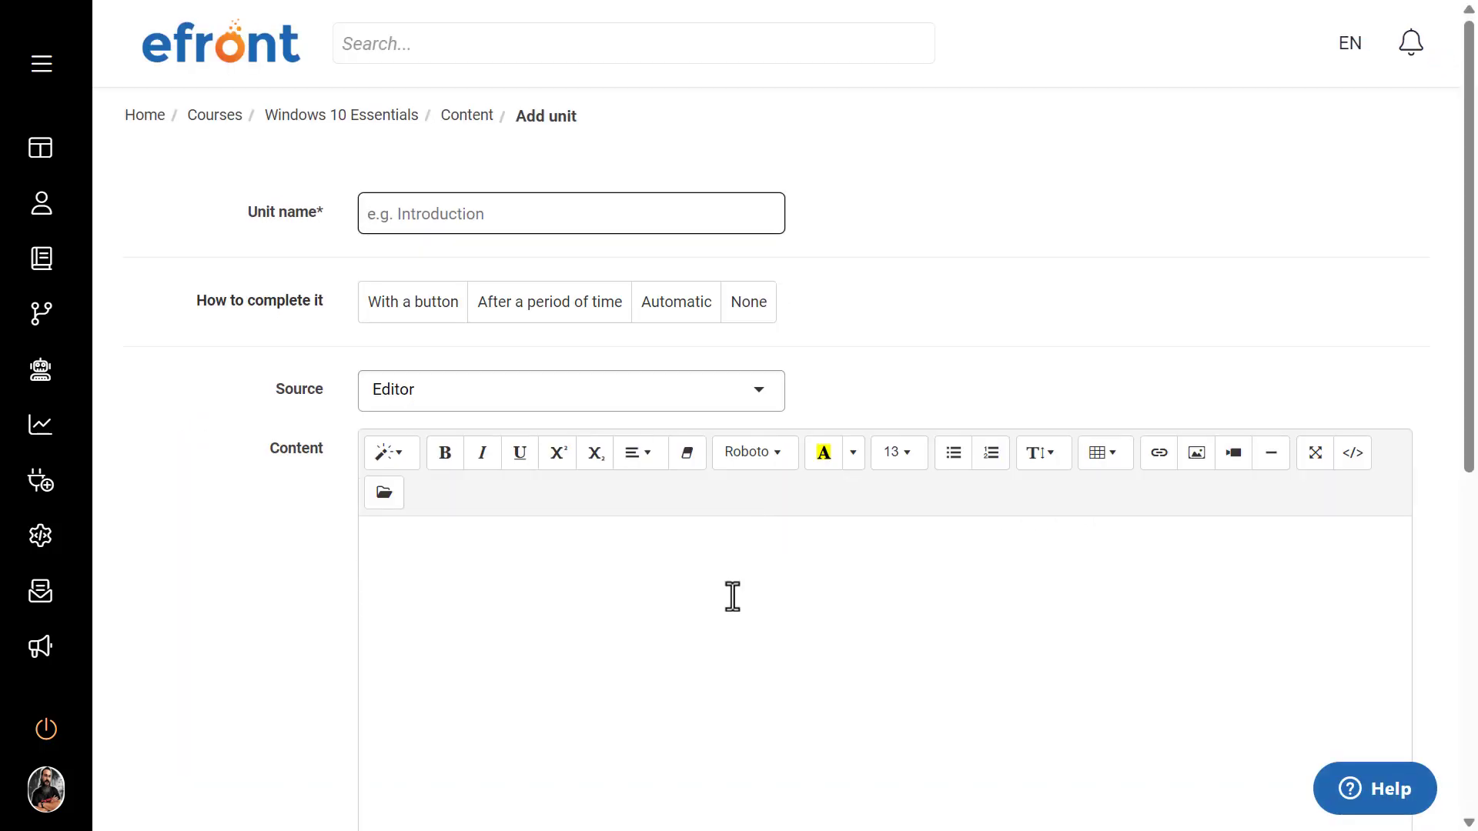
Step: Try URL and File as the new unit's content source, and return to the Windows 10 Essentials course without saving
{"action": "left_click", "coordinate": [803, 589]}
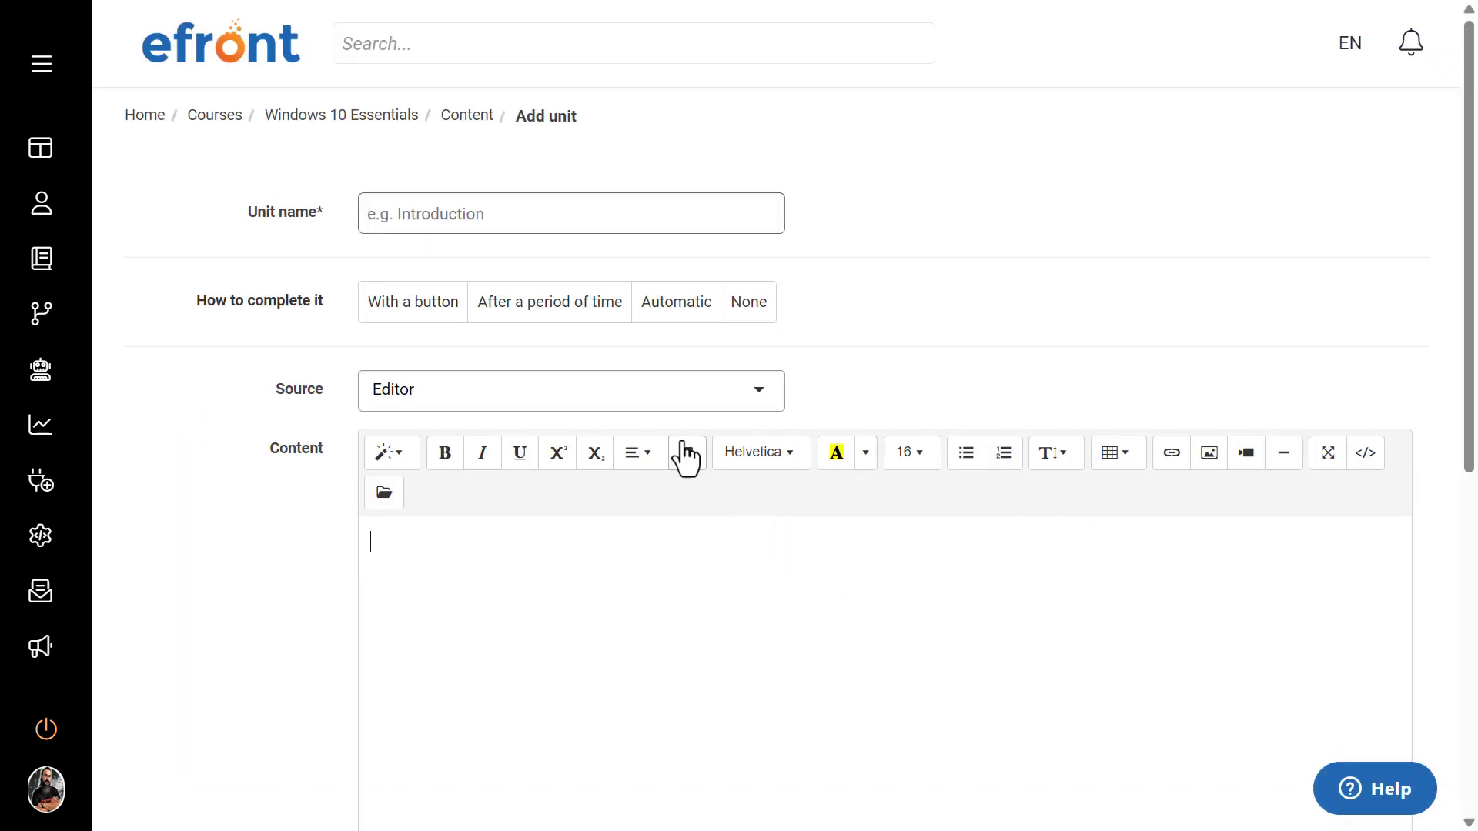
{"action": "left_click", "coordinate": [661, 388]}
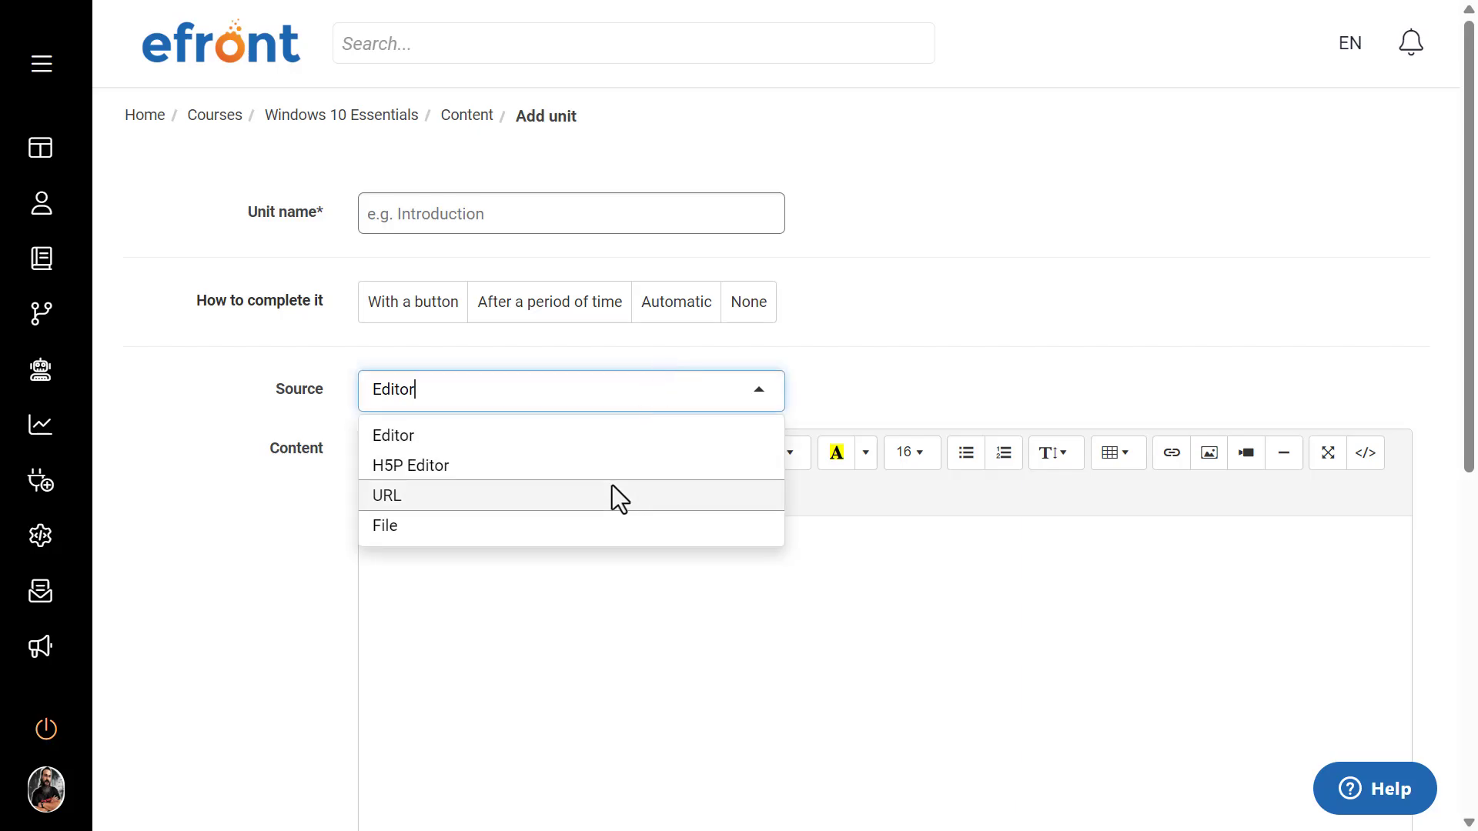
{"action": "left_click", "coordinate": [612, 486]}
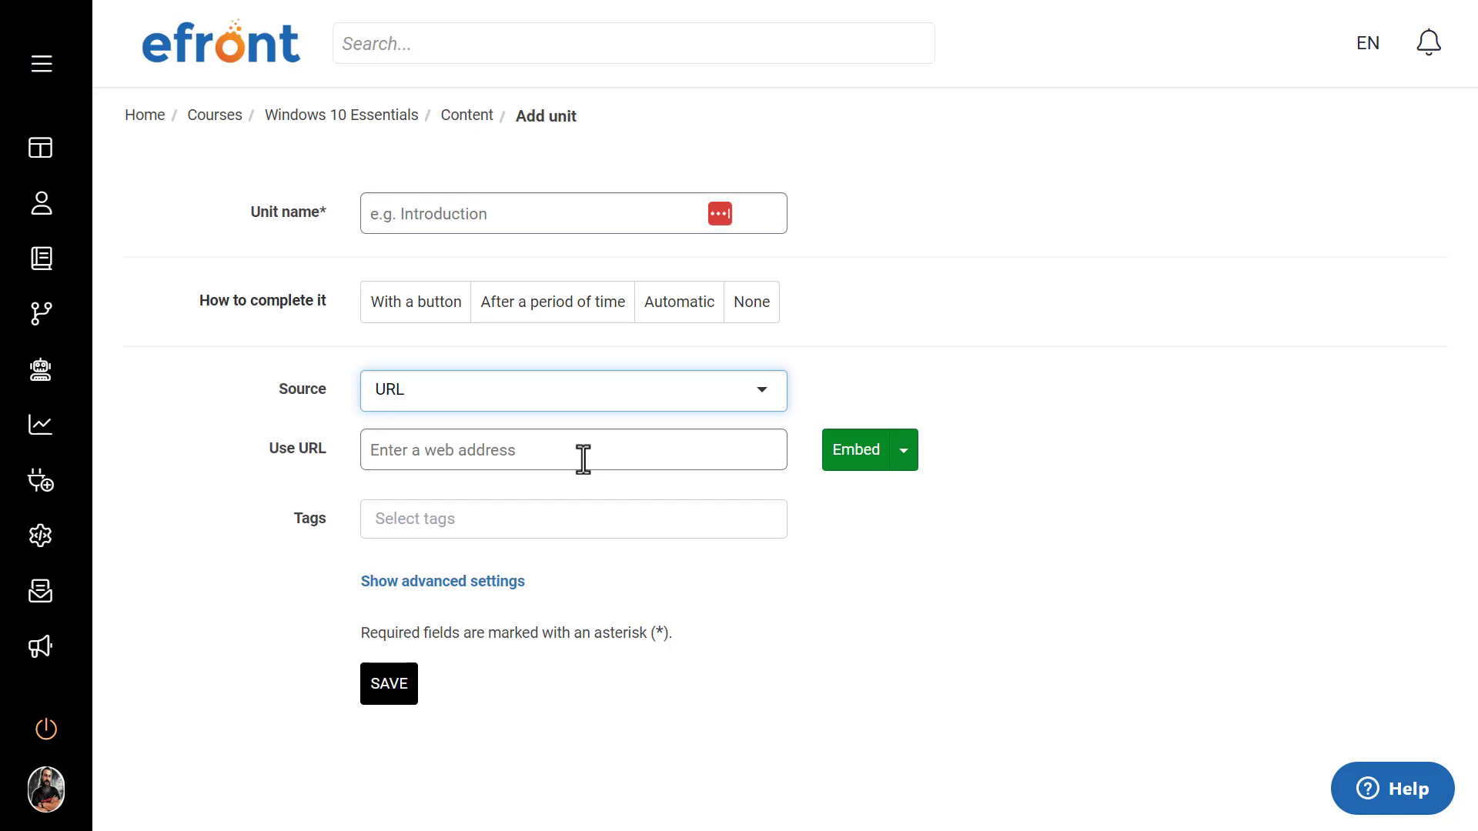
{"action": "left_click", "coordinate": [598, 404]}
{"action": "left_click", "coordinate": [510, 526]}
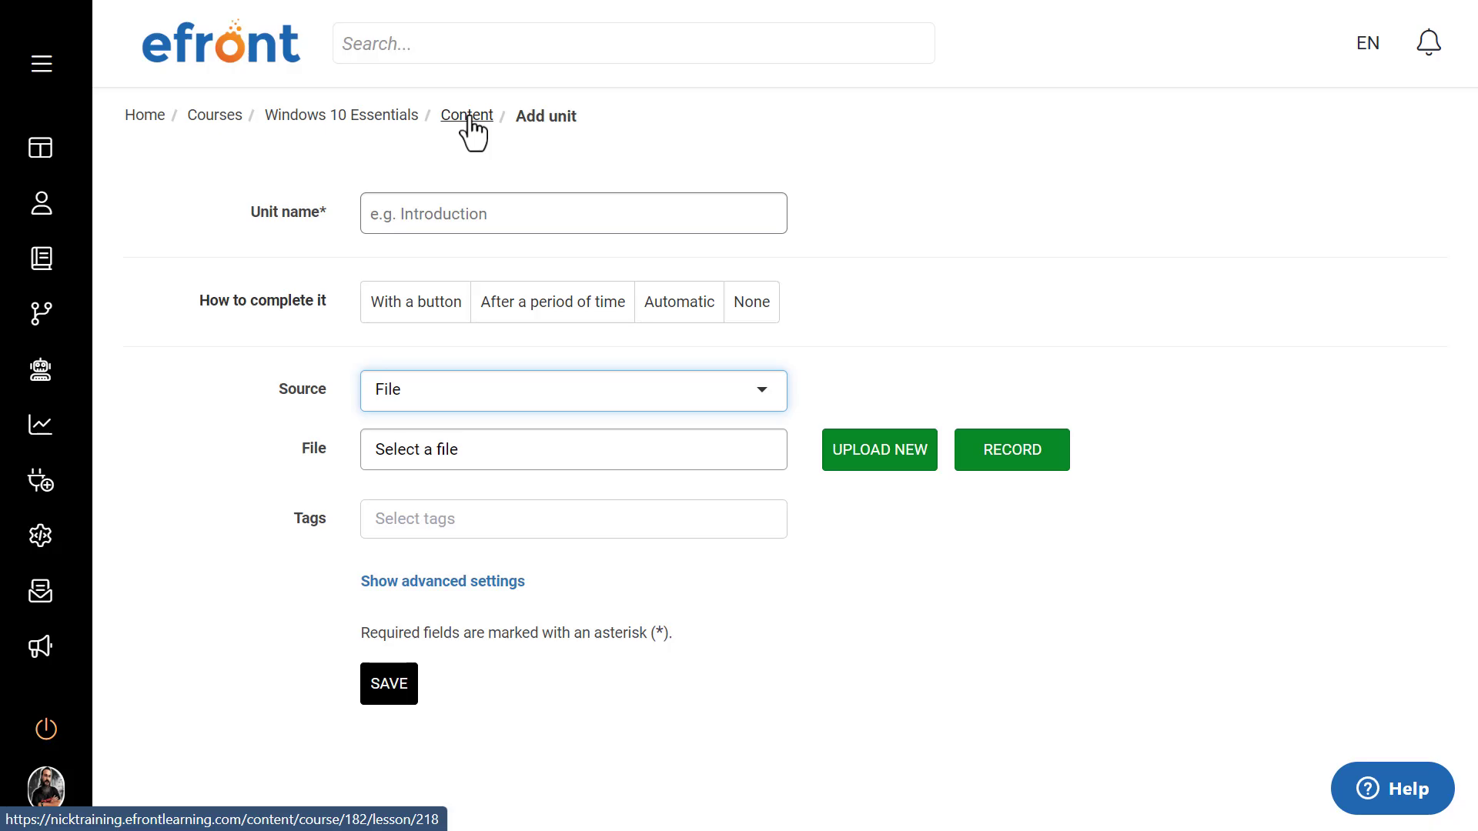
{"action": "left_click", "coordinate": [383, 120]}
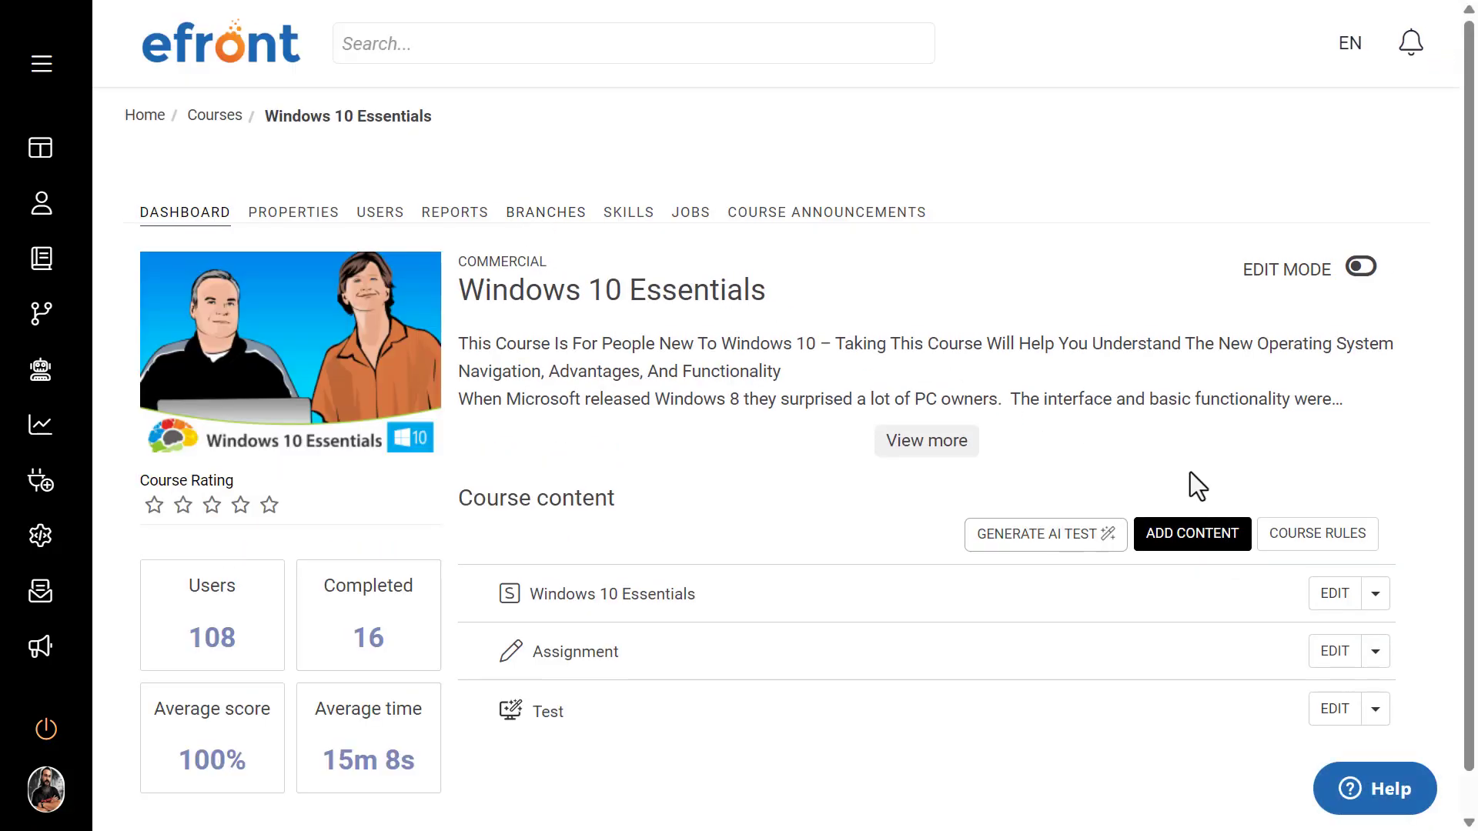
Step: Check the TalentCraft integration setting in the system settings
{"action": "left_click", "coordinate": [1186, 548]}
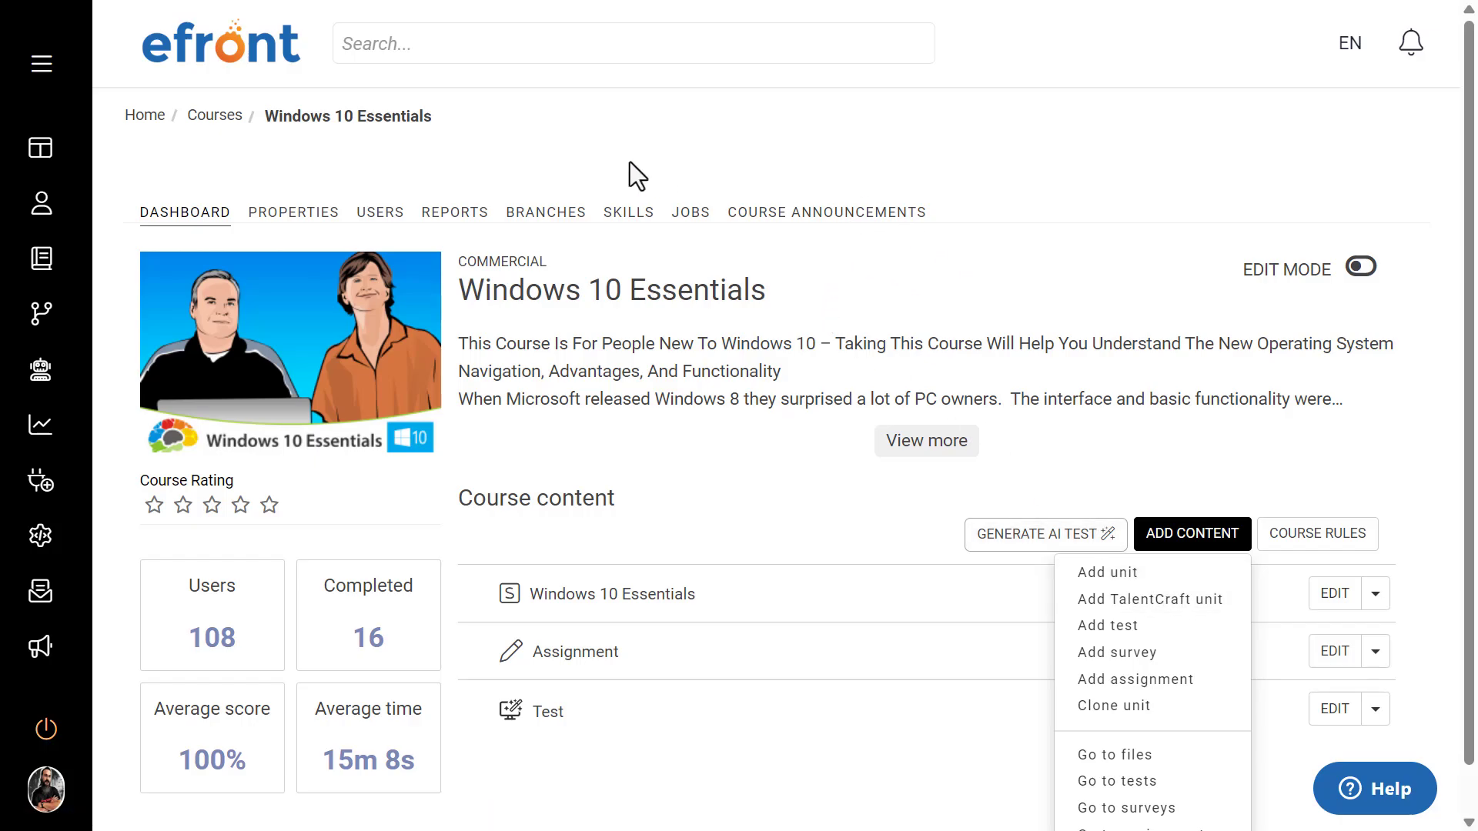
{"action": "left_click", "coordinate": [274, 70]}
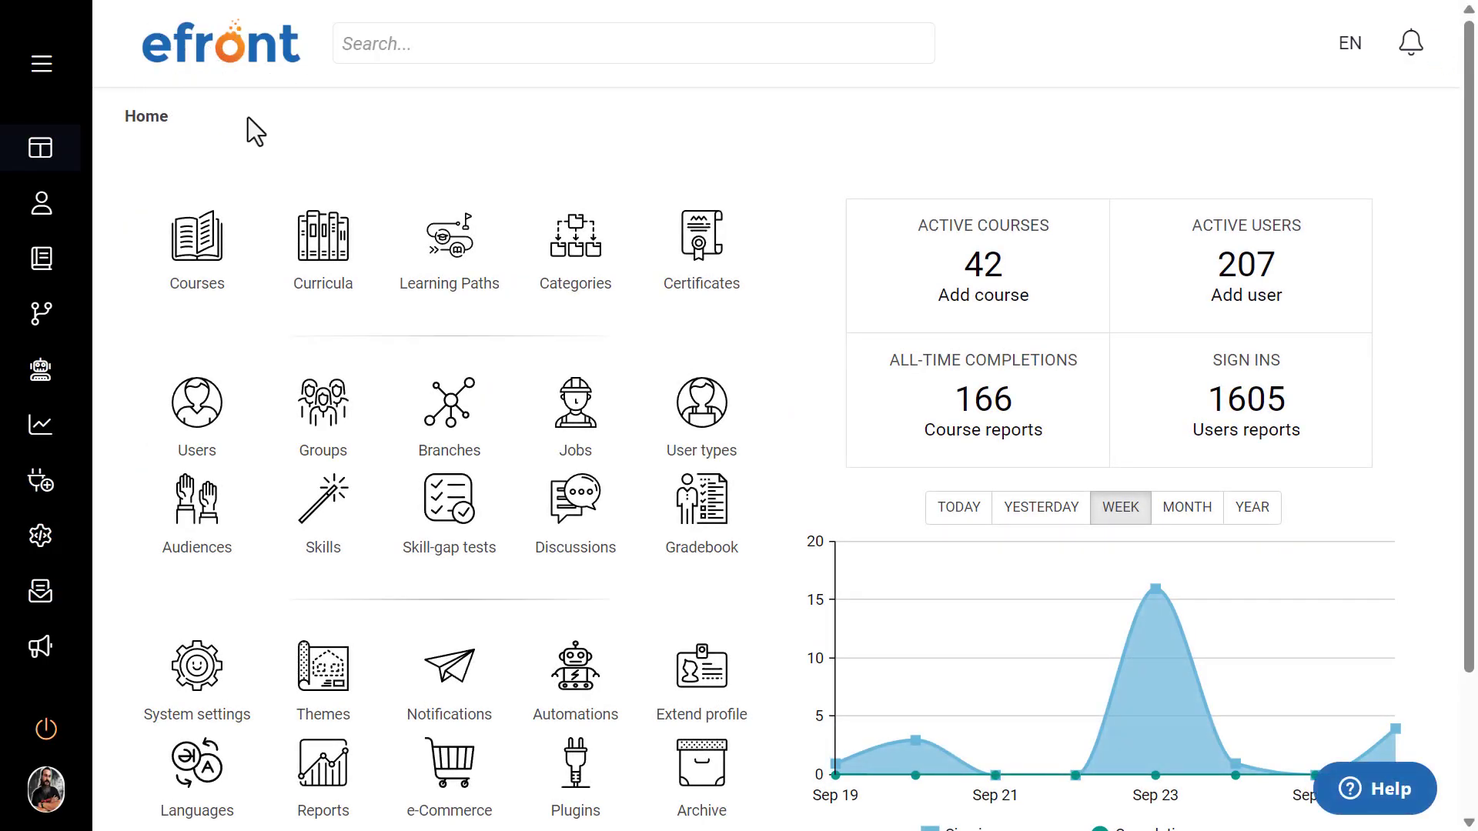
{"action": "left_click", "coordinate": [207, 672]}
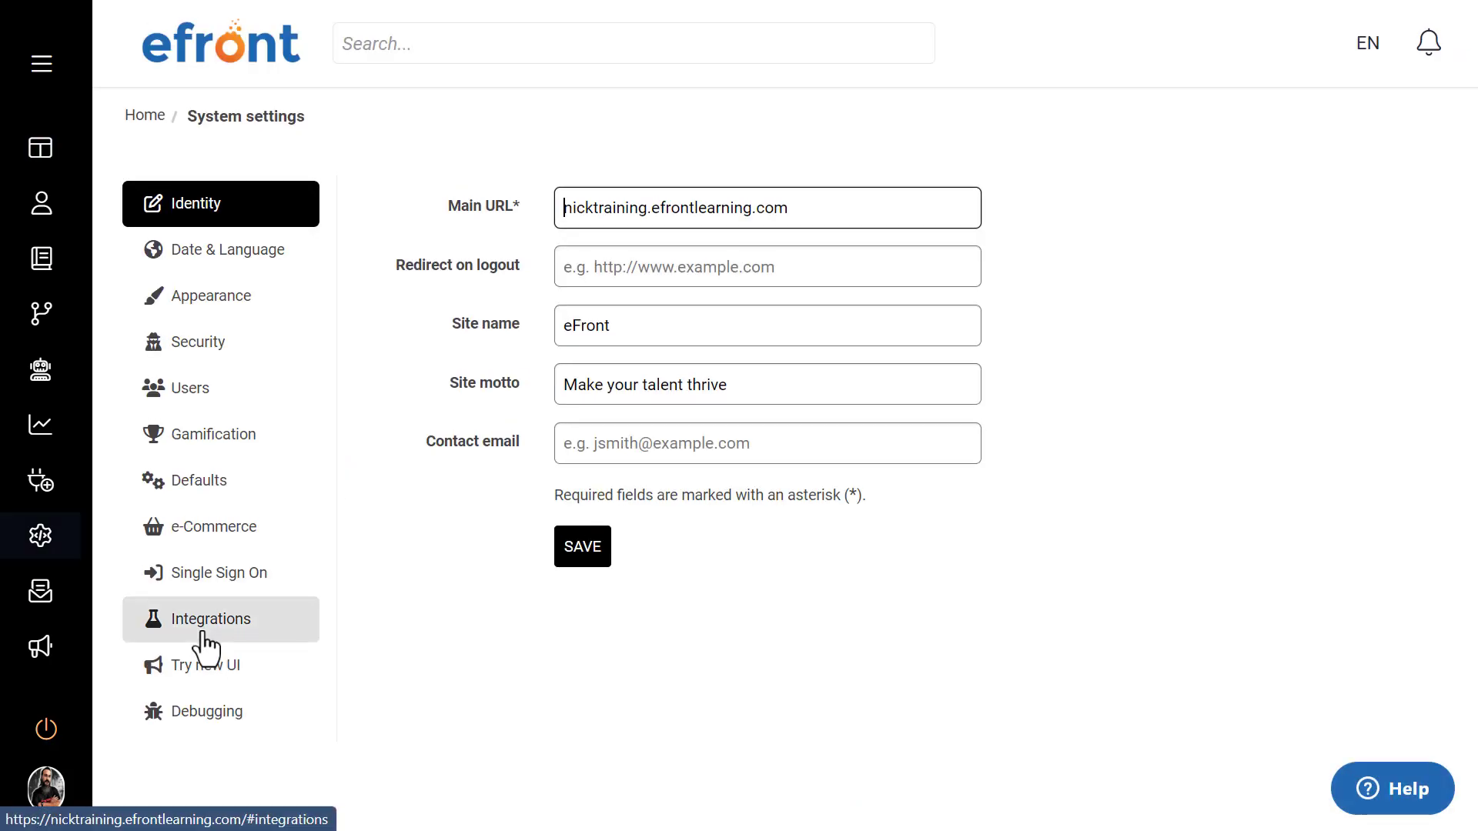
{"action": "left_click", "coordinate": [206, 645]}
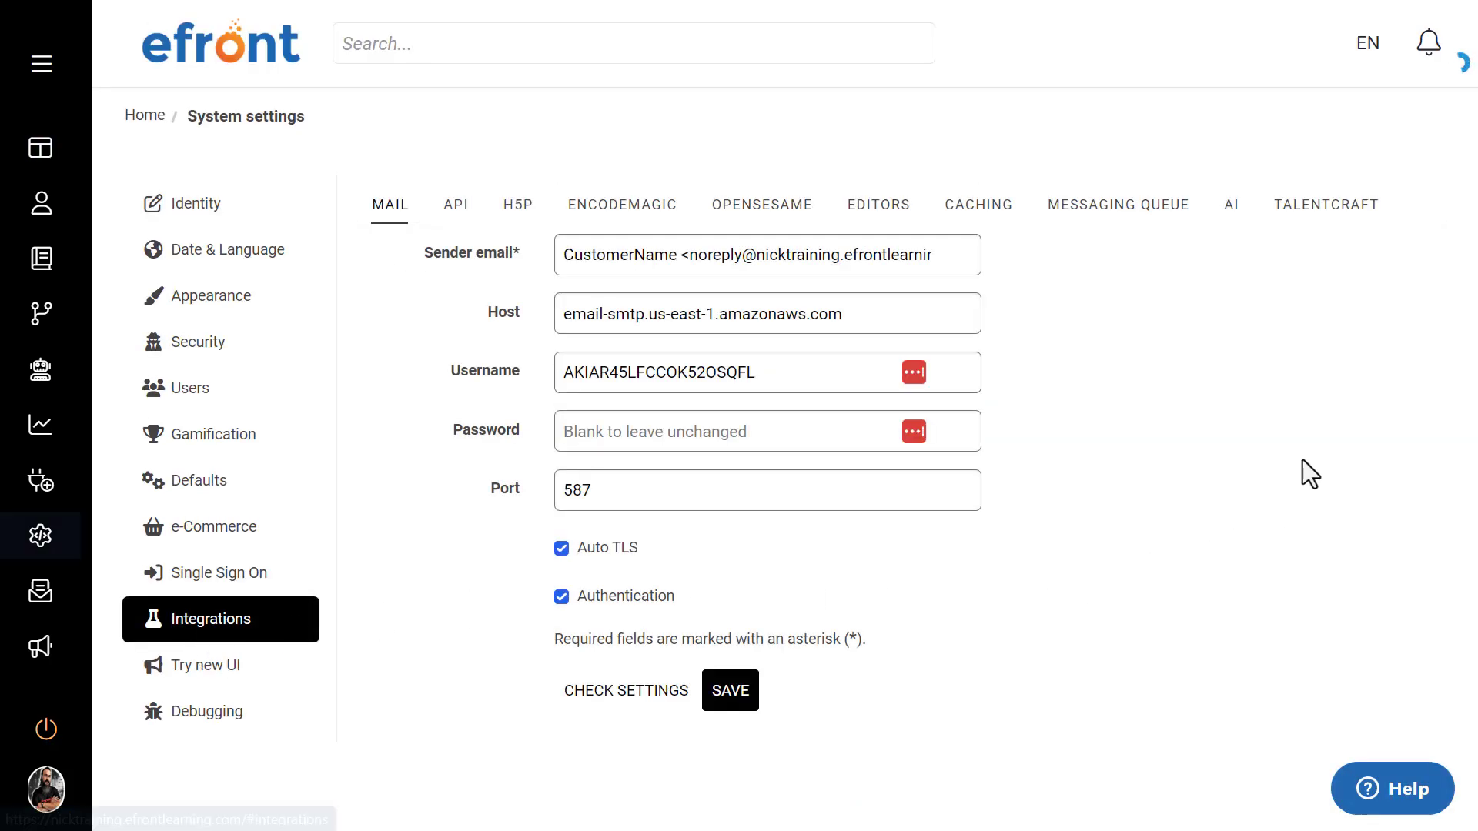
{"action": "left_click", "coordinate": [1327, 206]}
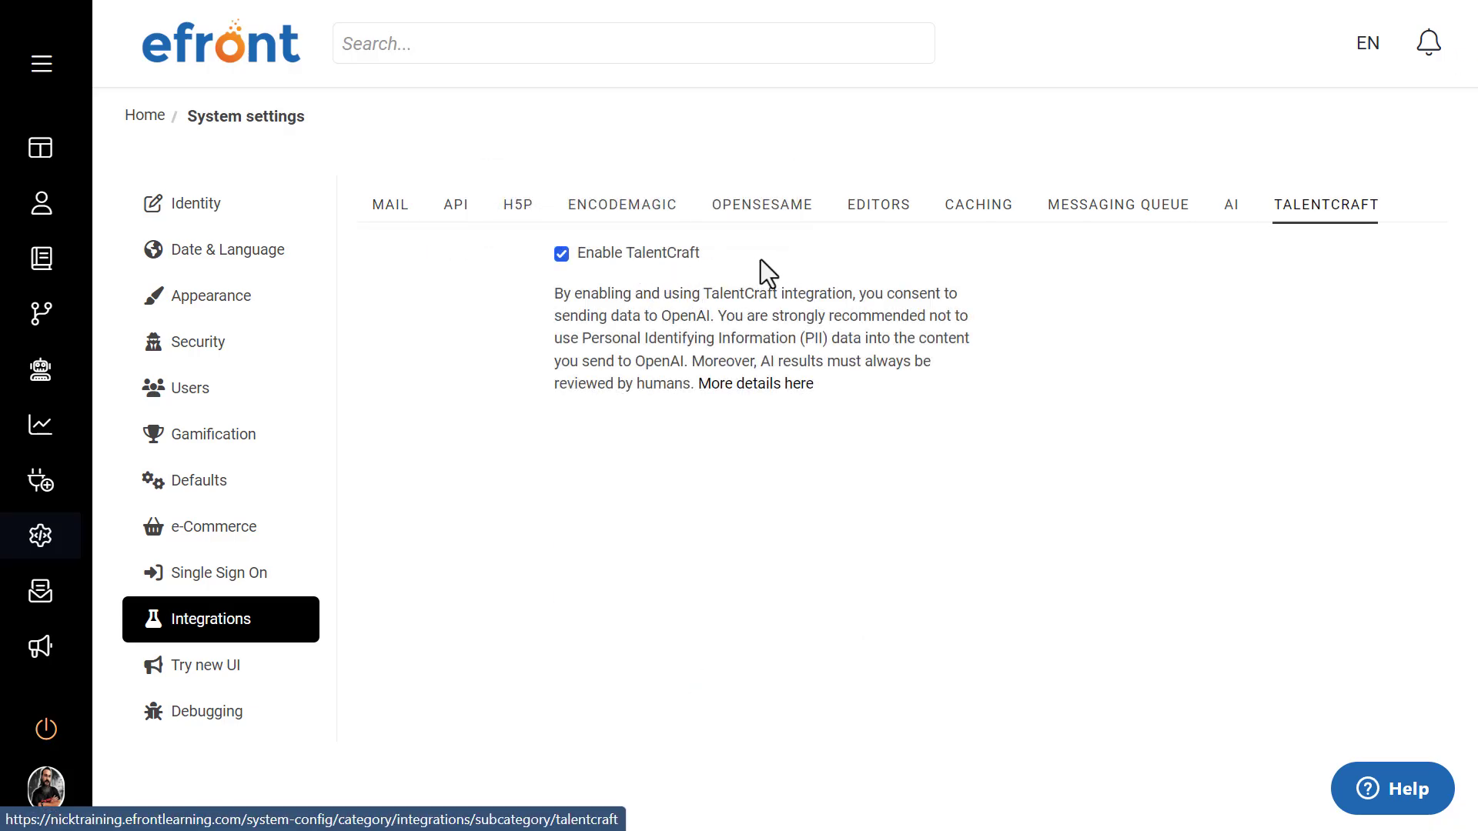
Step: Reopen the Windows 10 Essentials course and add a TalentCraft unit to its content
{"action": "left_click", "coordinate": [251, 57]}
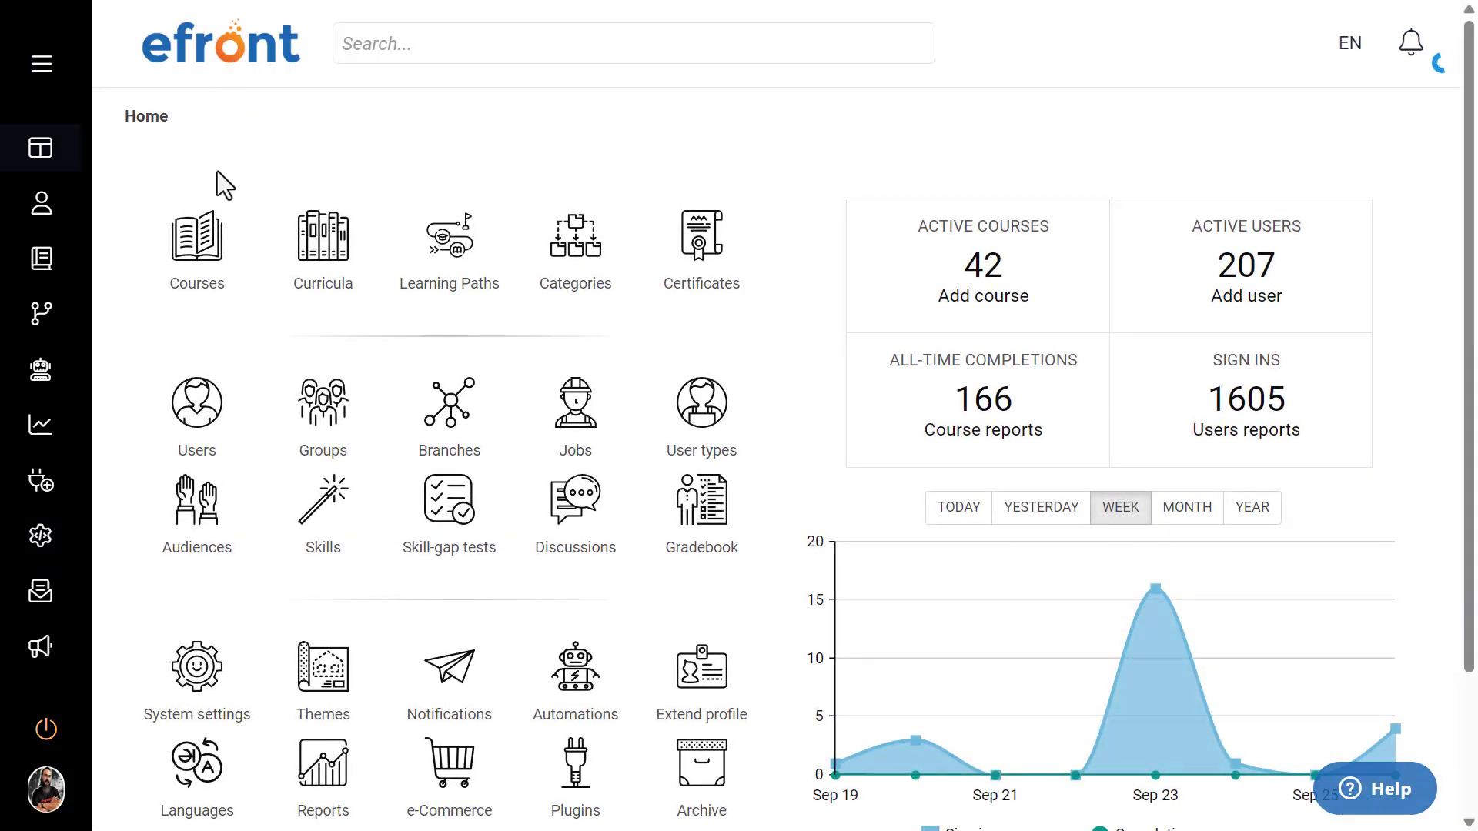
{"action": "left_click", "coordinate": [199, 237]}
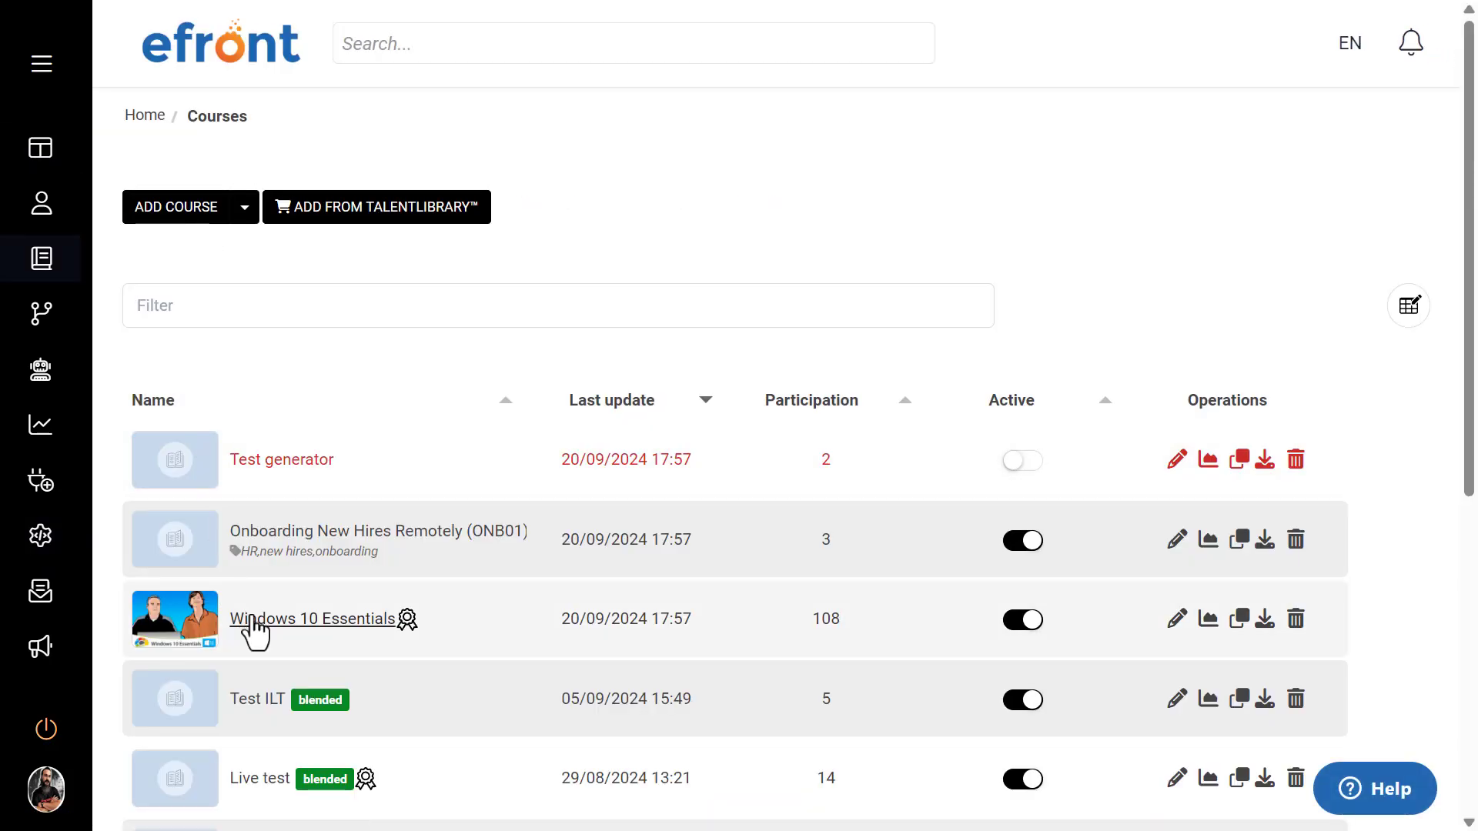
{"action": "left_click", "coordinate": [254, 622]}
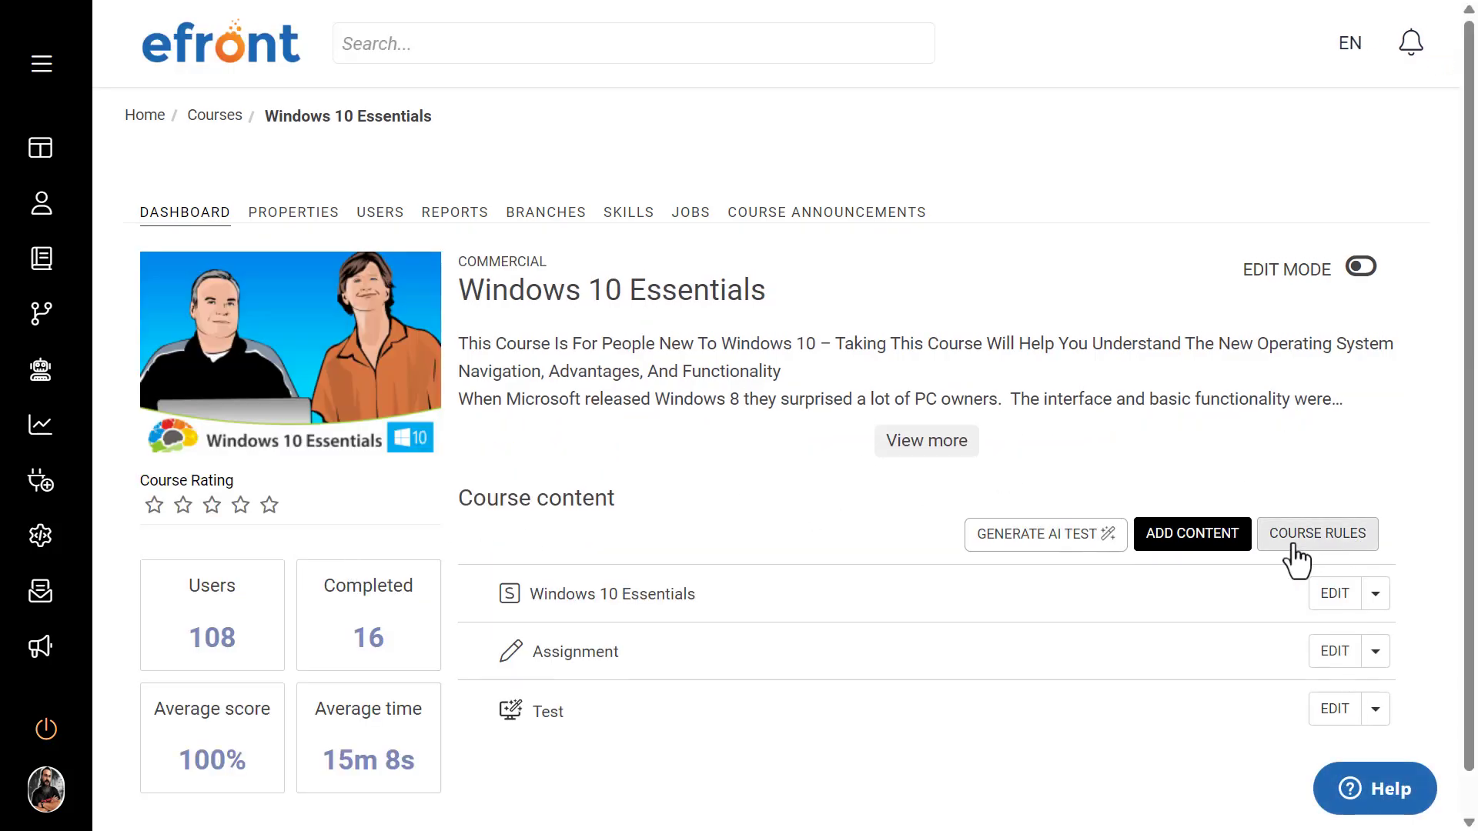
{"action": "left_click", "coordinate": [1205, 539]}
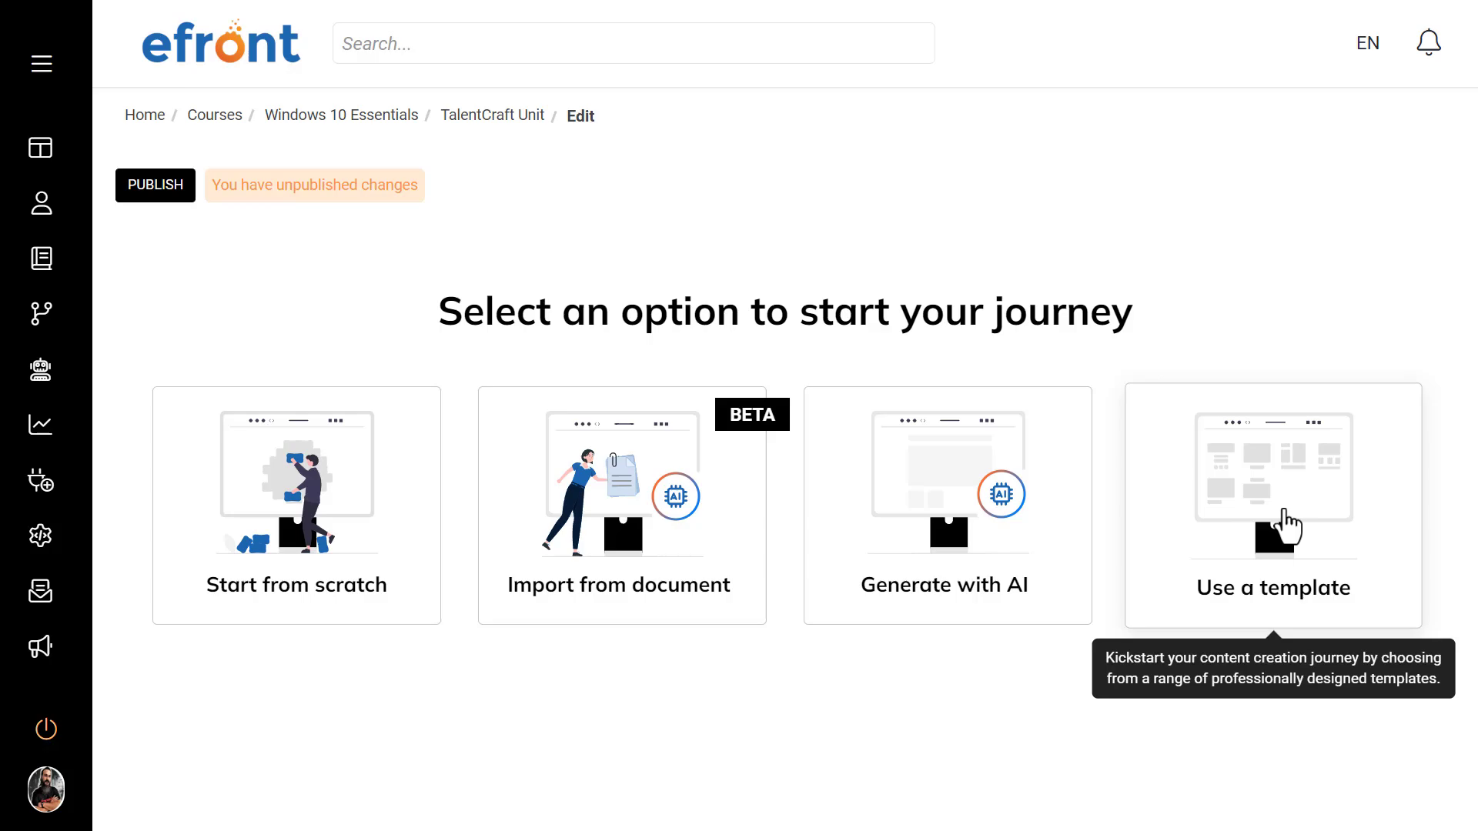
Step: Build the TalentCraft unit from the Onboard a person template
{"action": "left_click", "coordinate": [1285, 525]}
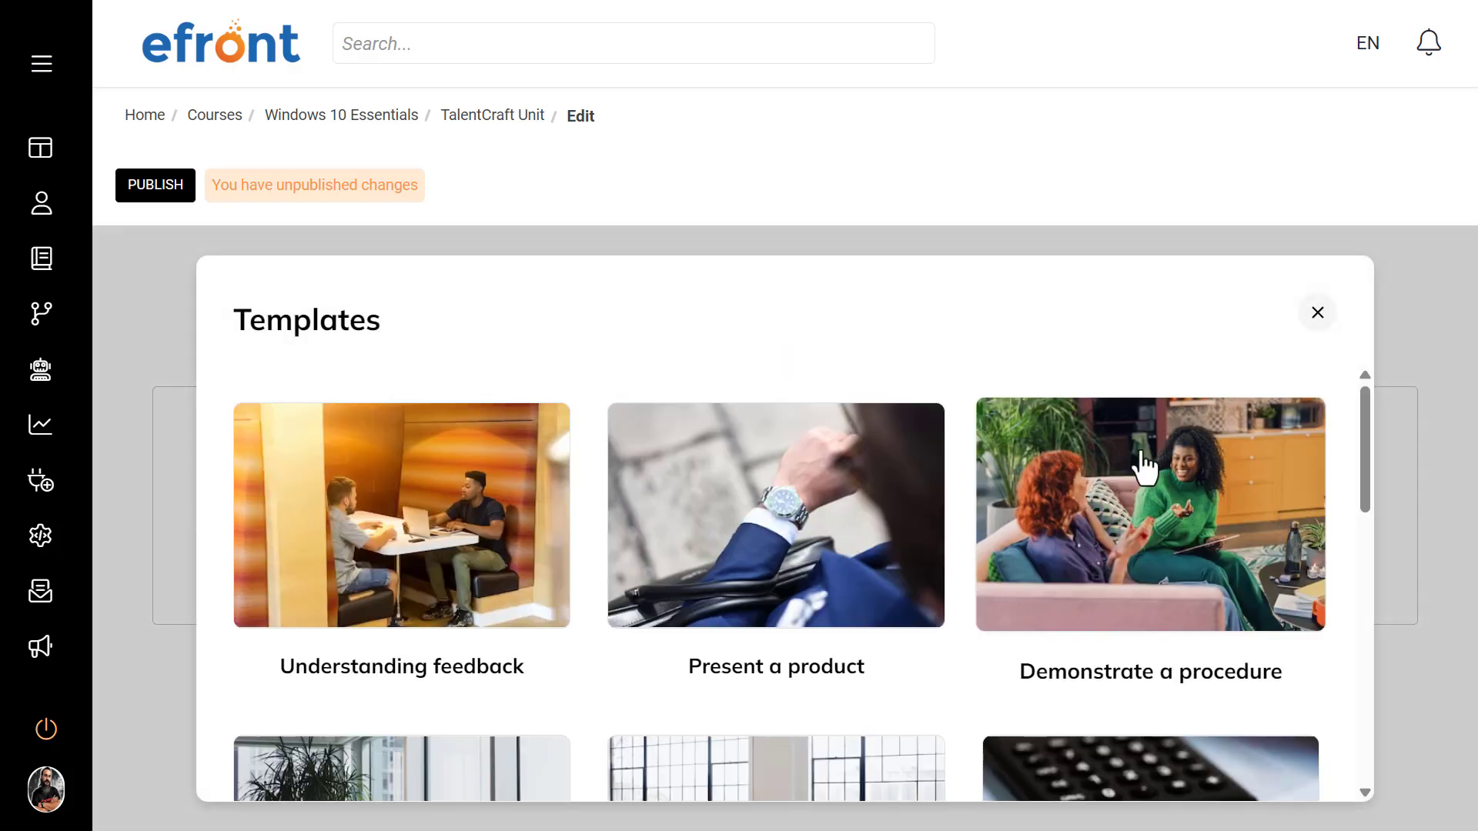
{"action": "scroll", "coordinate": [1144, 465], "scroll_direction": "down", "scroll_amount": 8}
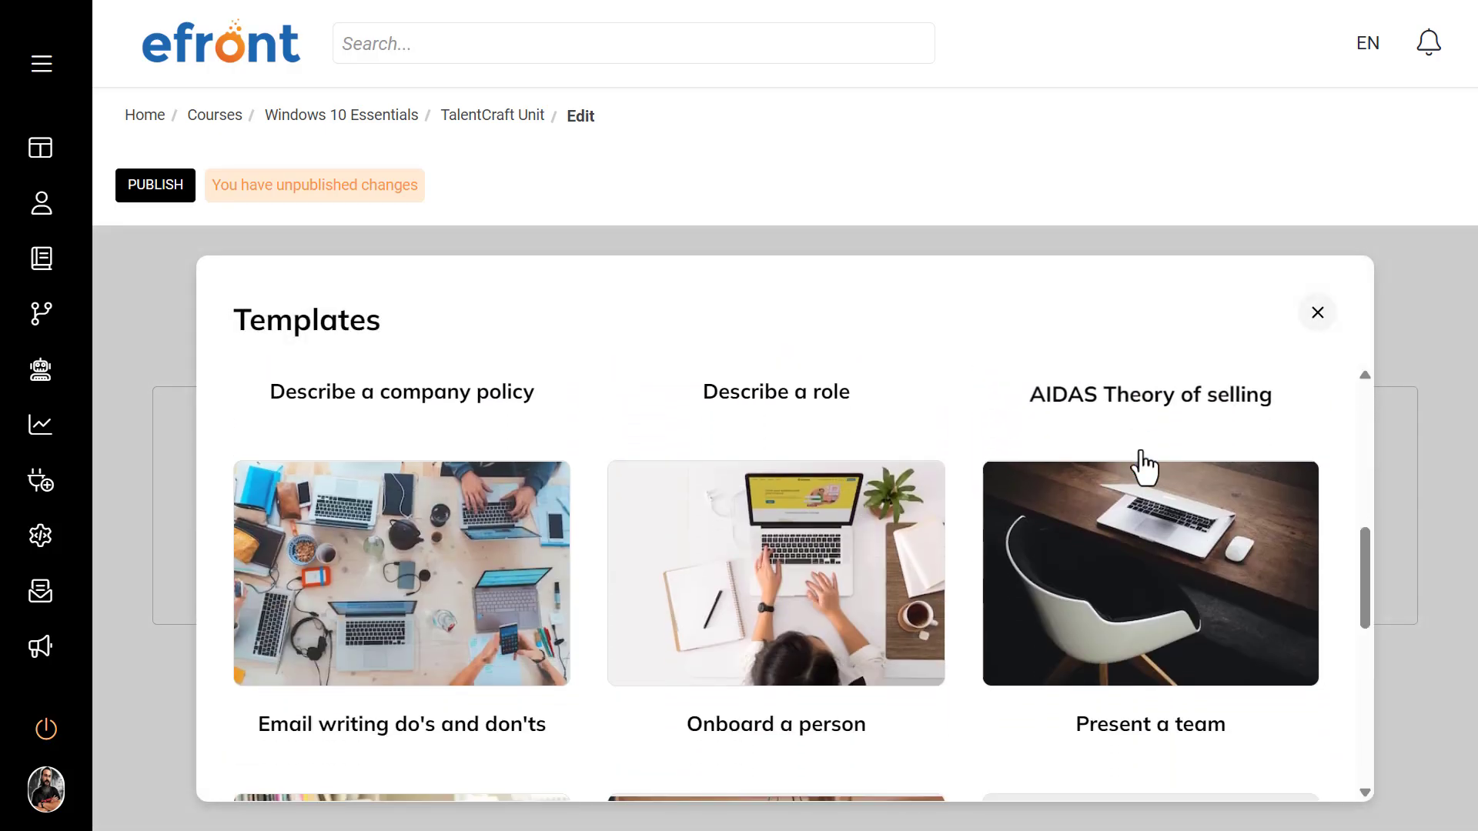
{"action": "scroll", "coordinate": [1144, 466], "scroll_direction": "down", "scroll_amount": 1}
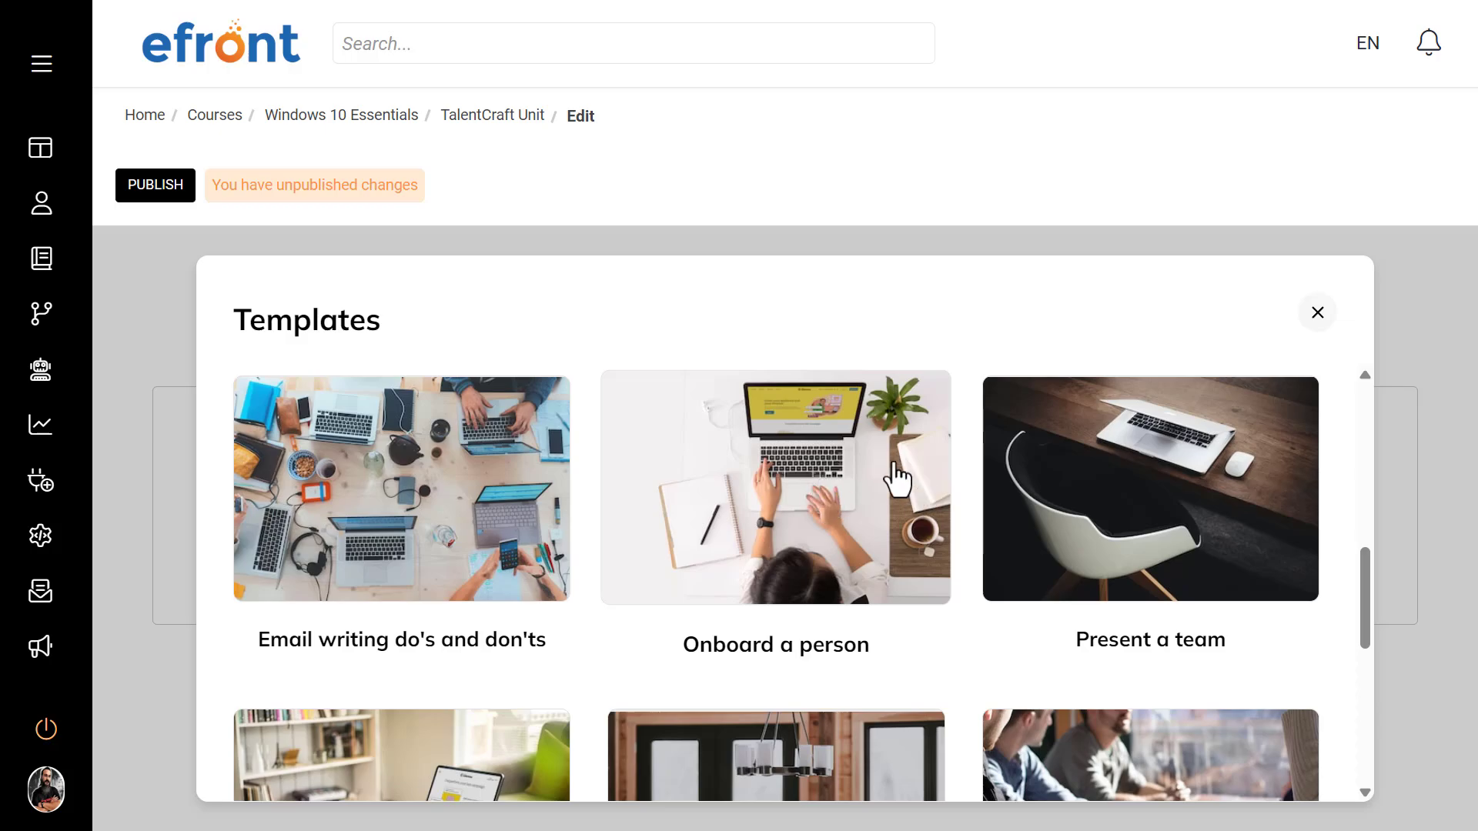
{"action": "left_click", "coordinate": [800, 491]}
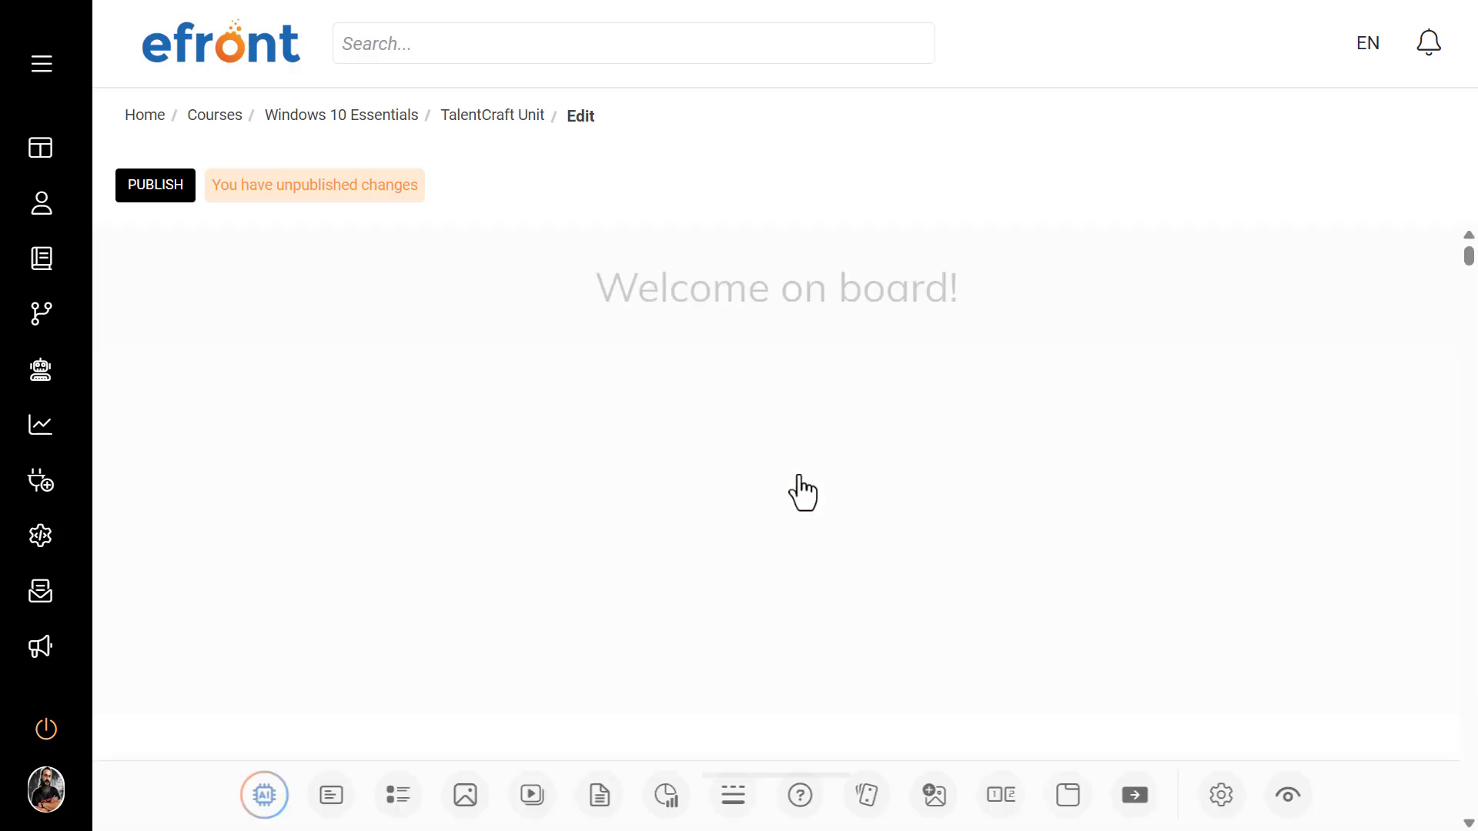
Step: Examine the onboarding template's content blocks, from the welcome banner through the colleague, company history and culture sections
{"action": "scroll", "coordinate": [799, 474], "scroll_direction": "down", "scroll_amount": 10}
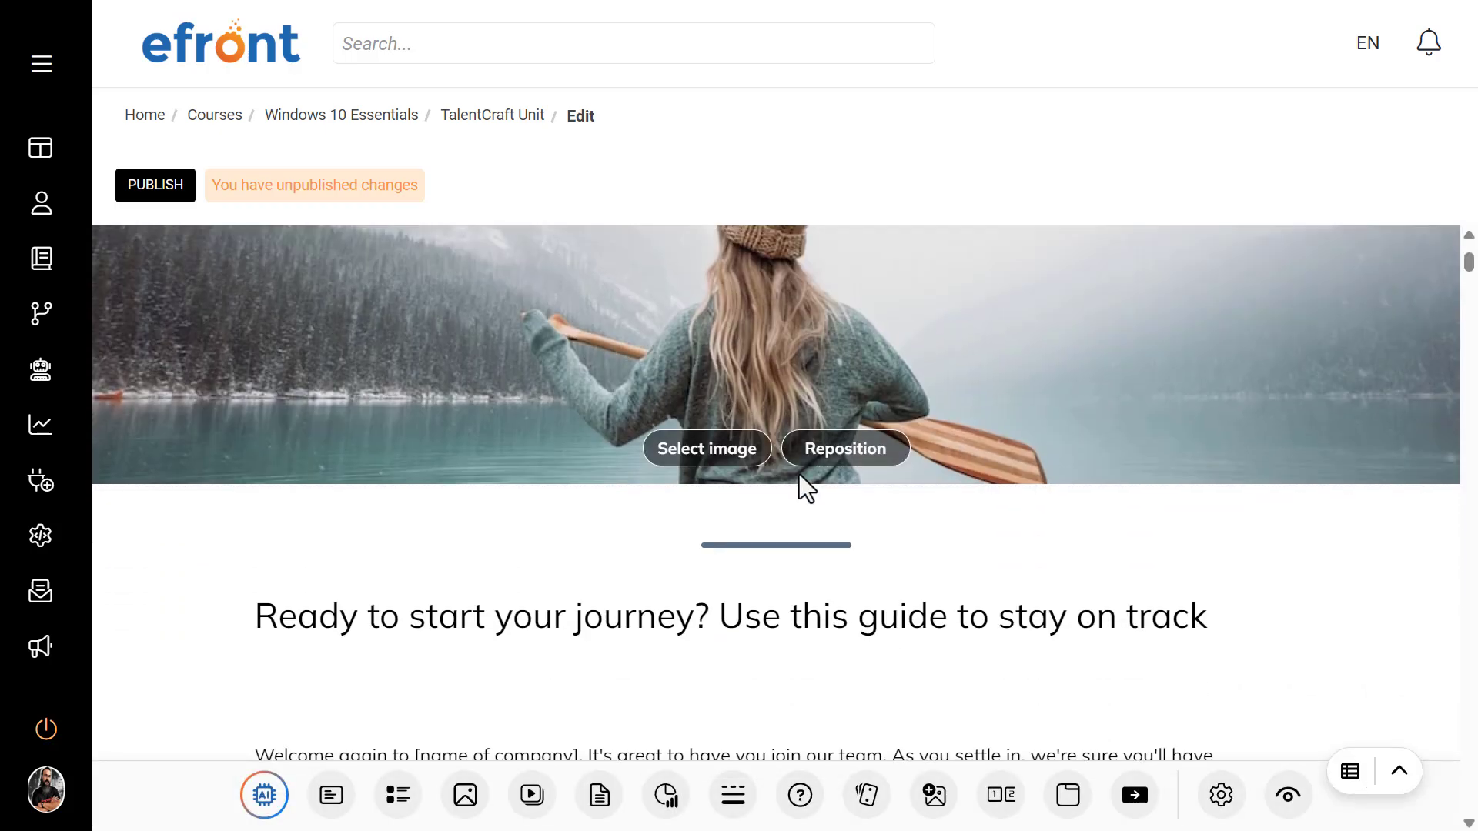
{"action": "scroll", "coordinate": [799, 474], "scroll_direction": "down", "scroll_amount": 11}
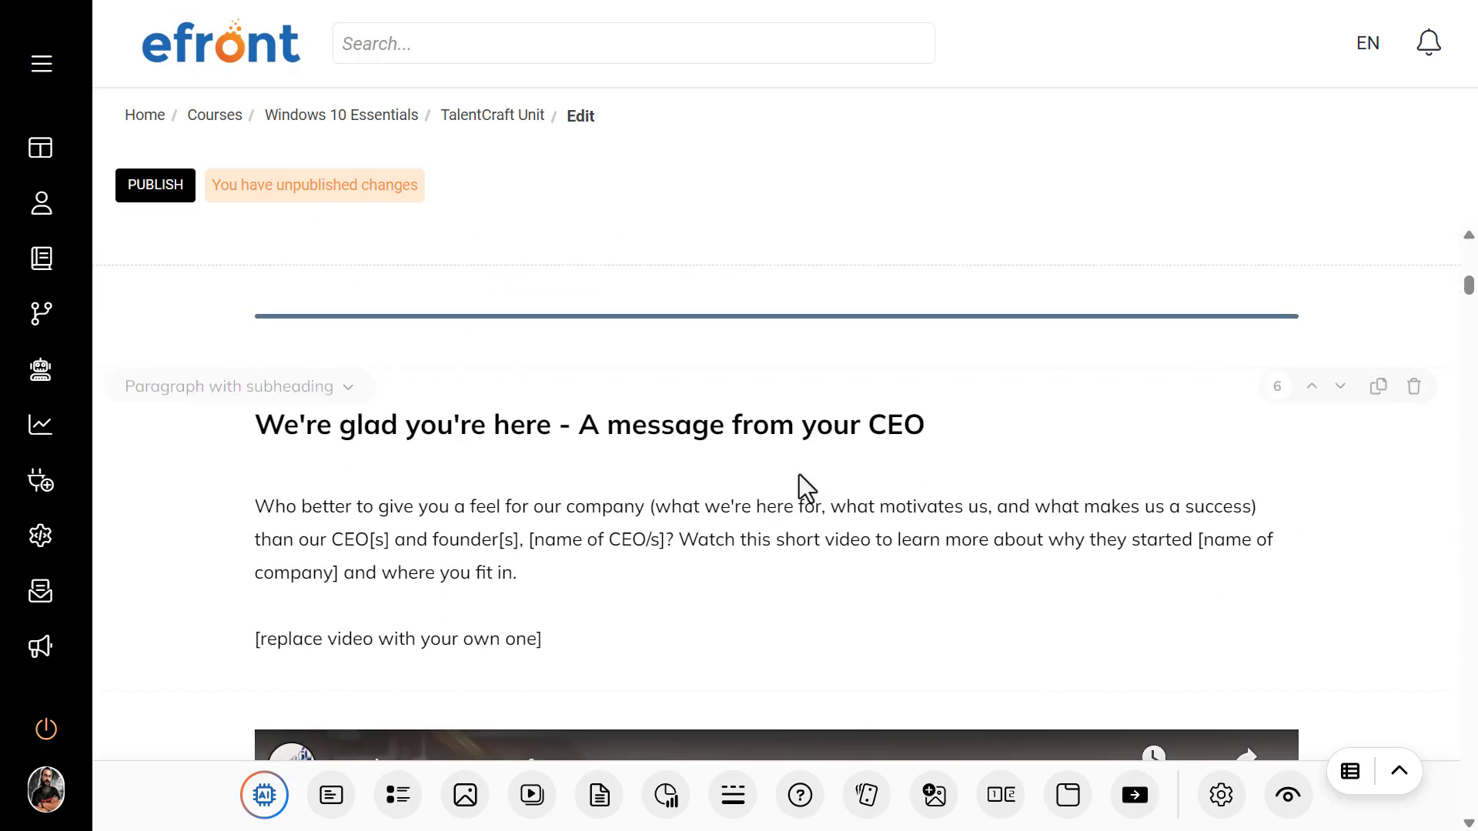
{"action": "scroll", "coordinate": [798, 471], "scroll_direction": "down", "scroll_amount": 13}
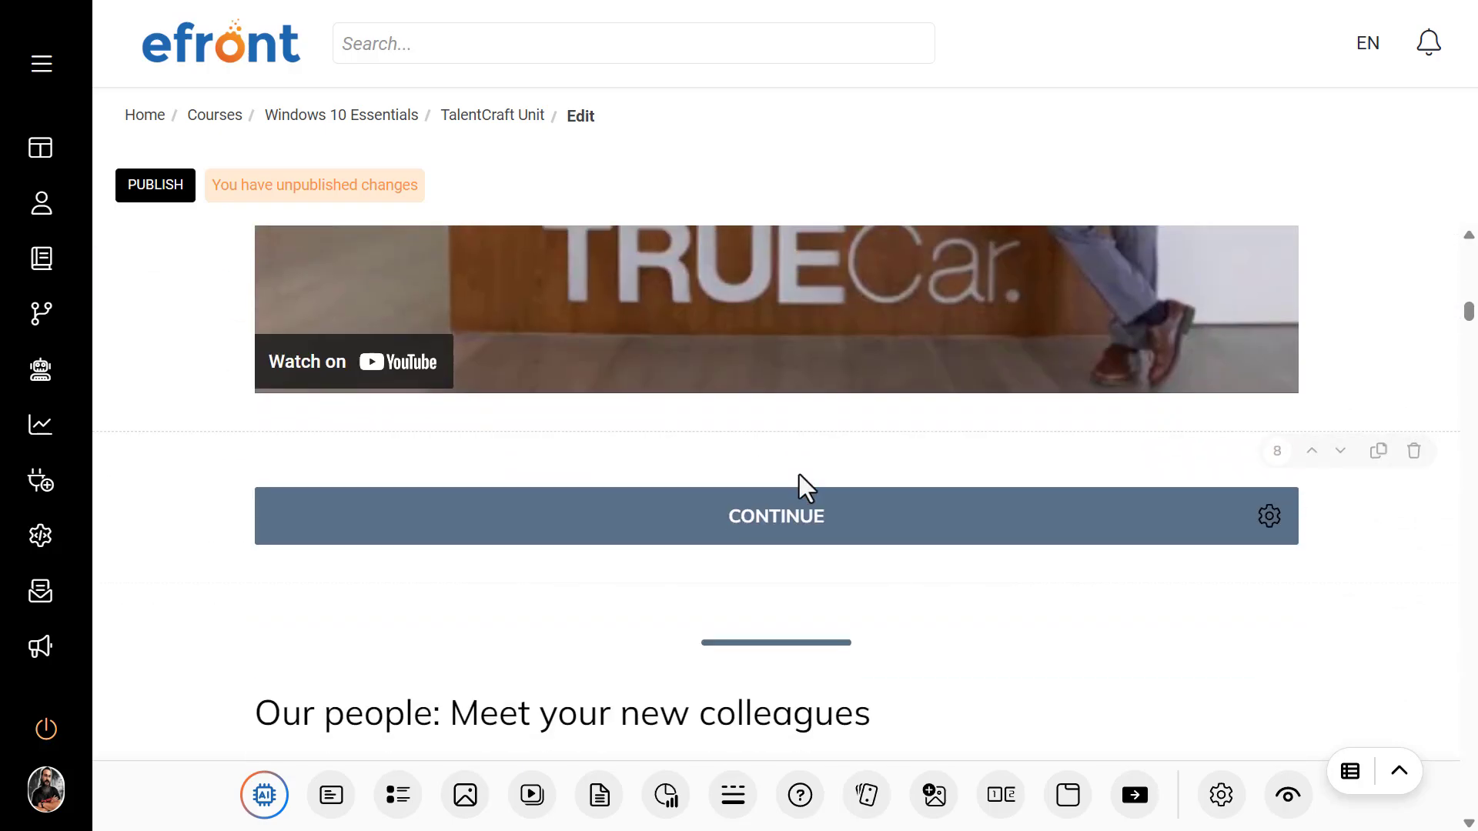
{"action": "scroll", "coordinate": [797, 473], "scroll_direction": "down", "scroll_amount": 13}
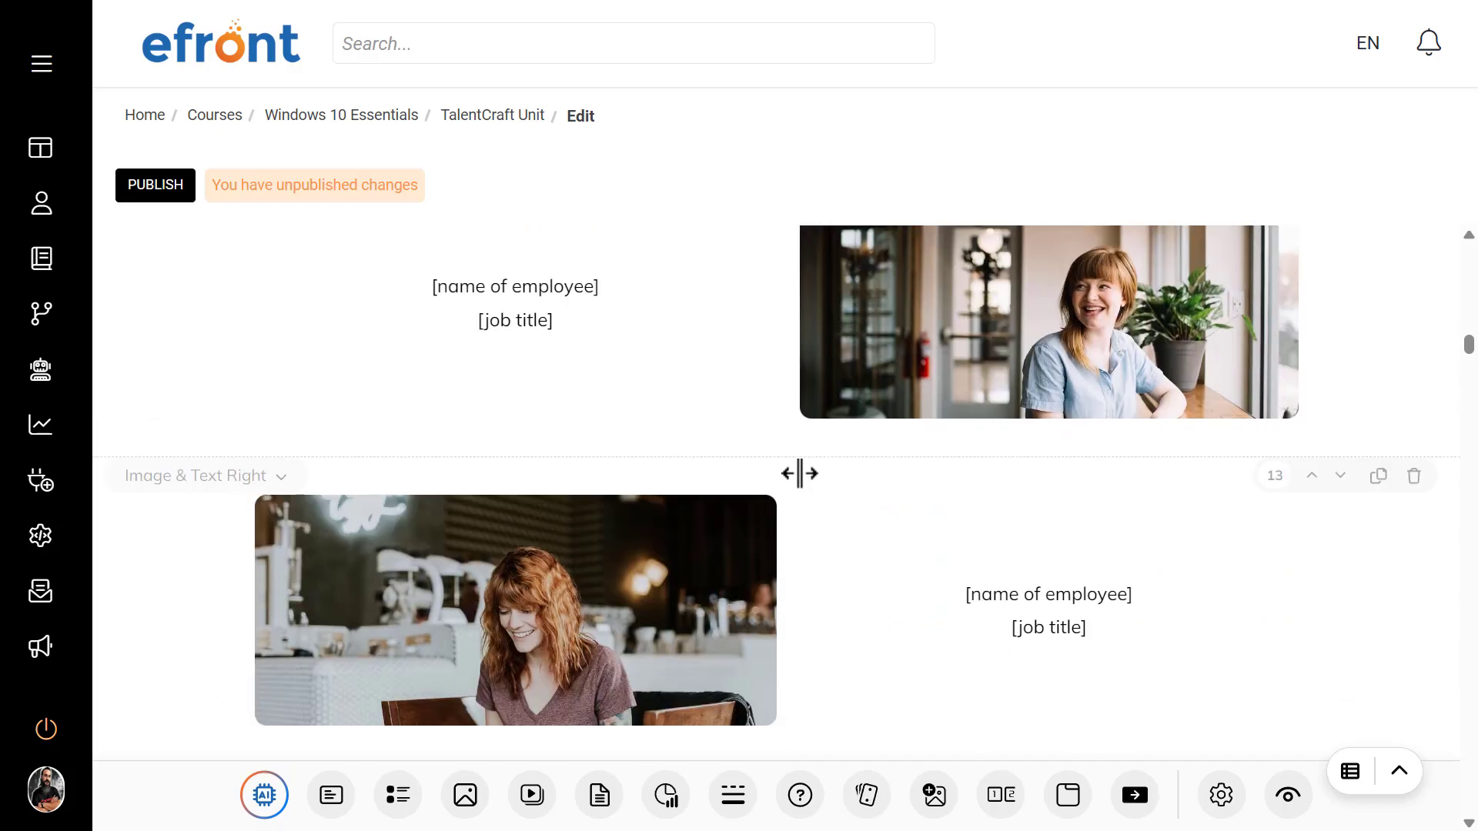
{"action": "scroll", "coordinate": [799, 474], "scroll_direction": "down", "scroll_amount": 13}
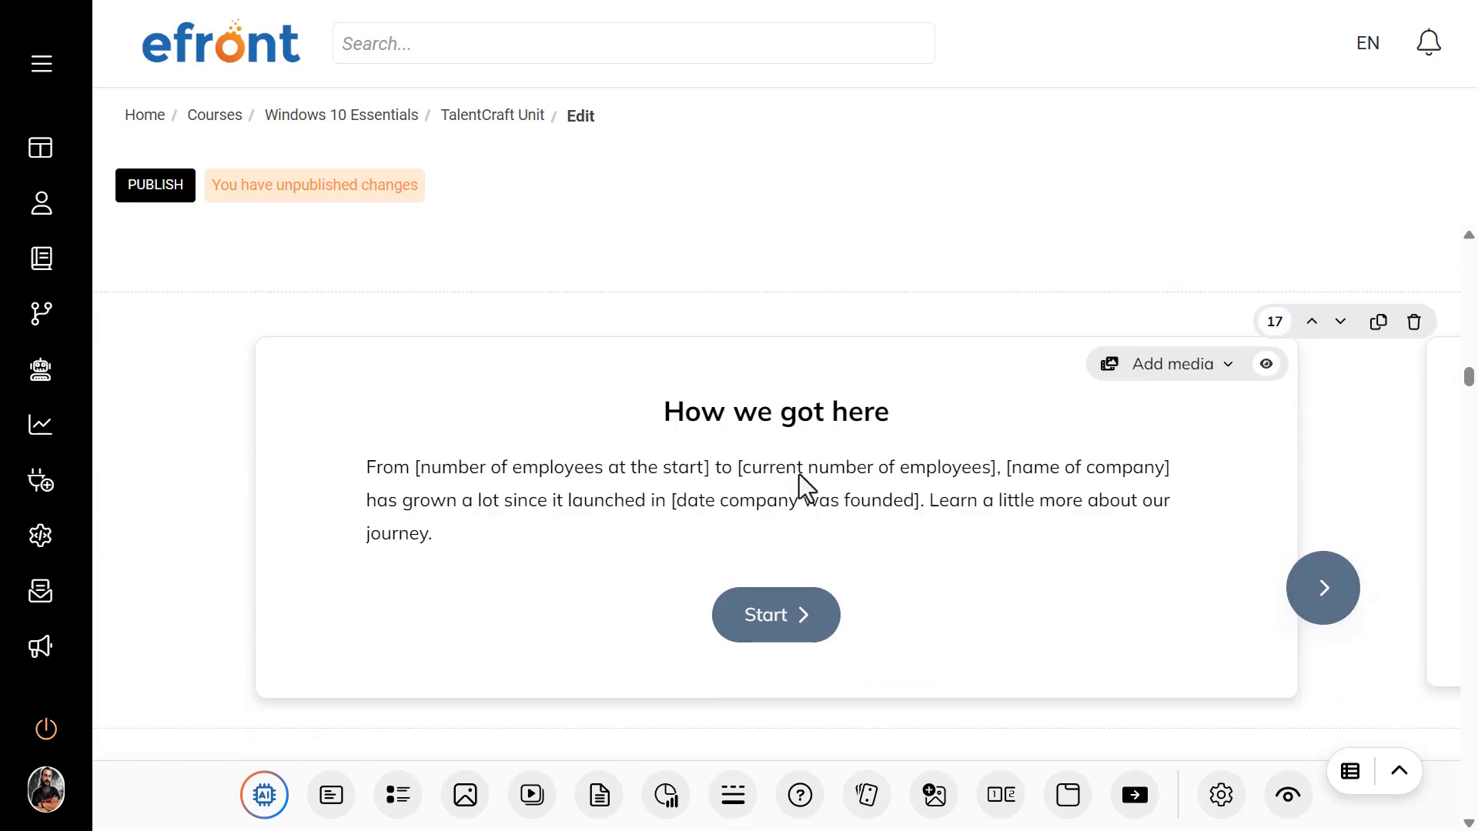
{"action": "scroll", "coordinate": [799, 474], "scroll_direction": "down", "scroll_amount": 6}
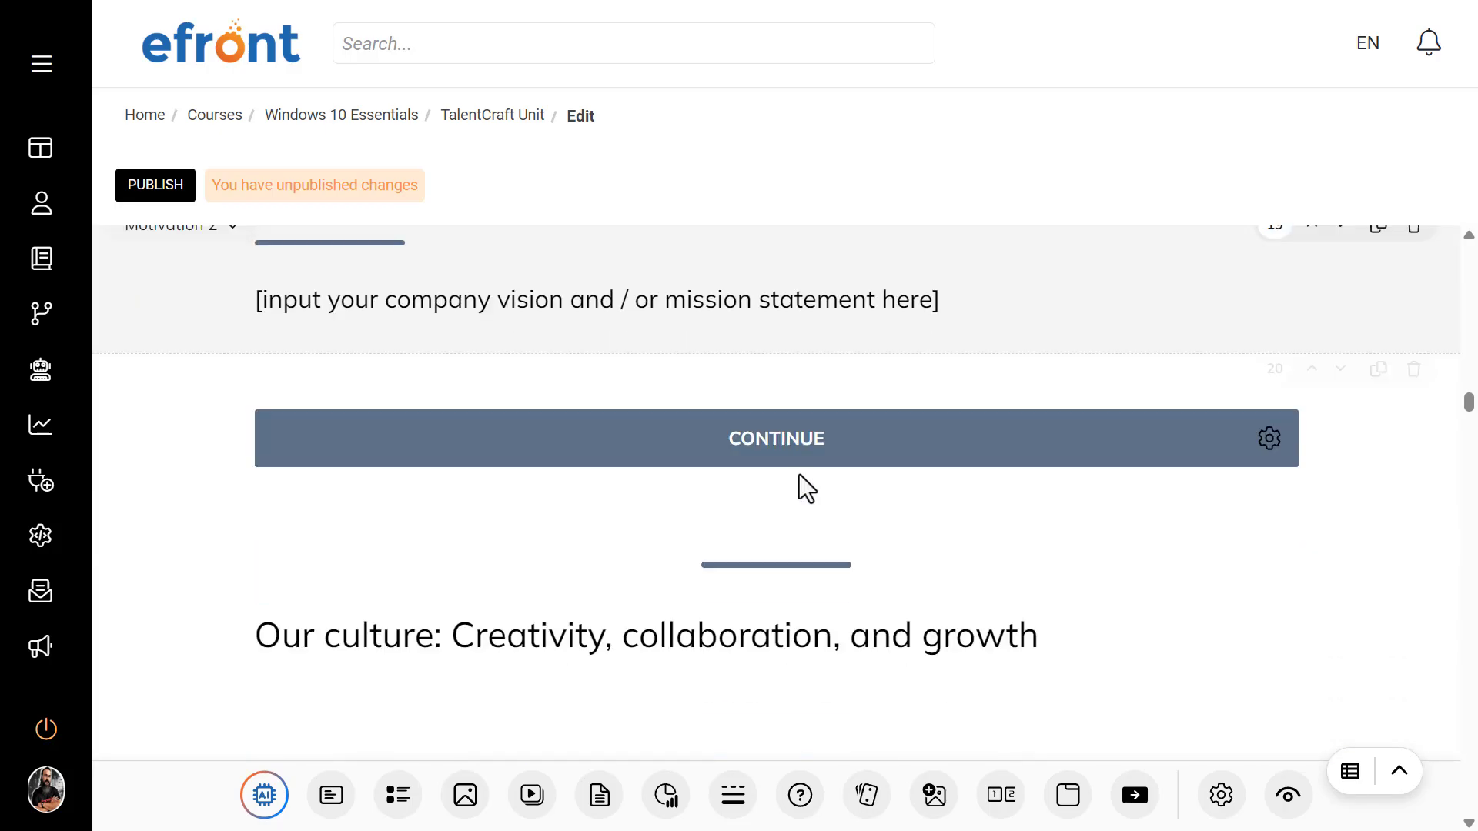
{"action": "scroll", "coordinate": [798, 484], "scroll_direction": "up", "scroll_amount": 8}
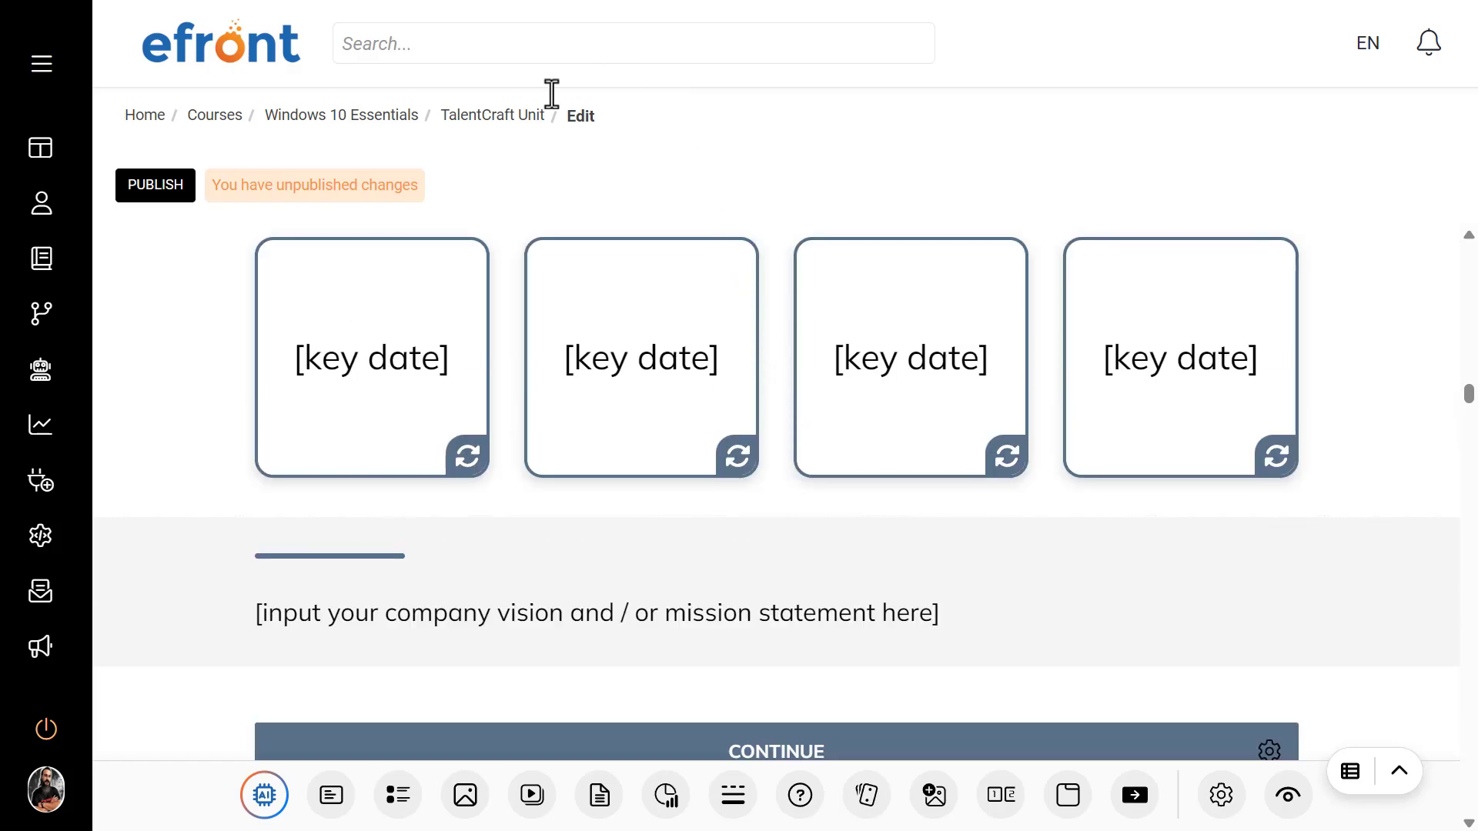
{"action": "left_click", "coordinate": [508, 116]}
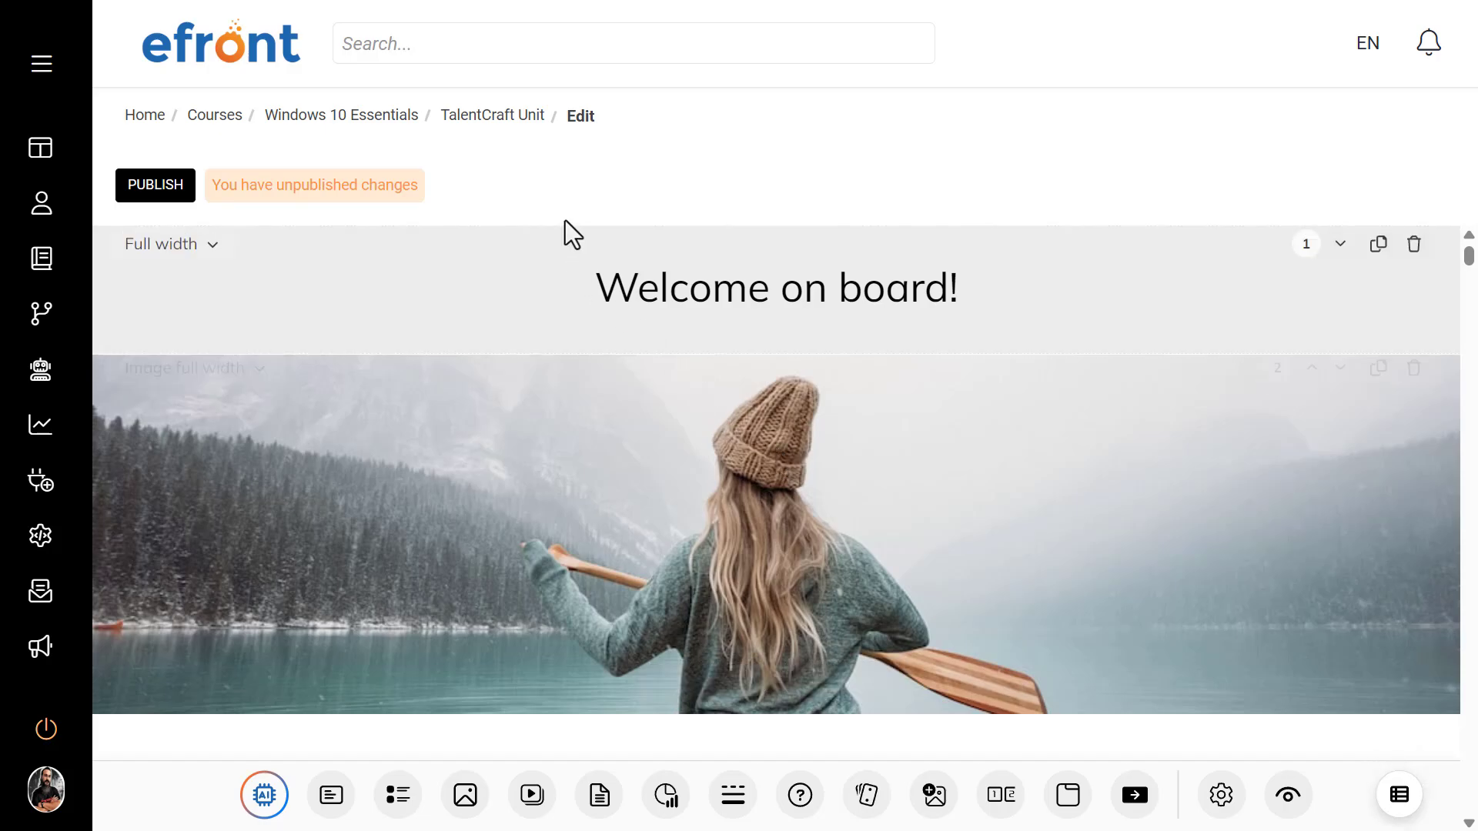
Step: Return to the Windows 10 Essentials course and delete the TalentCraft unit from its content
{"action": "left_click", "coordinate": [404, 115]}
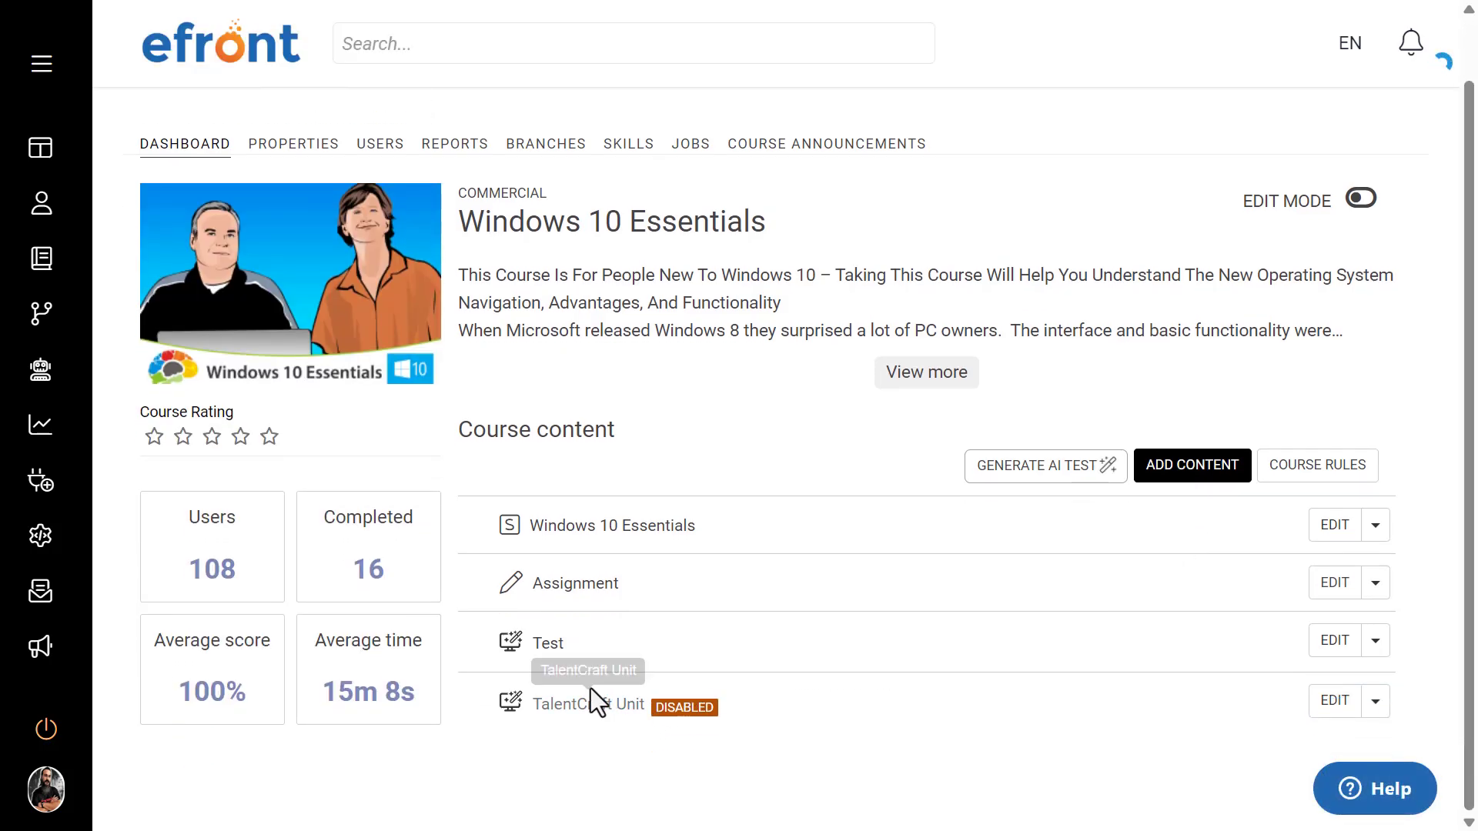
{"action": "left_click", "coordinate": [1376, 701]}
{"action": "left_click", "coordinate": [1281, 760]}
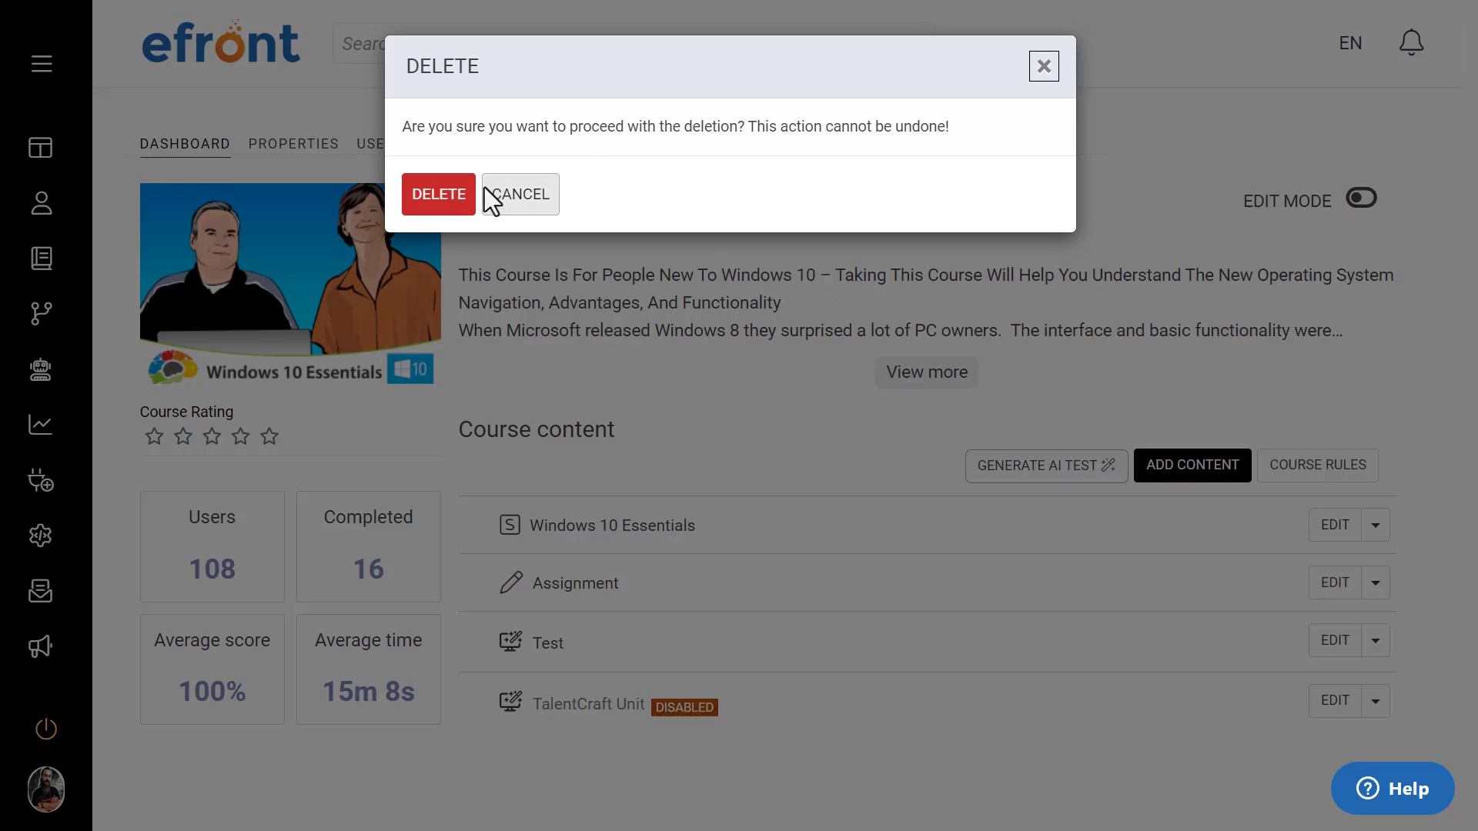
{"action": "left_click", "coordinate": [445, 192]}
Step: Add a TalentCraft unit to the course and generate its page with AI about "The importance of AI in the modern workplace"
{"action": "left_click", "coordinate": [1192, 491]}
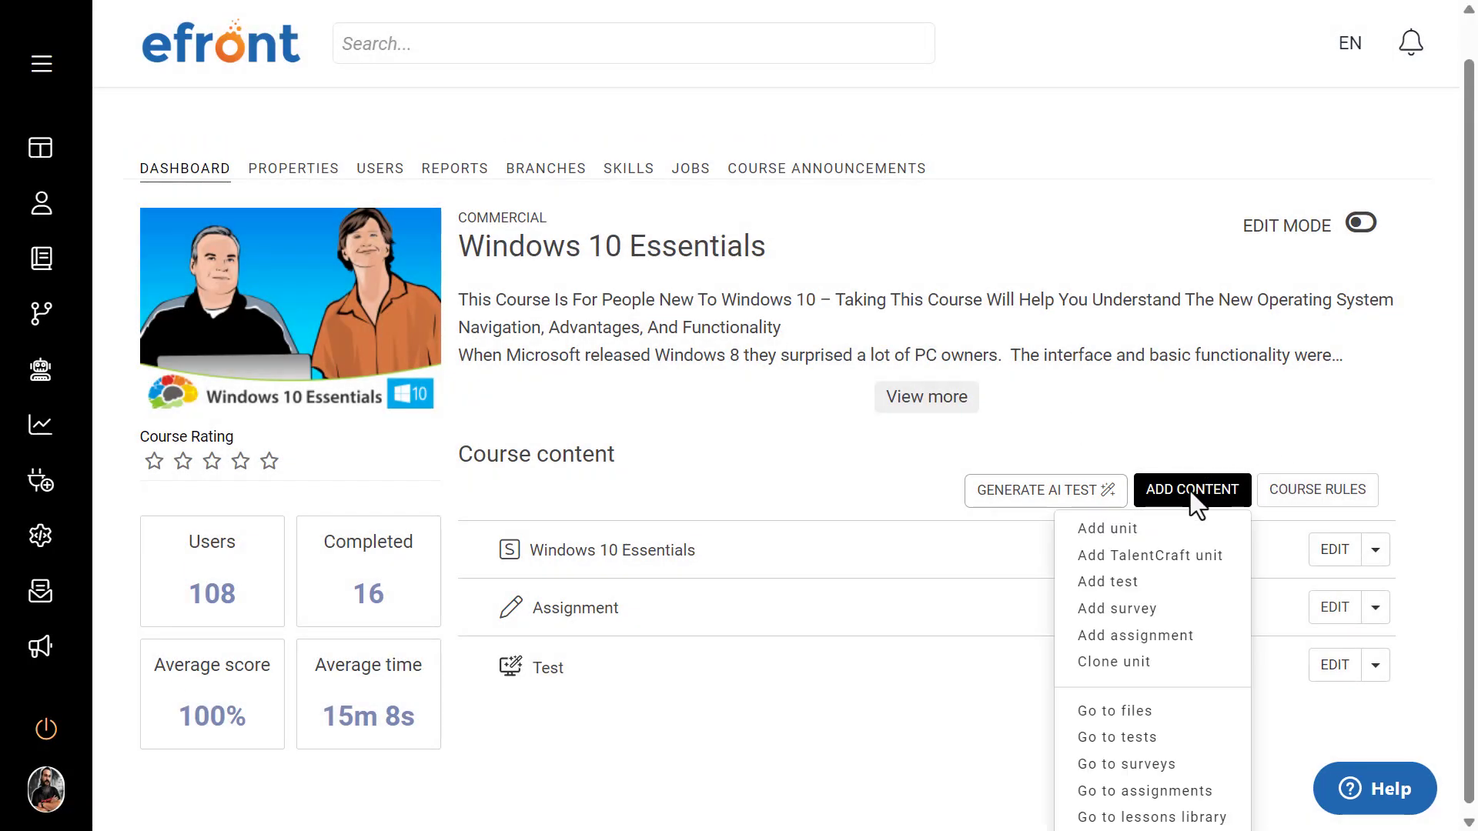
{"action": "left_click", "coordinate": [1145, 551]}
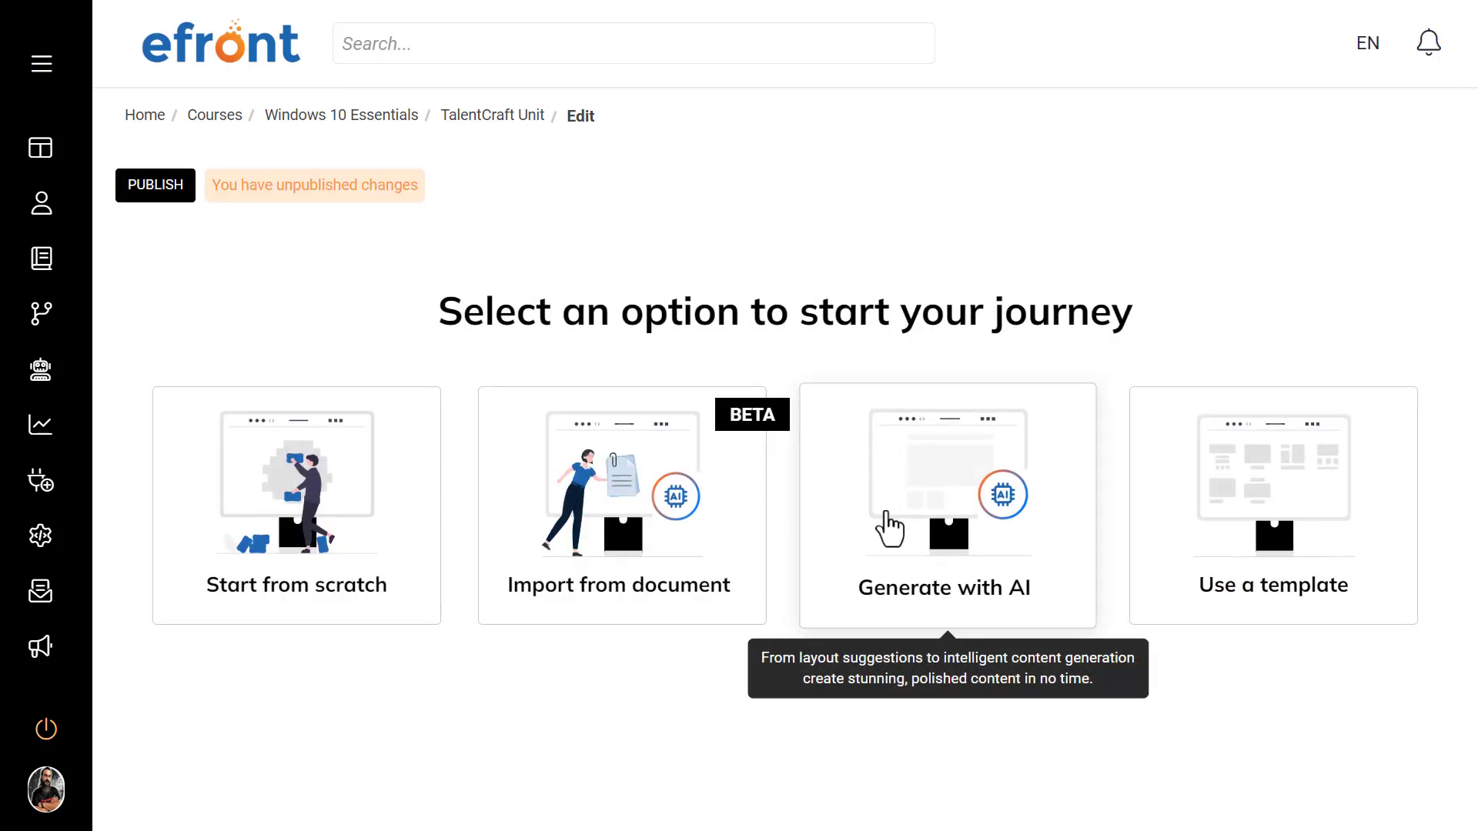
{"action": "left_click", "coordinate": [913, 521]}
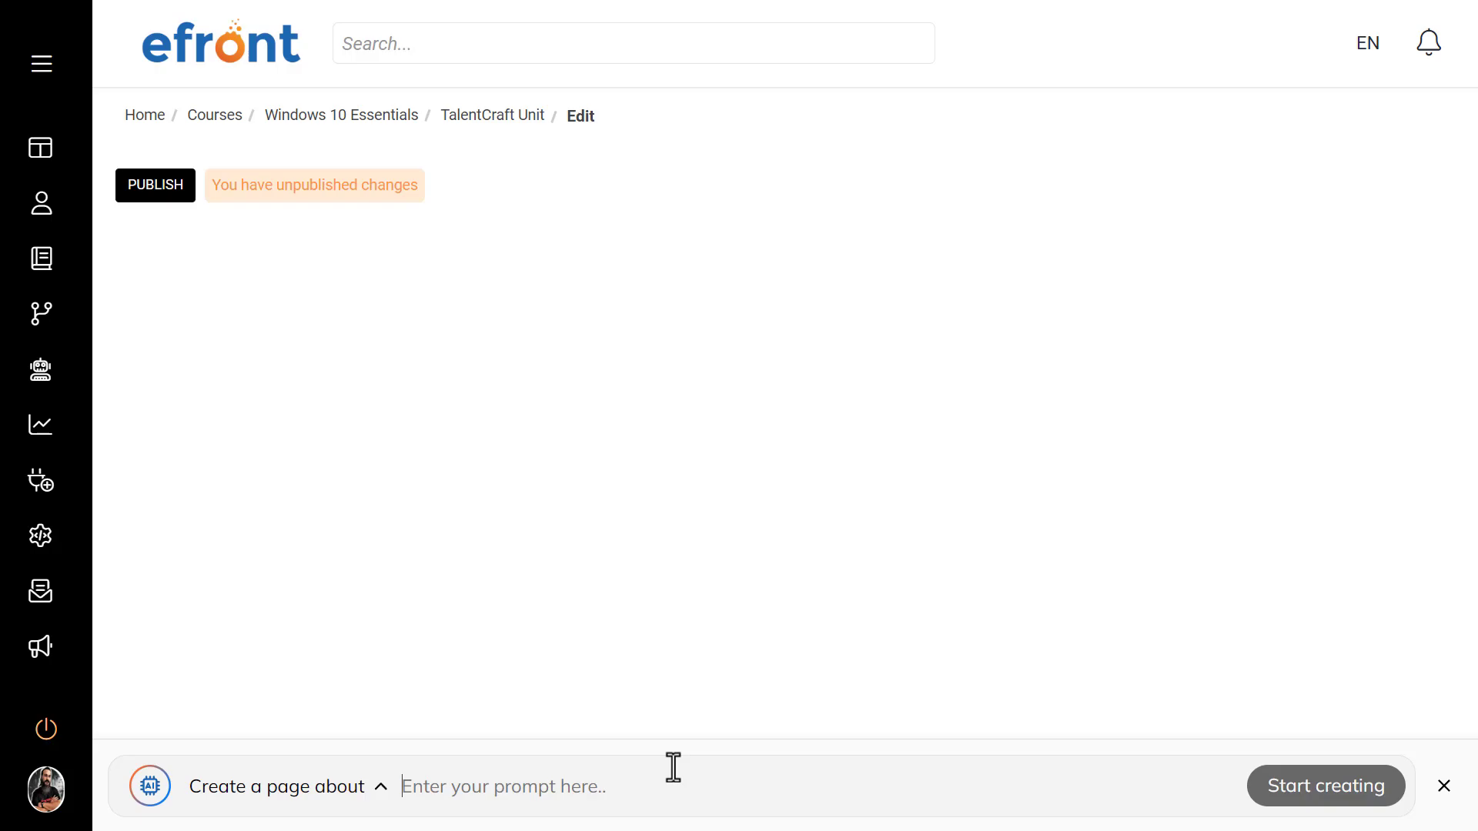
{"action": "type", "text": "T"}
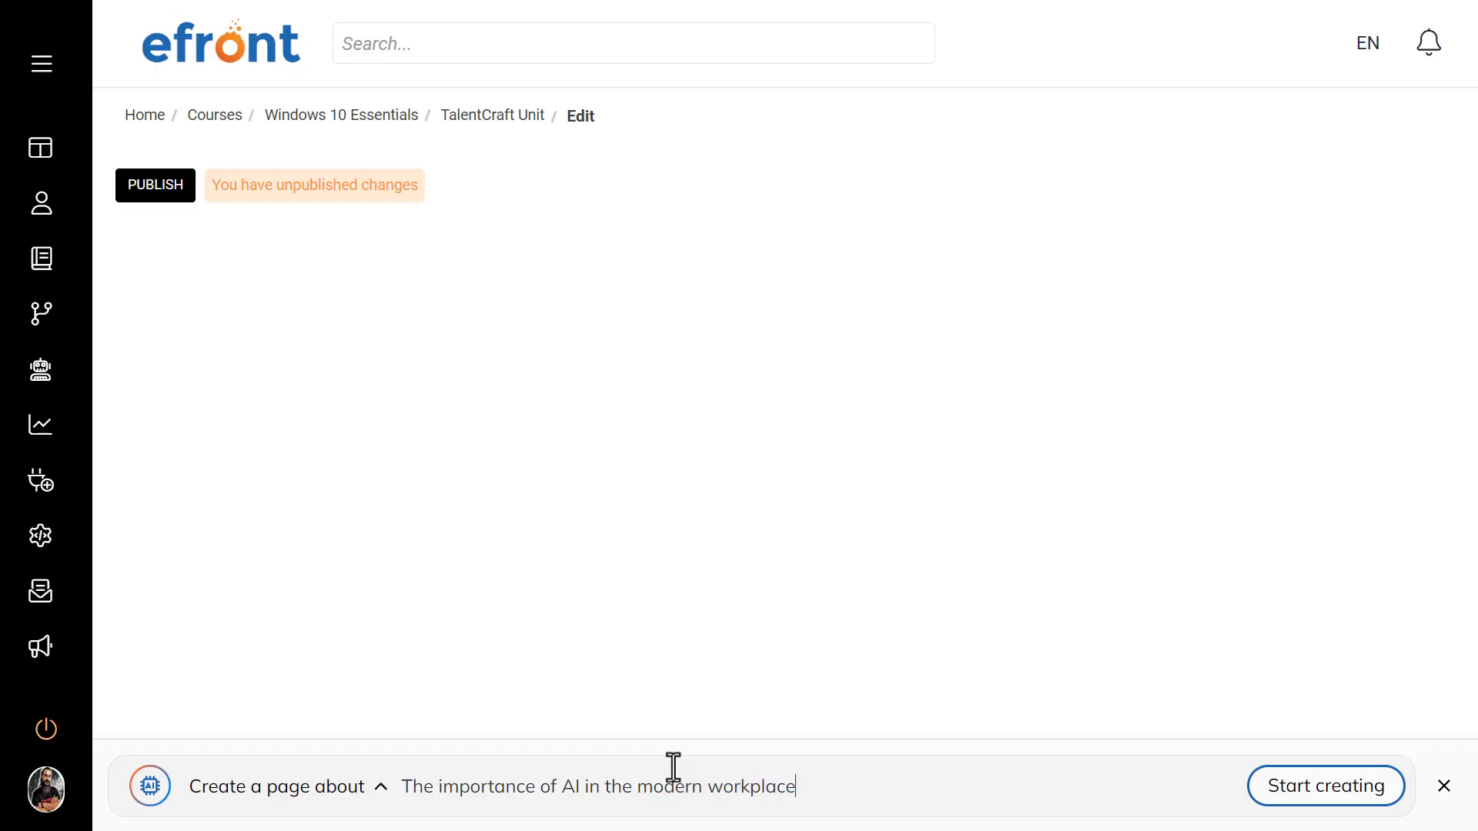
{"action": "left_click", "coordinate": [1293, 789]}
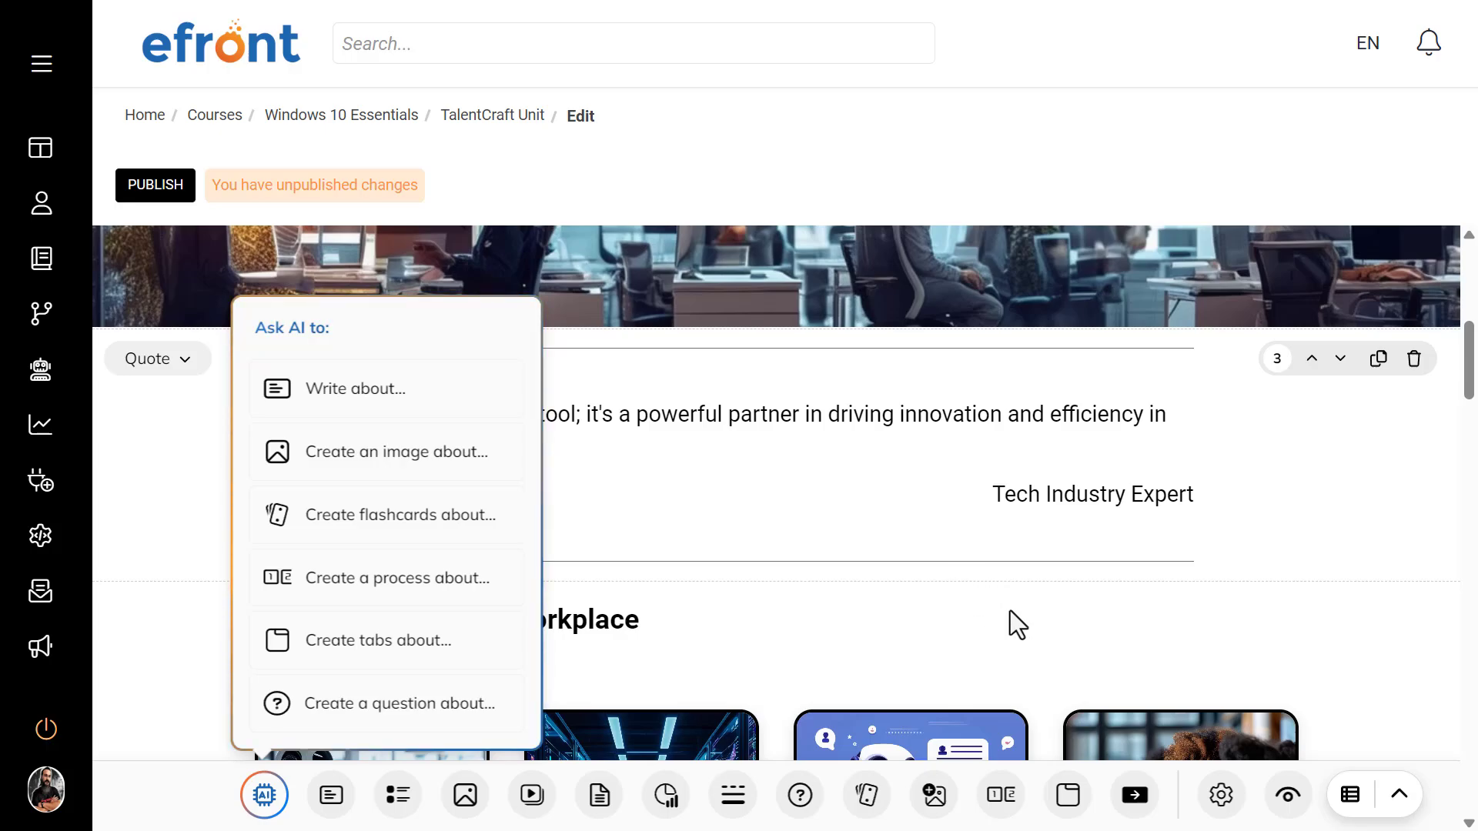
{"action": "left_click", "coordinate": [1315, 504]}
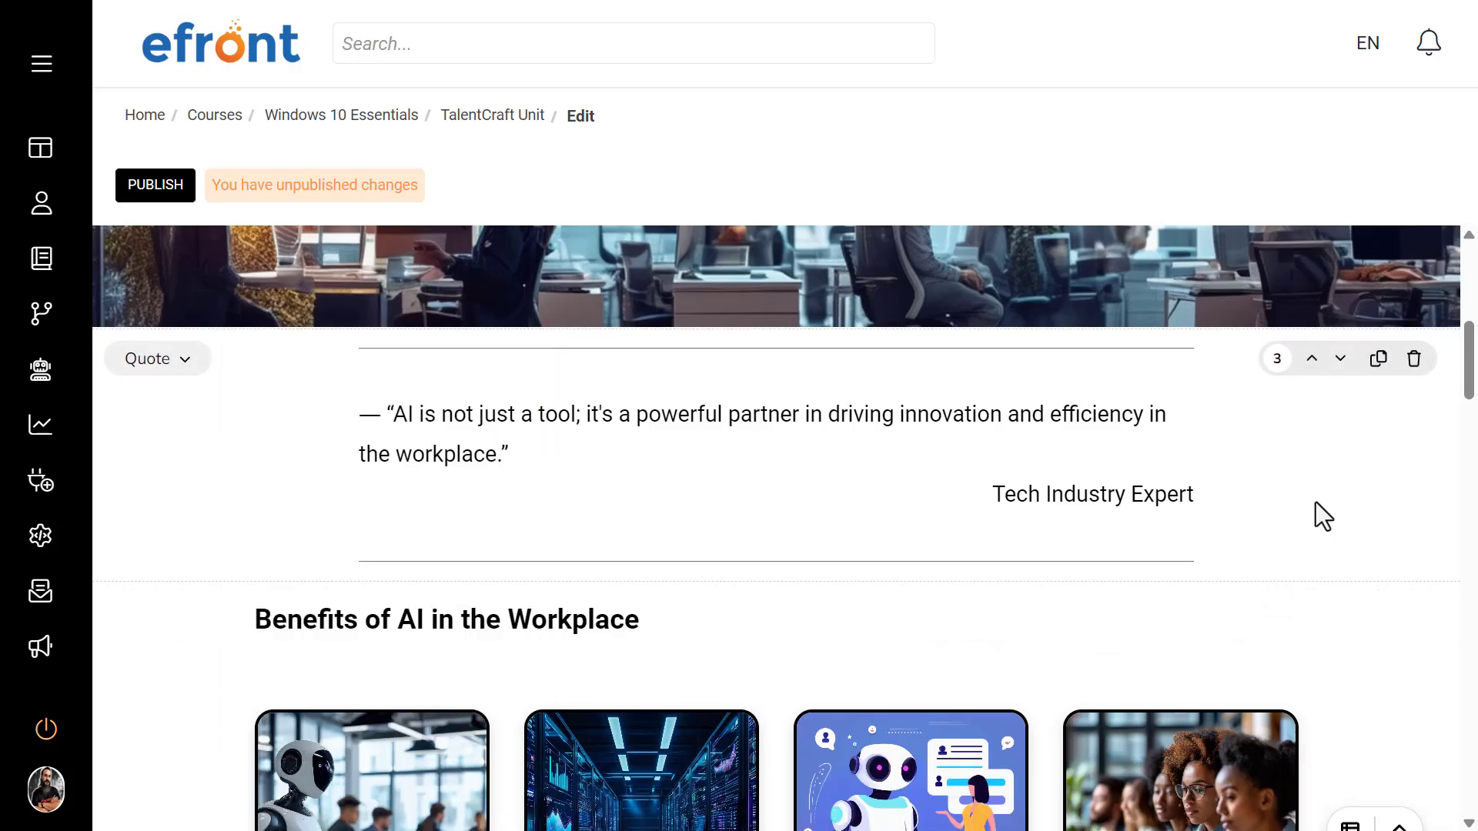
Step: Delete the word "guiding" from the opening paragraph and undo the deletion
{"action": "scroll", "coordinate": [755, 599], "scroll_direction": "up", "scroll_amount": 10}
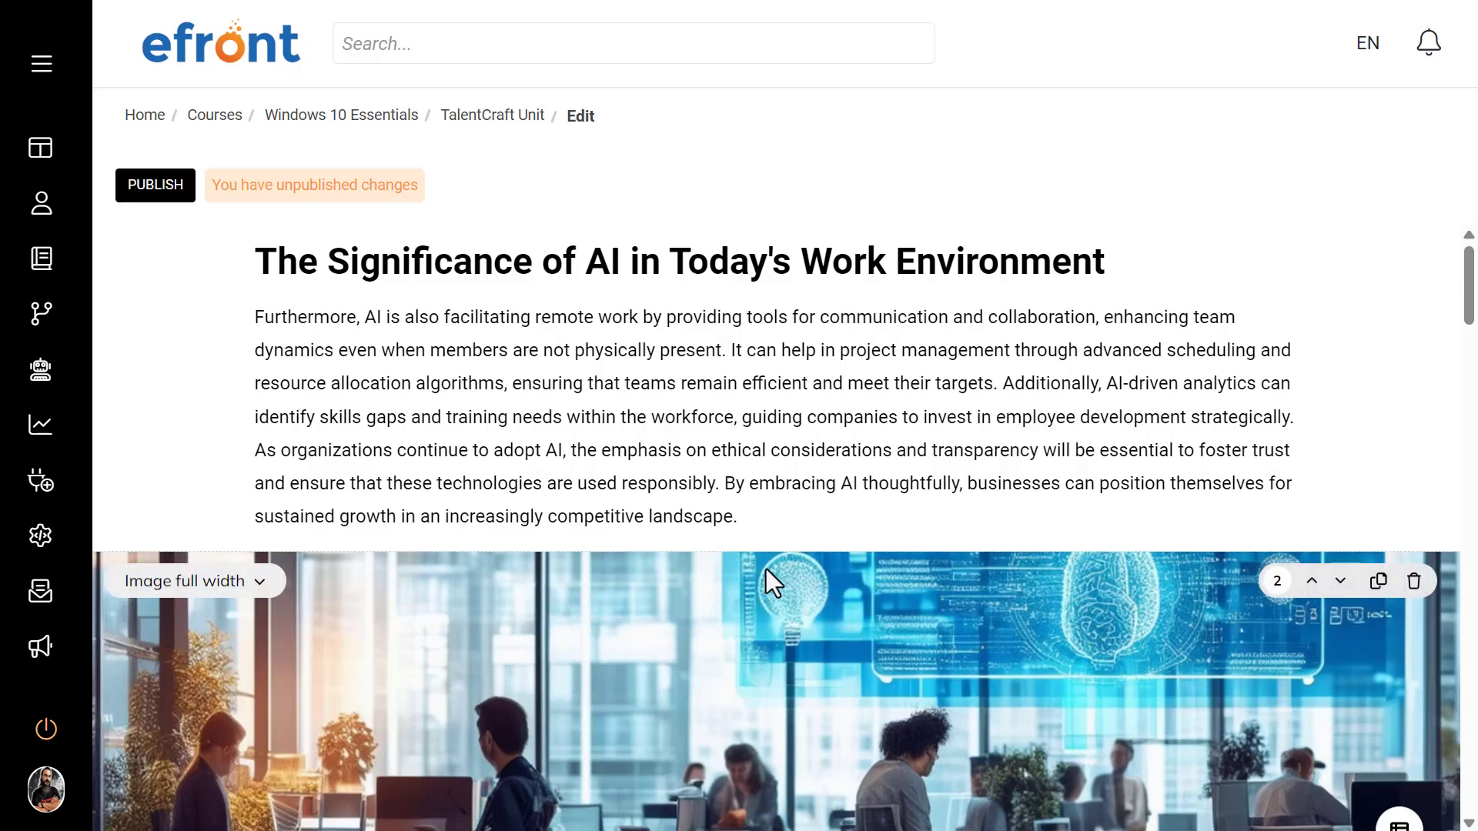
{"action": "triple_click", "coordinate": [711, 354]}
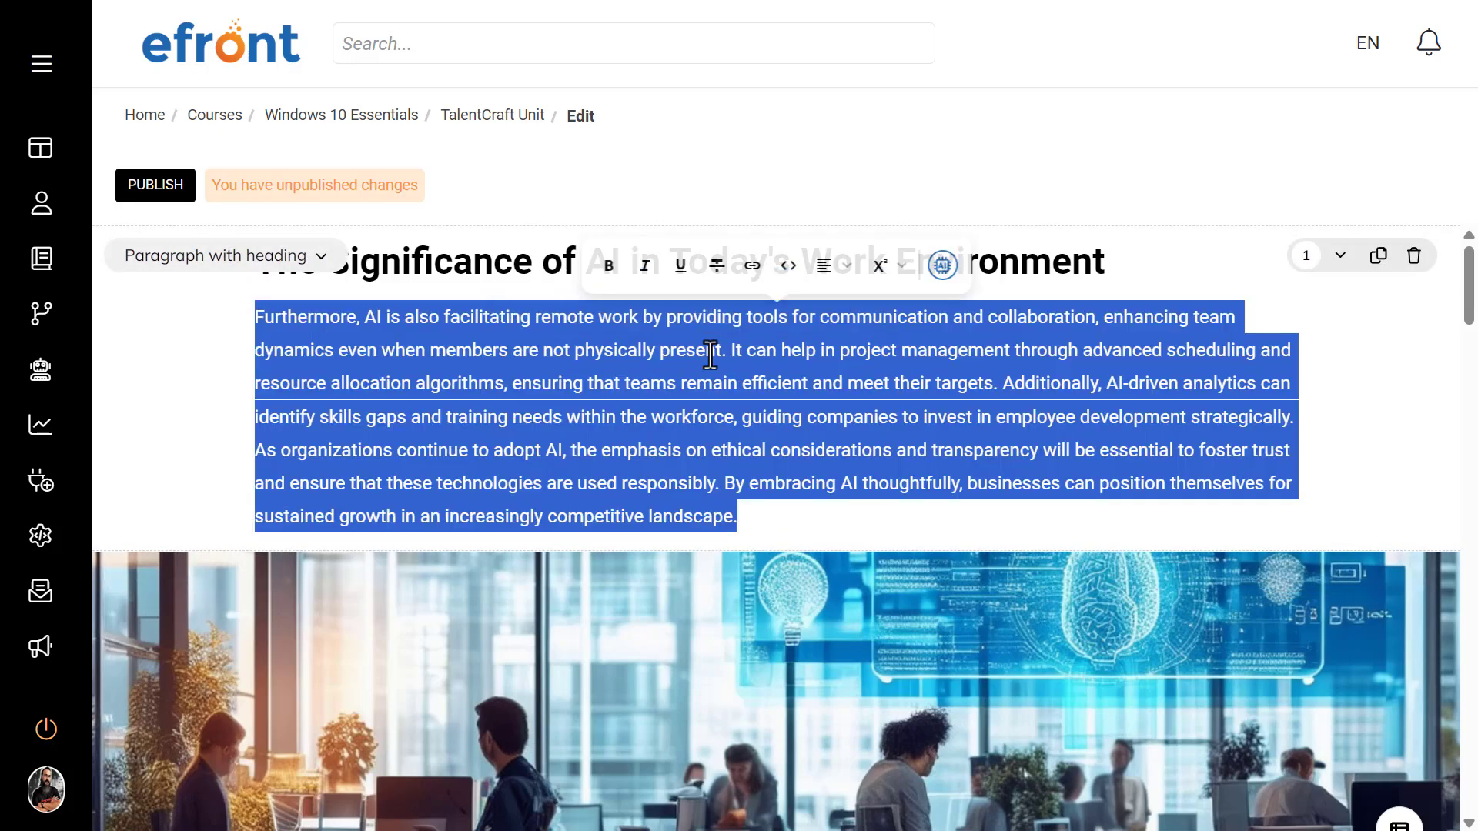
{"action": "left_click", "coordinate": [682, 394]}
{"action": "double_click", "coordinate": [683, 394]}
{"action": "left_click", "coordinate": [684, 394]}
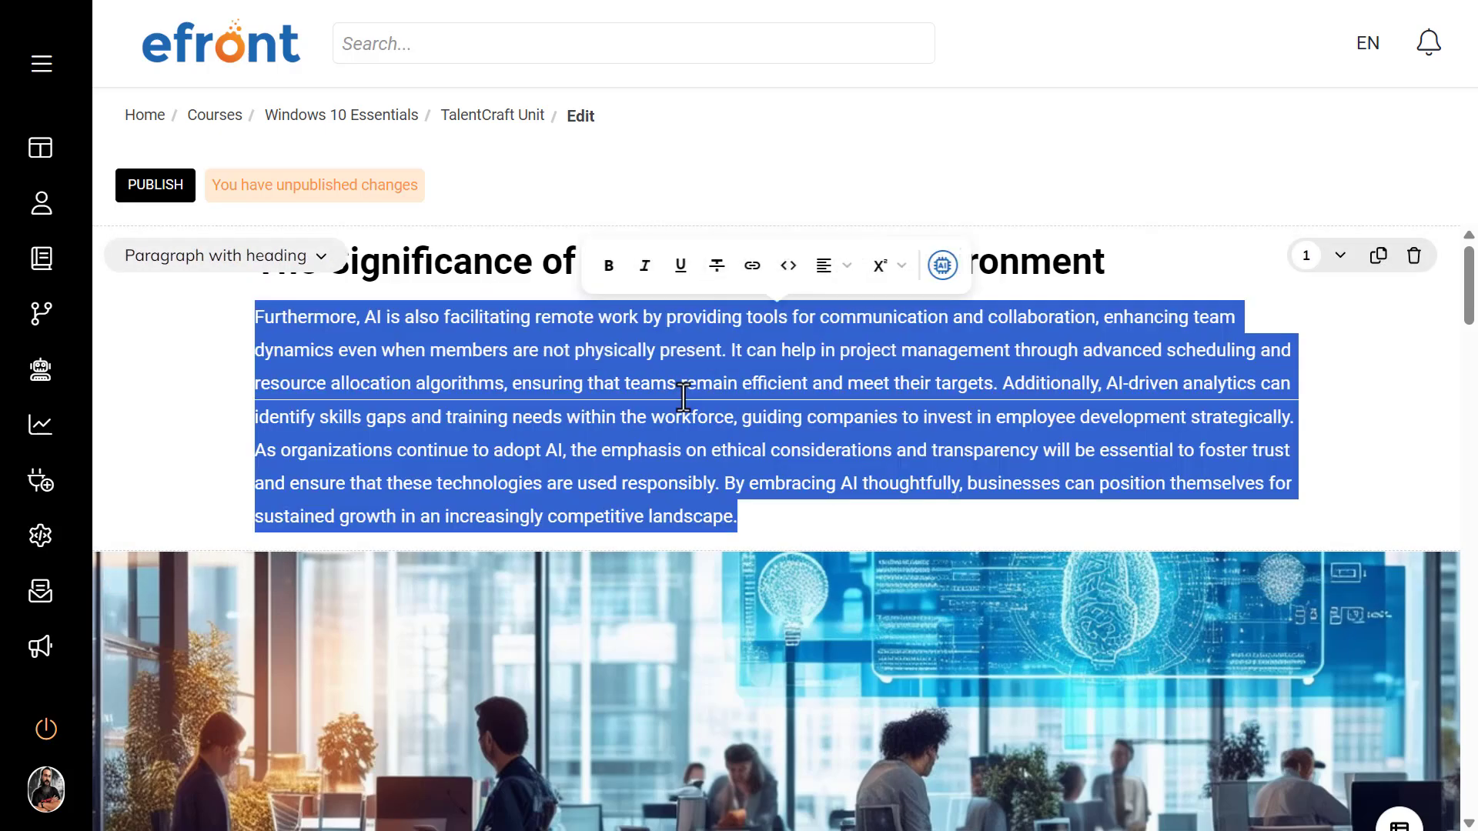
{"action": "left_click", "coordinate": [825, 482]}
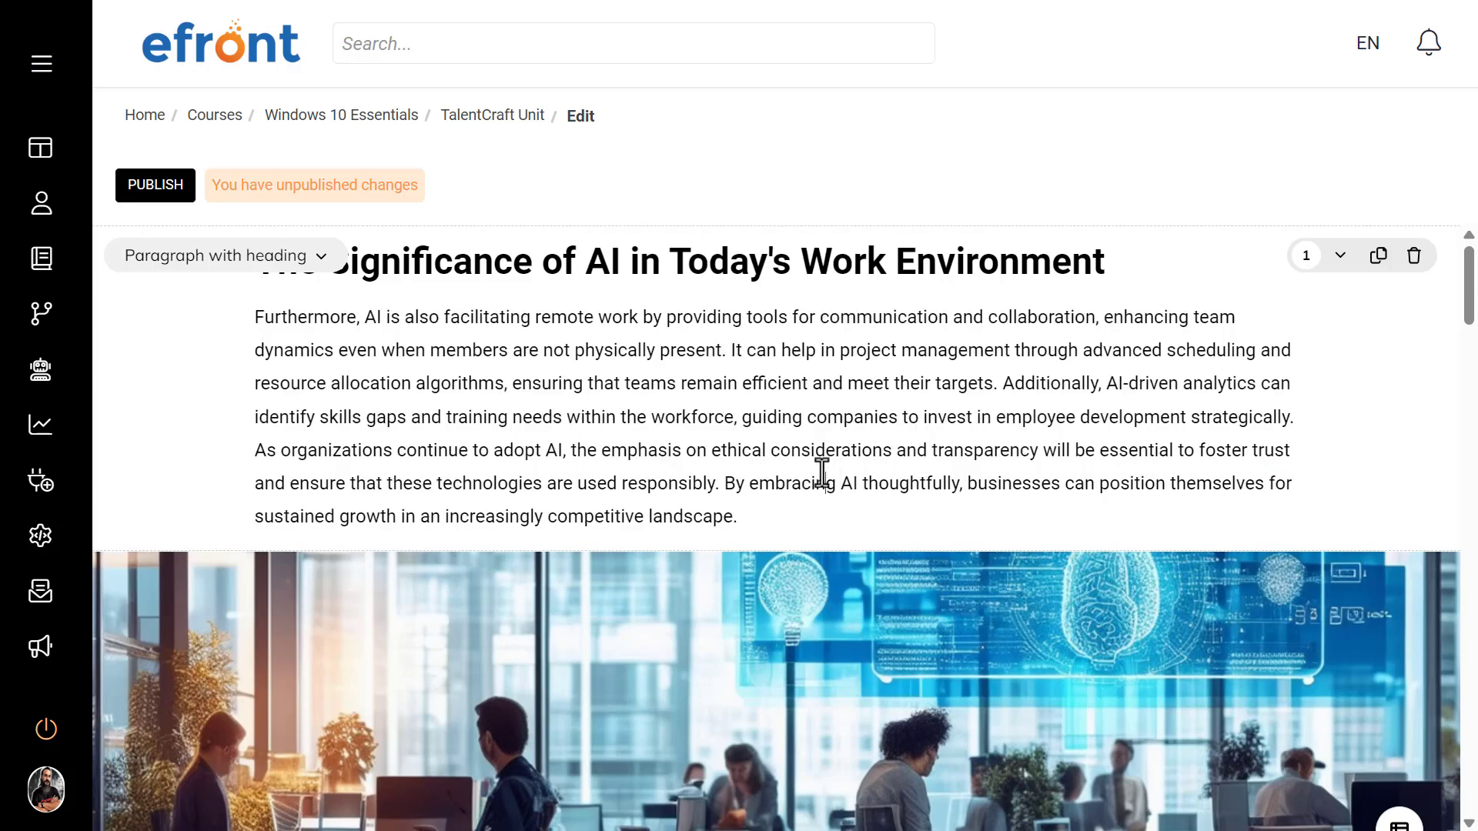
{"action": "double_click", "coordinate": [772, 422]}
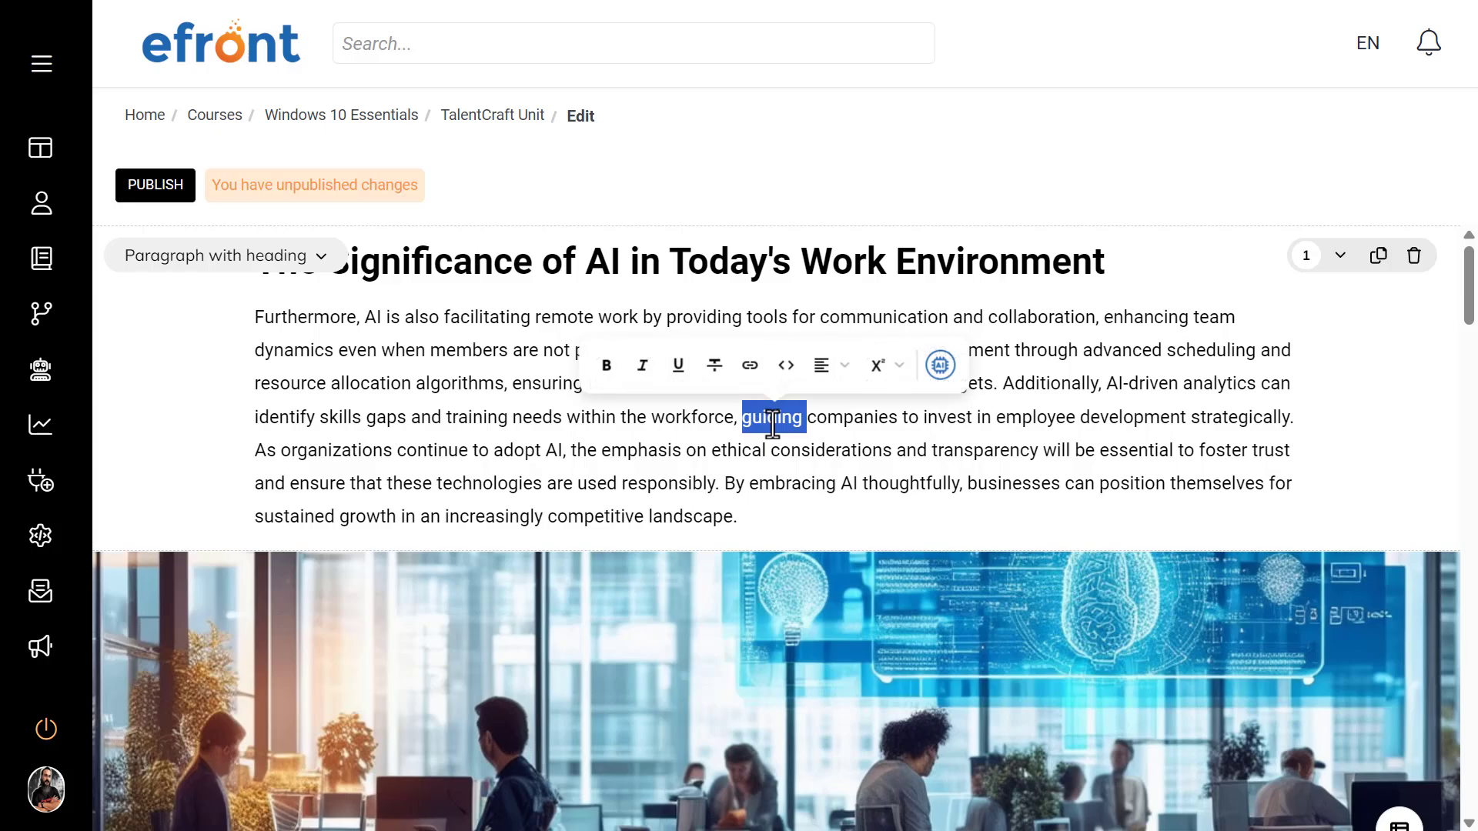
{"action": "key", "text": "BackSpace"}
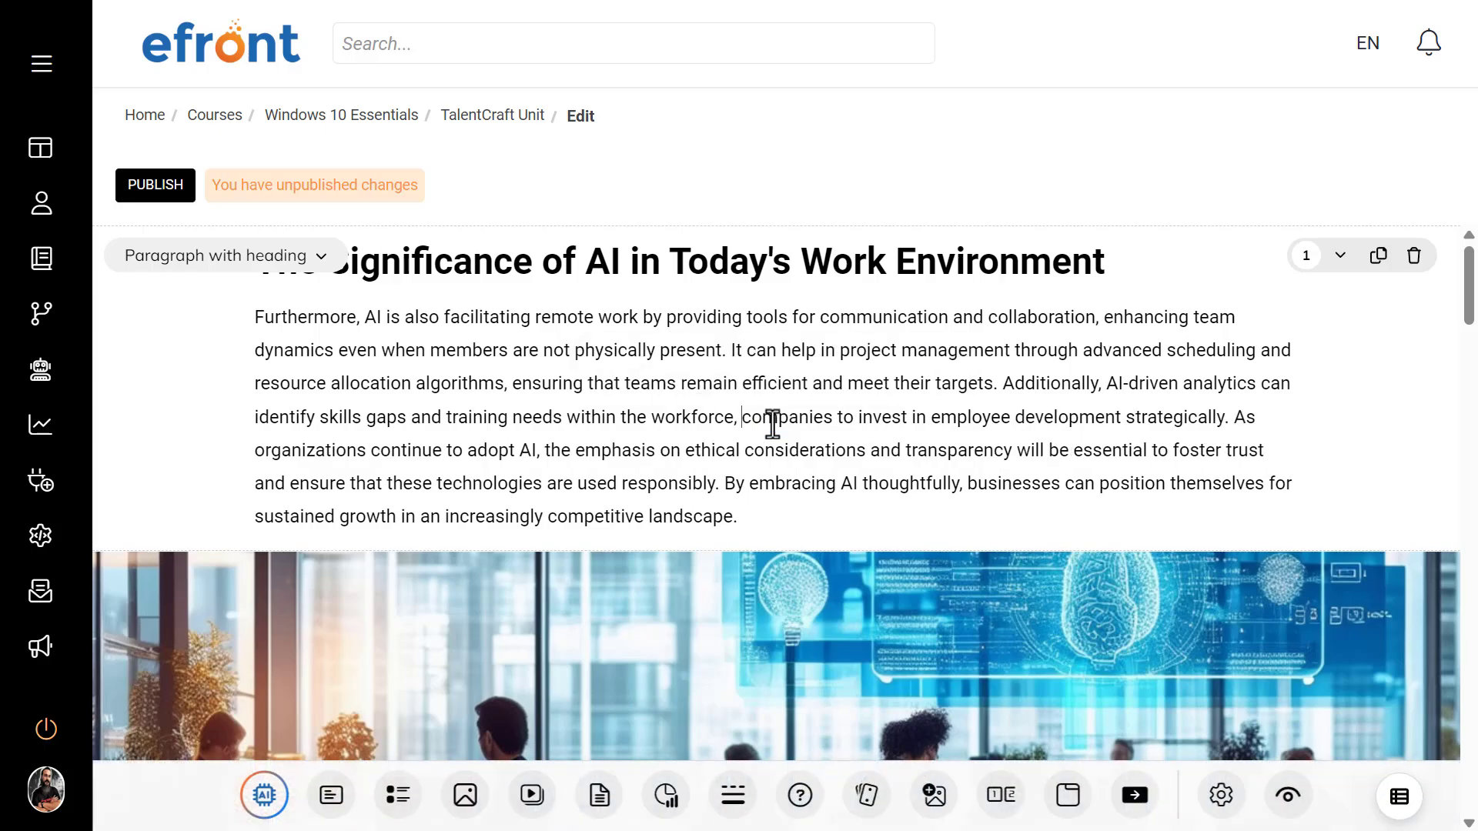
{"action": "key", "text": "ctrl+z"}
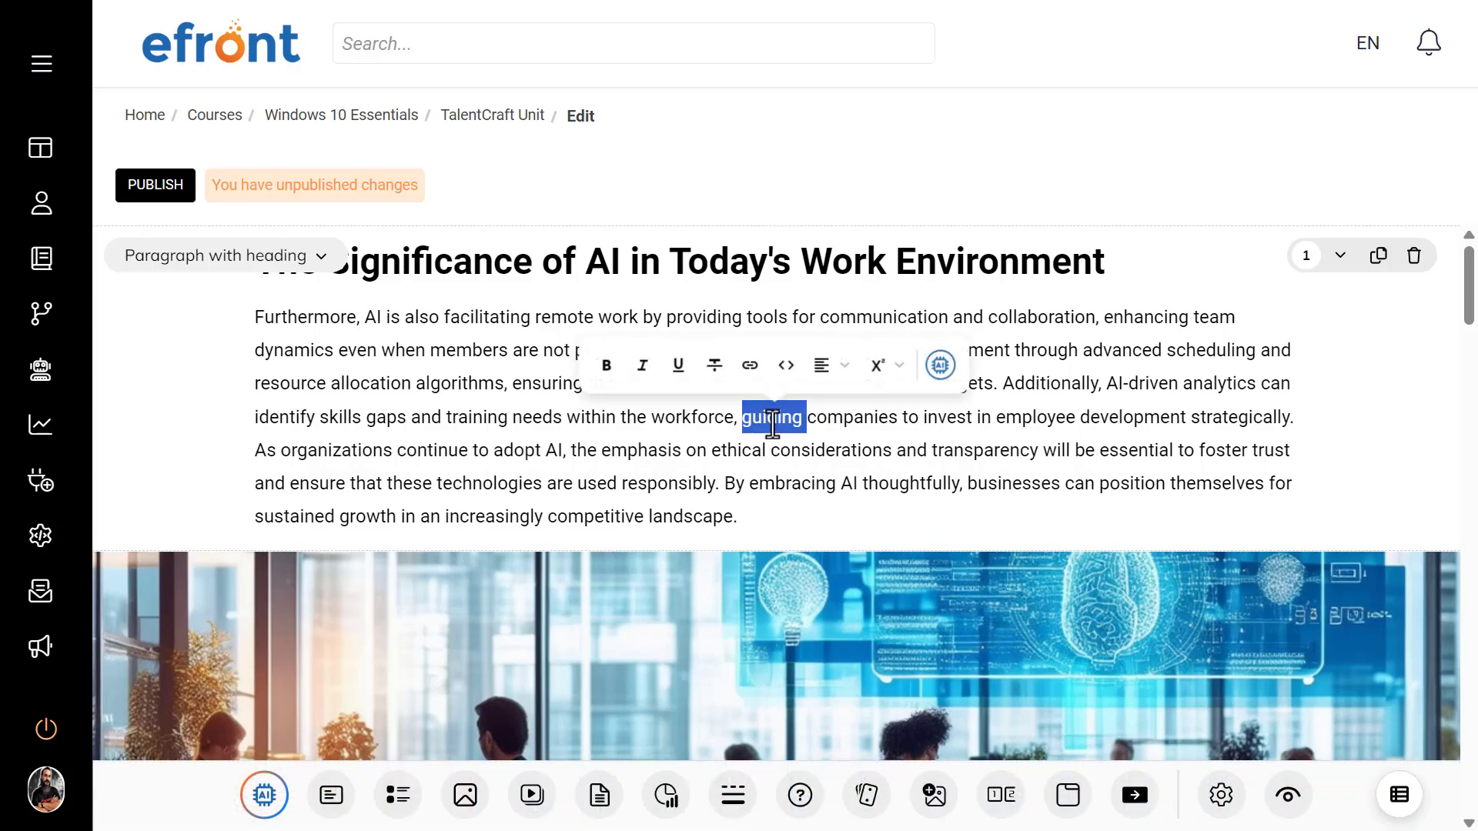
Step: Make the selected word "guiding" bold in the opening paragraph
{"action": "left_click", "coordinate": [604, 368]}
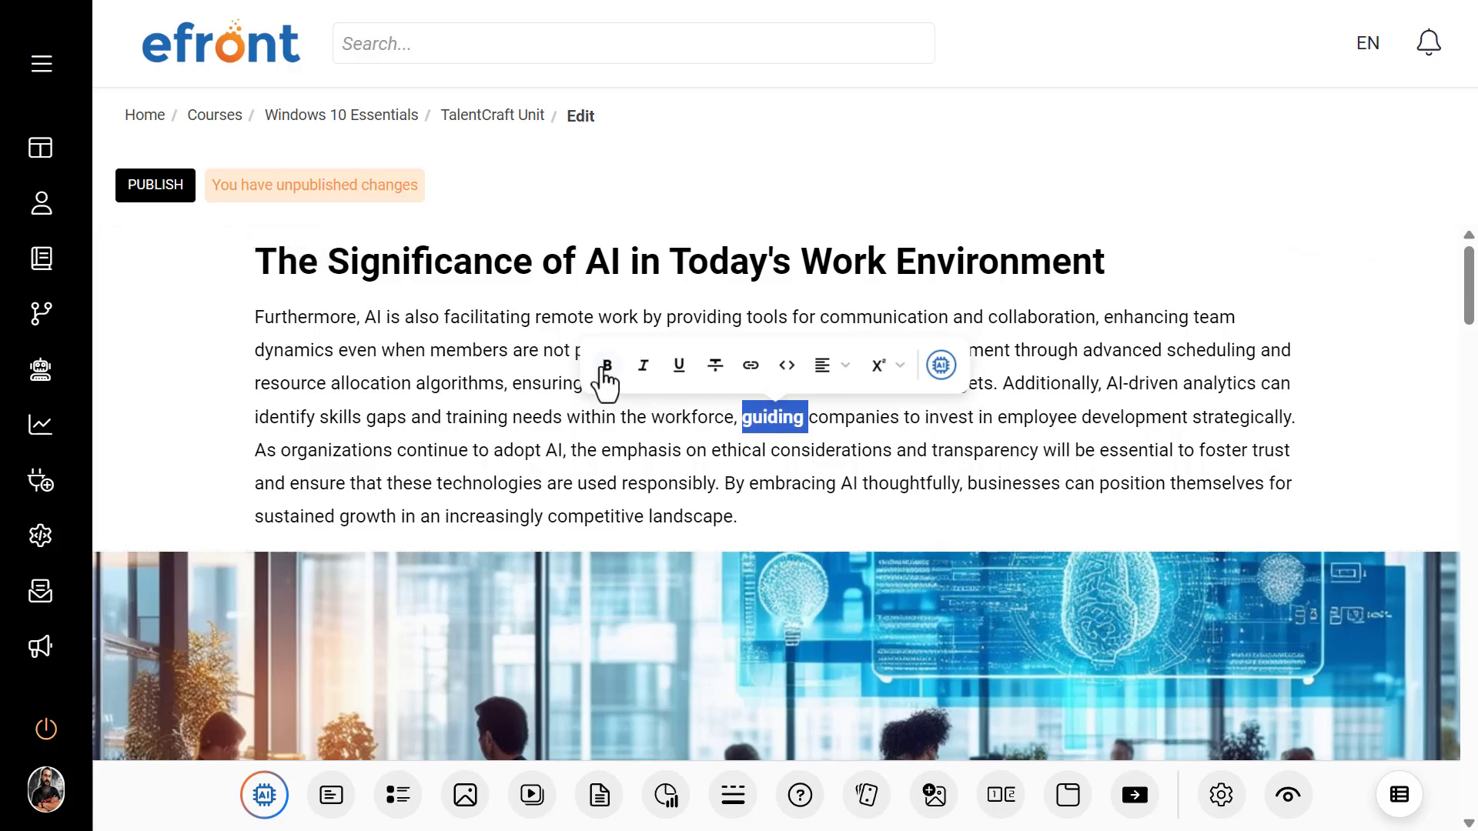
{"action": "left_click", "coordinate": [934, 492]}
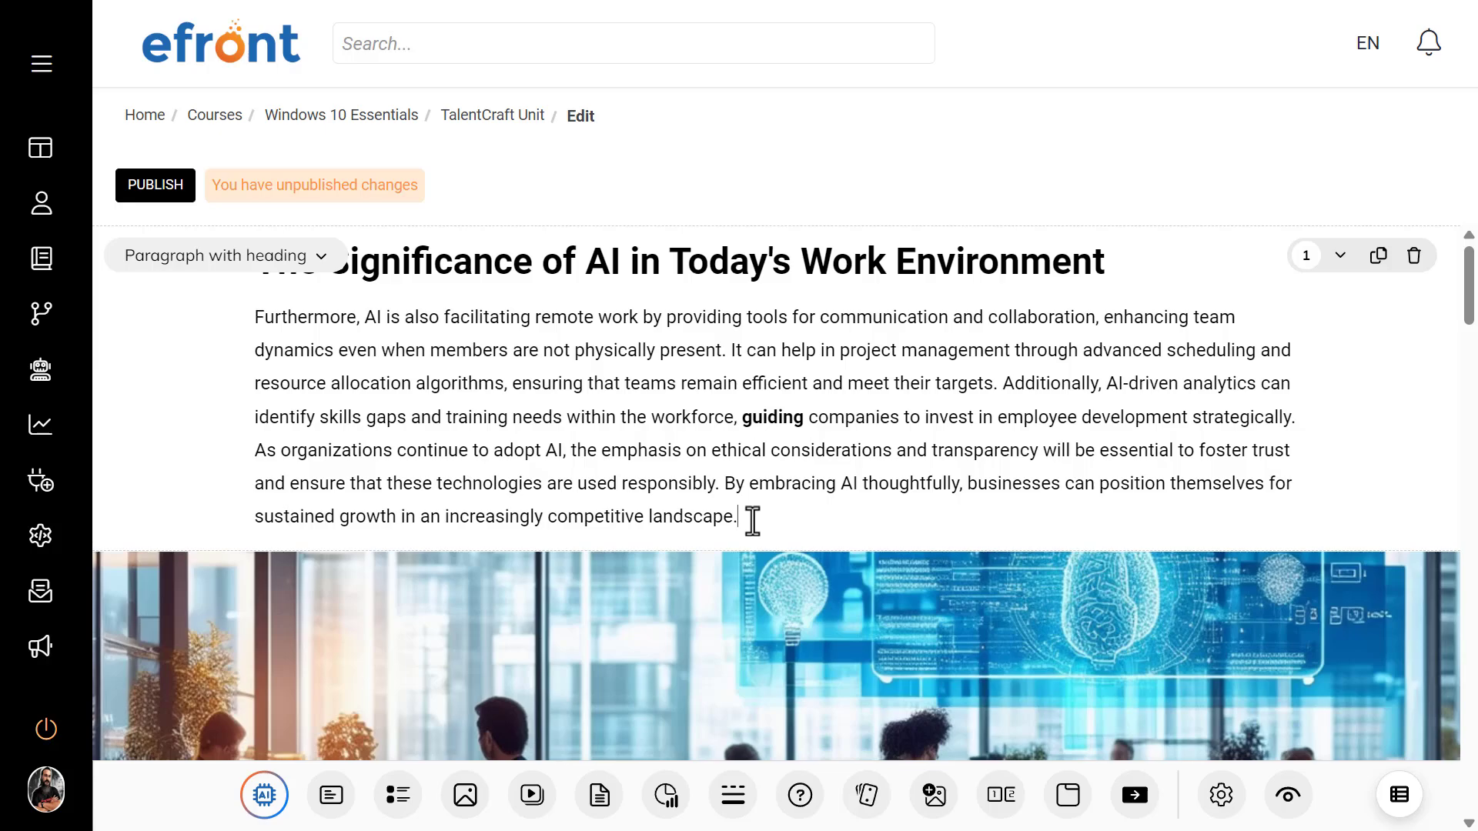
Step: Lengthen the whole opening paragraph with the AI Make longer option
{"action": "left_click_drag", "start_coordinate": [752, 521], "coordinate": [252, 324]}
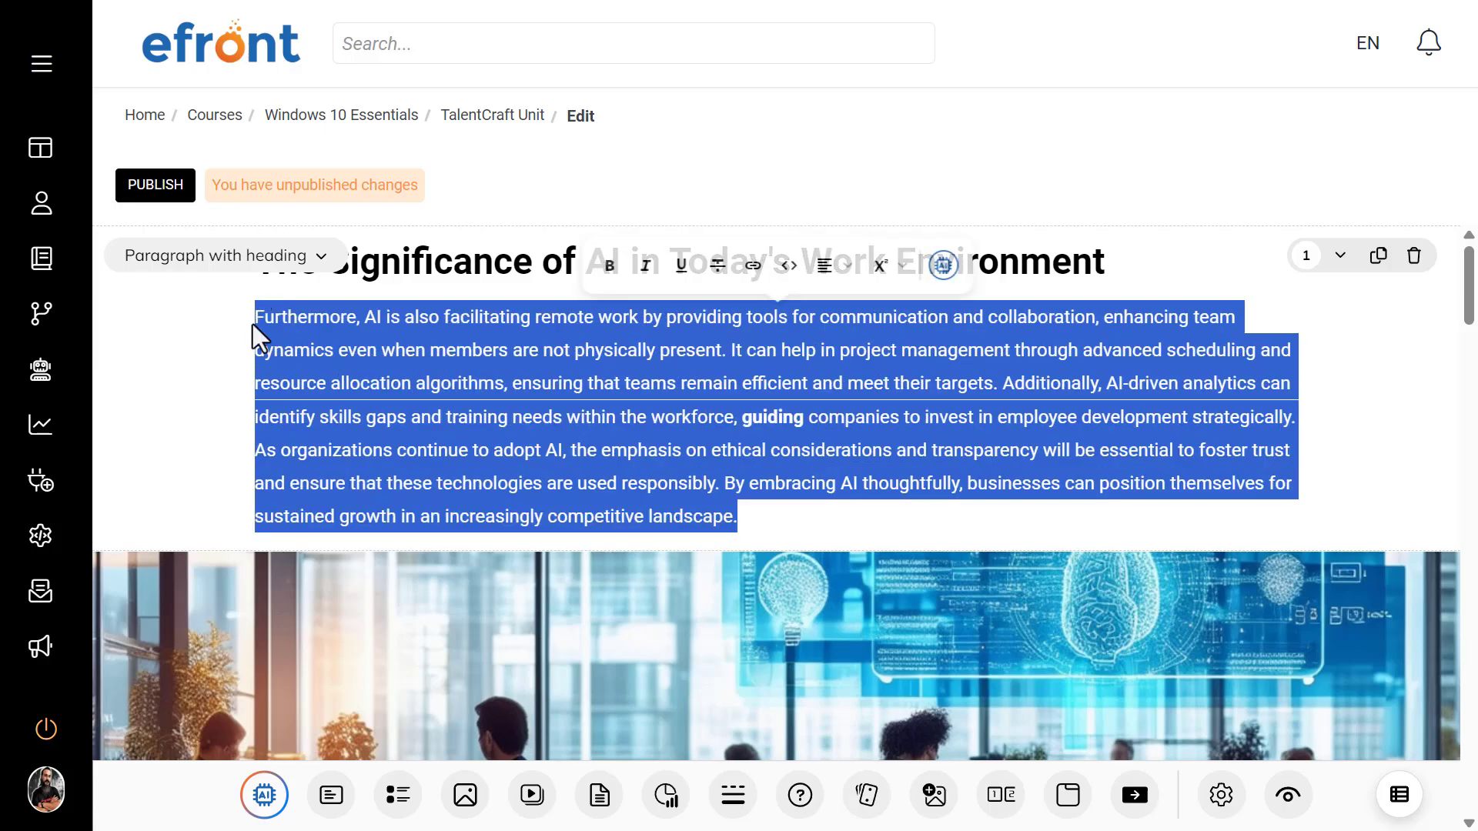
{"action": "left_click", "coordinate": [944, 269]}
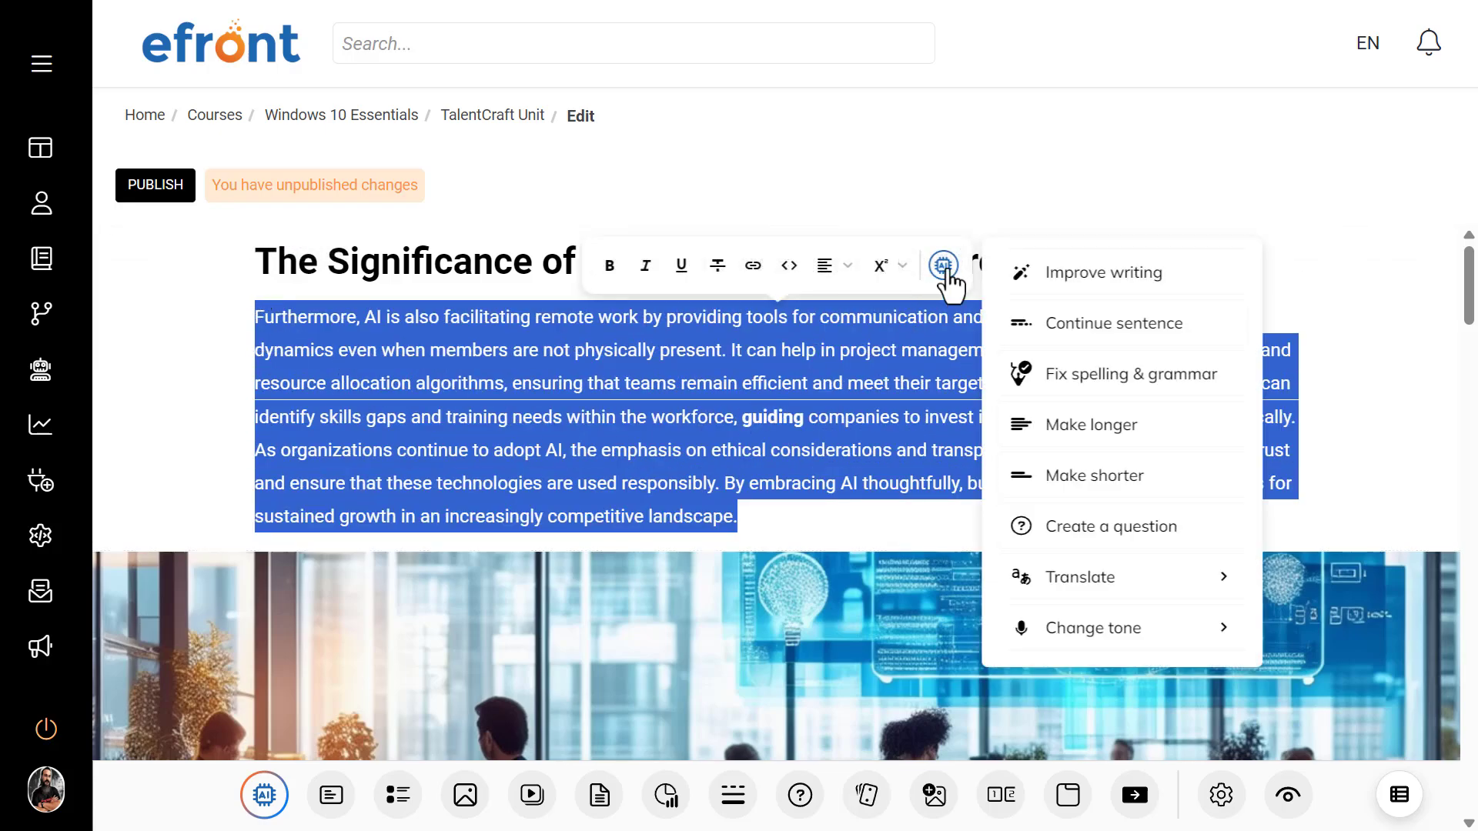
{"action": "left_click", "coordinate": [1052, 431]}
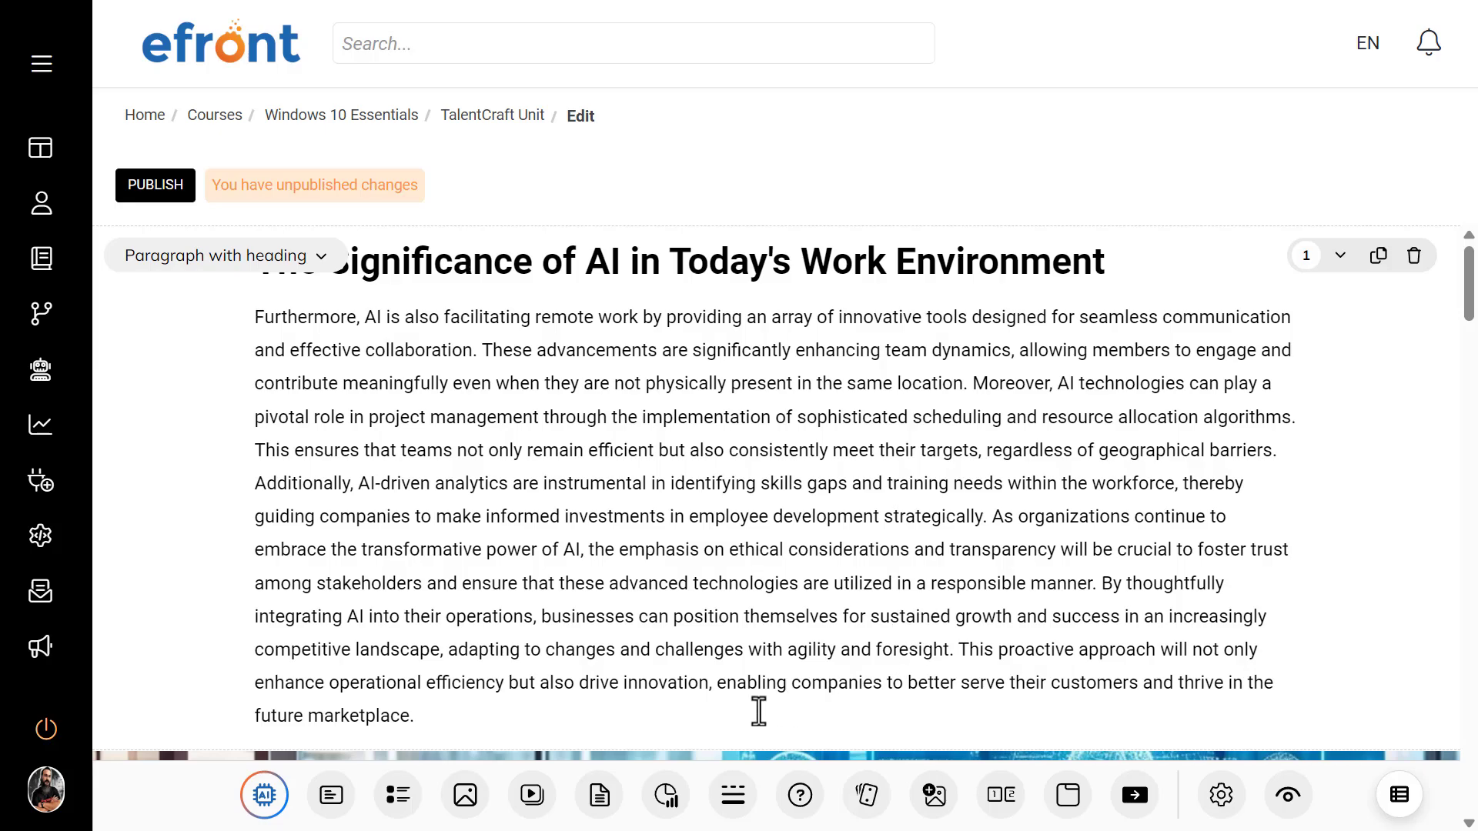
Step: Split the paragraph's final sentence, starting "This proactive approach", onto its own paragraph with a blank line above it
{"action": "left_click", "coordinate": [984, 659]}
{"action": "left_click", "coordinate": [957, 655]}
{"action": "key", "text": "Return"}
{"action": "key", "text": "Return"}
Step: Examine the AI writing options for the "This proactive approach" sentence and the layout alternatives for its text block, without applying any
{"action": "scroll", "coordinate": [1004, 693], "scroll_direction": "down", "scroll_amount": 2}
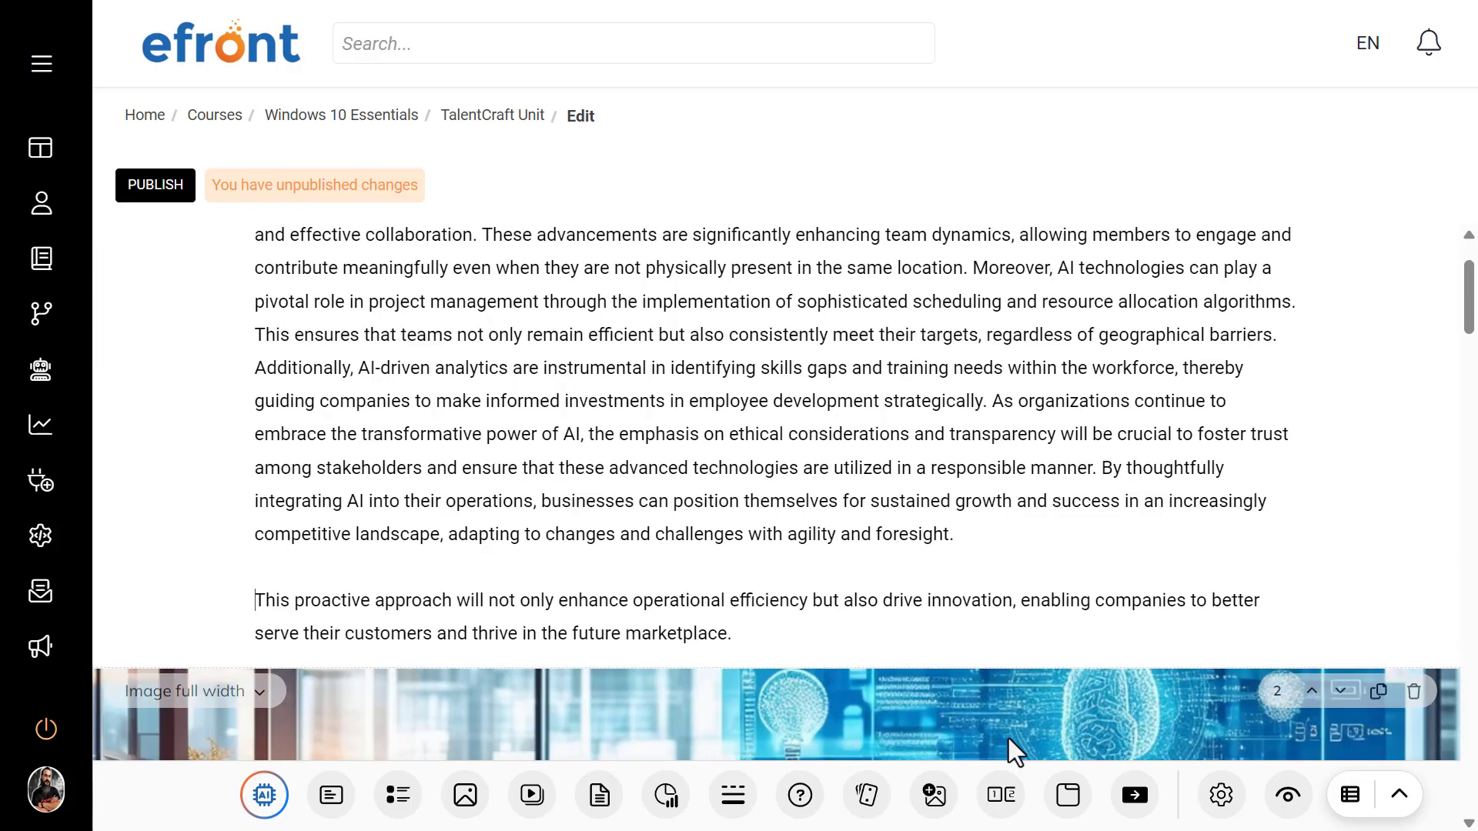
{"action": "left_click_drag", "start_coordinate": [840, 653], "coordinate": [256, 606]}
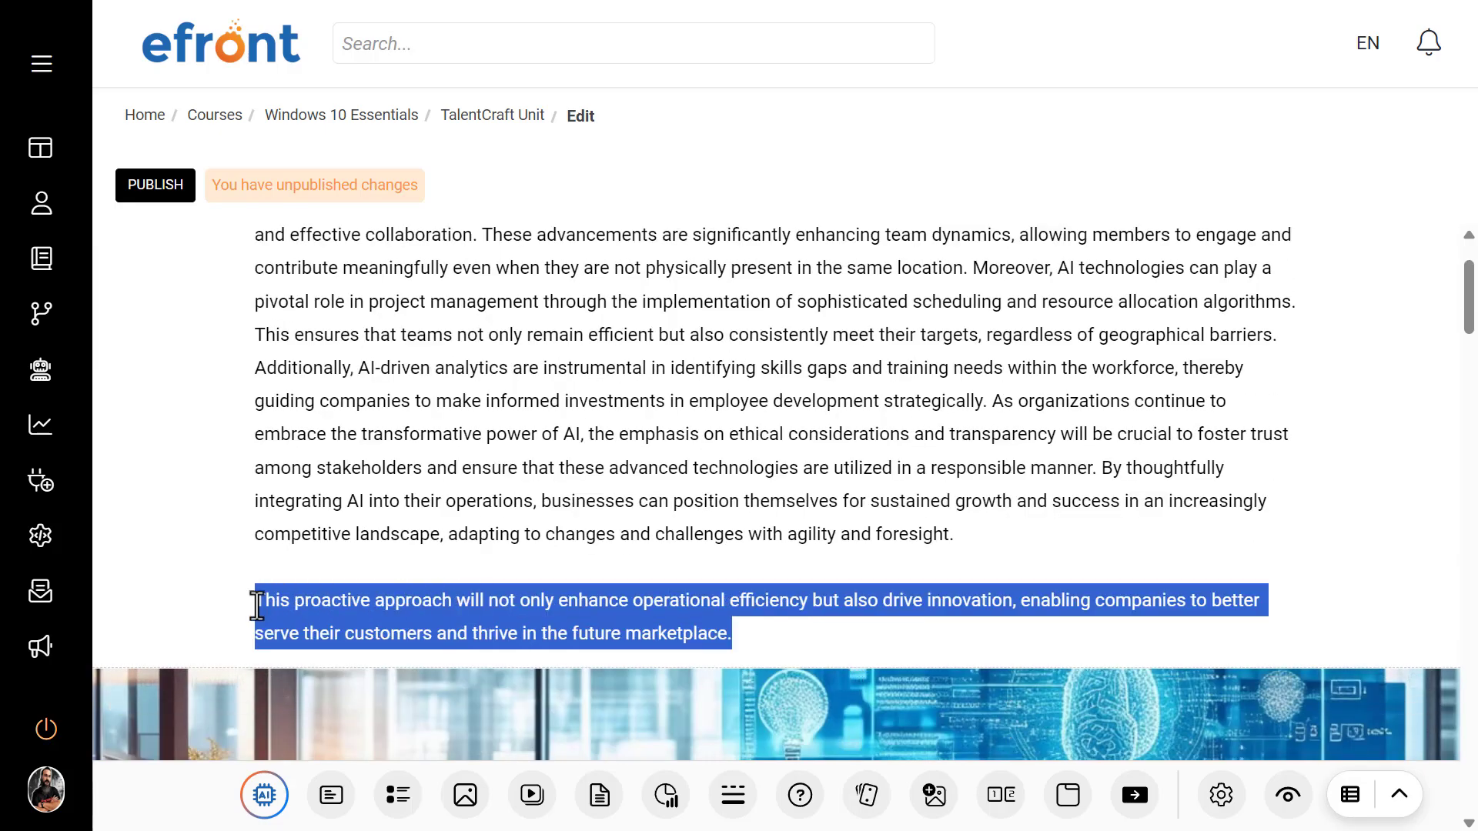
{"action": "left_click", "coordinate": [925, 548]}
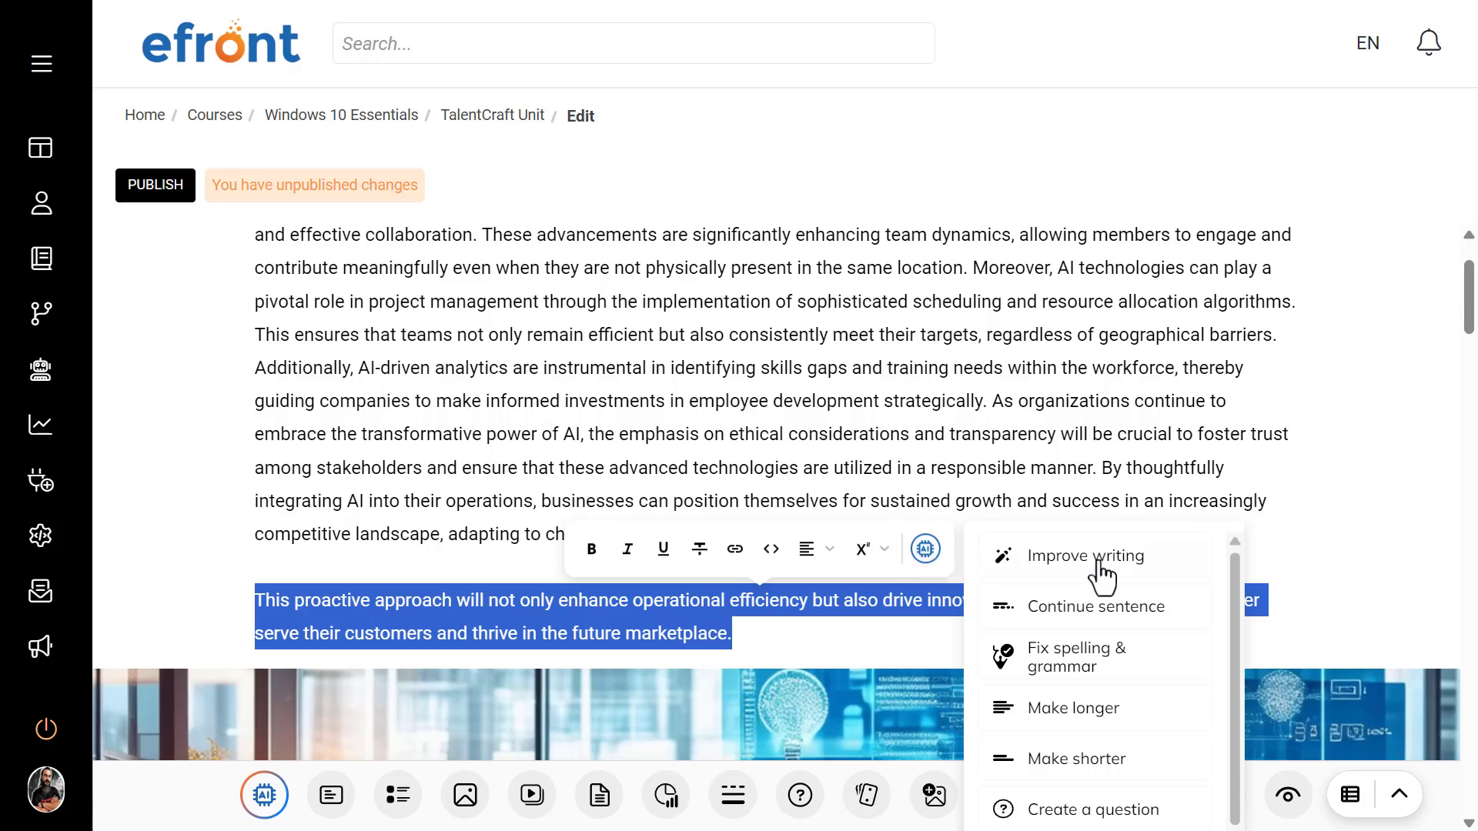
{"action": "scroll", "coordinate": [1064, 652], "scroll_direction": "down", "scroll_amount": 1}
{"action": "scroll", "coordinate": [1289, 508], "scroll_direction": "down", "scroll_amount": 6}
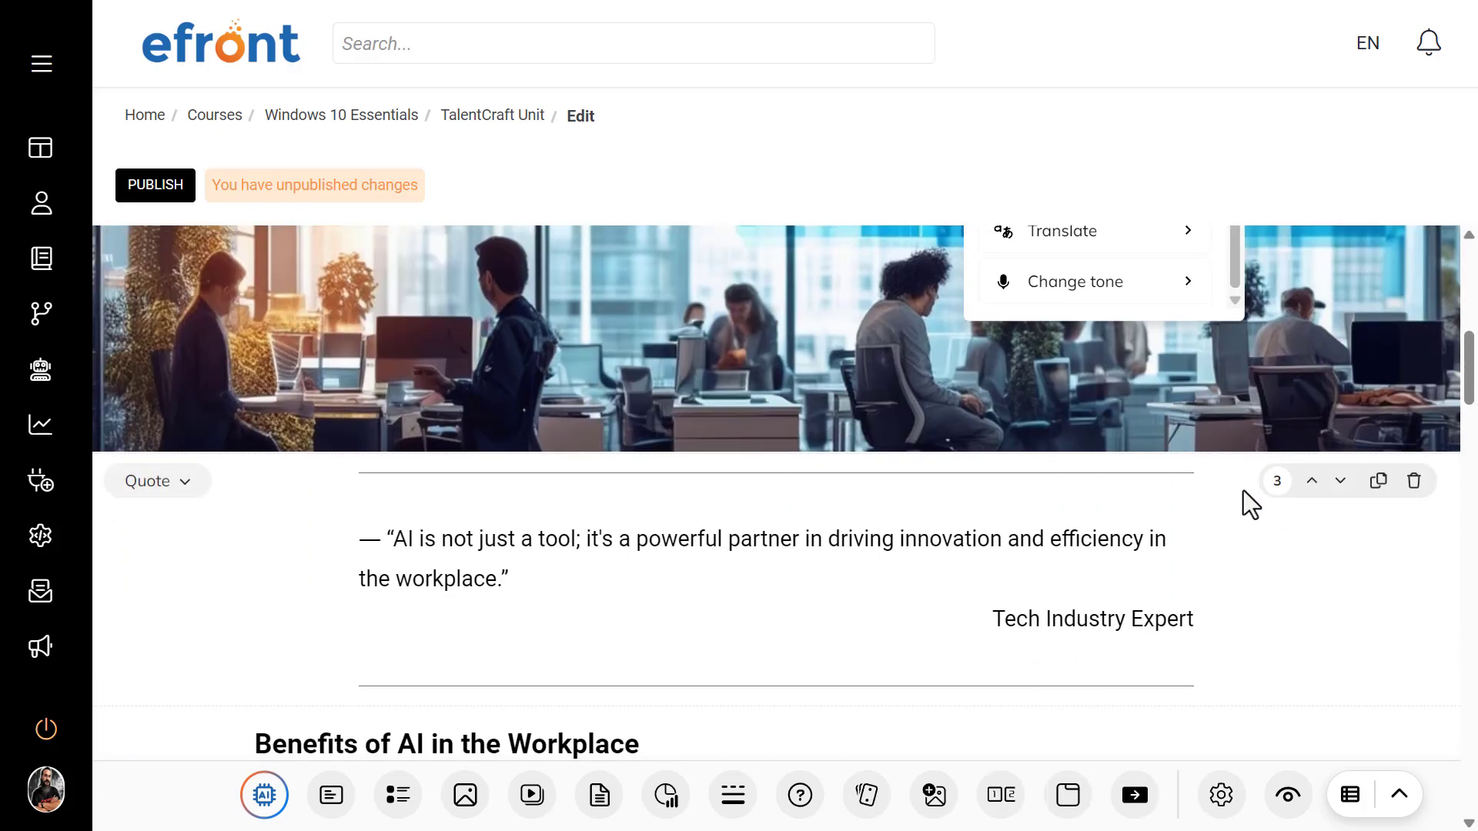
{"action": "scroll", "coordinate": [1093, 307], "scroll_direction": "up", "scroll_amount": 7}
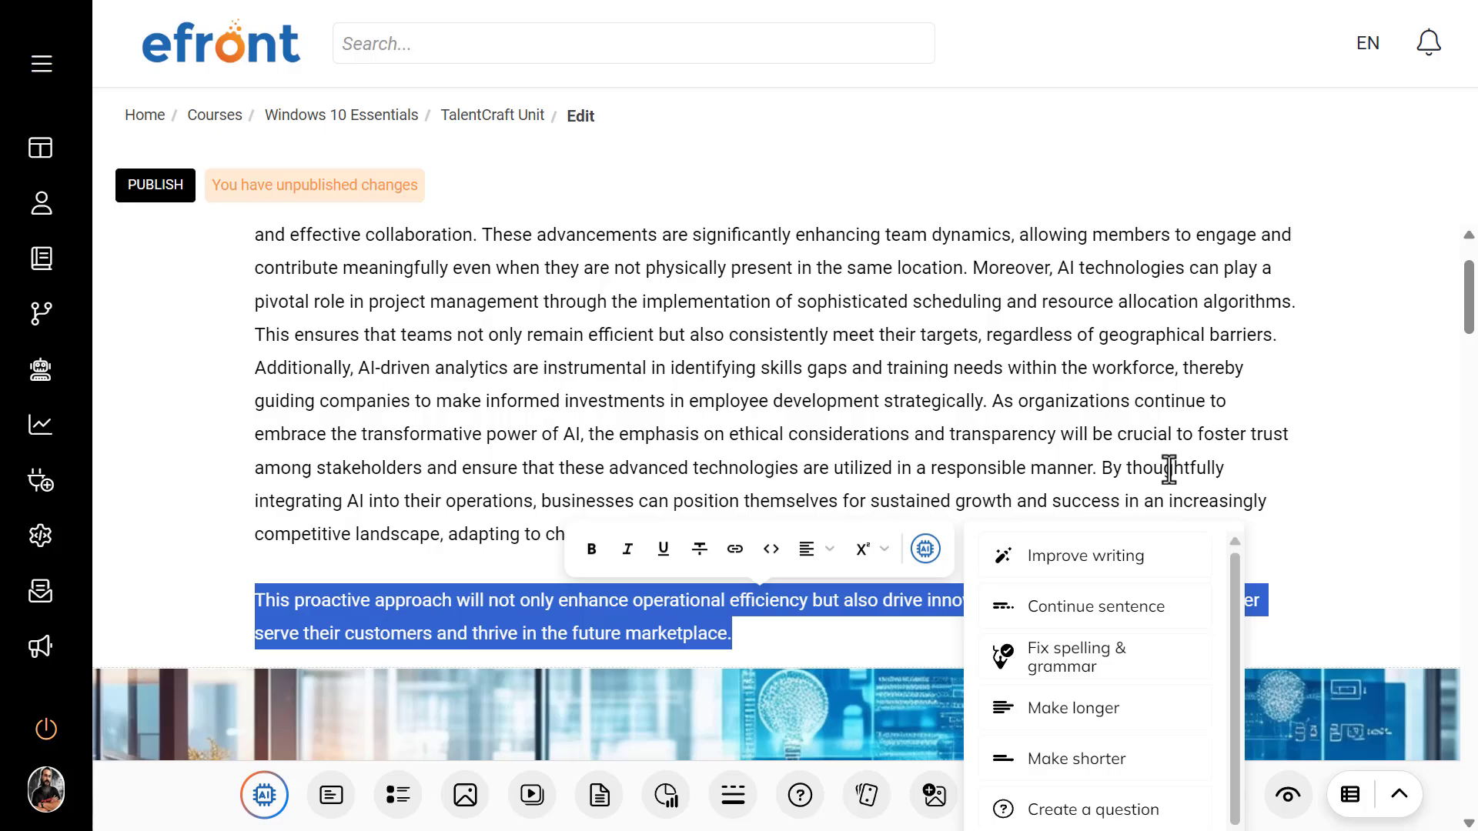
{"action": "left_click", "coordinate": [1045, 357]}
{"action": "scroll", "coordinate": [764, 397], "scroll_direction": "up", "scroll_amount": 1}
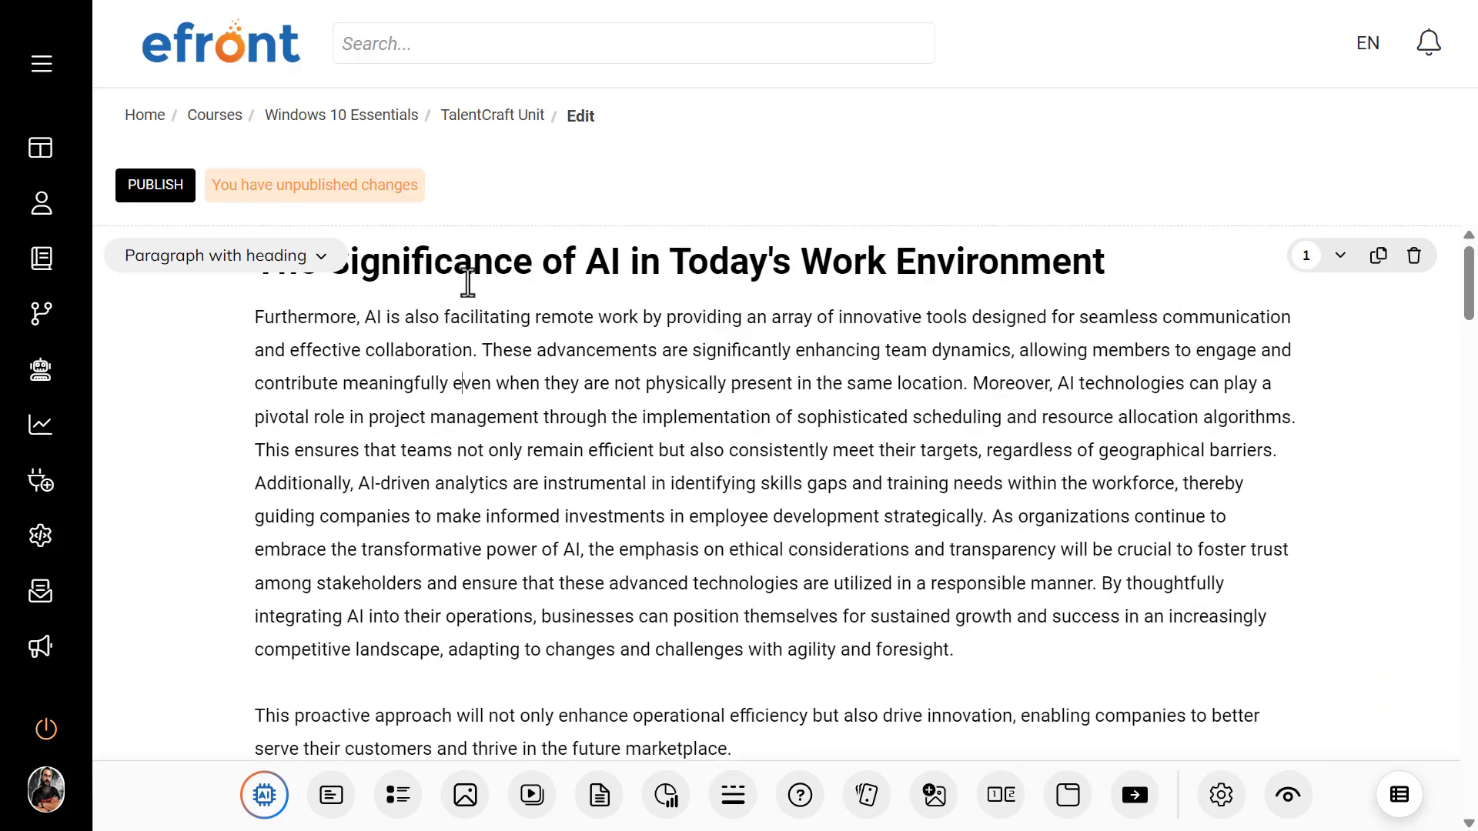
{"action": "left_click", "coordinate": [200, 267]}
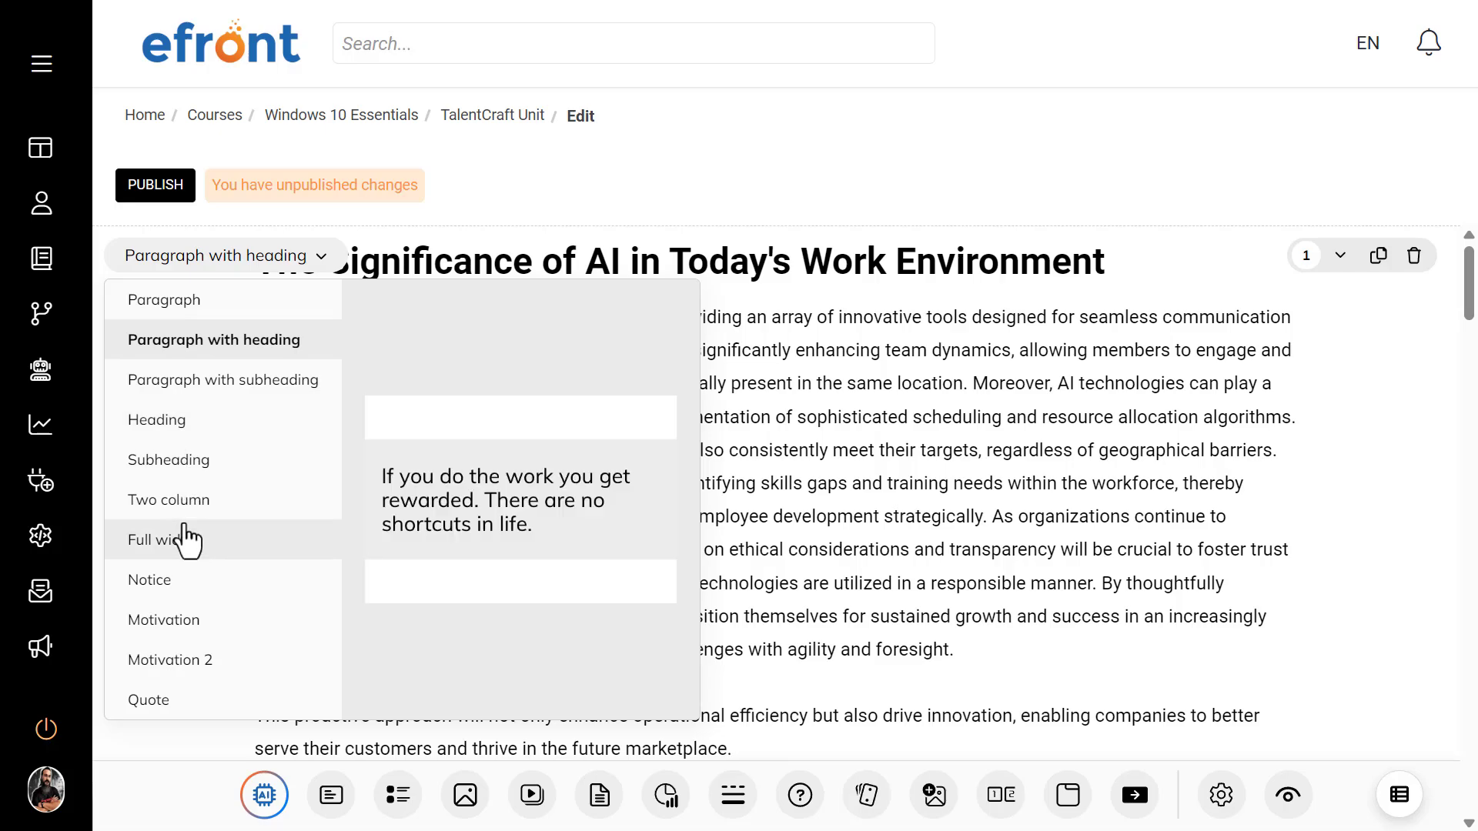
{"action": "left_click", "coordinate": [1235, 452]}
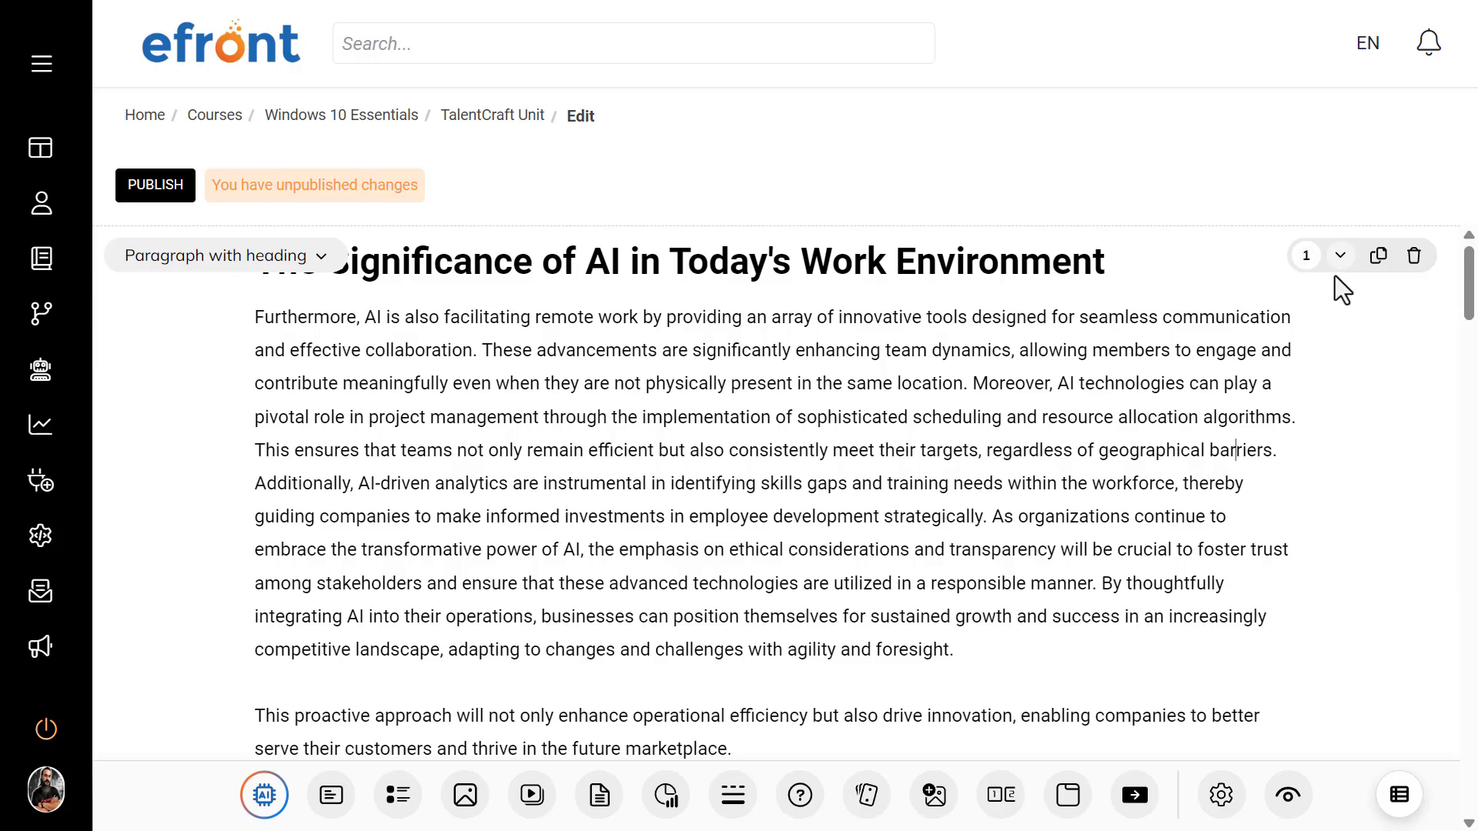
Step: Move the full-width office image block above the opening text block and change its layout to Image centered
{"action": "scroll", "coordinate": [1262, 344], "scroll_direction": "down", "scroll_amount": 6}
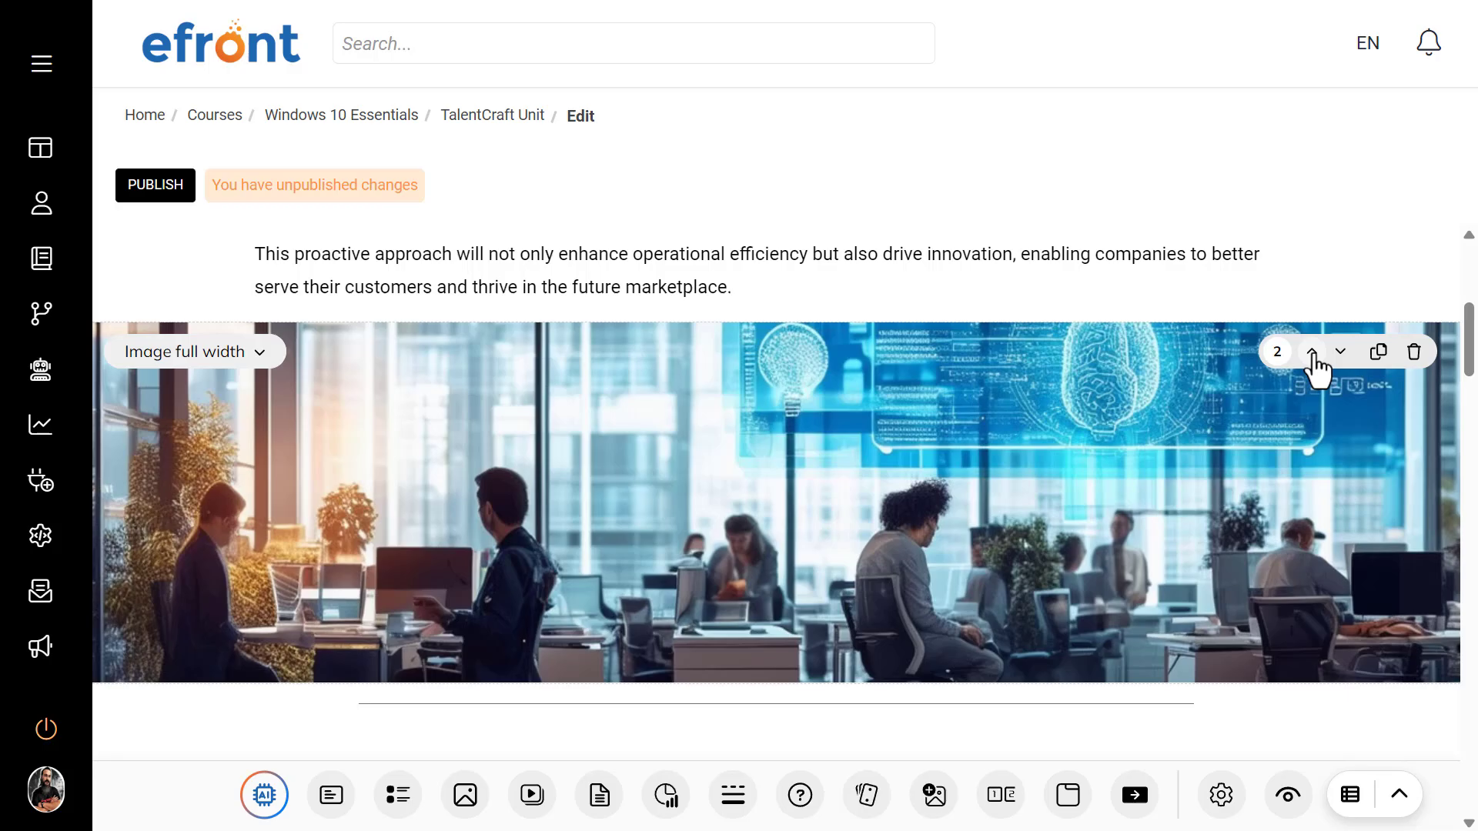
{"action": "left_click", "coordinate": [1311, 352]}
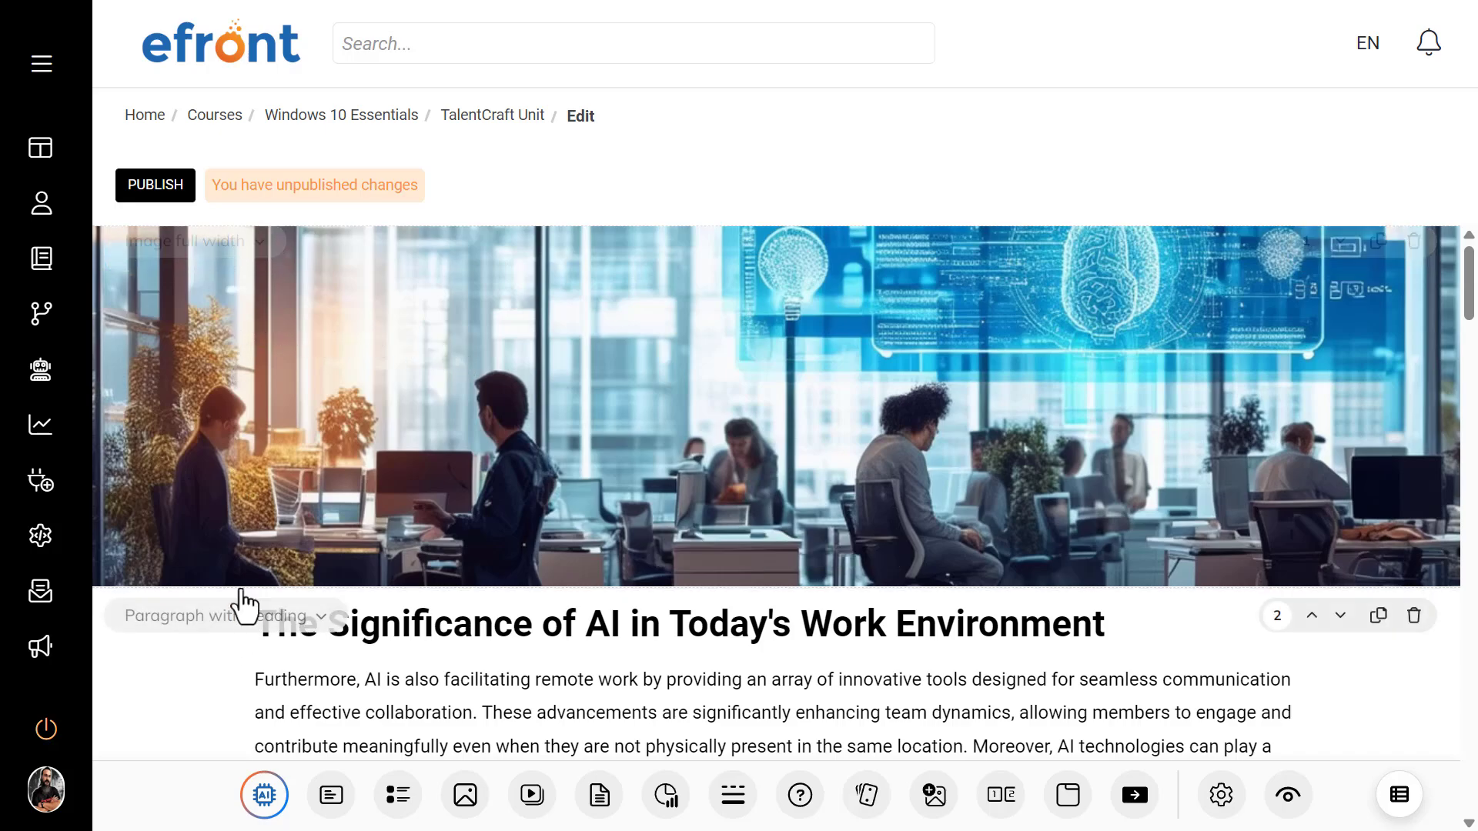
{"action": "left_click", "coordinate": [260, 262]}
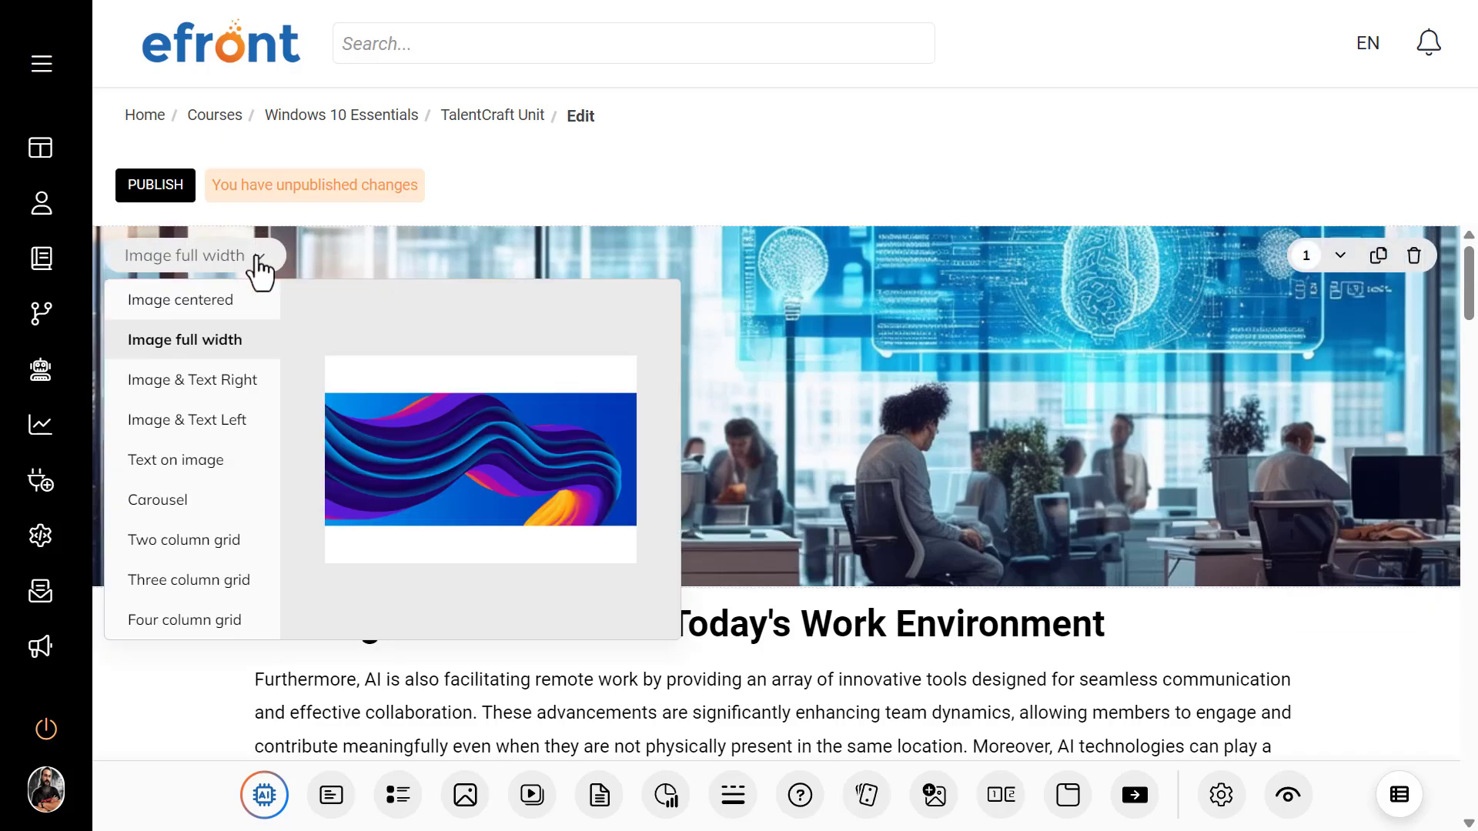
{"action": "left_click", "coordinate": [182, 299]}
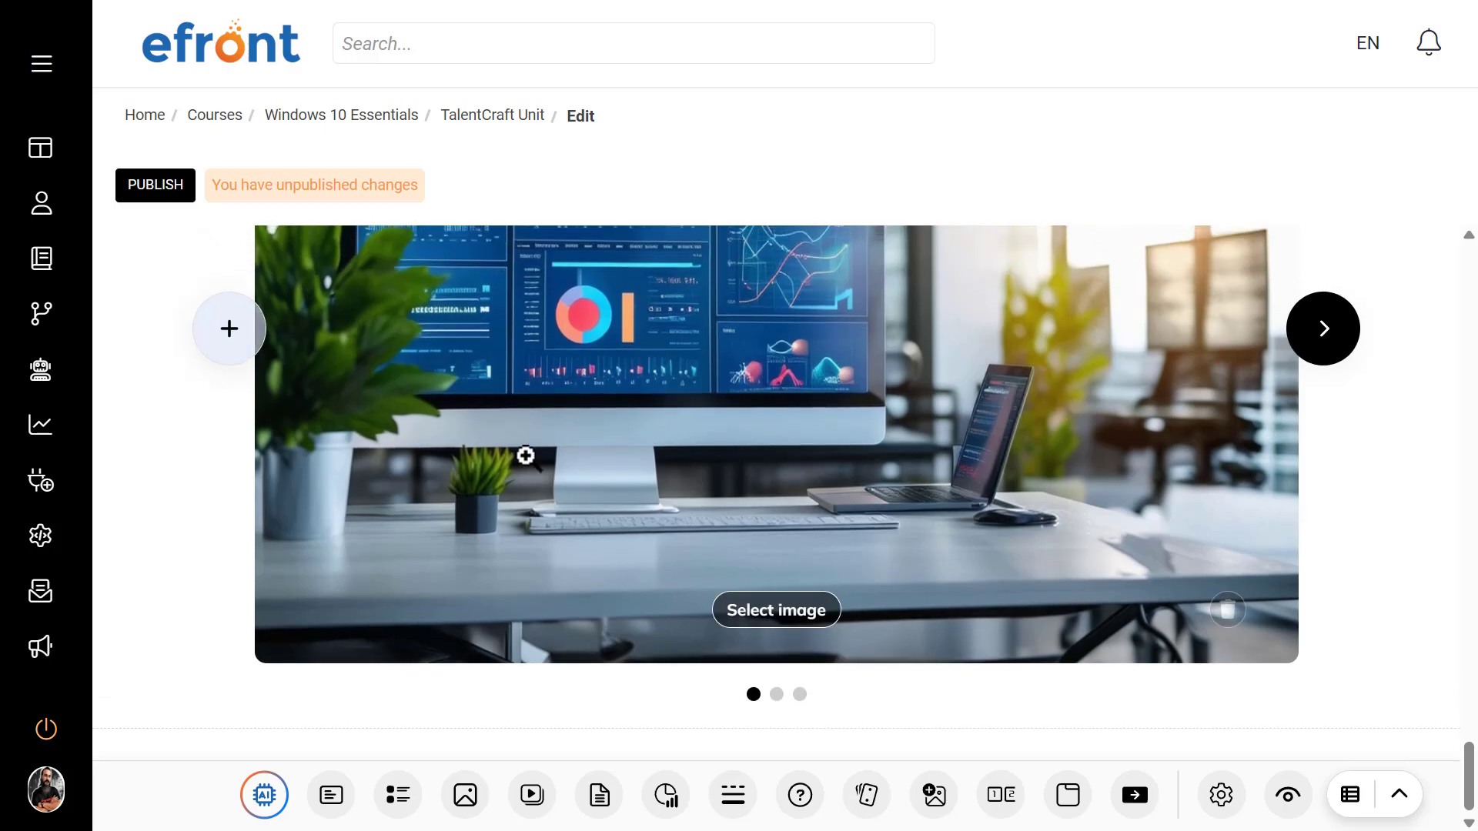
Step: Change the layout of the office image block at the start of the page to Text on image
{"action": "scroll", "coordinate": [548, 477], "scroll_direction": "up", "scroll_amount": 6}
{"action": "scroll", "coordinate": [557, 481], "scroll_direction": "up", "scroll_amount": 20}
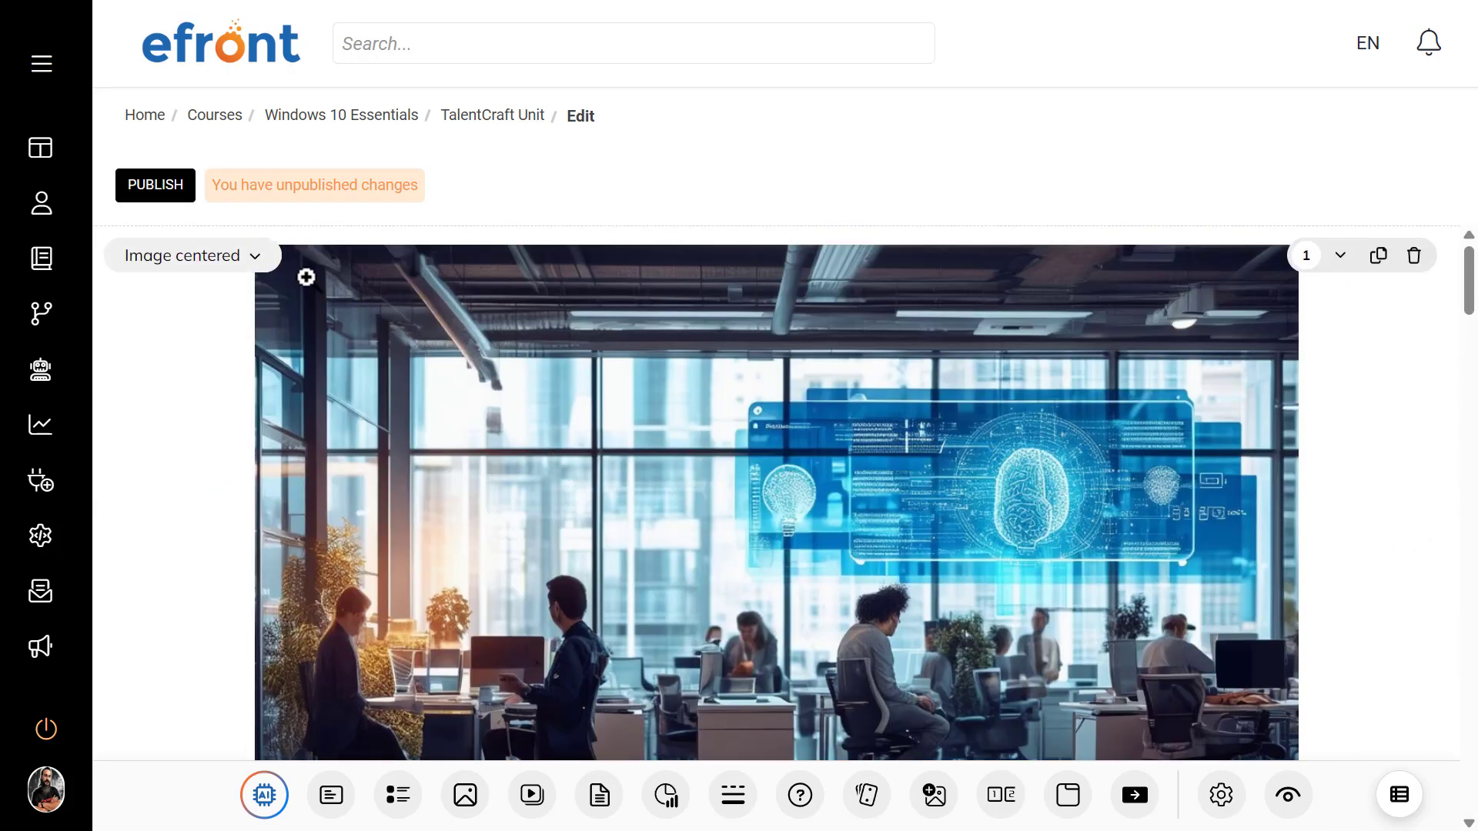
{"action": "left_click", "coordinate": [256, 264]}
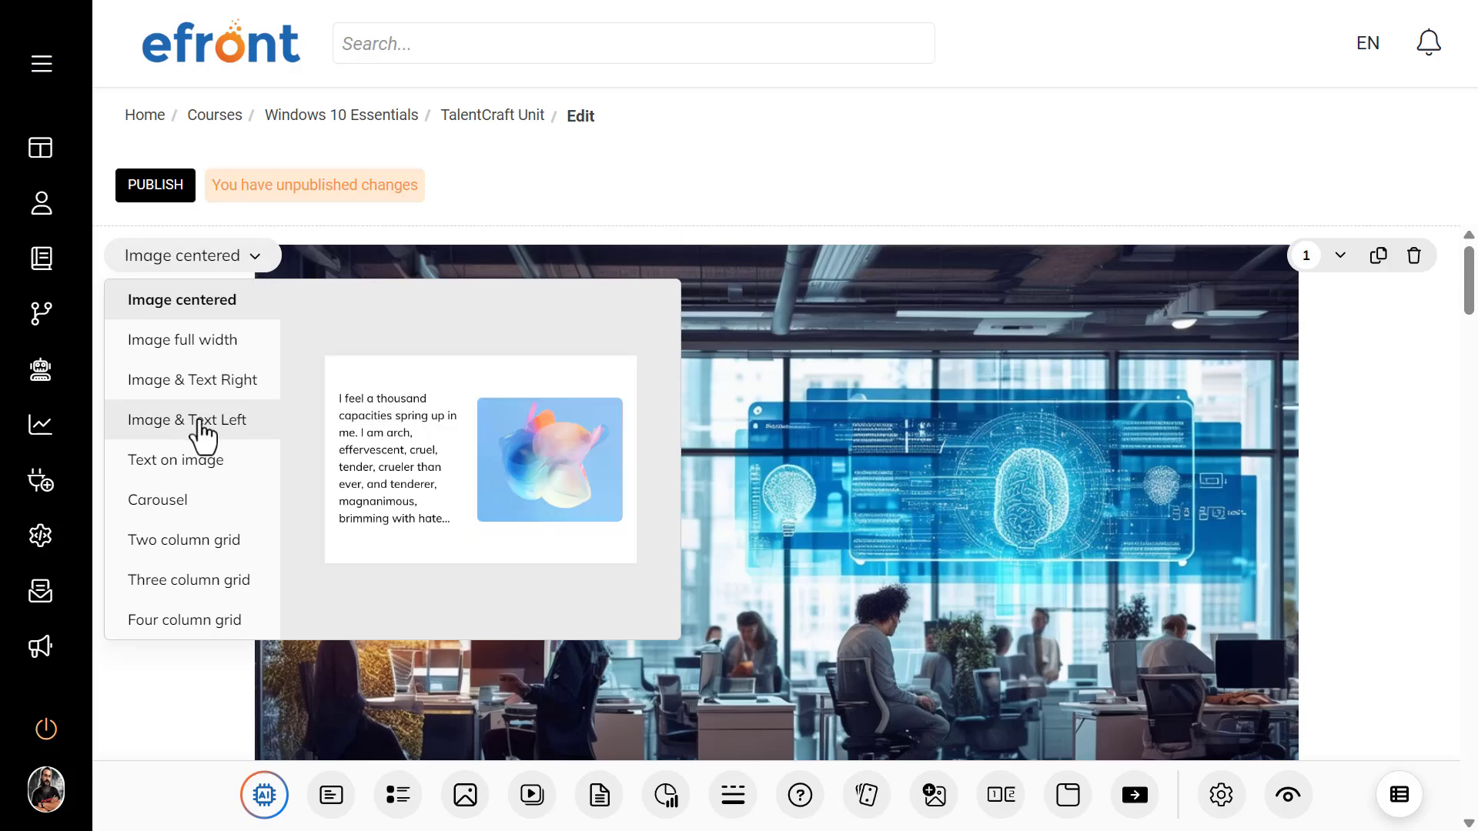
{"action": "left_click", "coordinate": [203, 460]}
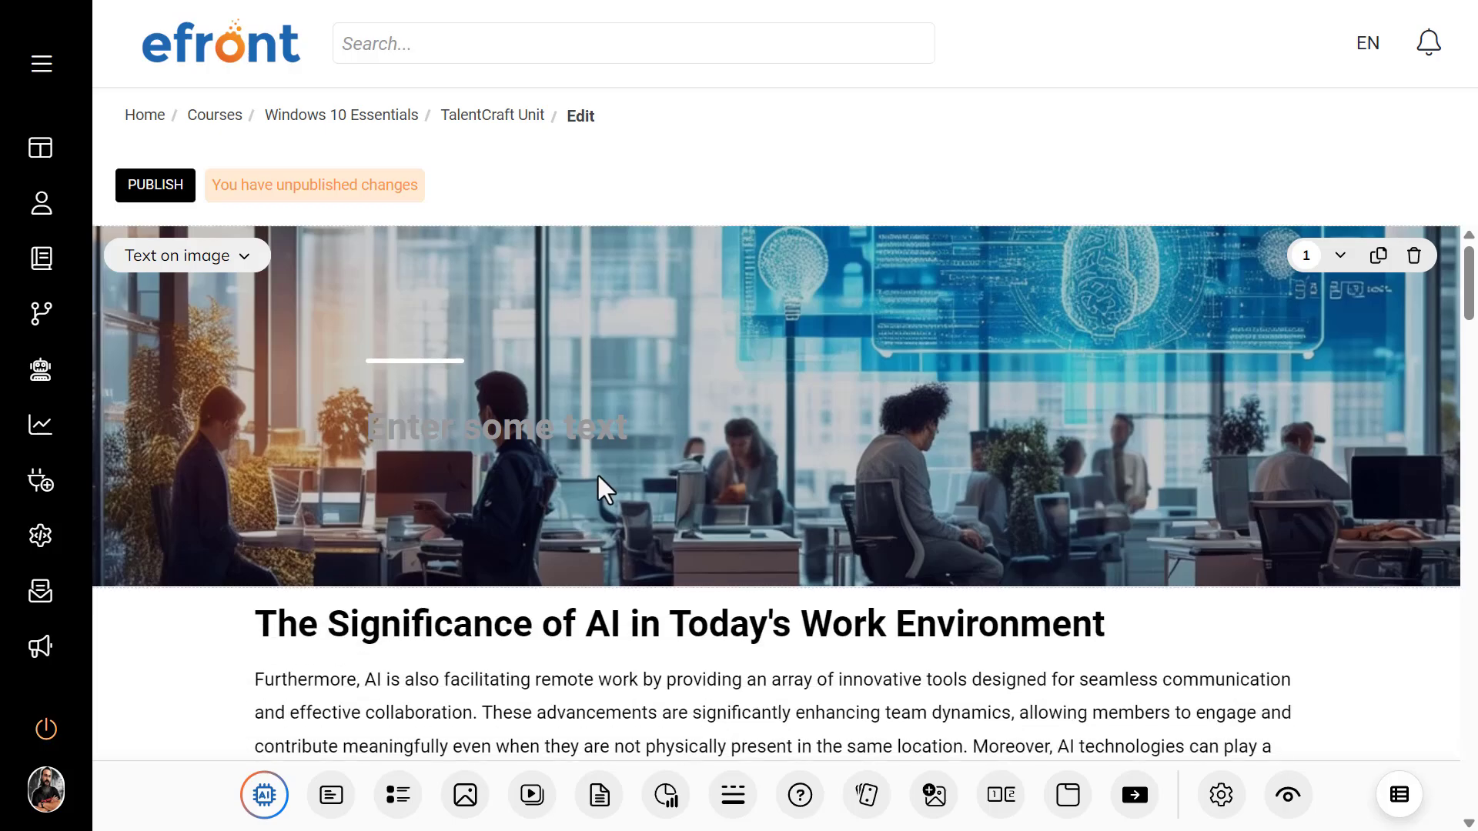
Step: Copy the heading "The Significance of AI in Today's Work Environment" from the text block below into the office image's overlay text
{"action": "left_click", "coordinate": [594, 622]}
{"action": "triple_click", "coordinate": [592, 625]}
{"action": "key", "text": "ctrl+c"}
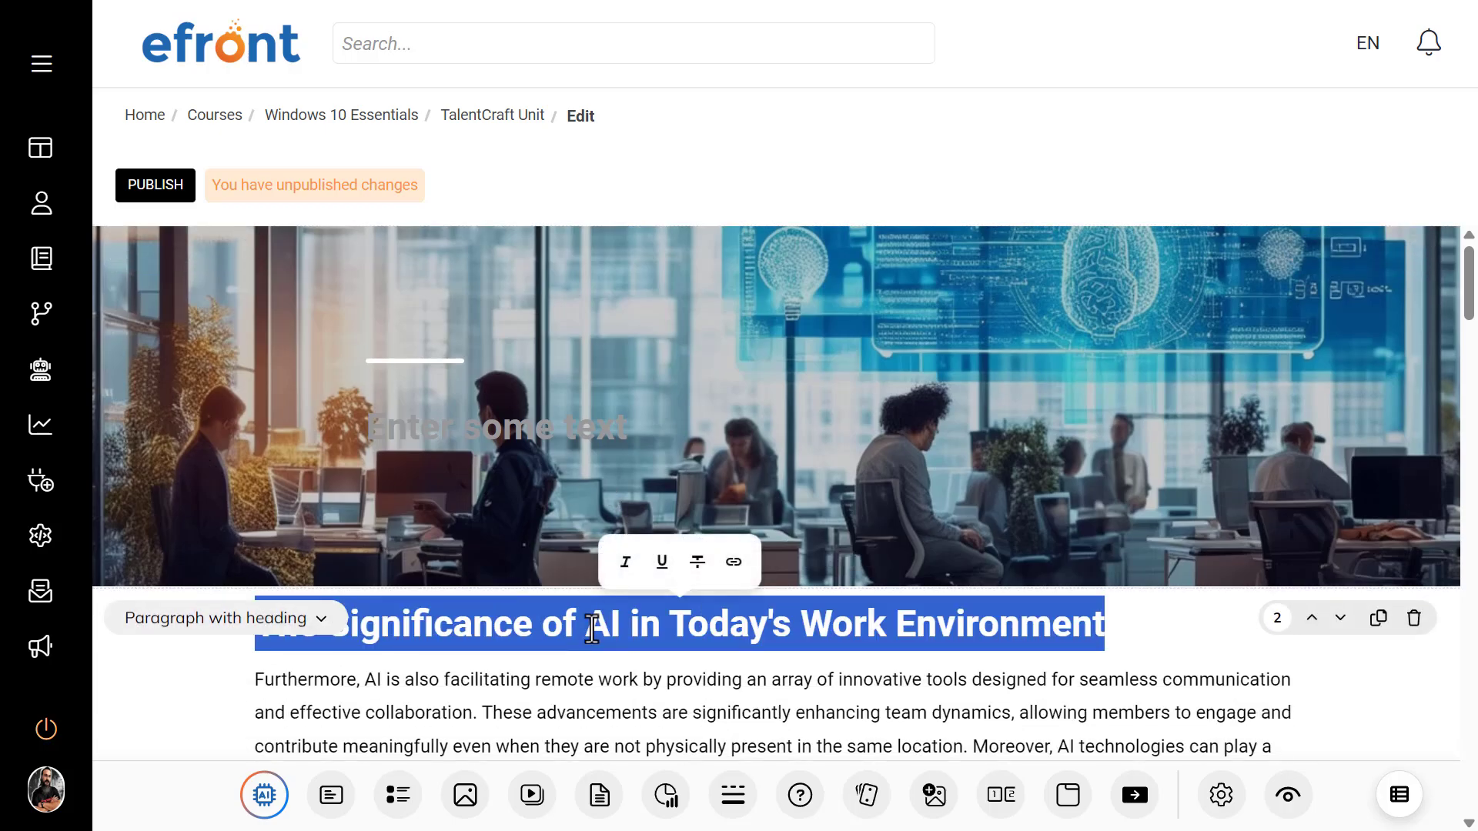
{"action": "left_click", "coordinate": [524, 435]}
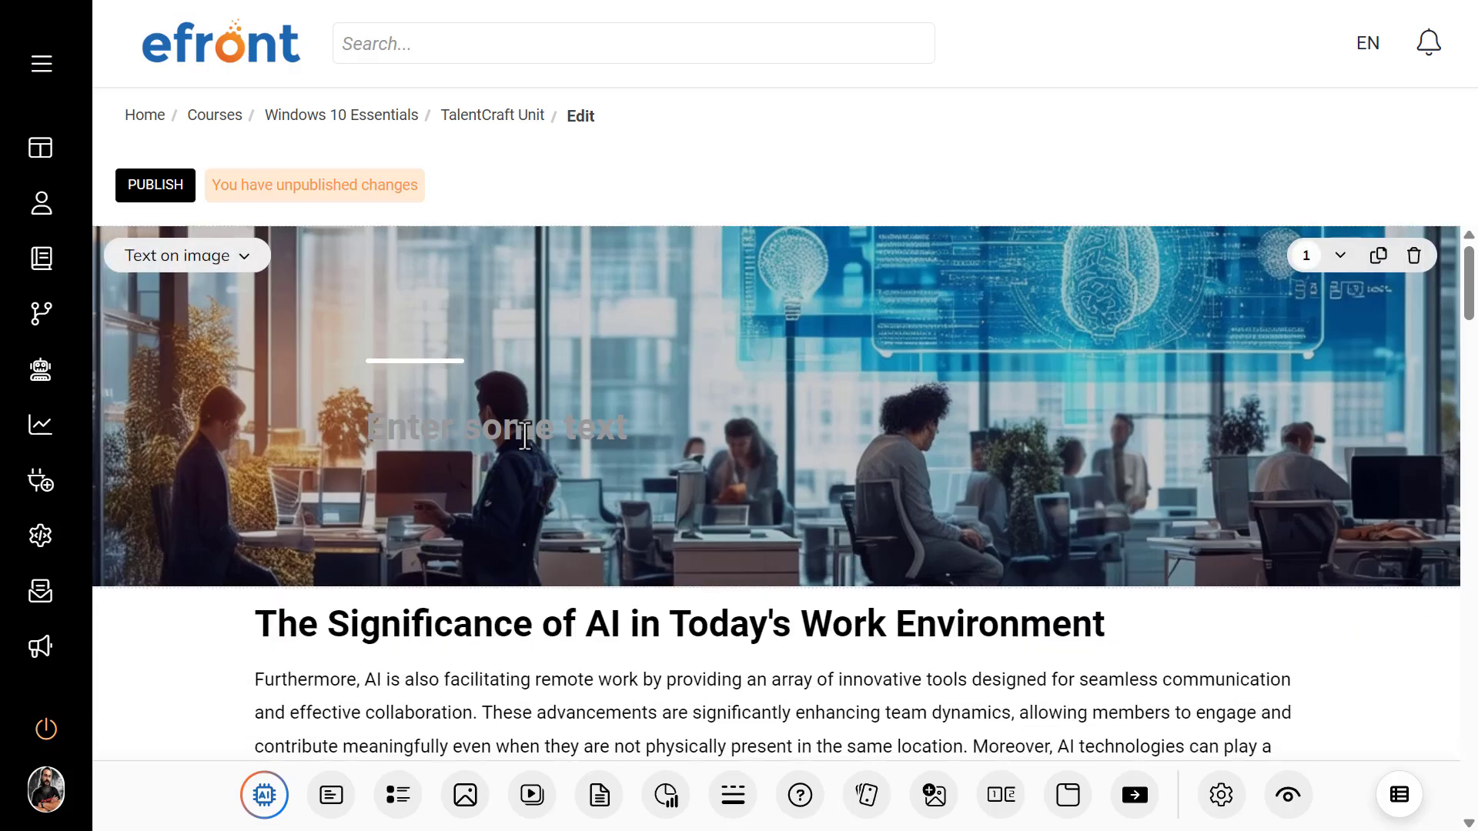
{"action": "key", "text": "ctrl+v"}
Step: Delete the duplicate heading from the text block below the office image and change that block's layout to Paragraph
{"action": "left_click", "coordinate": [738, 627]}
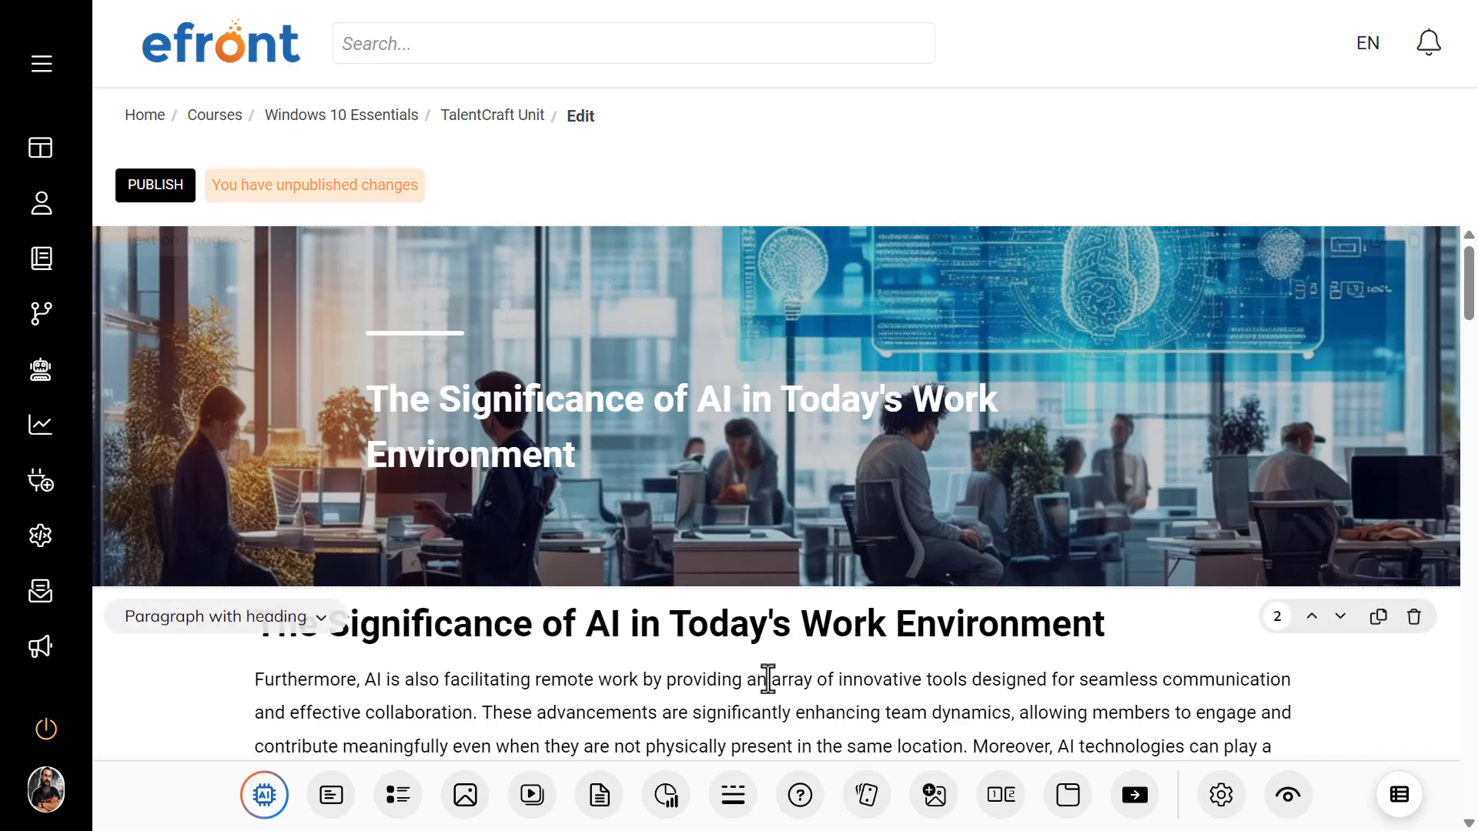
{"action": "triple_click", "coordinate": [746, 627]}
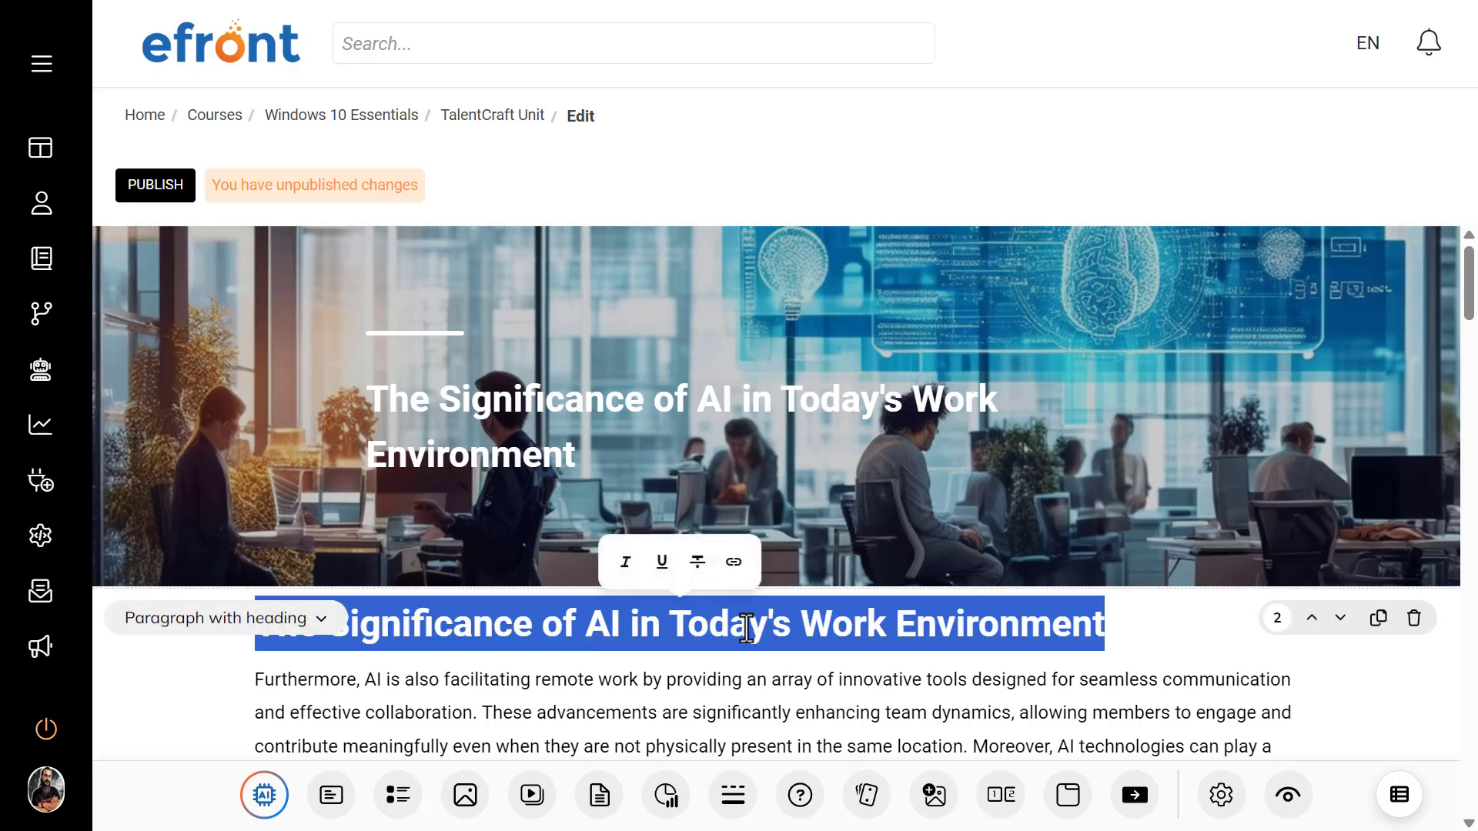
{"action": "key", "text": "BackSpace"}
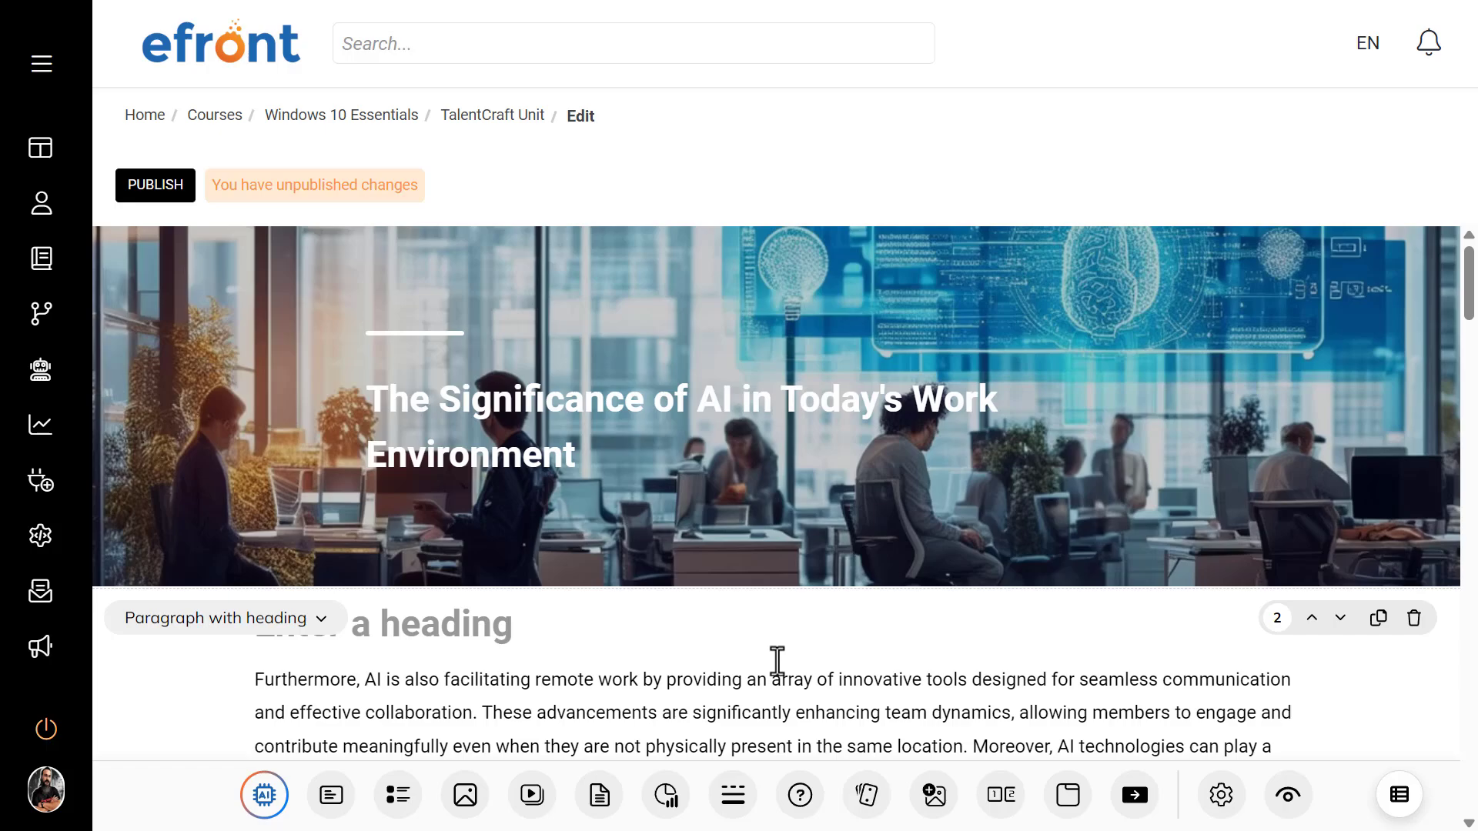
{"action": "left_click", "coordinate": [302, 624]}
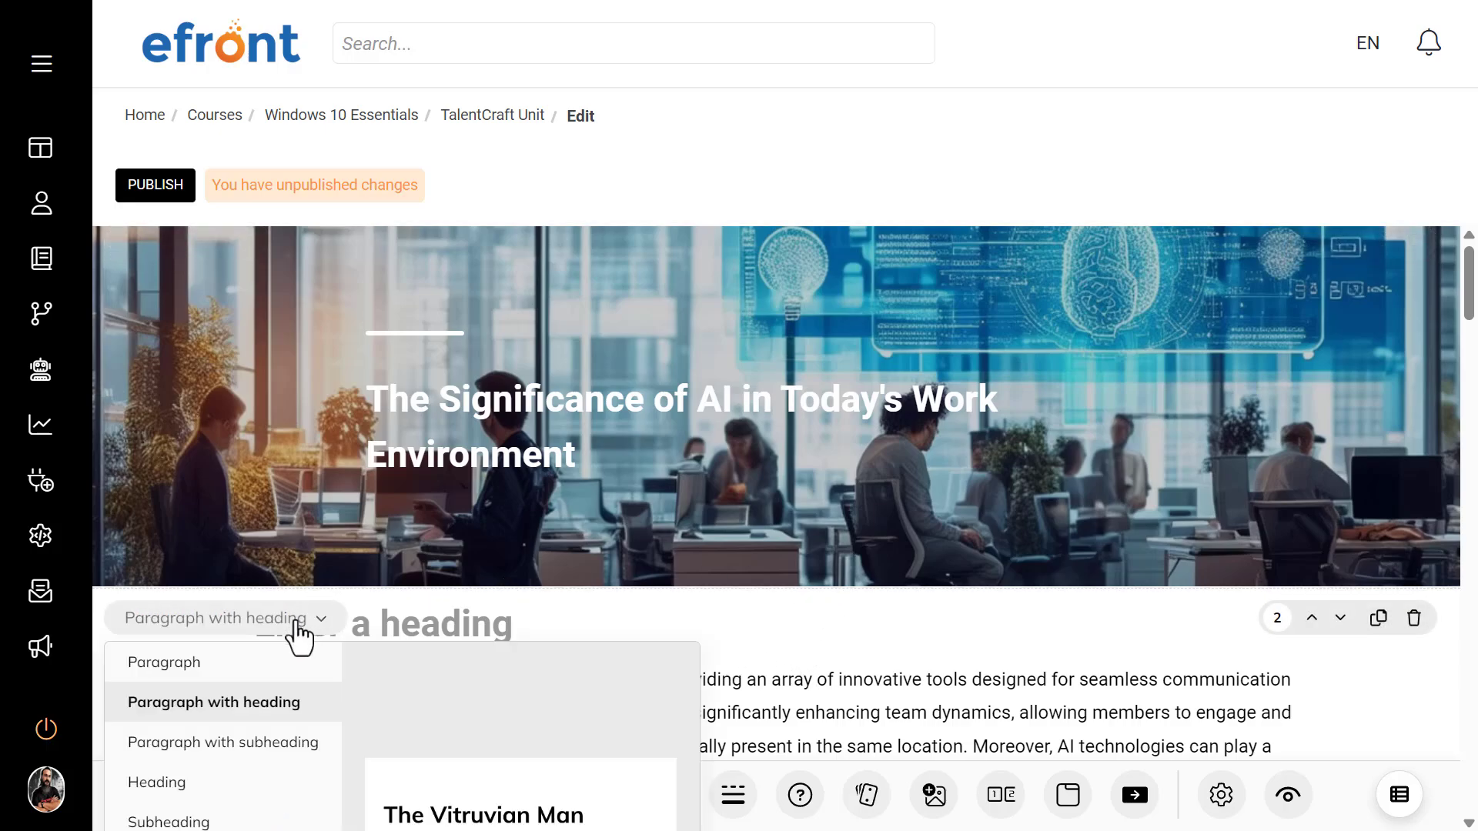
{"action": "left_click", "coordinate": [205, 675]}
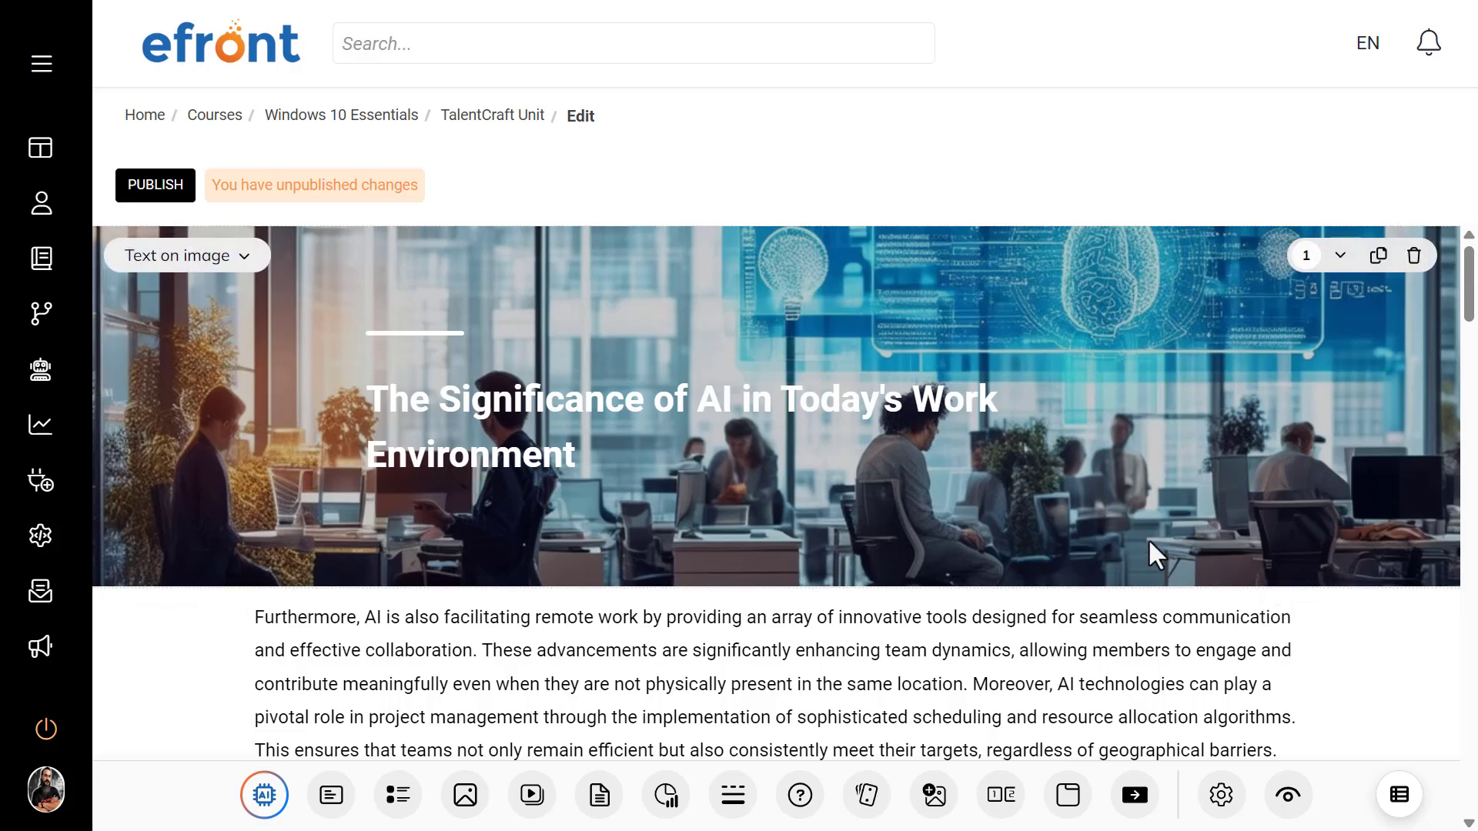
Step: Change the layout of the office image block at the start of the page to Image centered
{"action": "left_click", "coordinate": [196, 261]}
{"action": "left_click", "coordinate": [557, 256]}
{"action": "scroll", "coordinate": [1227, 548], "scroll_direction": "down", "scroll_amount": 3}
{"action": "scroll", "coordinate": [1229, 549], "scroll_direction": "up", "scroll_amount": 3}
{"action": "left_click", "coordinate": [231, 262]}
{"action": "left_click", "coordinate": [206, 306]}
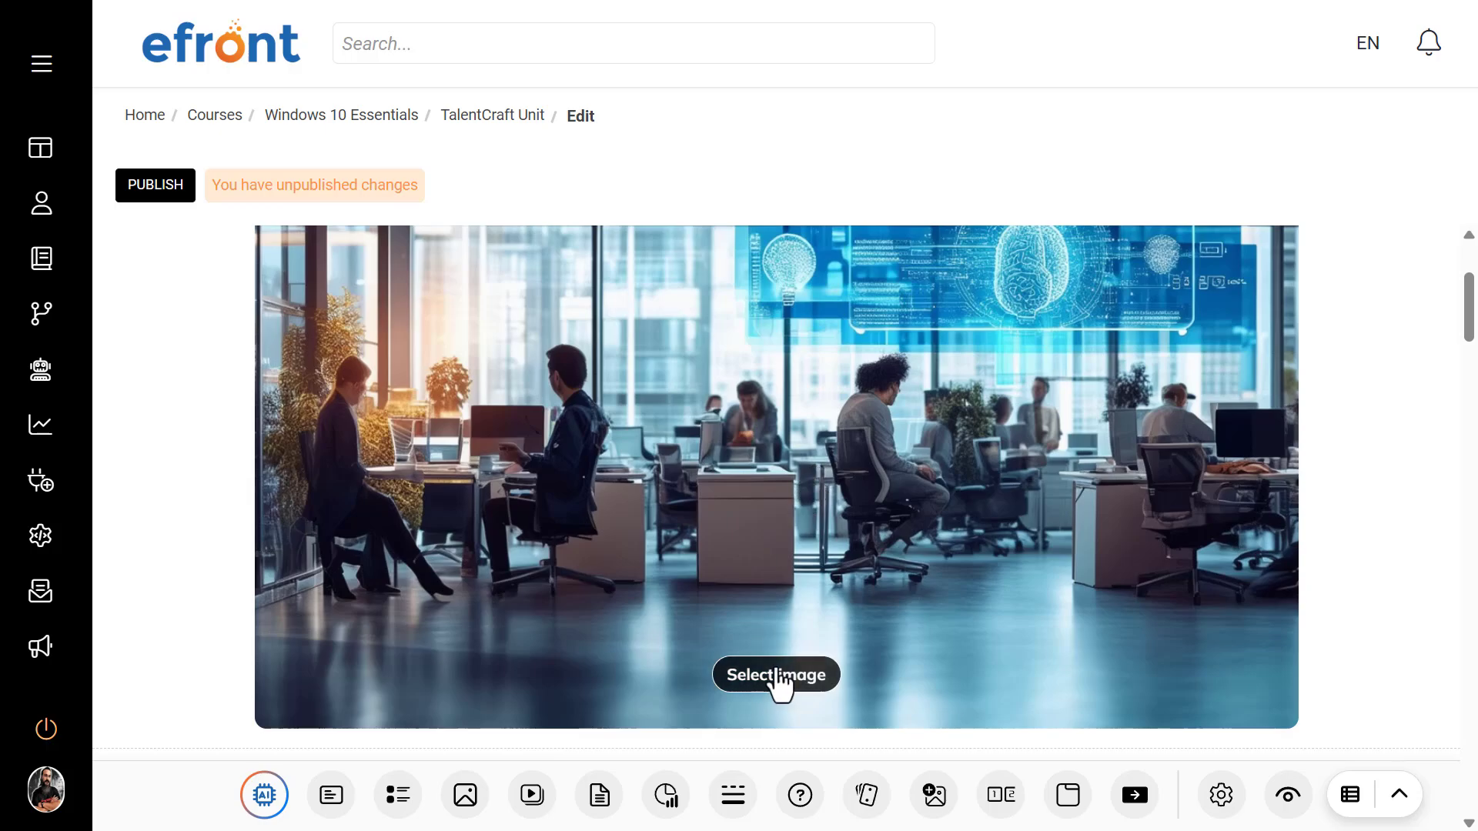
Step: Examine the image sources available for the office image block, including Craft library, My Library, AI images and Stock images, without choosing a replacement
{"action": "left_click", "coordinate": [779, 679]}
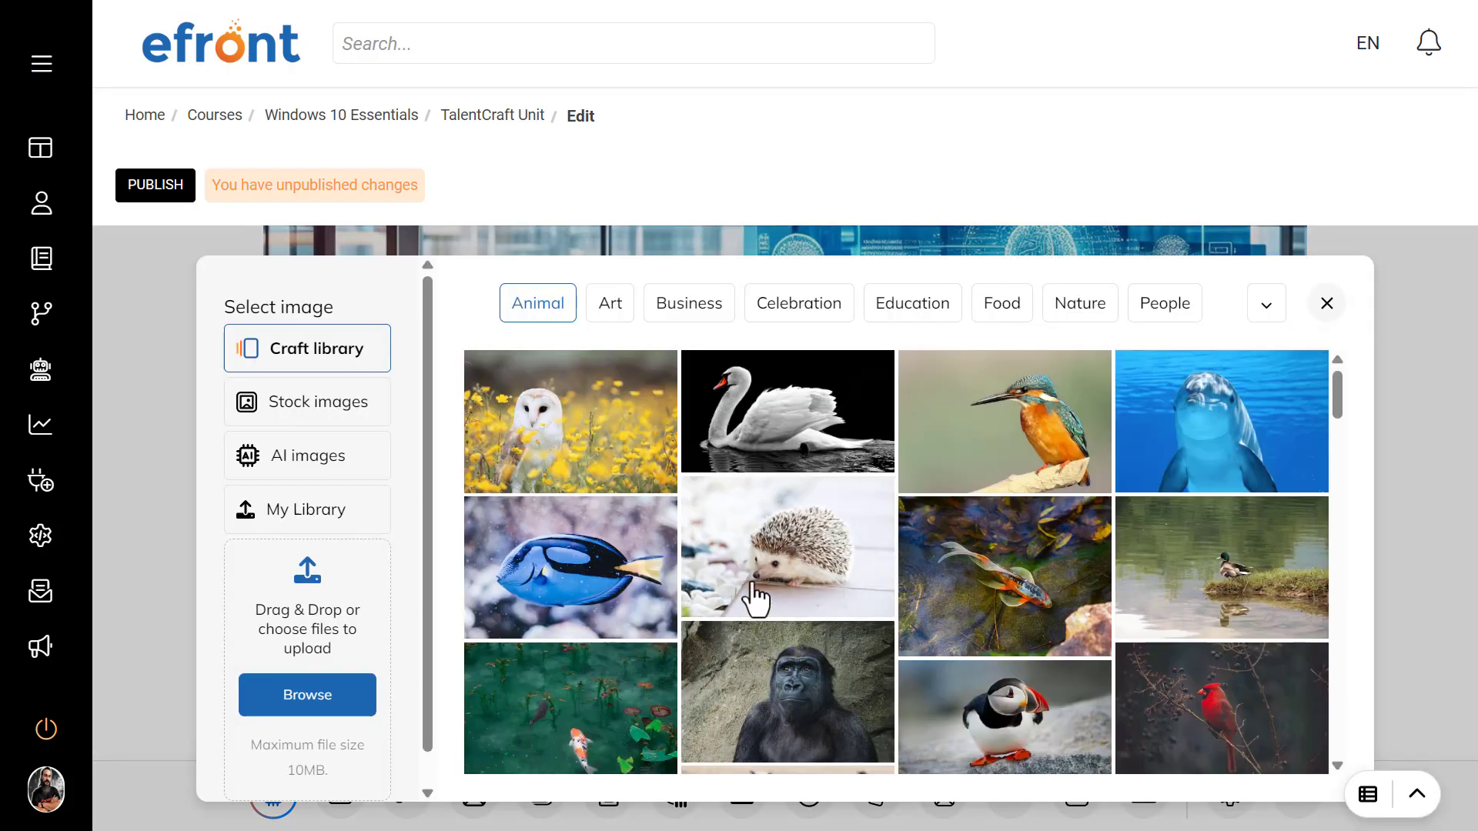
{"action": "scroll", "coordinate": [958, 529], "scroll_direction": "down", "scroll_amount": 5}
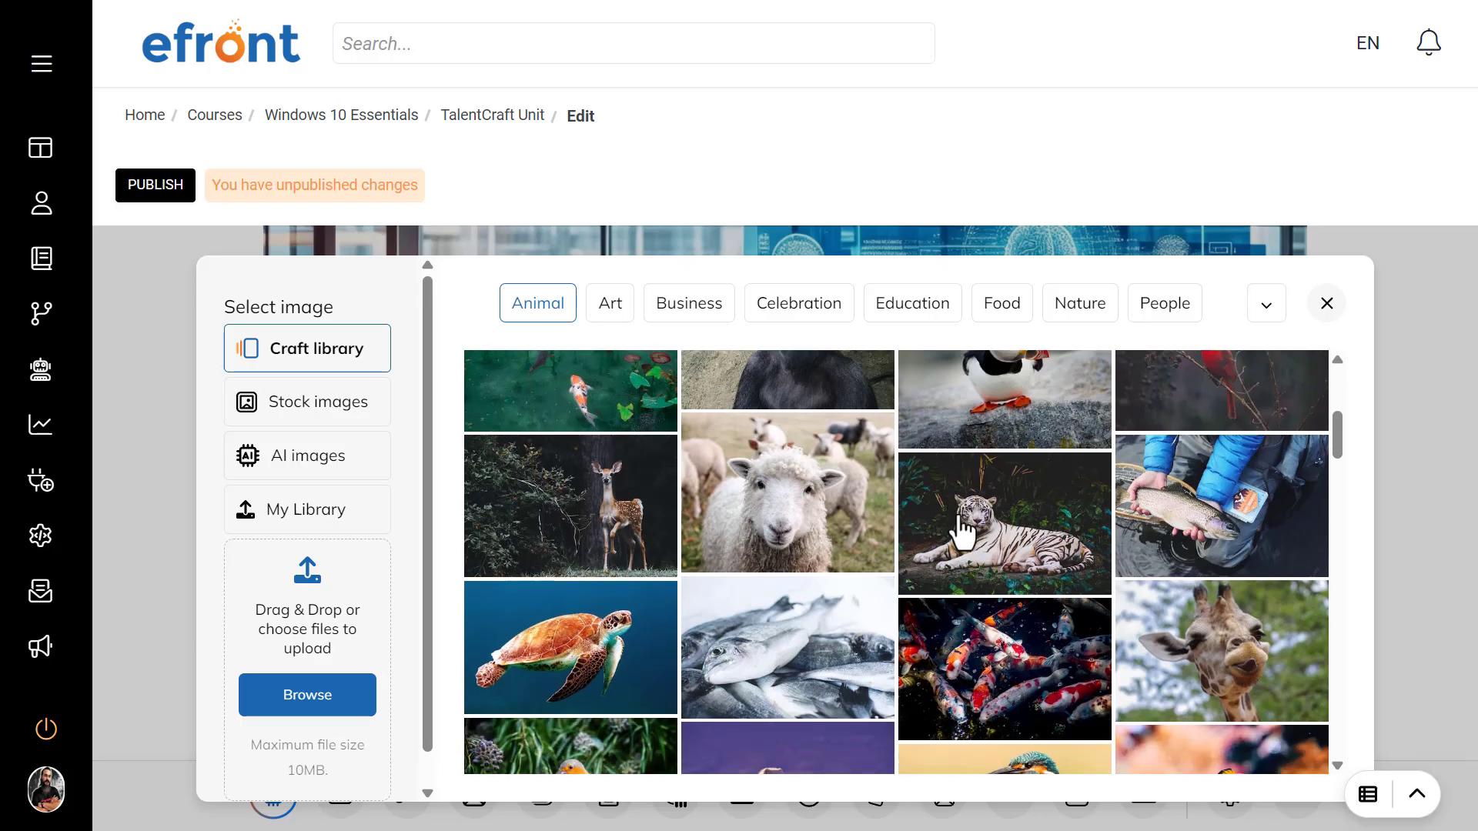
{"action": "scroll", "coordinate": [960, 531], "scroll_direction": "down", "scroll_amount": 5}
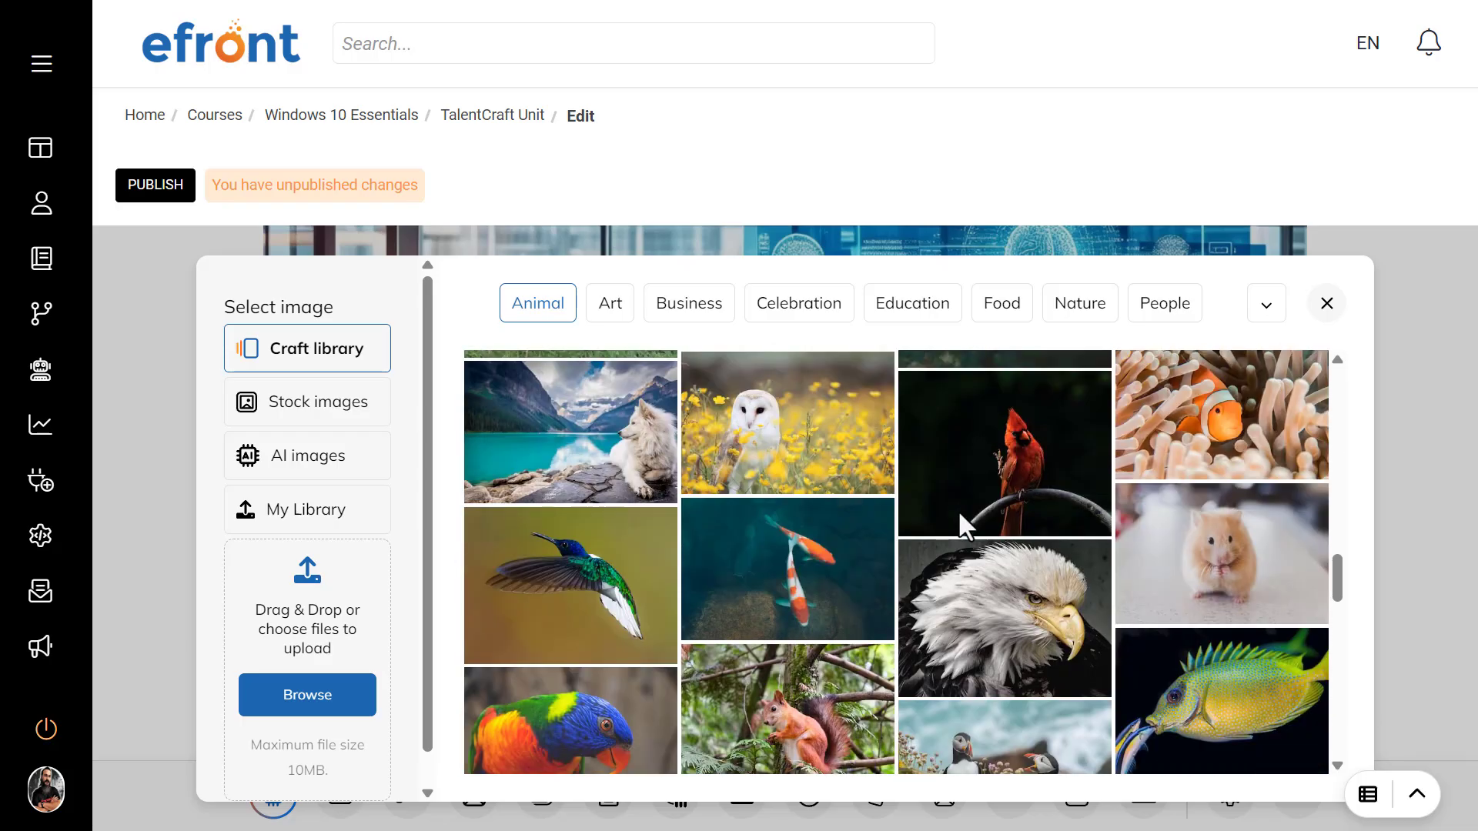
{"action": "left_click", "coordinate": [367, 510]}
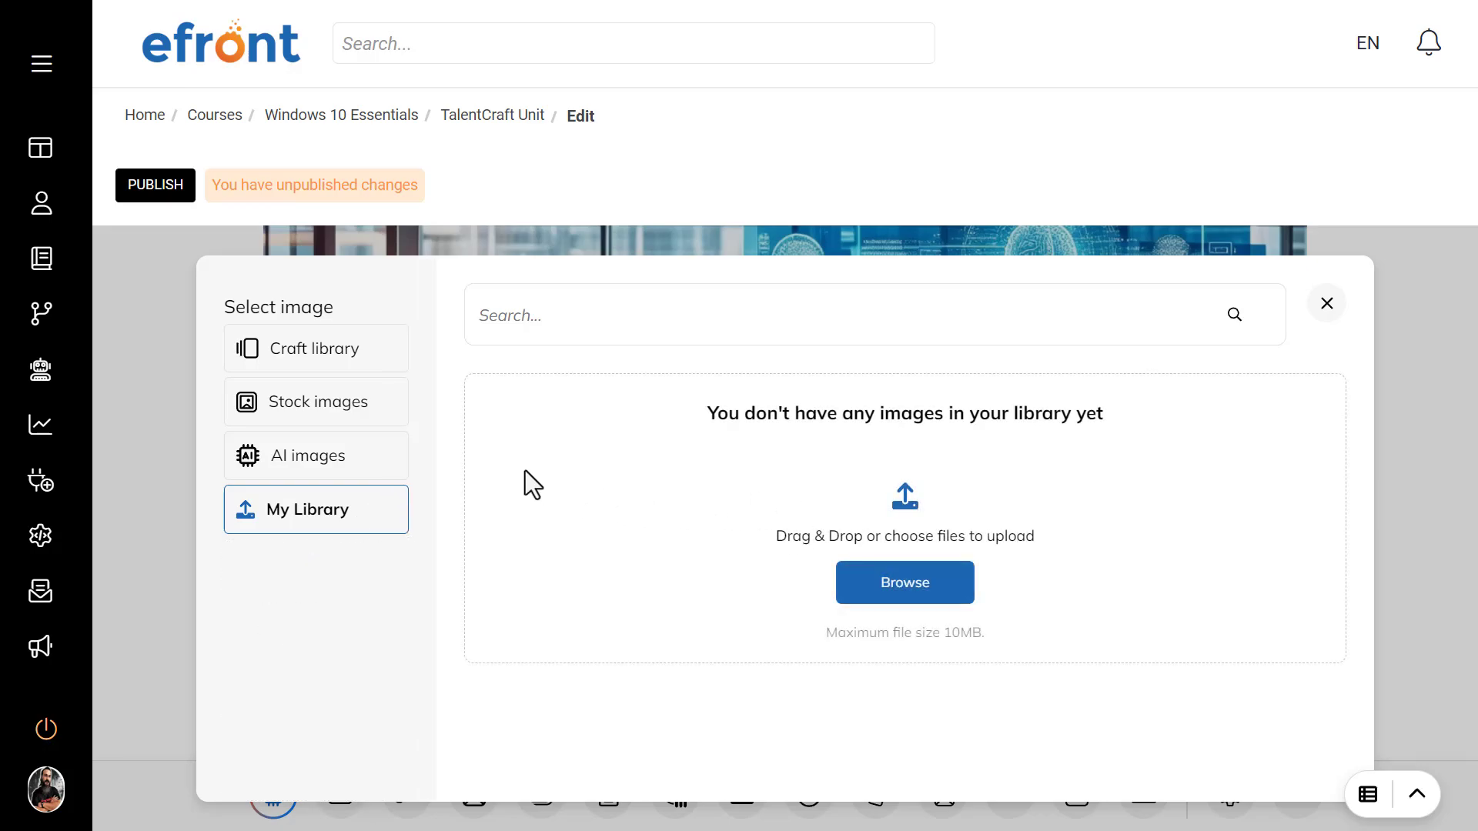
{"action": "left_click", "coordinate": [334, 461]}
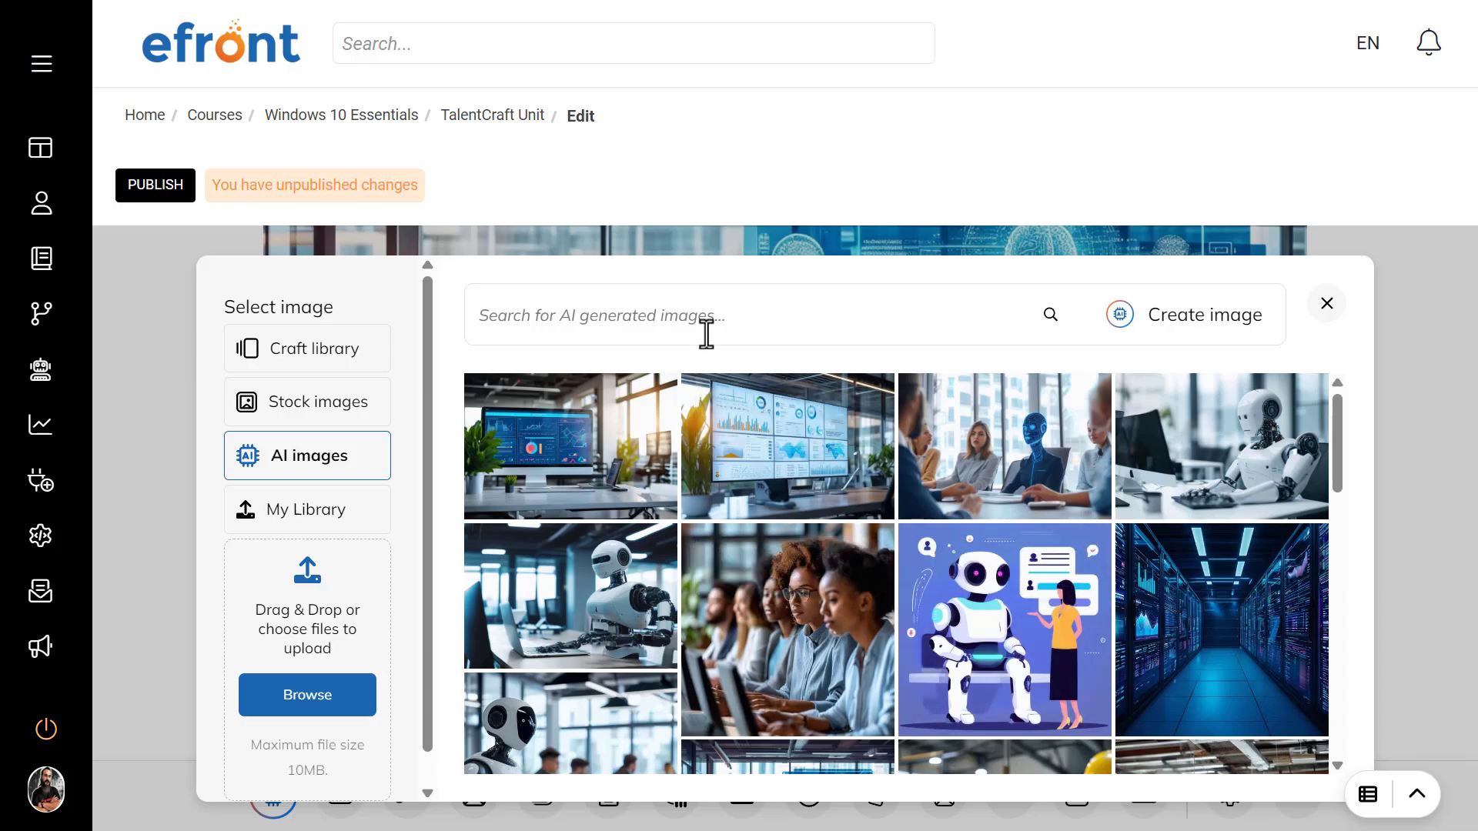
{"action": "left_click", "coordinate": [370, 413]}
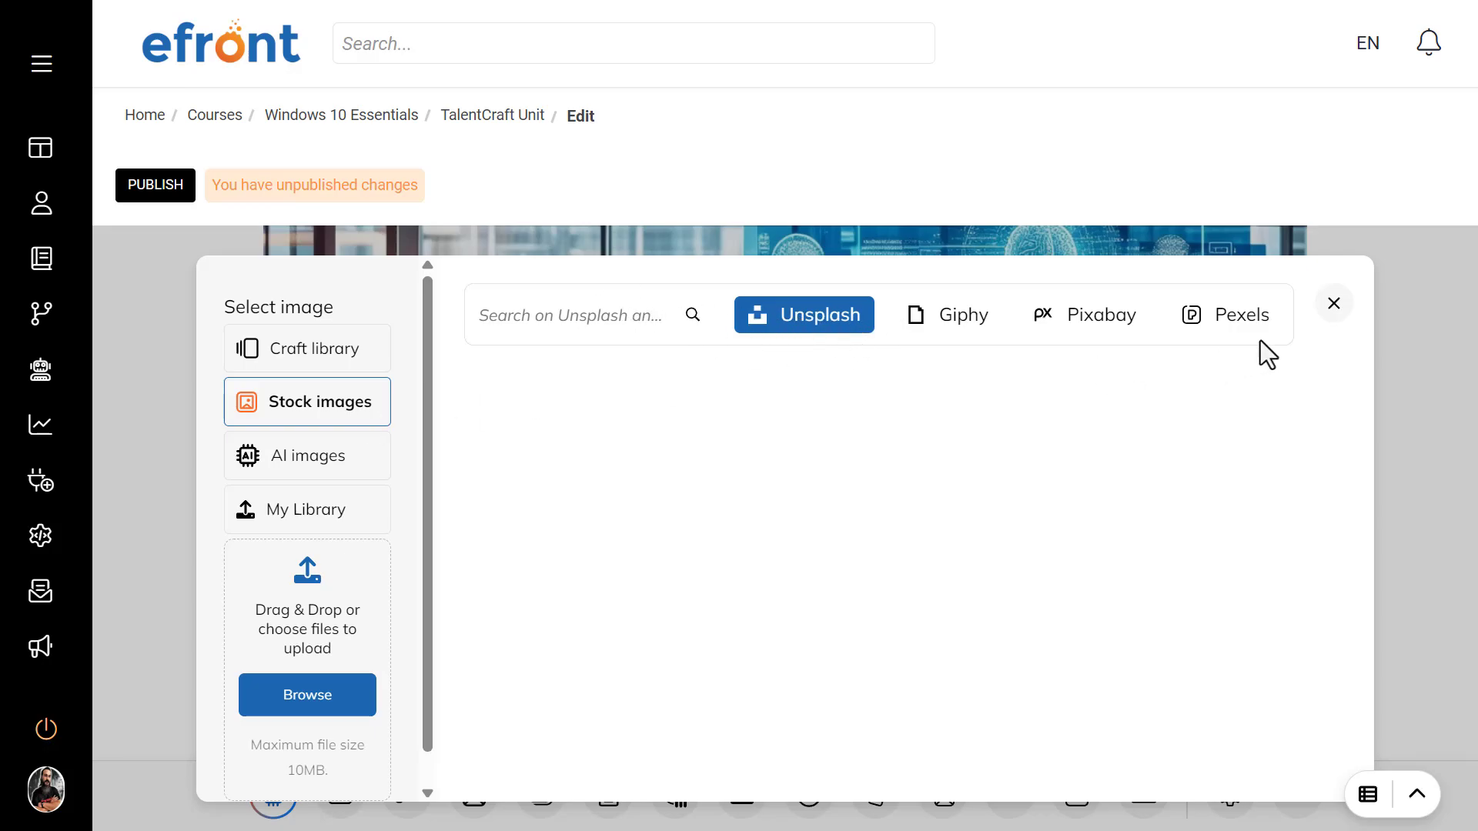
{"action": "left_click", "coordinate": [1333, 304]}
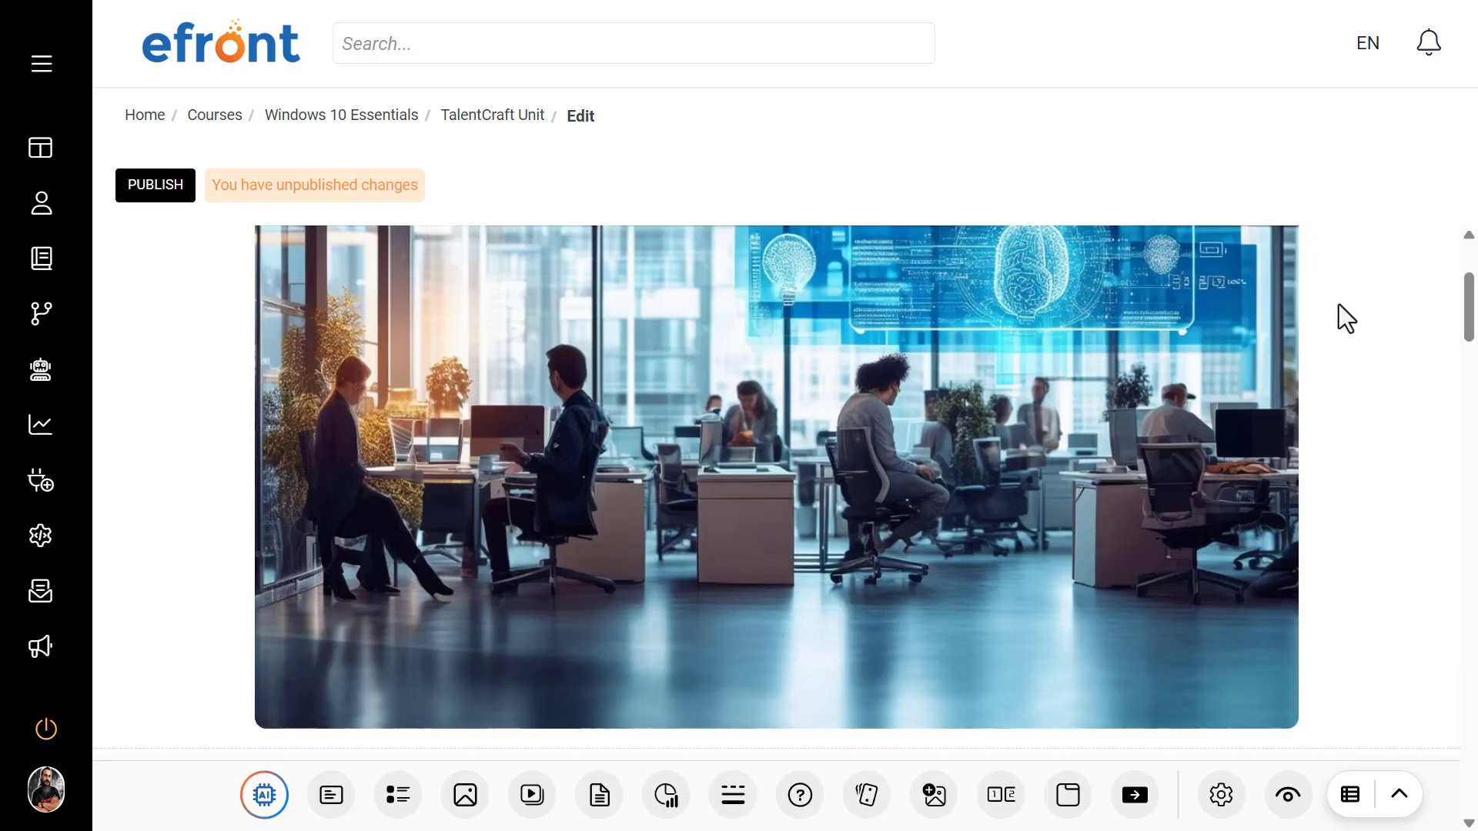
{"action": "left_click", "coordinate": [753, 495]}
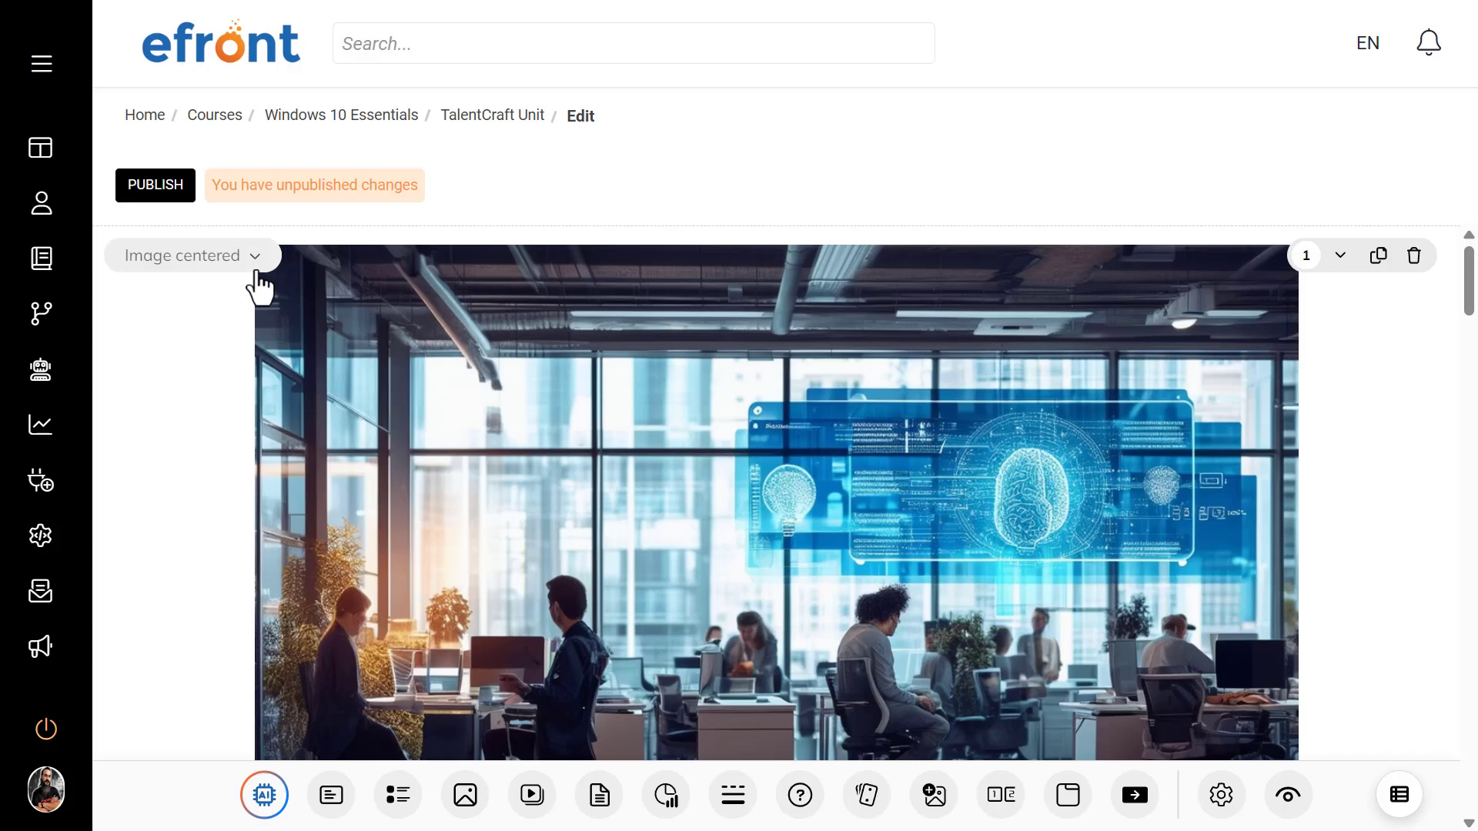
Step: Reposition the office image downward in the Image full width layout to show the whole brain display, and set the block back to Text on image
{"action": "left_click", "coordinate": [255, 257]}
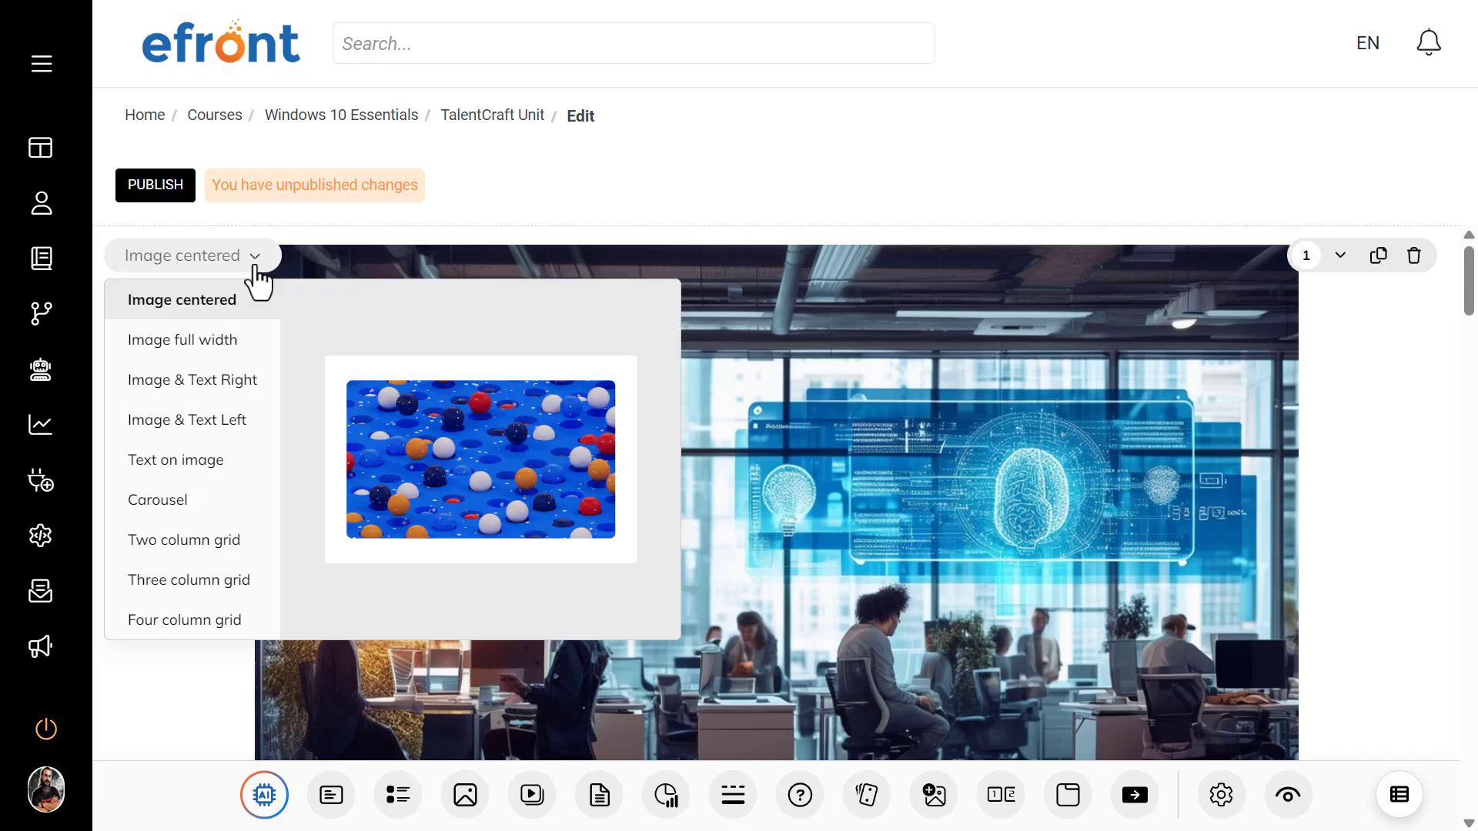
{"action": "left_click", "coordinate": [225, 342]}
{"action": "left_click", "coordinate": [843, 560]}
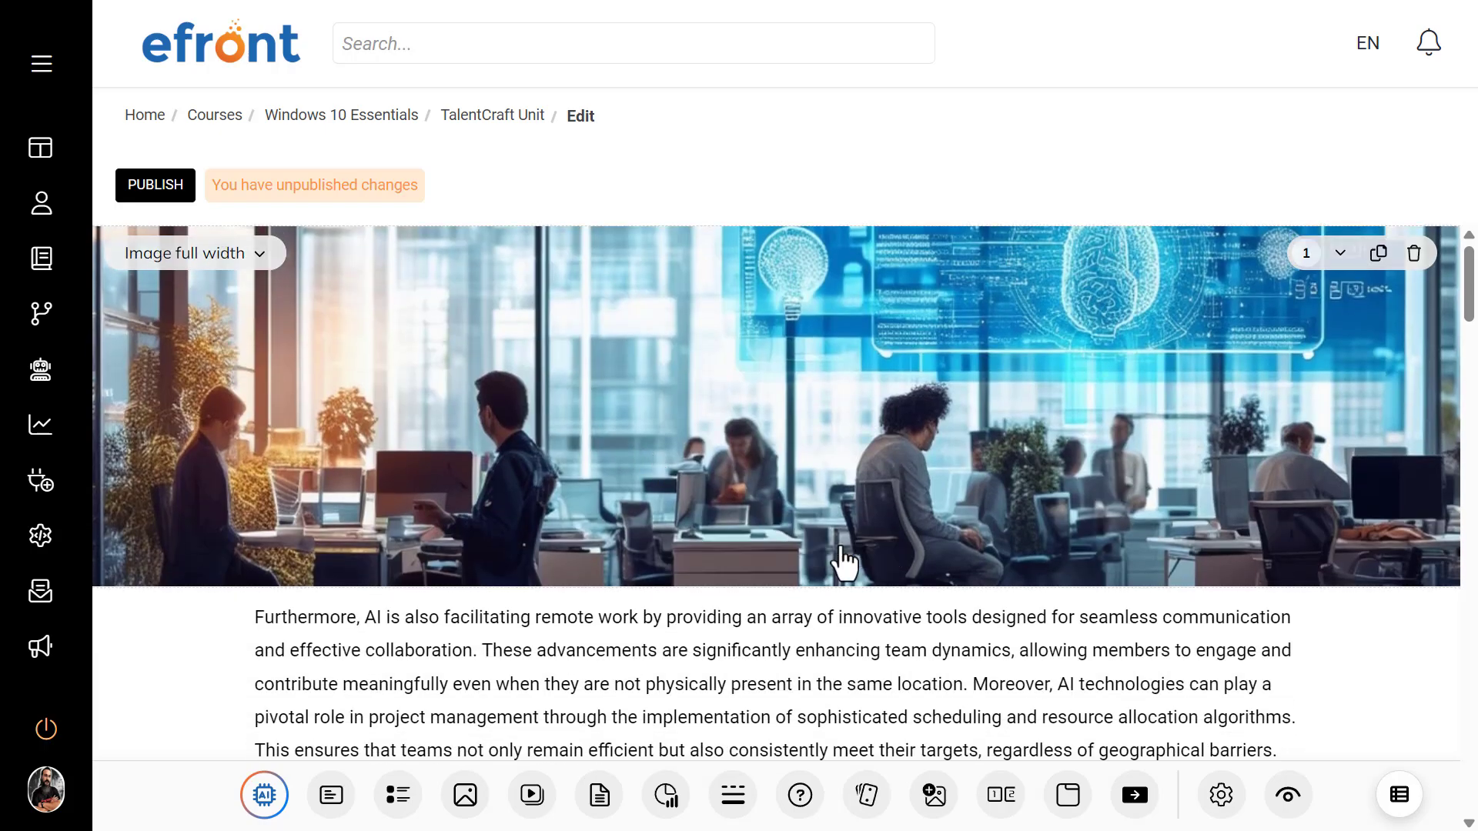
{"action": "mouse_move", "coordinate": [957, 409]}
{"action": "left_mouse_down"}
{"action": "mouse_move", "coordinate": [953, 501]}
{"action": "mouse_move", "coordinate": [948, 433]}
{"action": "left_mouse_up"}
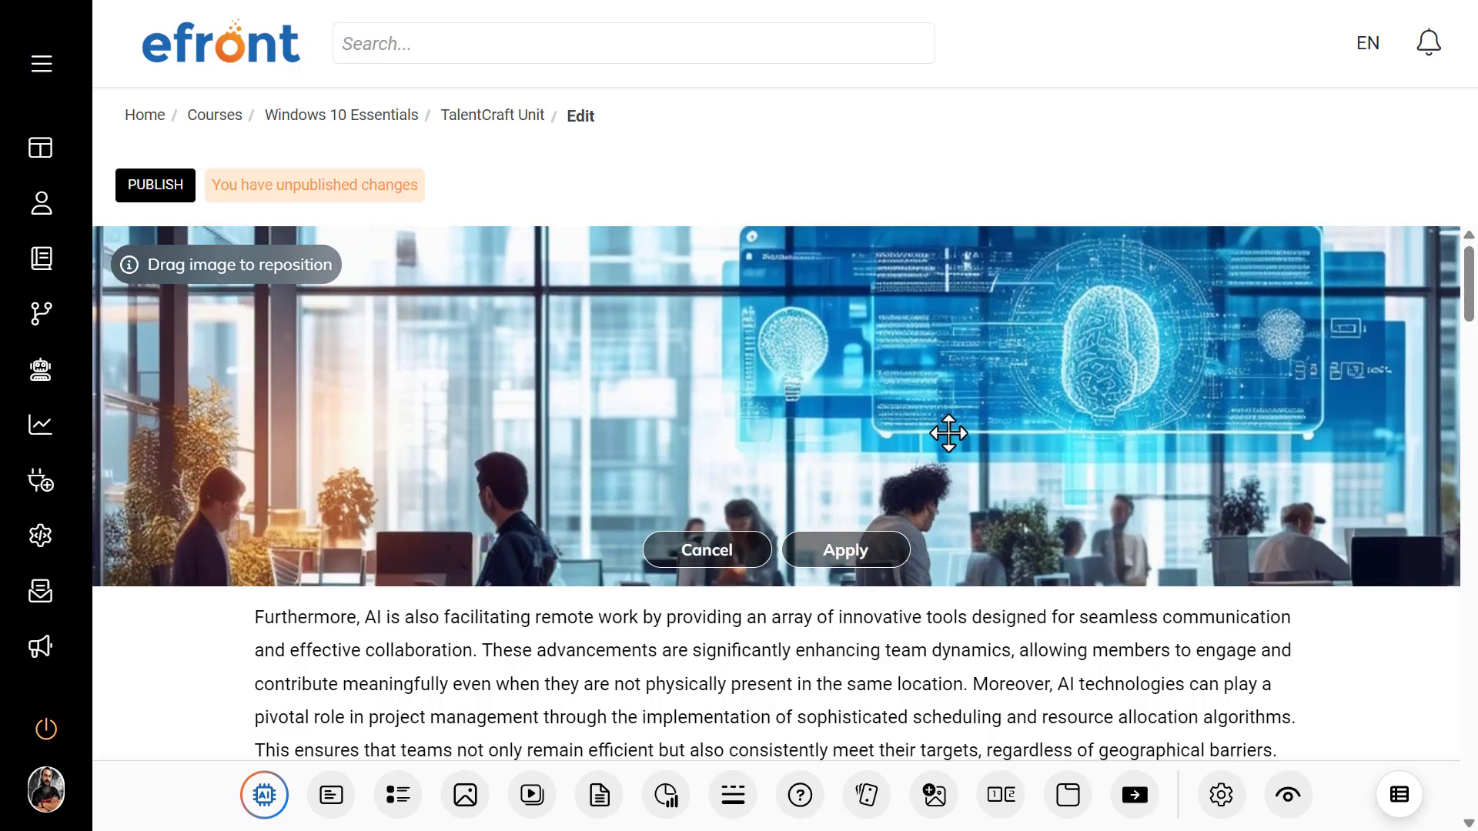
{"action": "left_click", "coordinate": [866, 556]}
{"action": "left_click", "coordinate": [230, 261]}
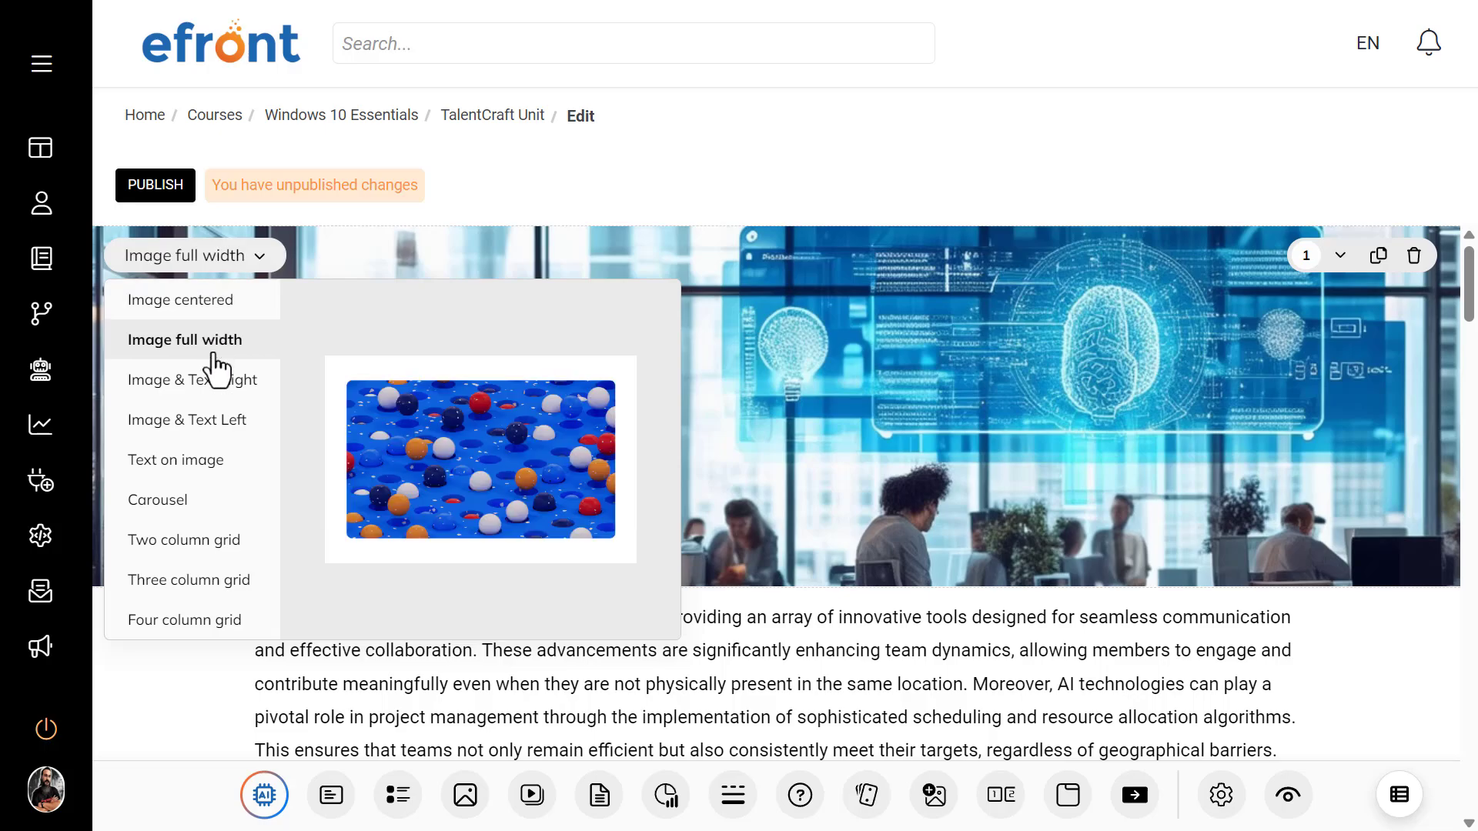
{"action": "left_click", "coordinate": [198, 462]}
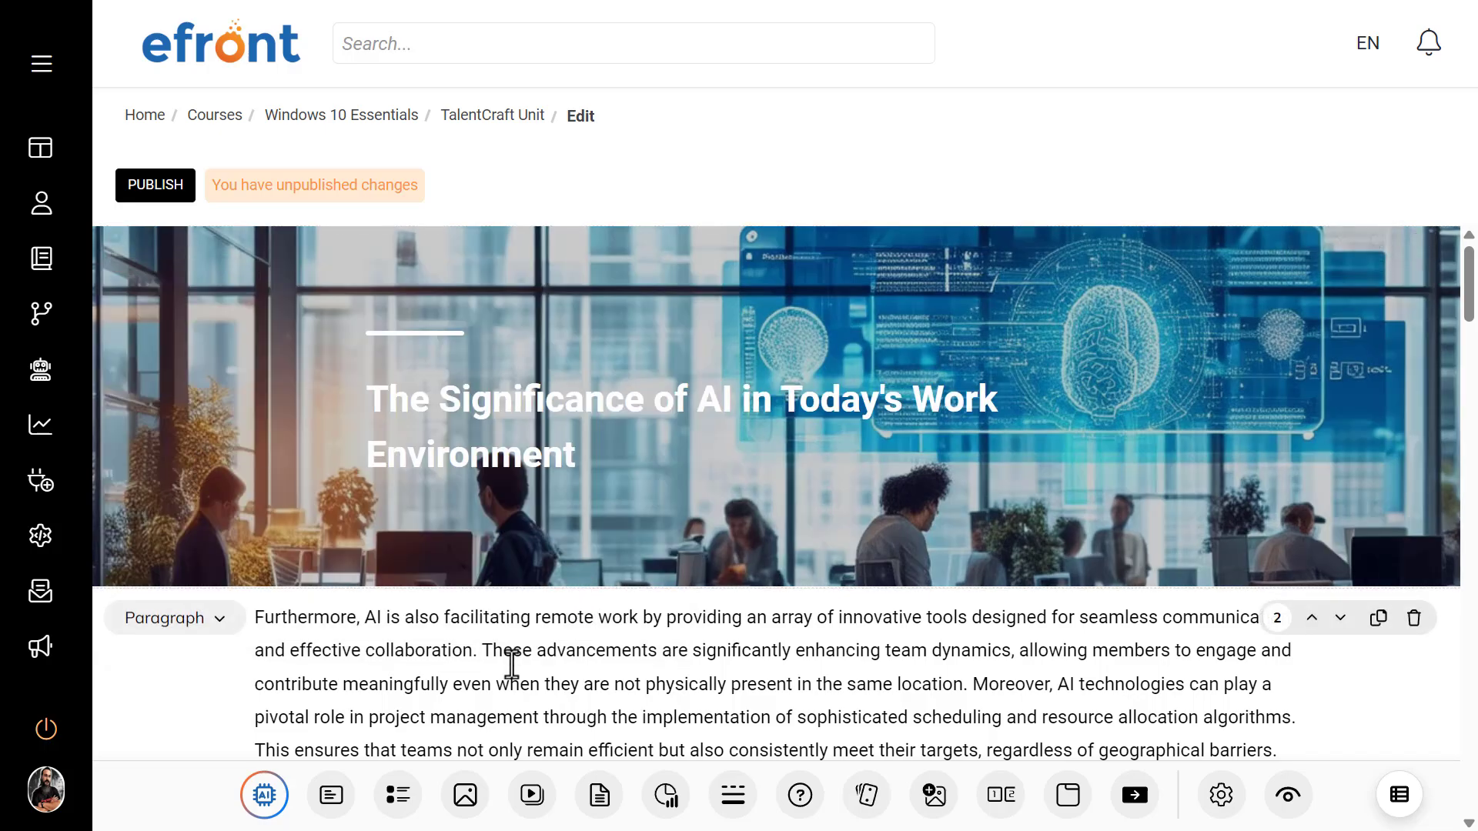
Step: Change the layout of the "AI is not just a tool" quote block to Motivation 2
{"action": "scroll", "coordinate": [512, 661], "scroll_direction": "down", "scroll_amount": 6}
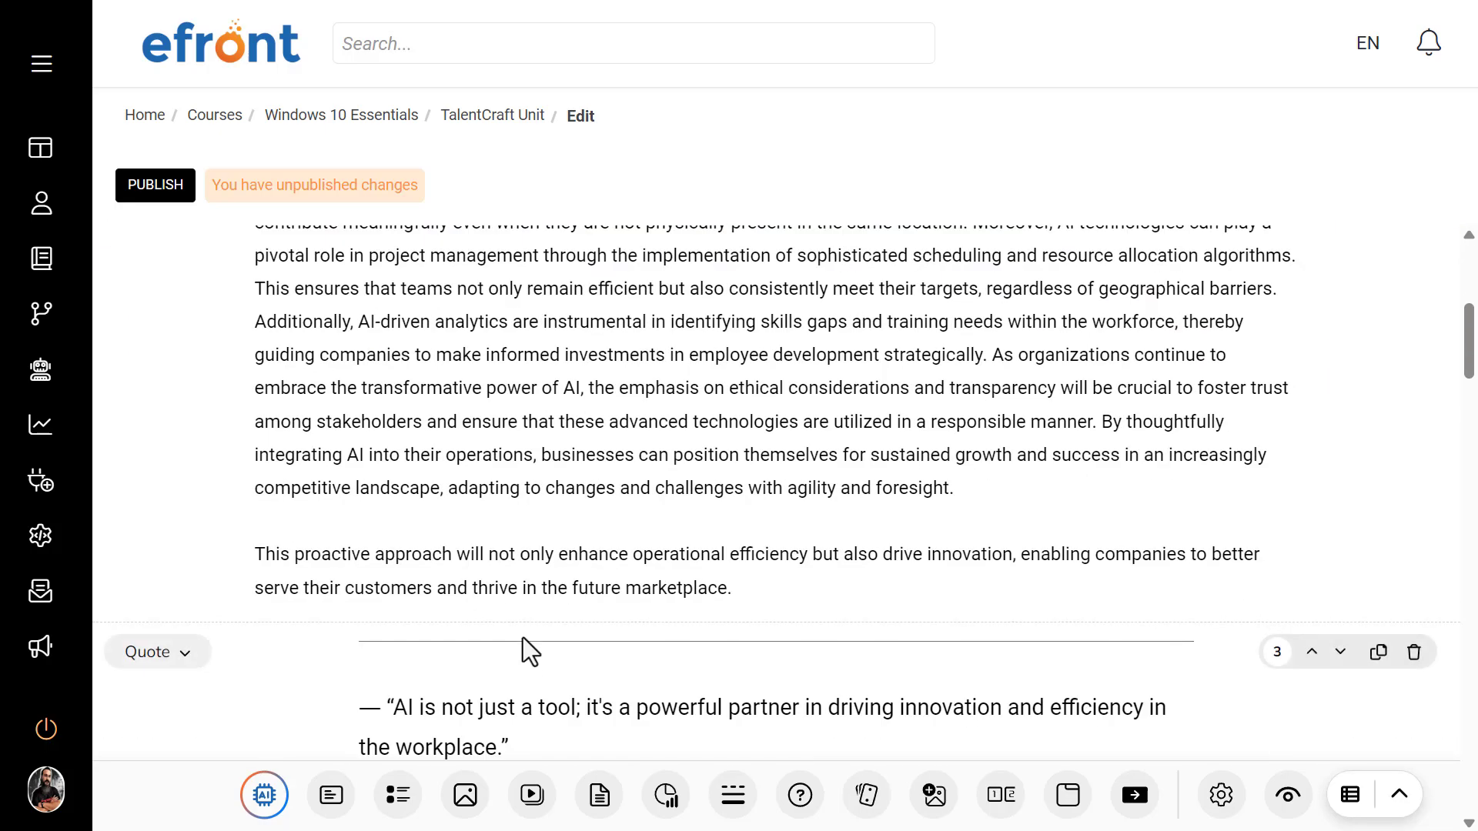
{"action": "scroll", "coordinate": [554, 569], "scroll_direction": "down", "scroll_amount": 3}
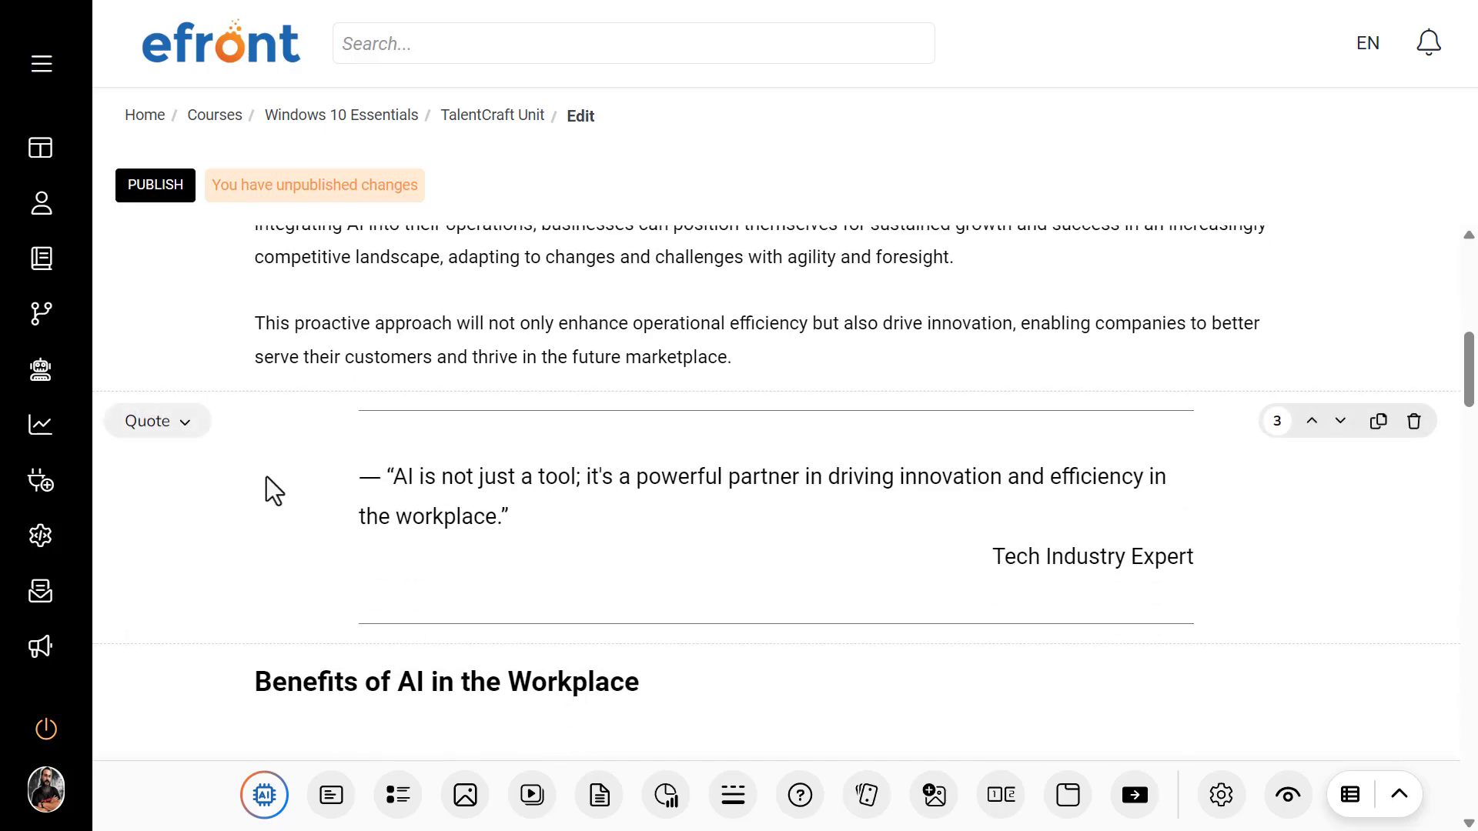
{"action": "left_click", "coordinate": [154, 425]}
{"action": "scroll", "coordinate": [199, 585], "scroll_direction": "down", "scroll_amount": 3}
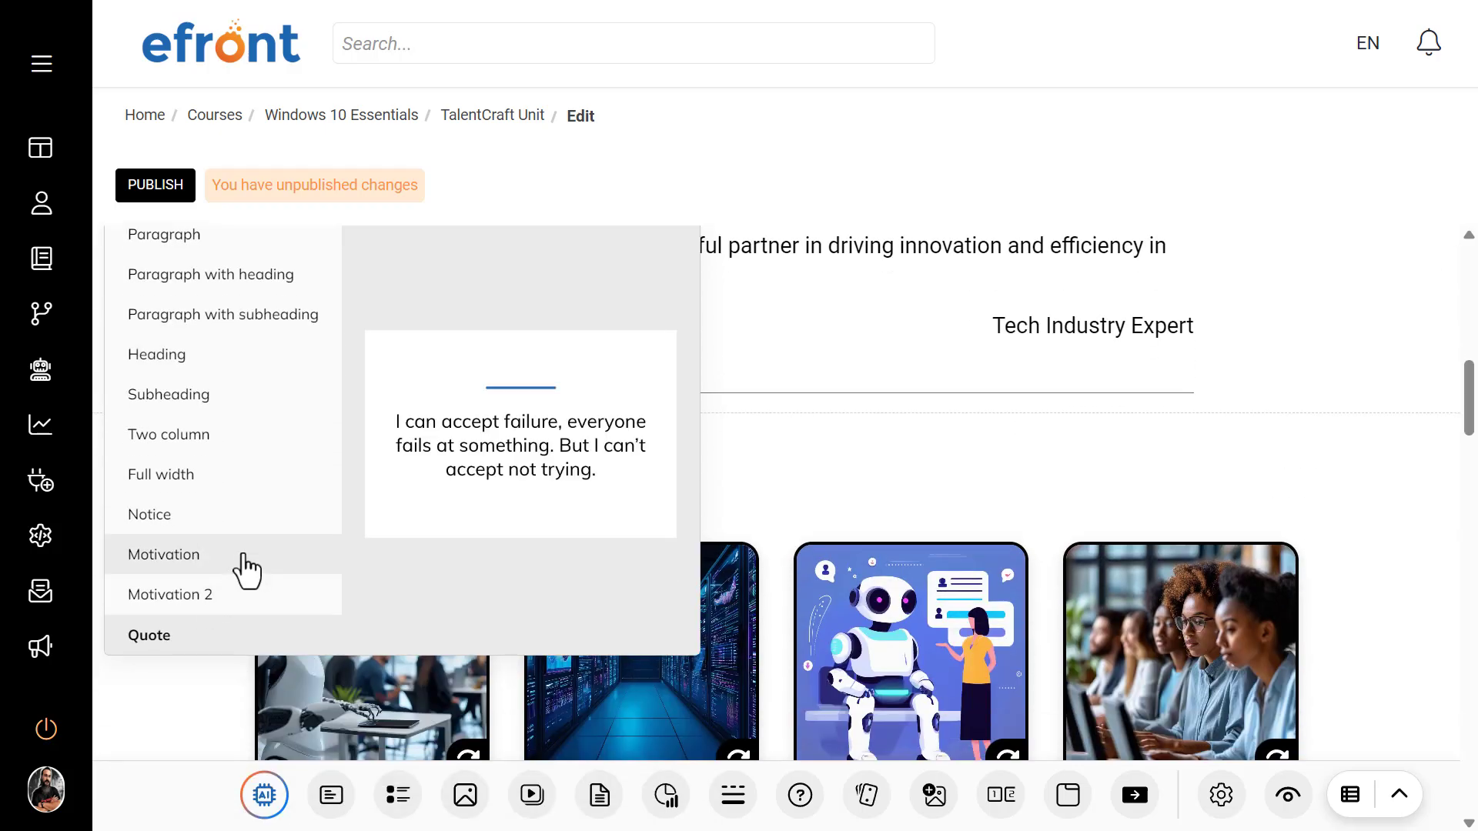
{"action": "left_click", "coordinate": [231, 594]}
{"action": "scroll", "coordinate": [650, 393], "scroll_direction": "up", "scroll_amount": 3}
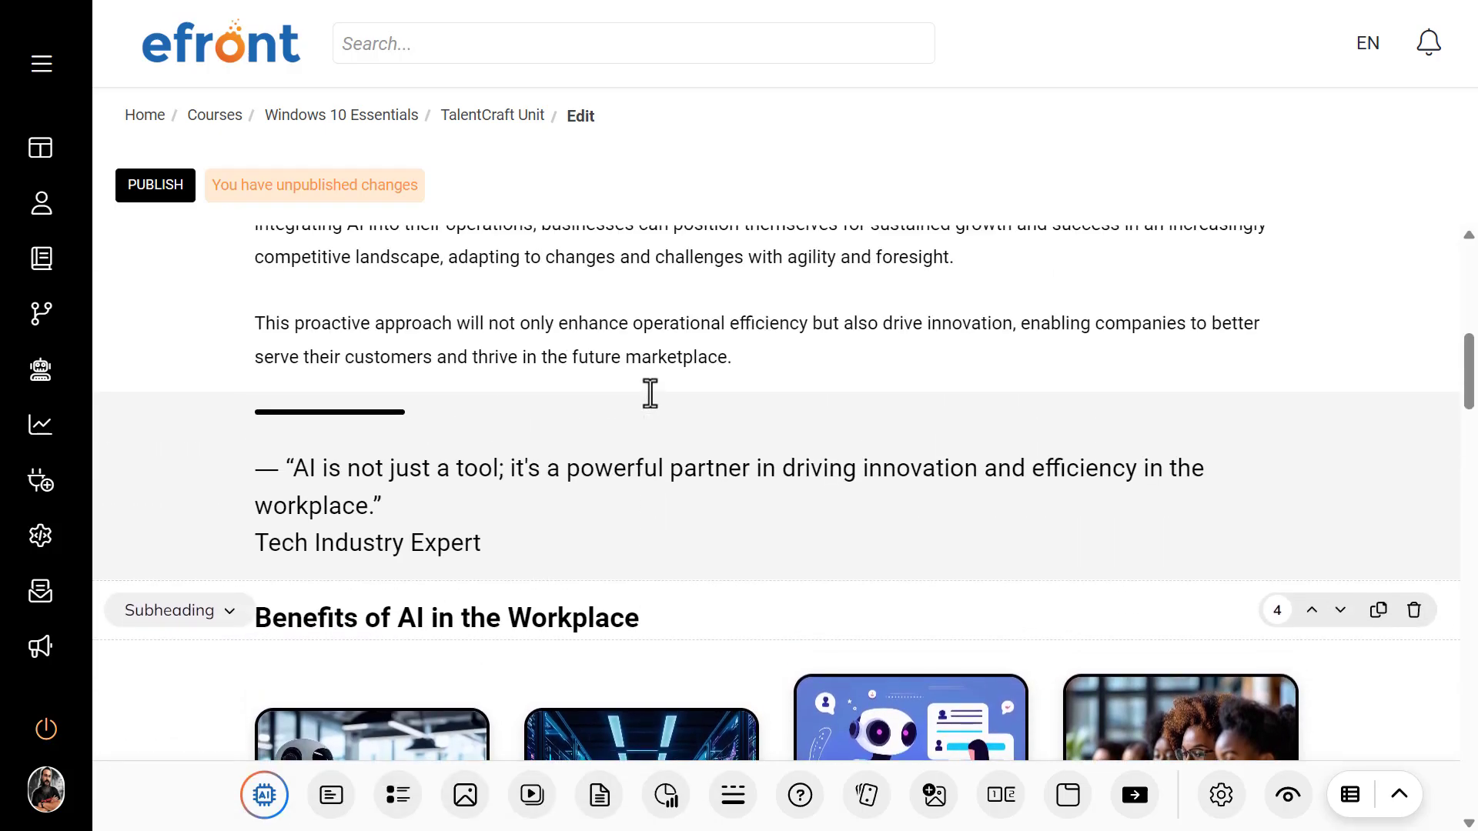
Step: Change the flashcard block under "Benefits of AI in the Workplace" from a grid to the Stack layout
{"action": "scroll", "coordinate": [688, 501], "scroll_direction": "down", "scroll_amount": 5}
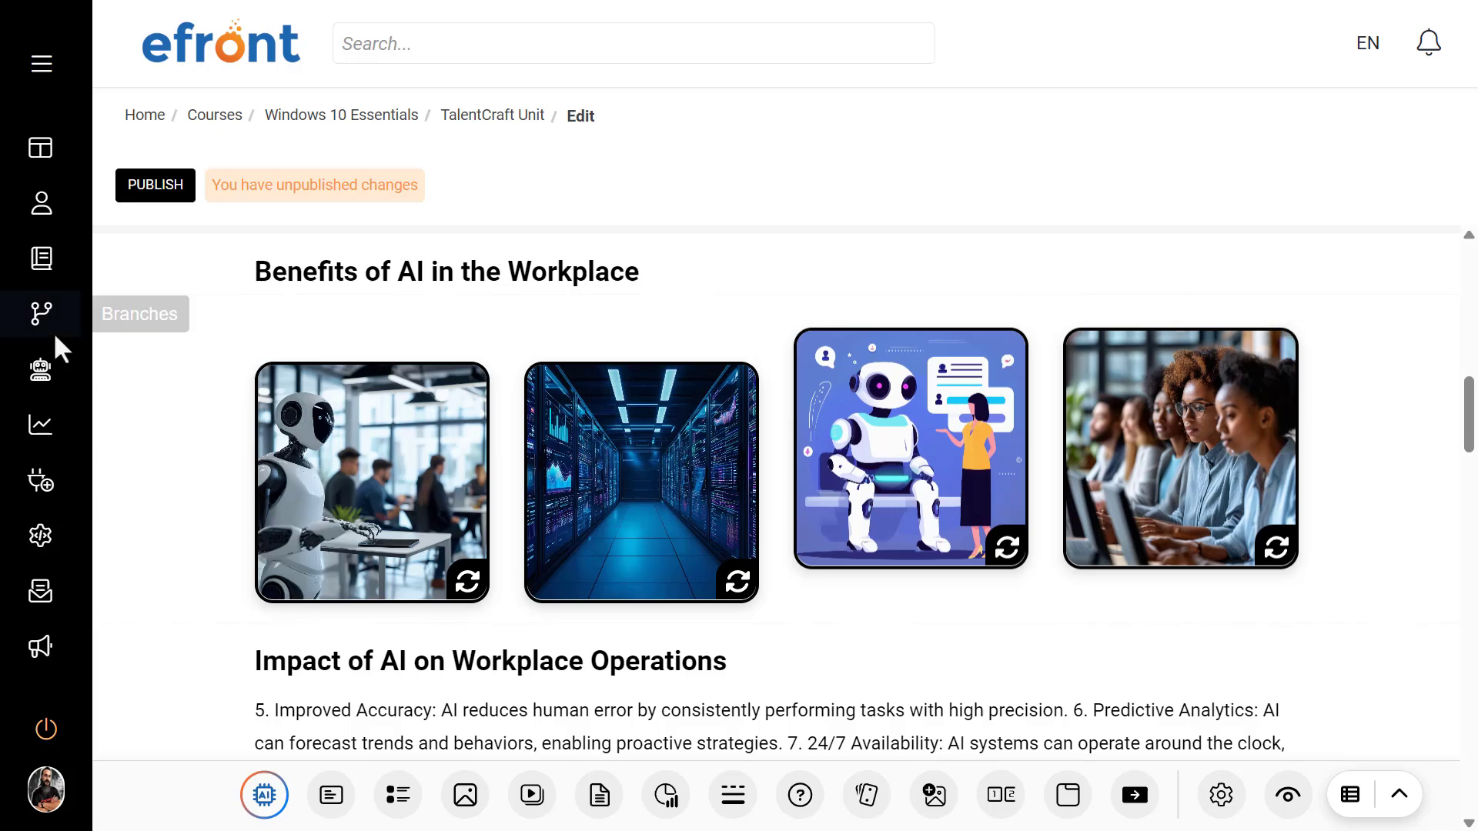
{"action": "left_click", "coordinate": [157, 327]}
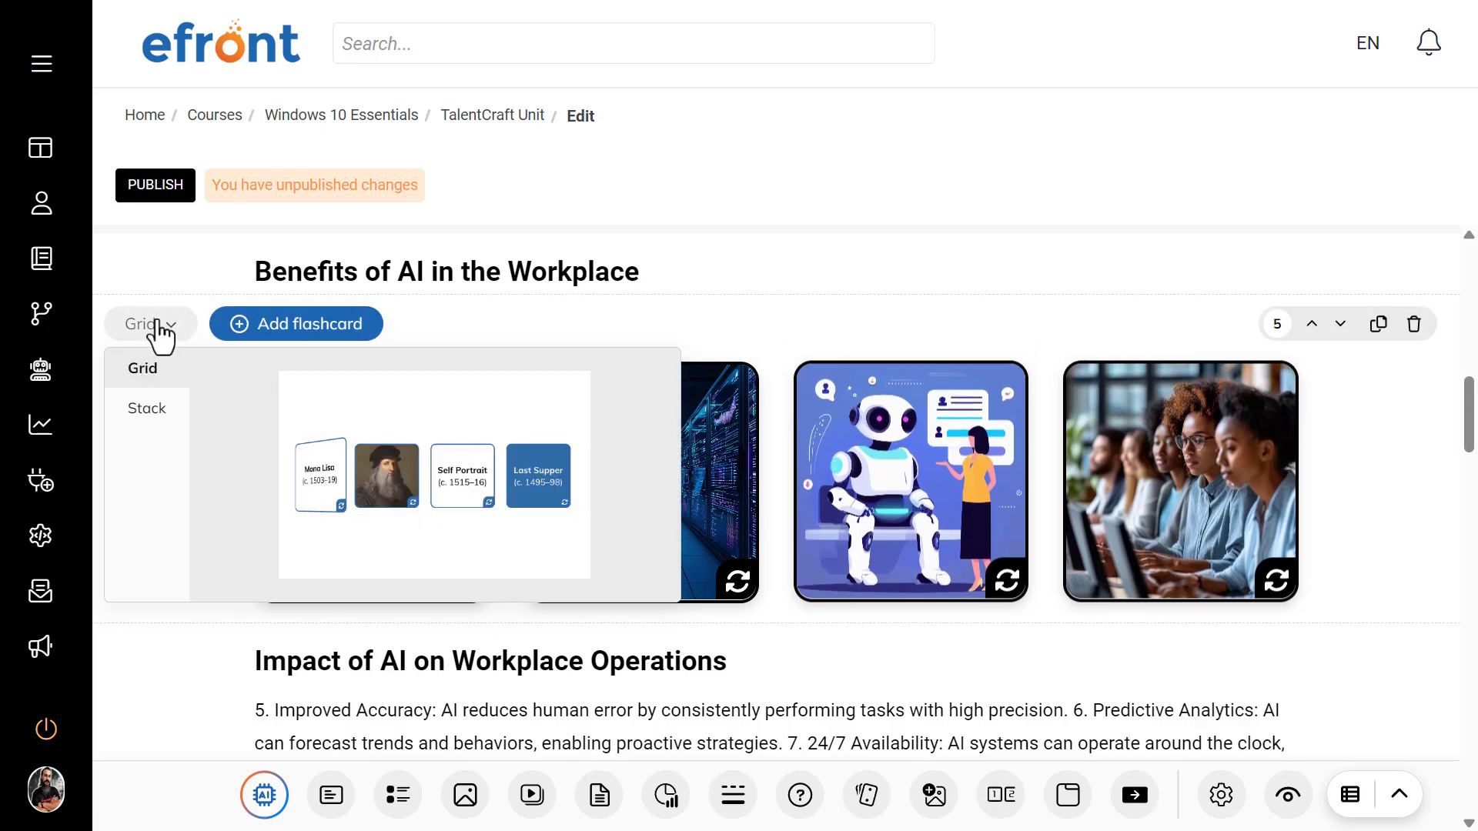
{"action": "left_click", "coordinate": [150, 414]}
Step: Flip the first two stacked flashcards, advance to the third, and examine the multiple choice question further down the unit
{"action": "scroll", "coordinate": [314, 497], "scroll_direction": "down", "scroll_amount": 2}
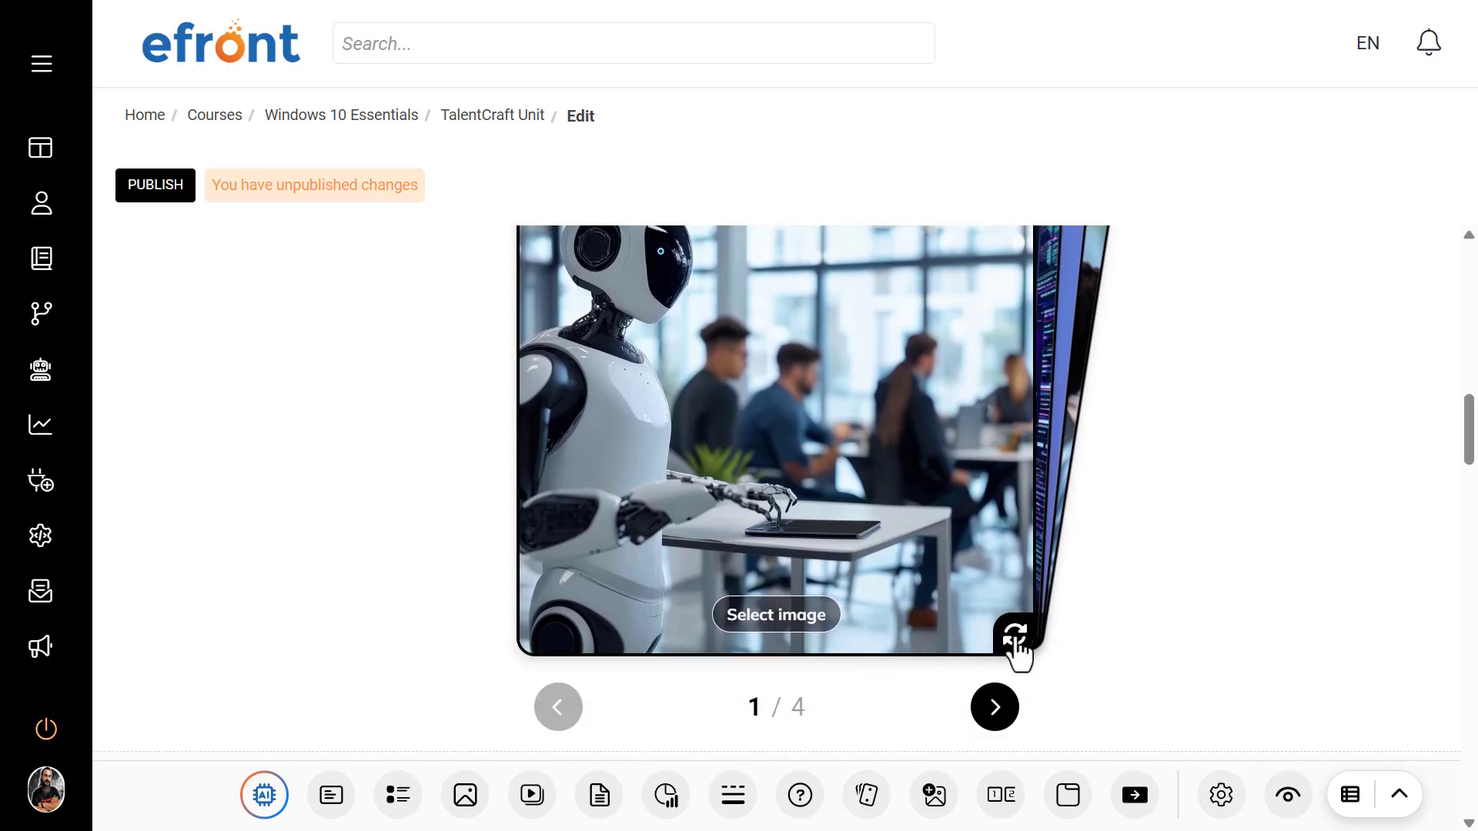
{"action": "left_click", "coordinate": [1014, 637]}
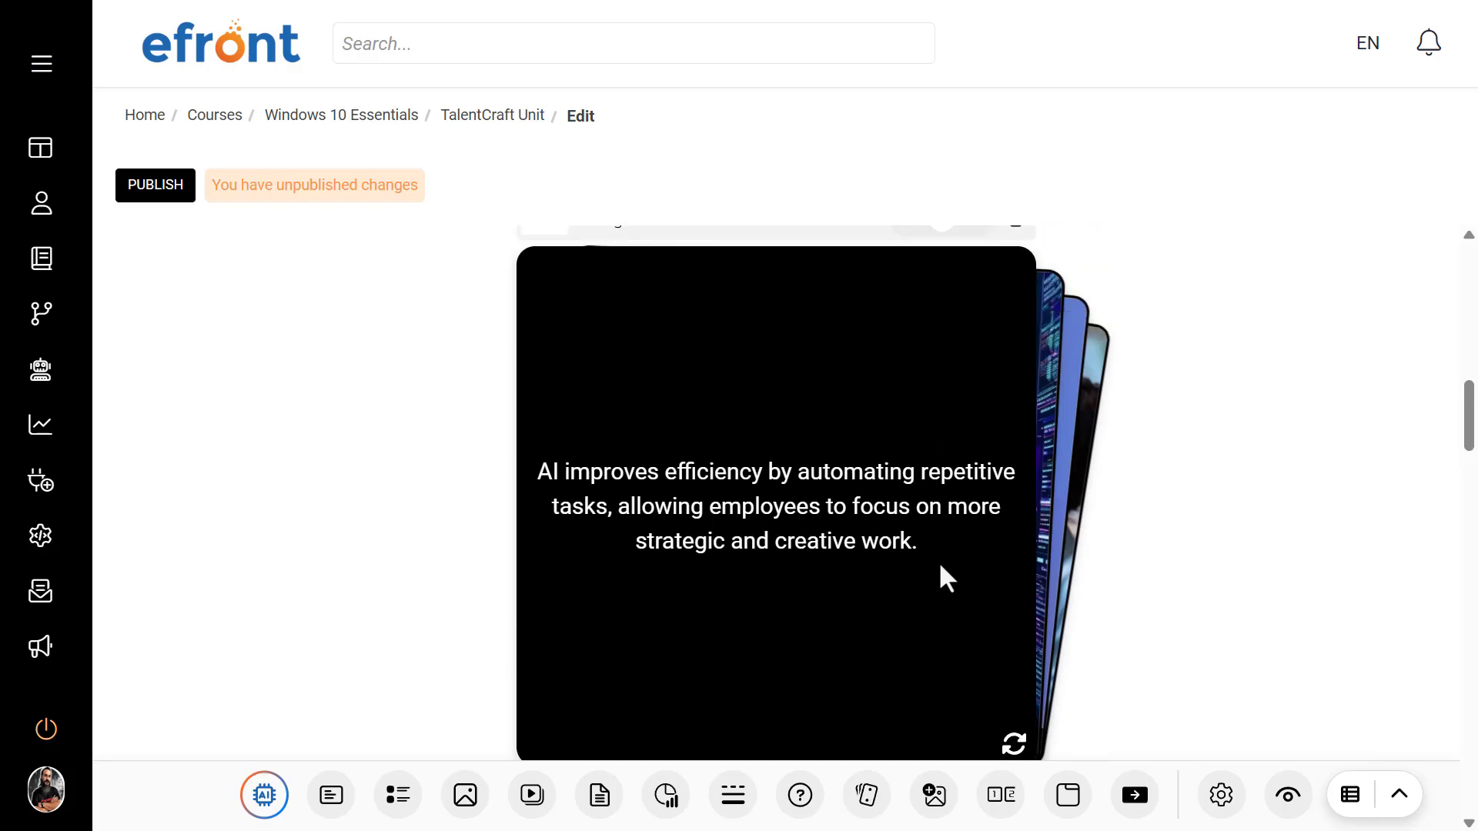
{"action": "left_click", "coordinate": [997, 712]}
{"action": "left_click", "coordinate": [1011, 635]}
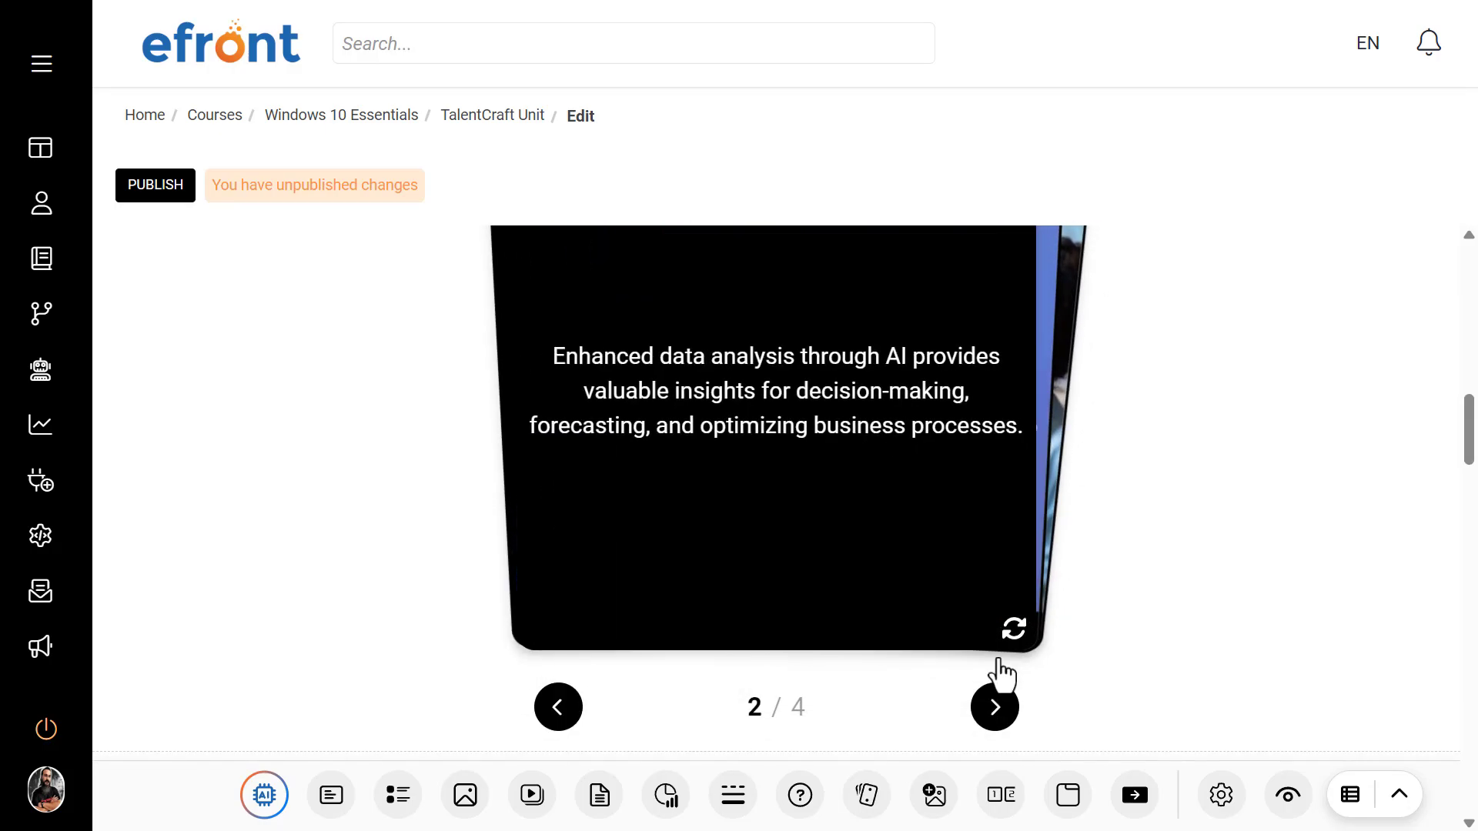
{"action": "scroll", "coordinate": [1000, 715], "scroll_direction": "up", "scroll_amount": 2}
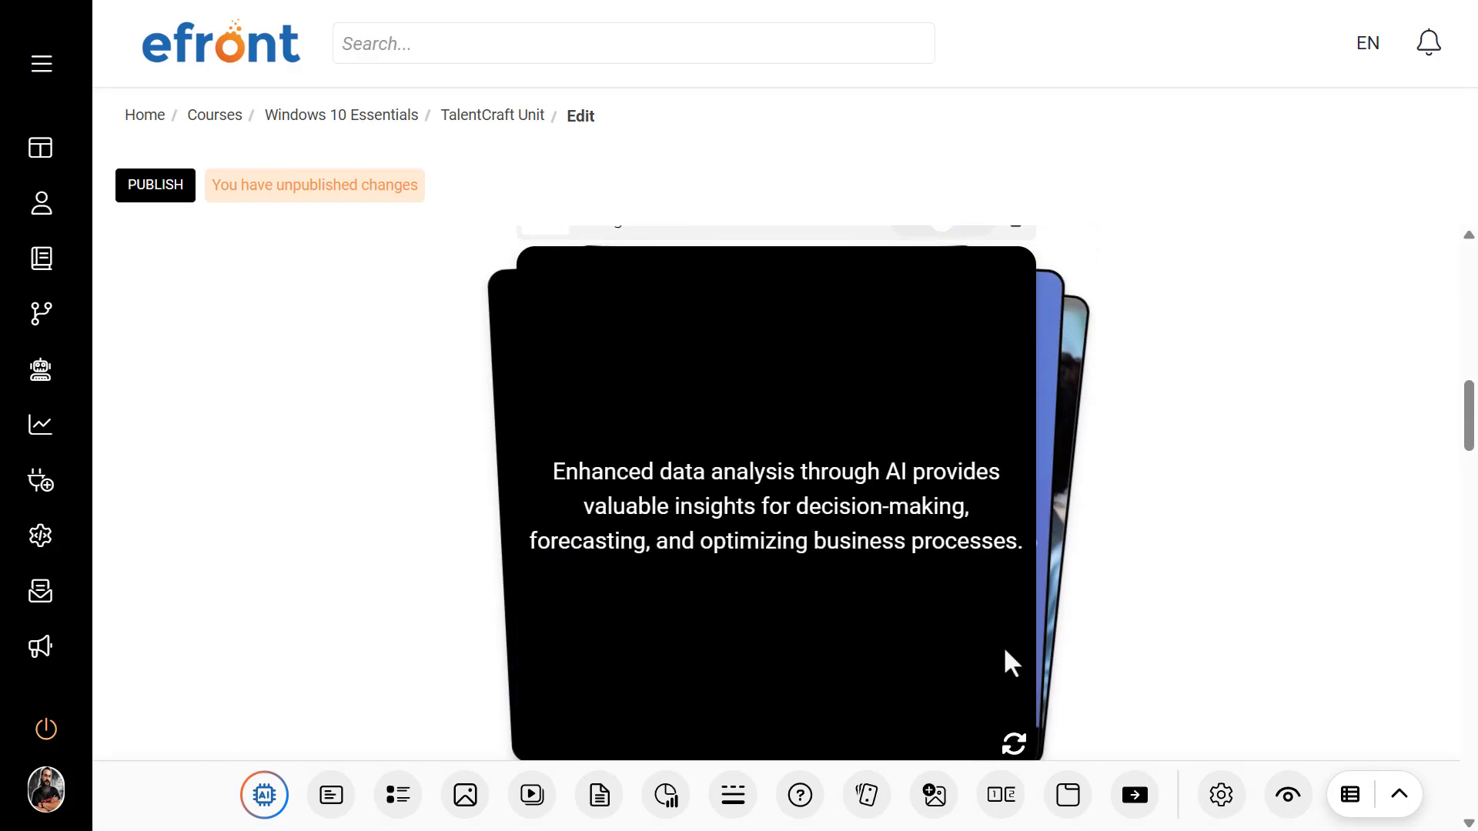
{"action": "scroll", "coordinate": [1000, 616], "scroll_direction": "down", "scroll_amount": 4}
{"action": "left_click", "coordinate": [991, 481]}
{"action": "scroll", "coordinate": [1077, 500], "scroll_direction": "up", "scroll_amount": 3}
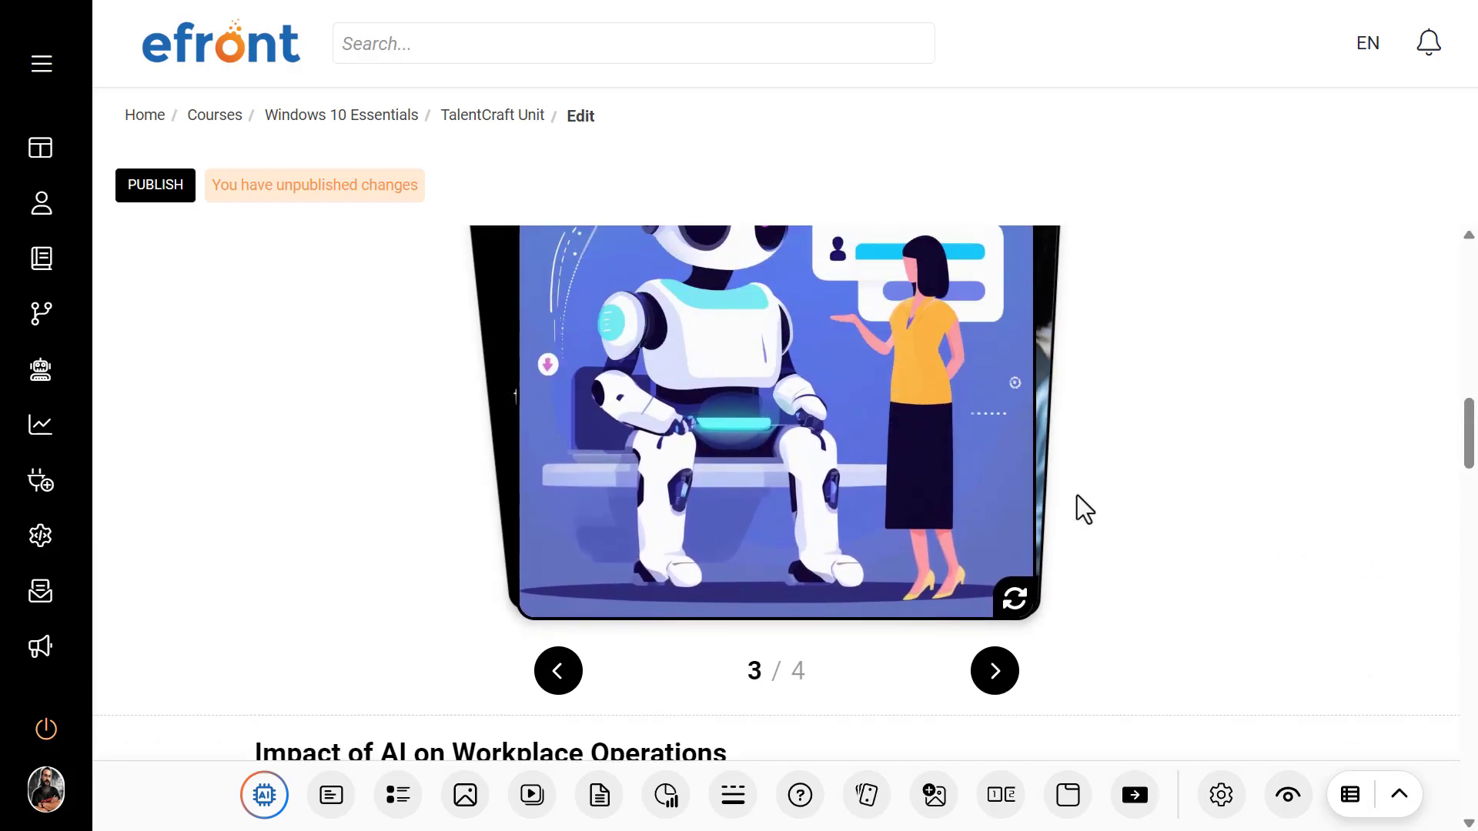
{"action": "scroll", "coordinate": [1077, 496], "scroll_direction": "down", "scroll_amount": 6}
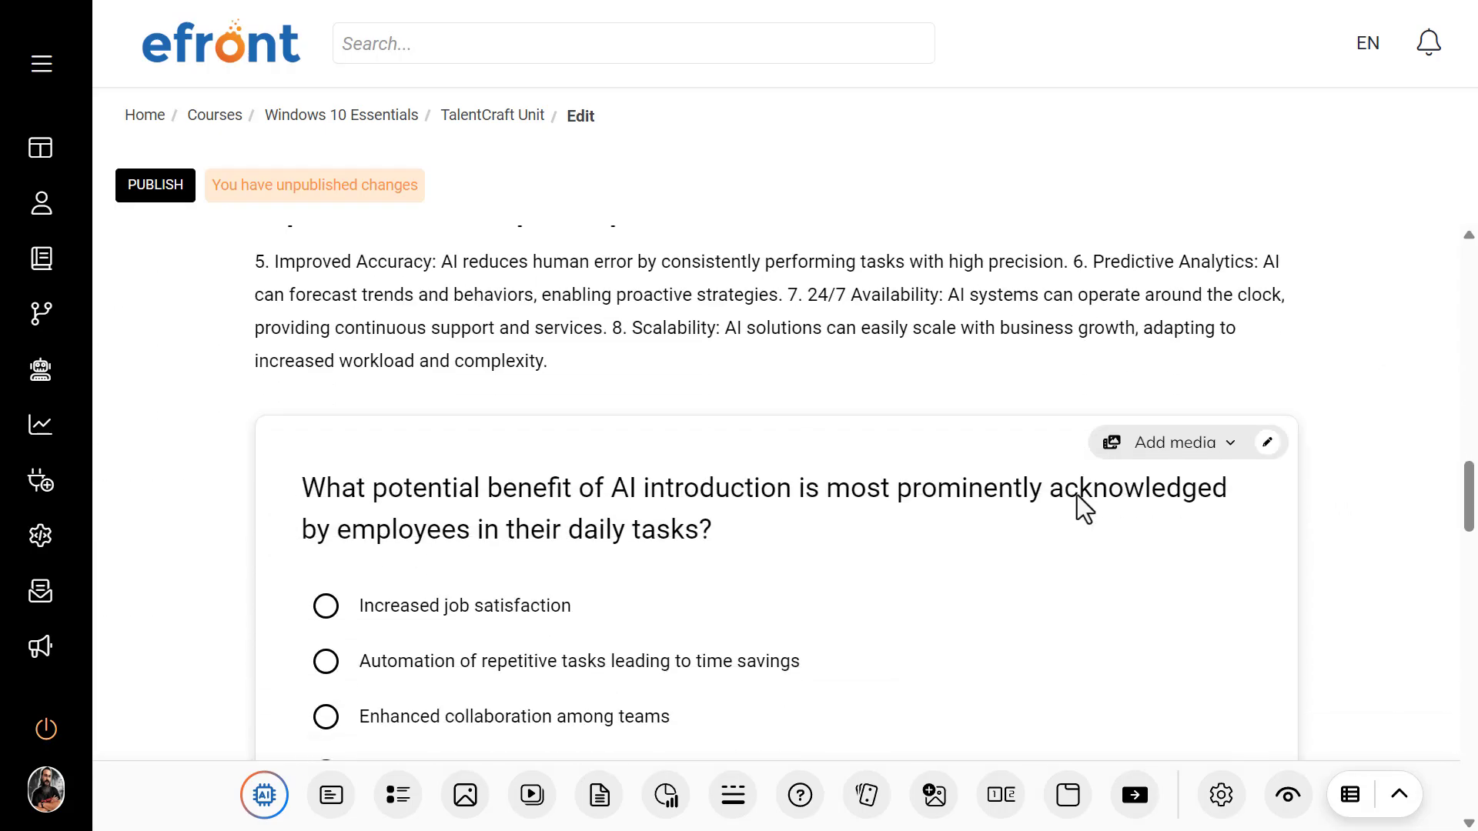
{"action": "scroll", "coordinate": [1077, 496], "scroll_direction": "down", "scroll_amount": 2}
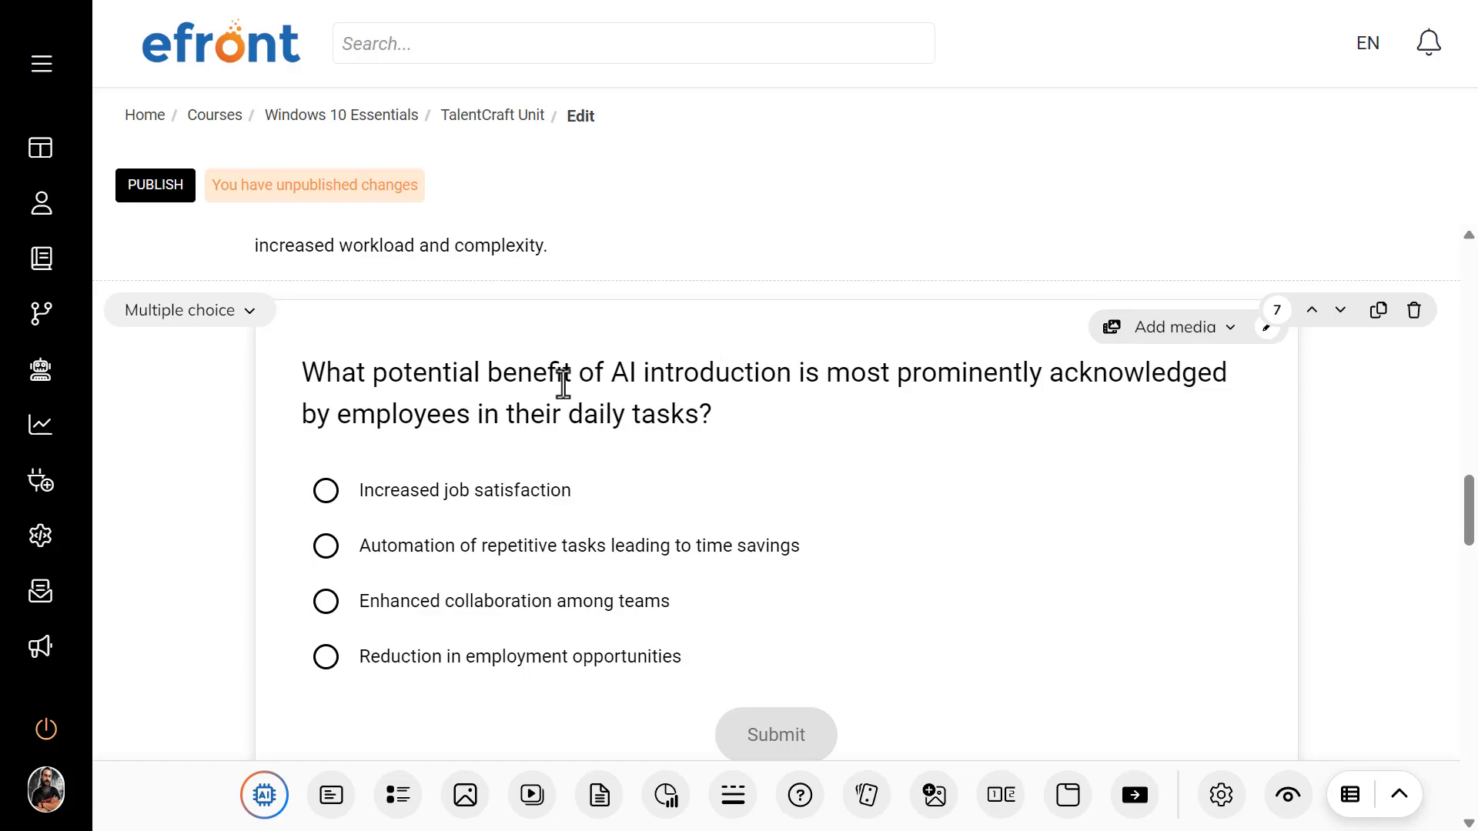
Step: Check the available question types for the multiple choice block, then examine its question text, marked answer and feedback settings in edit mode
{"action": "left_click", "coordinate": [239, 311]}
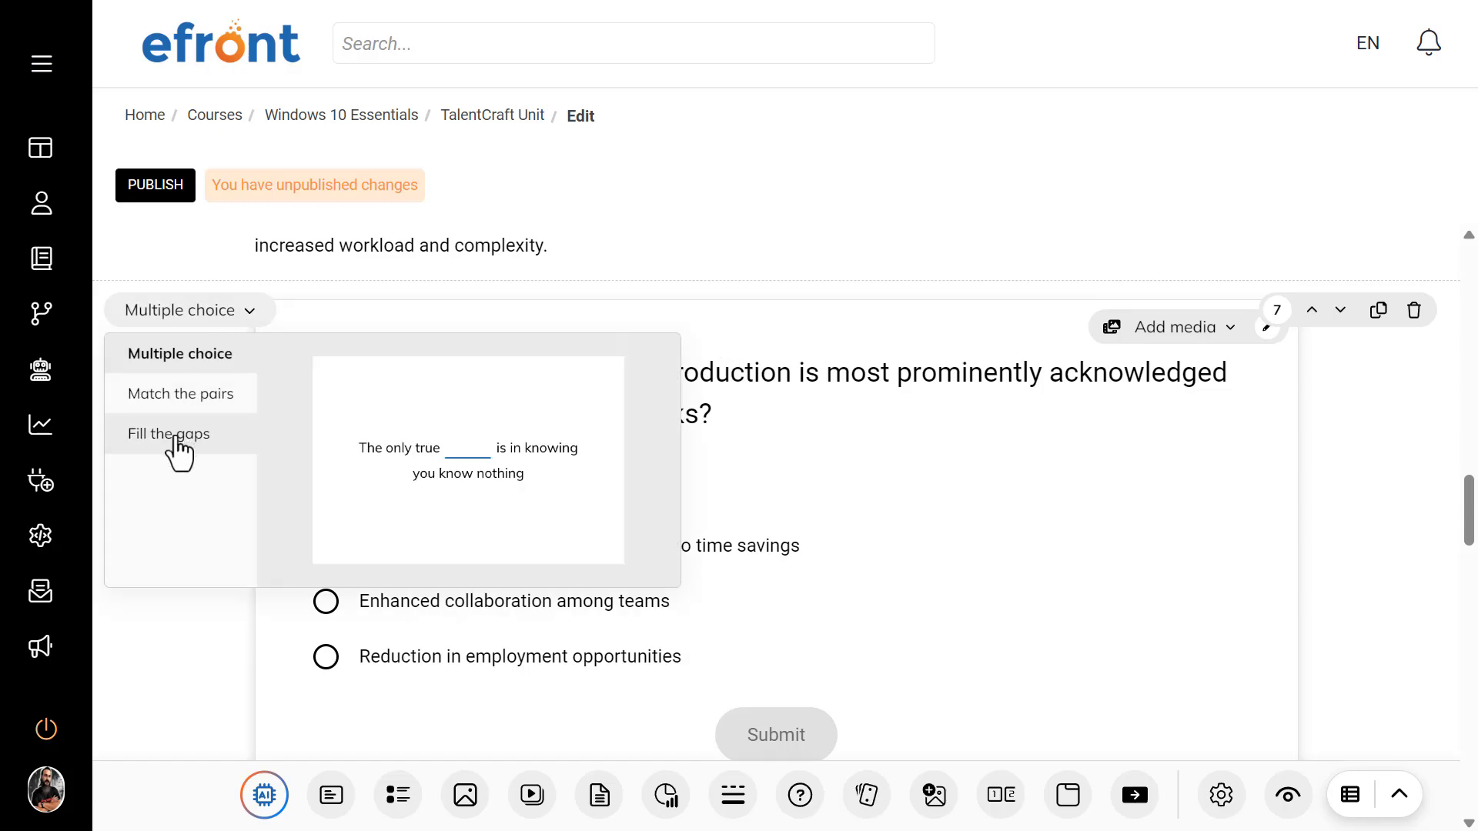
{"action": "left_click", "coordinate": [872, 339]}
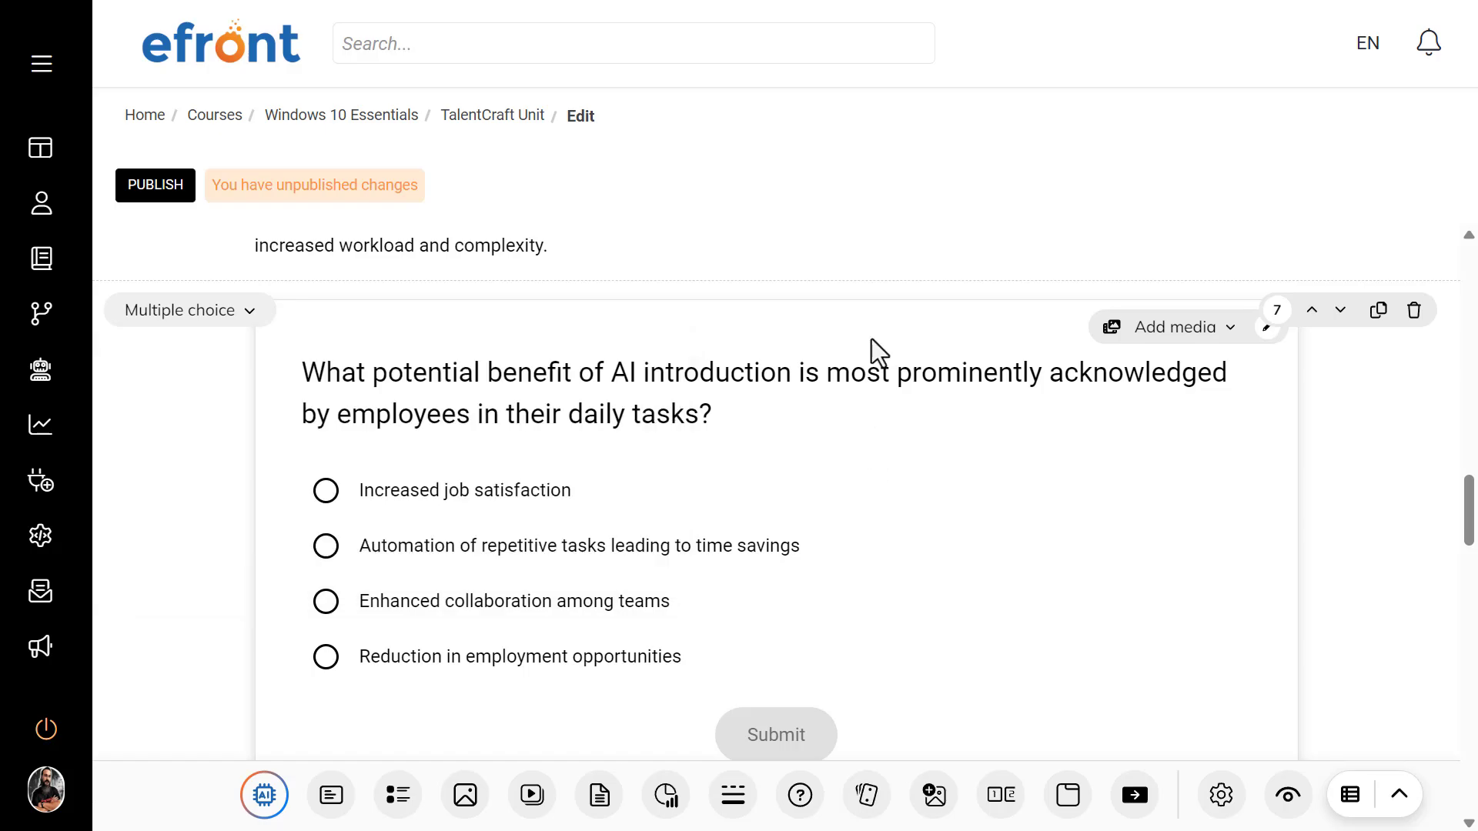
{"action": "triple_click", "coordinate": [849, 375]}
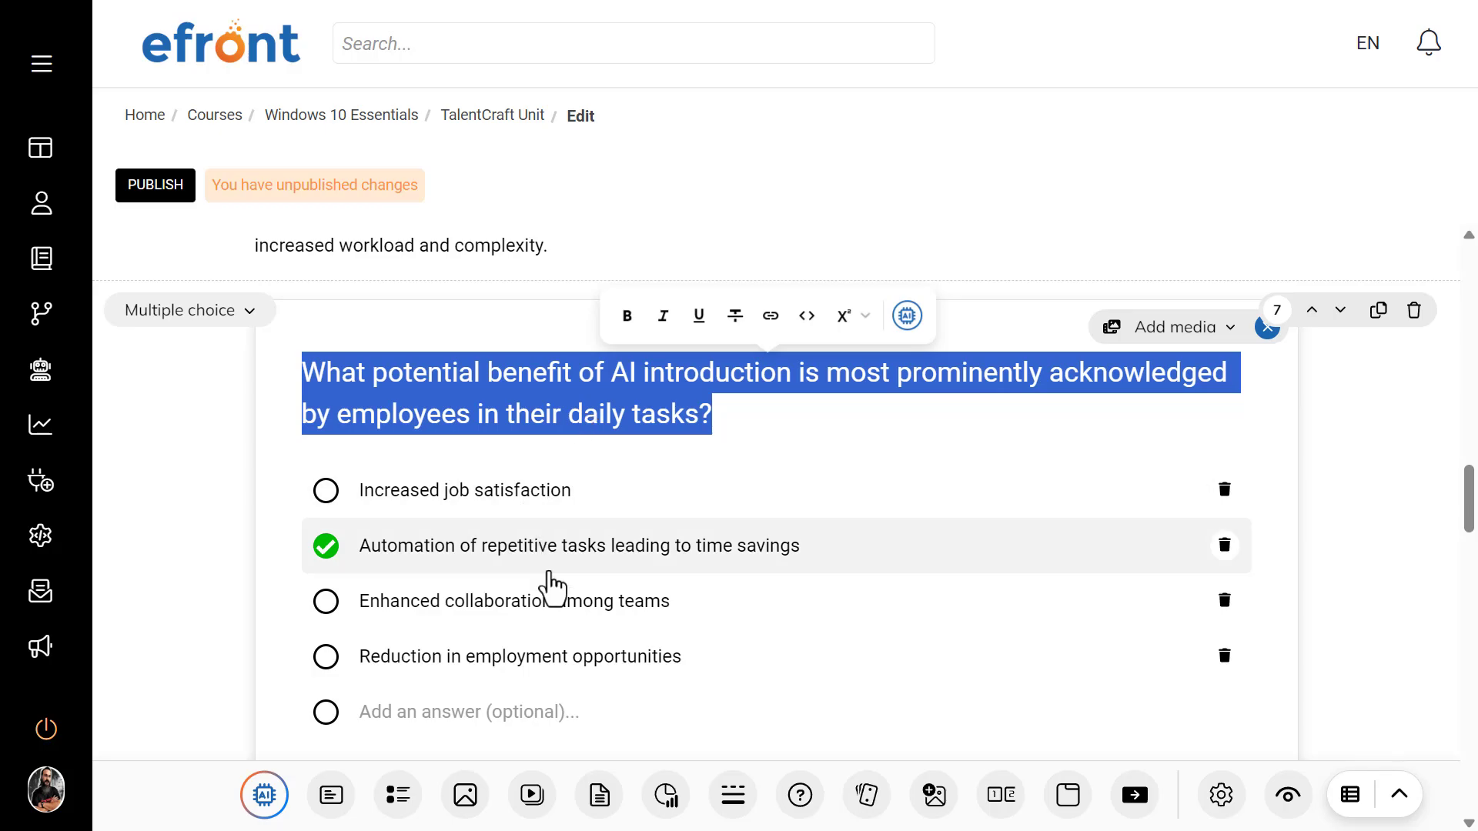
{"action": "scroll", "coordinate": [548, 585], "scroll_direction": "down", "scroll_amount": 2}
{"action": "scroll", "coordinate": [858, 534], "scroll_direction": "down", "scroll_amount": 3}
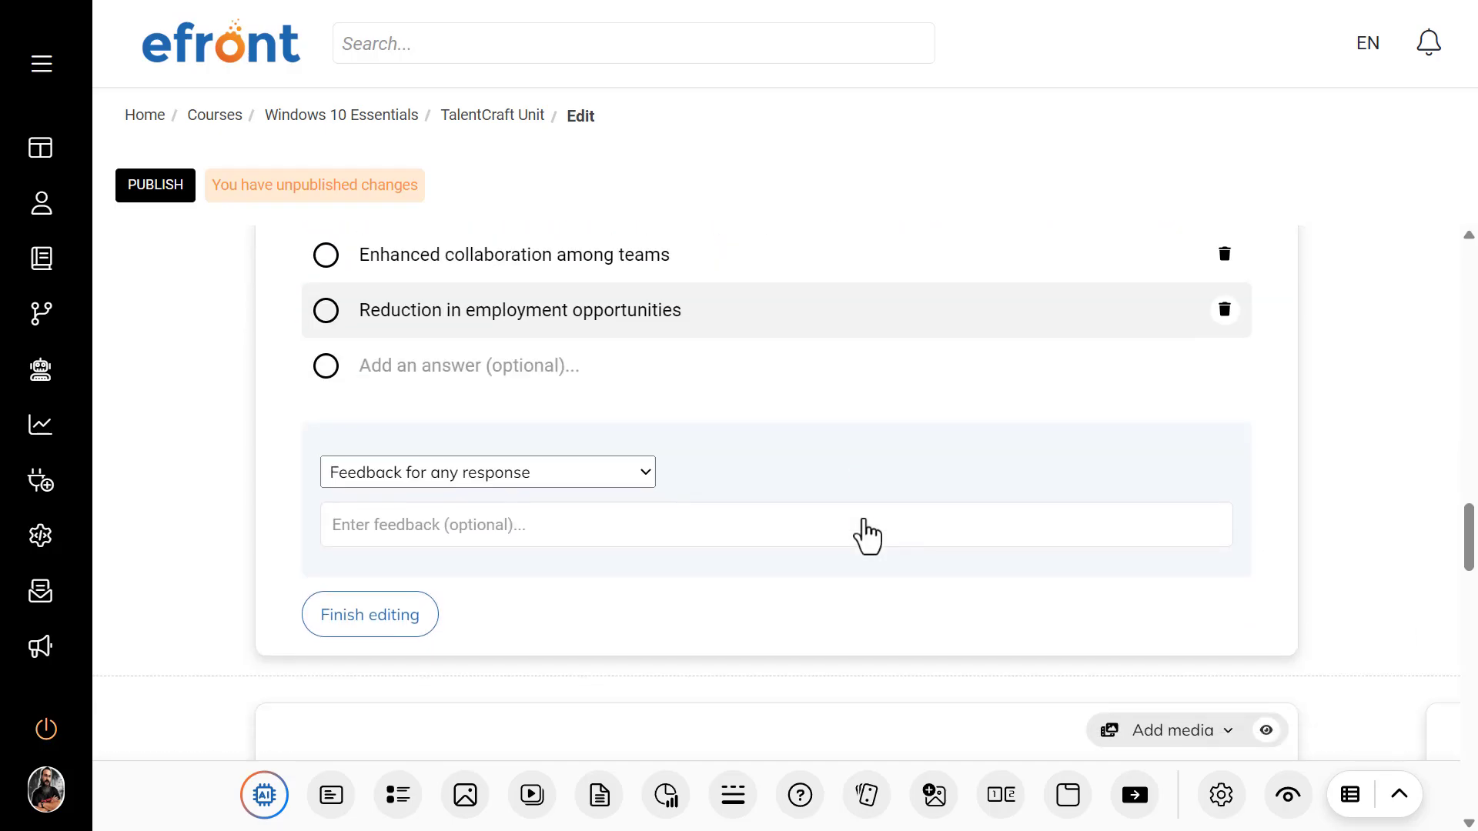
{"action": "scroll", "coordinate": [857, 534], "scroll_direction": "up", "scroll_amount": 10}
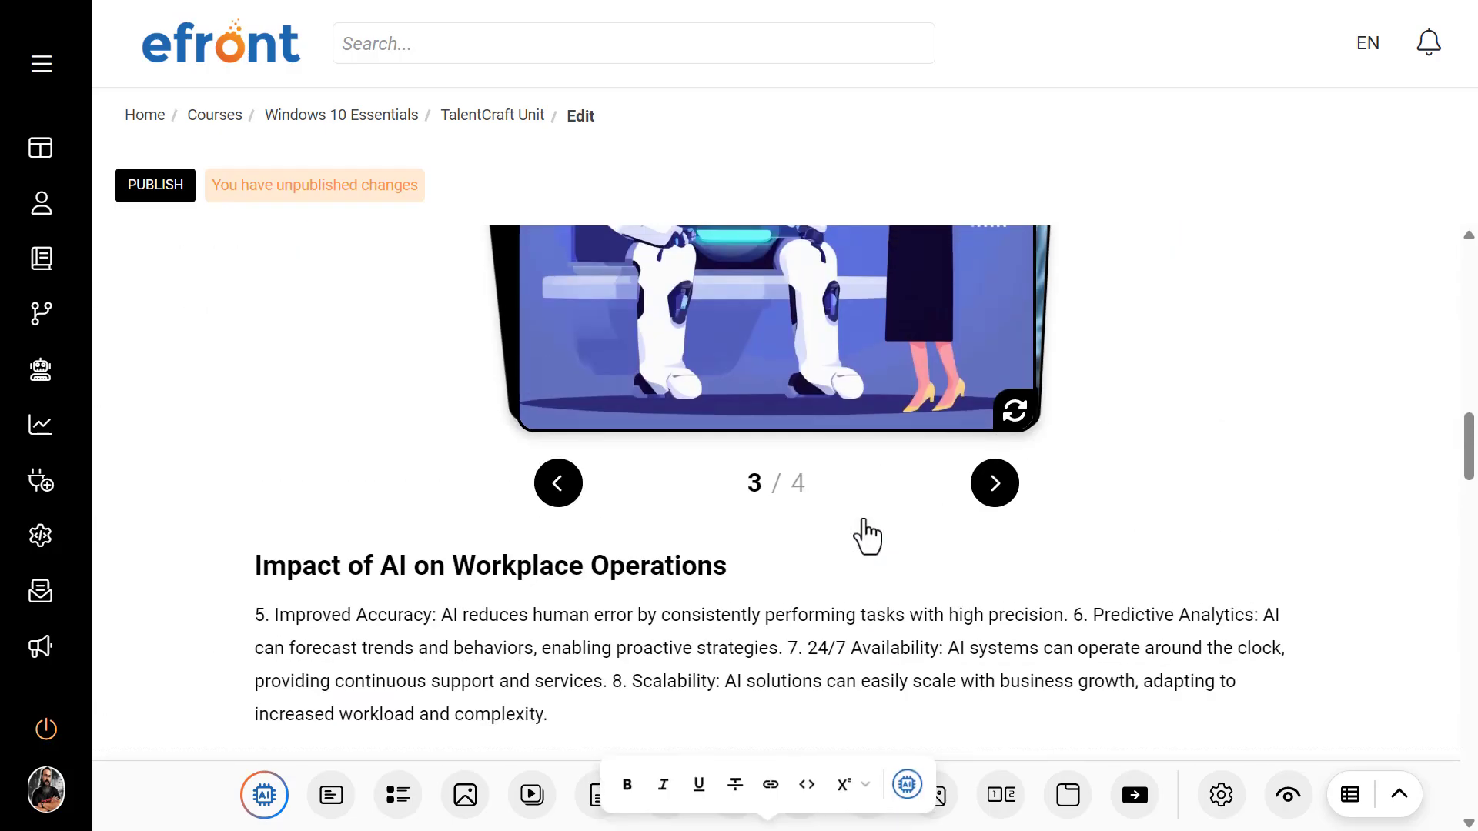
Step: Select the "Furthermore, AI is also facilitating remote work" paragraph, view its AI writing options, and close them without applying any
{"action": "scroll", "coordinate": [863, 521], "scroll_direction": "up", "scroll_amount": 10}
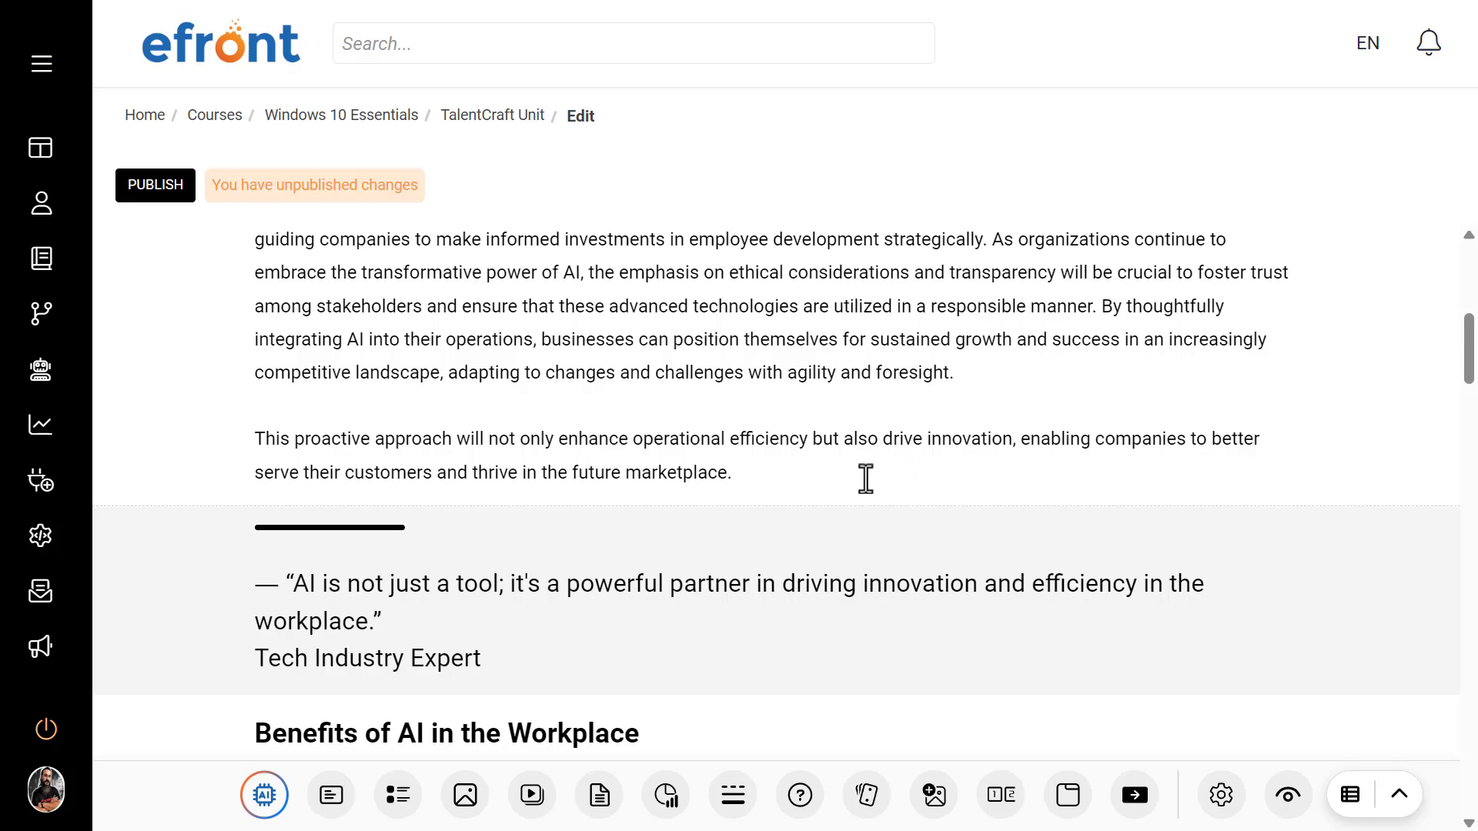
{"action": "left_click_drag", "start_coordinate": [888, 480], "coordinate": [245, 502]}
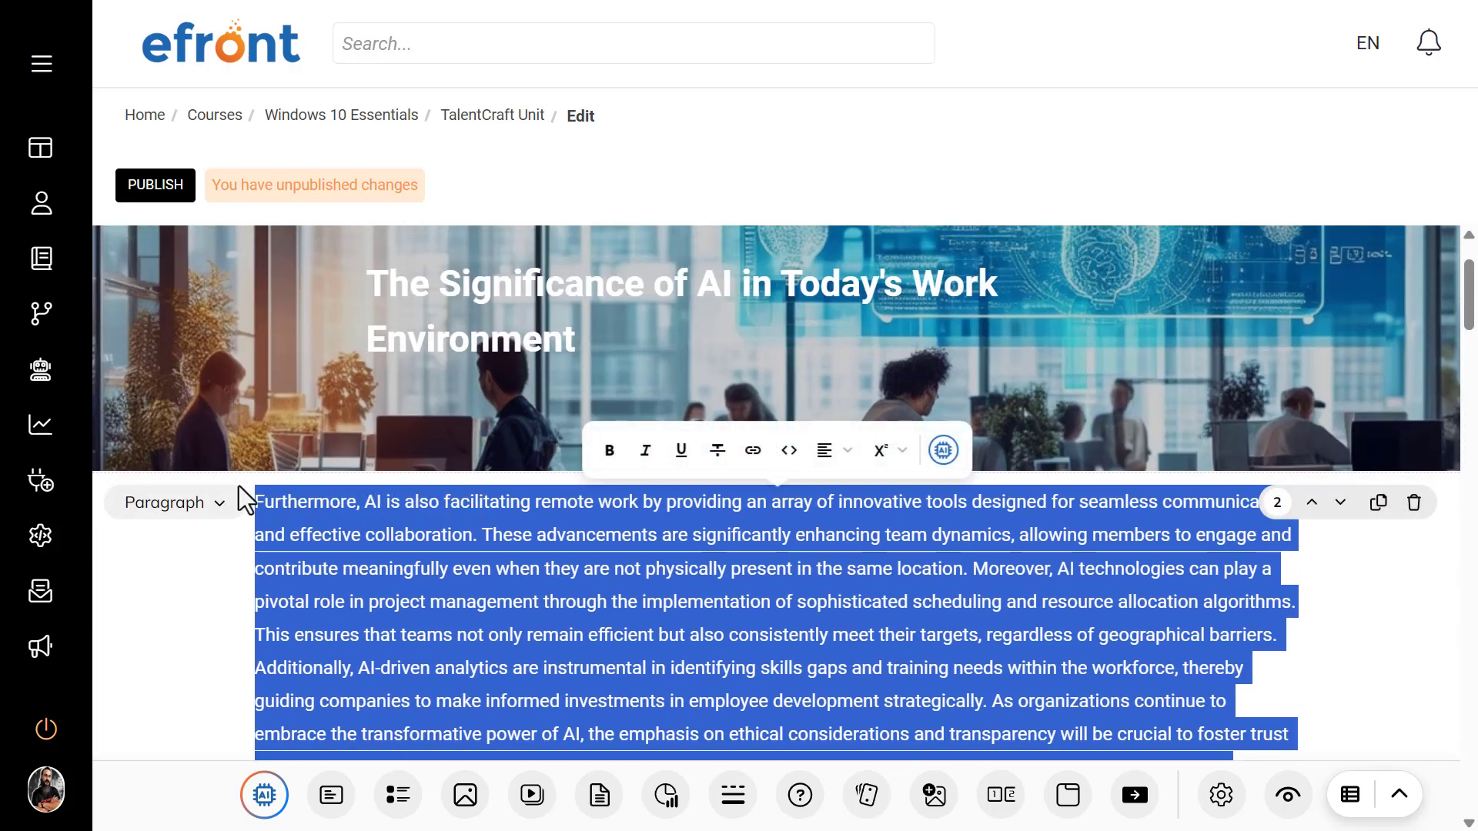
{"action": "left_click", "coordinate": [942, 451]}
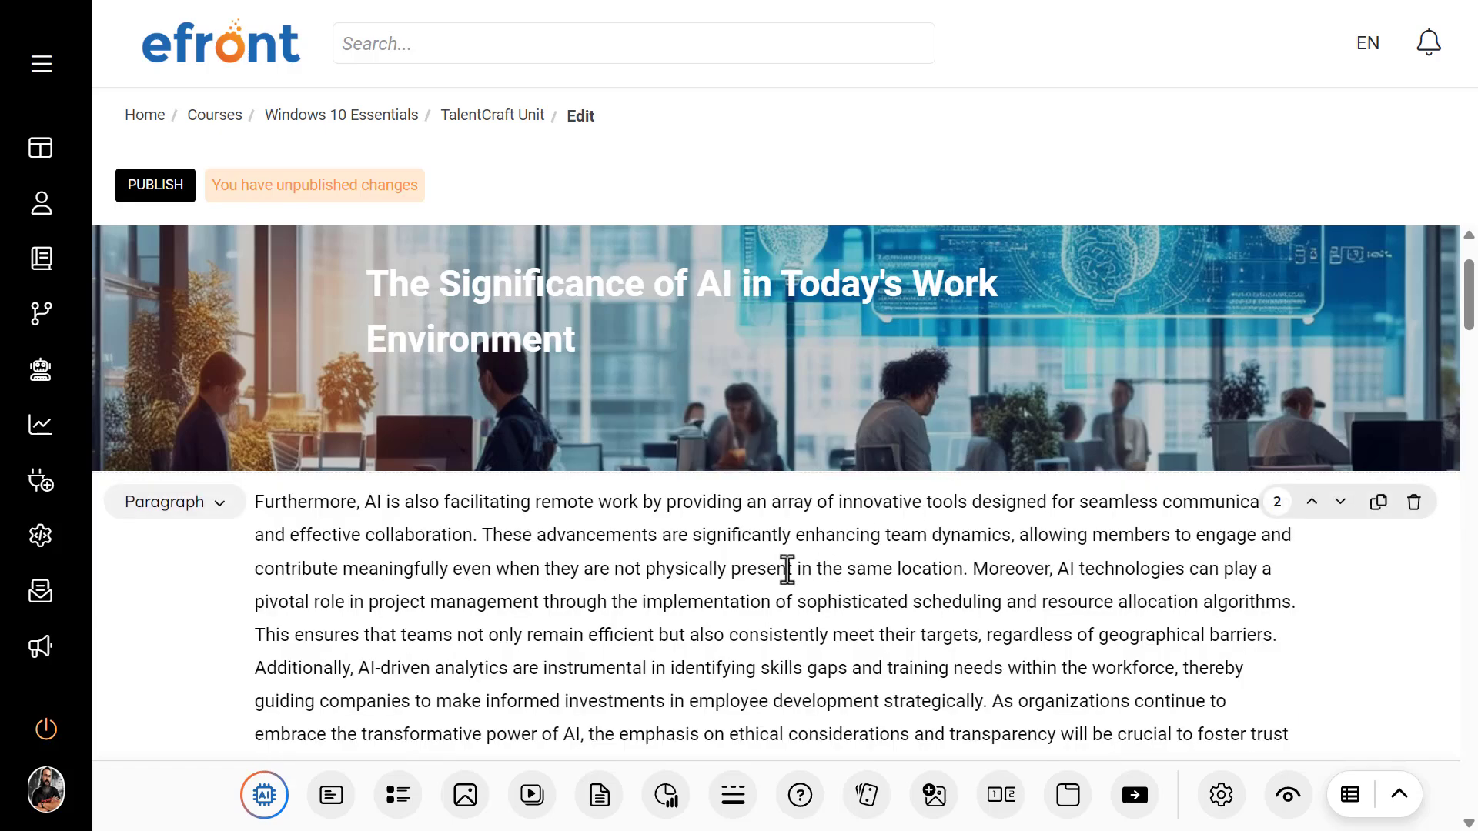
{"action": "triple_click", "coordinate": [382, 559]}
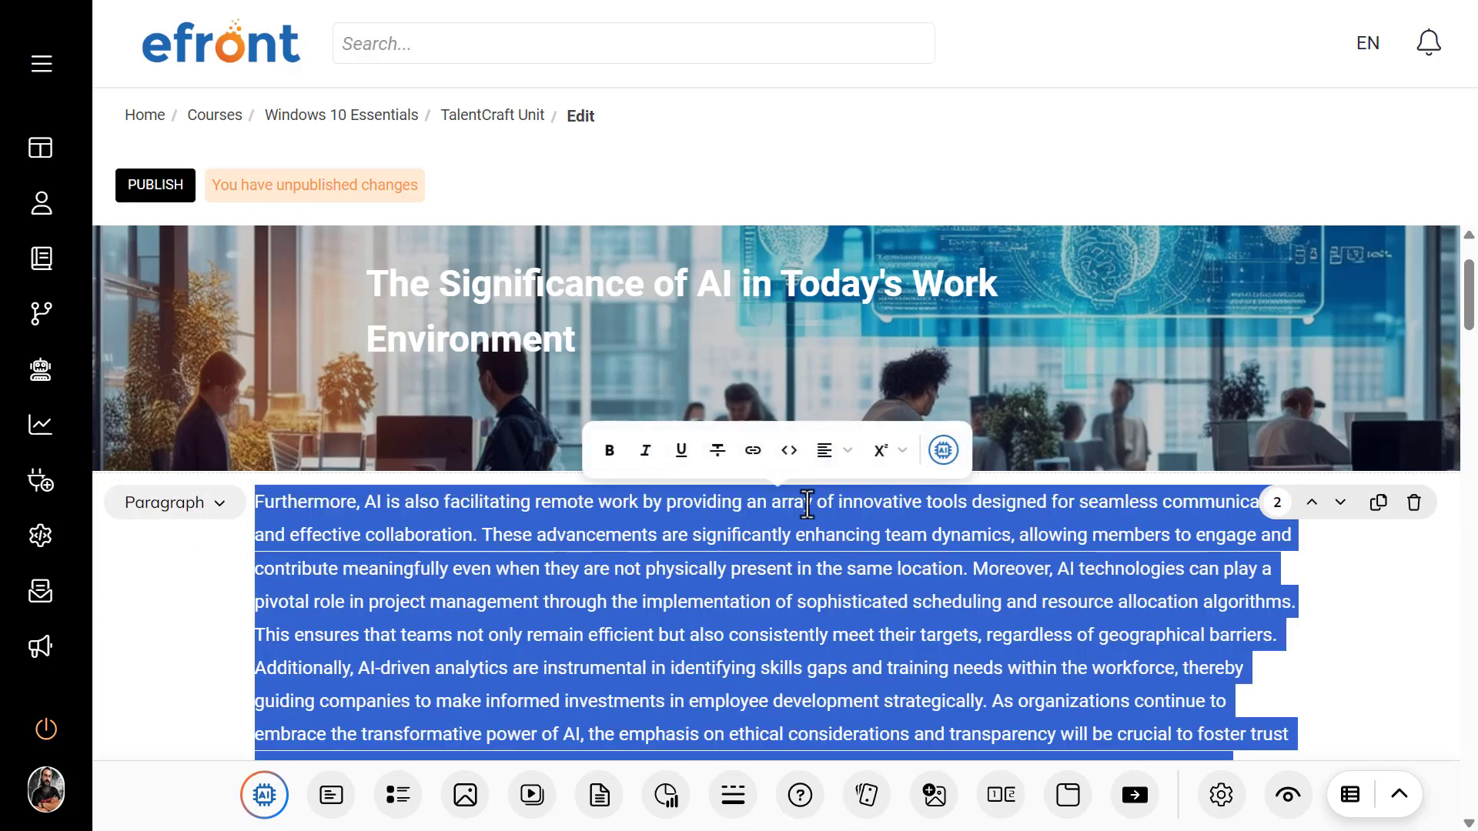
{"action": "left_click", "coordinate": [942, 450]}
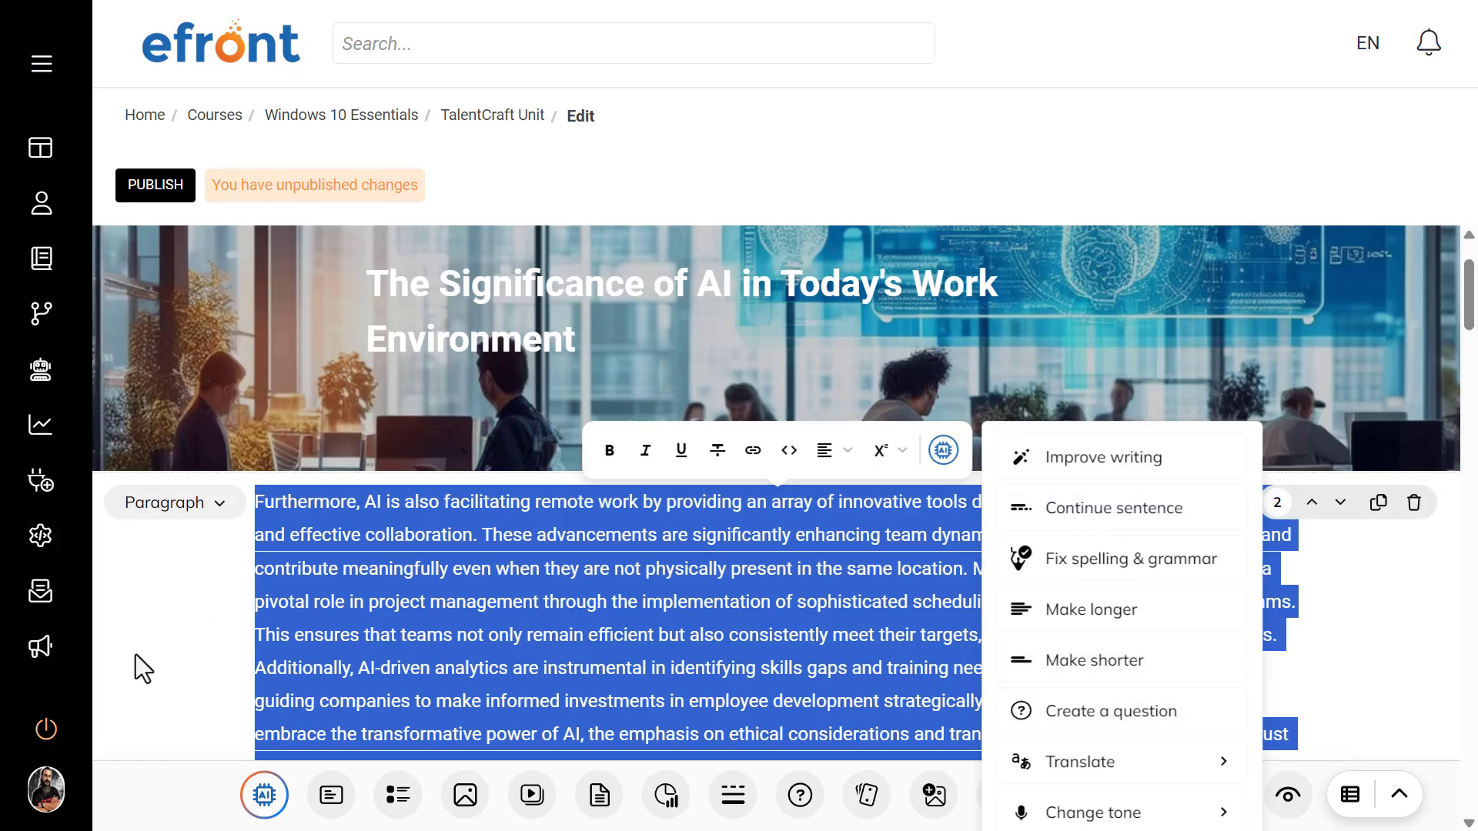
{"action": "left_click", "coordinate": [192, 654]}
Step: Start the "Integrating AI into the Workplace" process block and advance through its steps to Step 3
{"action": "scroll", "coordinate": [680, 608], "scroll_direction": "down", "scroll_amount": 1}
{"action": "scroll", "coordinate": [679, 608], "scroll_direction": "down", "scroll_amount": 15}
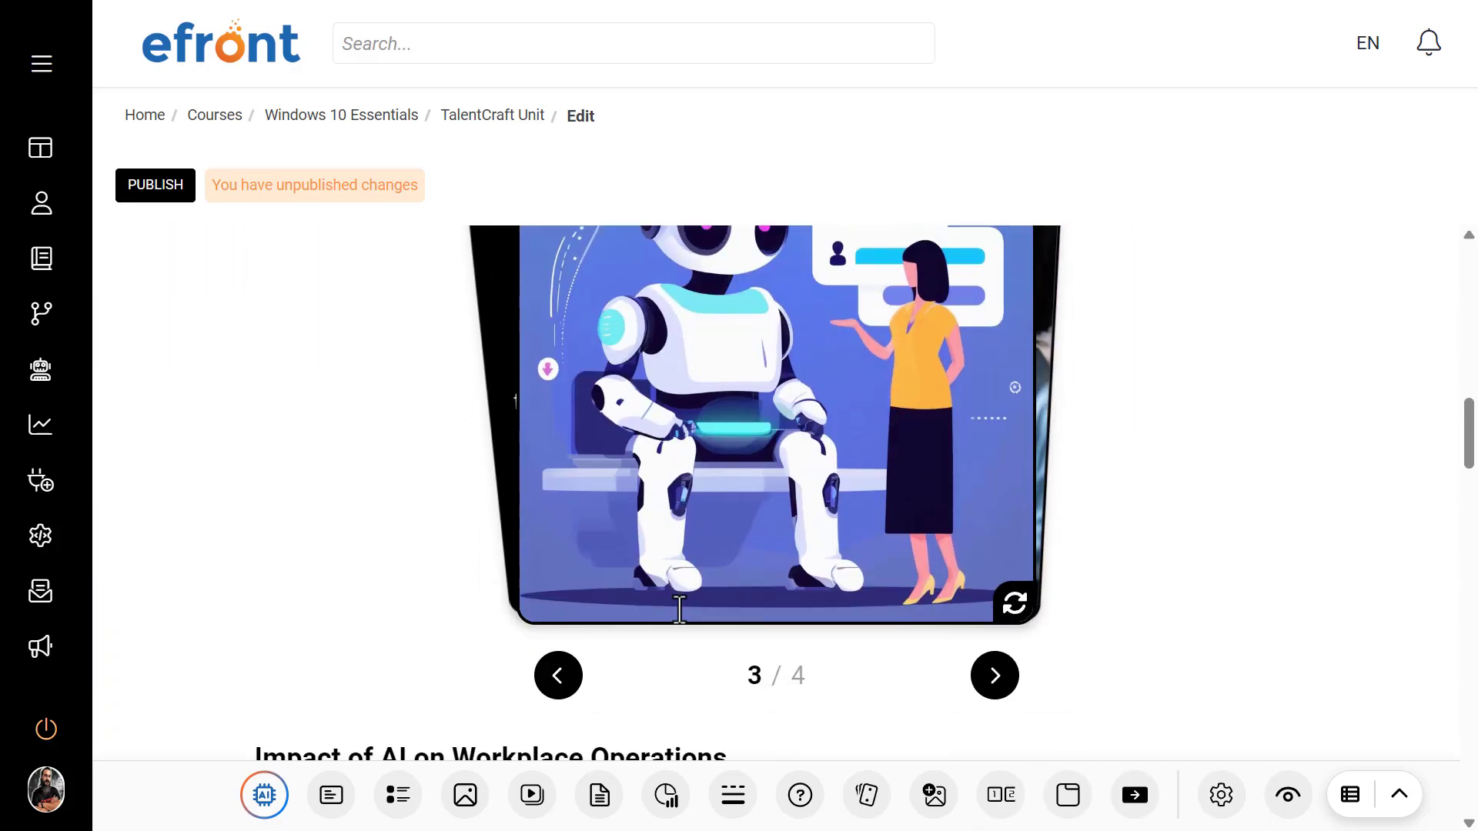
{"action": "scroll", "coordinate": [680, 608], "scroll_direction": "down", "scroll_amount": 9}
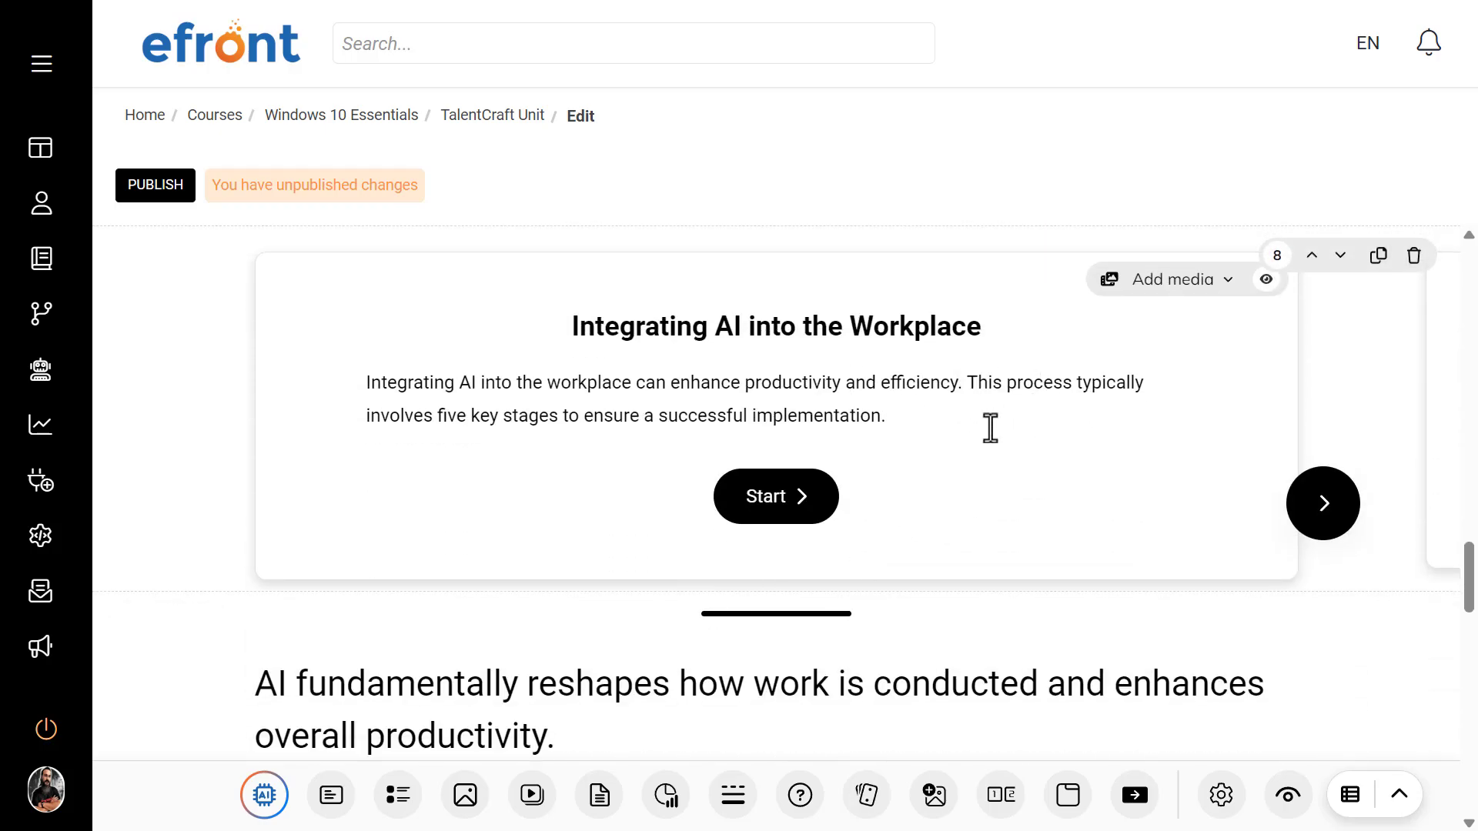
{"action": "left_click", "coordinate": [775, 502]}
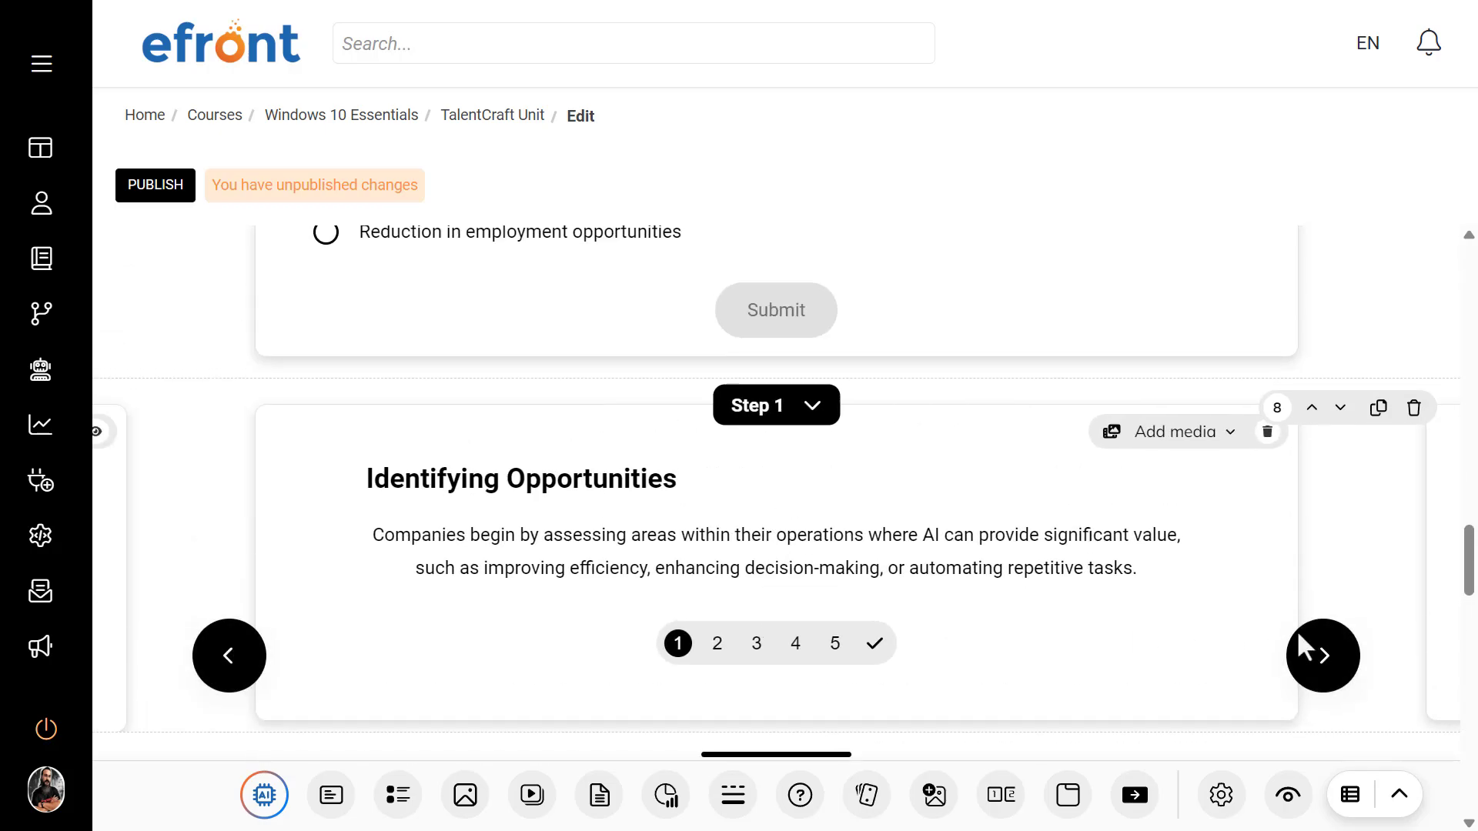
{"action": "left_click", "coordinate": [1316, 650]}
{"action": "left_click", "coordinate": [1316, 650]}
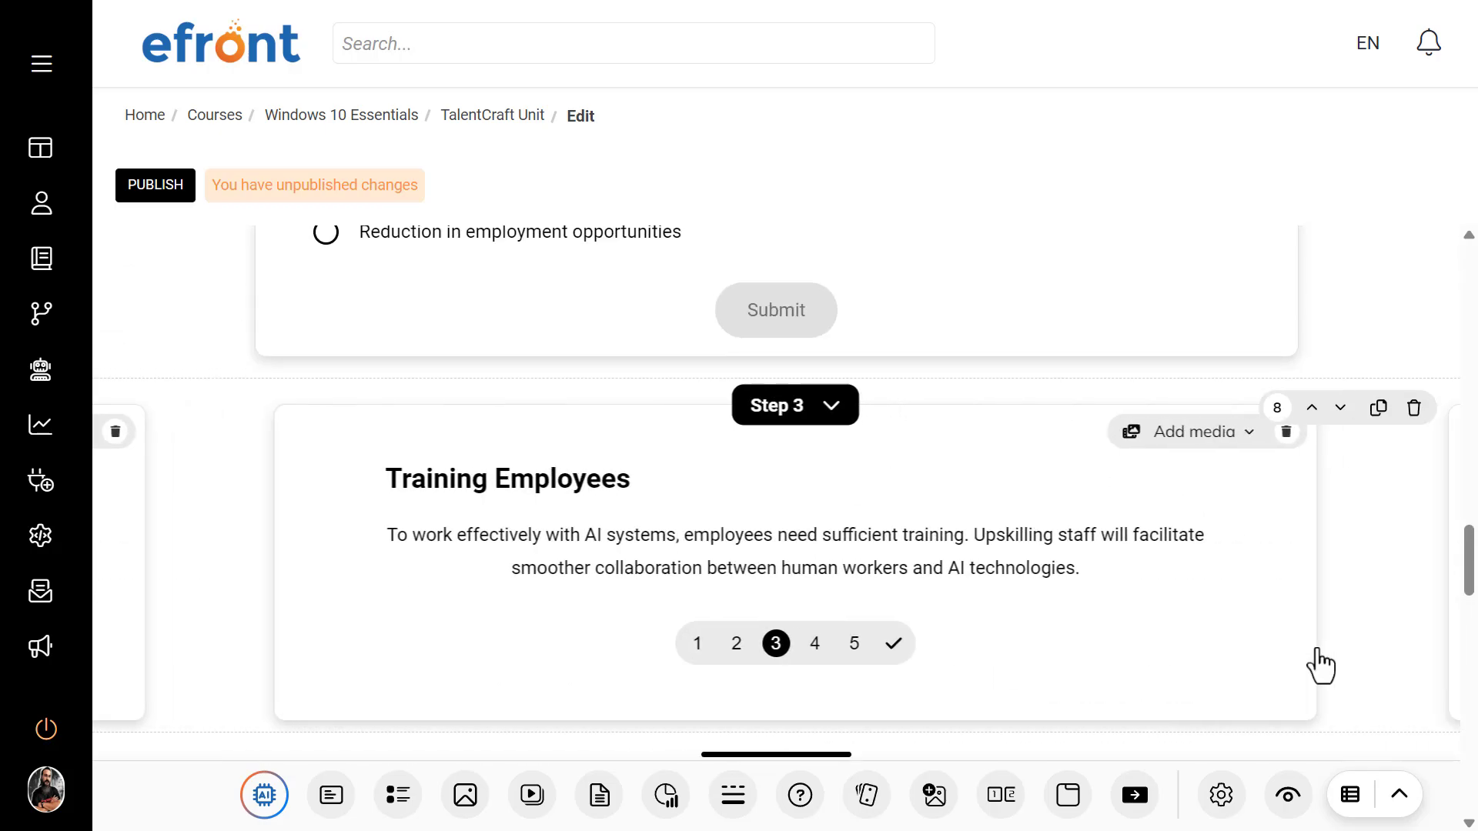
Step: Browse the image carousel near the end of the unit through to its third image
{"action": "scroll", "coordinate": [600, 493], "scroll_direction": "down", "scroll_amount": 10}
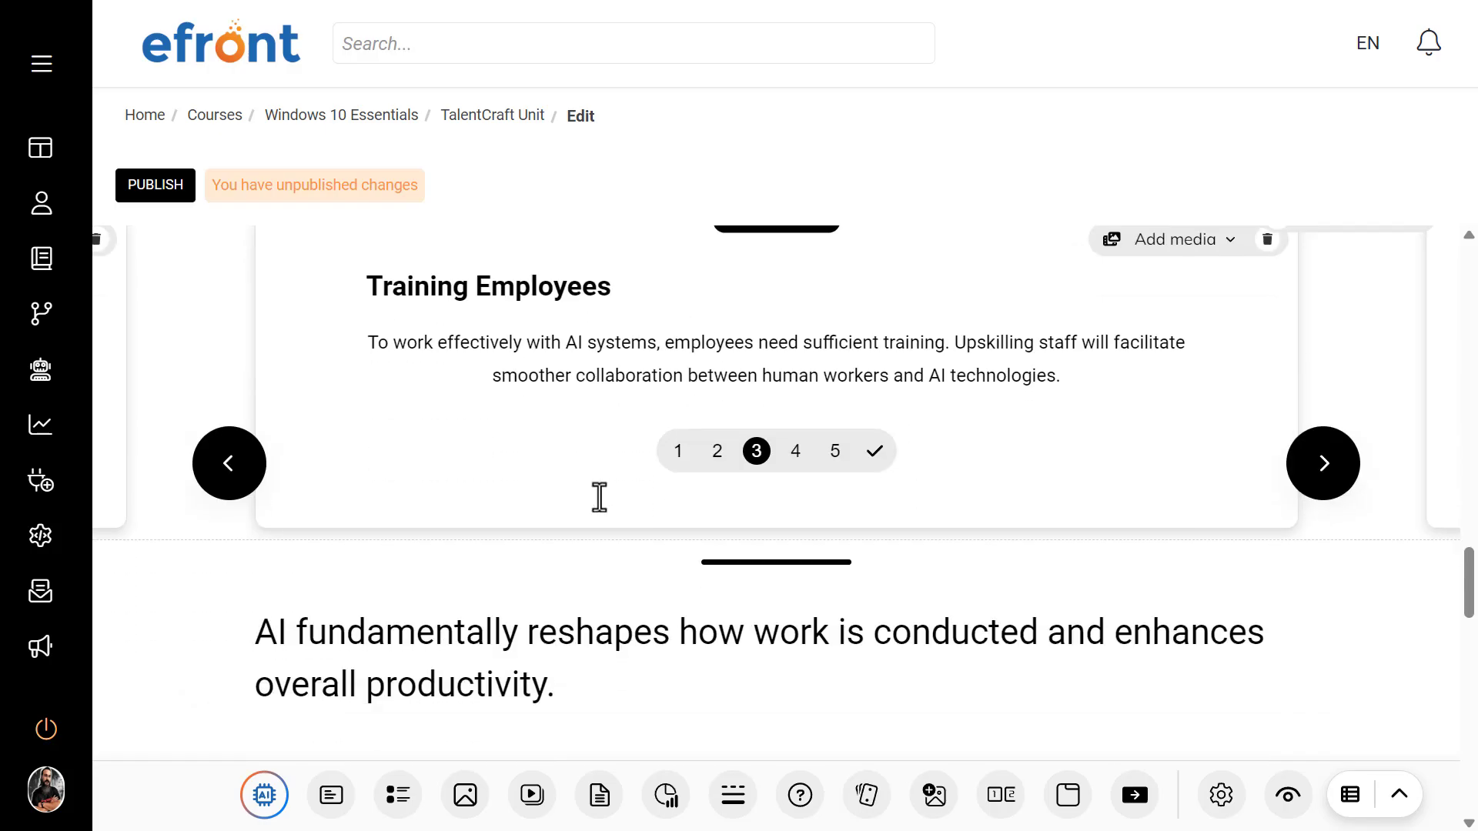
{"action": "scroll", "coordinate": [599, 498], "scroll_direction": "down", "scroll_amount": 7}
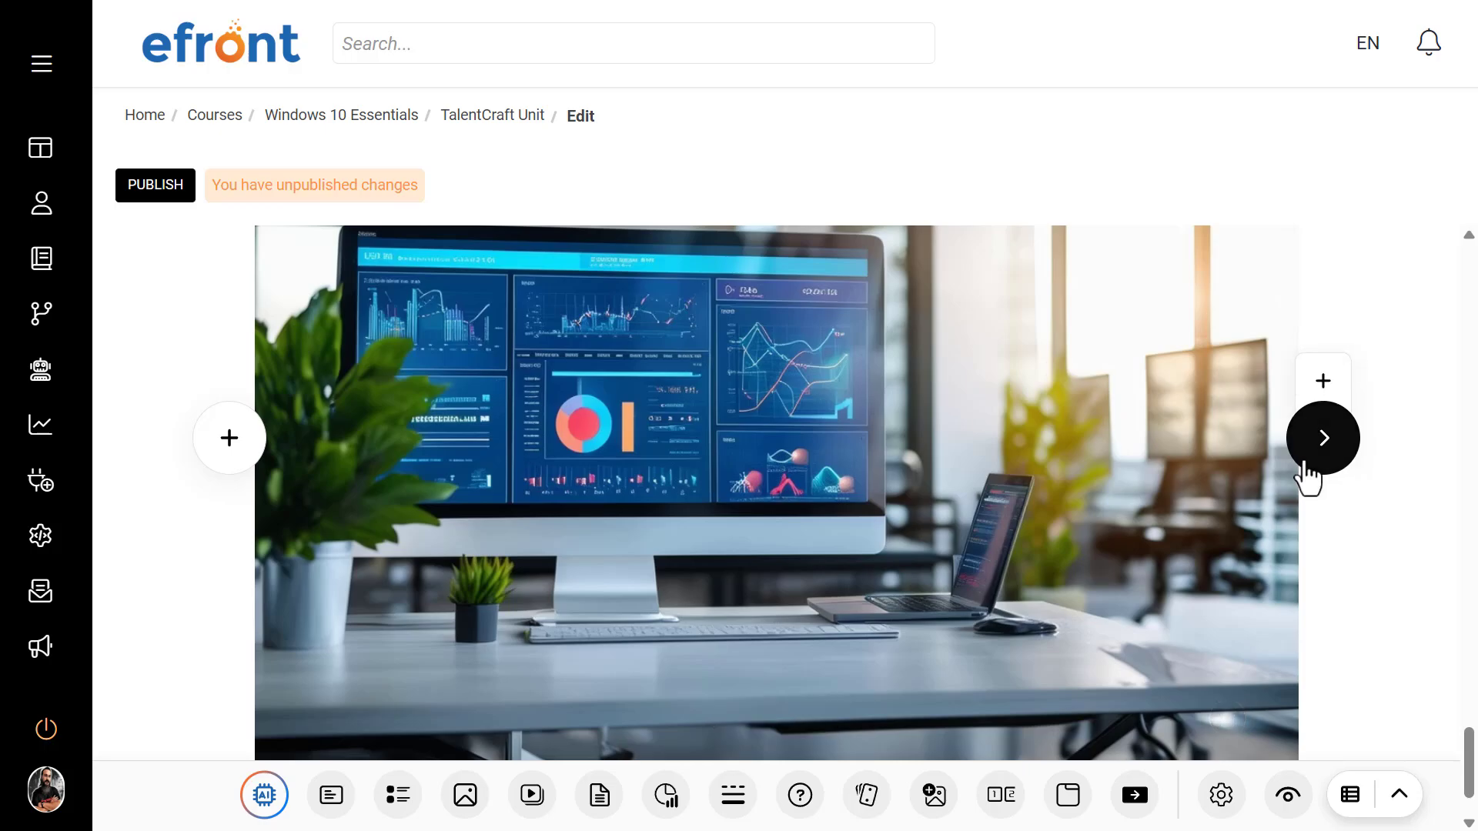
{"action": "left_click", "coordinate": [1312, 465]}
{"action": "left_click", "coordinate": [1323, 433]}
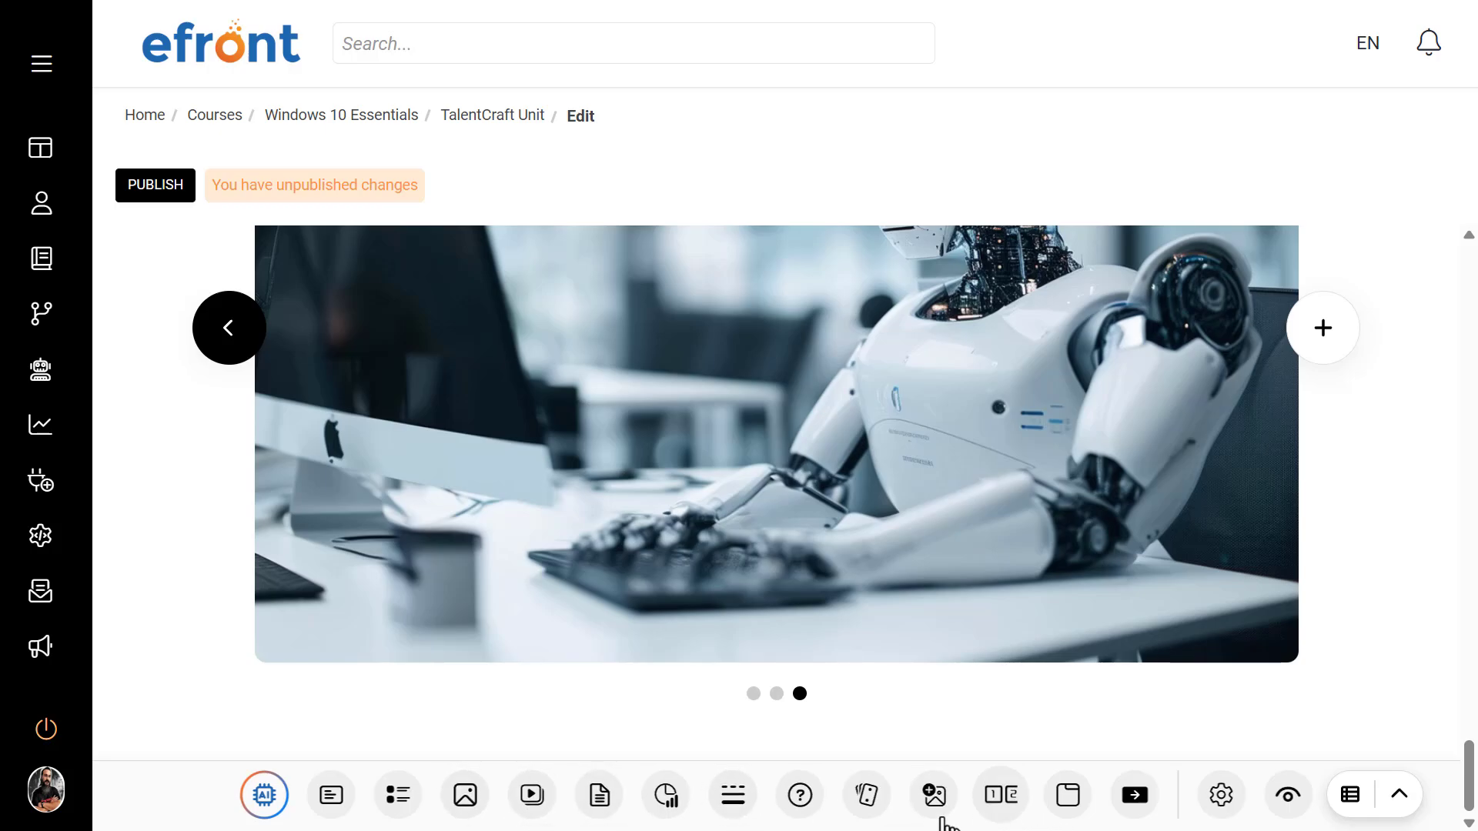
Step: Try out a video block and an image block with an added marker at the end of the unit, deleting each one
{"action": "left_click", "coordinate": [543, 807]}
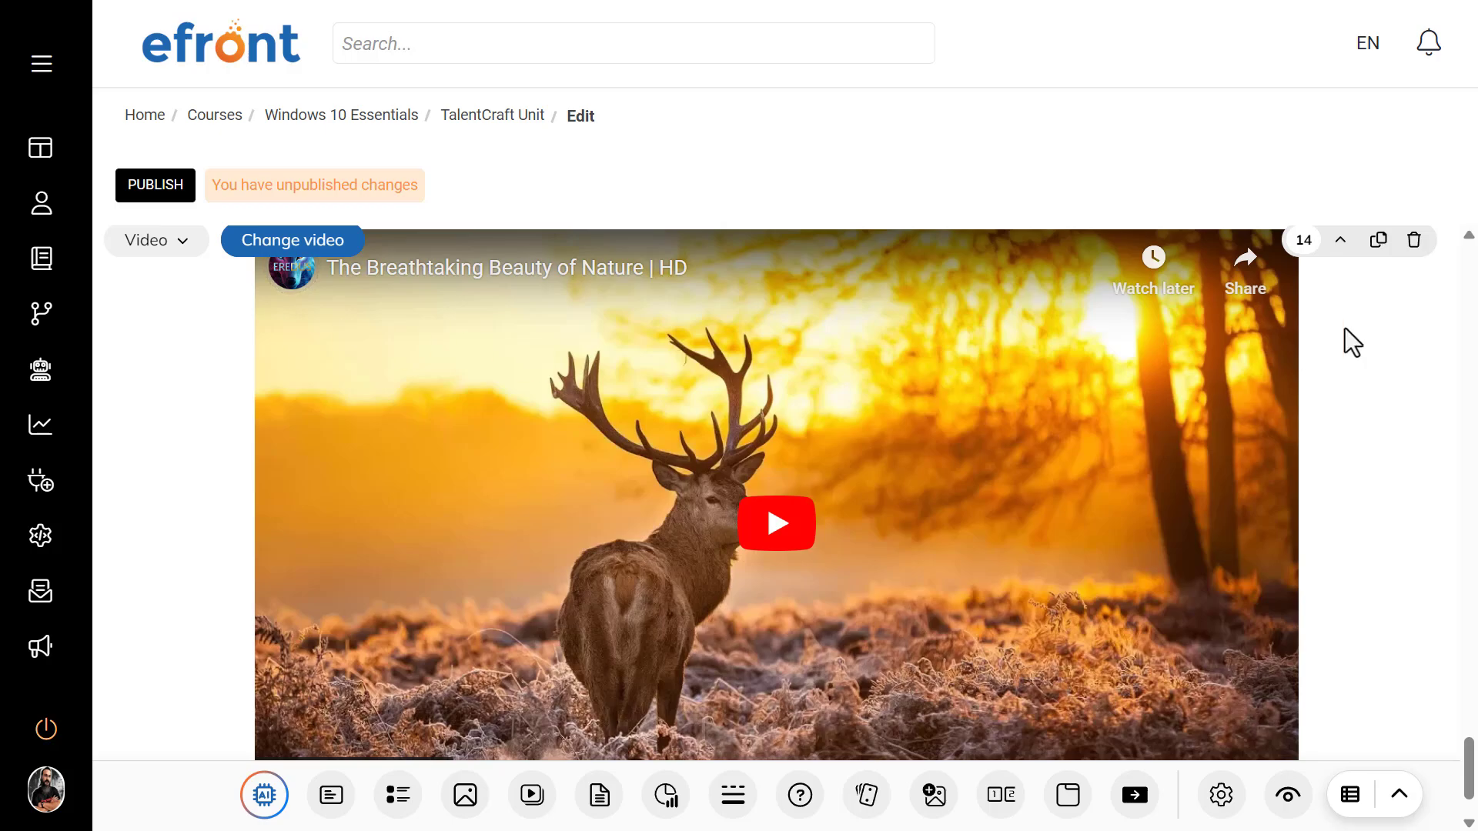
{"action": "left_click", "coordinate": [1414, 240]}
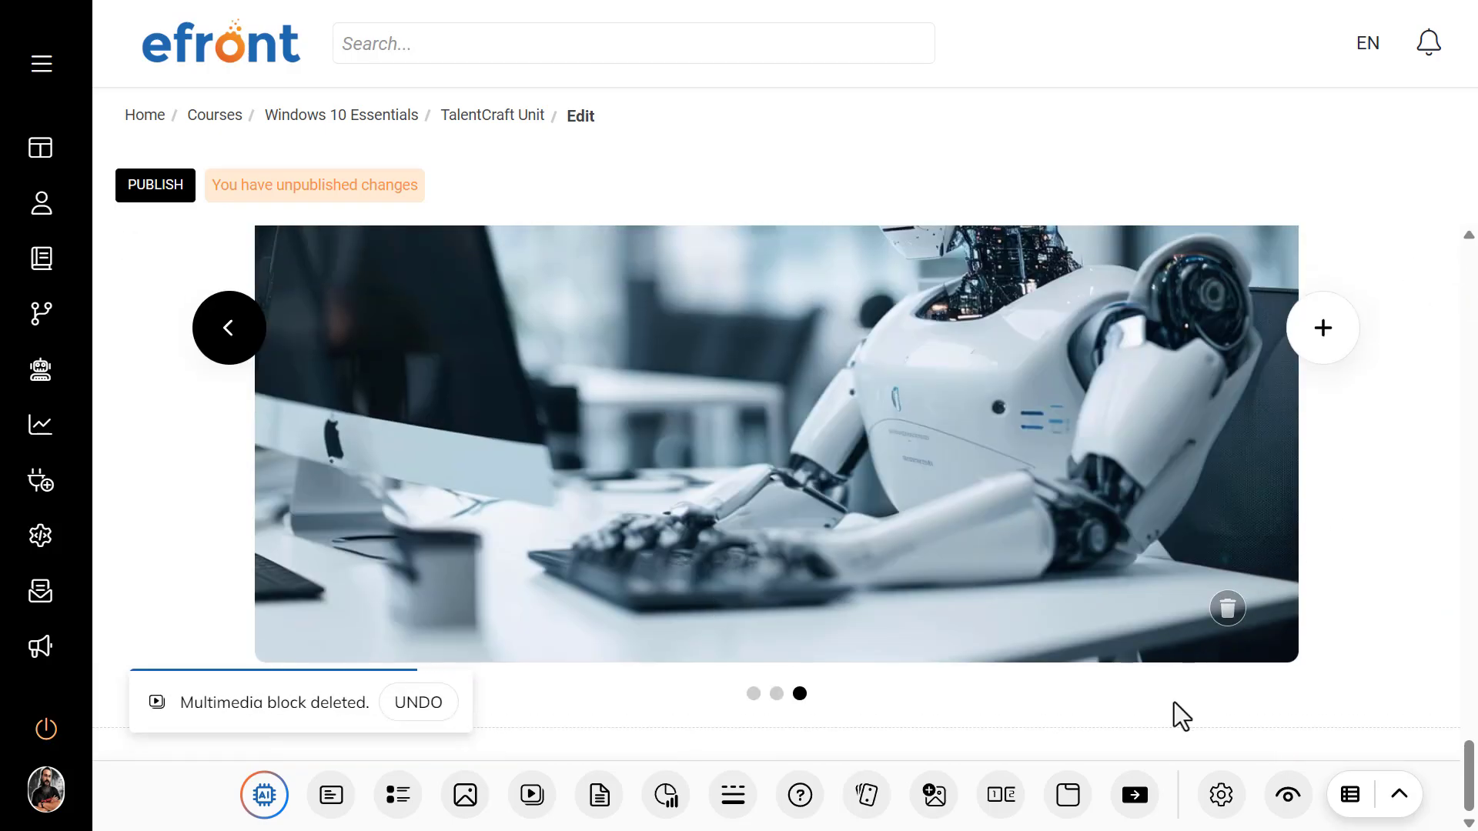
{"action": "left_click", "coordinate": [921, 808]}
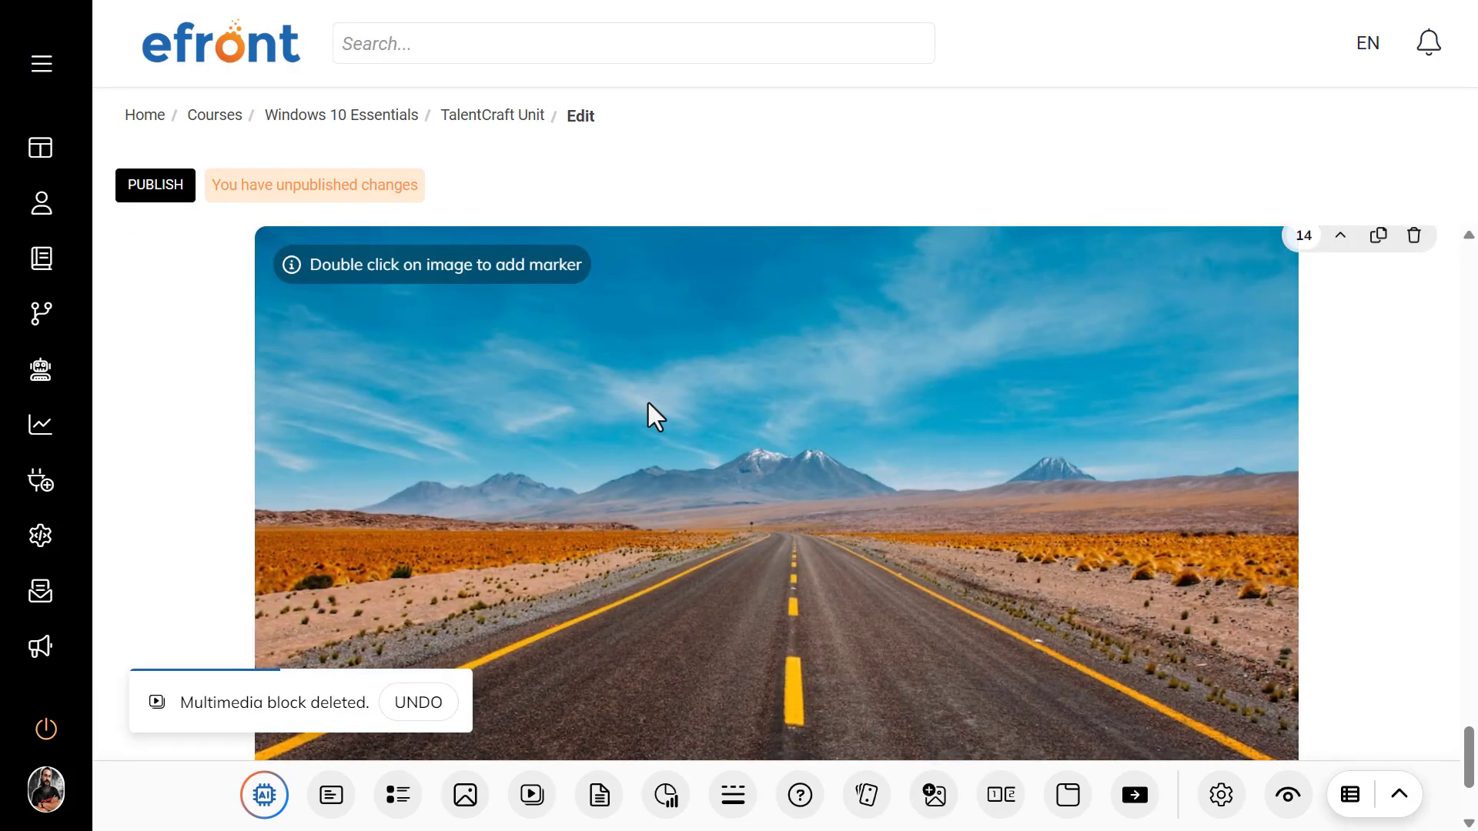
{"action": "double_click", "coordinate": [714, 585]}
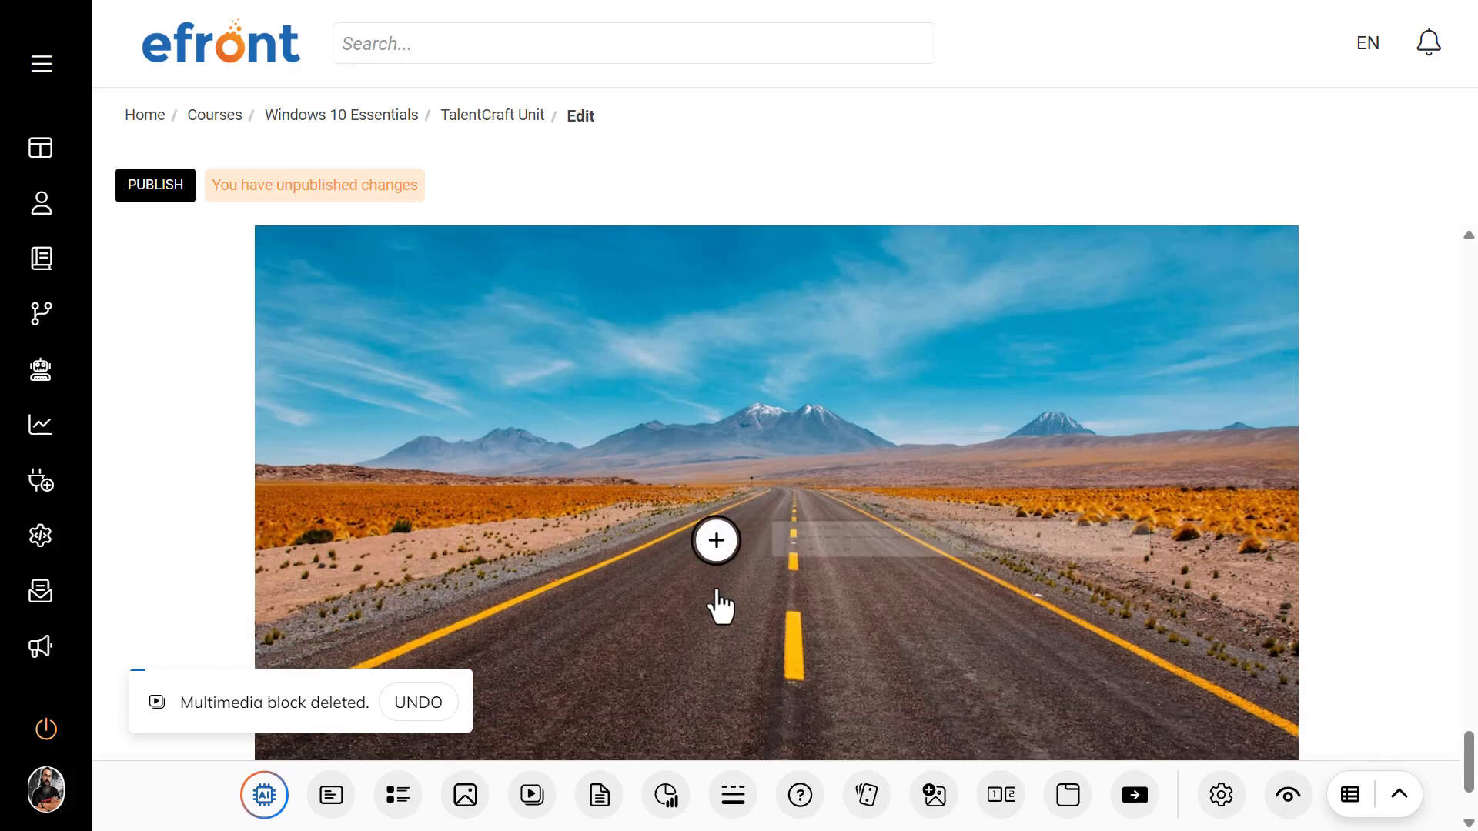
{"action": "left_click", "coordinate": [713, 548]}
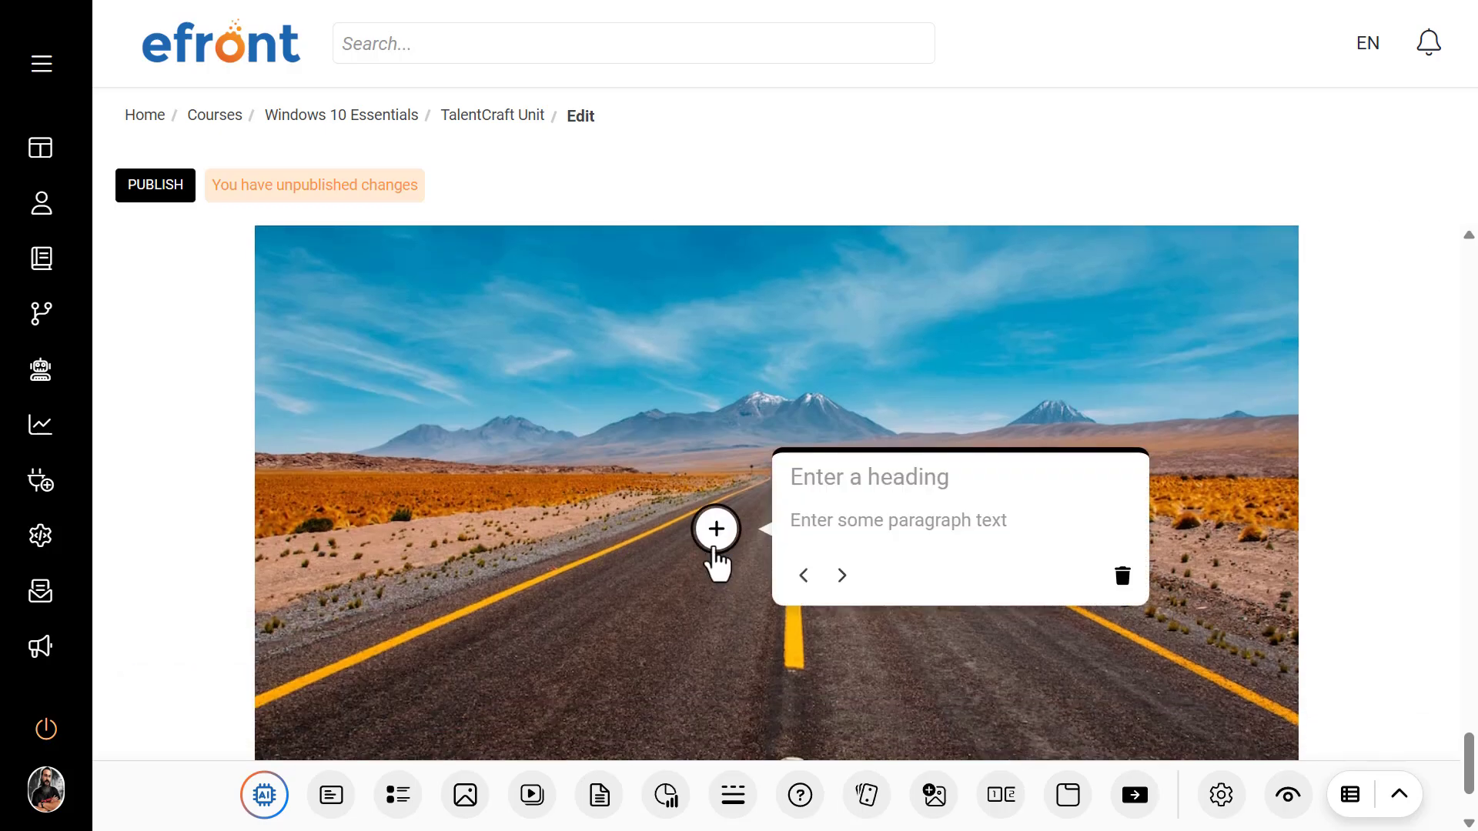
{"action": "left_click", "coordinate": [730, 398]}
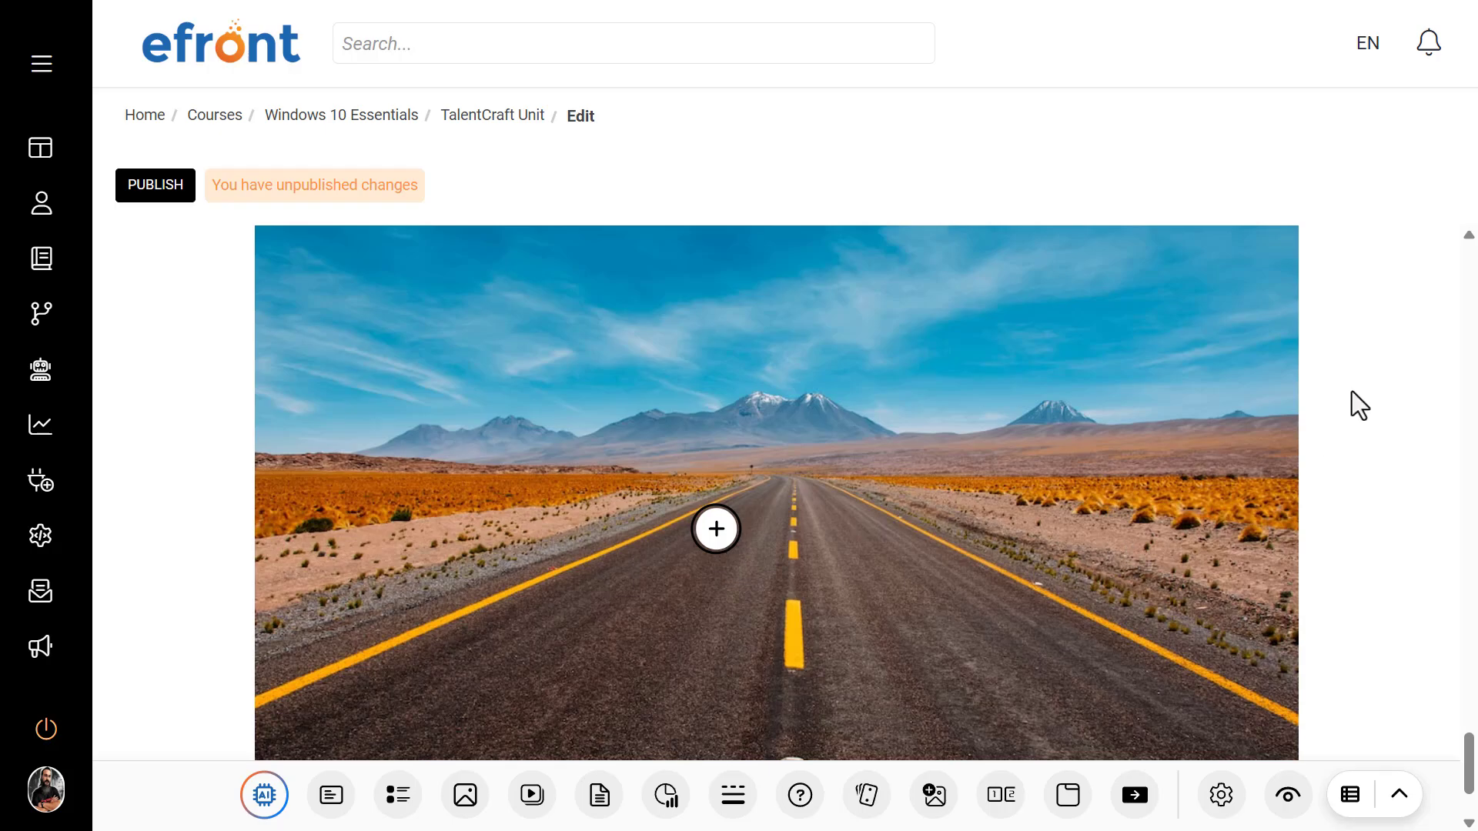
{"action": "scroll", "coordinate": [1313, 354], "scroll_direction": "up", "scroll_amount": 4}
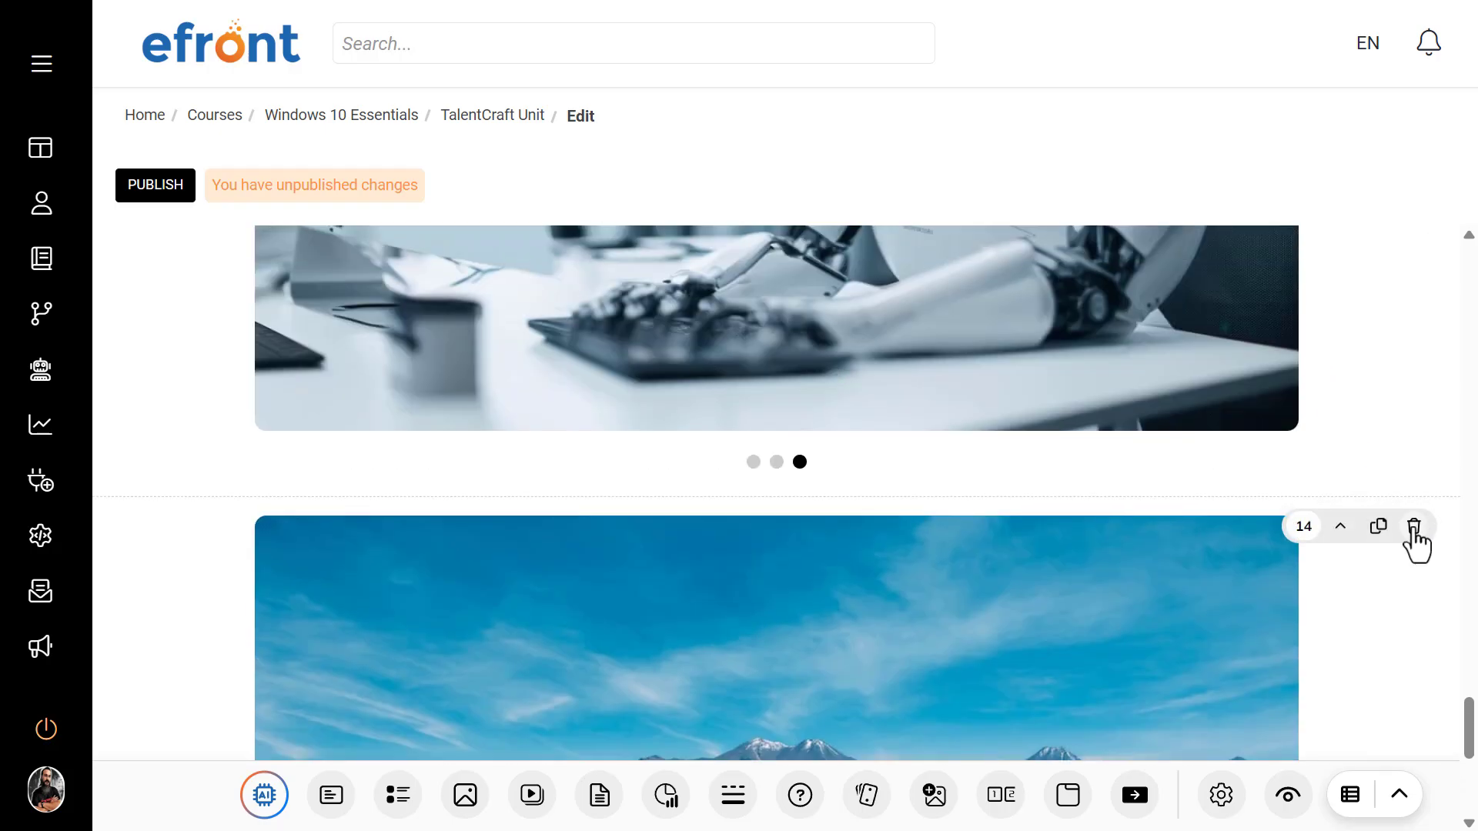
{"action": "left_click", "coordinate": [1414, 529]}
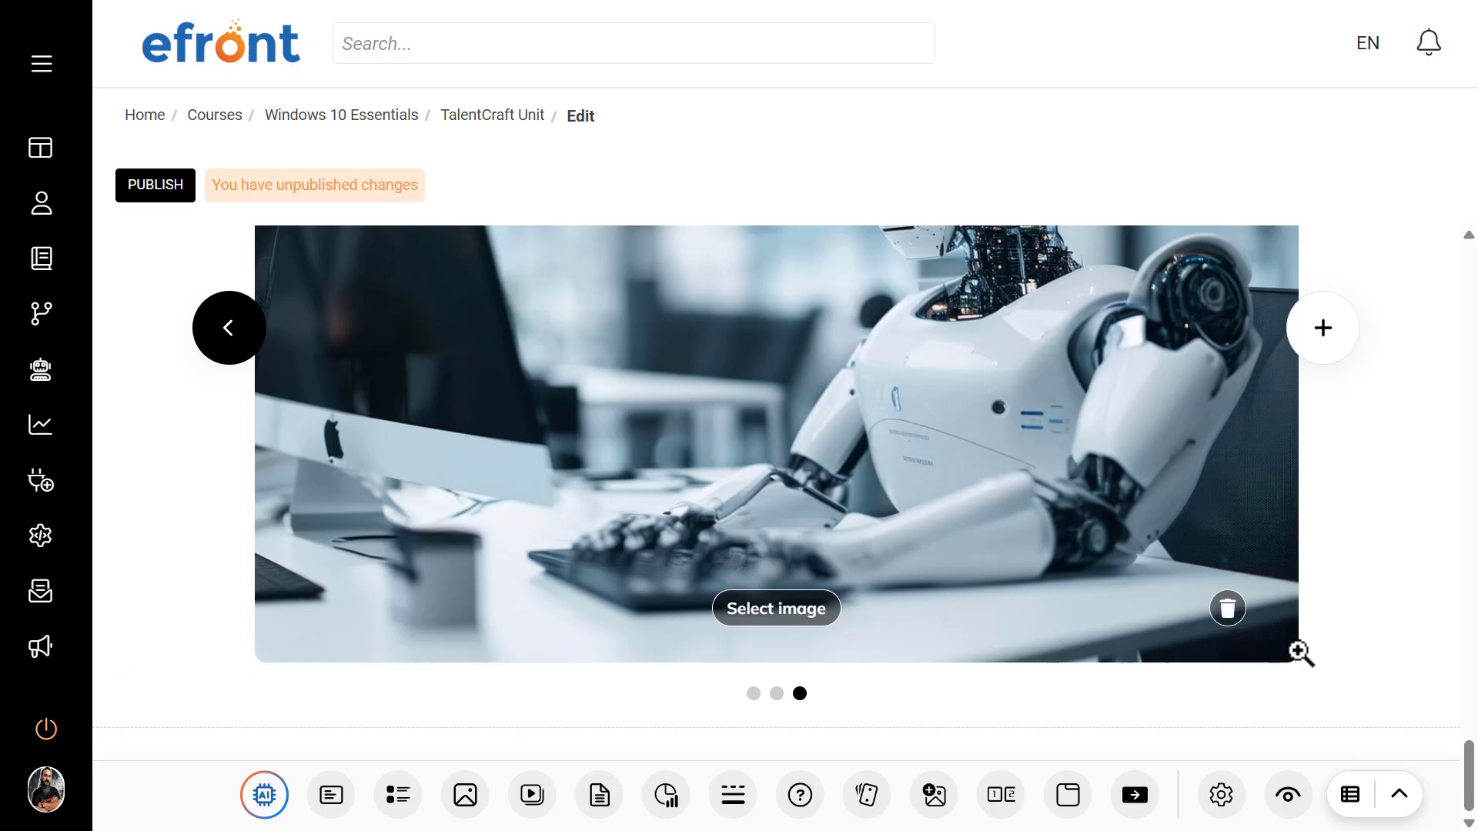
Step: Preview the unit in the desktop view and the tablet portrait view, looking through its blocks
{"action": "left_click", "coordinate": [1286, 801]}
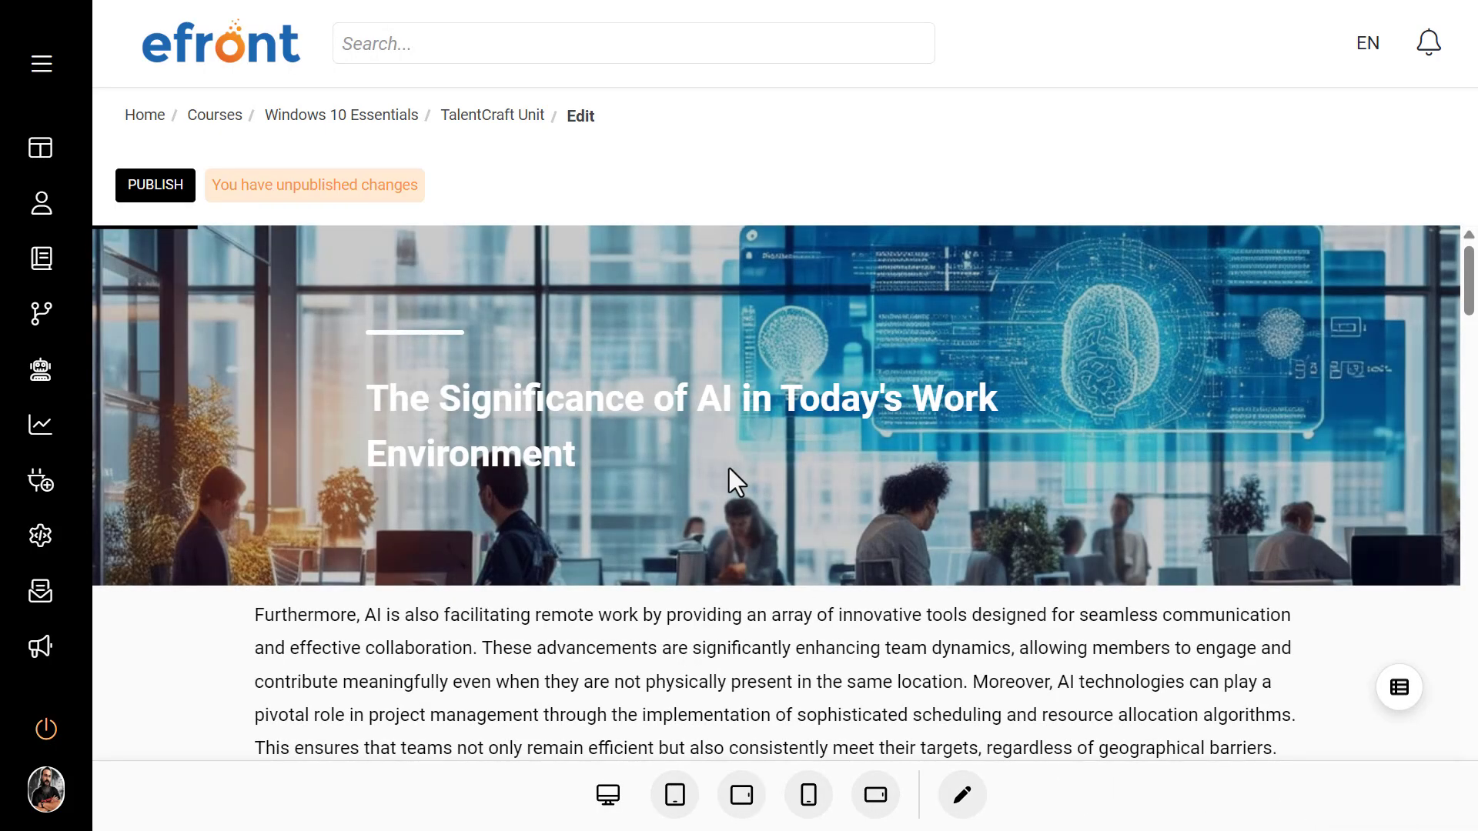
{"action": "scroll", "coordinate": [728, 459], "scroll_direction": "down", "scroll_amount": 5}
{"action": "scroll", "coordinate": [727, 459], "scroll_direction": "down", "scroll_amount": 5}
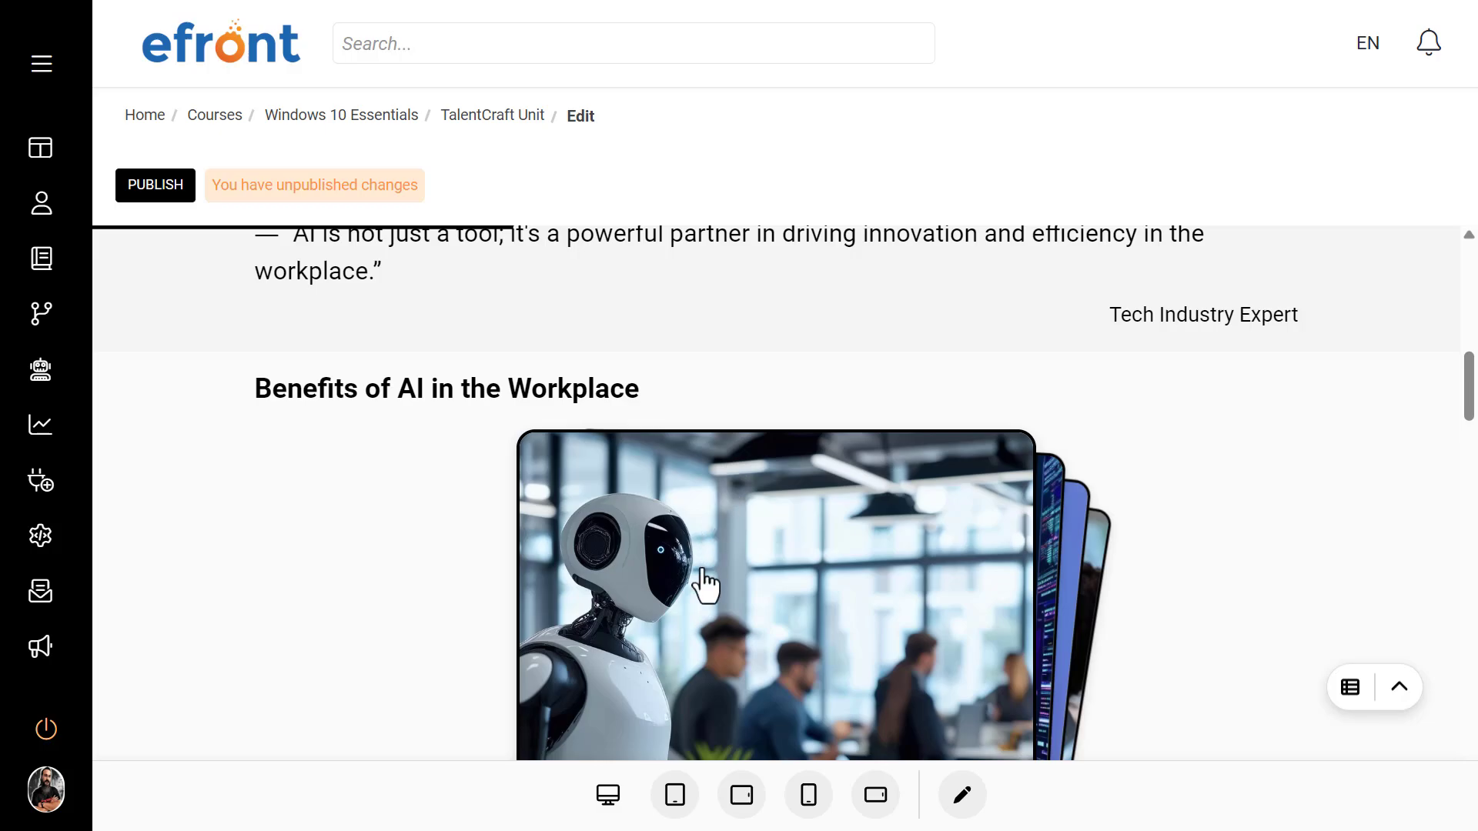
{"action": "left_click", "coordinate": [675, 794]}
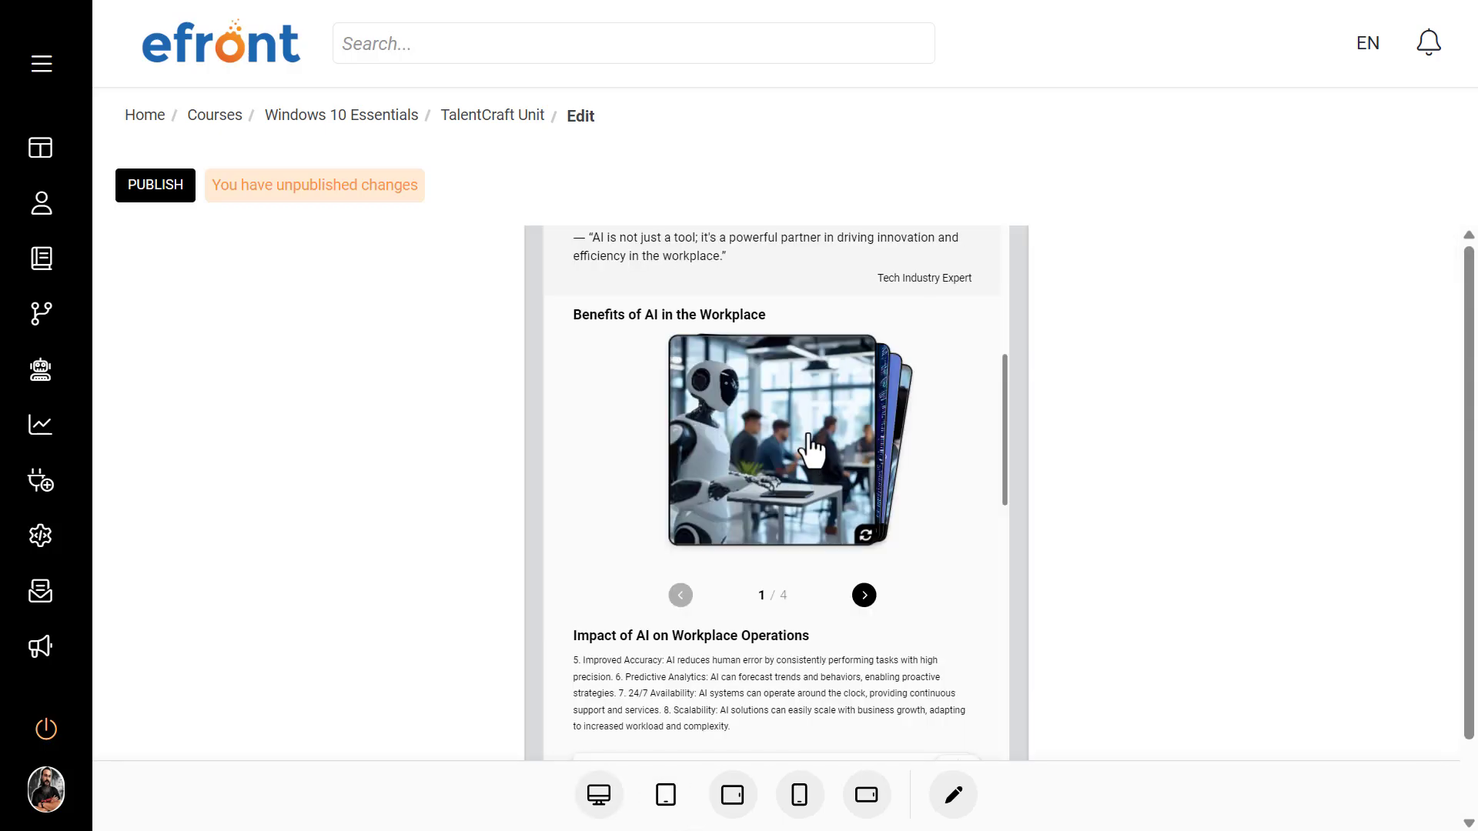
{"action": "scroll", "coordinate": [811, 422], "scroll_direction": "down", "scroll_amount": 12}
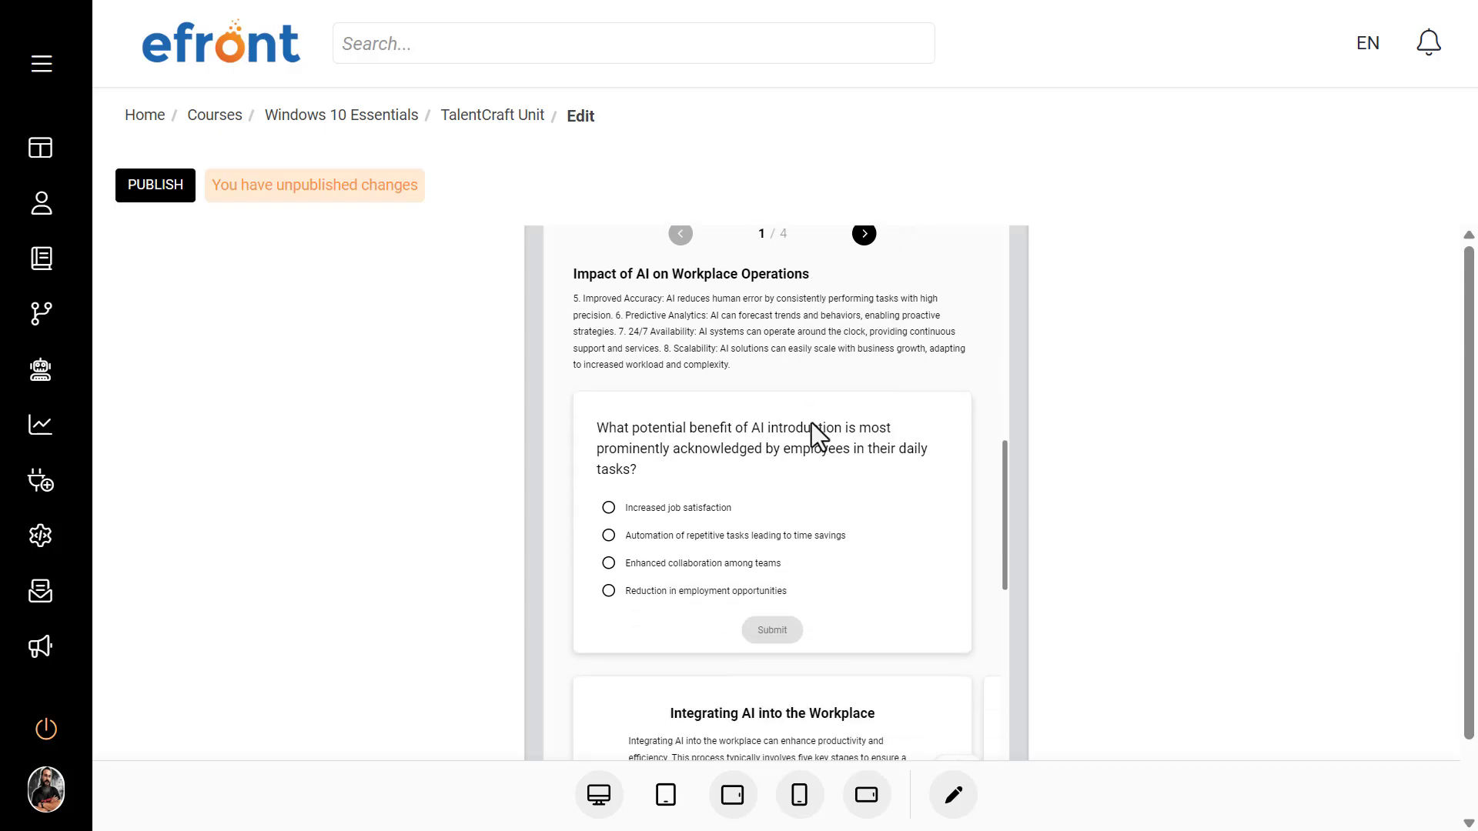
Step: Preview the unit in the tablet landscape, phone portrait and phone landscape views
{"action": "left_click", "coordinate": [737, 797]}
{"action": "scroll", "coordinate": [868, 479], "scroll_direction": "down", "scroll_amount": 6}
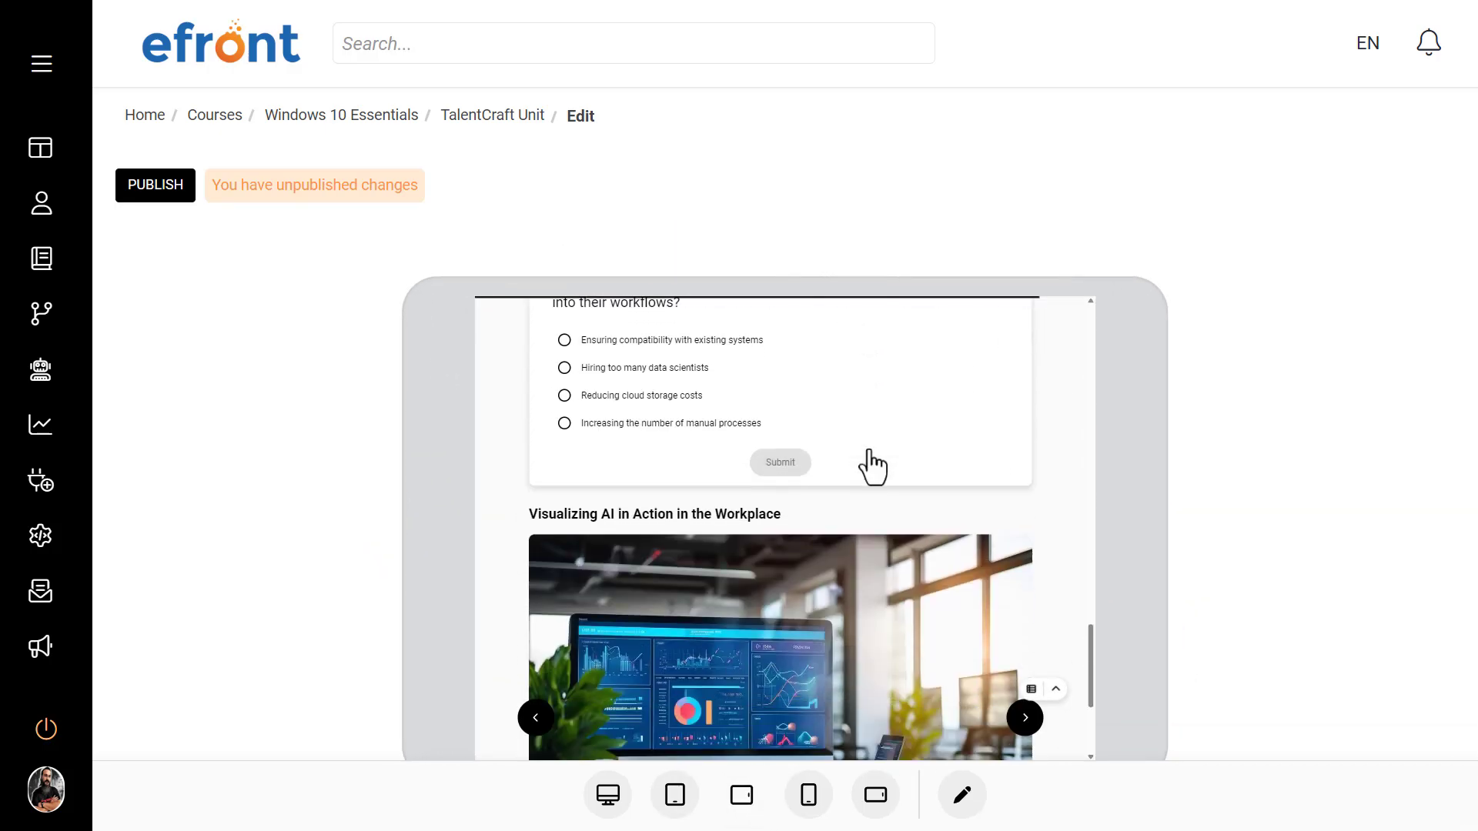
{"action": "left_click", "coordinate": [817, 804]}
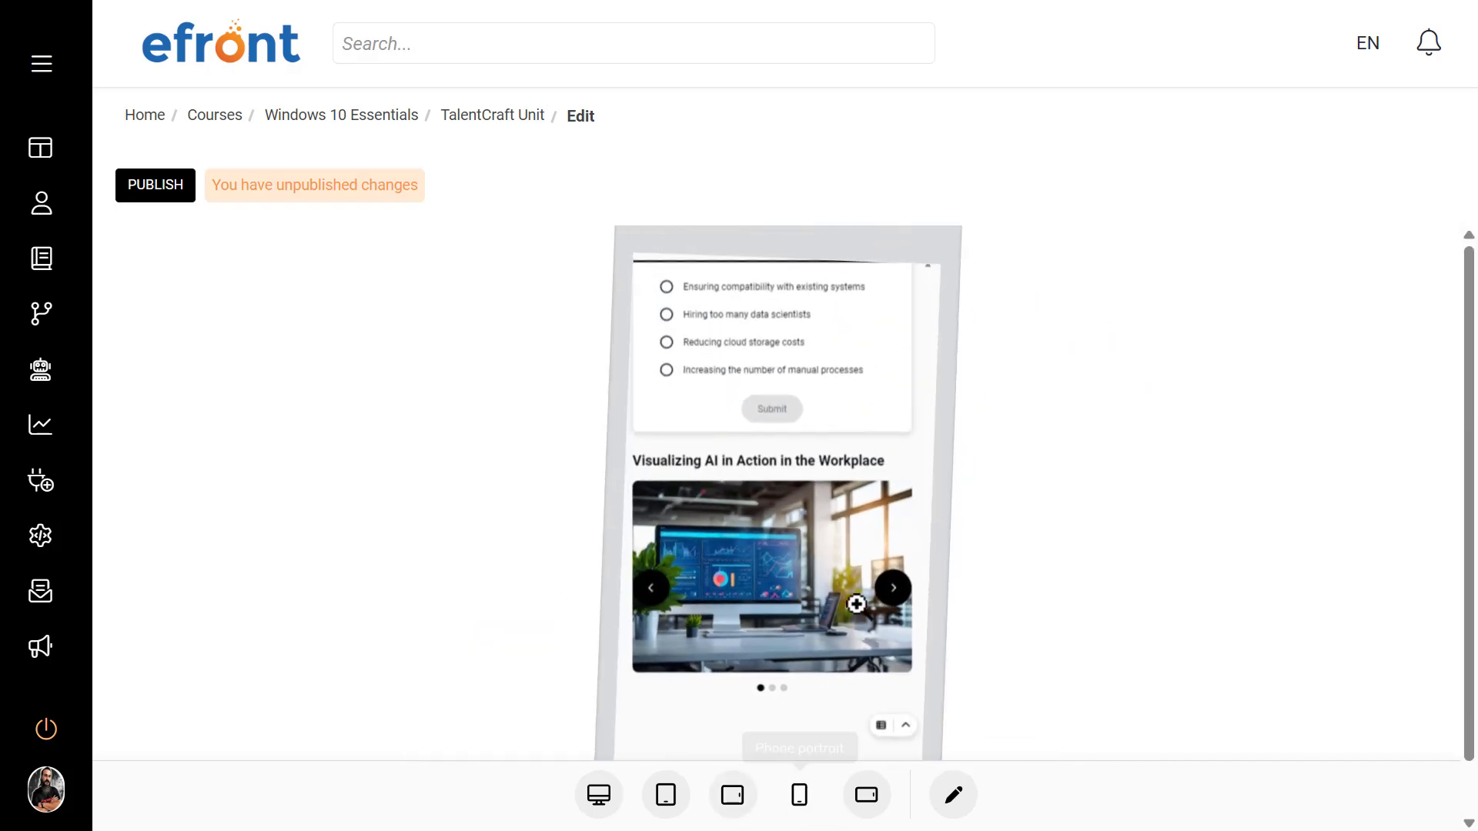
{"action": "left_click", "coordinate": [865, 799]}
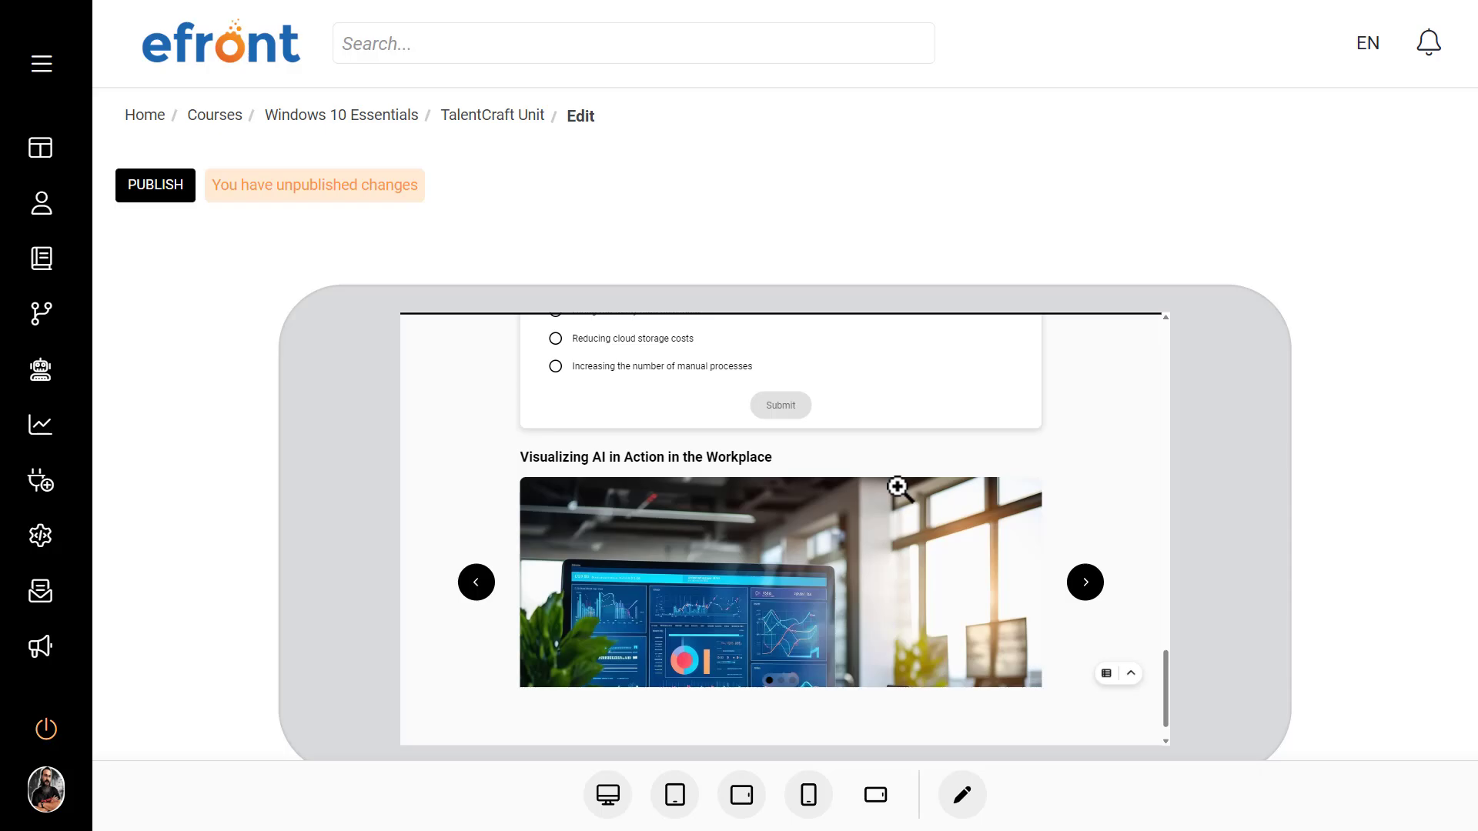
{"action": "scroll", "coordinate": [898, 488], "scroll_direction": "down", "scroll_amount": 1}
{"action": "scroll", "coordinate": [898, 488], "scroll_direction": "up", "scroll_amount": 5}
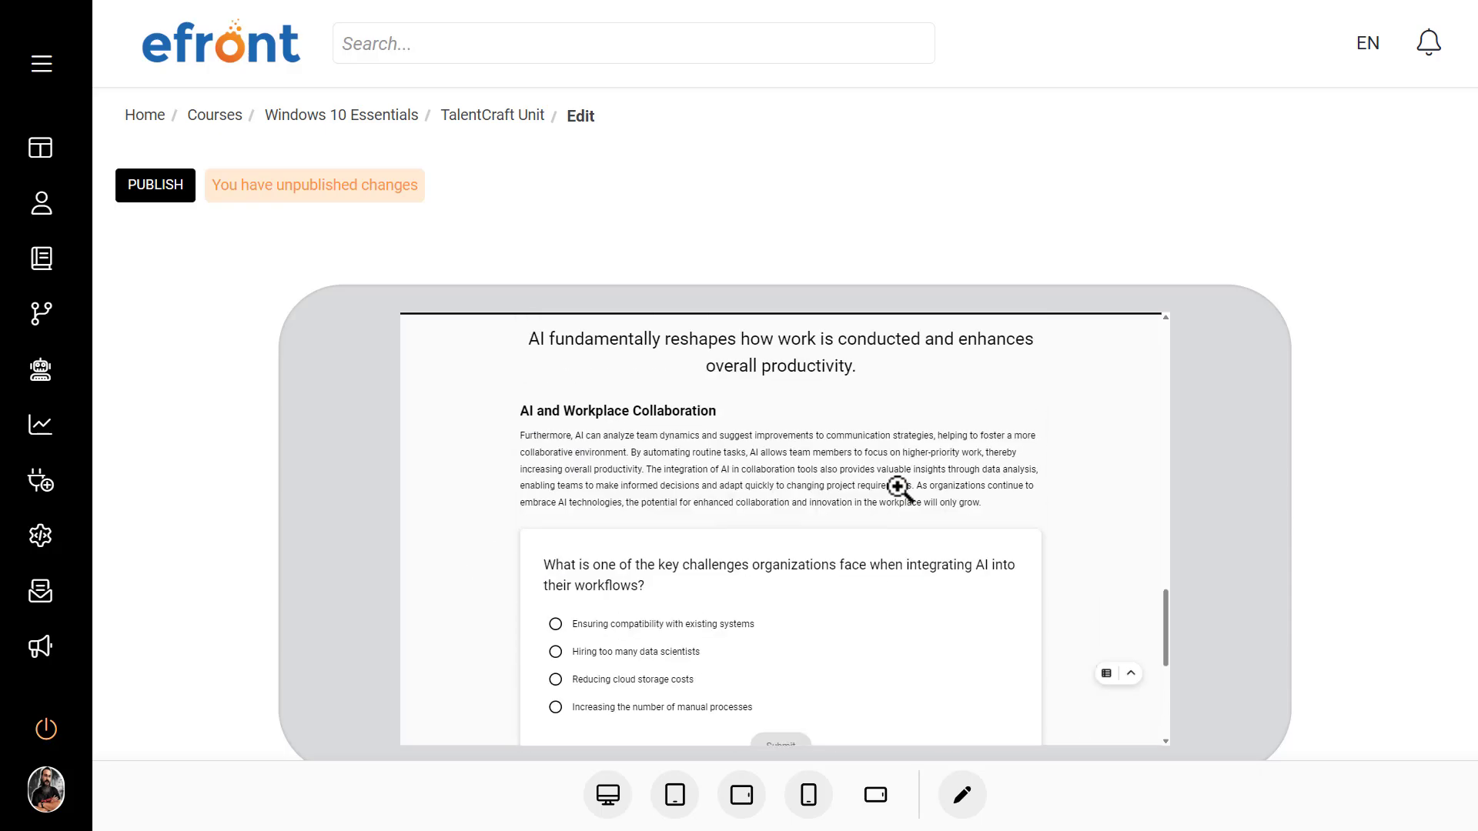
Step: Return from the preview to editing and publish the TalentCraft unit's pending changes
{"action": "left_click", "coordinate": [963, 801]}
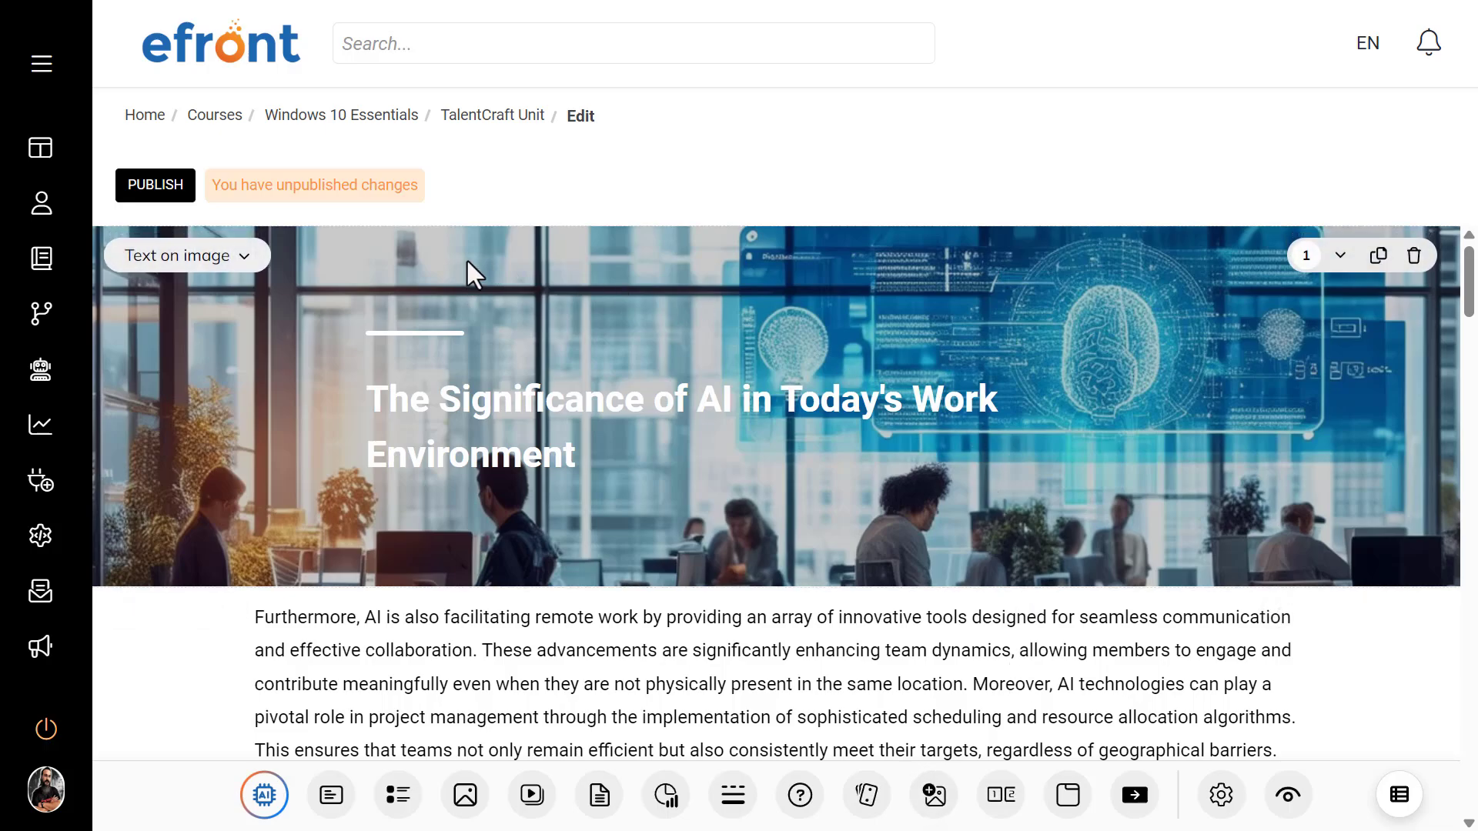
{"action": "left_click", "coordinate": [156, 185]}
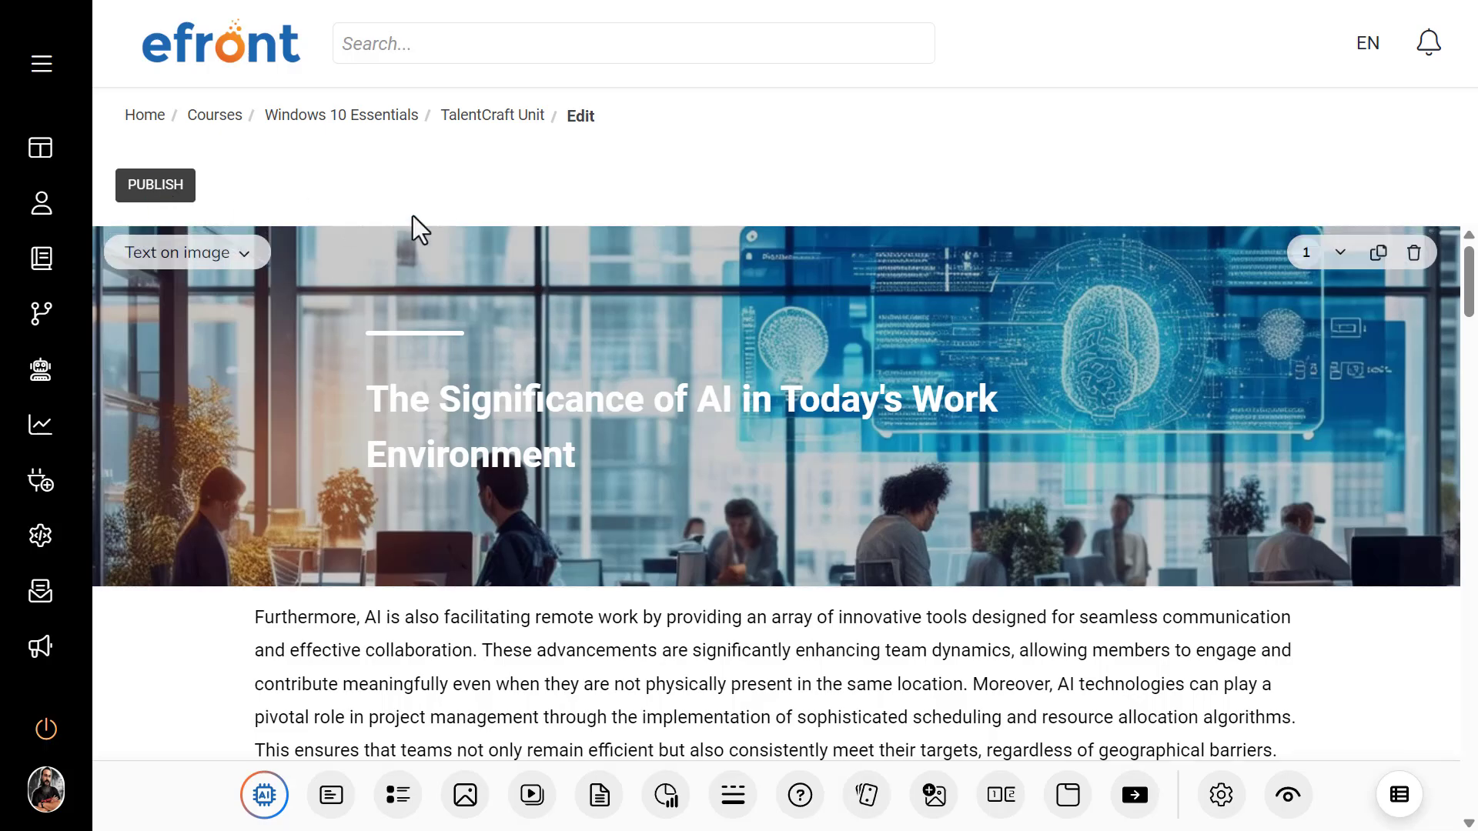
Step: In the Windows 10 Essentials course, rename the TalentCraft Unit as "The benefits of AI in the workplace" using edit mode
{"action": "left_click", "coordinate": [367, 117]}
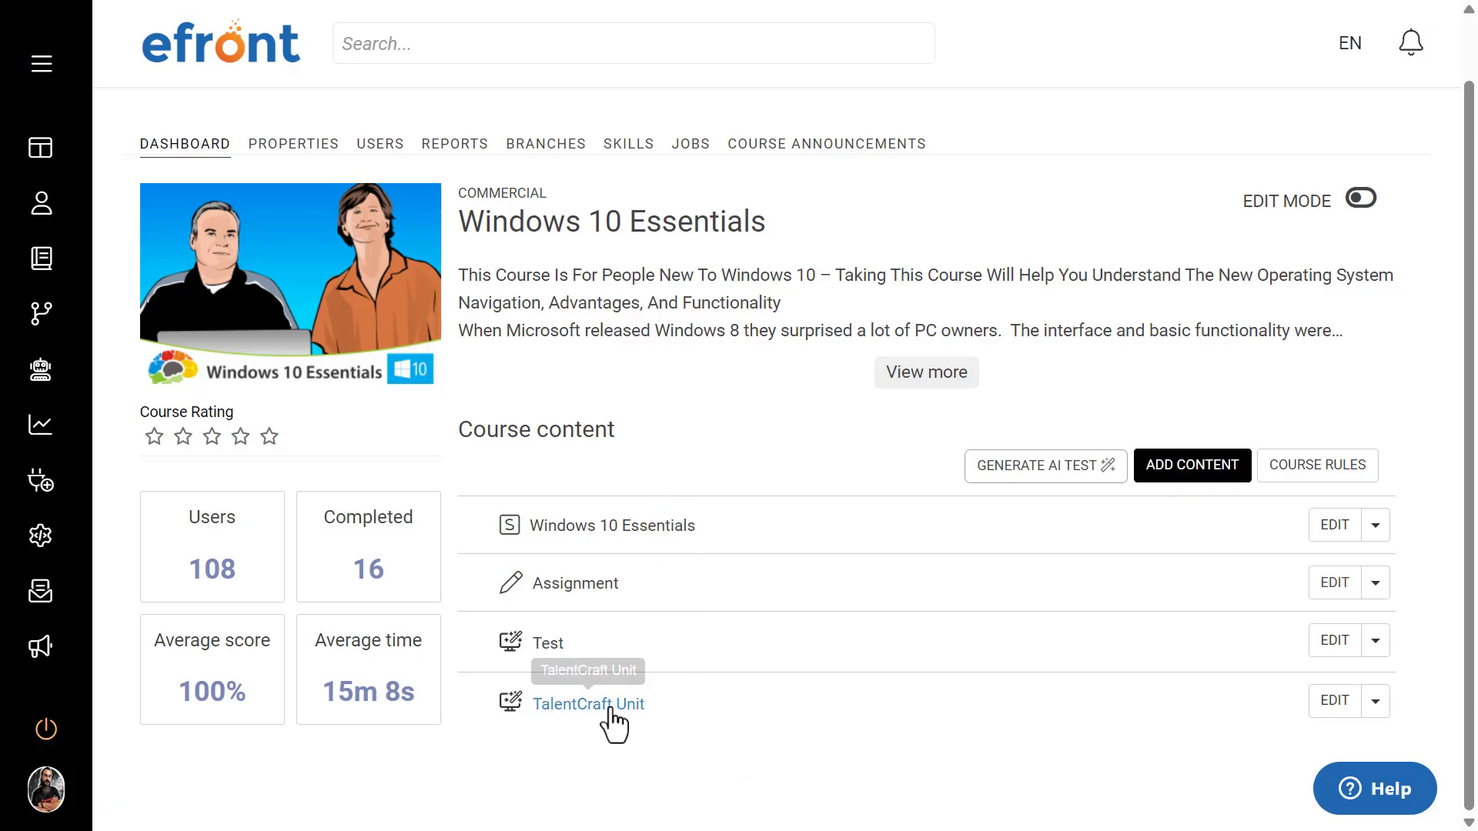
{"action": "left_click", "coordinate": [1361, 199]}
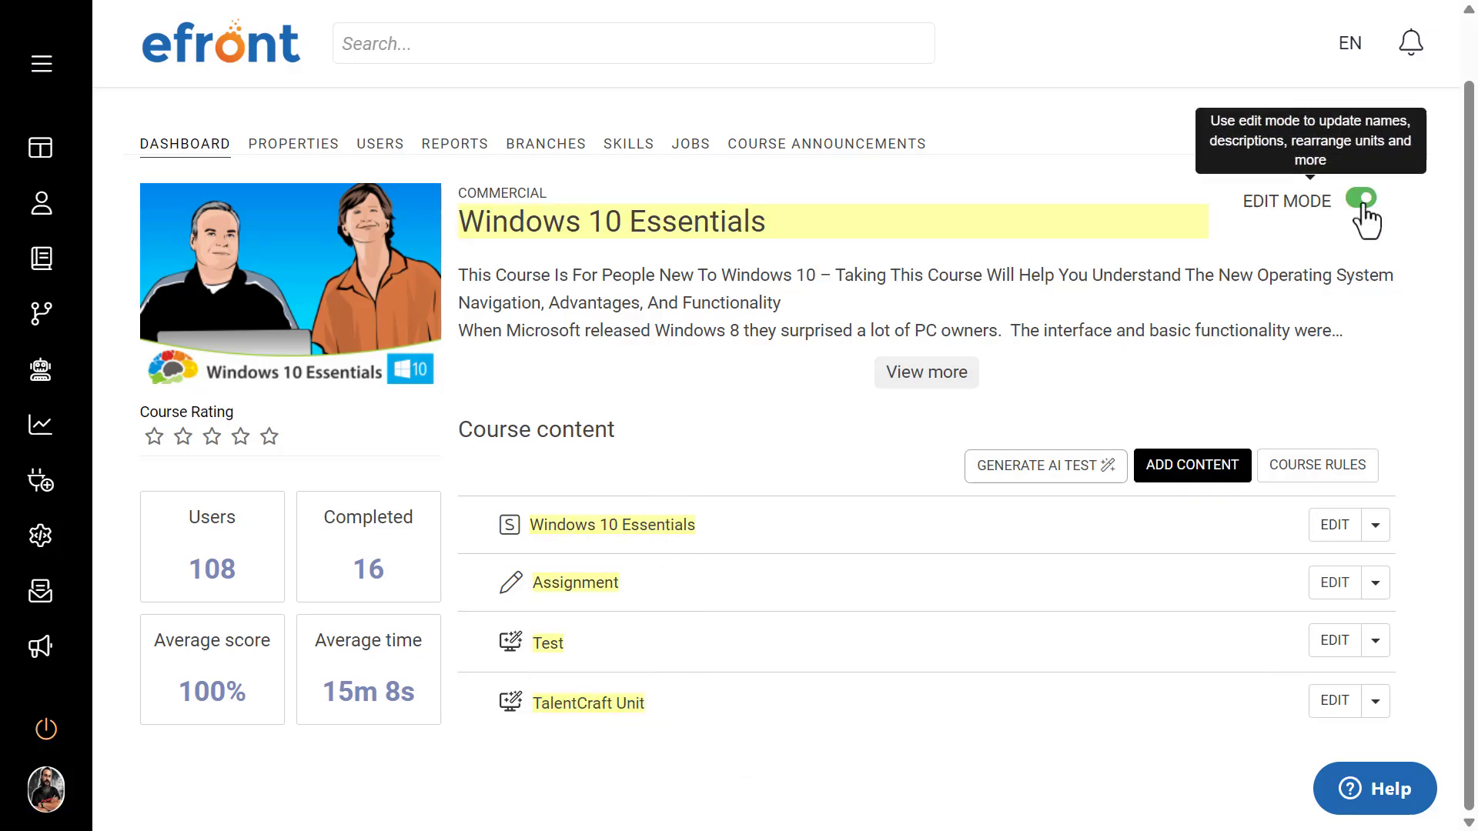
{"action": "left_click", "coordinate": [604, 702]}
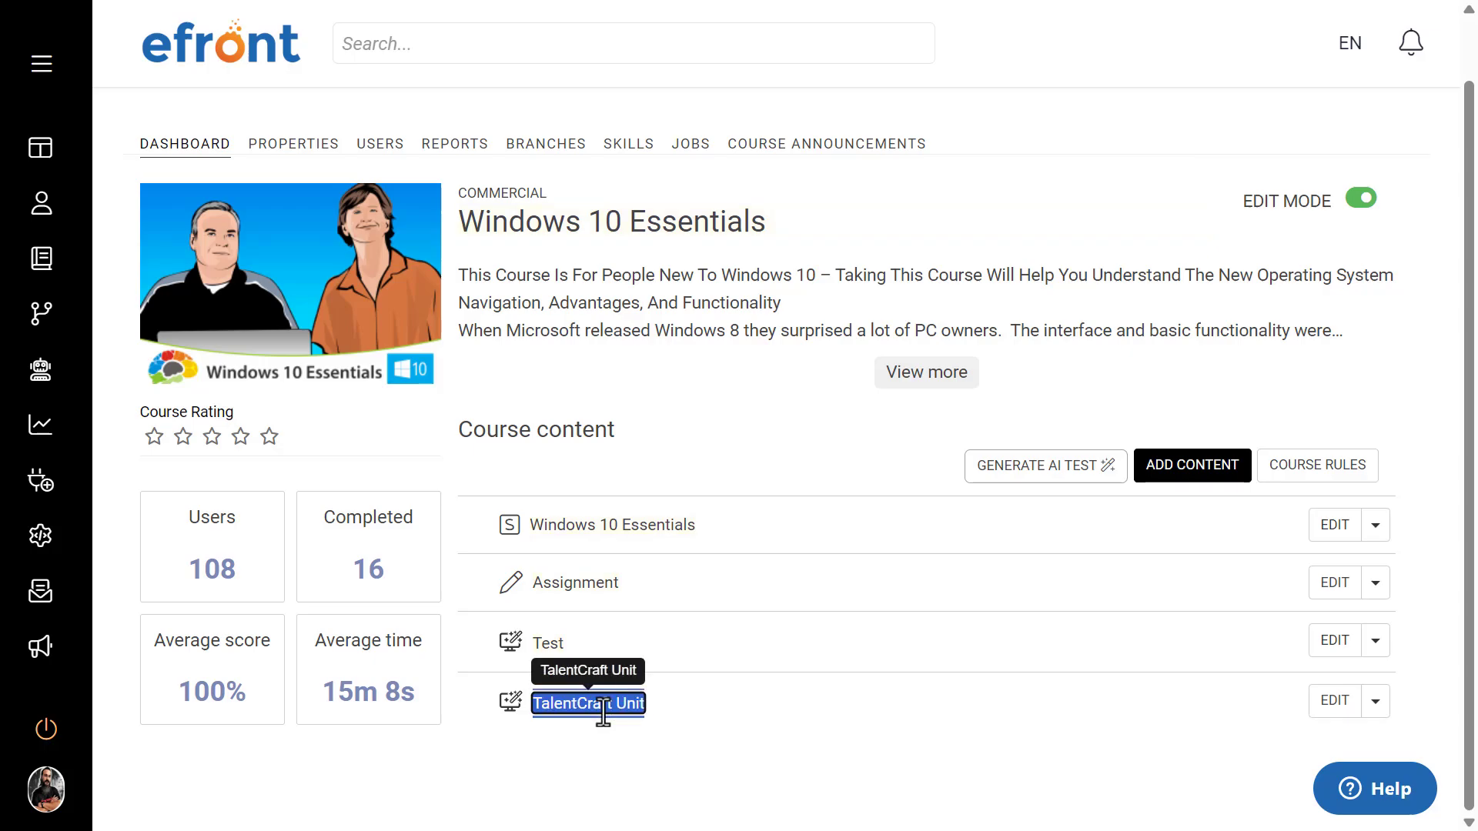
{"action": "type", "text": "The"}
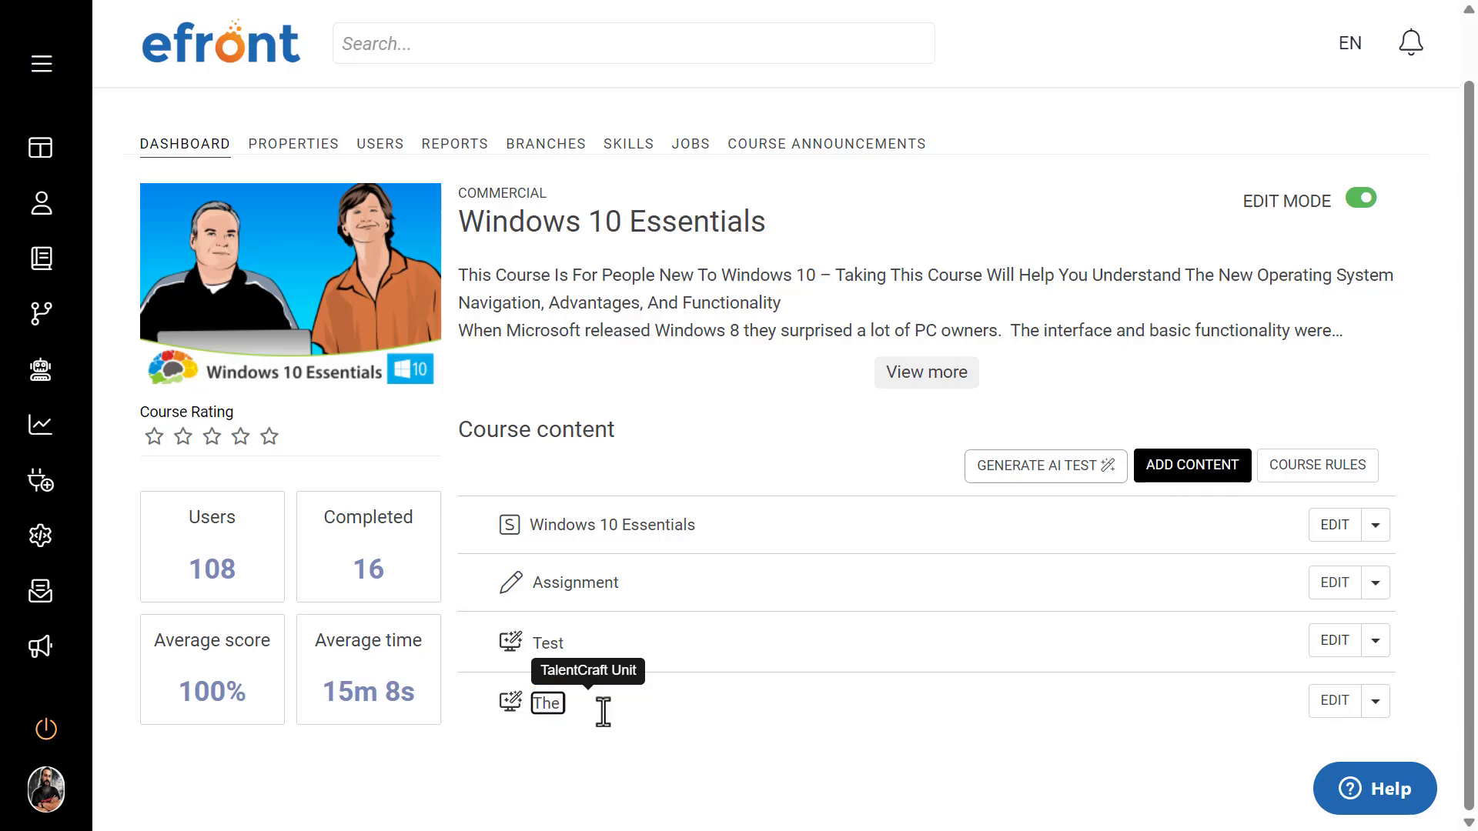
{"action": "type", "text": " benefits of AI in the"}
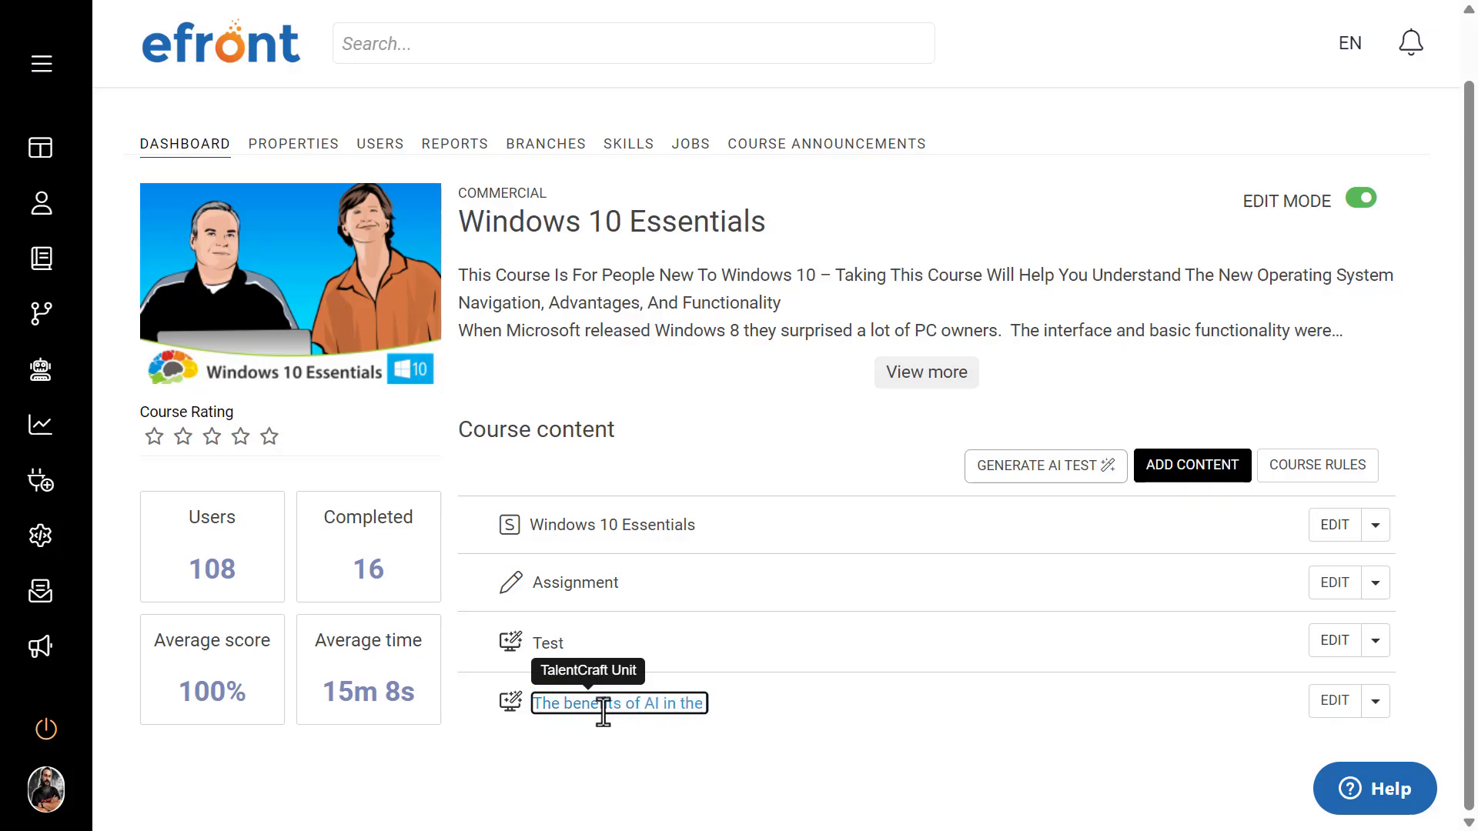
{"action": "type", "text": " workplace"}
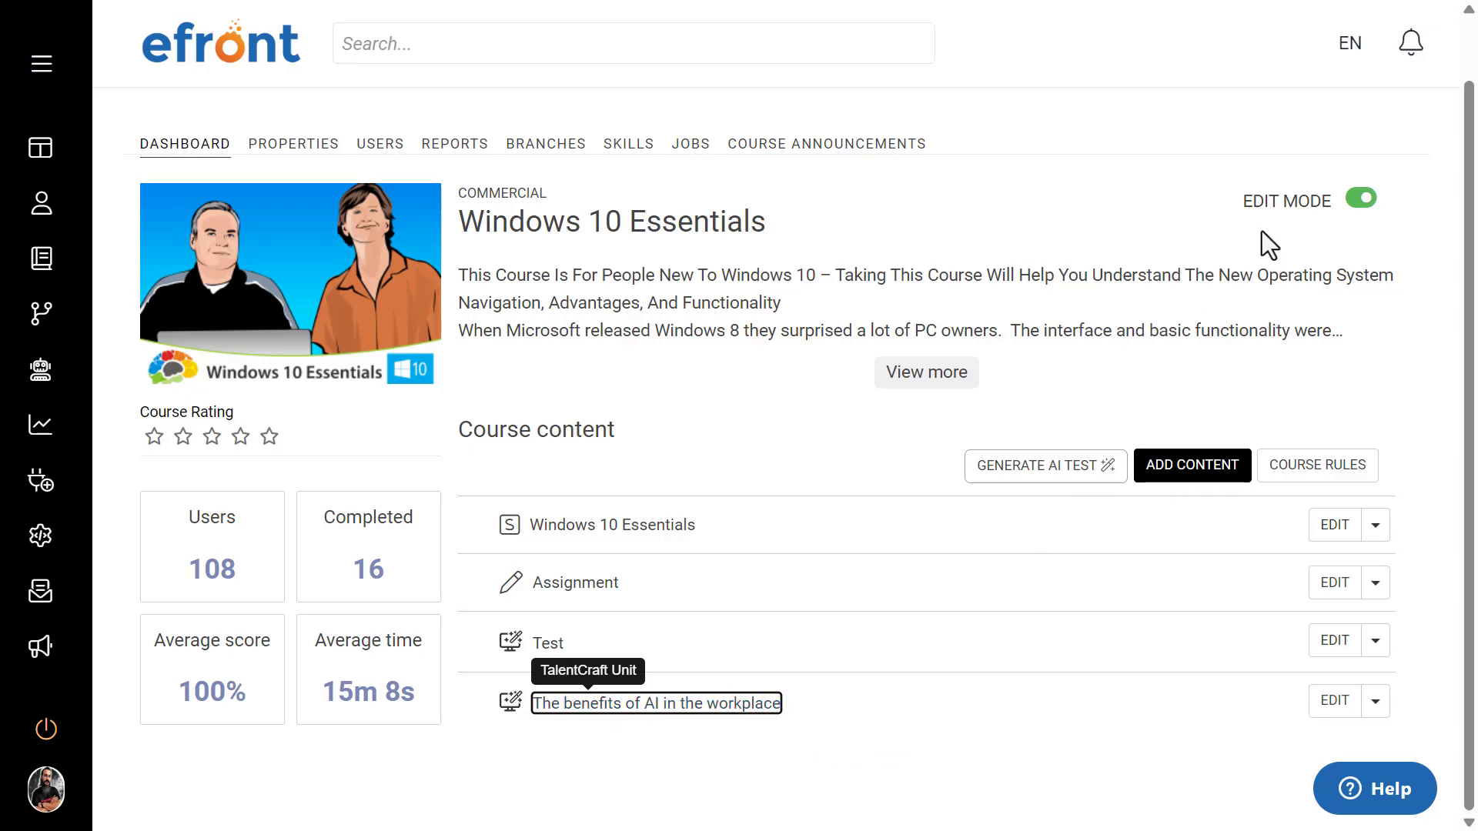
{"action": "left_click", "coordinate": [1348, 208]}
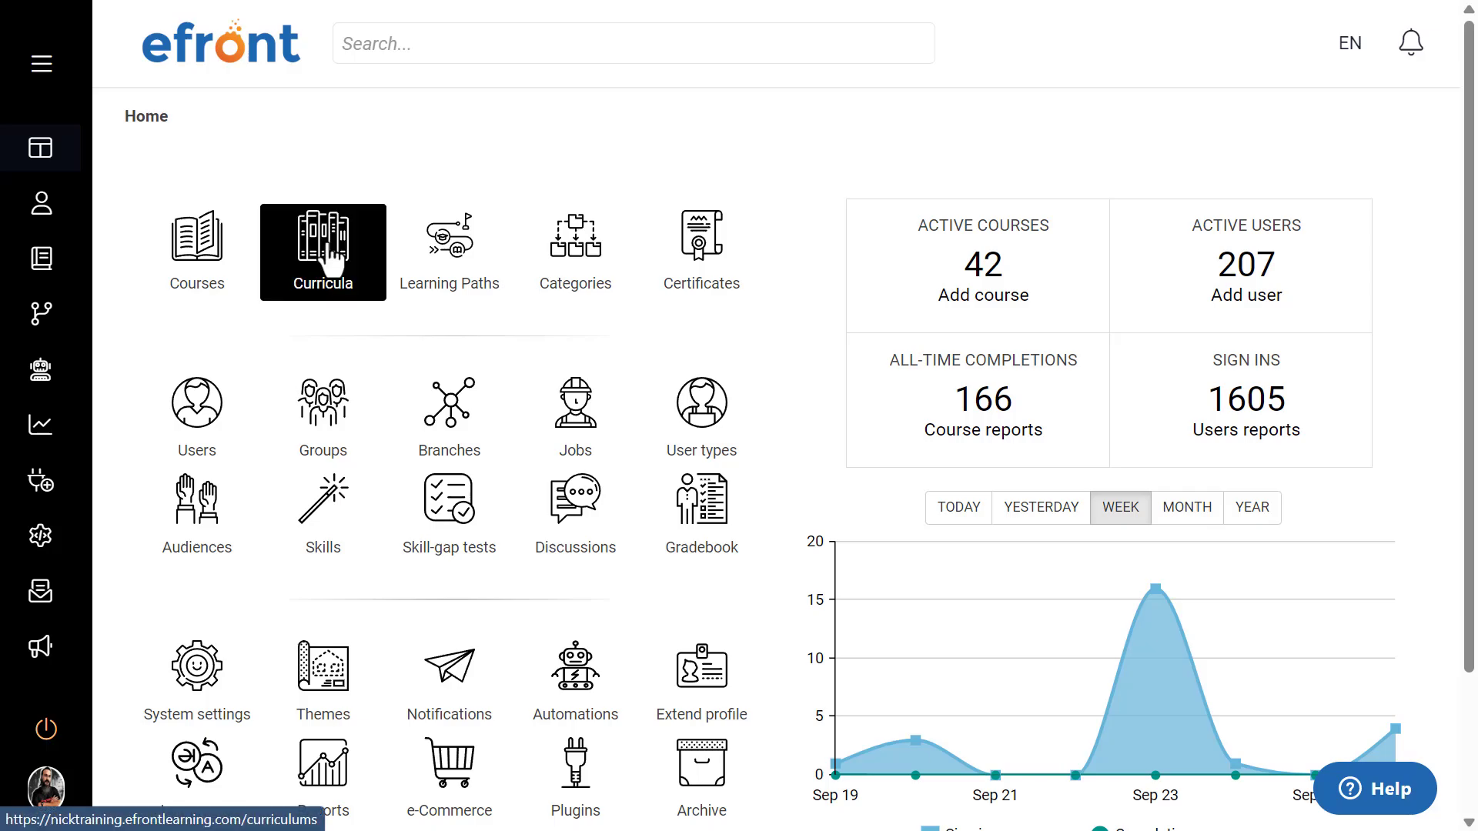
Step: Look through the new curriculum form, including its advanced settings and certification templates, and return to the curricula list without adding one
{"action": "left_click", "coordinate": [379, 282]}
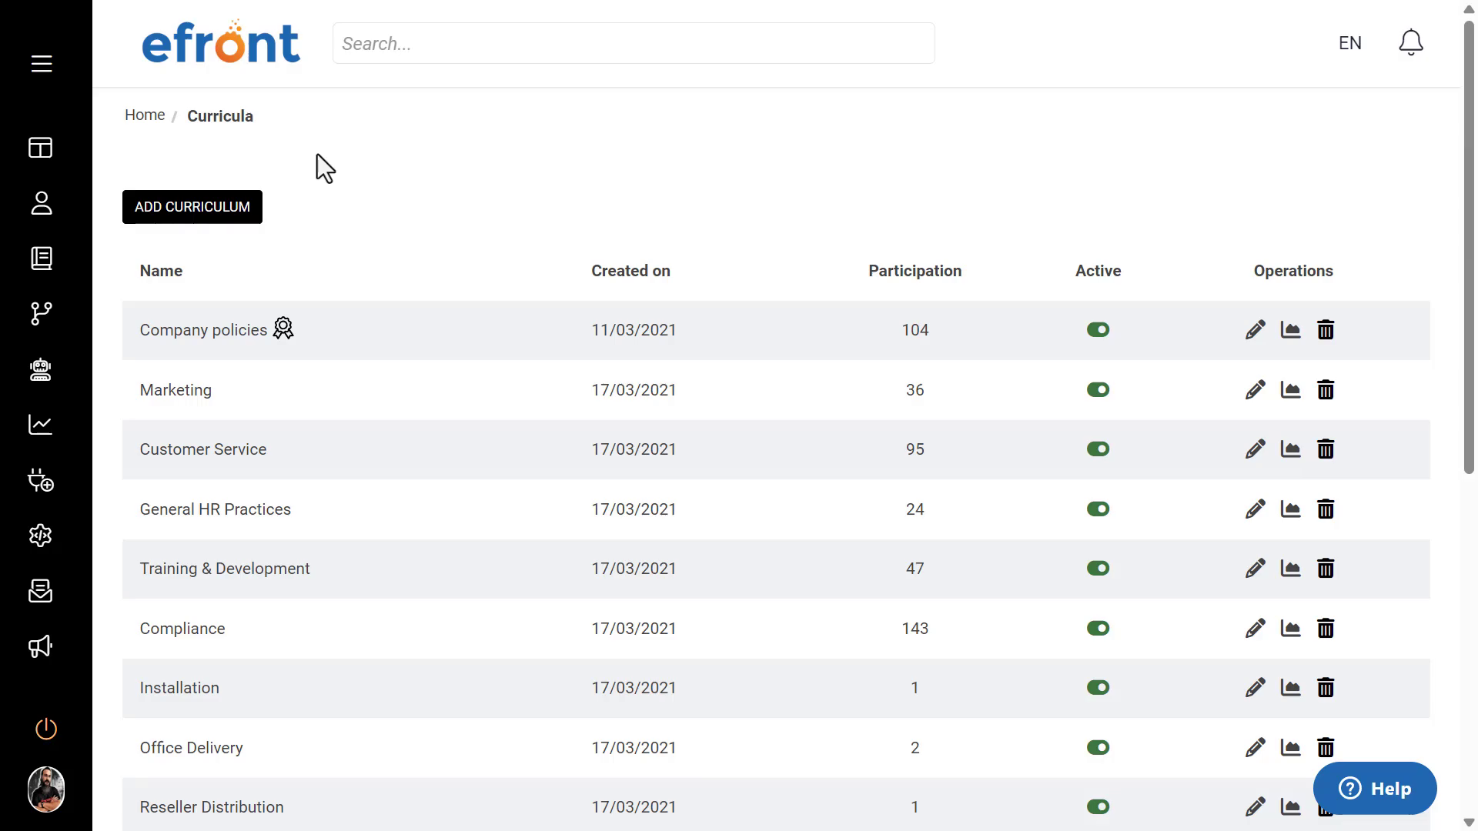
{"action": "left_click", "coordinate": [223, 220]}
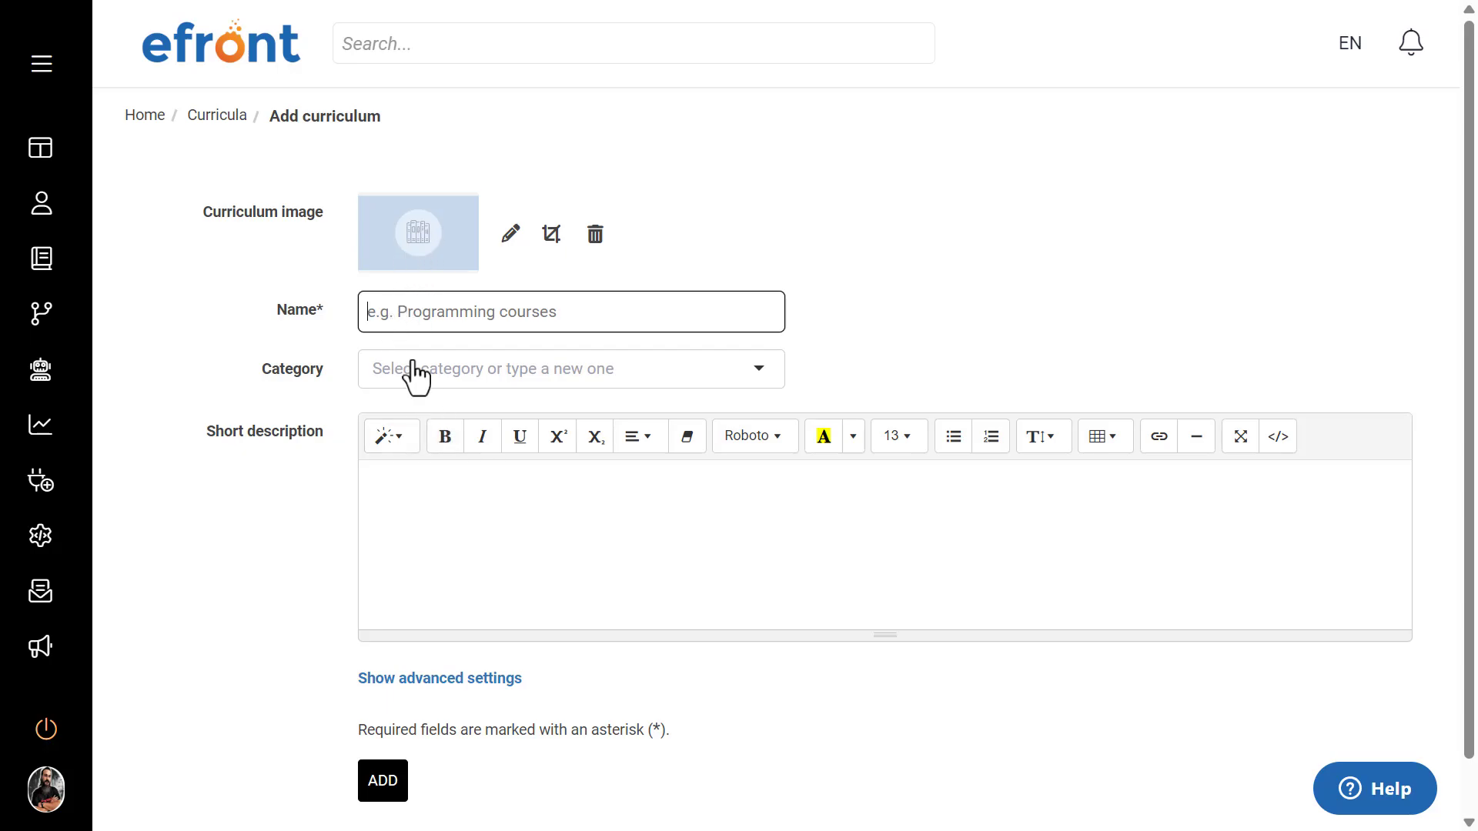
{"action": "left_click", "coordinate": [439, 679]}
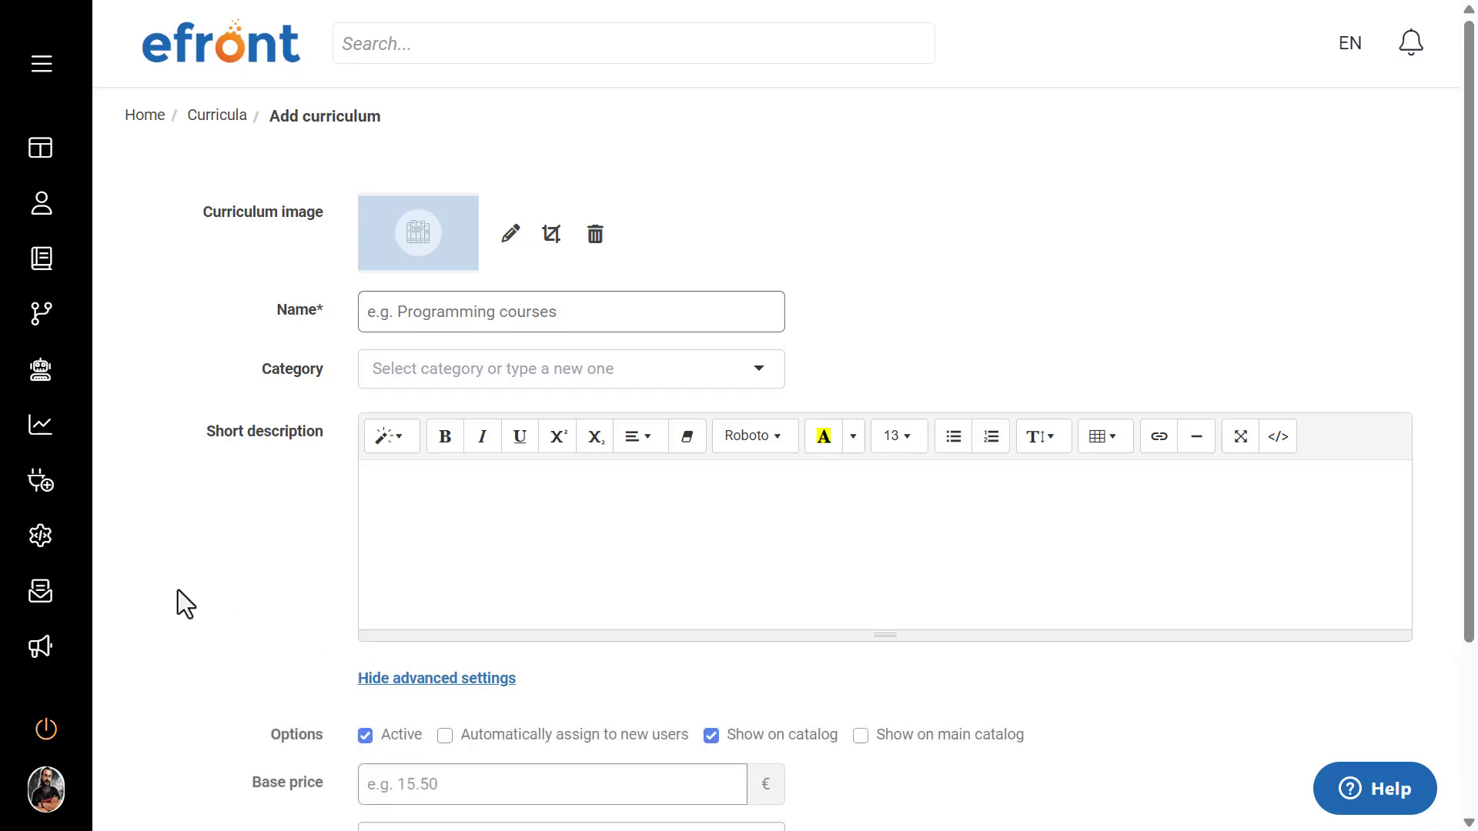
{"action": "scroll", "coordinate": [229, 469], "scroll_direction": "down", "scroll_amount": 3}
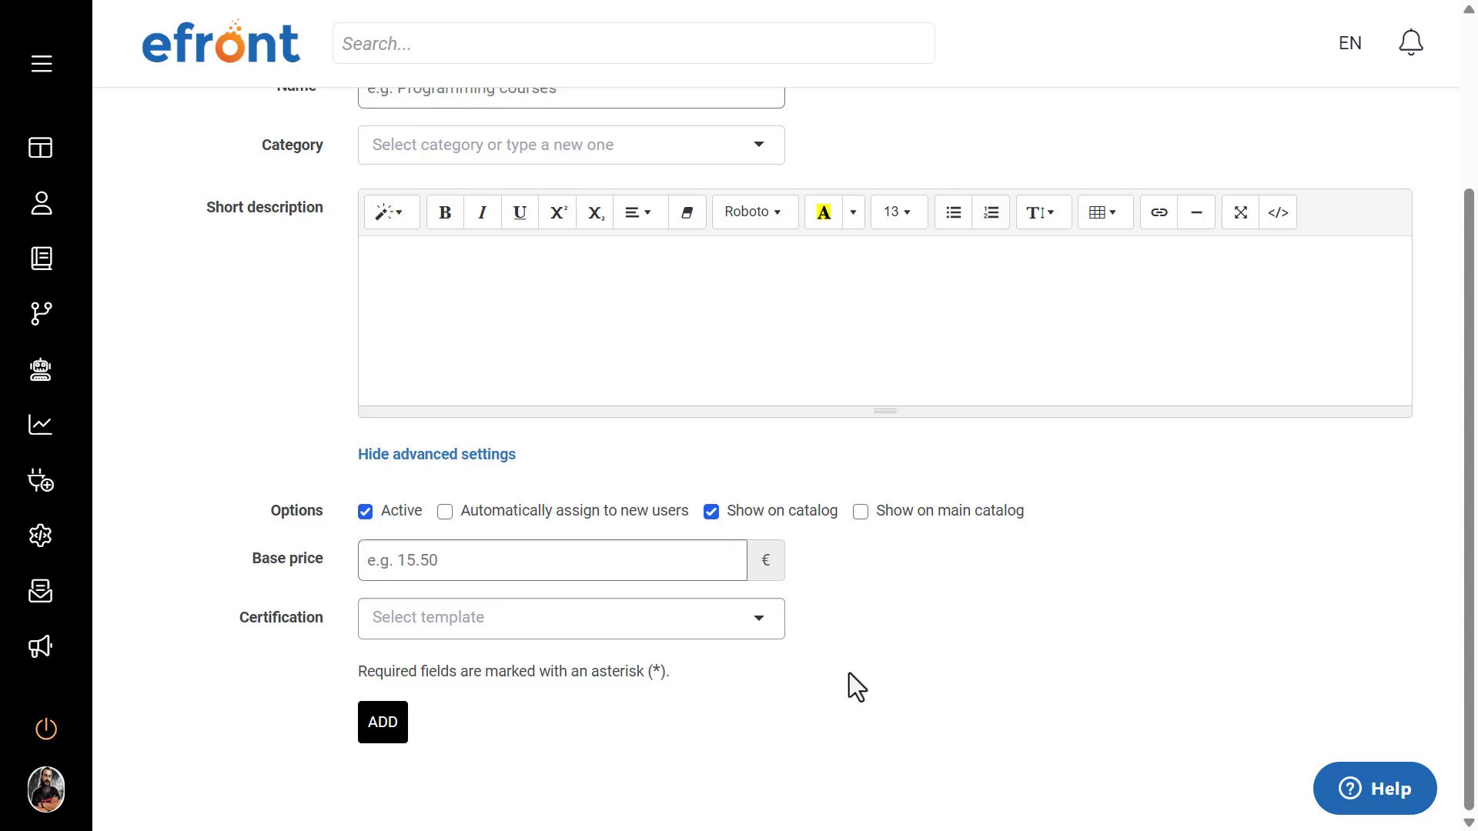
{"action": "left_click", "coordinate": [748, 623]}
{"action": "left_click", "coordinate": [859, 619]}
{"action": "scroll", "coordinate": [454, 574], "scroll_direction": "up", "scroll_amount": 3}
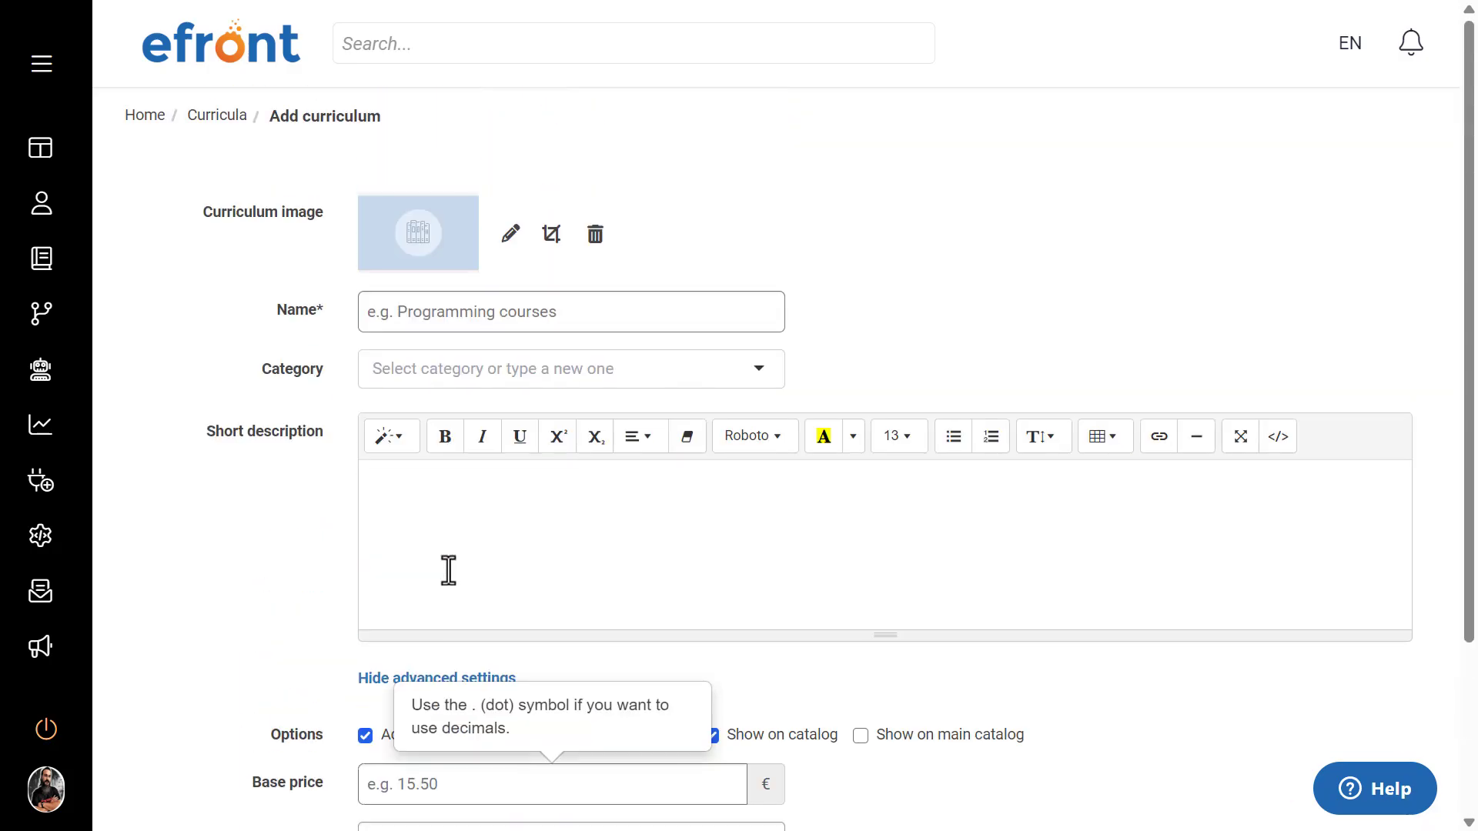
{"action": "left_click", "coordinate": [220, 120]}
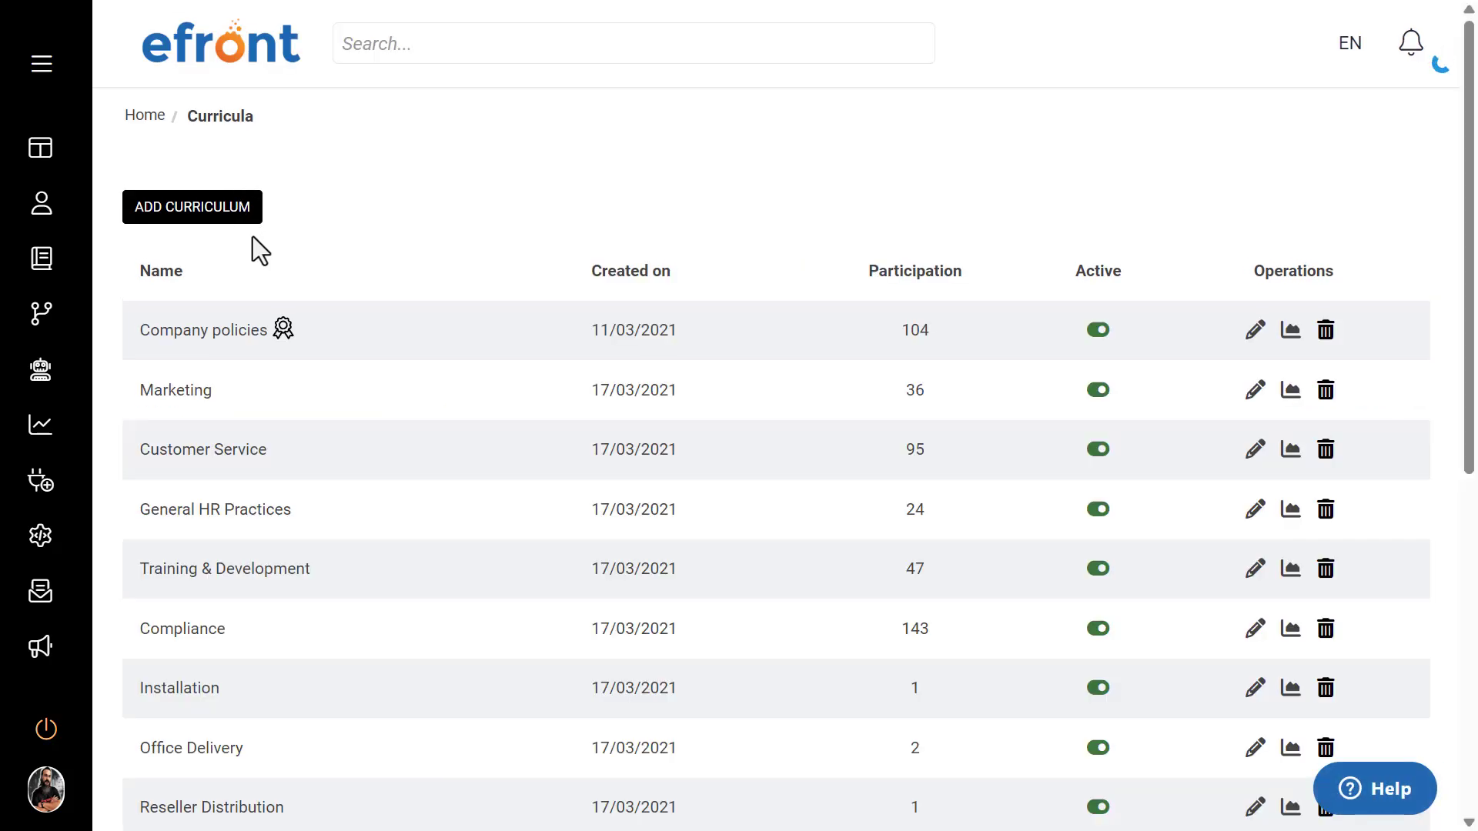
Step: Assign the Partner Marketing course to the Company policies curriculum and mark it as optional
{"action": "left_click", "coordinate": [215, 334]}
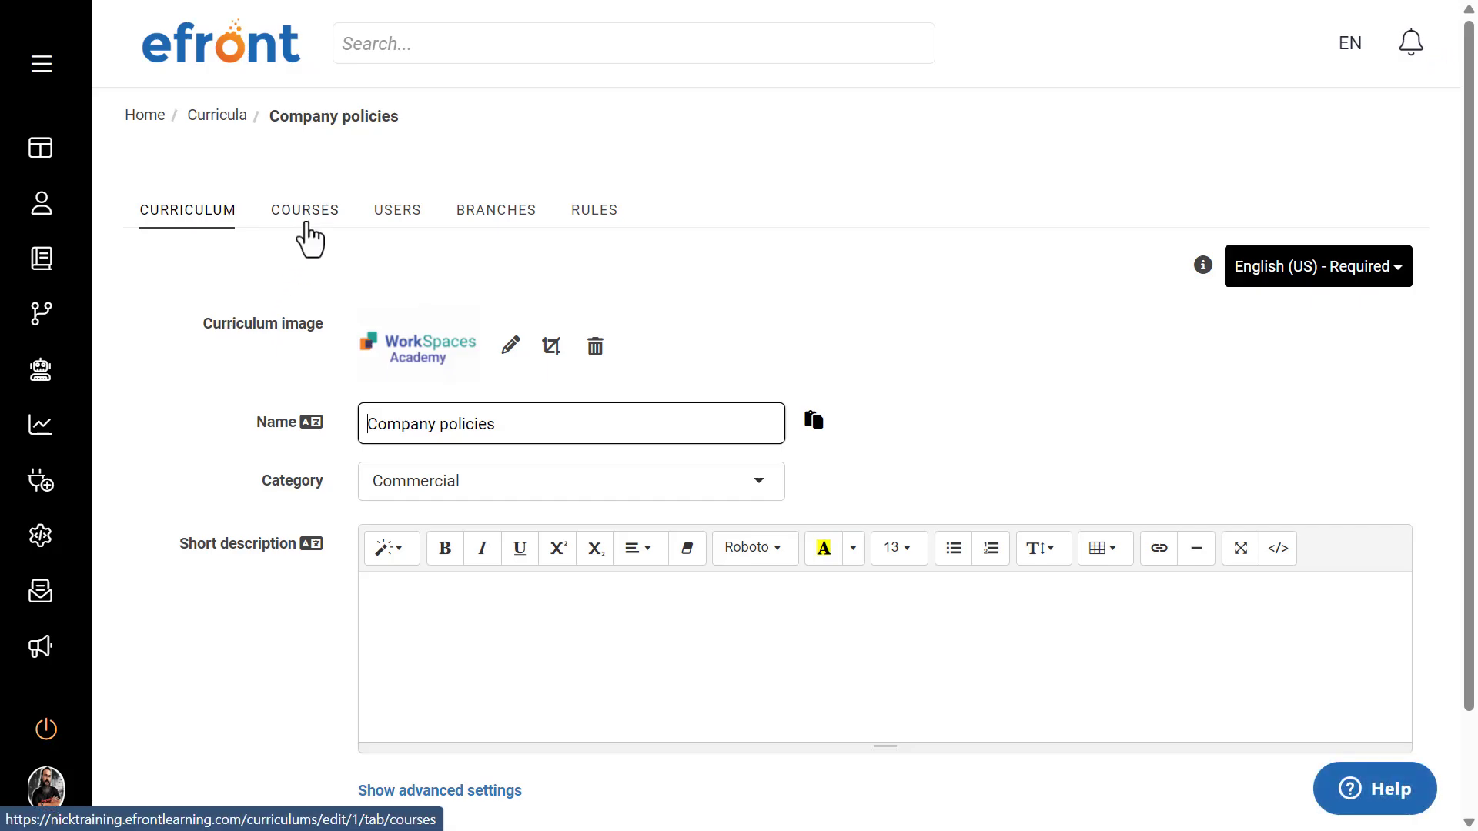
{"action": "left_click", "coordinate": [305, 222]}
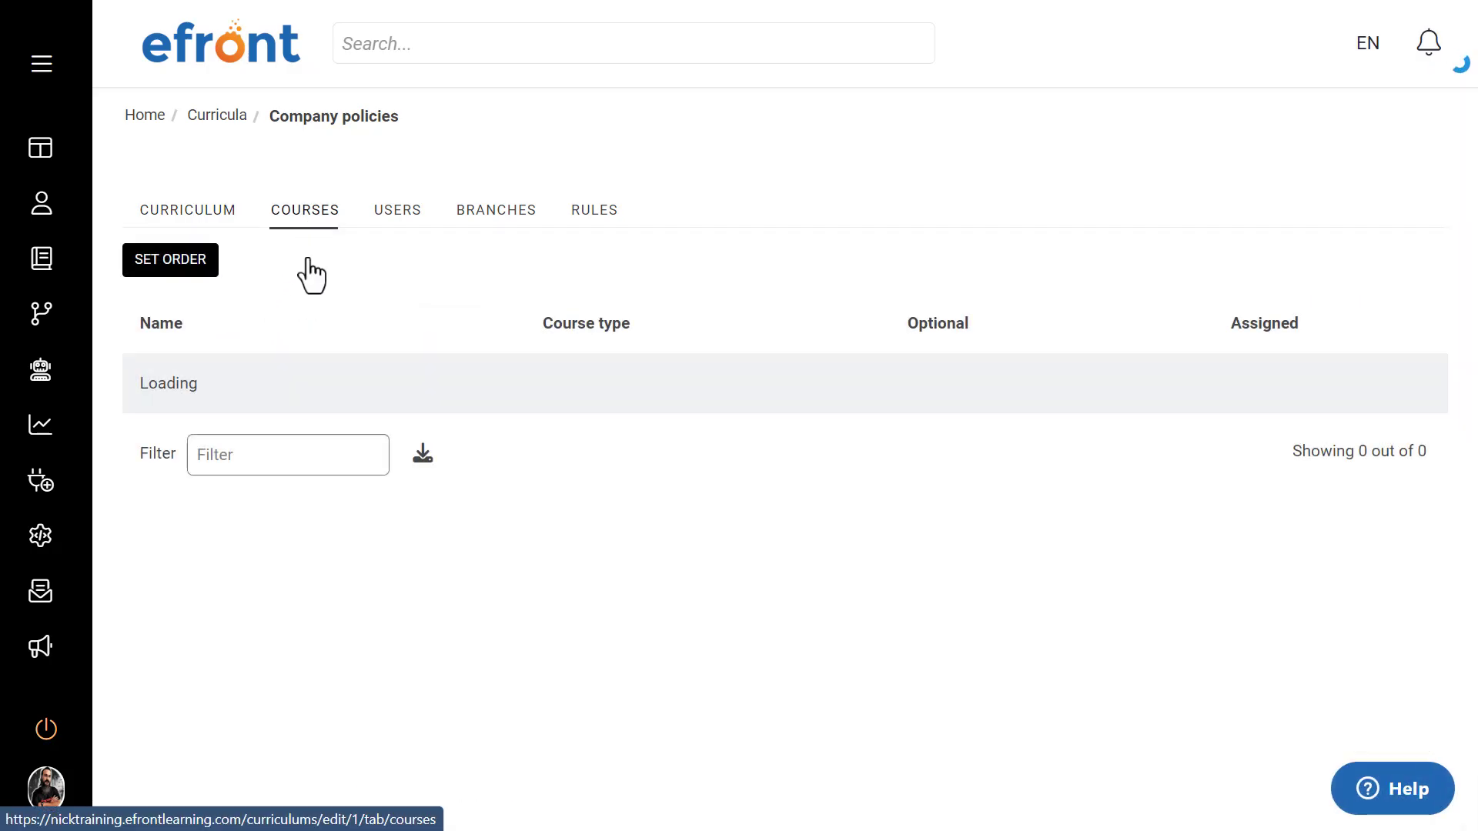
{"action": "scroll", "coordinate": [611, 427], "scroll_direction": "down", "scroll_amount": 3}
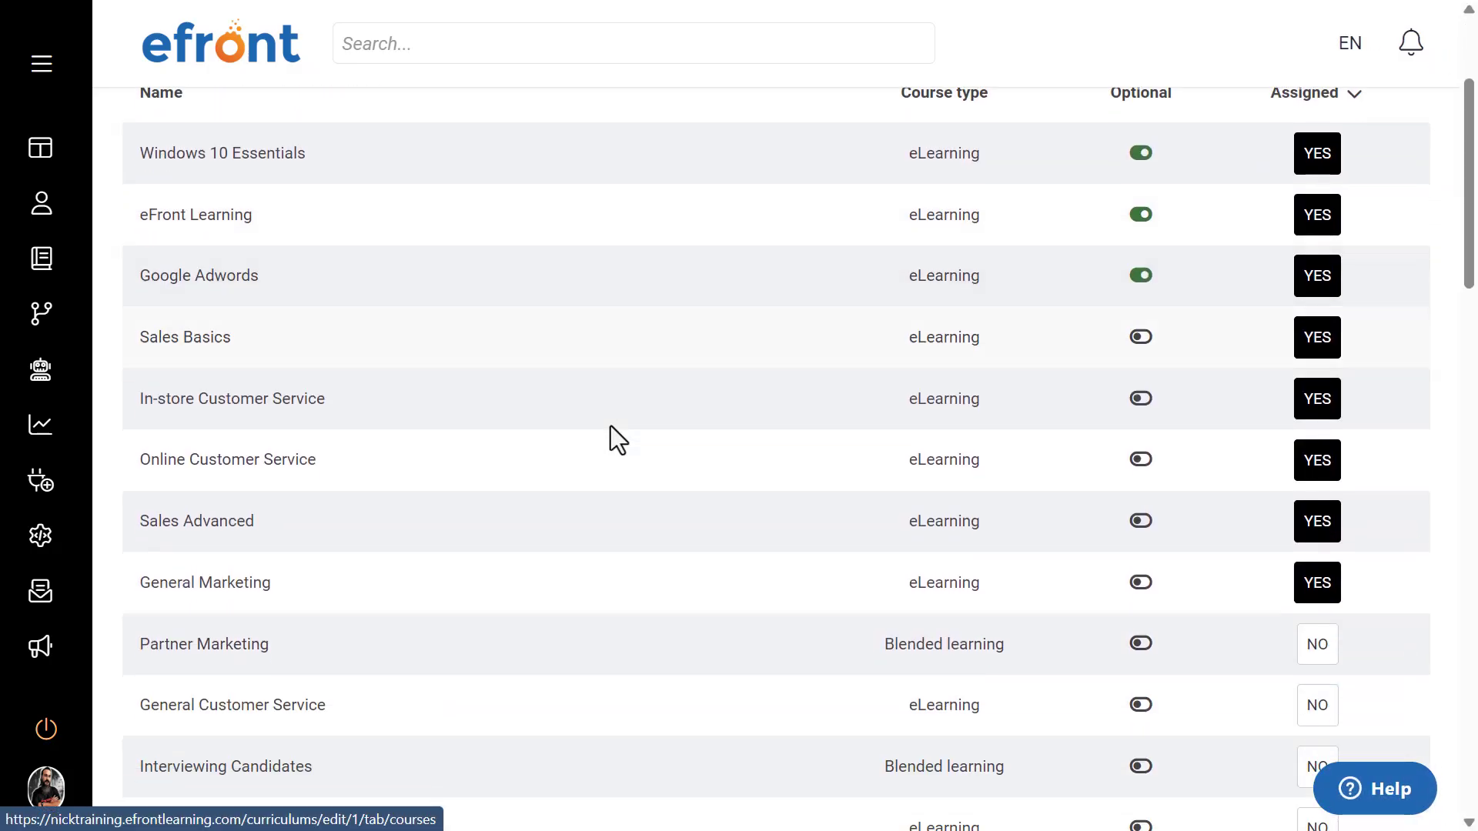
{"action": "scroll", "coordinate": [611, 427], "scroll_direction": "down", "scroll_amount": 7}
{"action": "scroll", "coordinate": [611, 426], "scroll_direction": "up", "scroll_amount": 6}
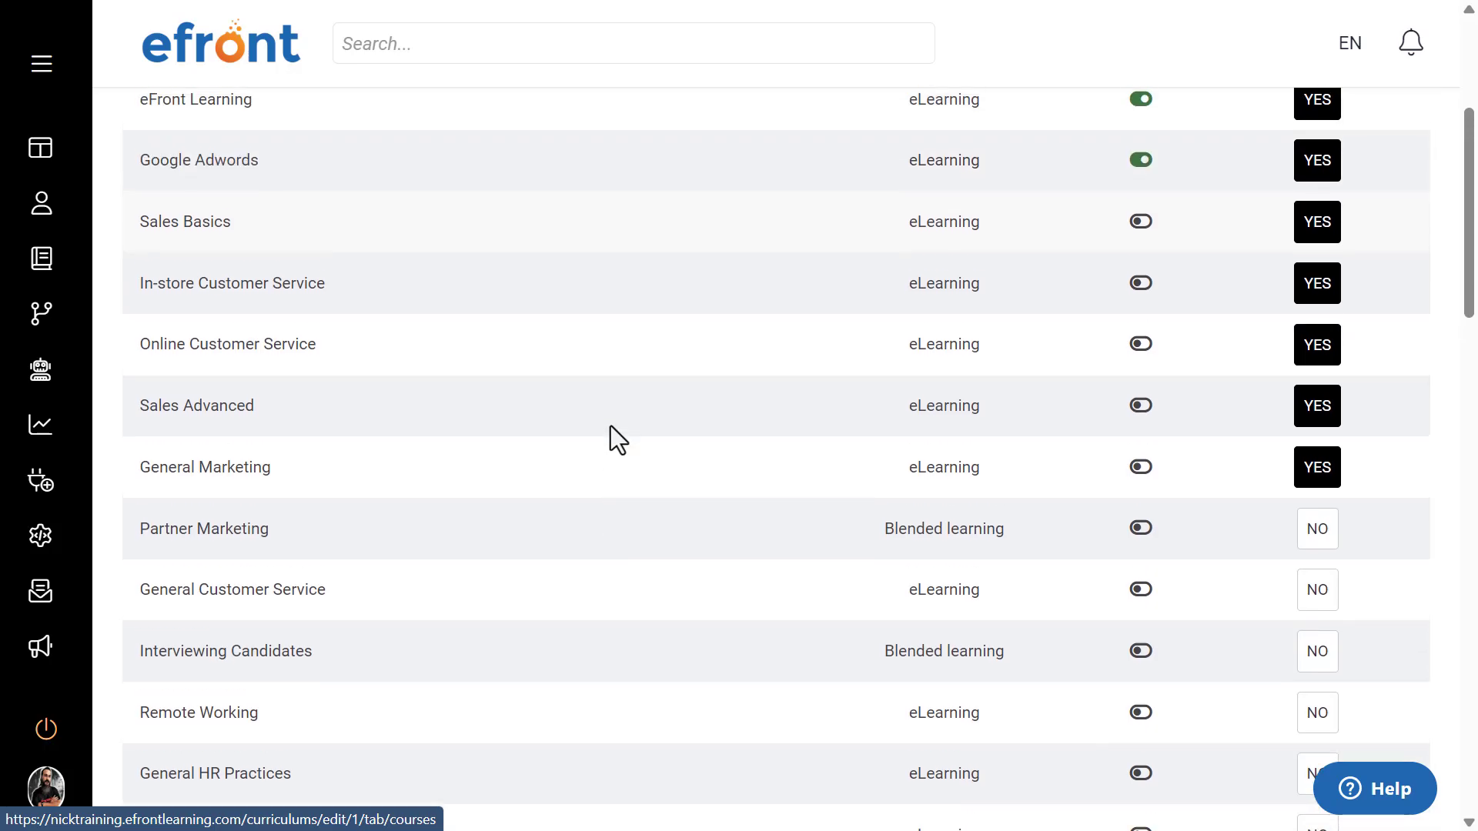
{"action": "scroll", "coordinate": [611, 426], "scroll_direction": "down", "scroll_amount": 2}
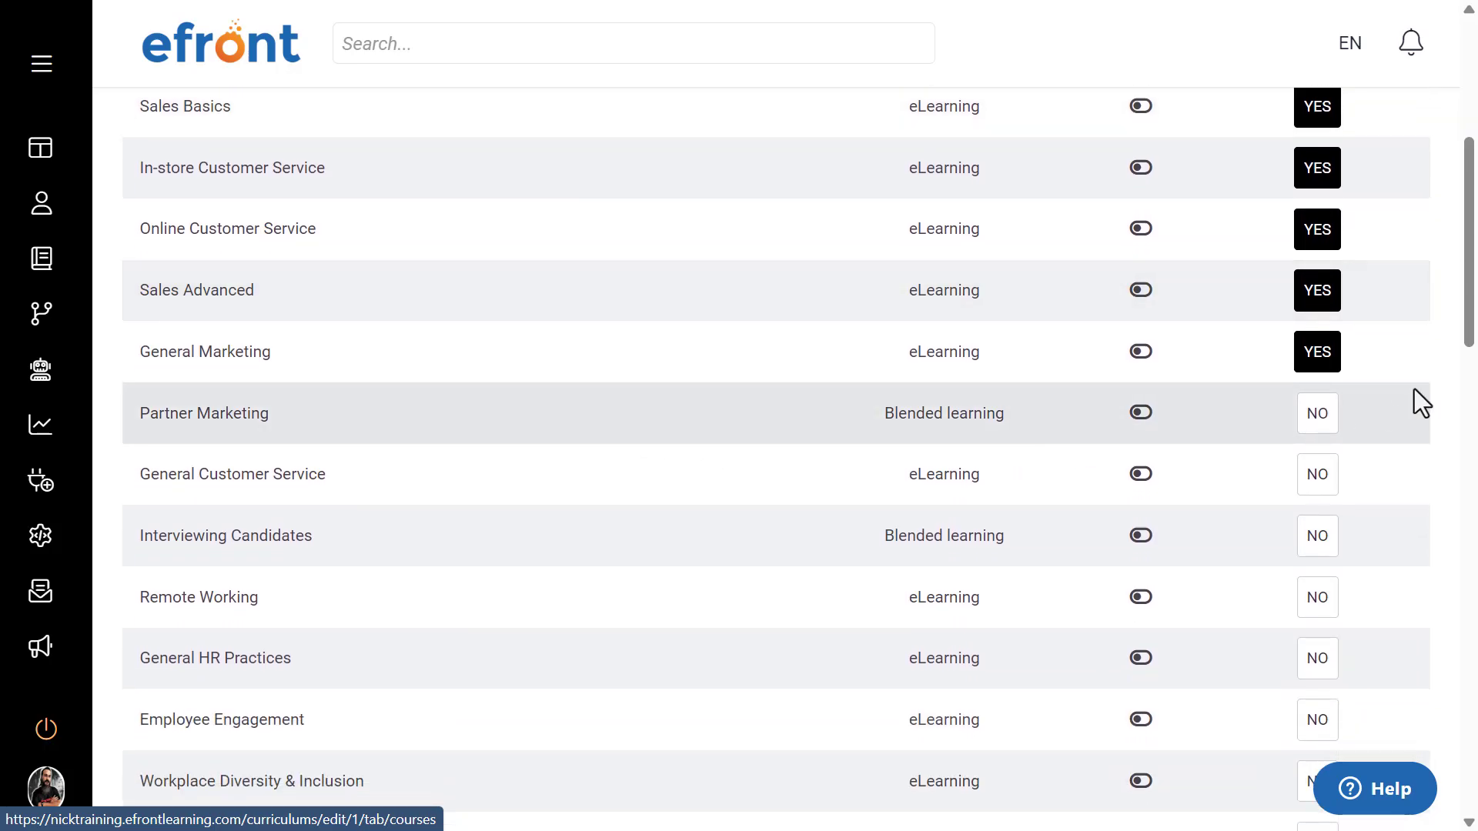
{"action": "left_click", "coordinate": [1330, 425]}
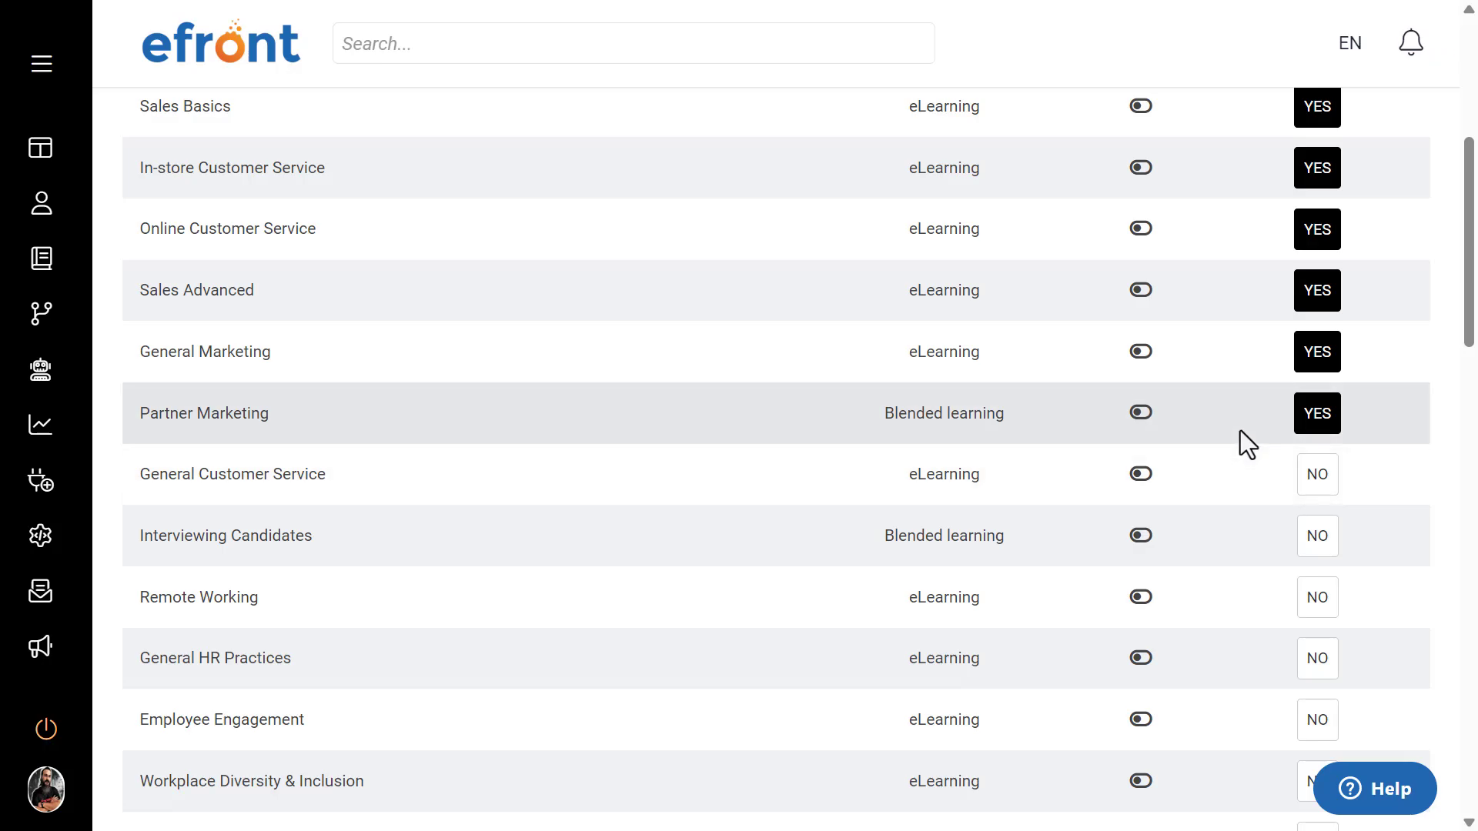
{"action": "left_click", "coordinate": [1139, 412]}
Step: In the Company policies course order, move Sales Advanced directly below Sales Basics
{"action": "scroll", "coordinate": [939, 430], "scroll_direction": "up", "scroll_amount": 2}
{"action": "scroll", "coordinate": [832, 469], "scroll_direction": "up", "scroll_amount": 5}
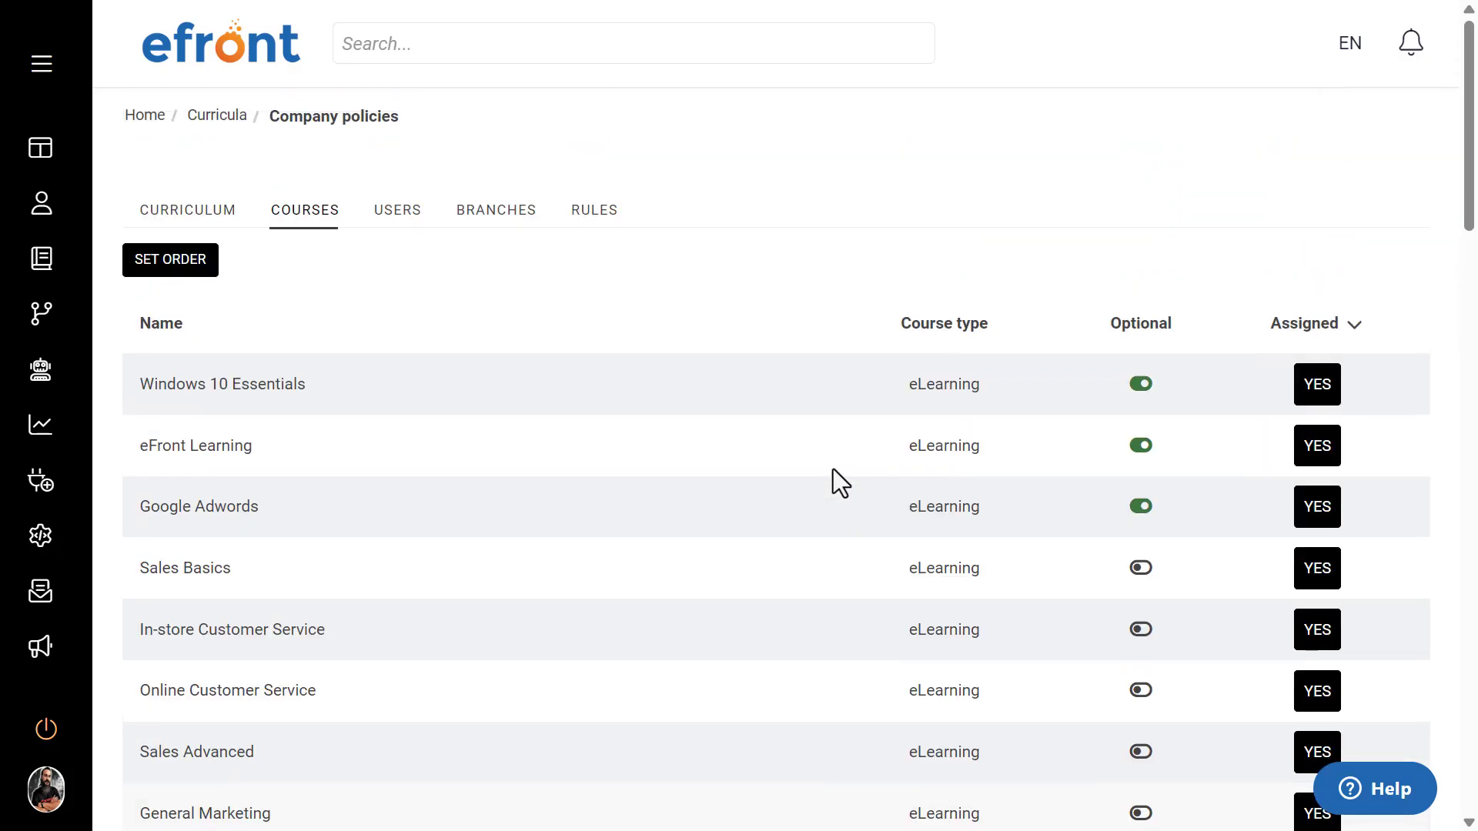
{"action": "left_click", "coordinate": [183, 281]}
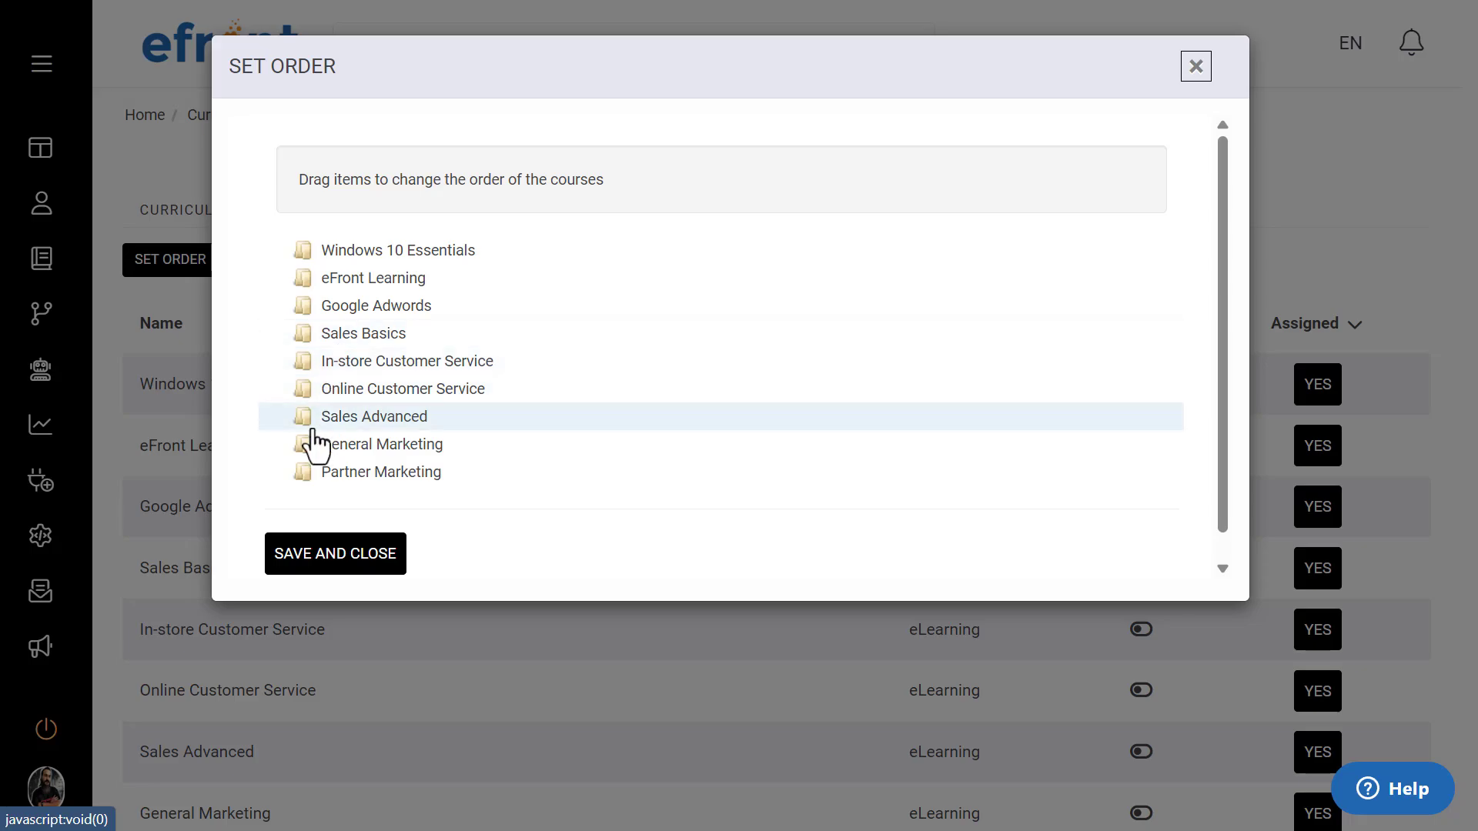
{"action": "mouse_move", "coordinate": [305, 424]}
{"action": "left_mouse_down"}
{"action": "mouse_move", "coordinate": [303, 348]}
{"action": "mouse_move", "coordinate": [305, 368]}
{"action": "left_mouse_up"}
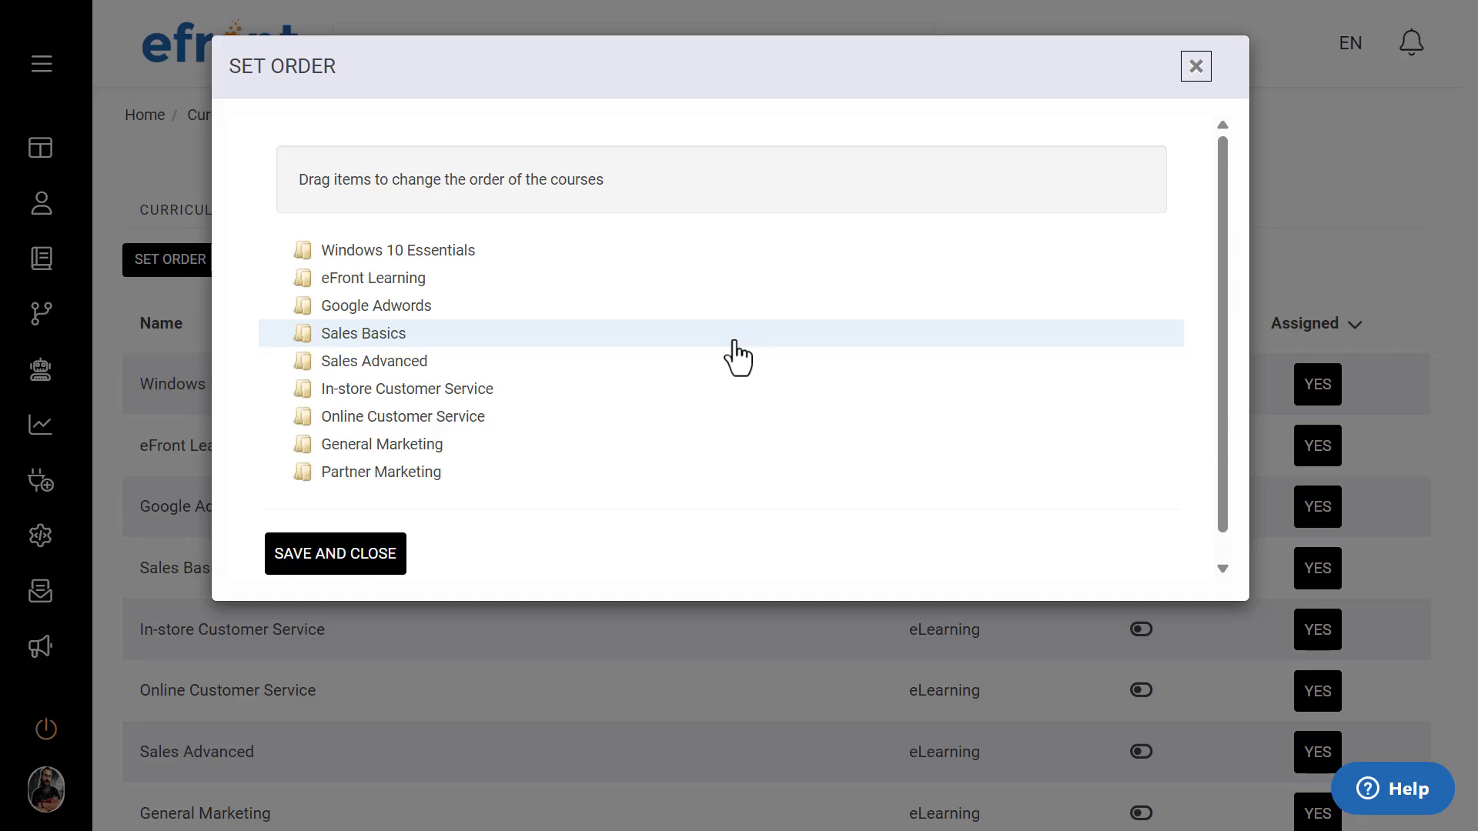
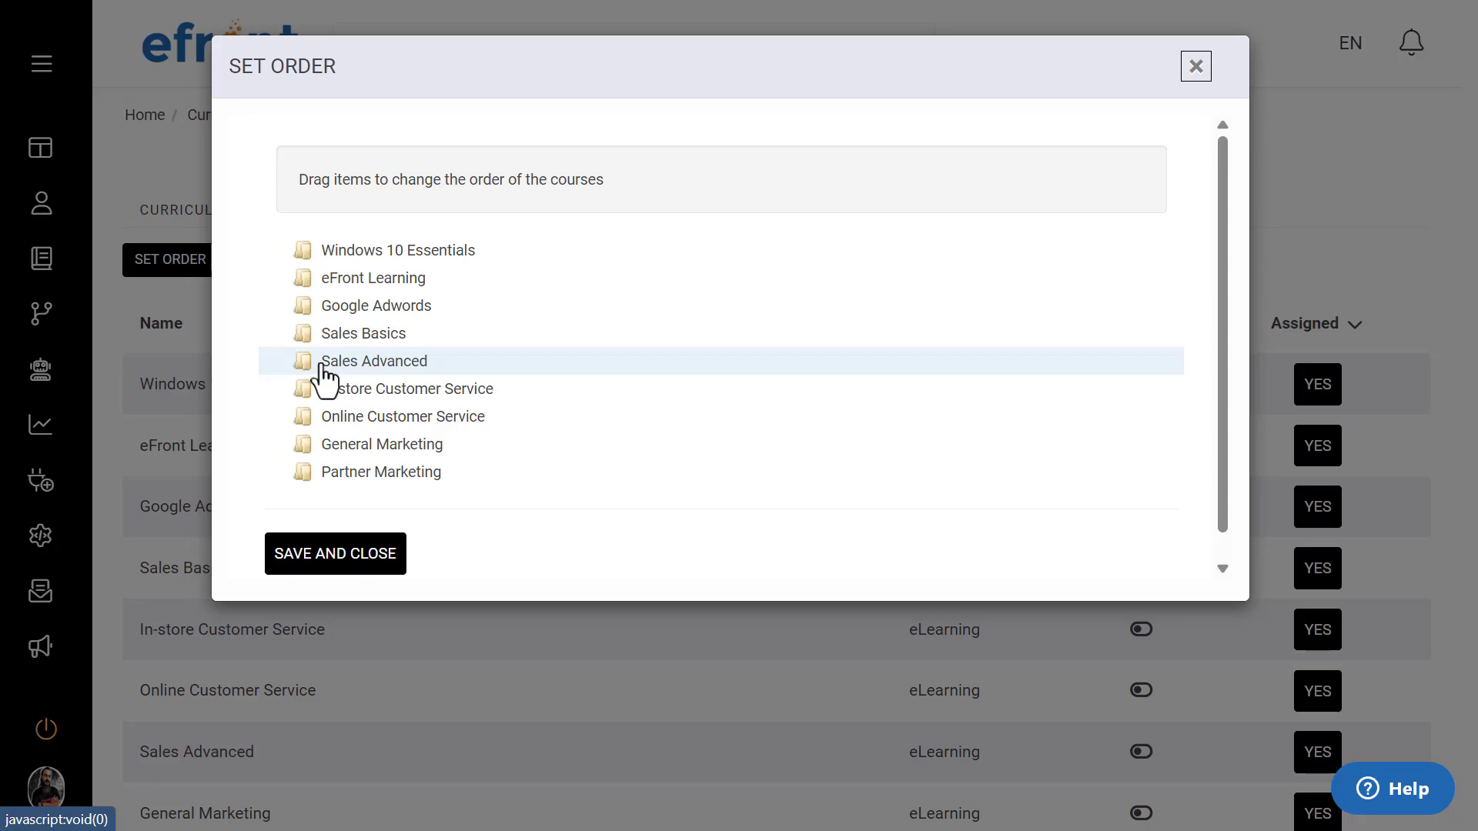
Step: Move Sales Advanced further down the Company policies course order, next to General Marketing
{"action": "left_click_drag", "start_coordinate": [314, 368], "coordinate": [314, 452]}
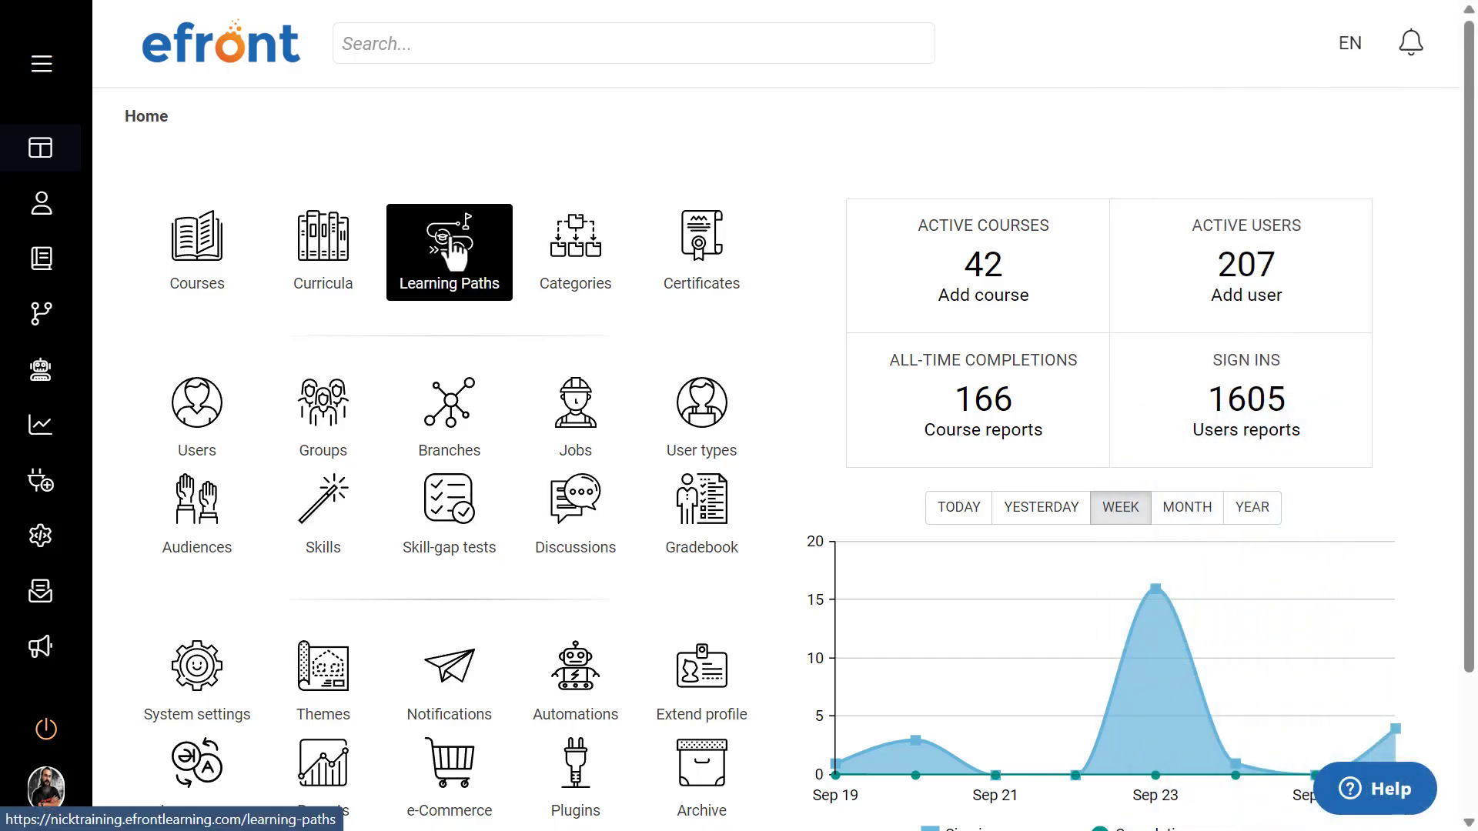
Step: Go to the learning paths and start adding a new one
{"action": "left_click", "coordinate": [455, 250]}
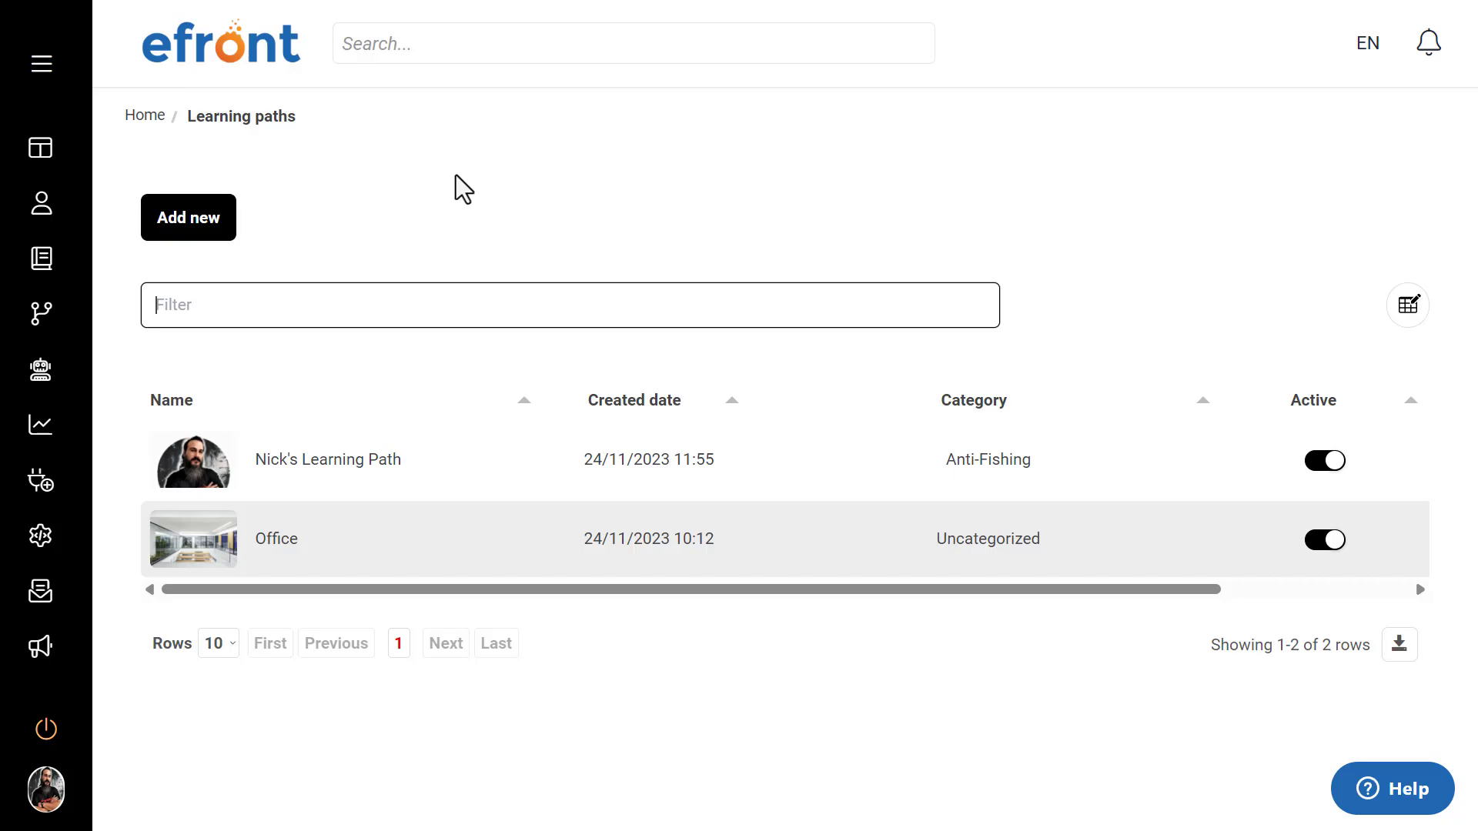
{"action": "left_click", "coordinate": [184, 224]}
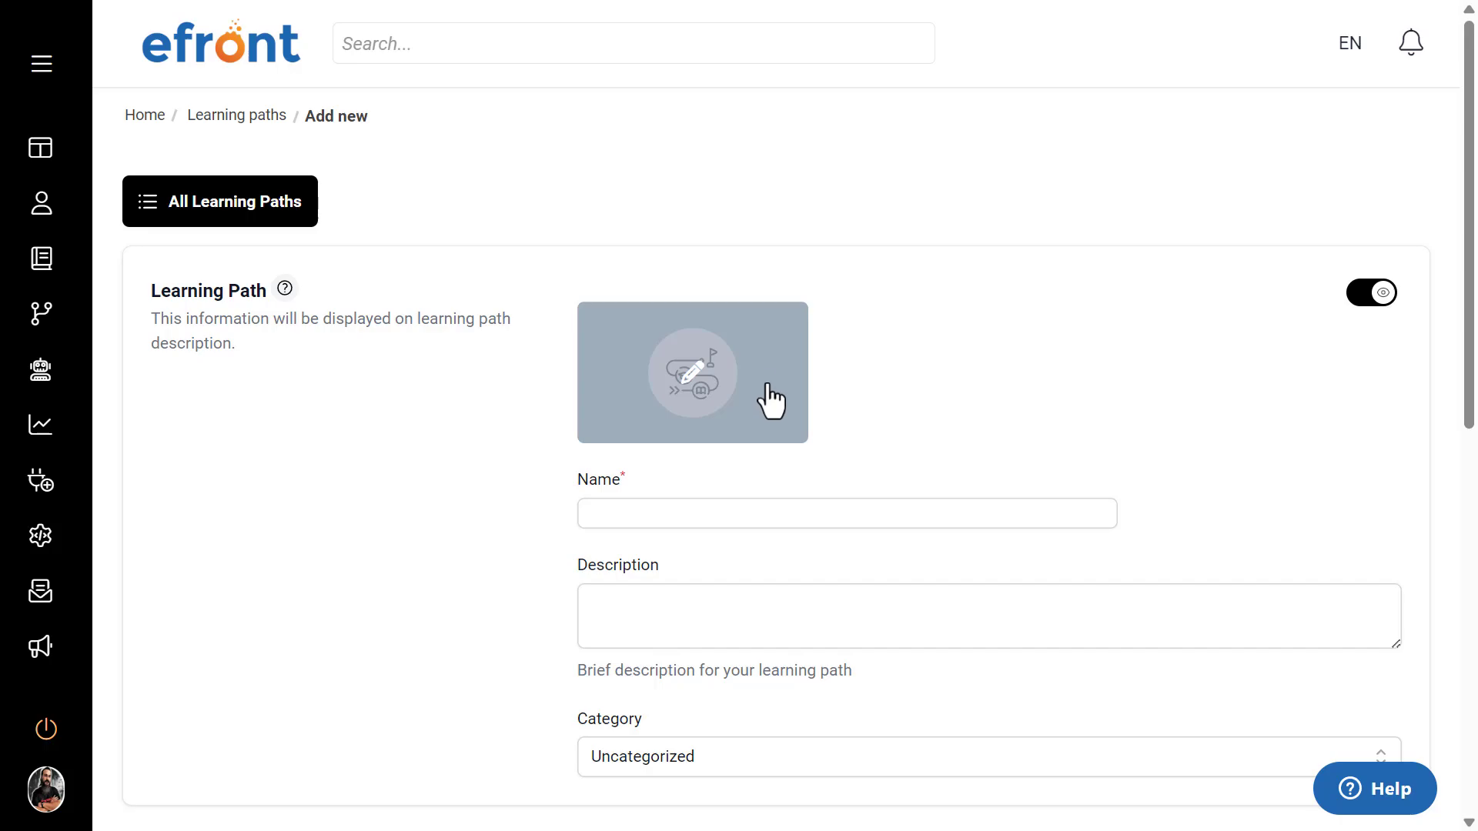
Step: Examine the new learning path form, including its name, description, category and block settings
{"action": "left_click", "coordinate": [691, 520]}
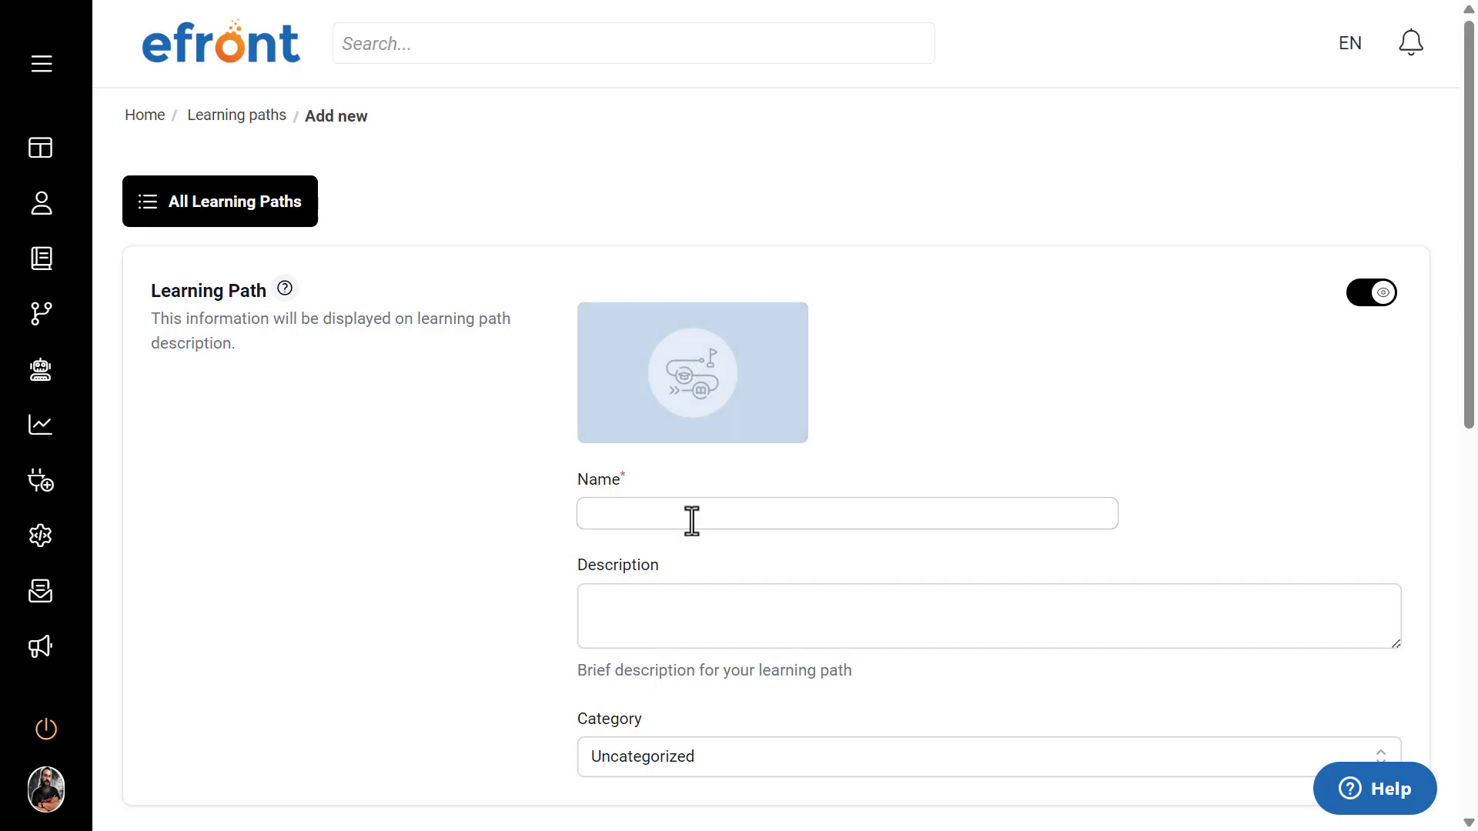
{"action": "scroll", "coordinate": [691, 521], "scroll_direction": "down", "scroll_amount": 2}
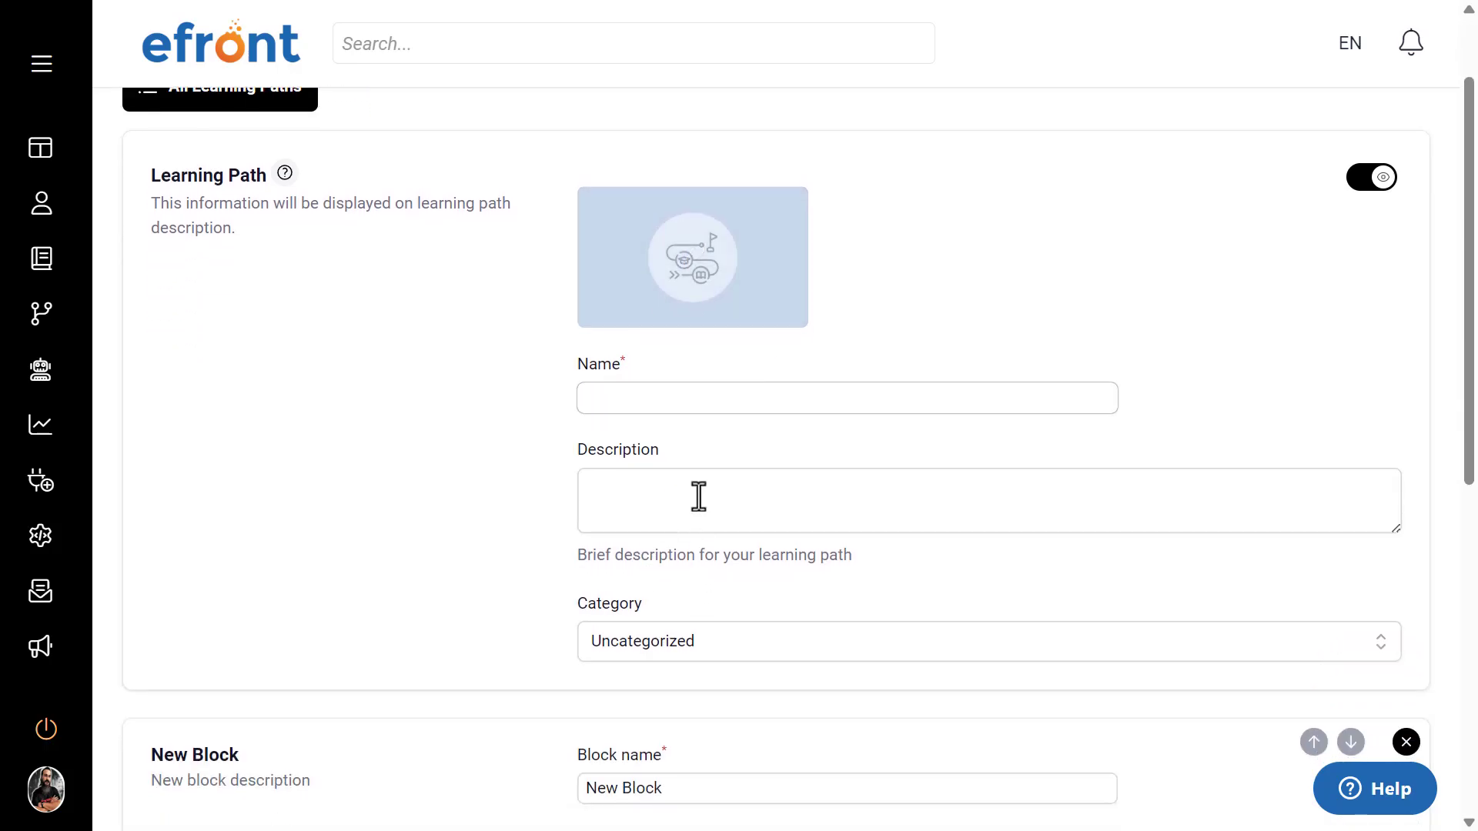
{"action": "left_click", "coordinate": [698, 496]}
{"action": "scroll", "coordinate": [511, 488], "scroll_direction": "down", "scroll_amount": 4}
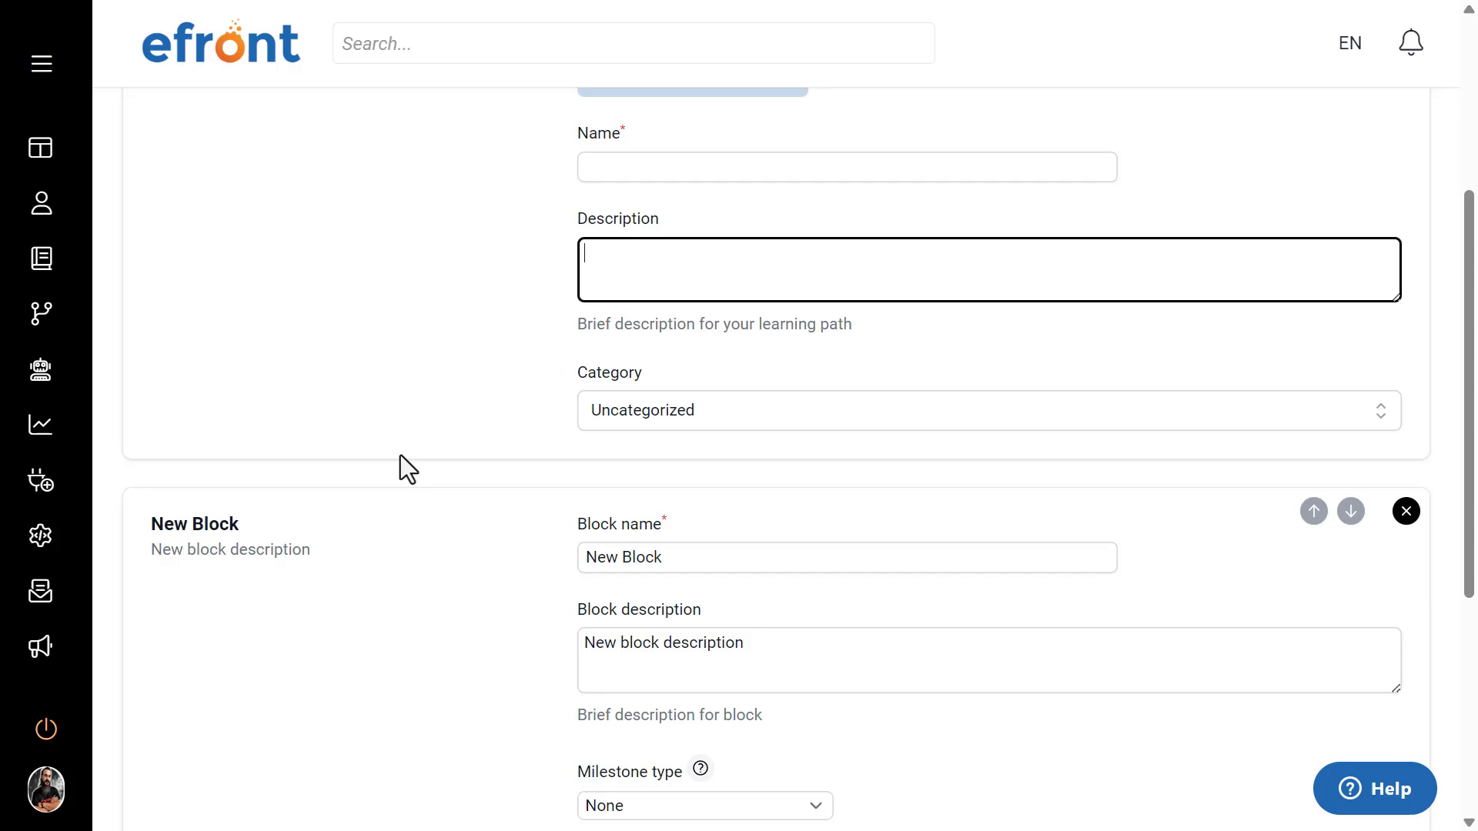
{"action": "scroll", "coordinate": [408, 469], "scroll_direction": "down", "scroll_amount": 2}
{"action": "scroll", "coordinate": [394, 434], "scroll_direction": "down", "scroll_amount": 5}
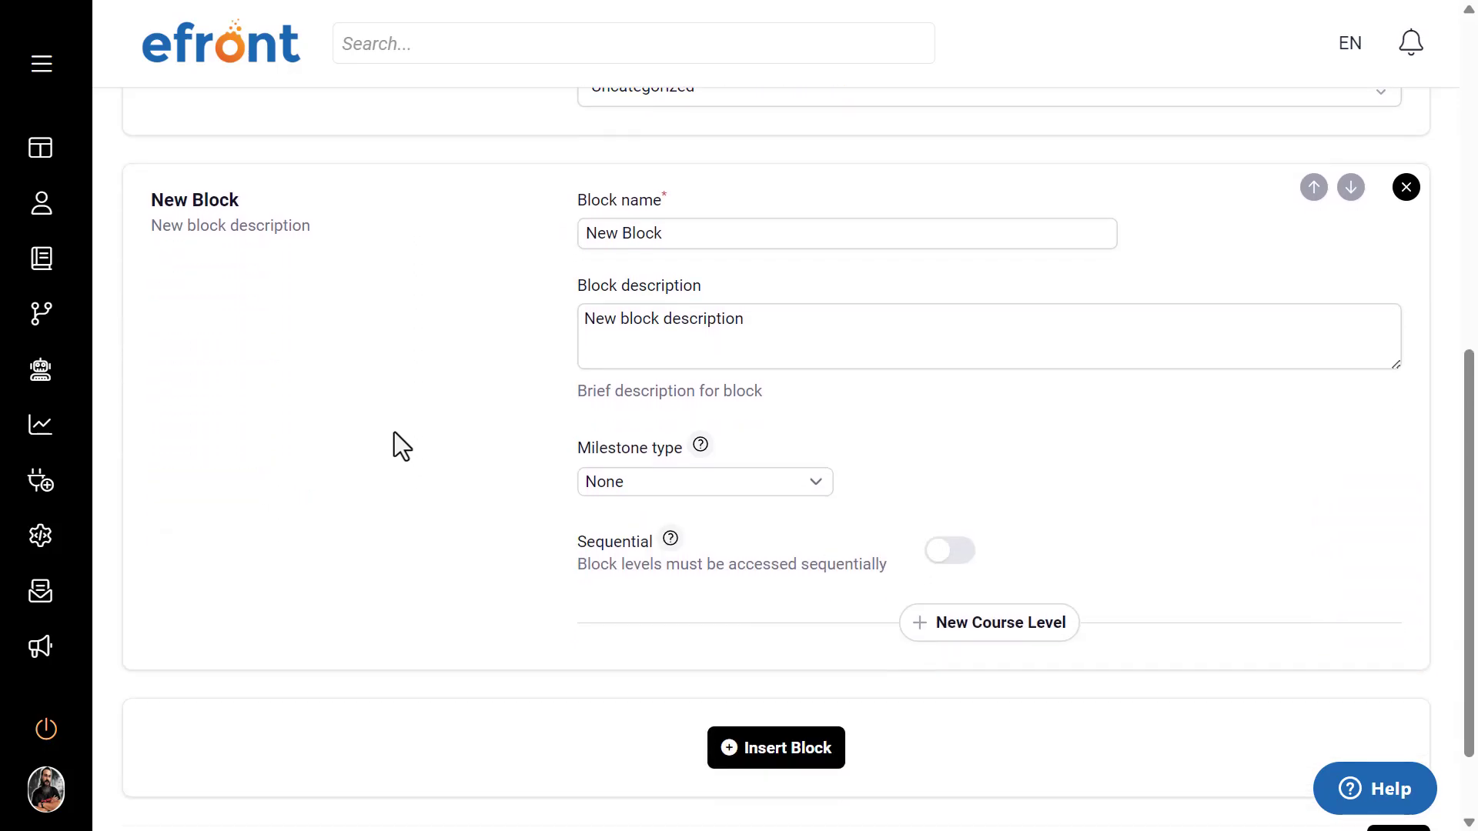
{"action": "scroll", "coordinate": [394, 433], "scroll_direction": "up", "scroll_amount": 2}
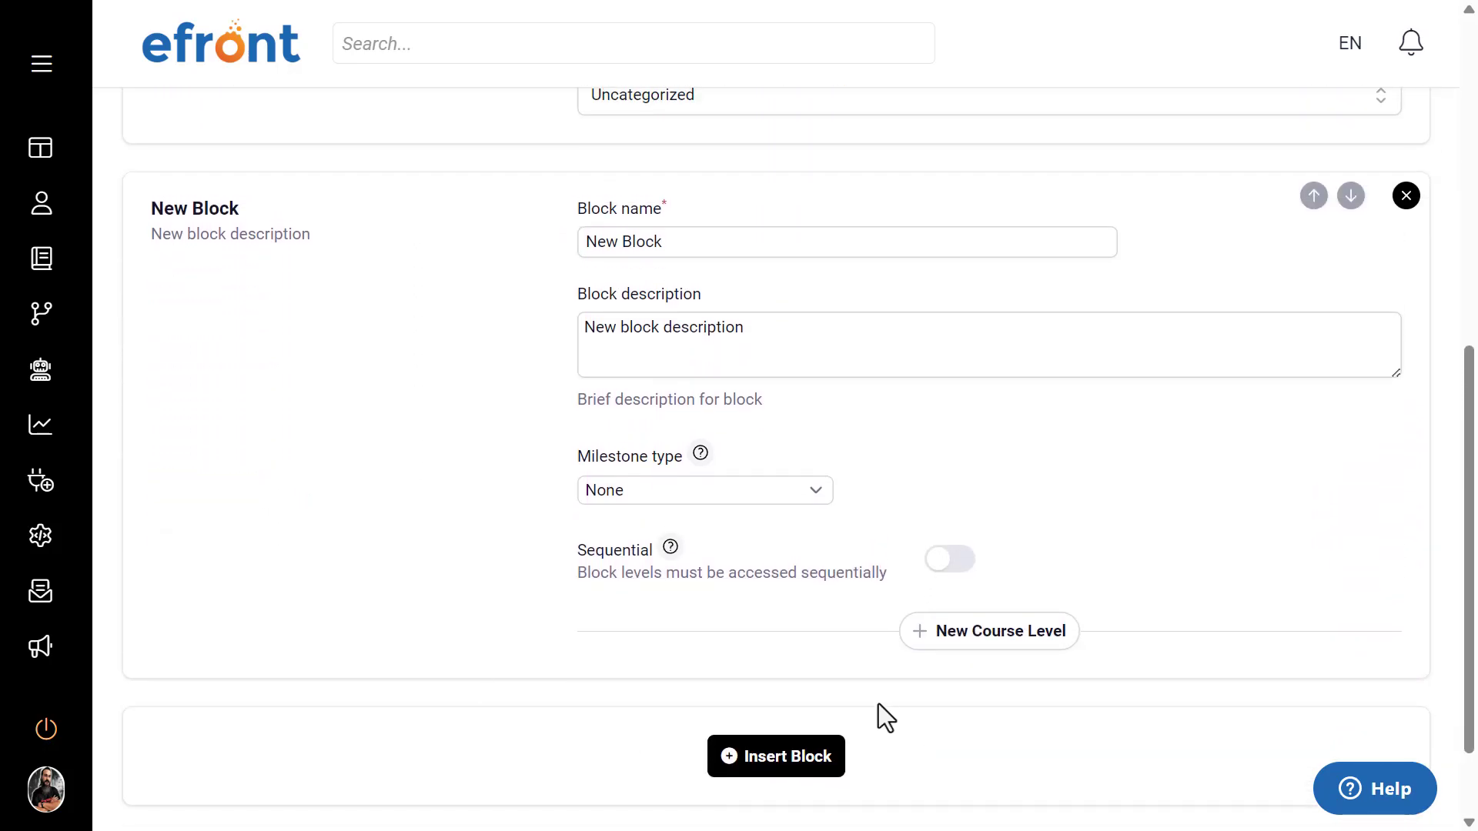
{"action": "scroll", "coordinate": [415, 570], "scroll_direction": "up", "scroll_amount": 2}
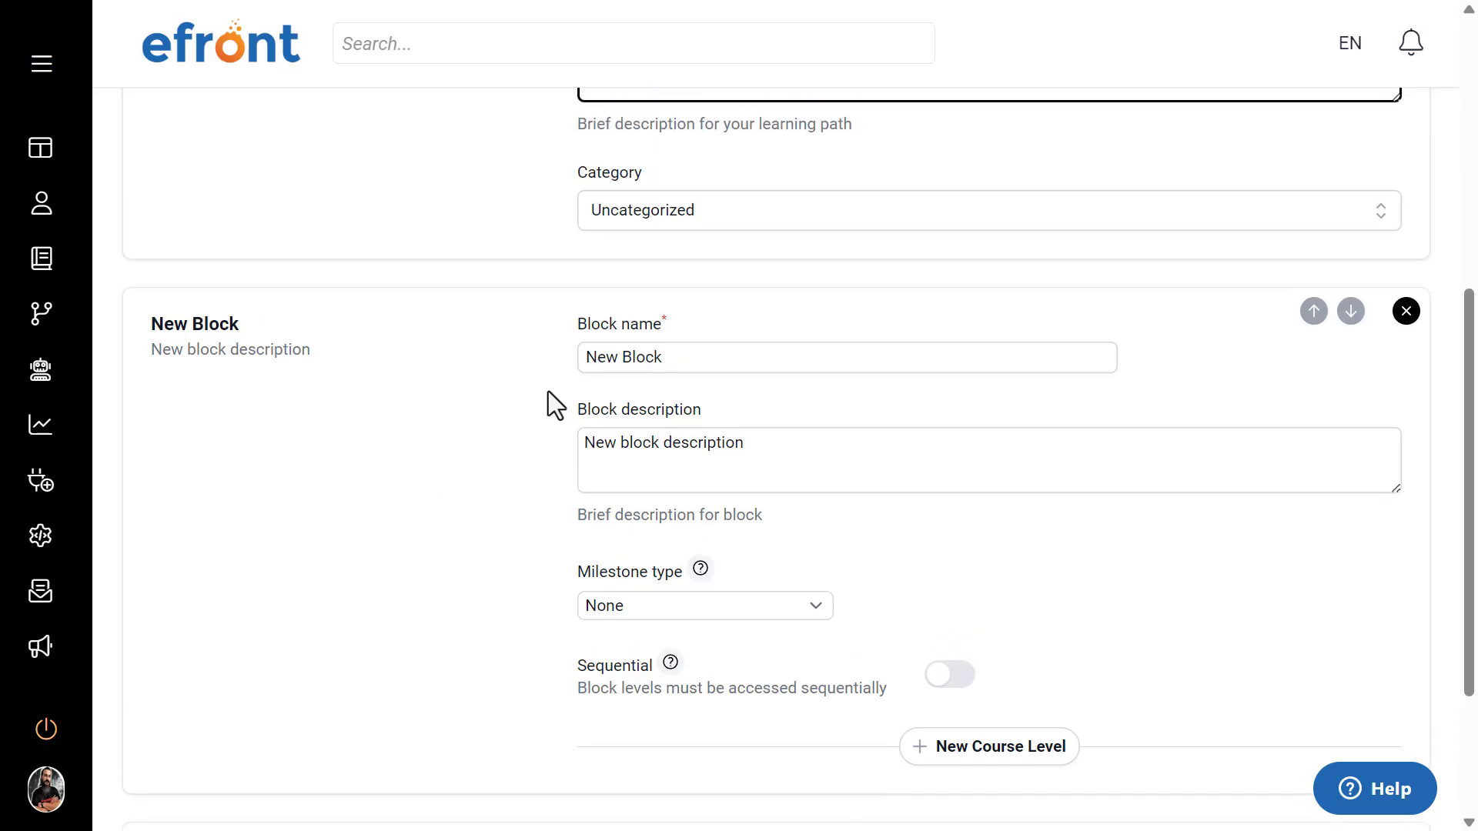
Step: Rename the learning path's first block as "First semester" and clear its placeholder description
{"action": "triple_click", "coordinate": [684, 352]}
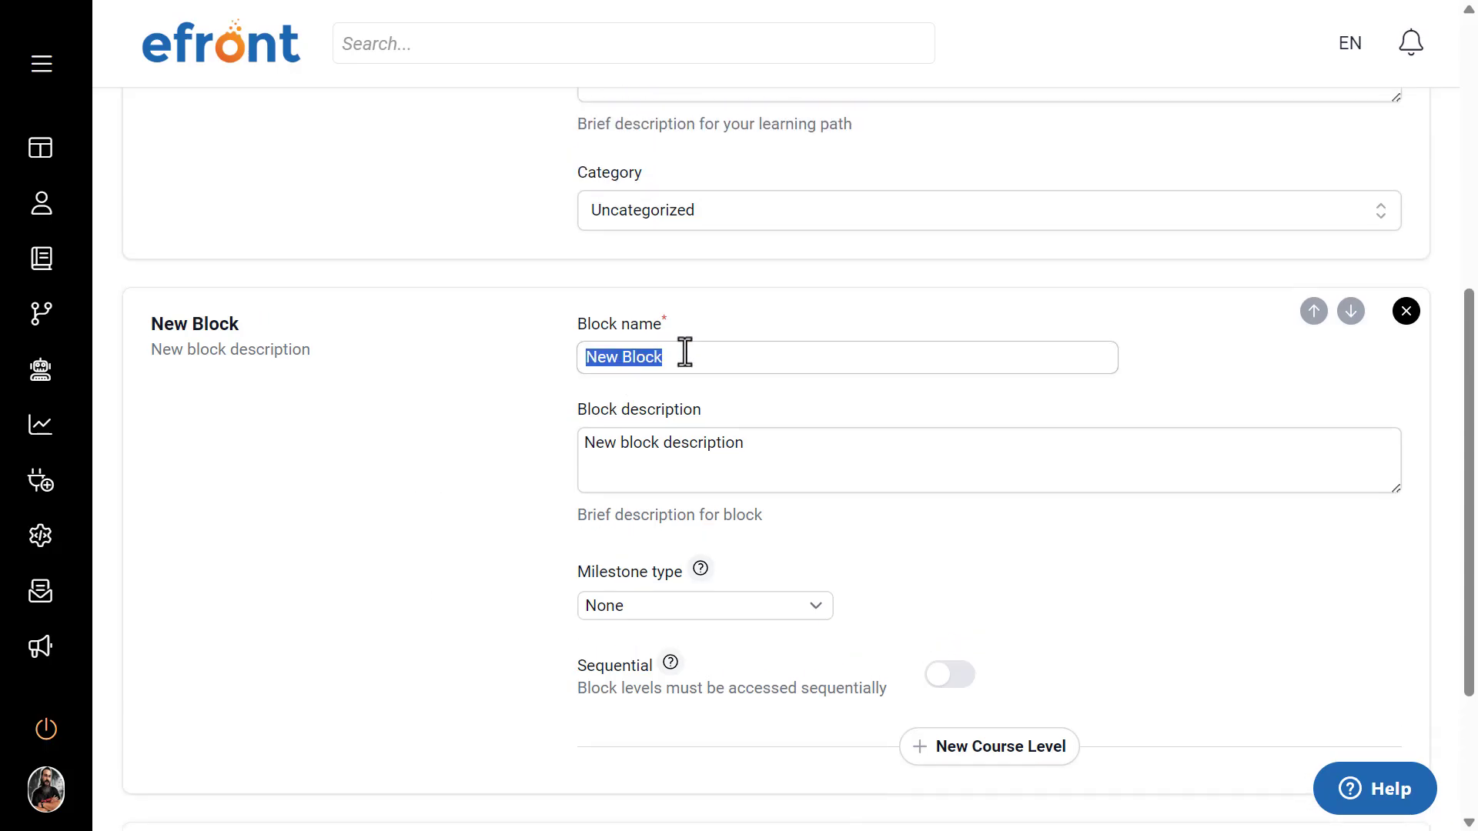
{"action": "key", "text": "BackSpace"}
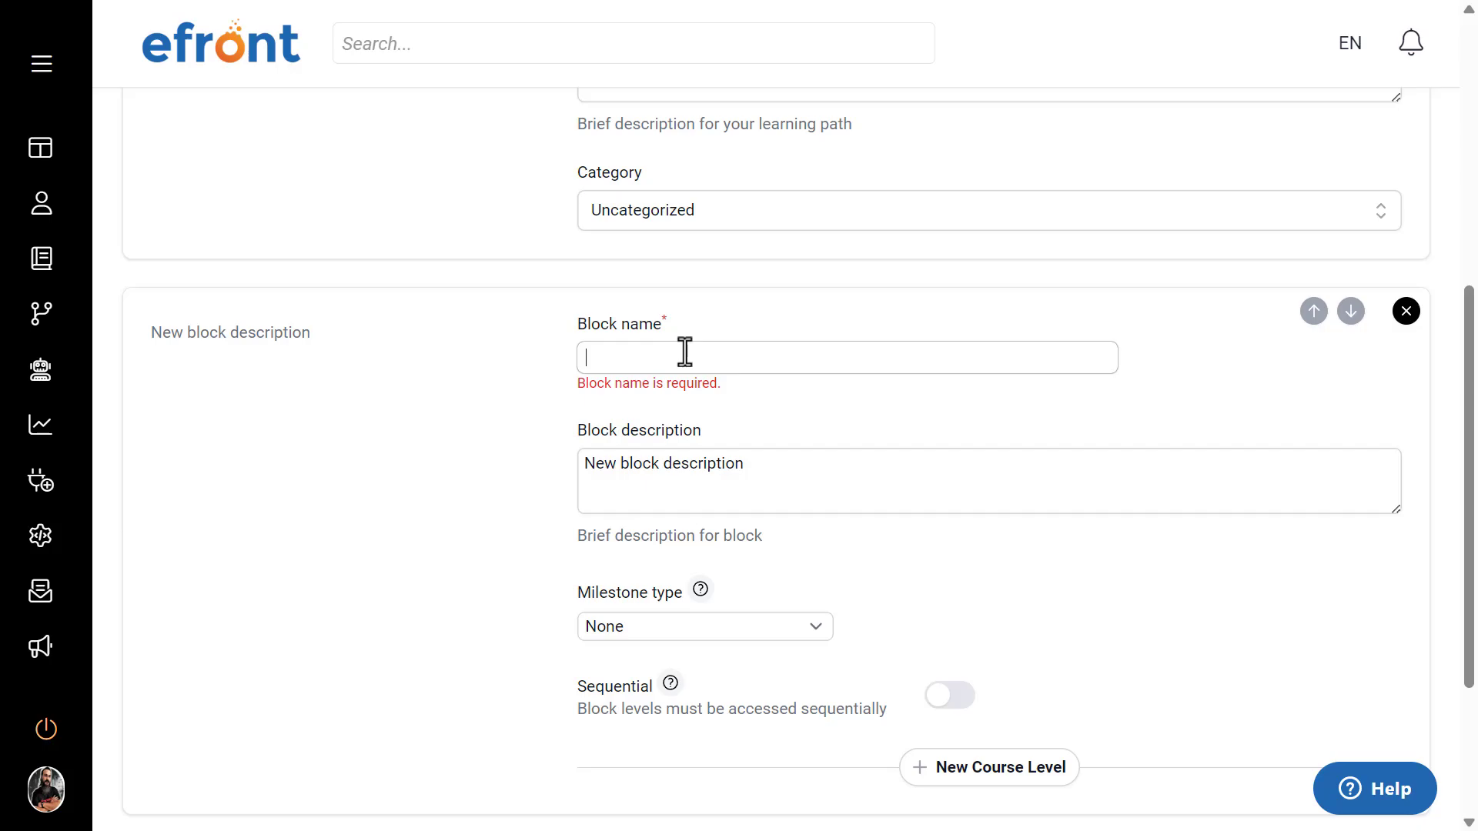
{"action": "type", "text": "F"}
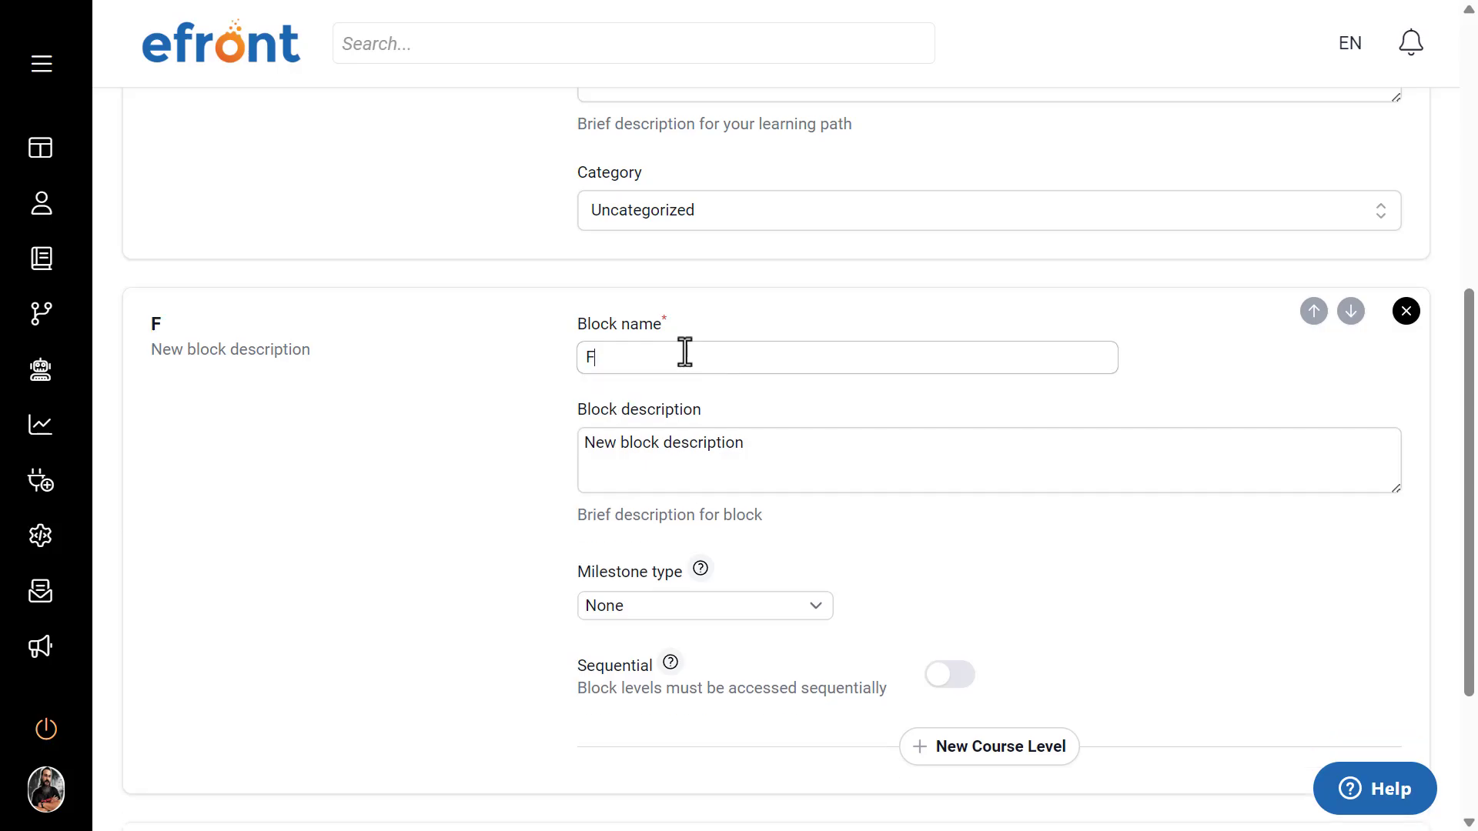
{"action": "type", "text": "irst semester"}
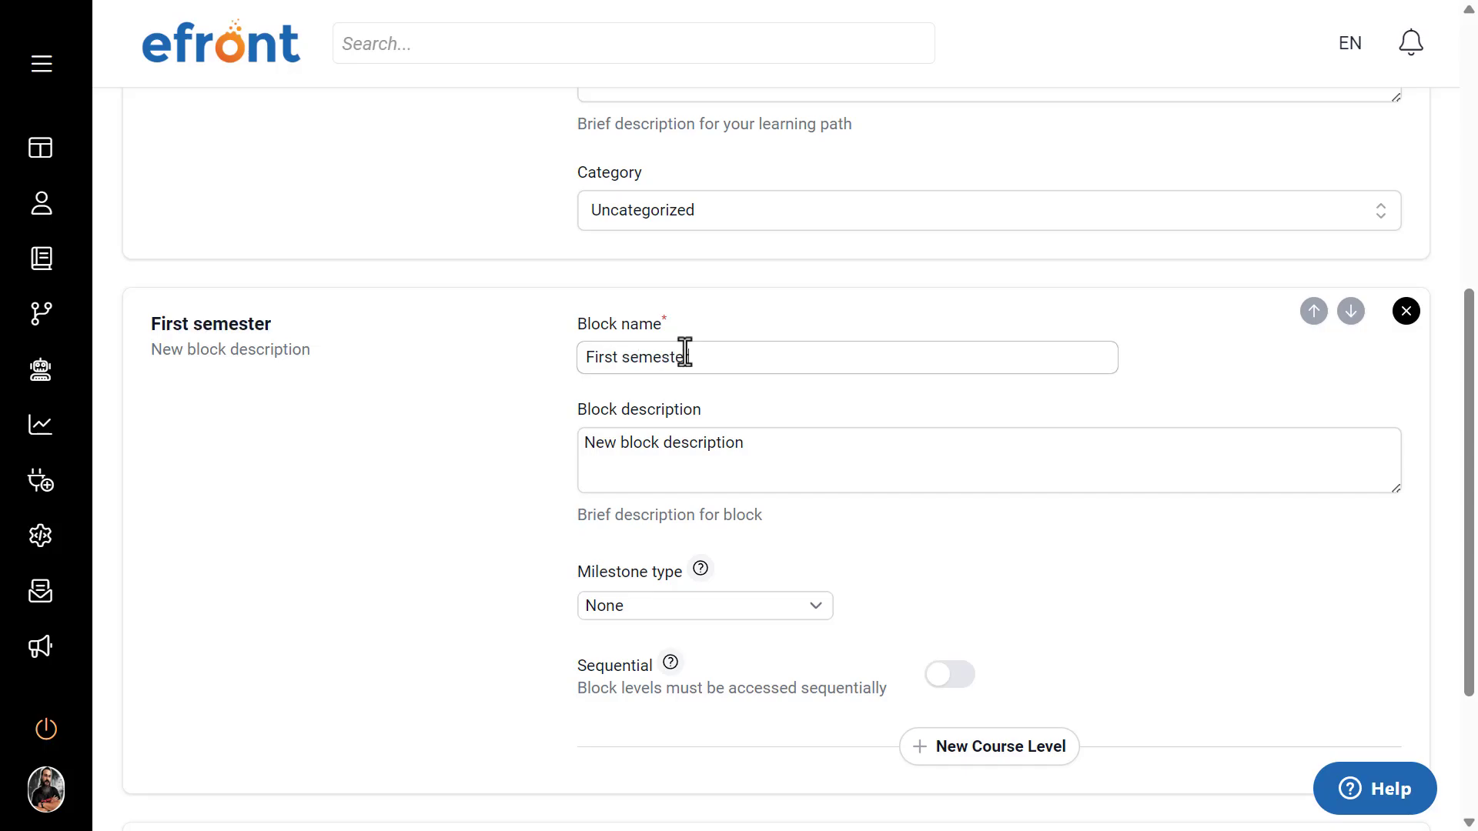
{"action": "left_click", "coordinate": [725, 435]}
{"action": "triple_click", "coordinate": [726, 435]}
{"action": "key", "text": "BackSpace"}
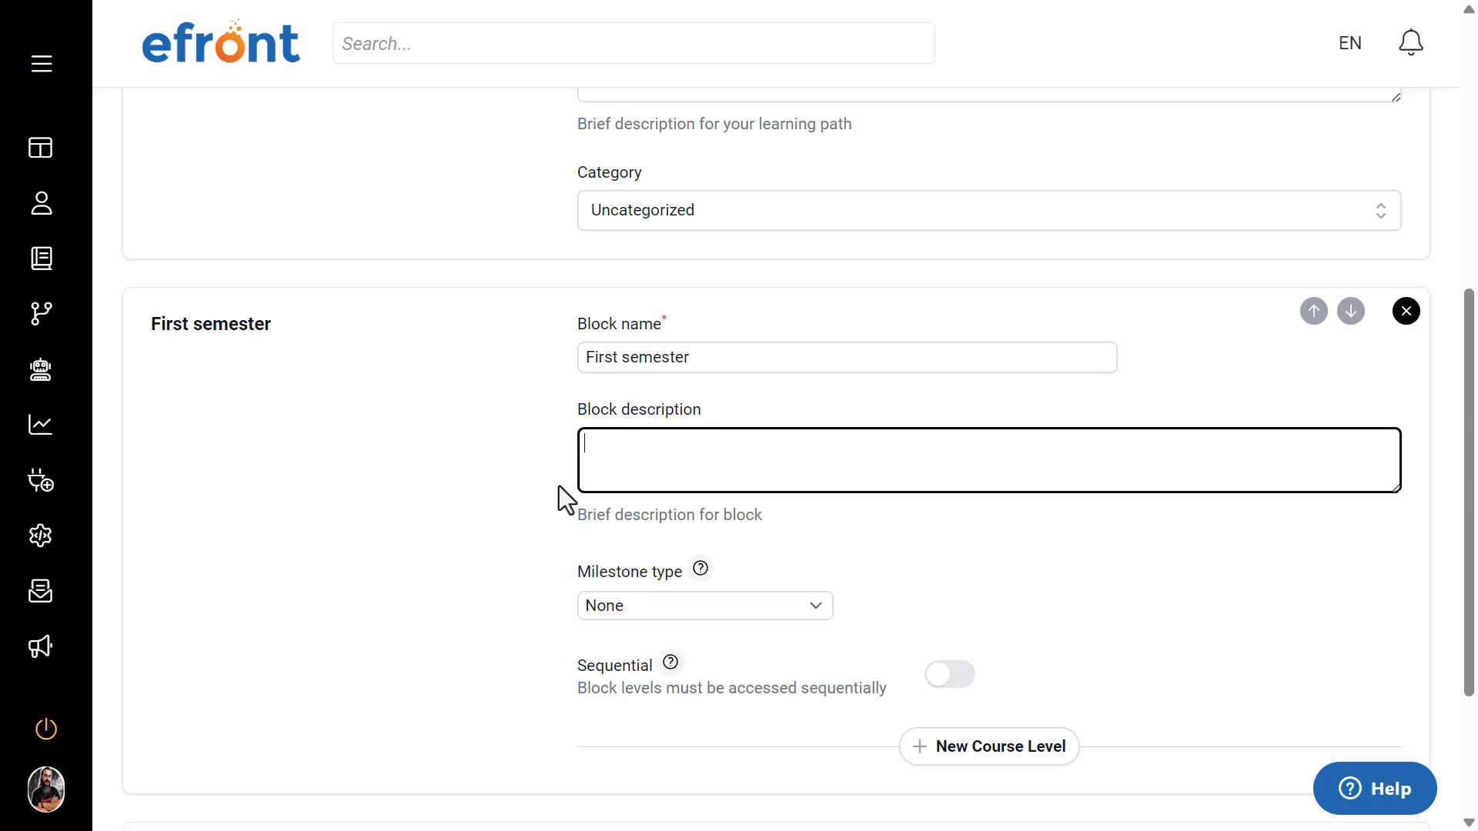
{"action": "left_click", "coordinate": [559, 487]}
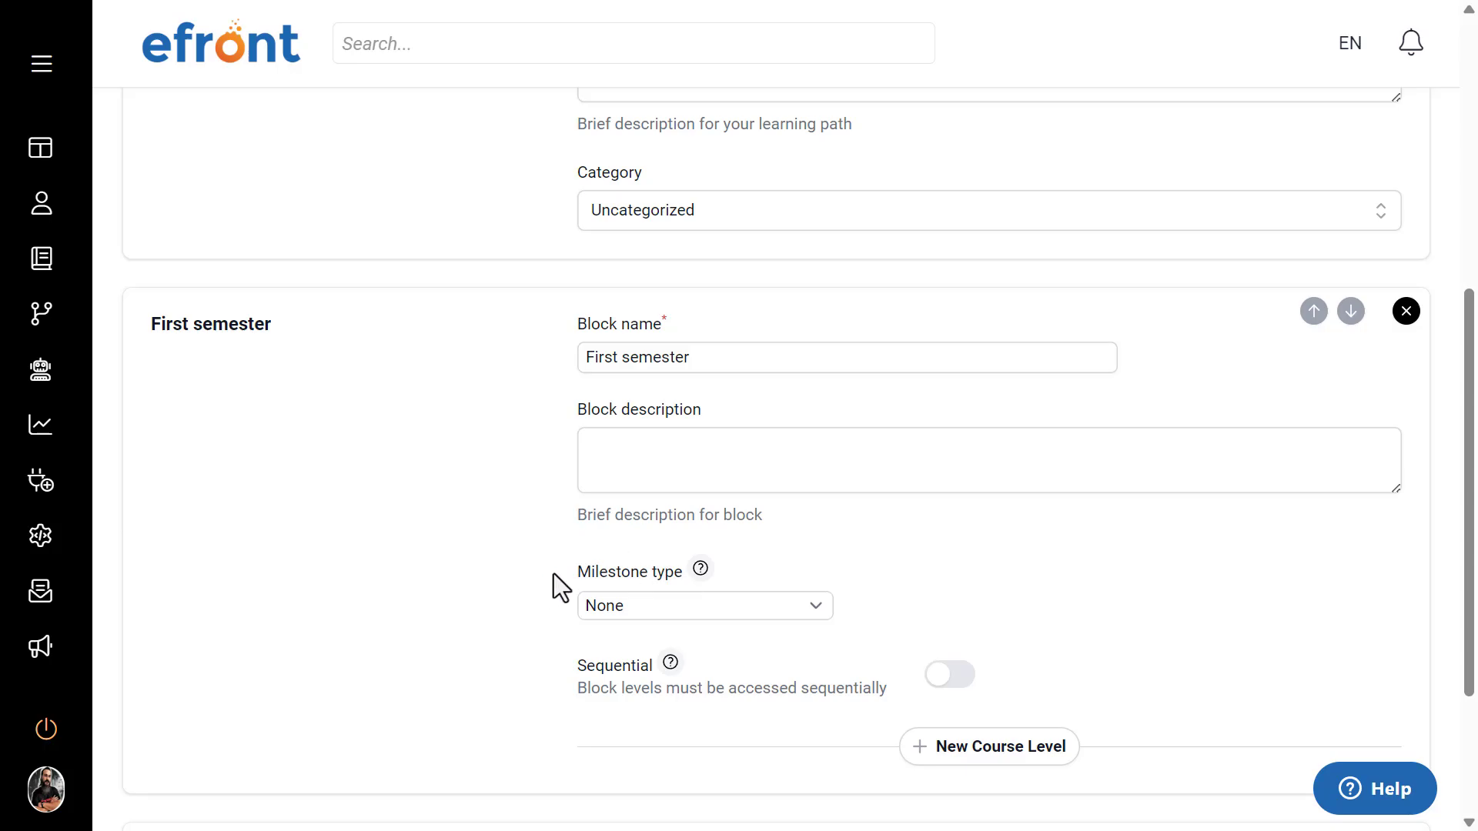
Step: Set the First semester block's milestone type to Date, after trying Days from enrollment
{"action": "left_click", "coordinate": [660, 606]}
{"action": "left_click", "coordinate": [650, 668]}
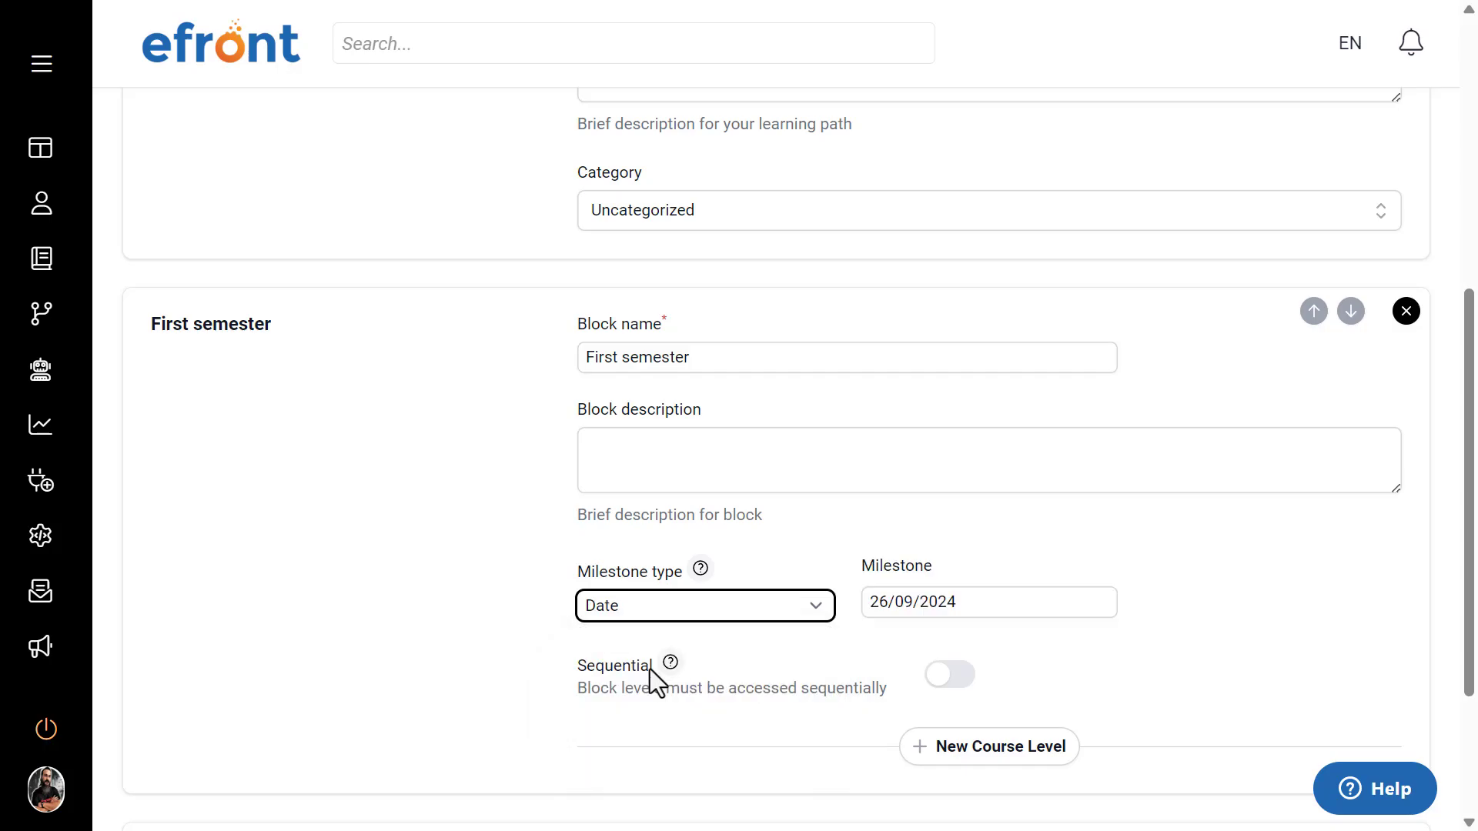
{"action": "left_click", "coordinate": [792, 611]}
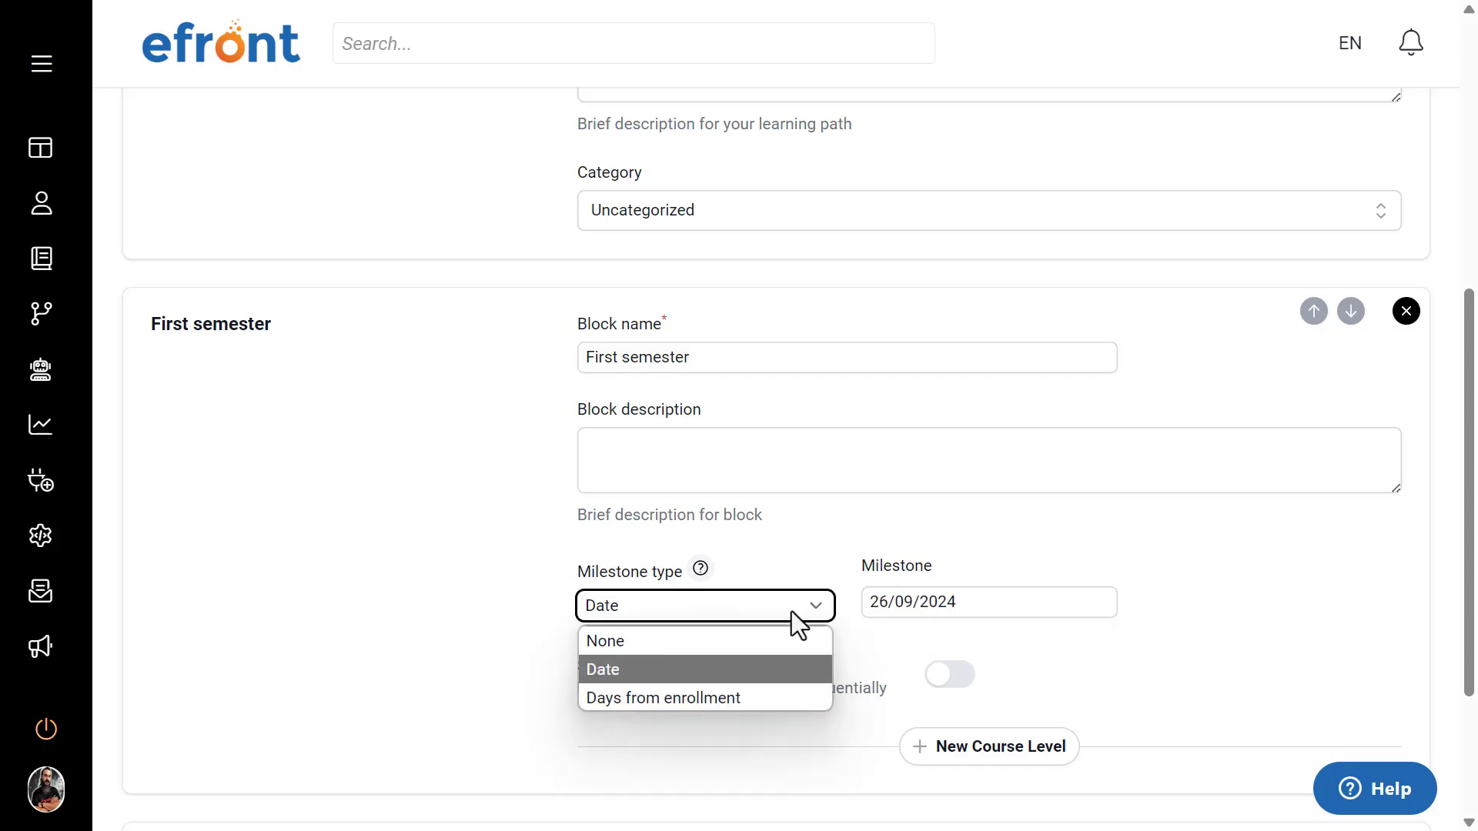
{"action": "left_click", "coordinate": [724, 697]}
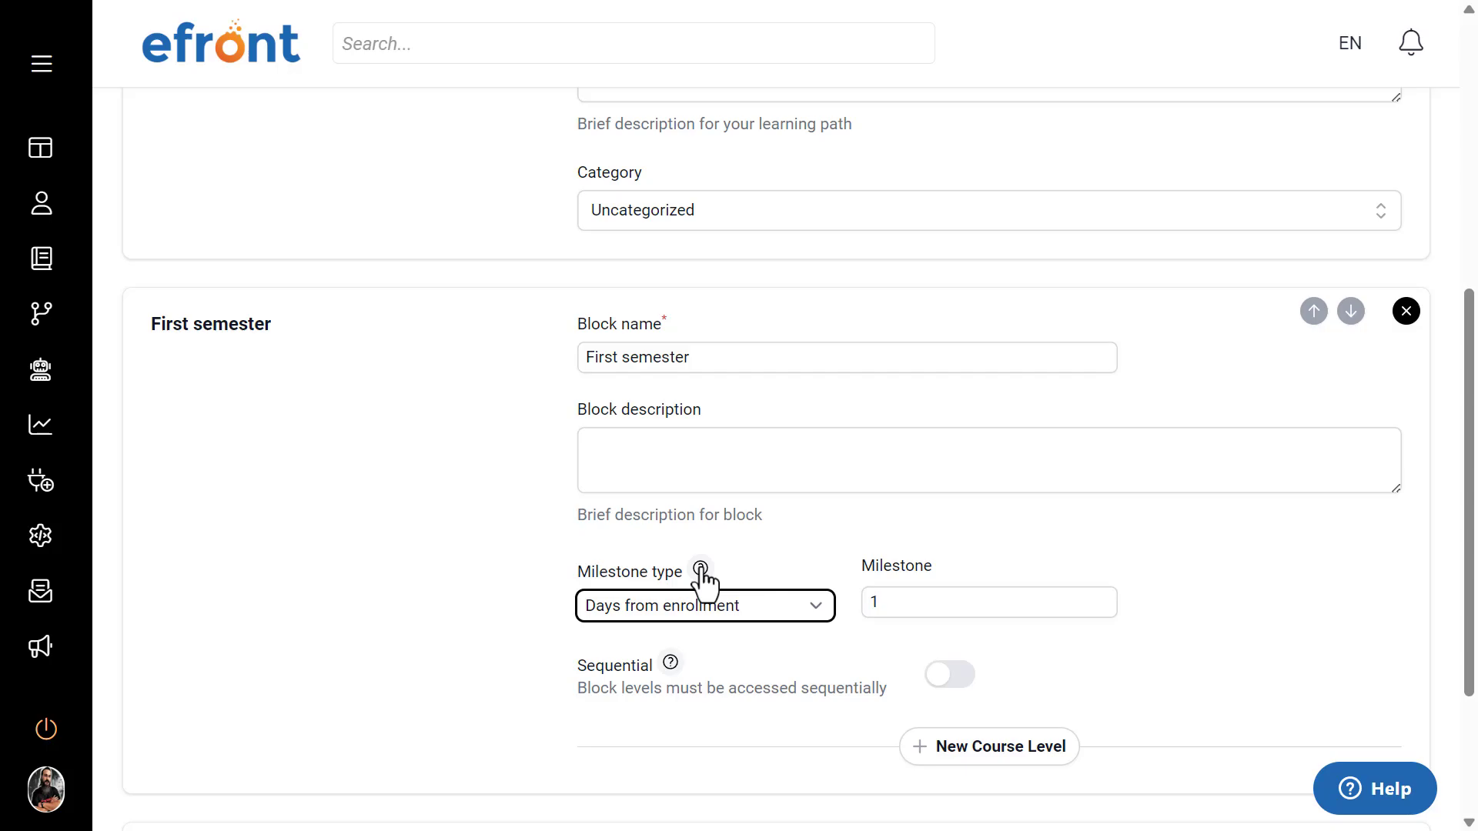
{"action": "left_click", "coordinate": [761, 604]}
{"action": "left_click", "coordinate": [709, 669]}
{"action": "left_click", "coordinate": [812, 612]}
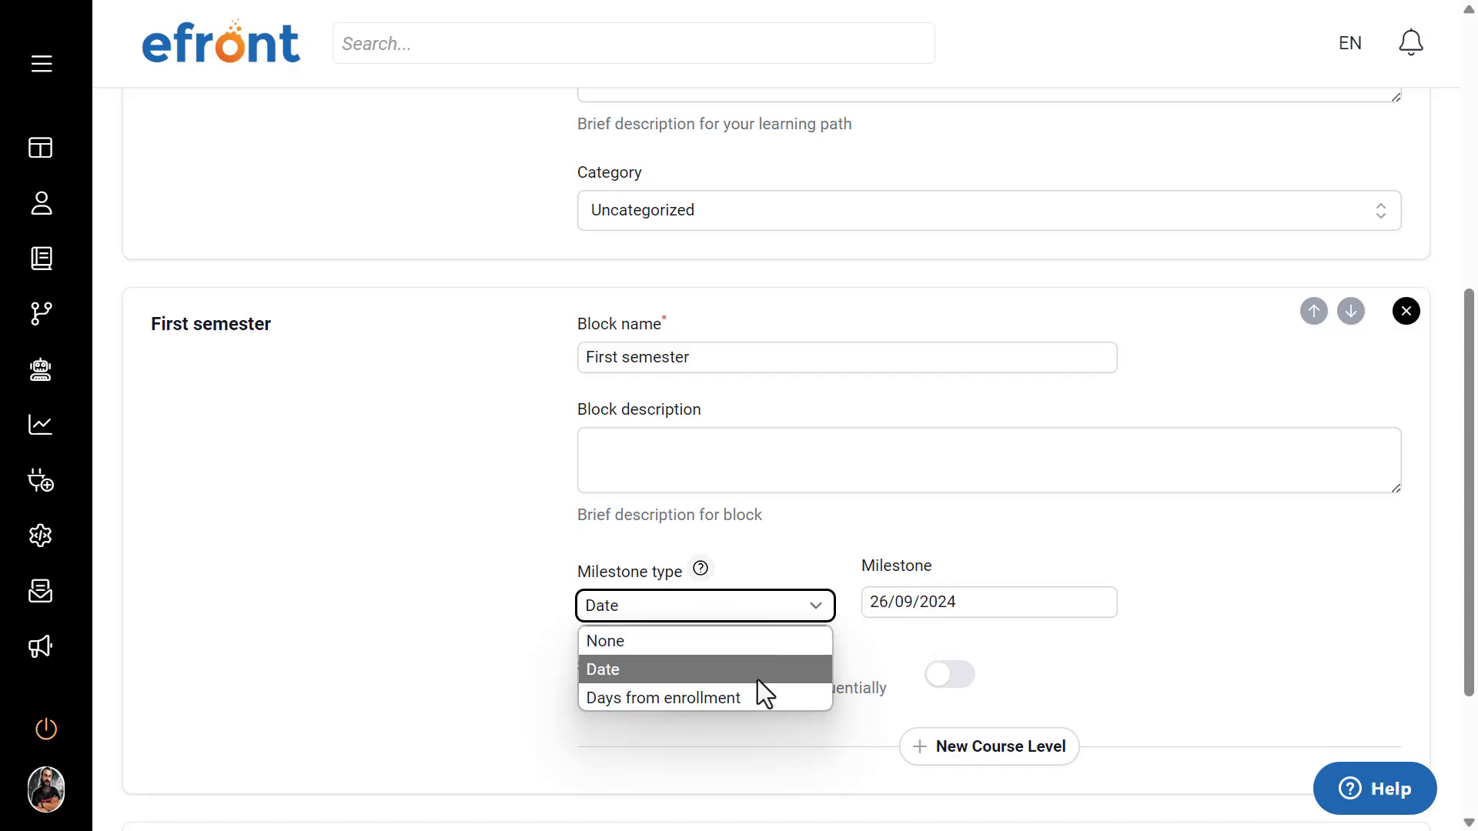
{"action": "left_click", "coordinate": [1159, 560]}
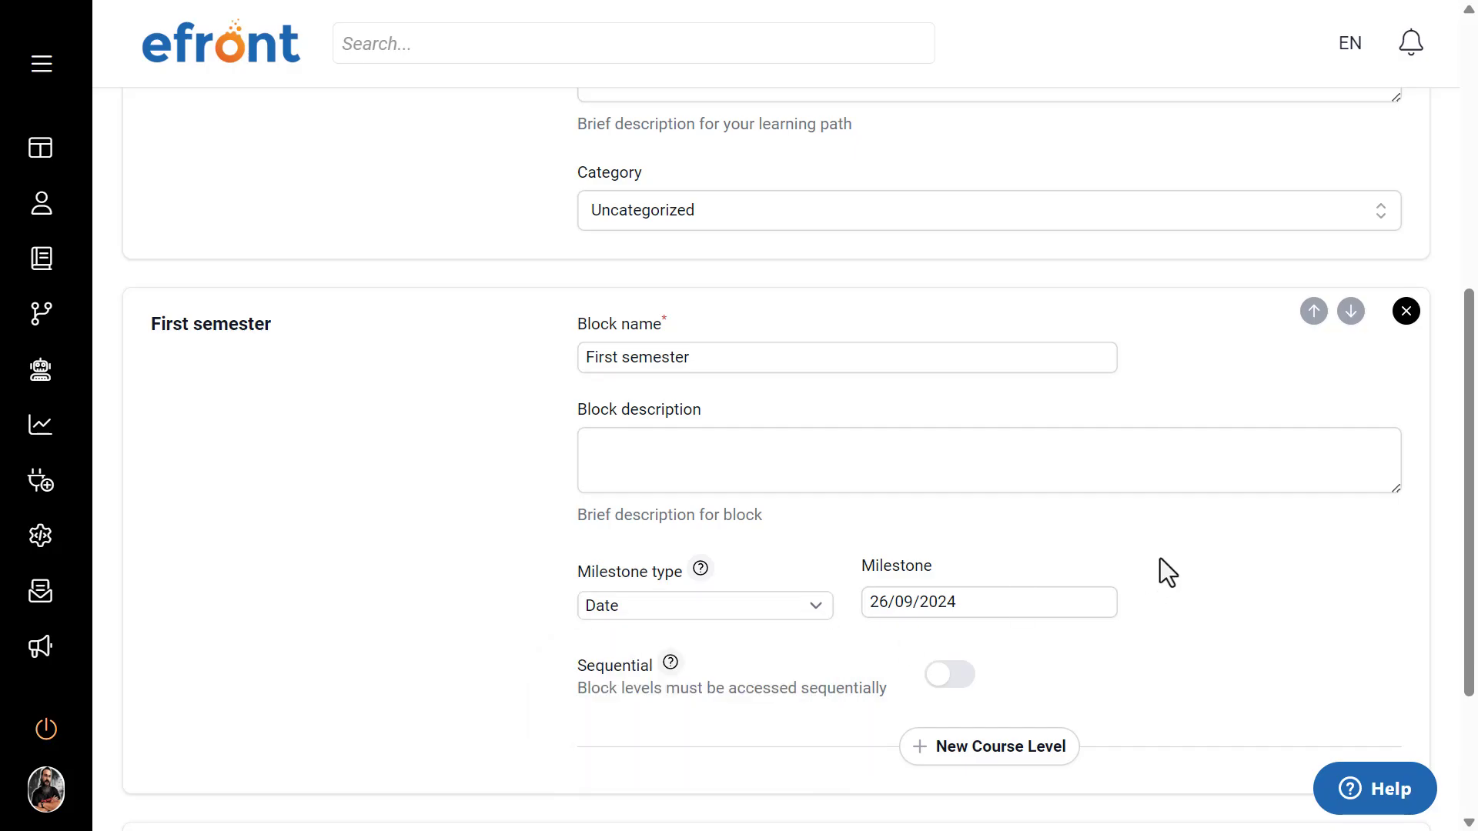
Step: Turn the First semester block's Sequential option on and back off
{"action": "scroll", "coordinate": [1160, 560], "scroll_direction": "down", "scroll_amount": 3}
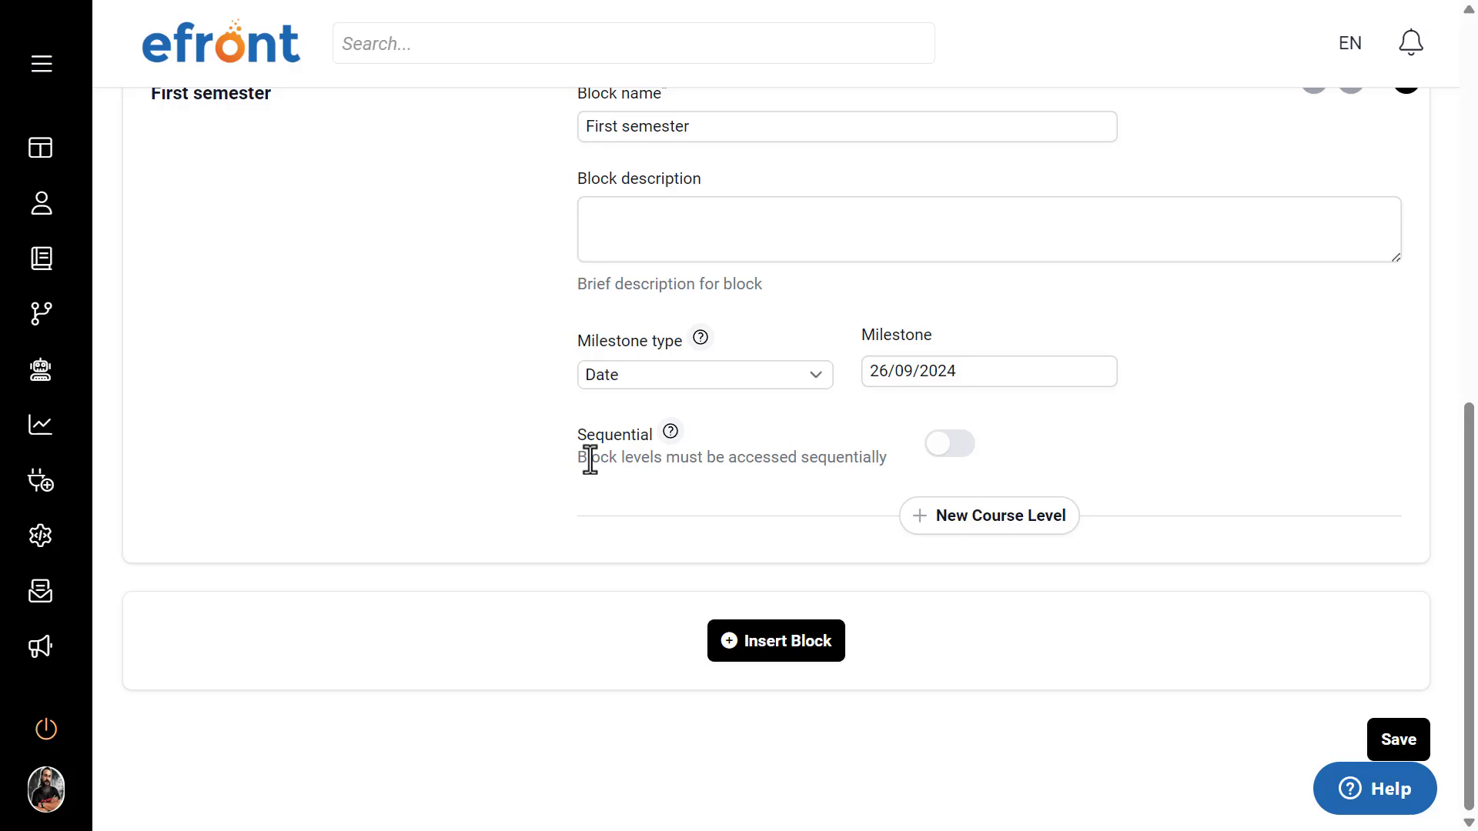
{"action": "scroll", "coordinate": [589, 461], "scroll_direction": "up", "scroll_amount": 1}
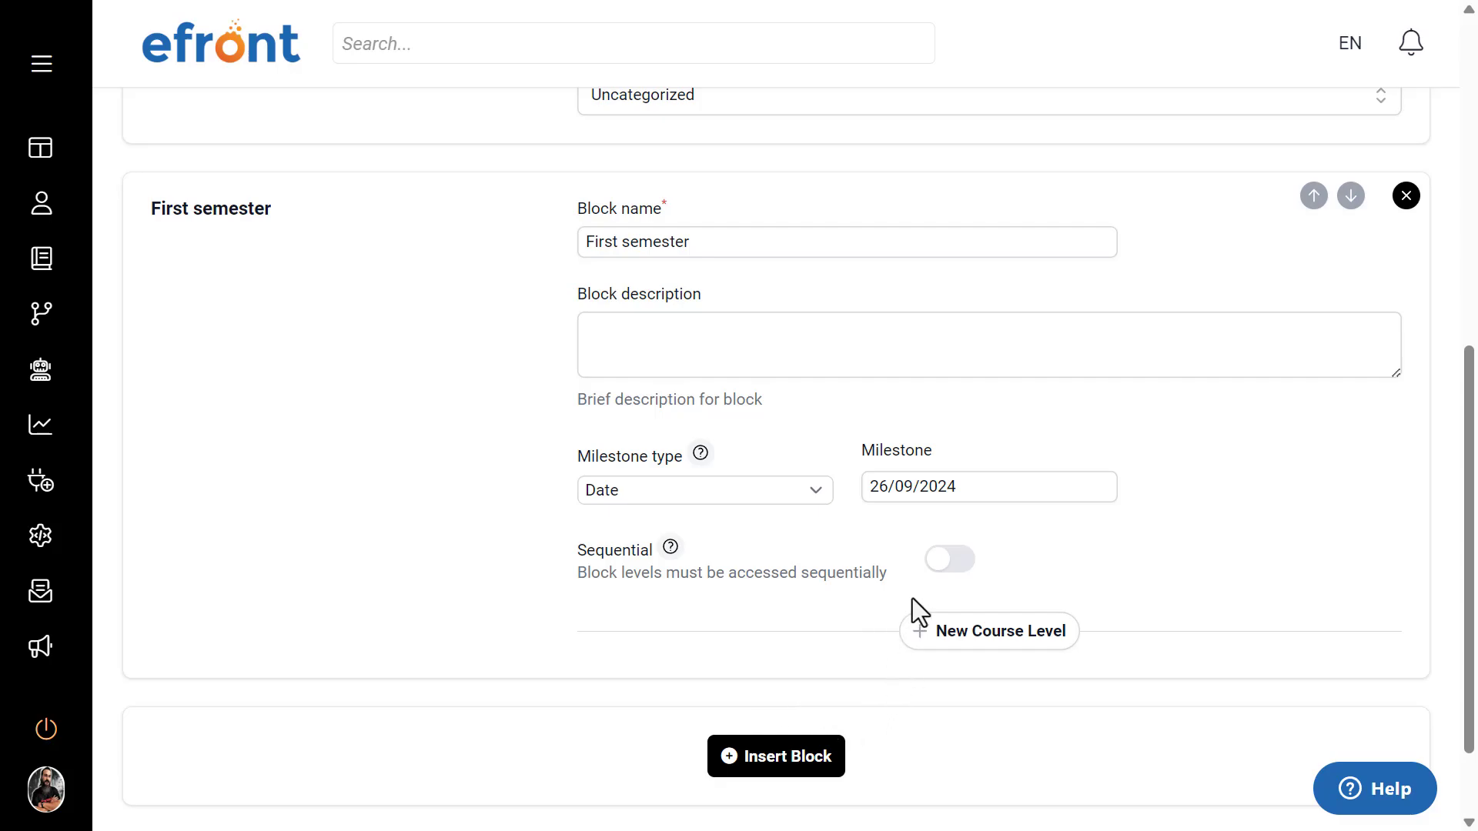
{"action": "left_click", "coordinate": [947, 566]}
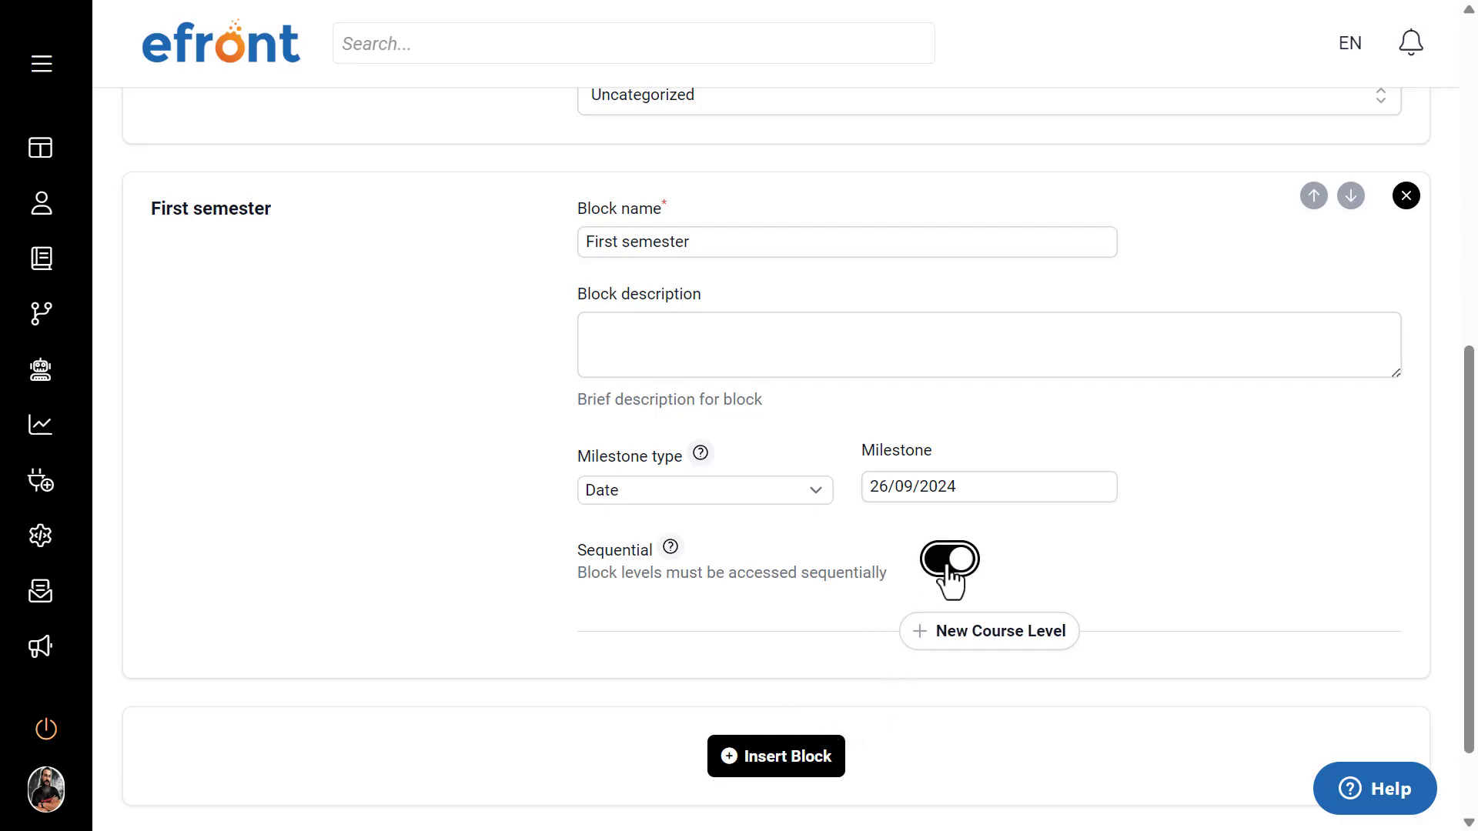
{"action": "left_click", "coordinate": [948, 567]}
Step: Add a course level to the First semester block containing the eFront Learning and Windows 10 Essentials courses
{"action": "left_click", "coordinate": [1016, 654]}
{"action": "scroll", "coordinate": [1031, 565], "scroll_direction": "down", "scroll_amount": 1}
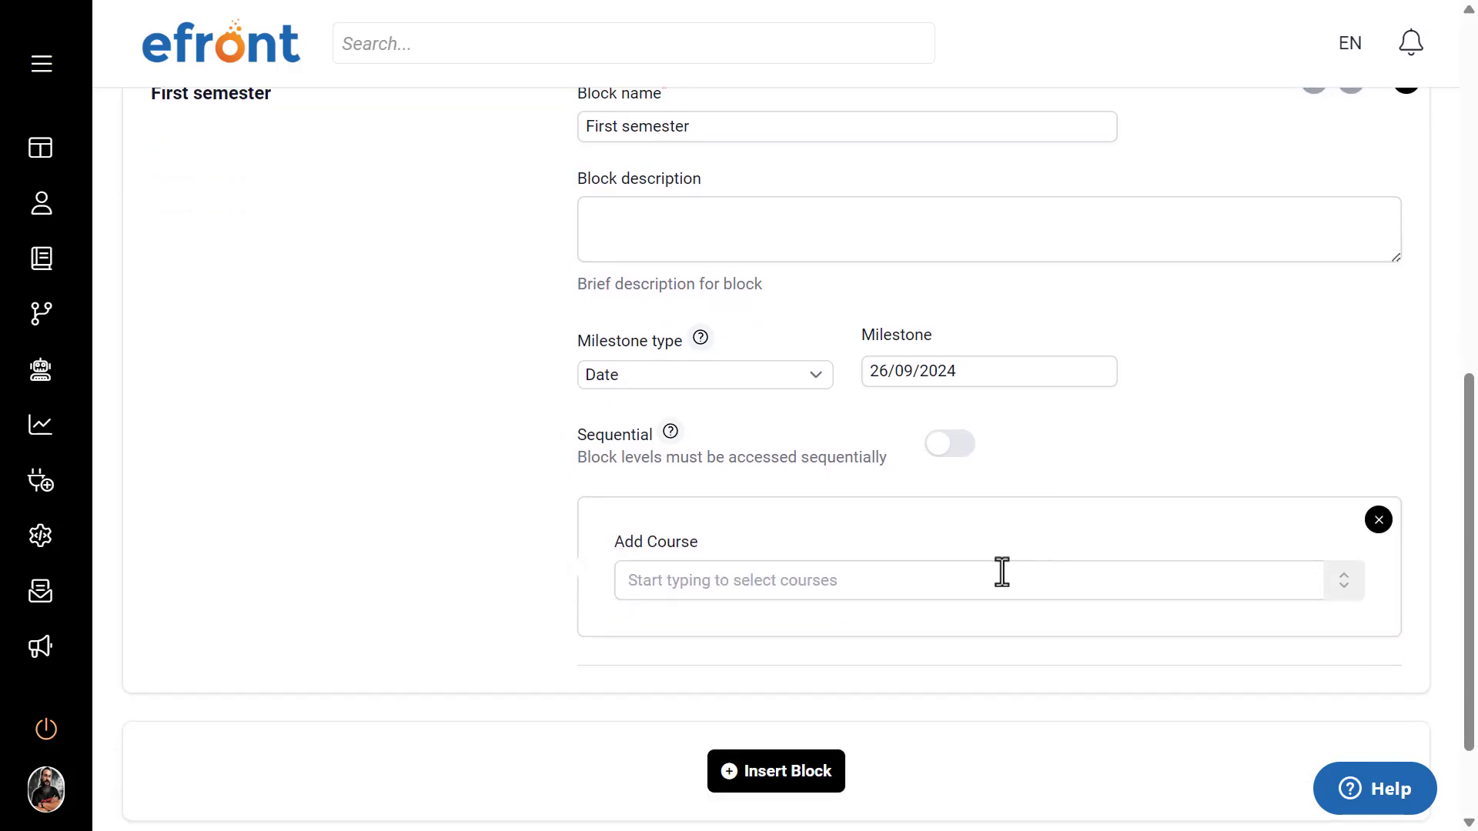
{"action": "left_click", "coordinate": [1001, 585]}
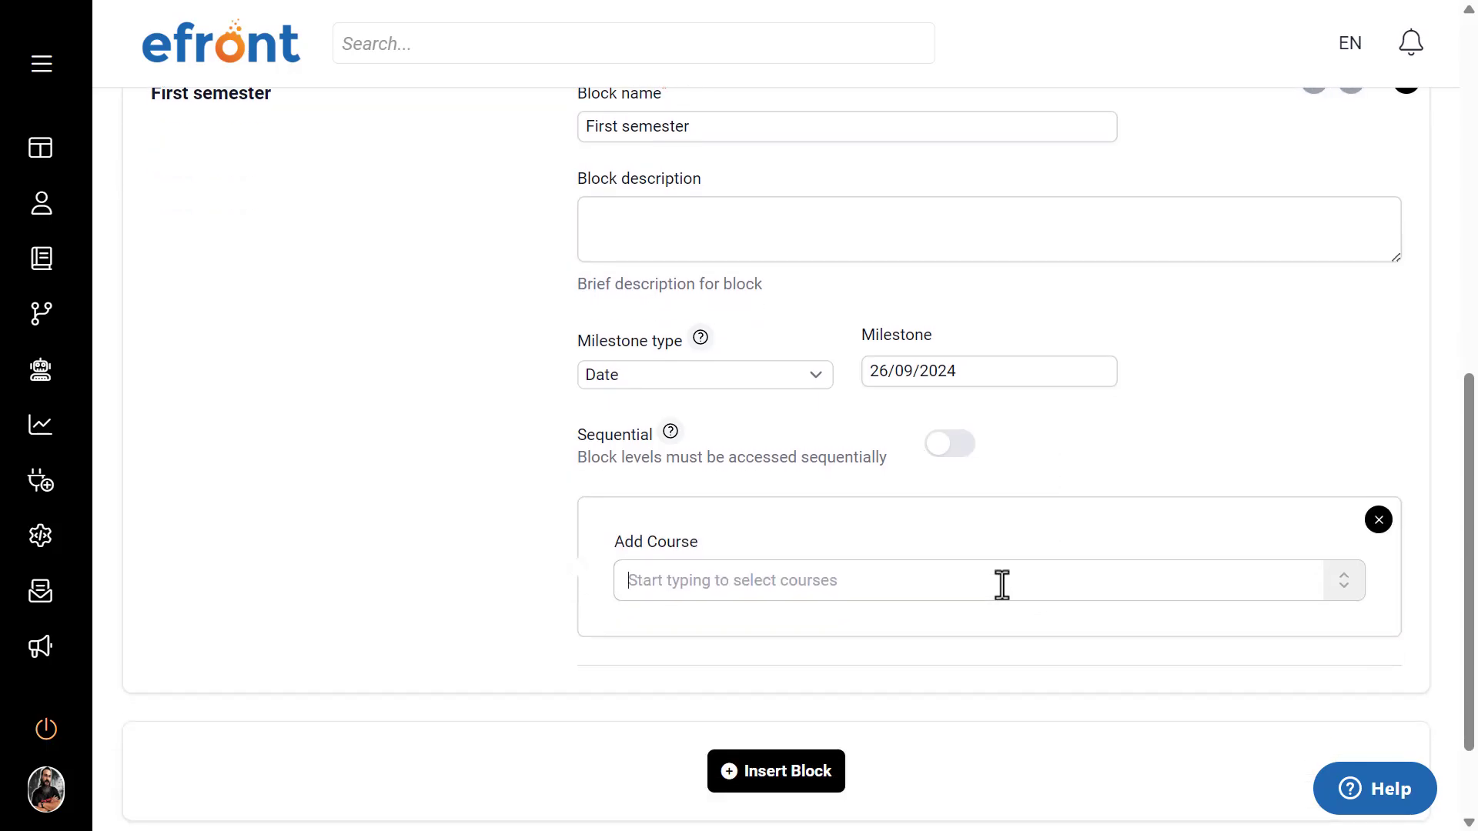
{"action": "type", "text": "Efron"}
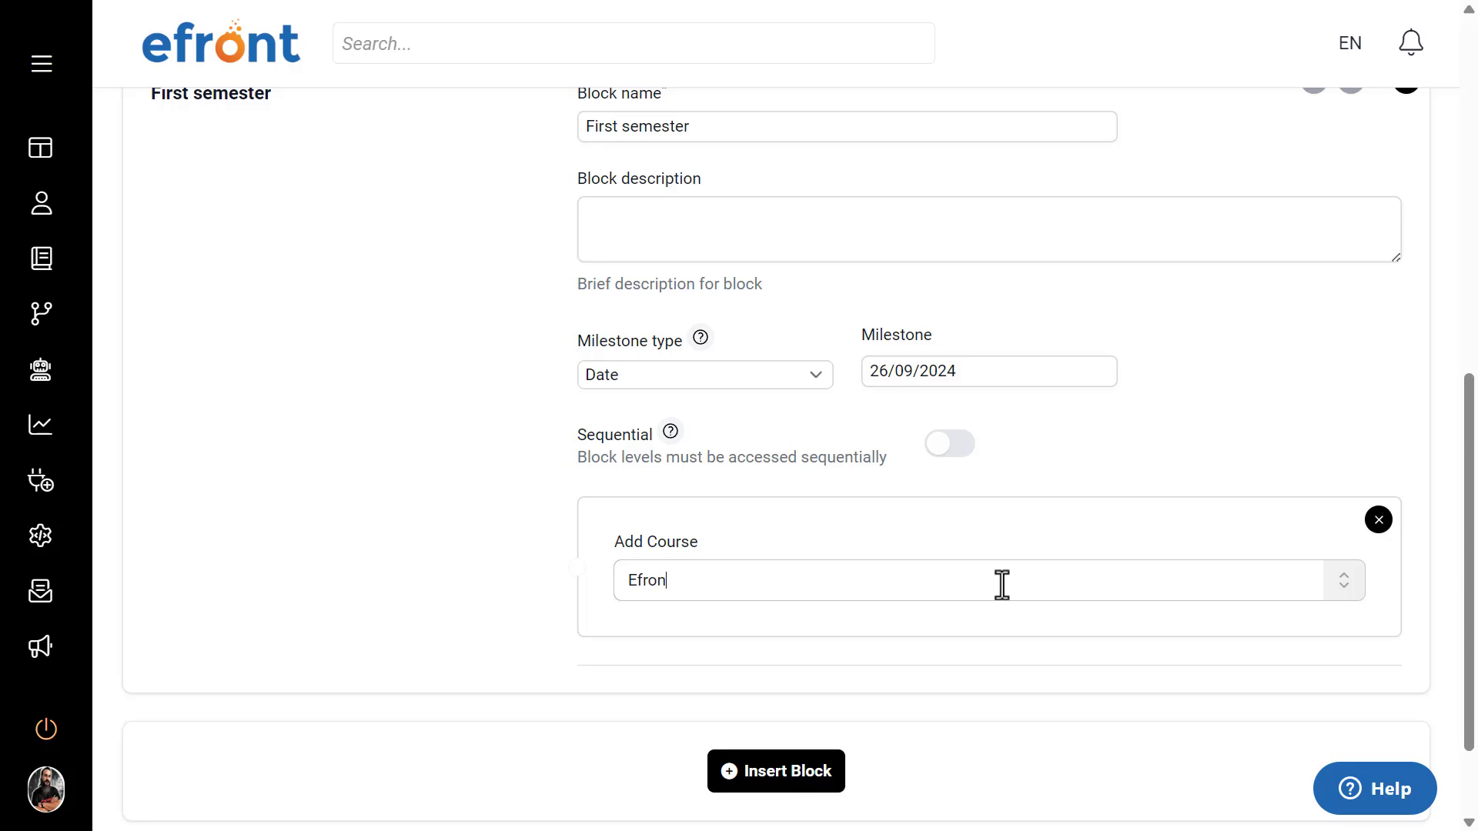
{"action": "left_click", "coordinate": [801, 640]}
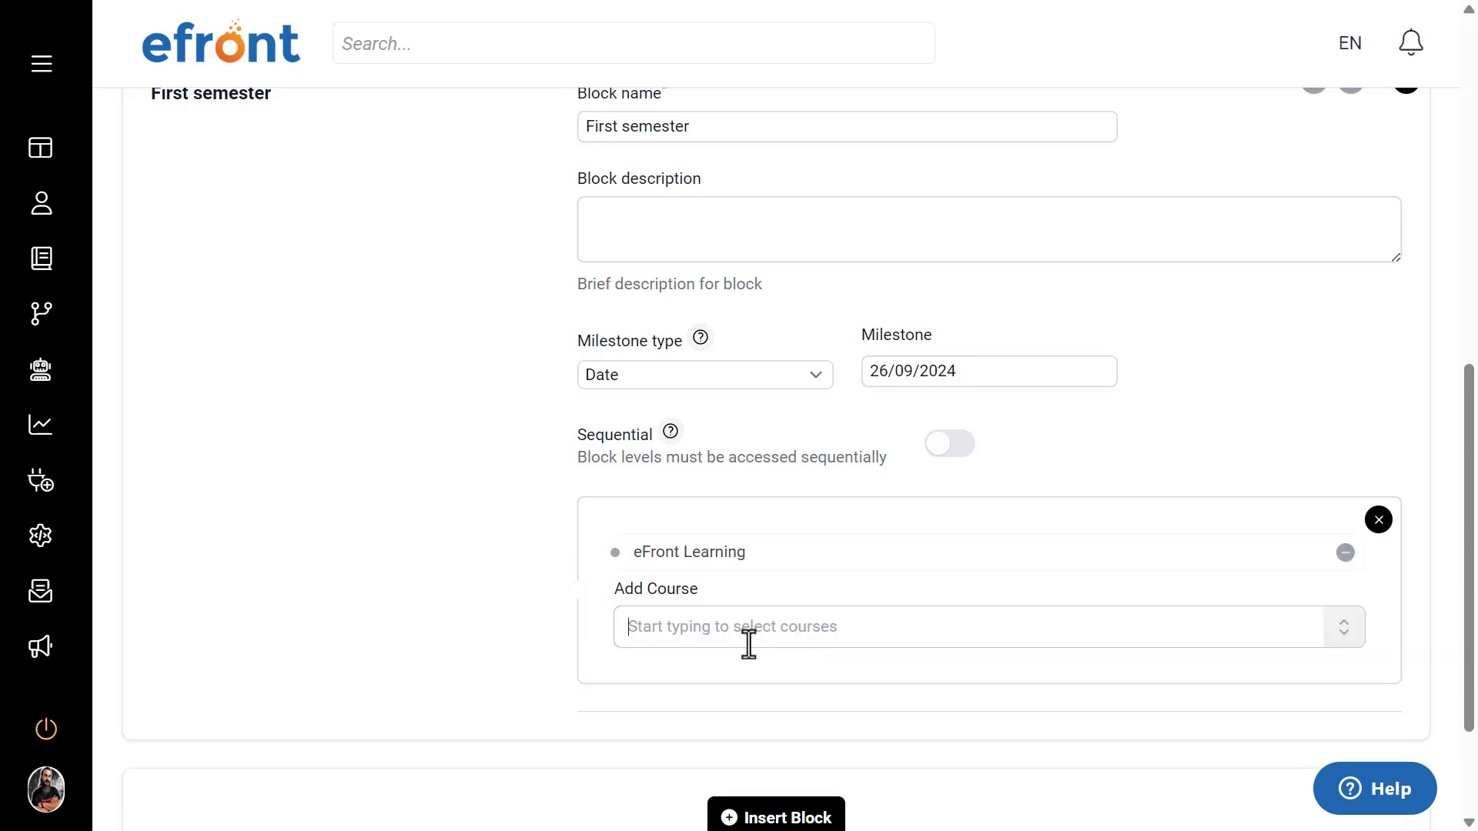
{"action": "type", "text": "W"}
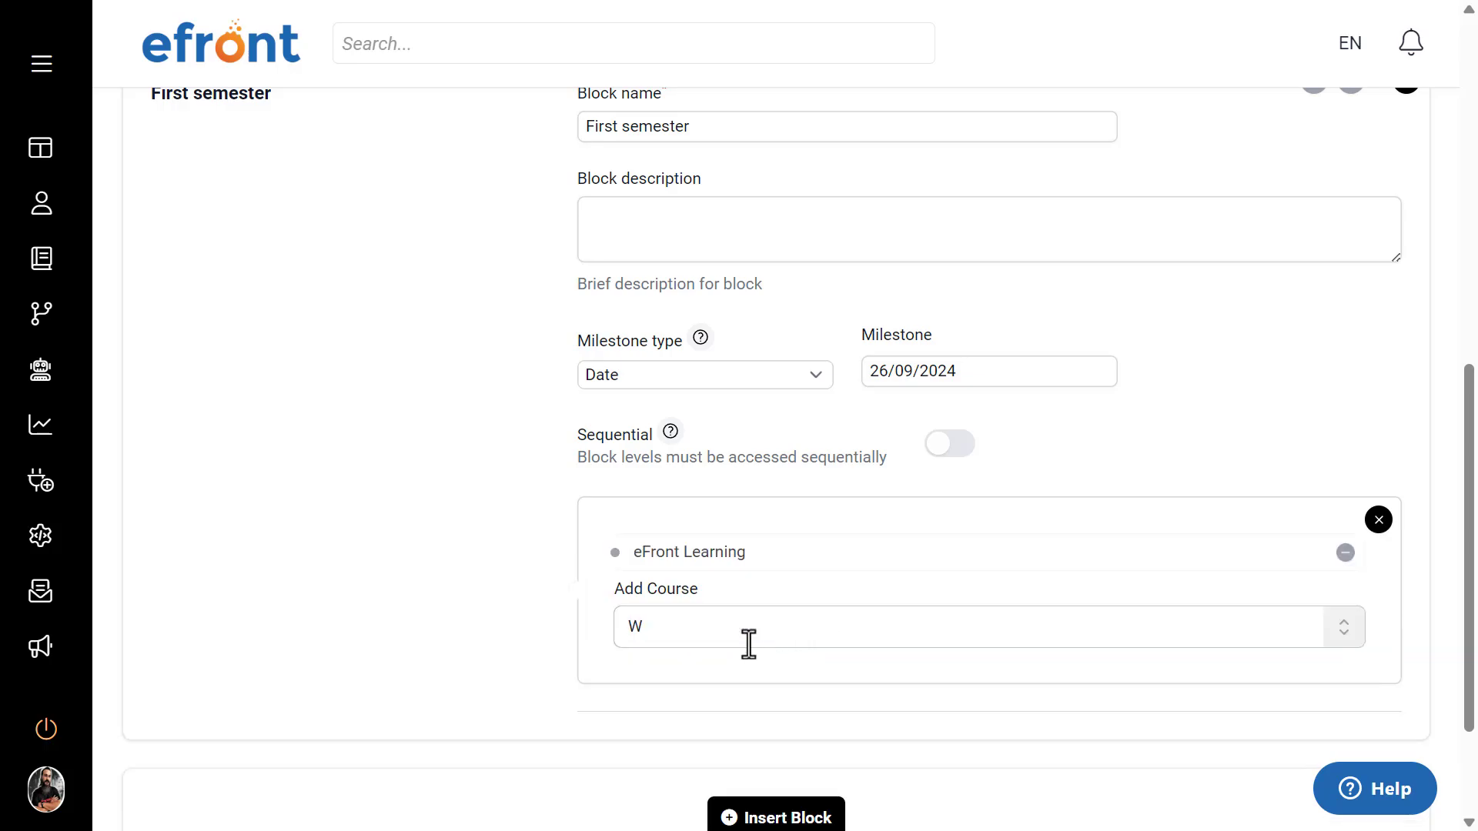
{"action": "type", "text": "indows"}
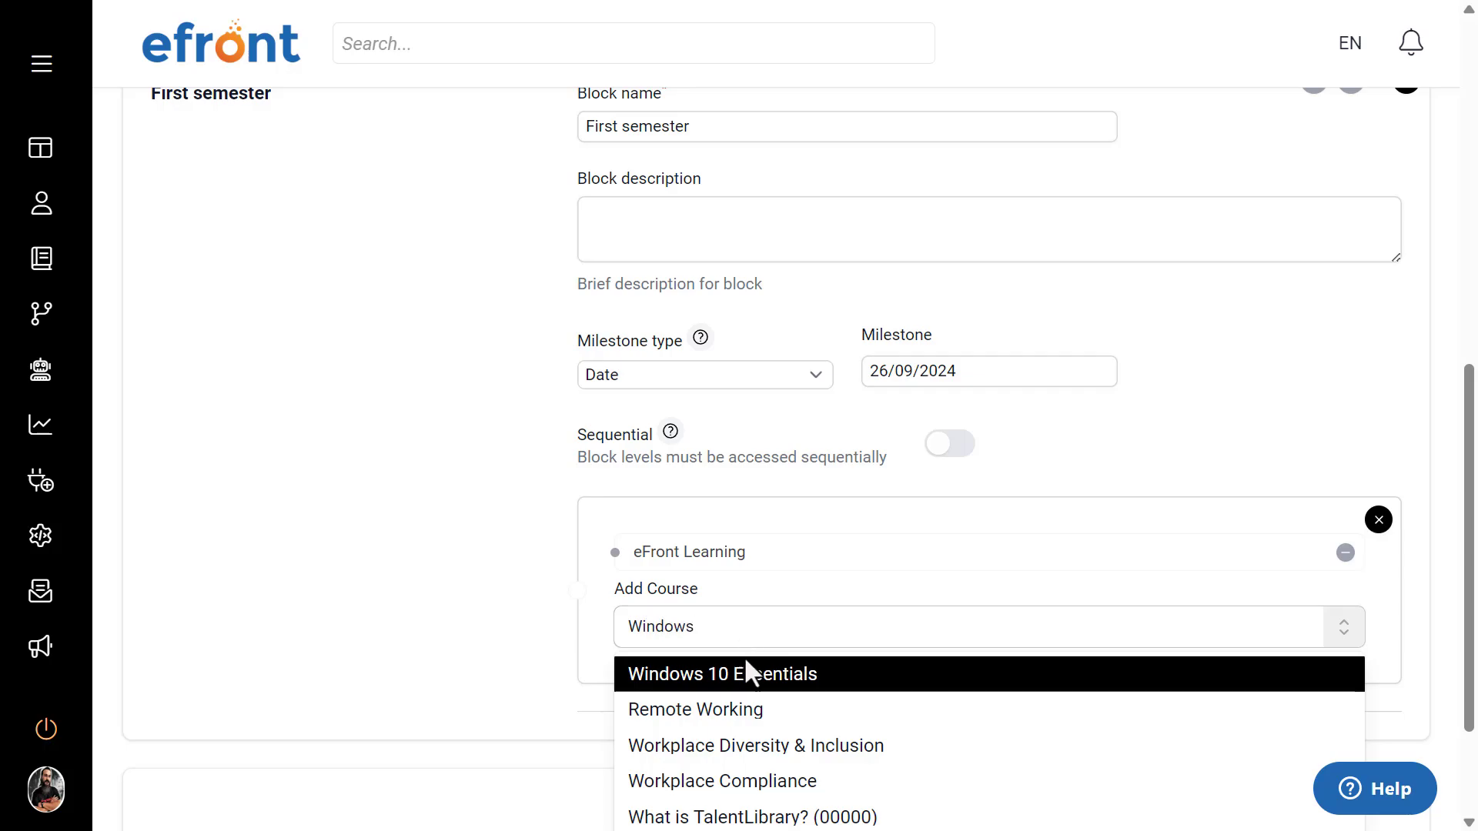
{"action": "left_click", "coordinate": [731, 680]}
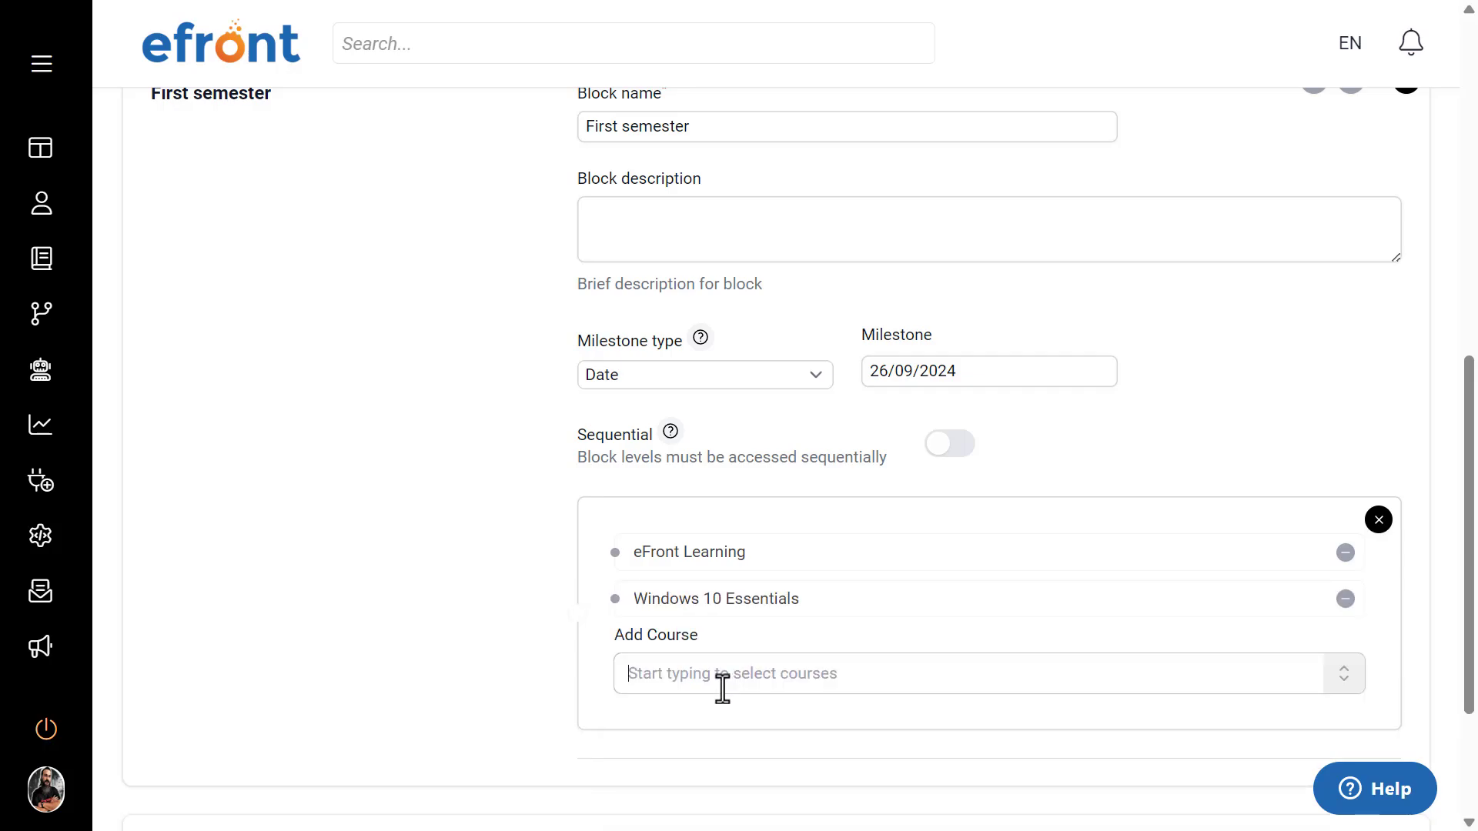
Step: Add the Remote Working and Sales Basics courses to the First semester block's course level
{"action": "type", "text": "Remot"}
{"action": "type", "text": "e"}
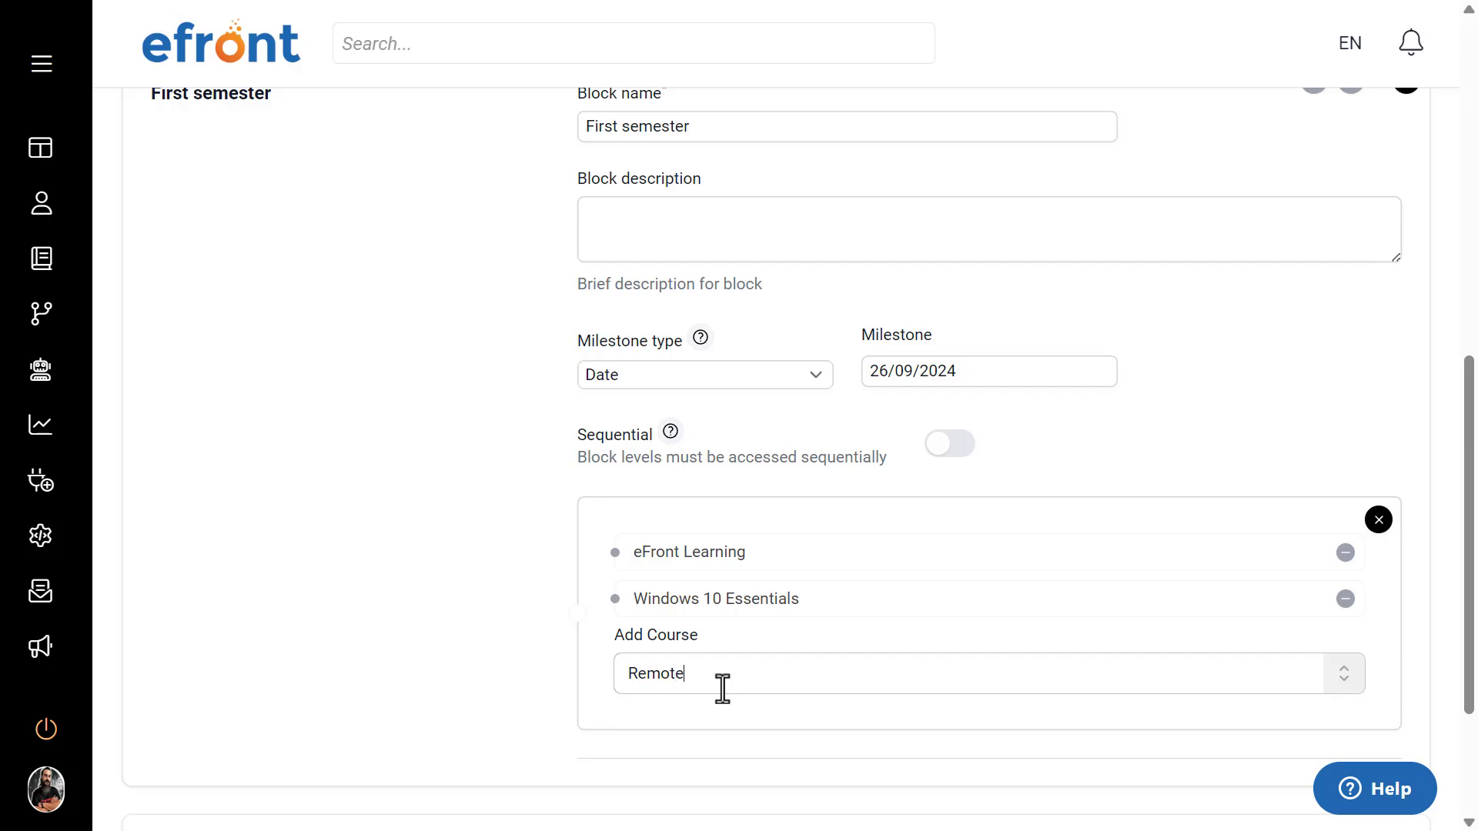
{"action": "left_click", "coordinate": [687, 723]}
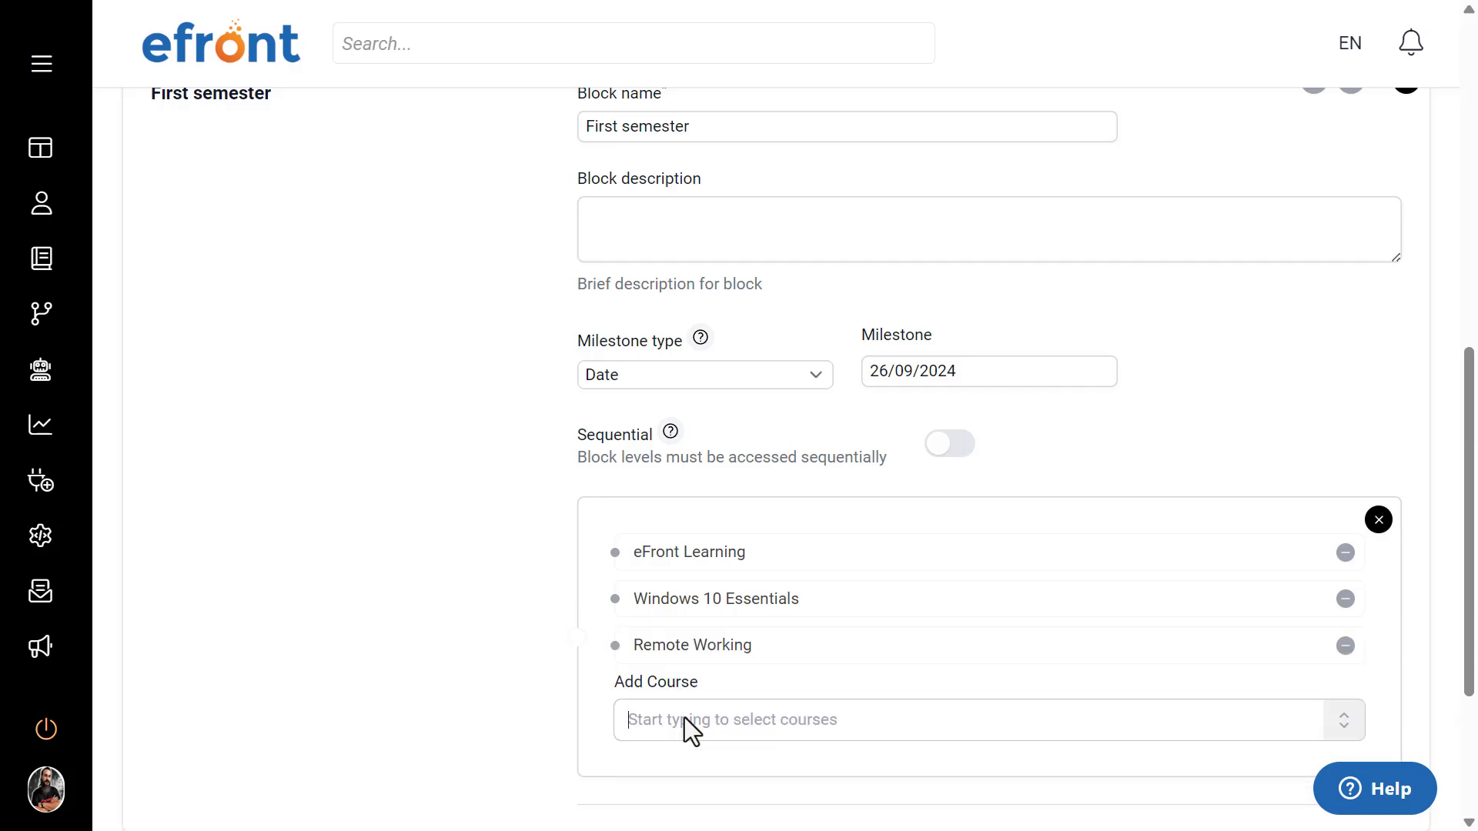
{"action": "type", "text": "Sales"}
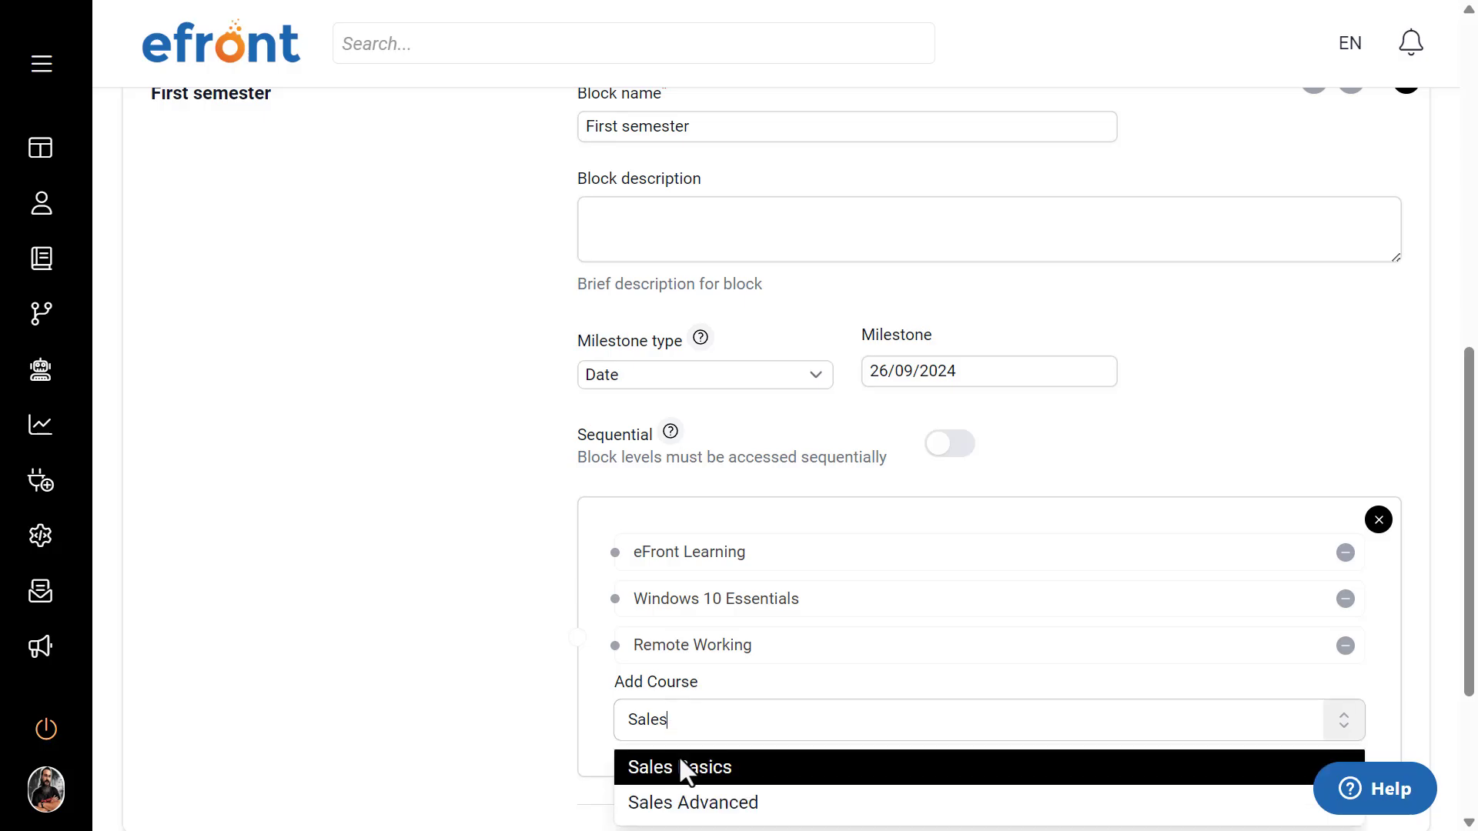
{"action": "left_click", "coordinate": [680, 770]}
{"action": "scroll", "coordinate": [308, 519], "scroll_direction": "down", "scroll_amount": 3}
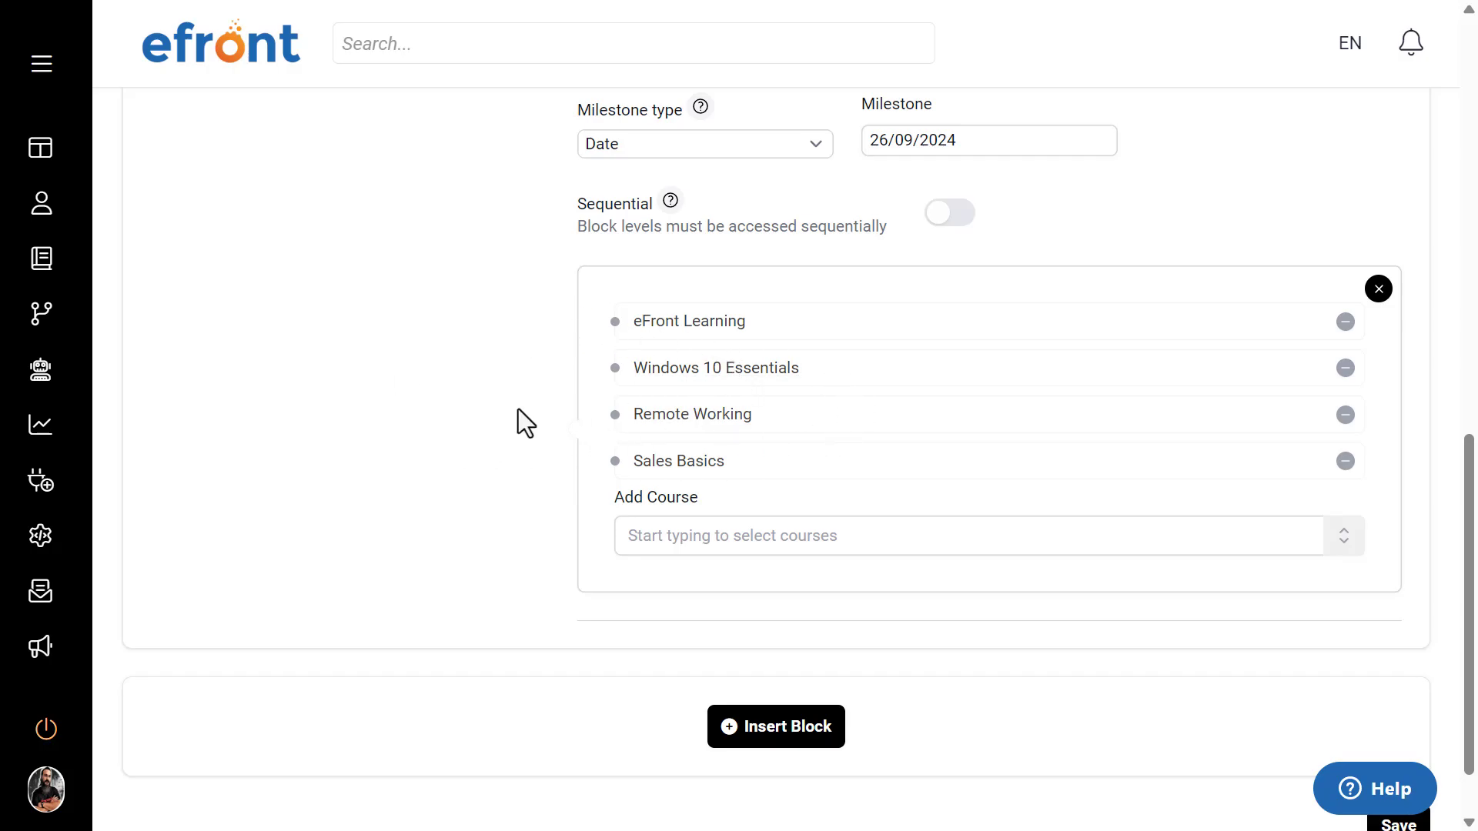
{"action": "scroll", "coordinate": [517, 409], "scroll_direction": "up", "scroll_amount": 3}
{"action": "scroll", "coordinate": [517, 408], "scroll_direction": "down", "scroll_amount": 2}
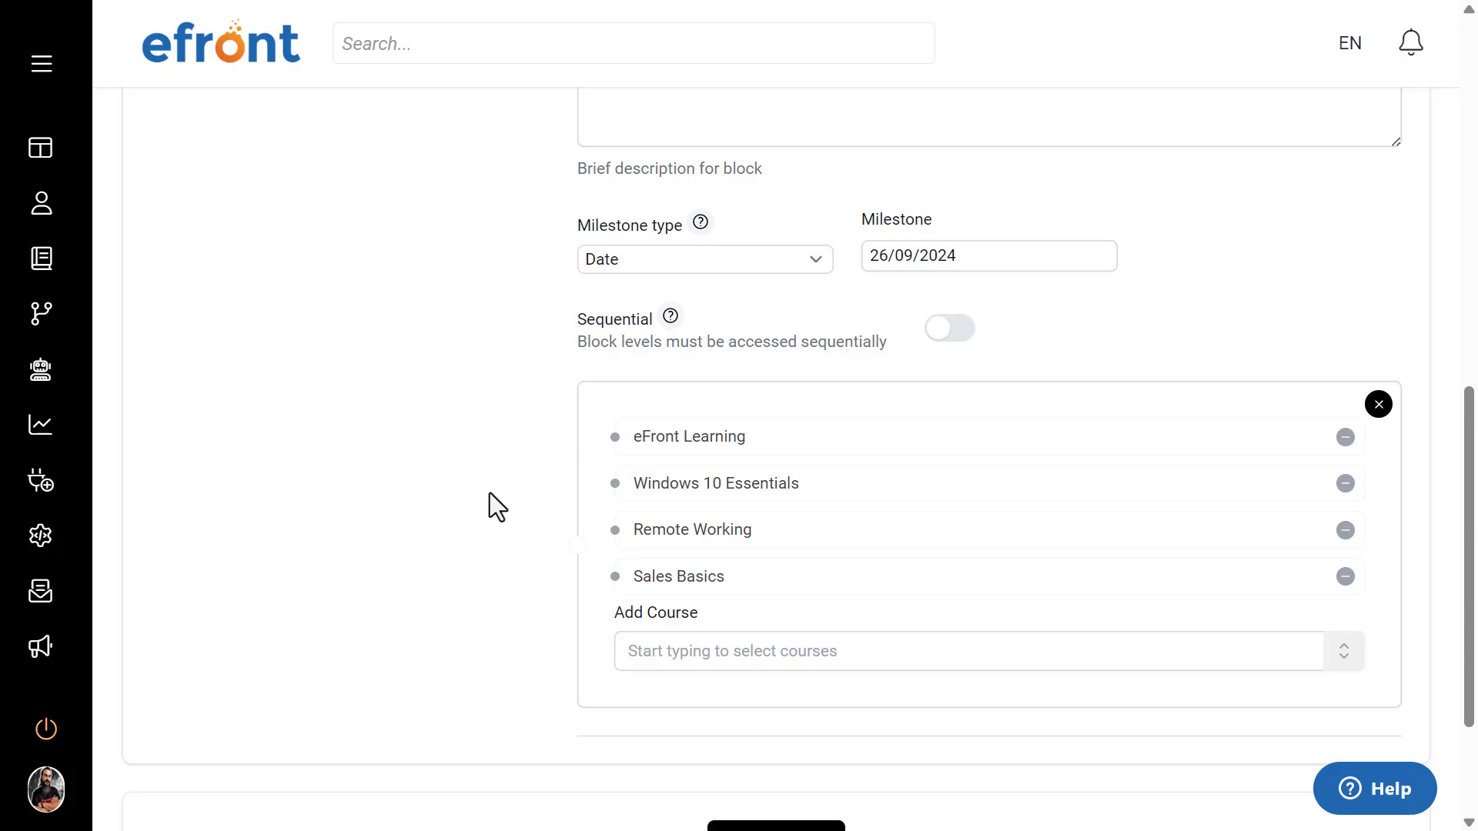
Step: Insert a new block after the First semester block and name it Second Semester
{"action": "scroll", "coordinate": [489, 494], "scroll_direction": "down", "scroll_amount": 3}
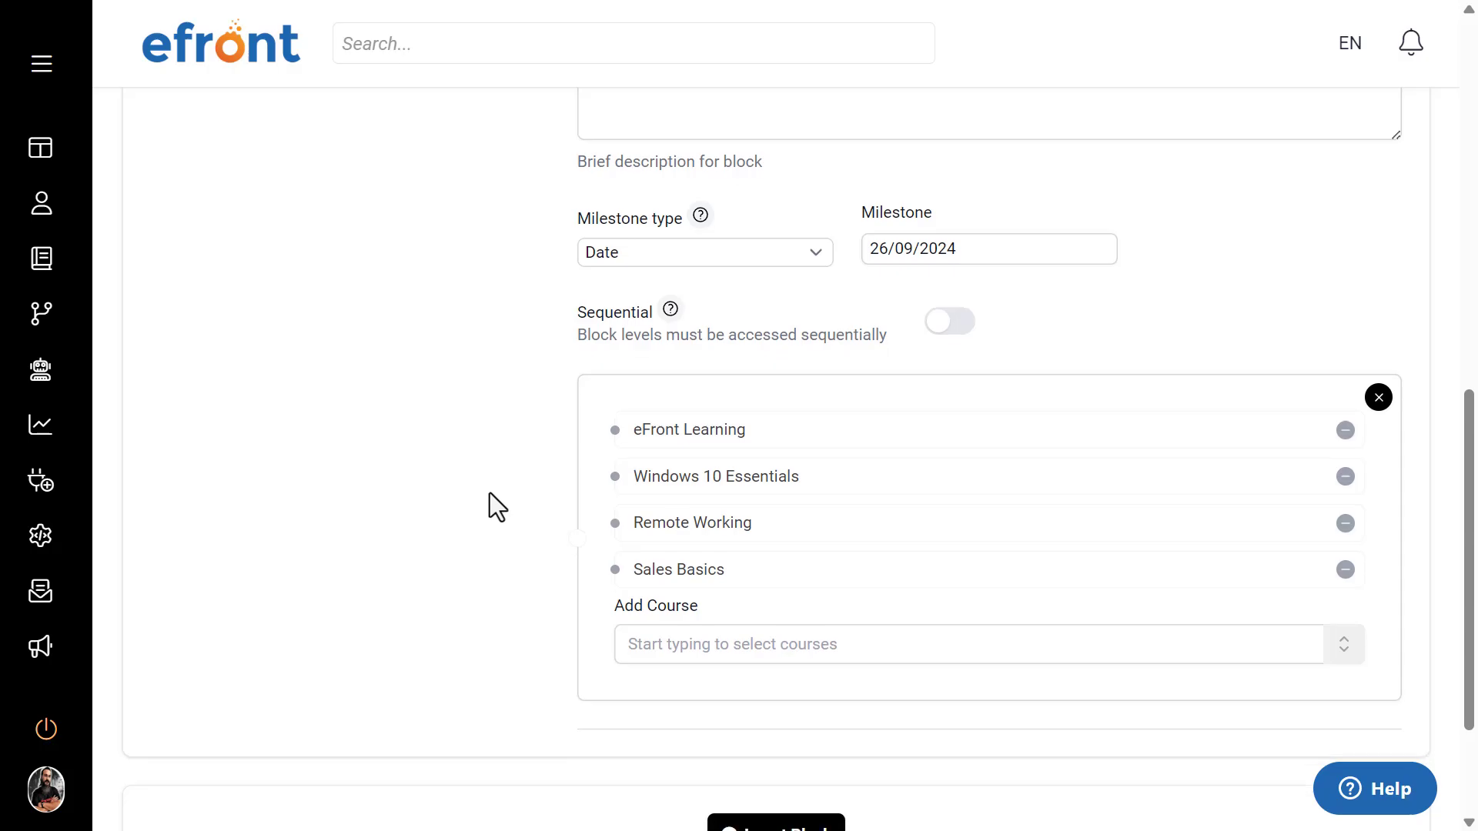
{"action": "left_click", "coordinate": [781, 645]}
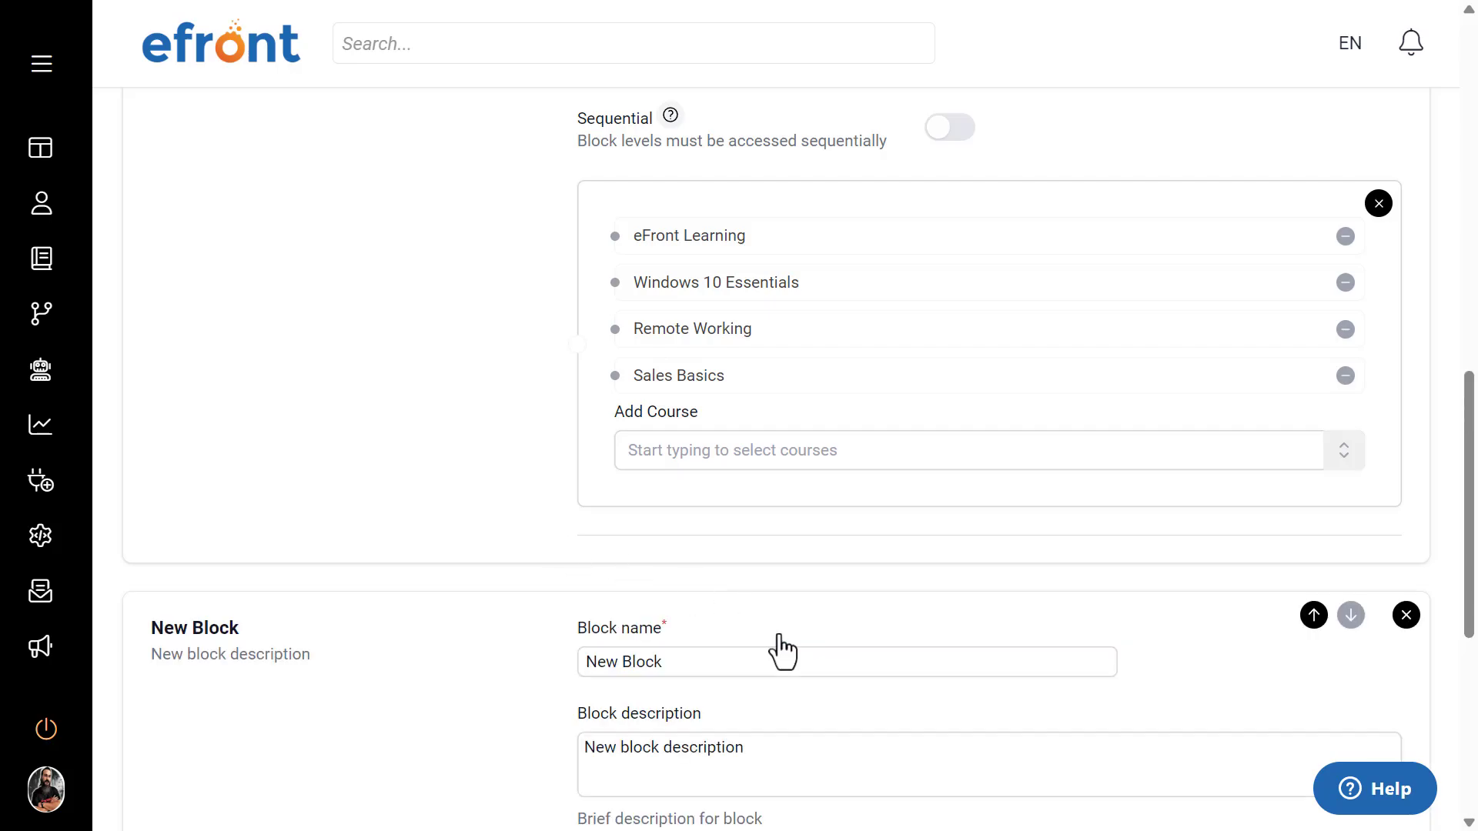
{"action": "triple_click", "coordinate": [752, 653]}
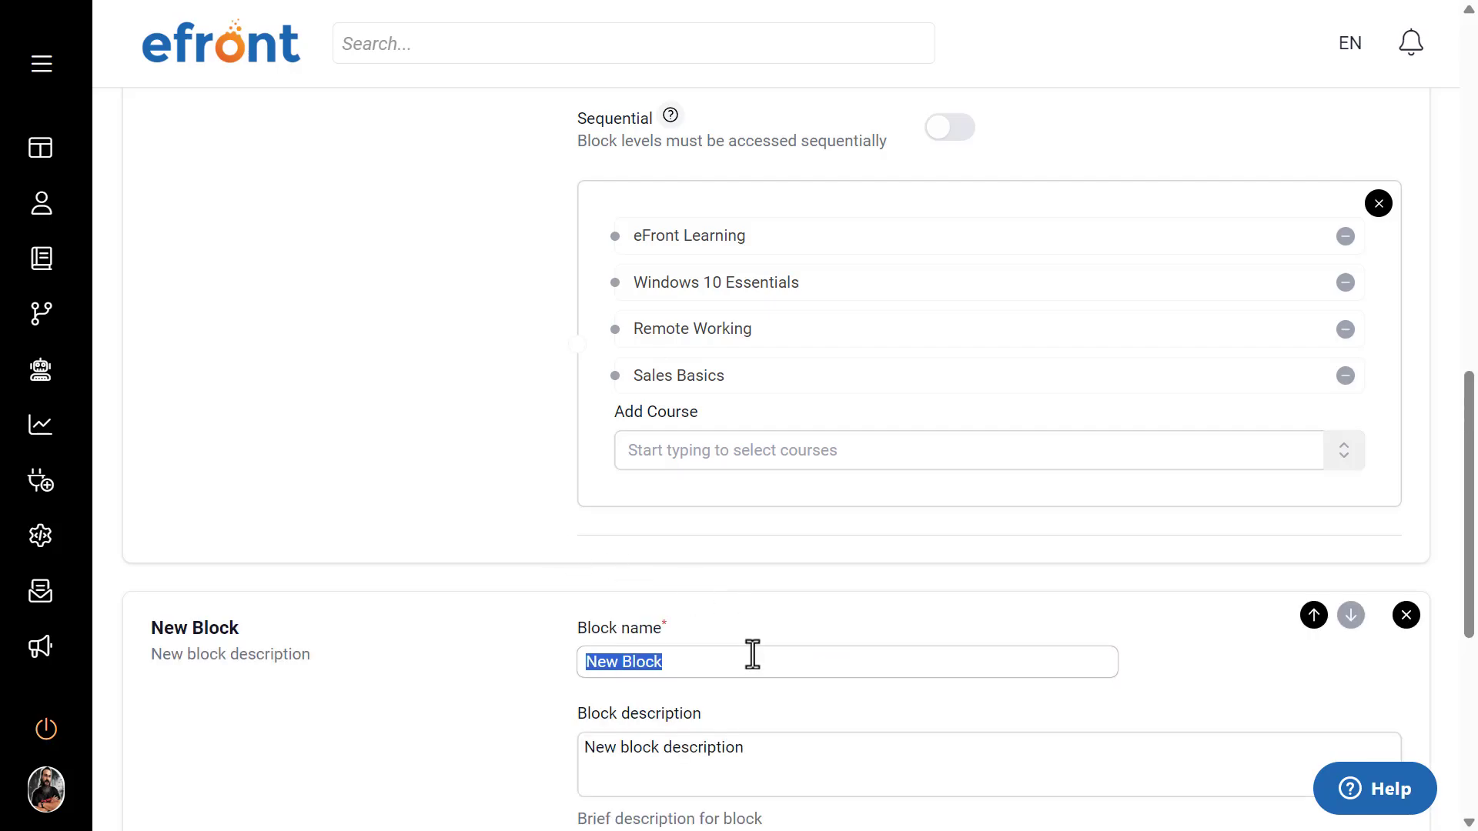
{"action": "type", "text": "Seconf"}
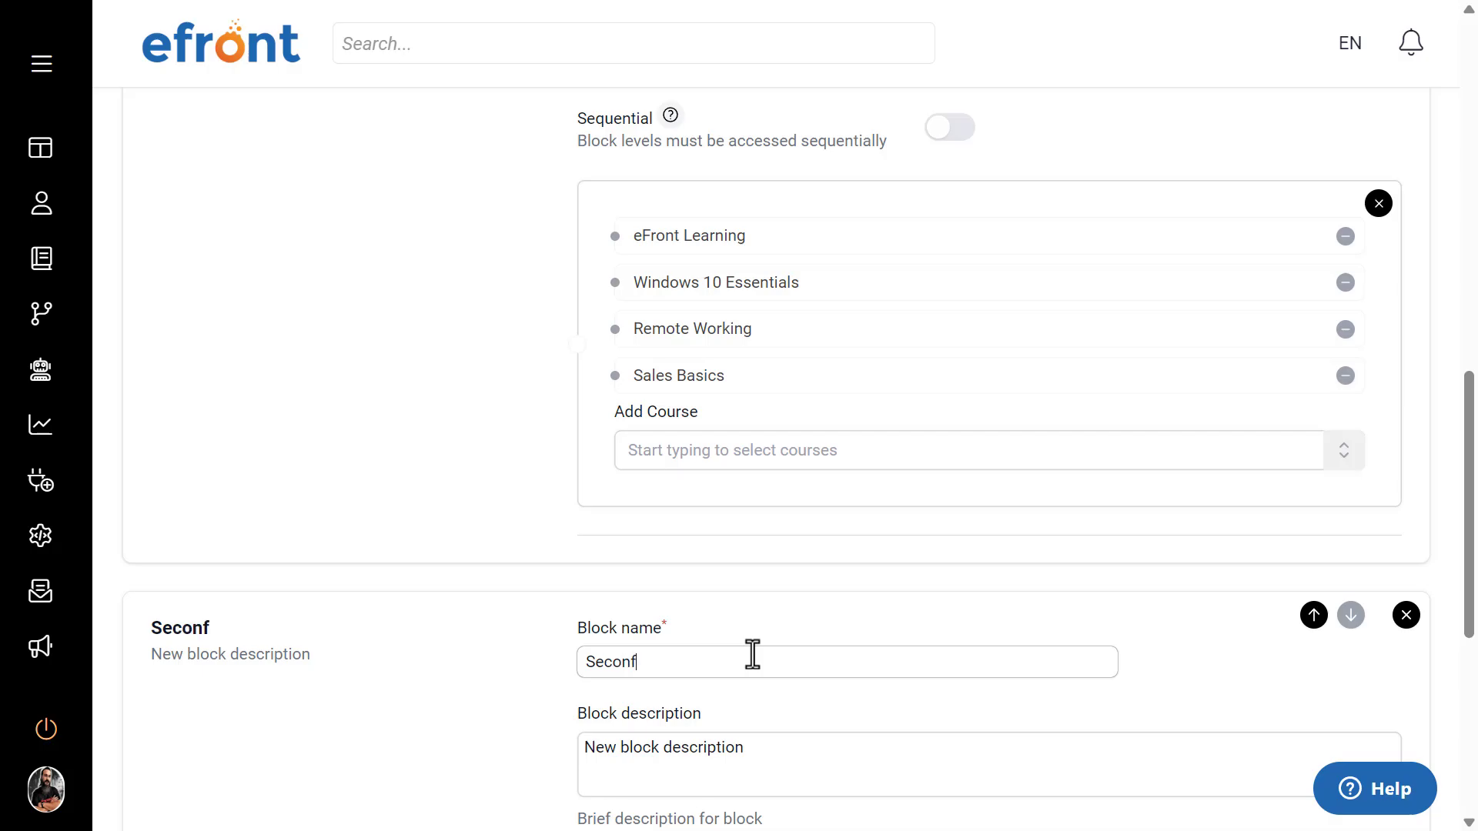
{"action": "key", "text": "BackSpace"}
{"action": "type", "text": "d Semester"}
{"action": "scroll", "coordinate": [747, 654], "scroll_direction": "down", "scroll_amount": 5}
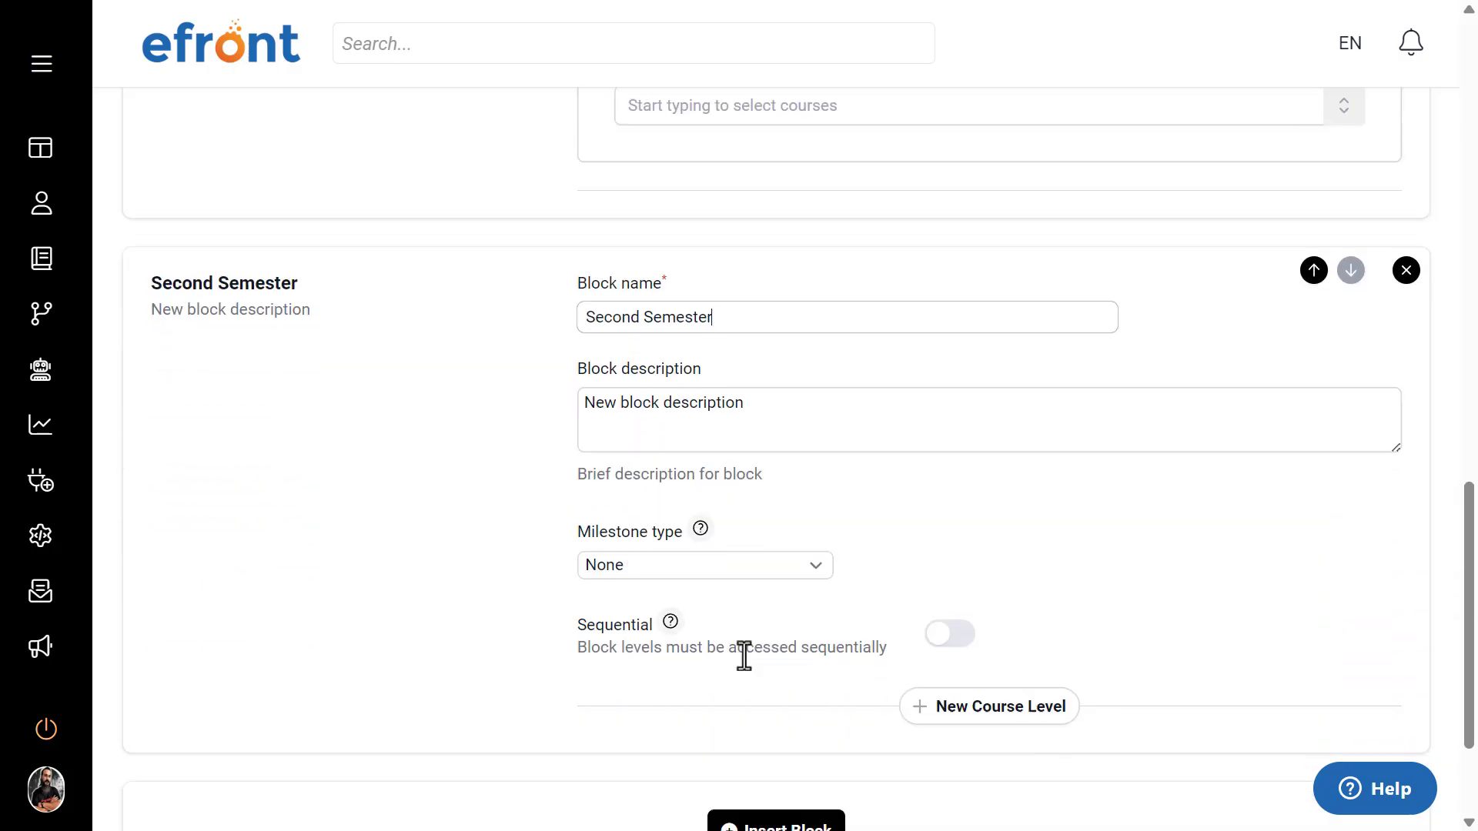
{"action": "left_click", "coordinate": [798, 411]}
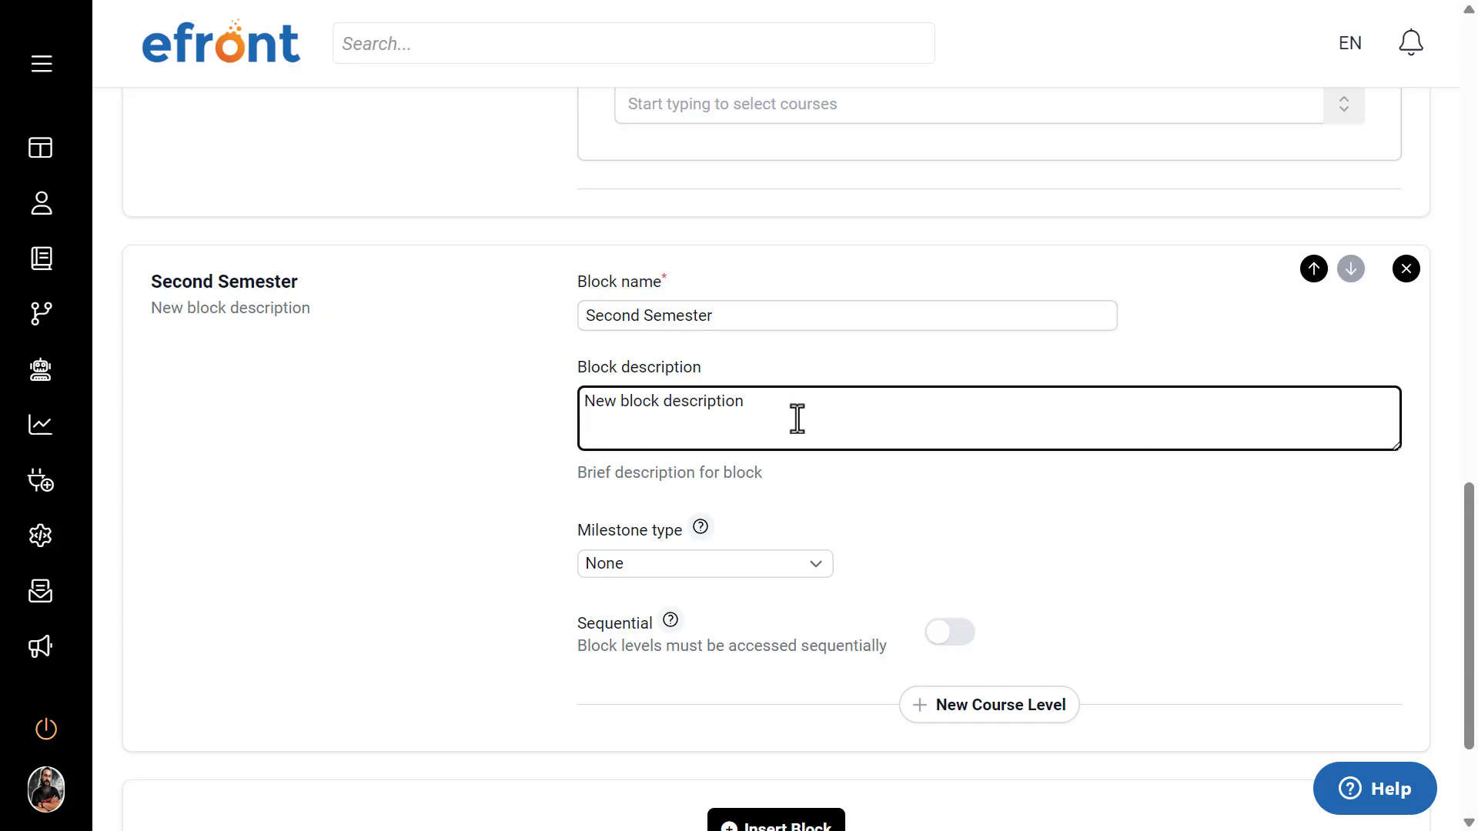
{"action": "scroll", "coordinate": [431, 573], "scroll_direction": "down", "scroll_amount": 2}
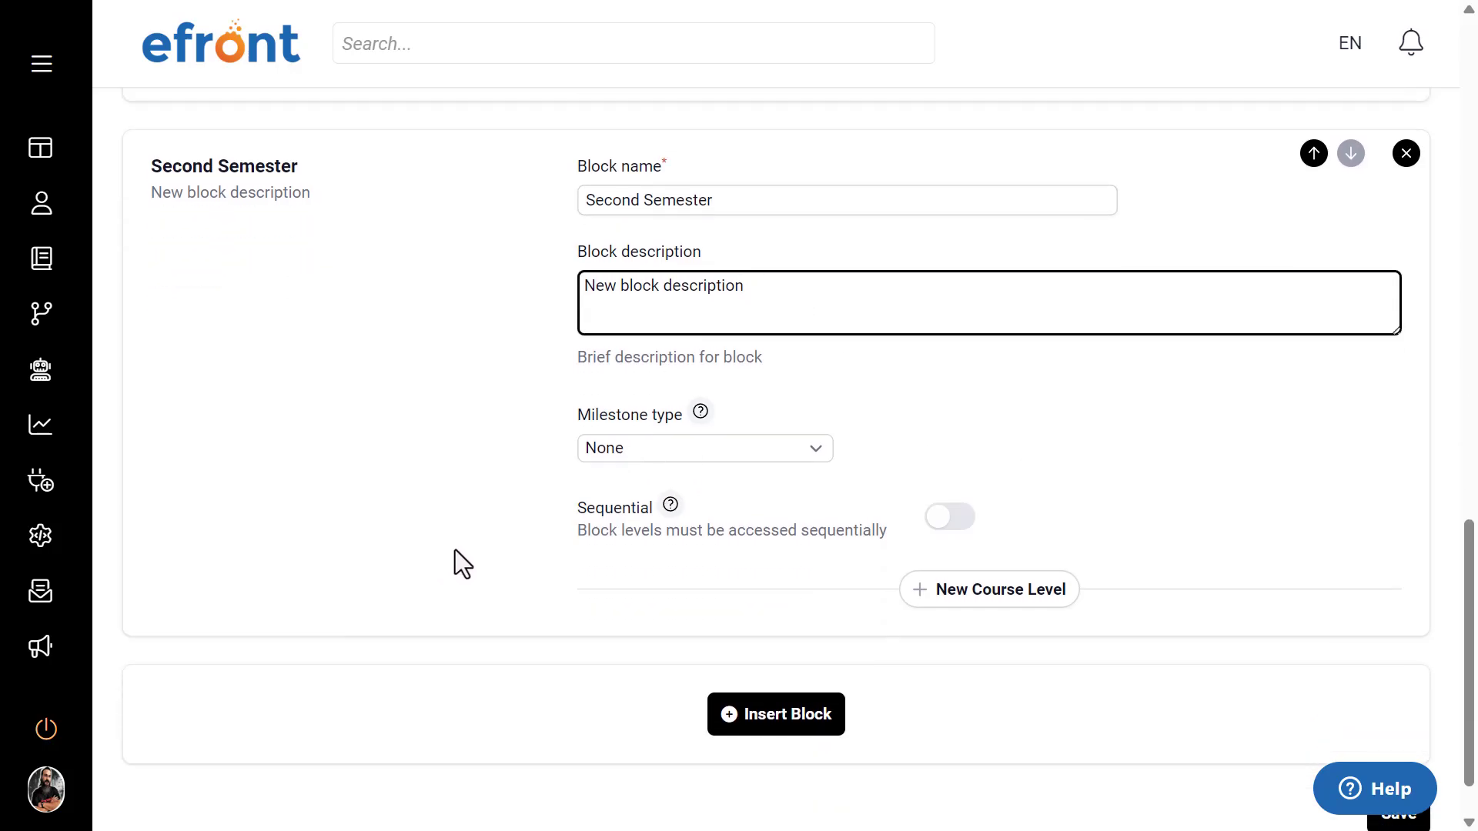
Step: Turn on Sequential for the Second Semester block and add four empty course levels to it
{"action": "left_click", "coordinate": [942, 527]}
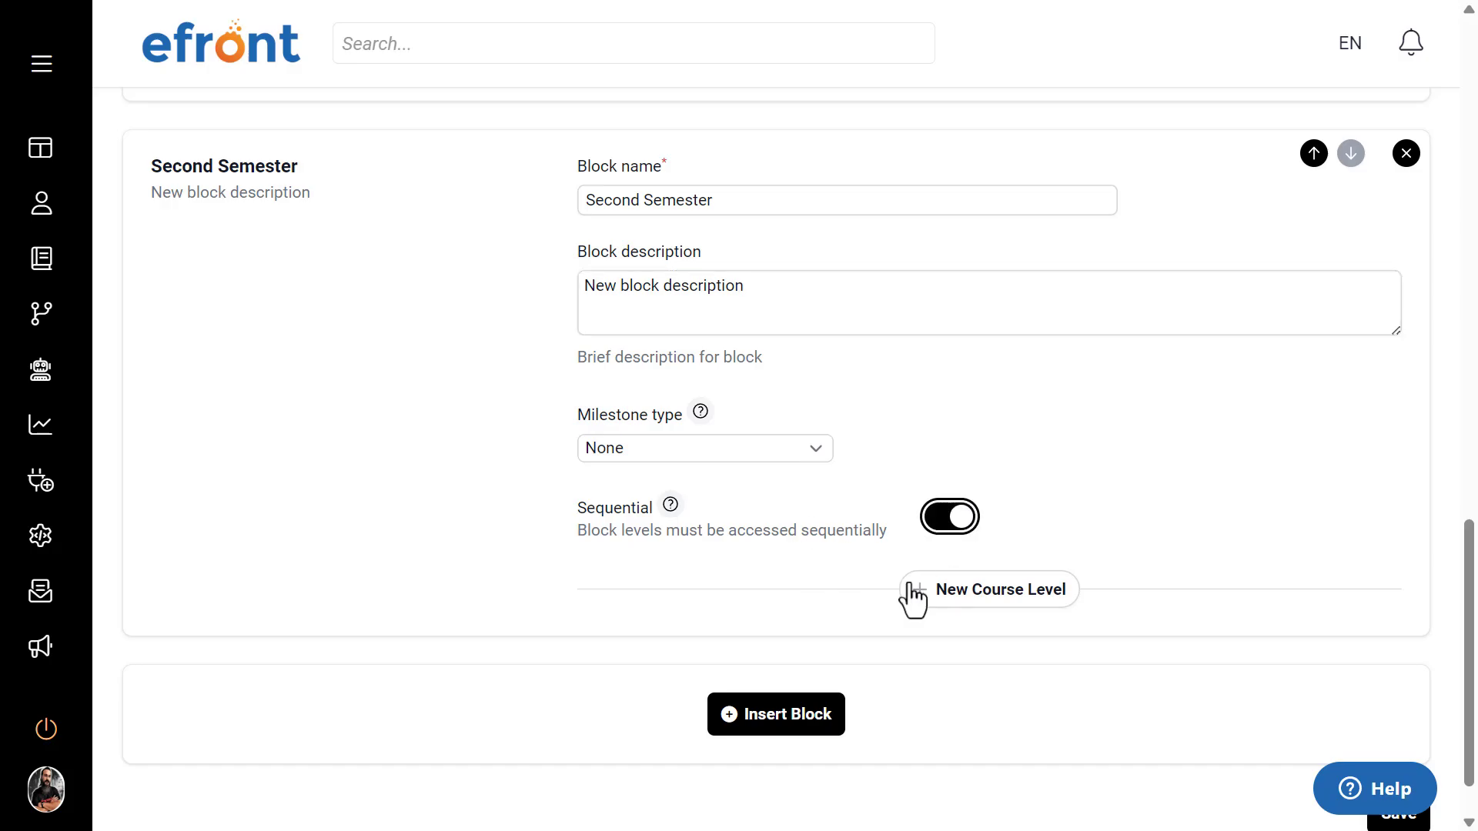
{"action": "left_click", "coordinate": [935, 594]}
{"action": "scroll", "coordinate": [932, 593], "scroll_direction": "down", "scroll_amount": 2}
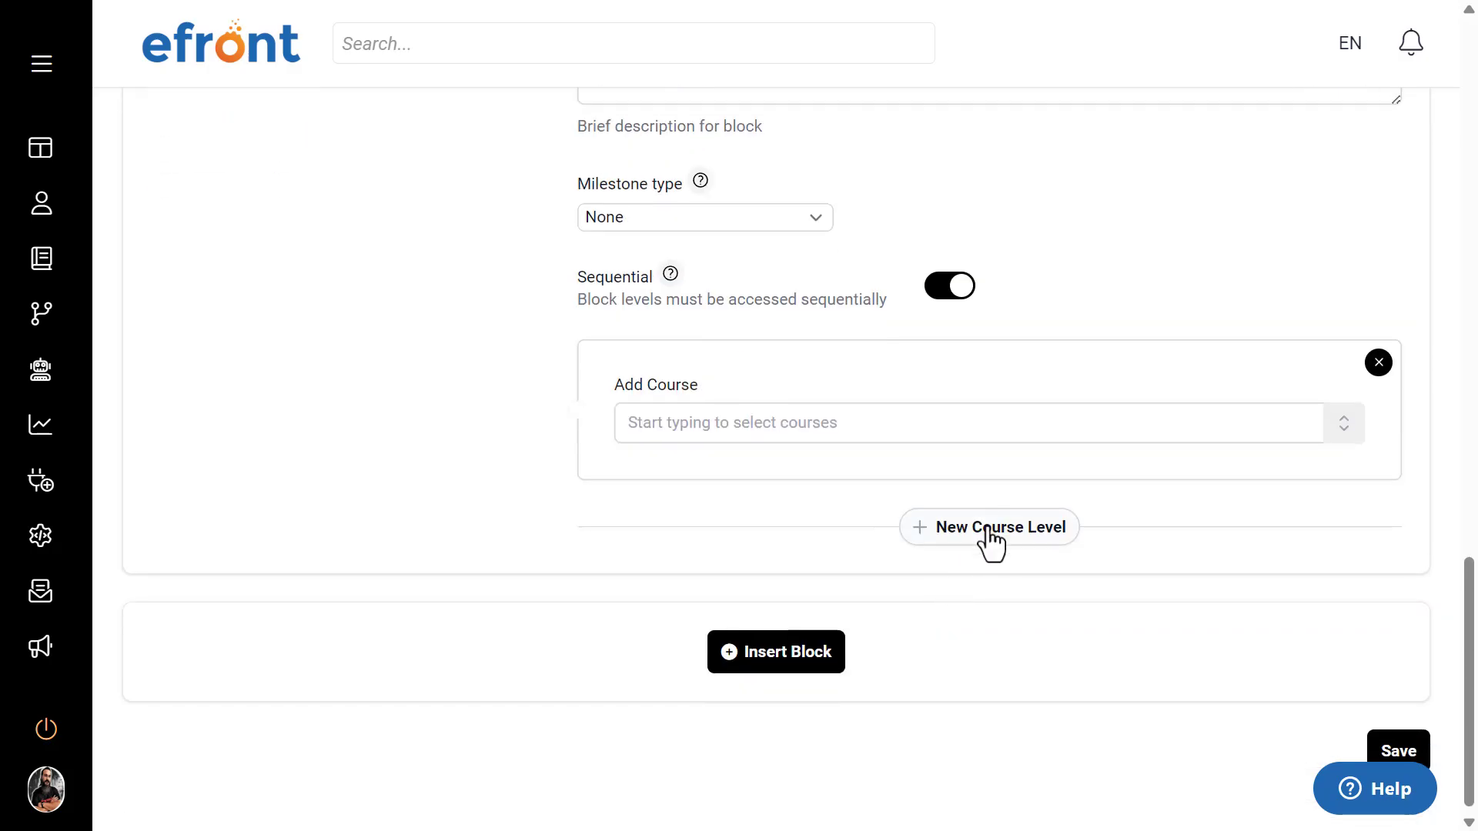
{"action": "left_click", "coordinate": [987, 533]}
{"action": "left_click", "coordinate": [989, 700]}
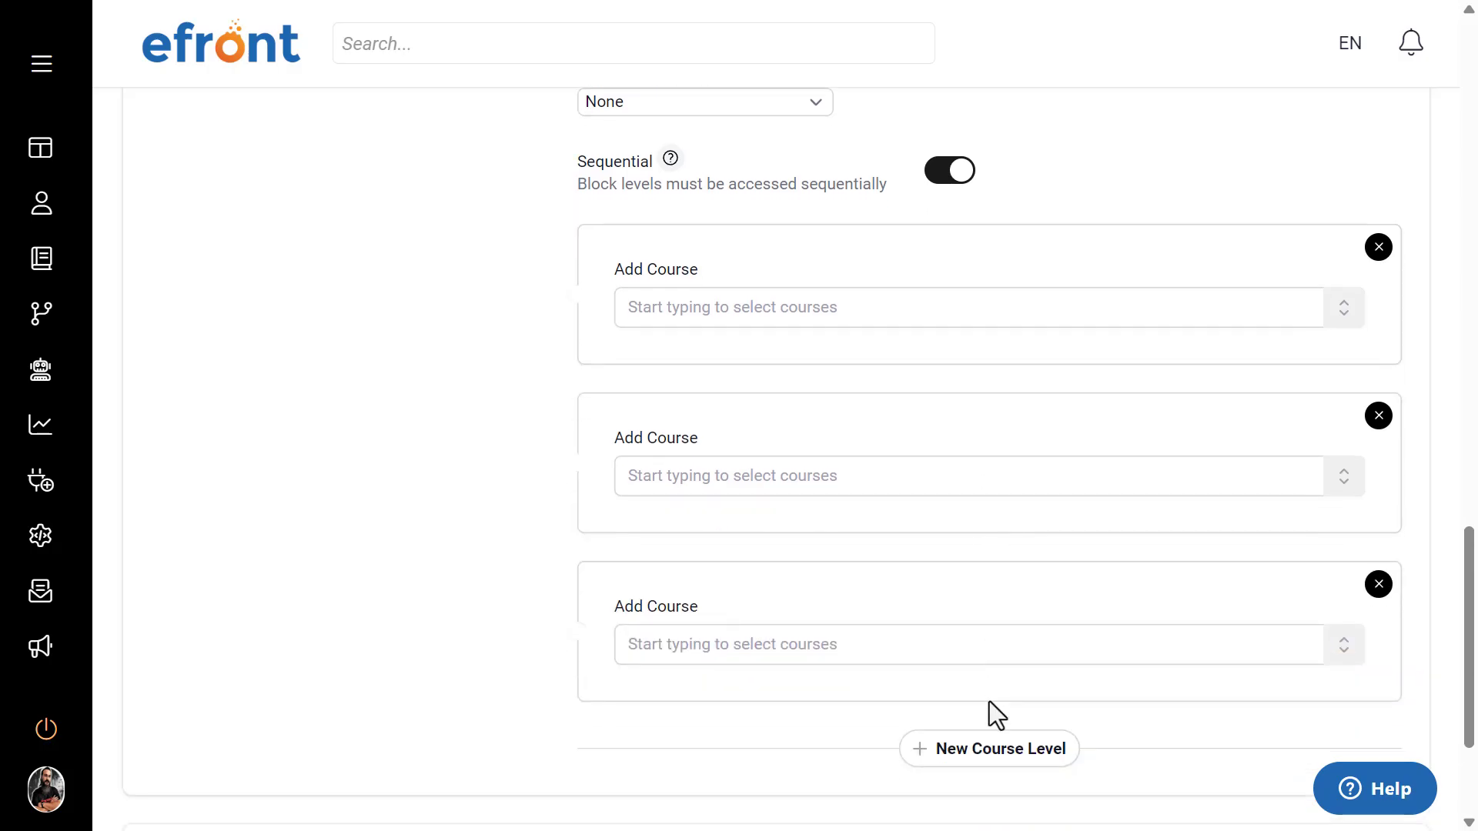
{"action": "scroll", "coordinate": [681, 381], "scroll_direction": "down", "scroll_amount": 3}
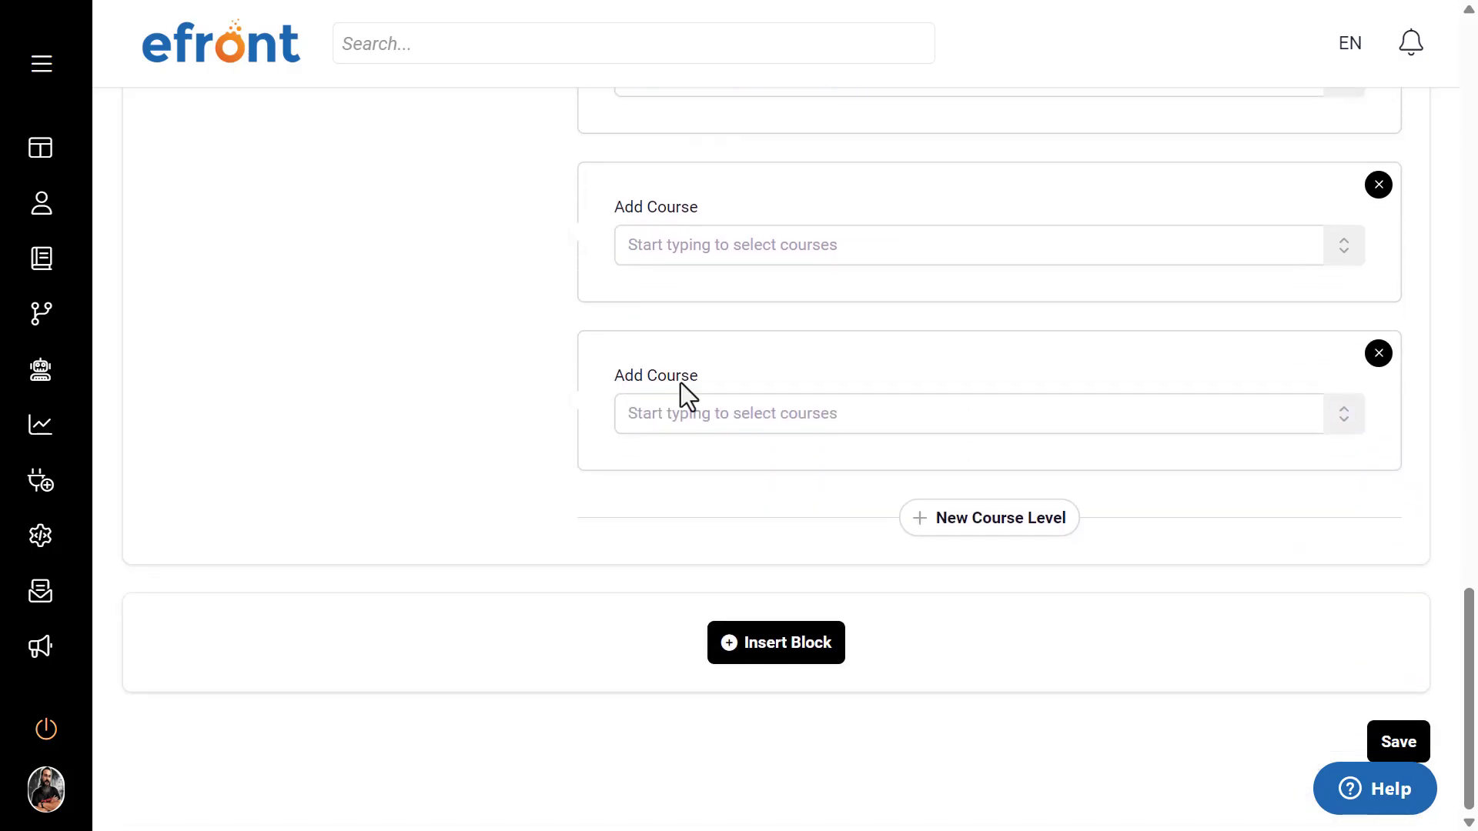
{"action": "left_click", "coordinate": [1004, 527]}
Step: Add the Windows 10 Essentials course to the Second Semester block's first course level
{"action": "scroll", "coordinate": [568, 532], "scroll_direction": "up", "scroll_amount": 3}
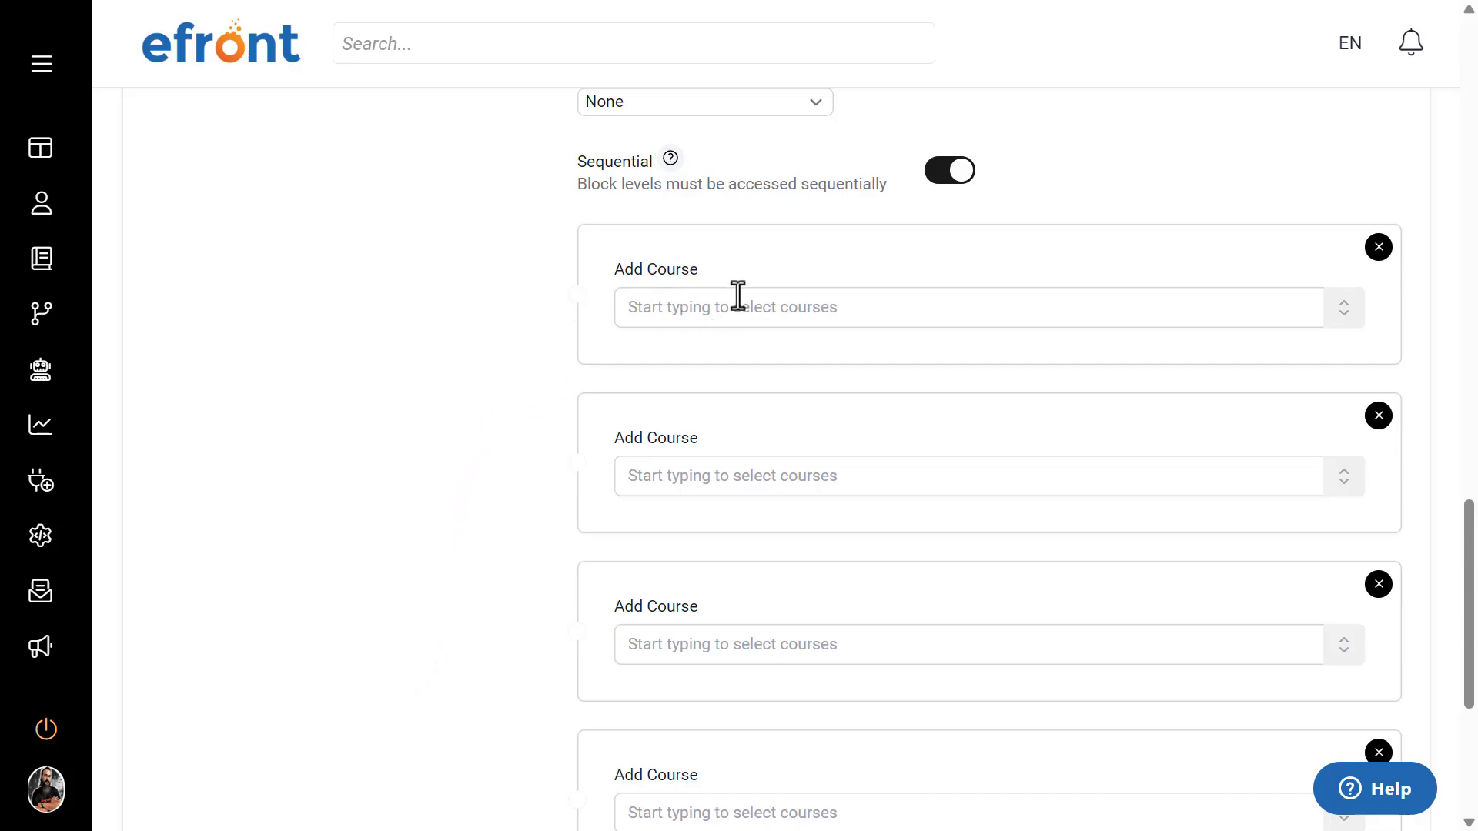
{"action": "left_click", "coordinate": [793, 305]}
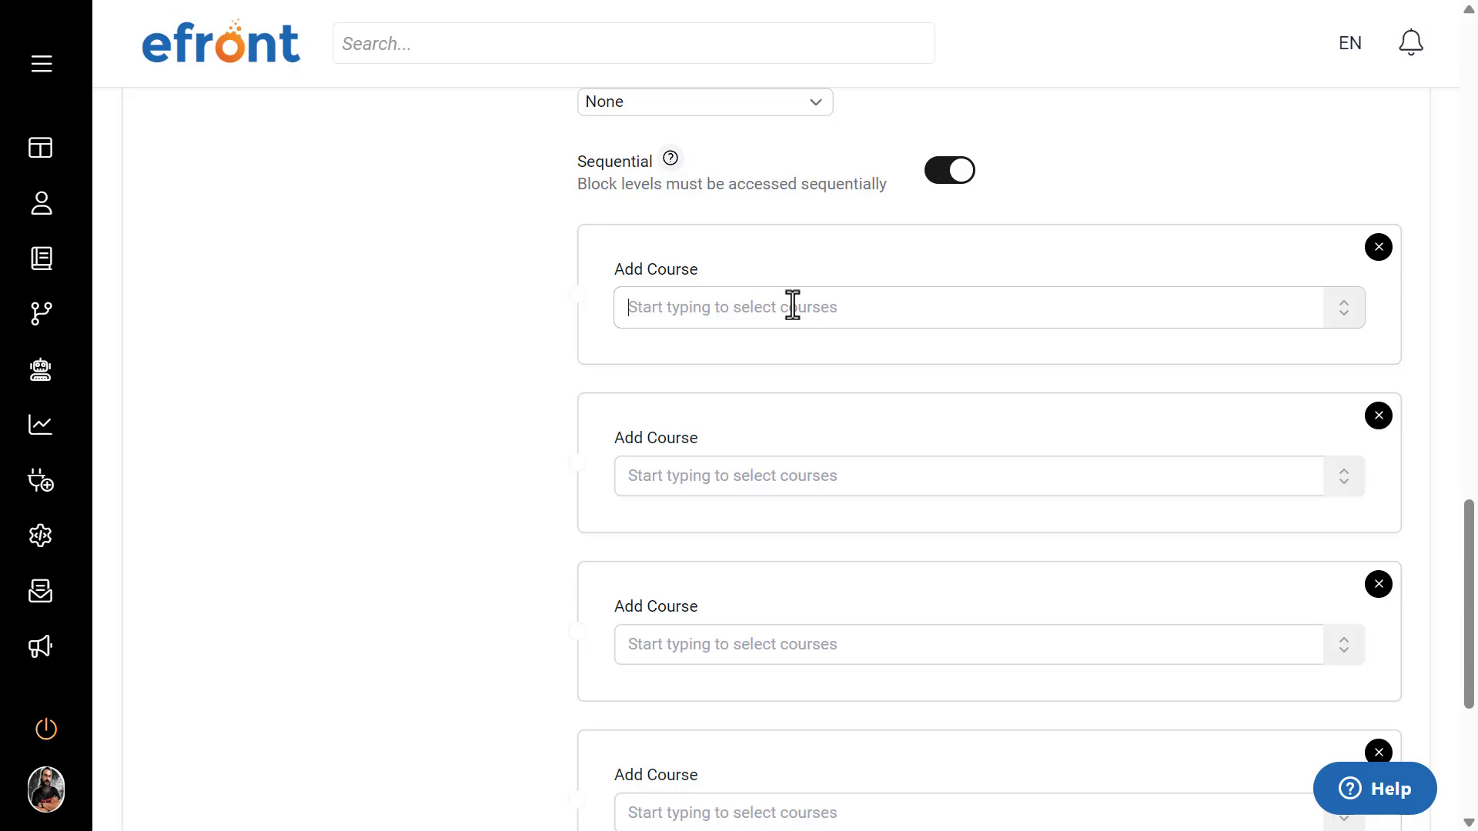
{"action": "type", "text": "windo"}
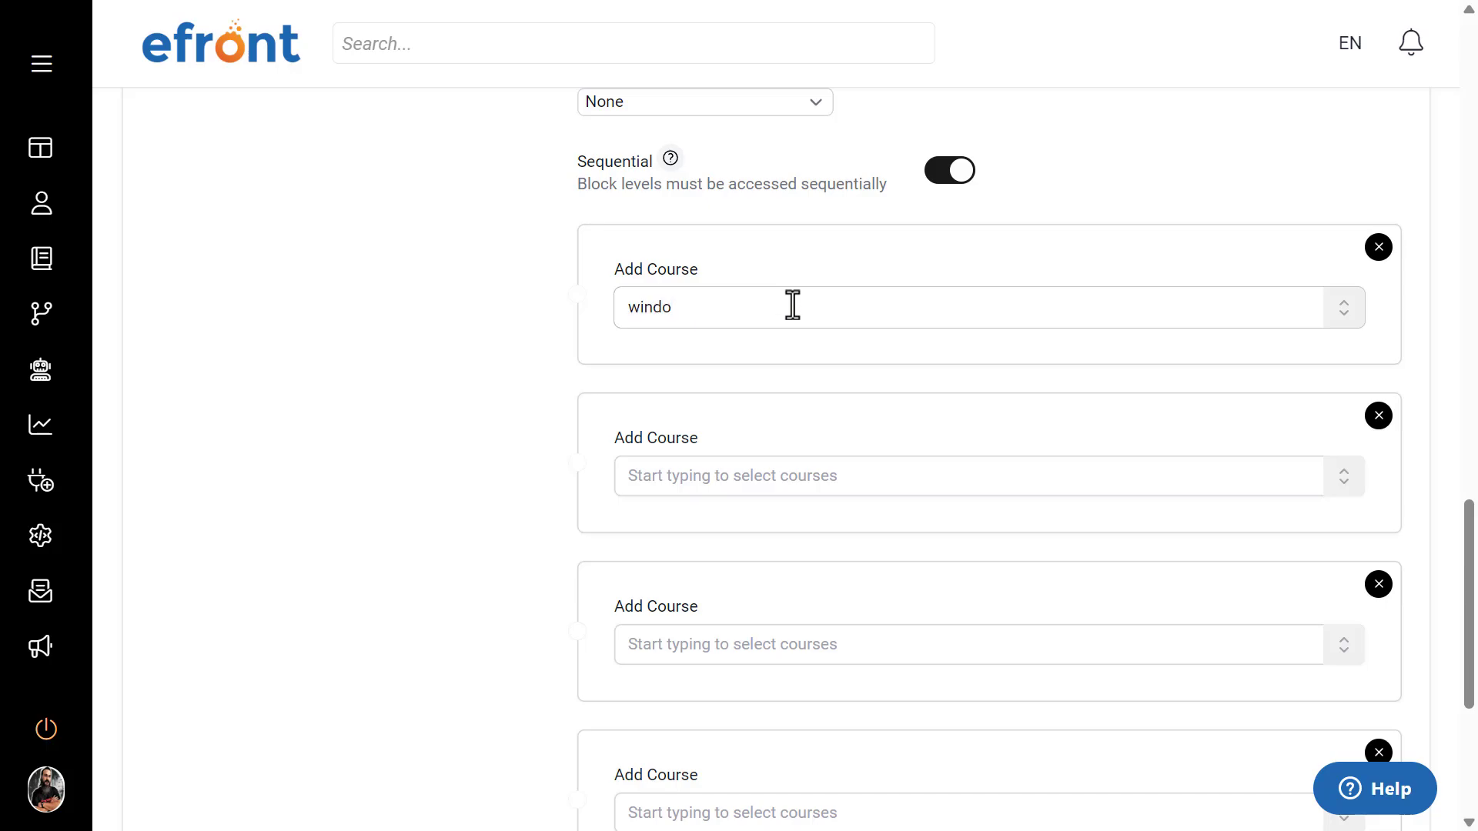
{"action": "left_click", "coordinate": [745, 362]}
Step: Add the eFront Learning and eFront Learning - Branch A courses to the Second Semester block's second course level
{"action": "left_click", "coordinate": [706, 523]}
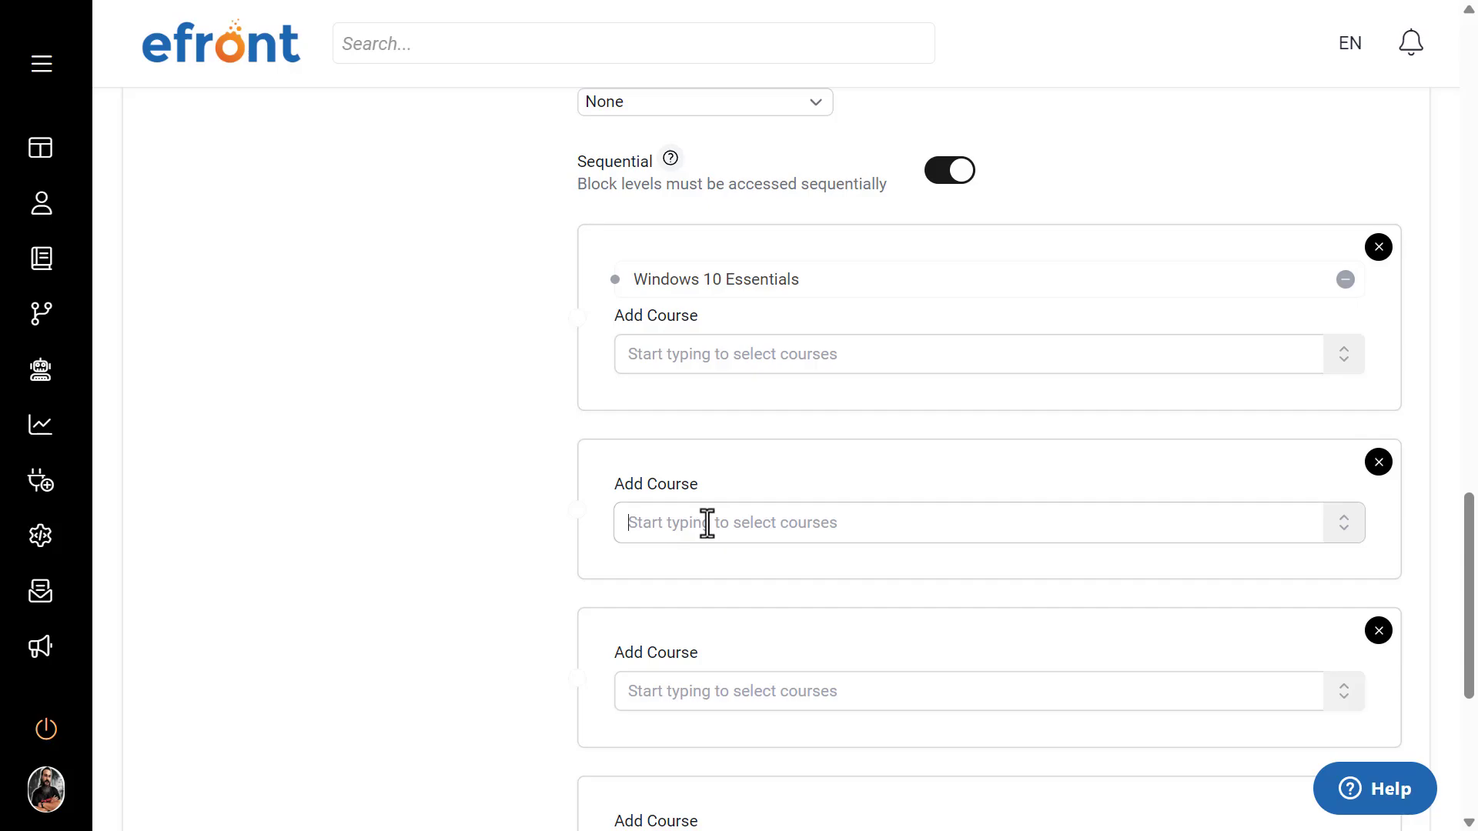
{"action": "type", "text": "efr"}
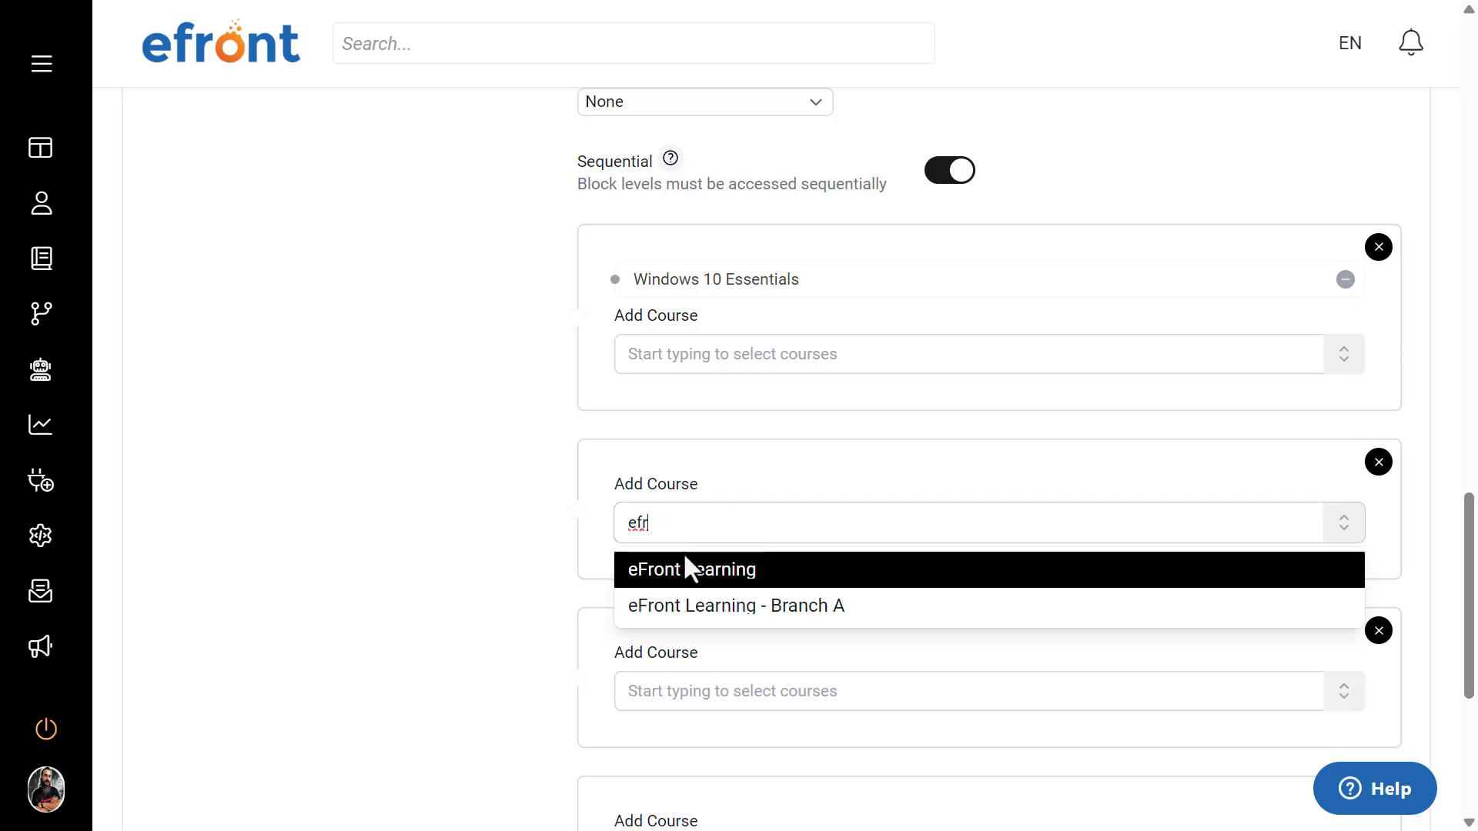
{"action": "left_click", "coordinate": [682, 569]}
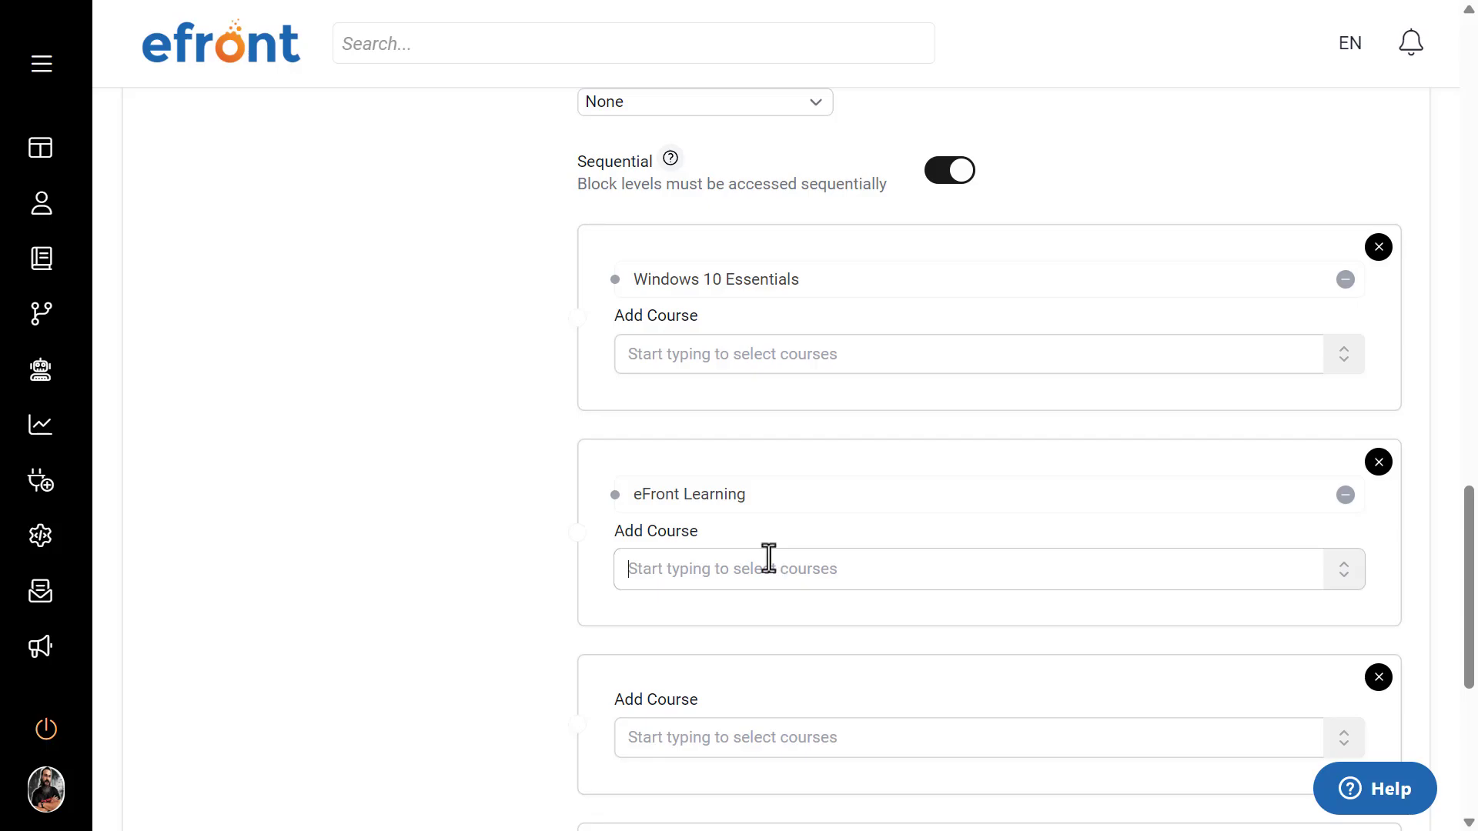
{"action": "type", "text": "efr"}
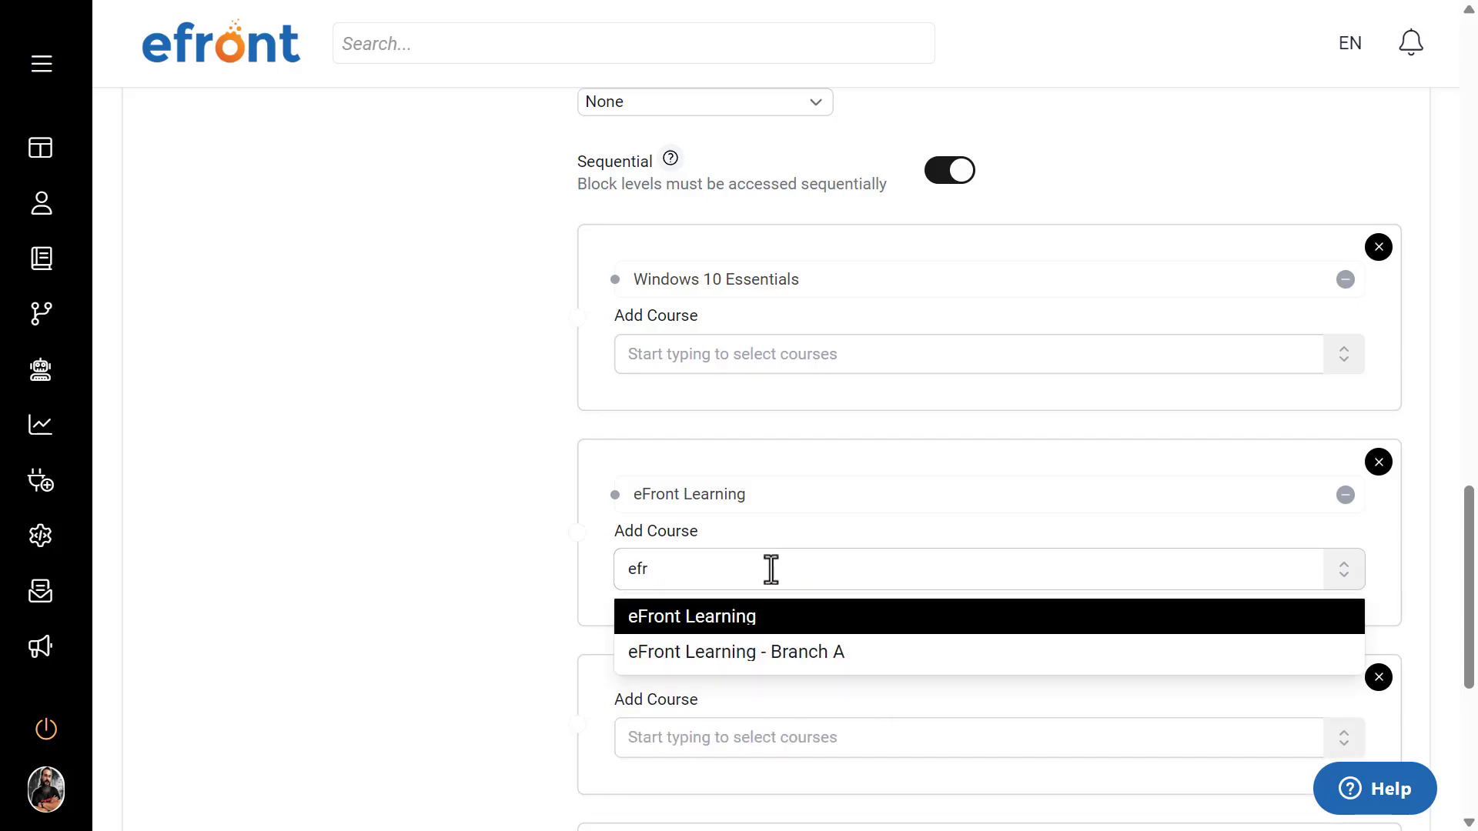
{"action": "left_click", "coordinate": [775, 648]}
Step: Add Google Adwords to the Second Semester block's third course level and Sales Basics to its fourth
{"action": "scroll", "coordinate": [400, 569], "scroll_direction": "down", "scroll_amount": 3}
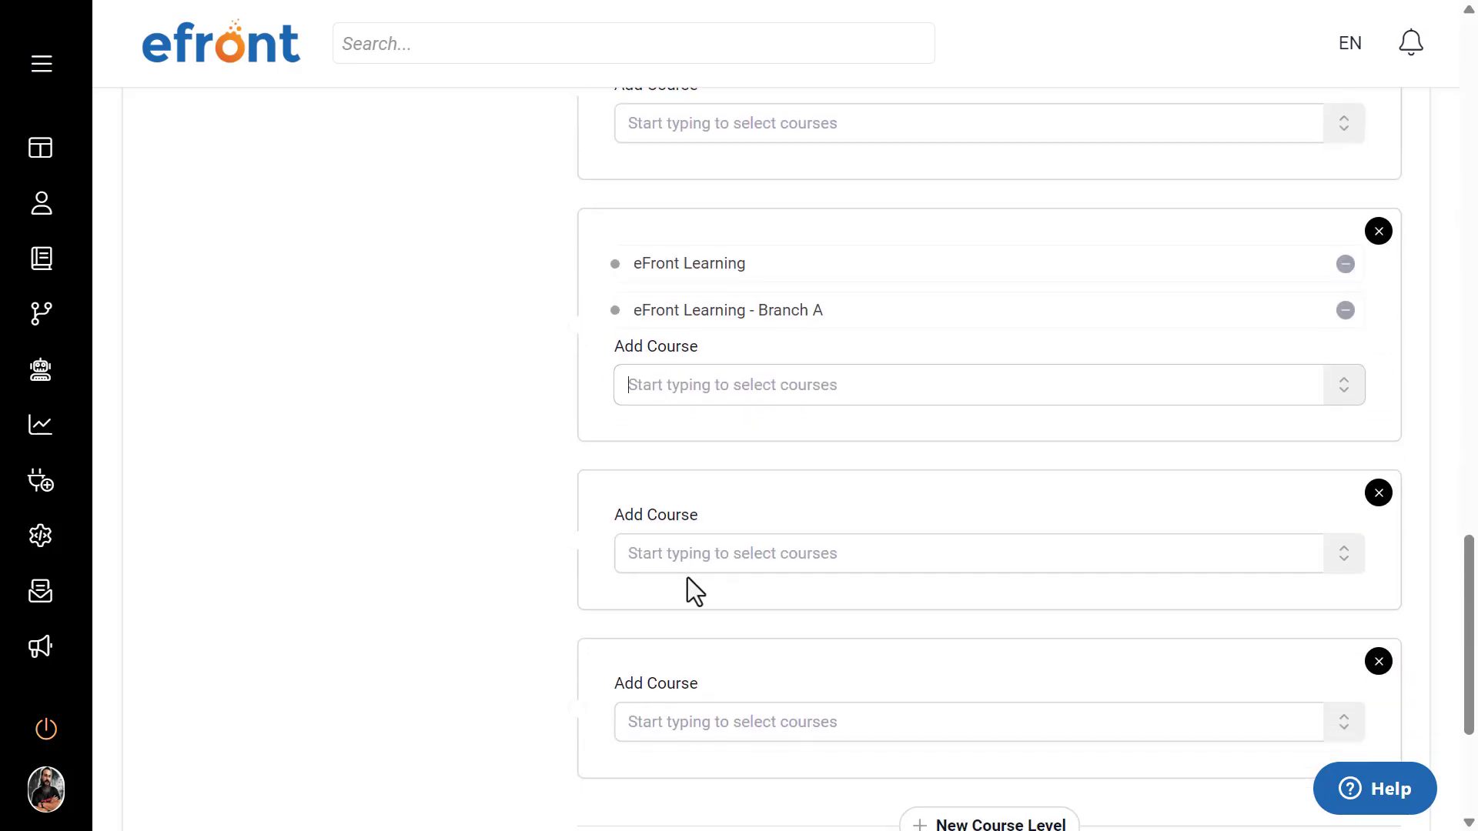
{"action": "left_click", "coordinate": [678, 560]}
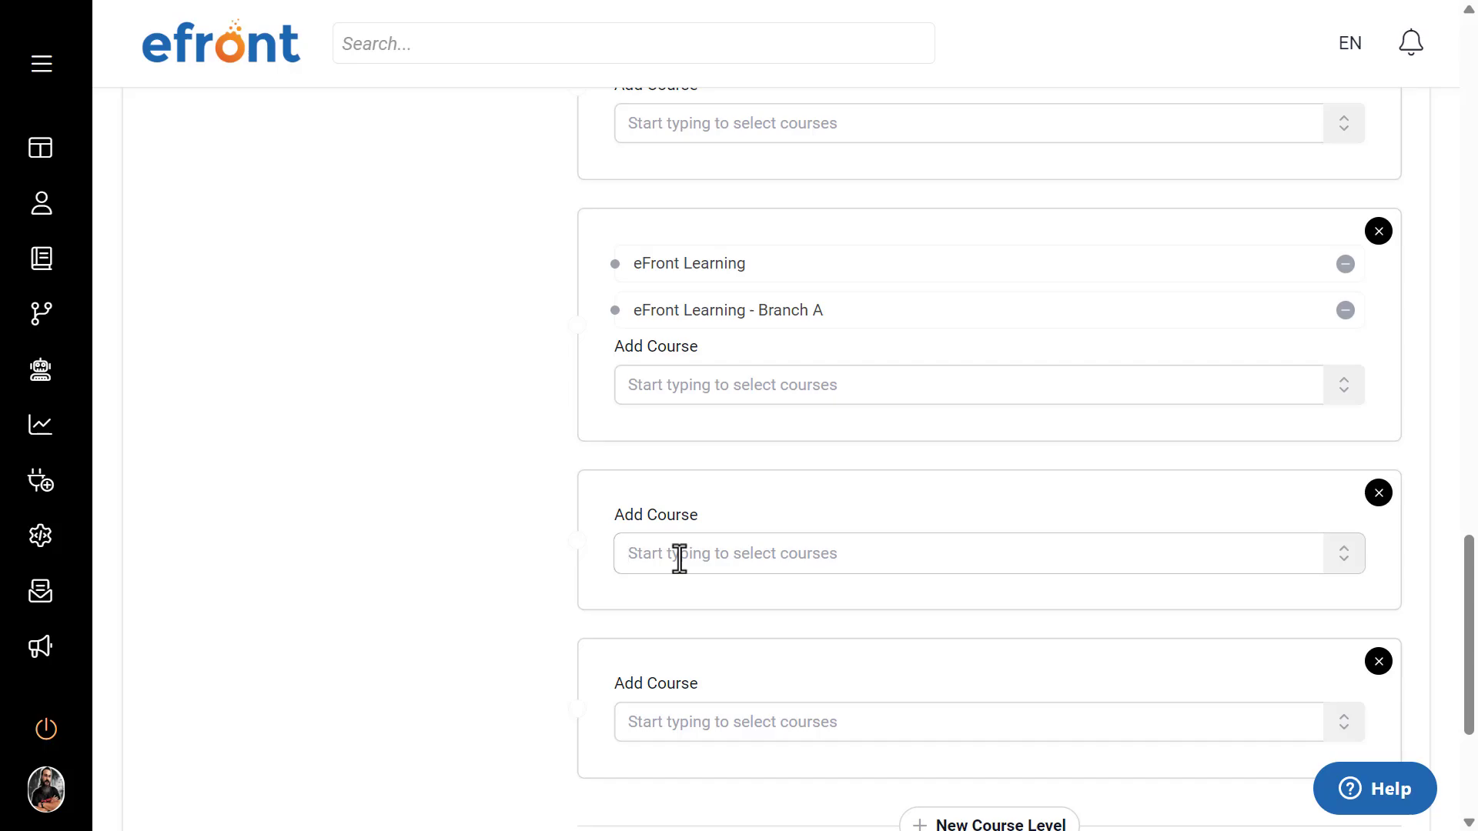
{"action": "type", "text": "goo"}
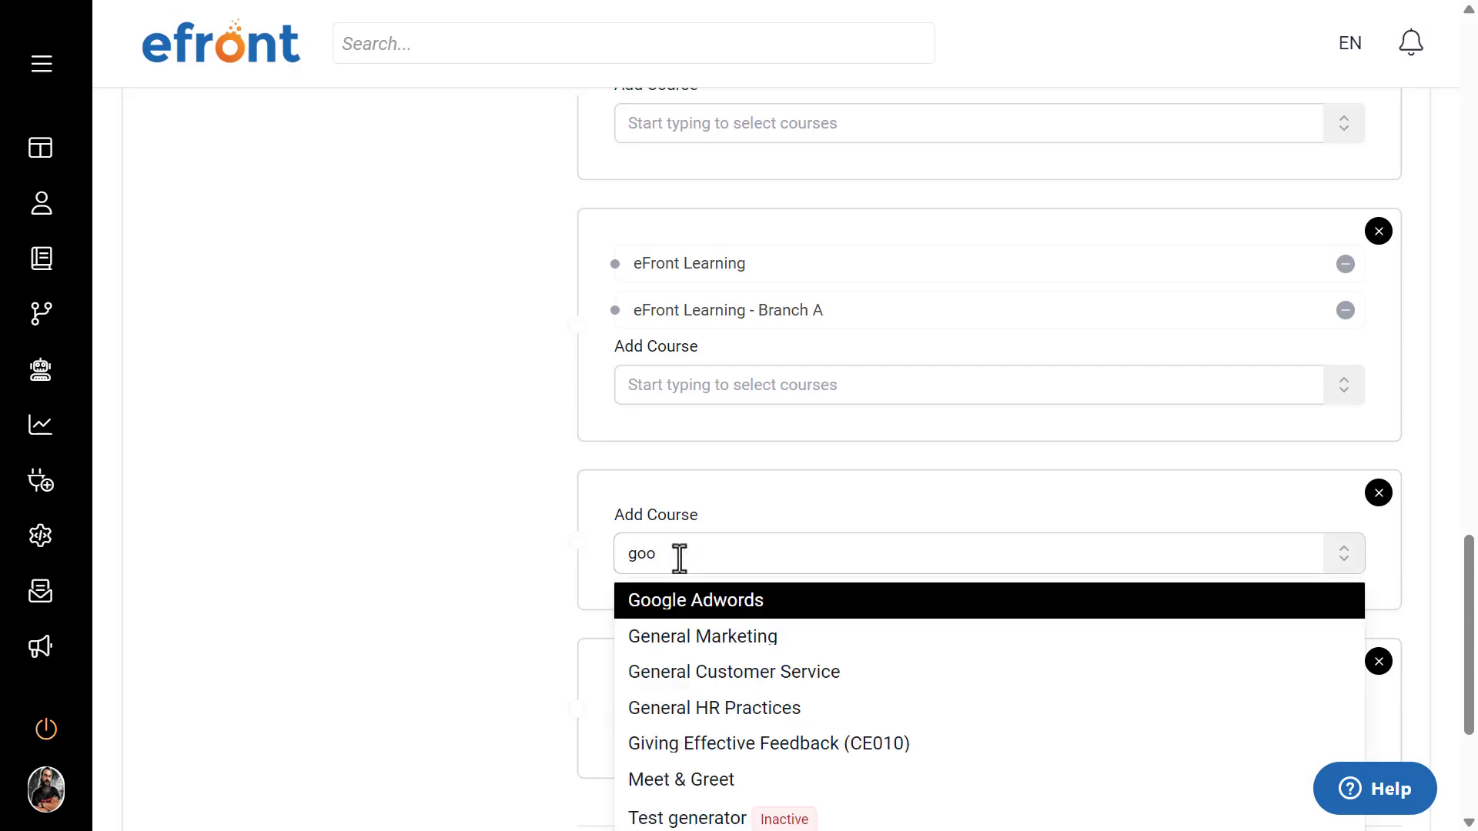
{"action": "left_click", "coordinate": [696, 602]}
{"action": "scroll", "coordinate": [394, 608], "scroll_direction": "down", "scroll_amount": 3}
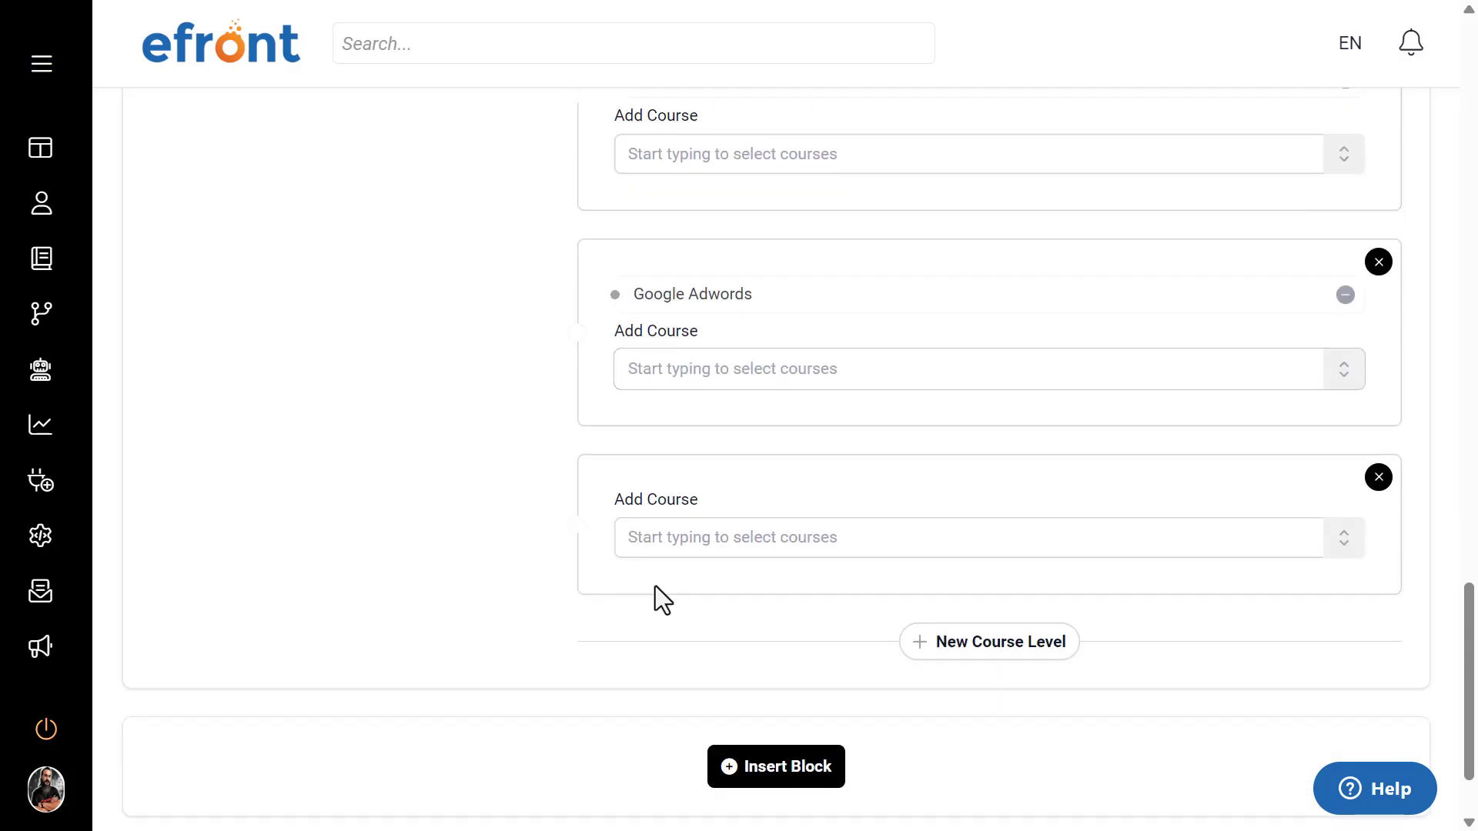
{"action": "left_click", "coordinate": [684, 546]}
{"action": "type", "text": "sales"}
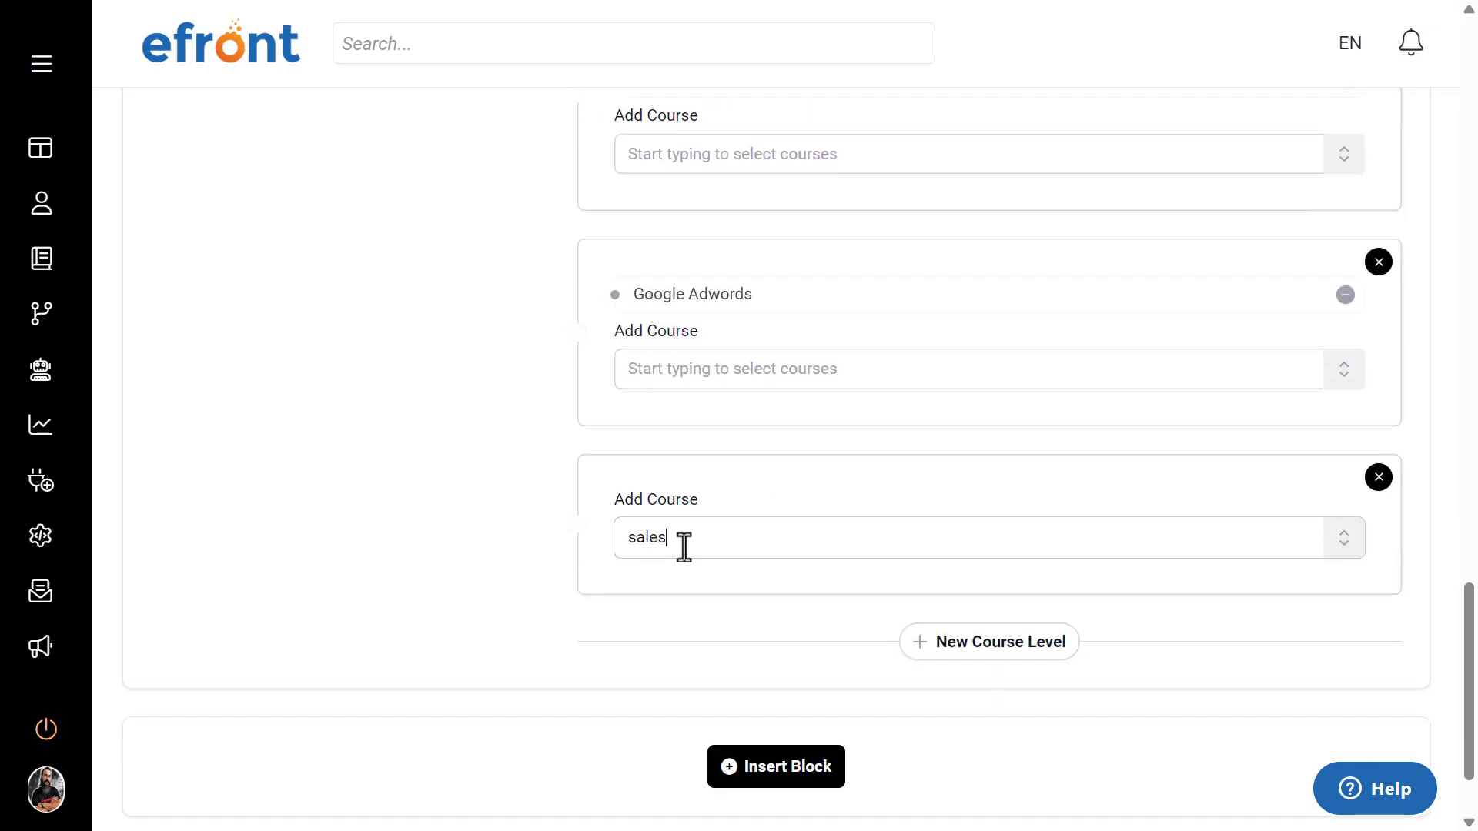
{"action": "left_click", "coordinate": [625, 584]}
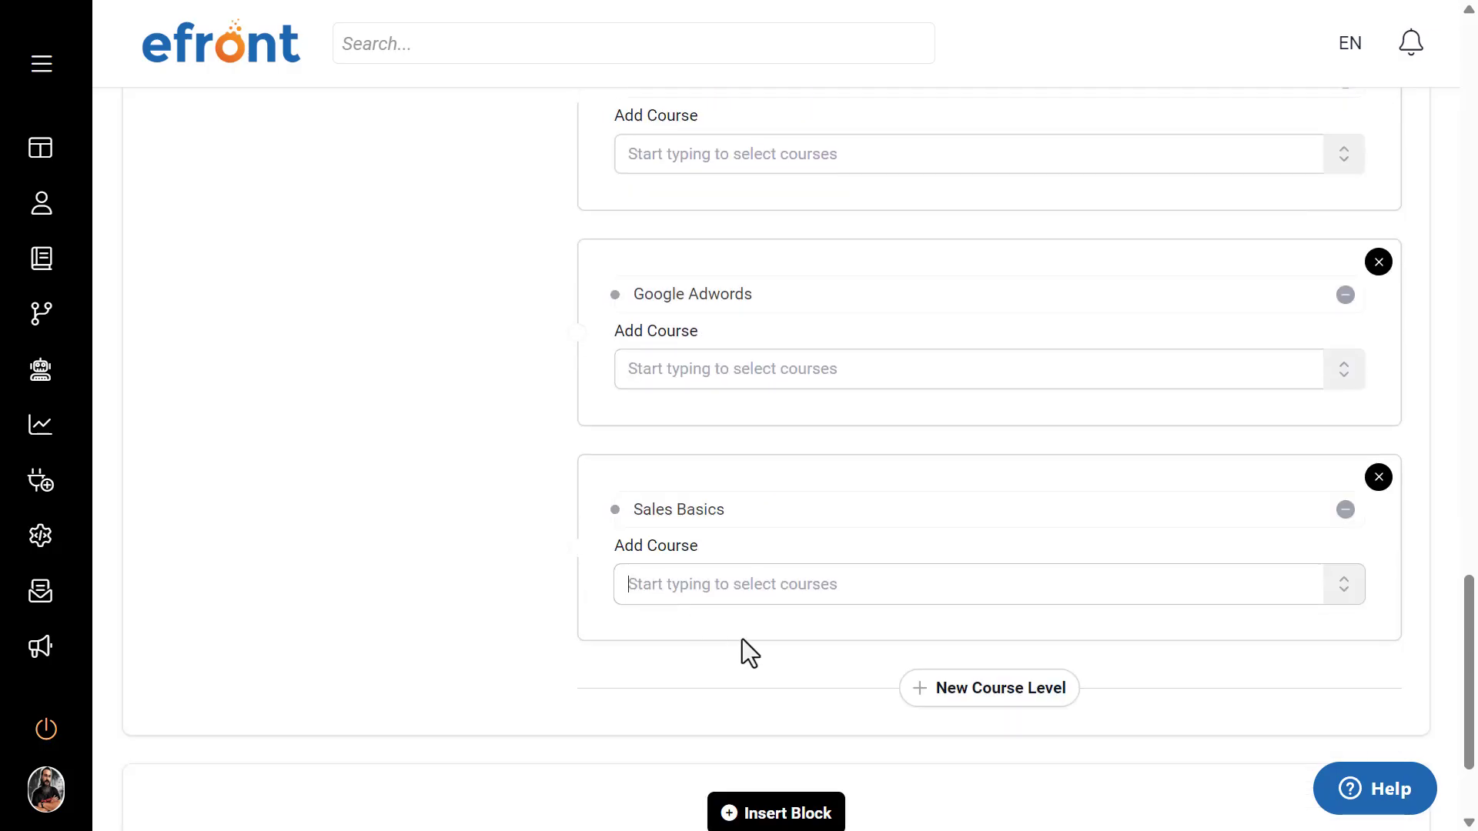
Step: Add a fifth course level to the Second Semester block containing the Sales Advanced and General Marketing courses
{"action": "left_click", "coordinate": [967, 696]}
{"action": "left_click", "coordinate": [802, 739]}
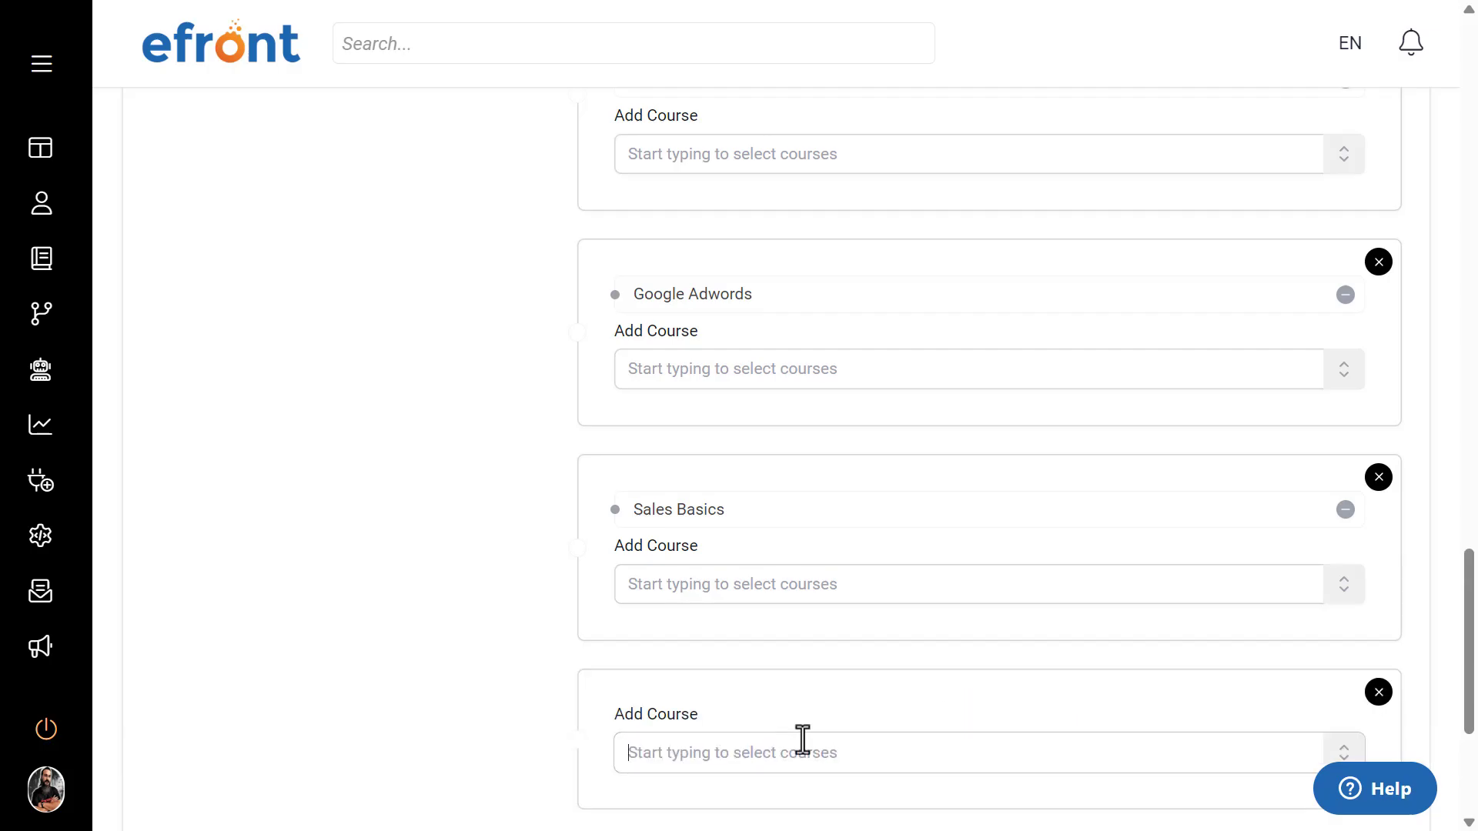
{"action": "type", "text": "sales"}
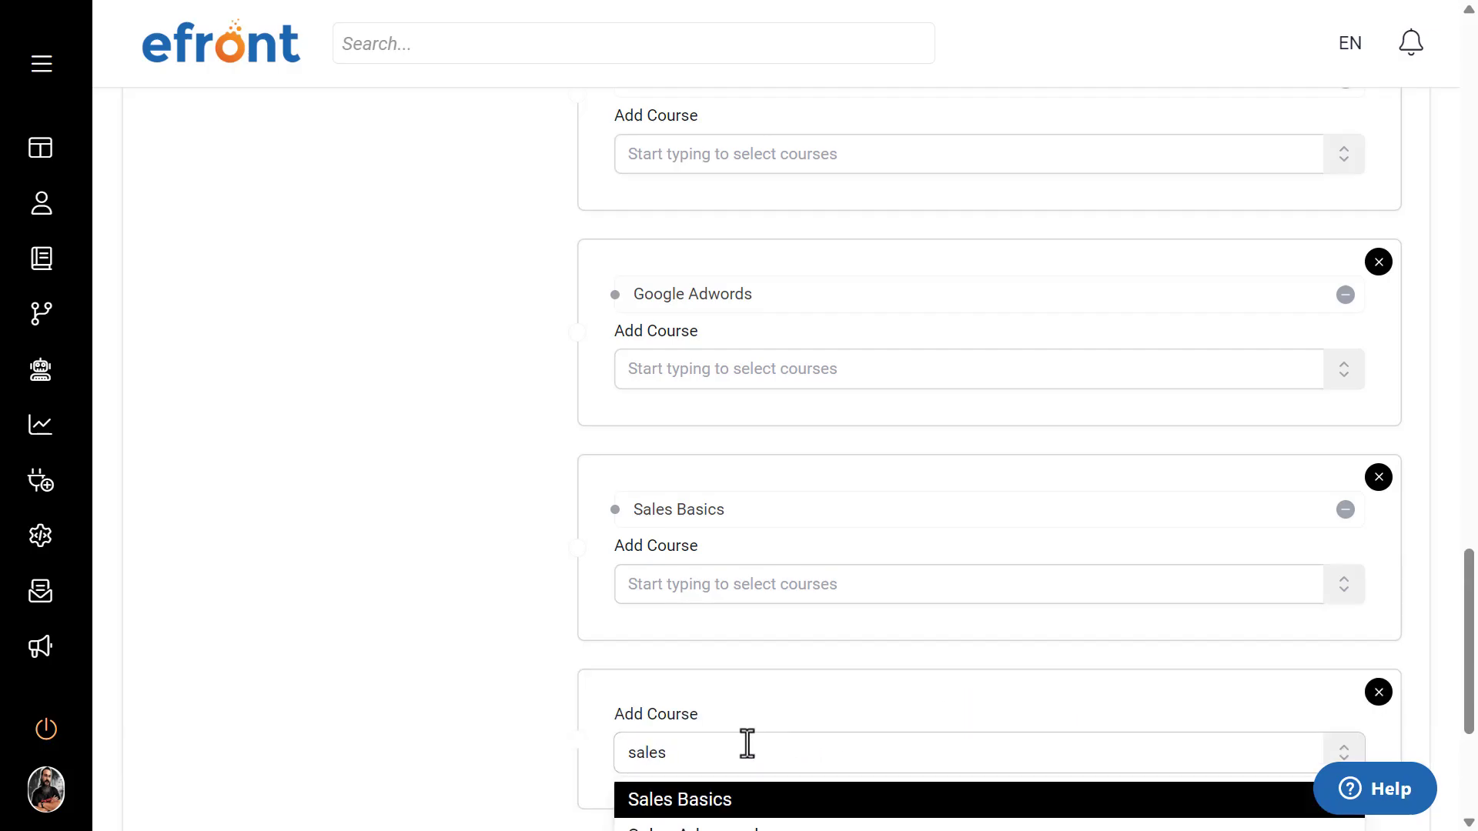
{"action": "scroll", "coordinate": [389, 598], "scroll_direction": "down", "scroll_amount": 4}
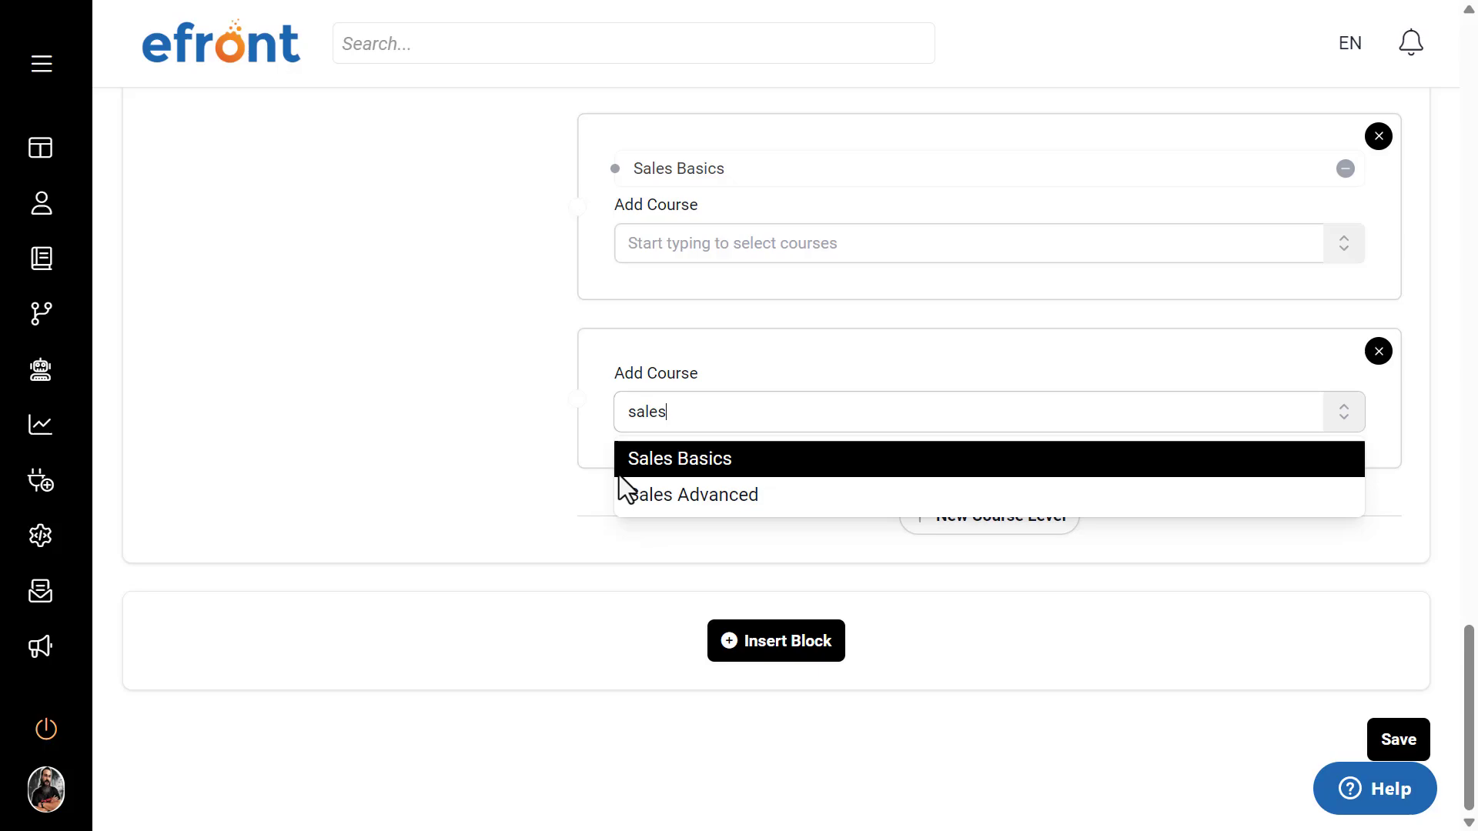
{"action": "left_click", "coordinate": [669, 496]}
{"action": "type", "text": "marke"}
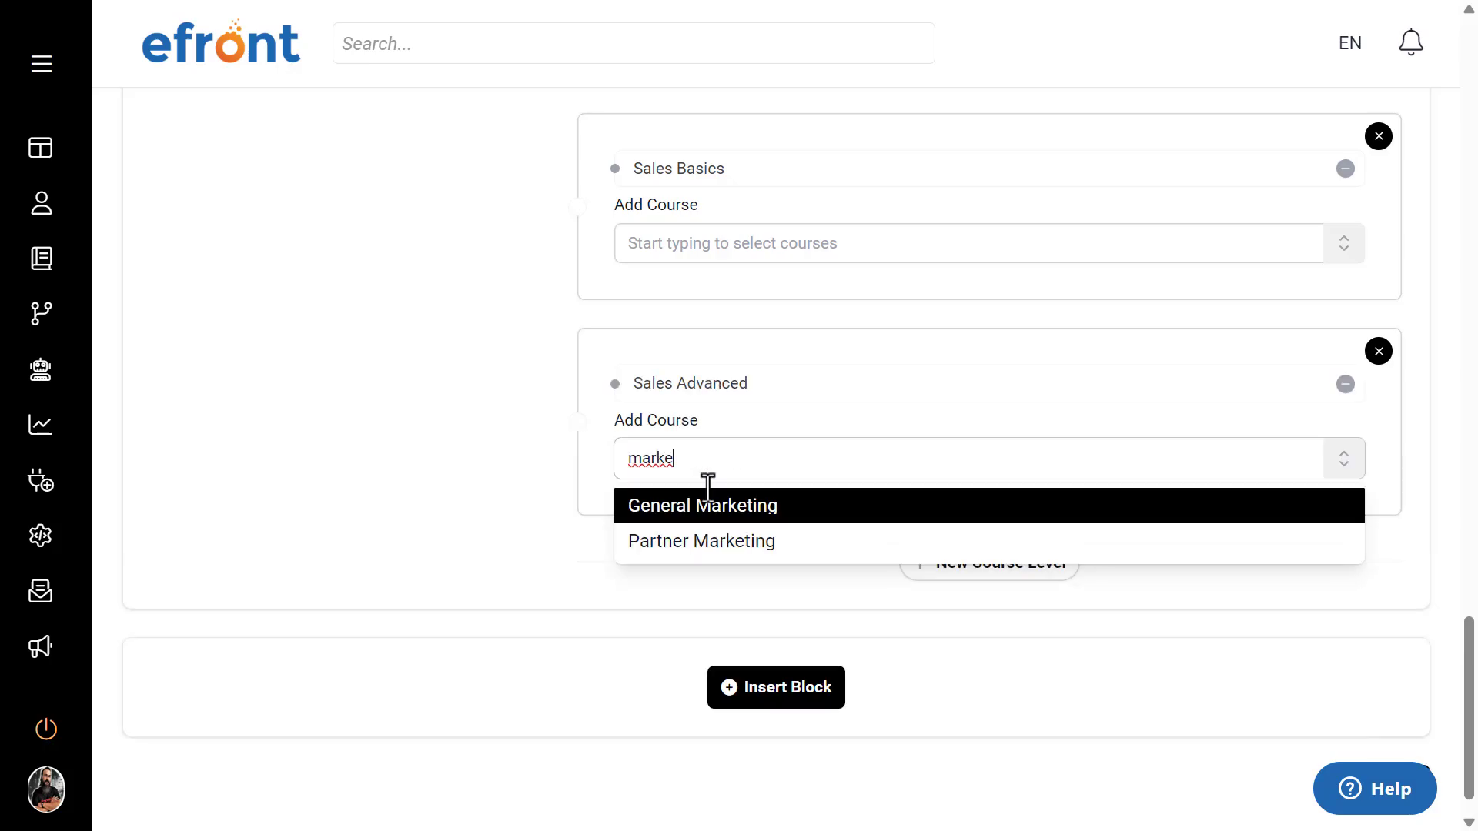
{"action": "left_click", "coordinate": [707, 505]}
Step: Review the order of the course levels and their courses in the sequential Second Semester block
{"action": "scroll", "coordinate": [360, 409], "scroll_direction": "up", "scroll_amount": 5}
{"action": "scroll", "coordinate": [370, 389], "scroll_direction": "up", "scroll_amount": 6}
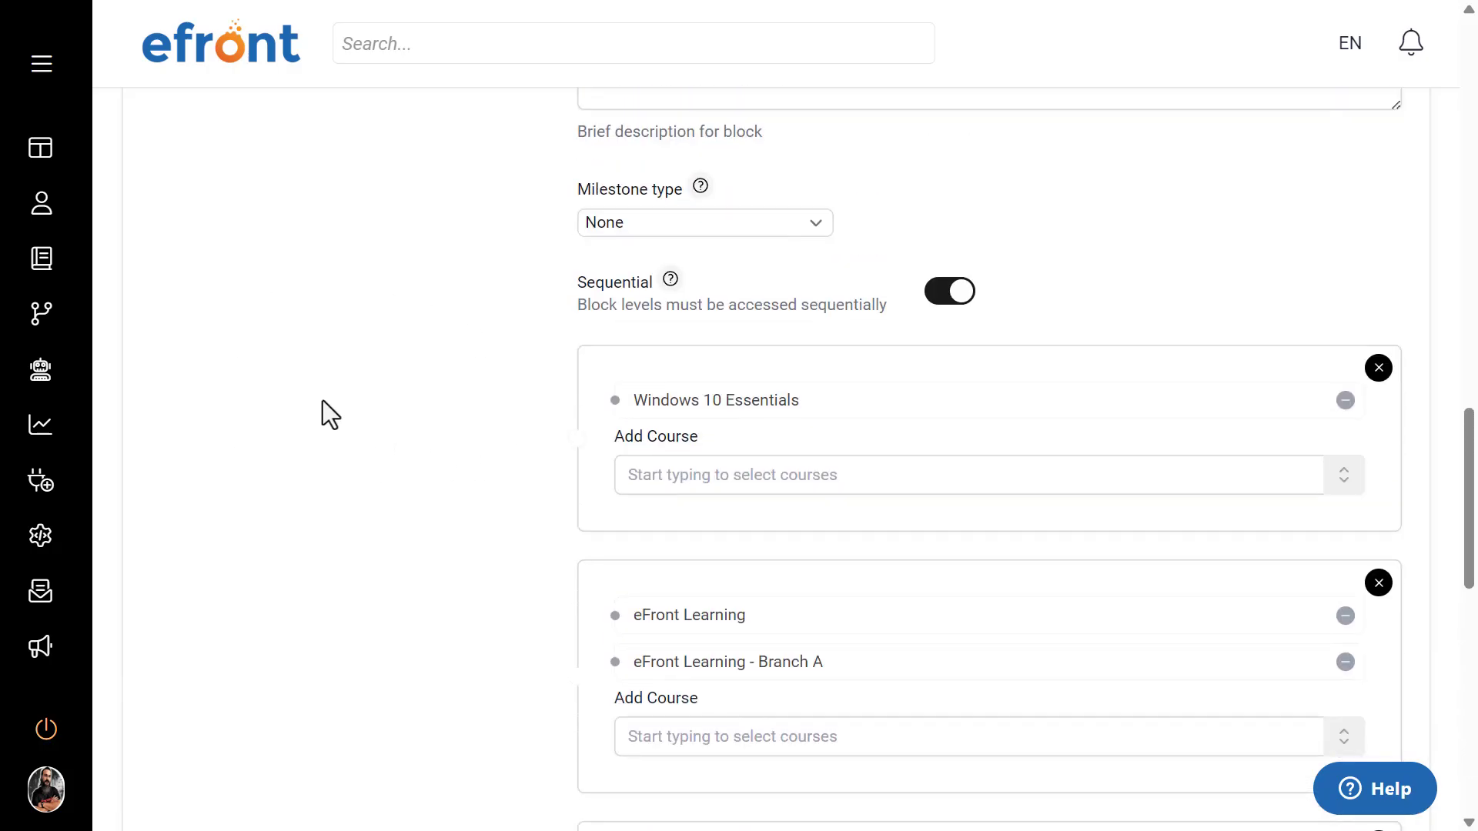
{"action": "scroll", "coordinate": [322, 399], "scroll_direction": "down", "scroll_amount": 1}
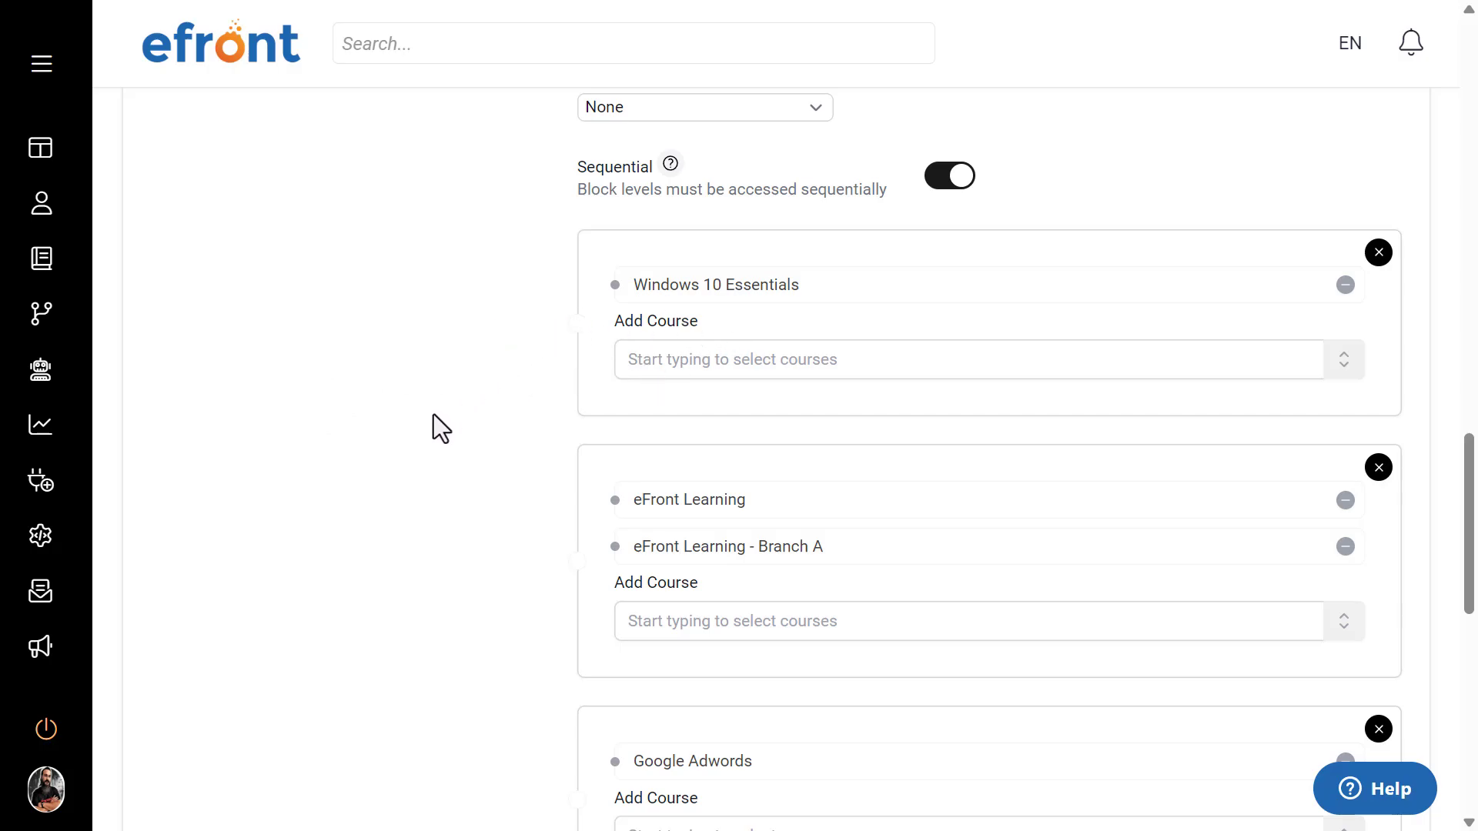
{"action": "scroll", "coordinate": [538, 509], "scroll_direction": "down", "scroll_amount": 2}
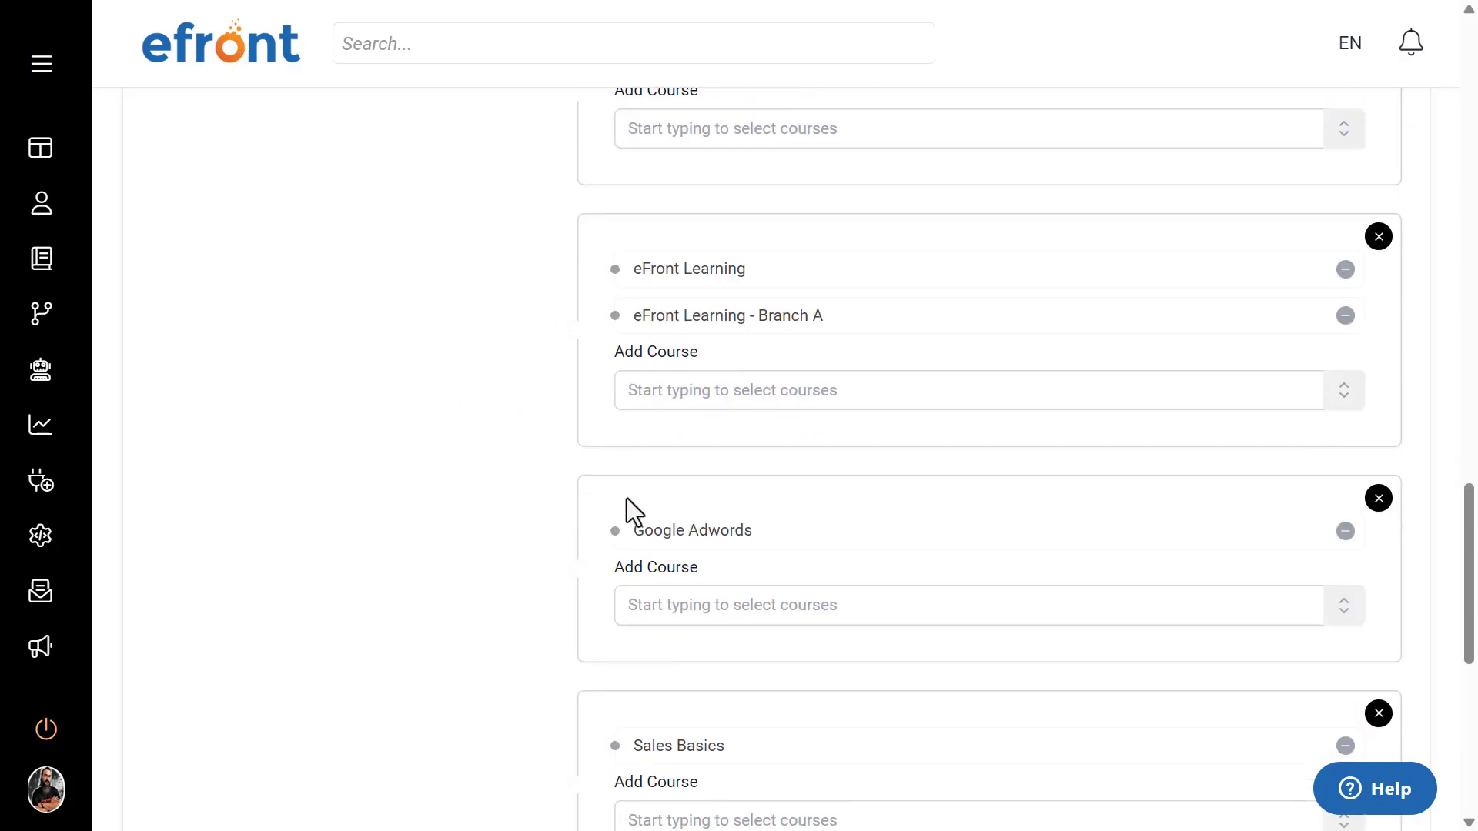
{"action": "scroll", "coordinate": [501, 612], "scroll_direction": "up", "scroll_amount": 1}
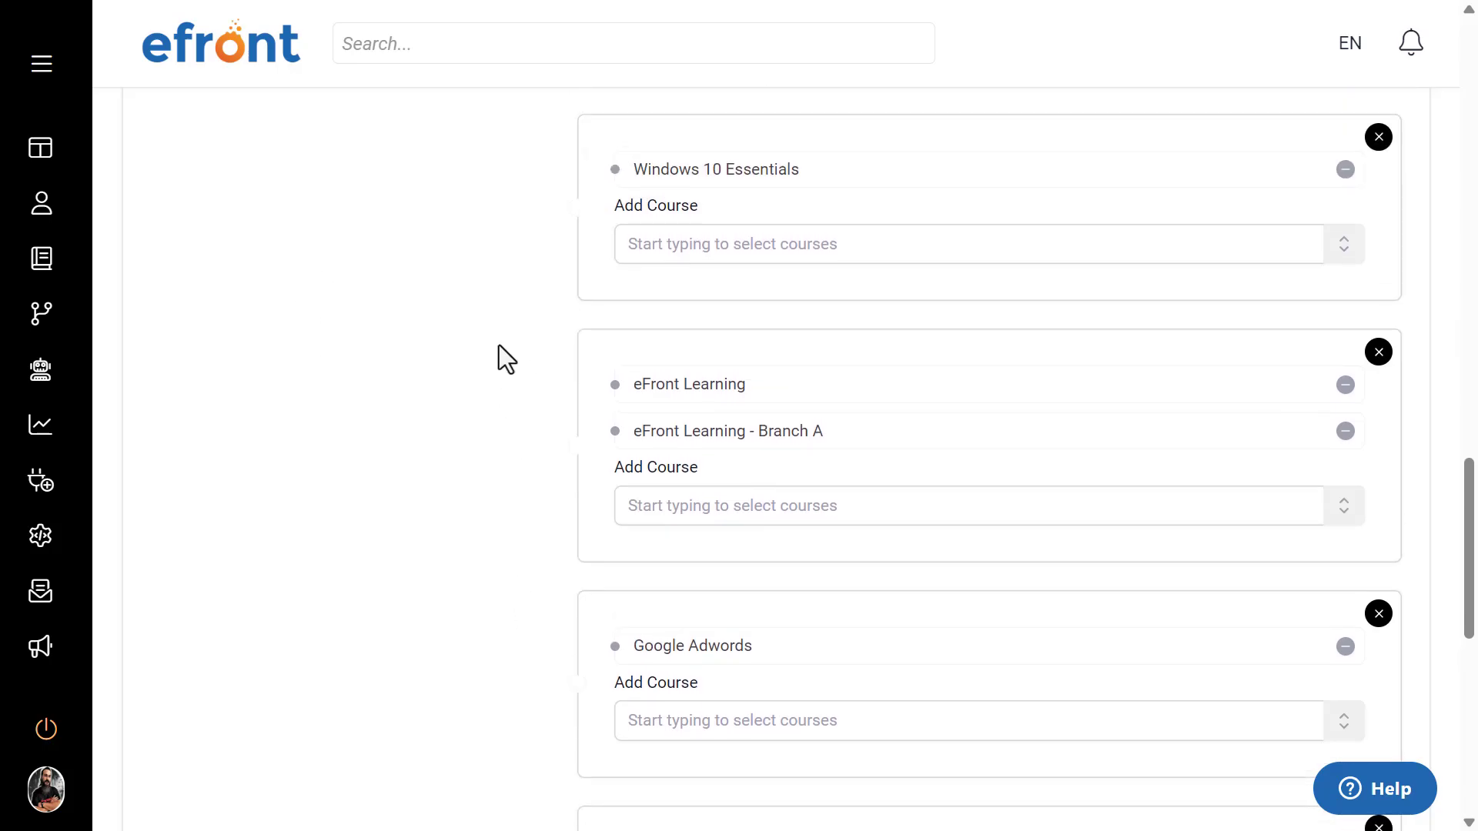
{"action": "scroll", "coordinate": [624, 360], "scroll_direction": "up", "scroll_amount": 1}
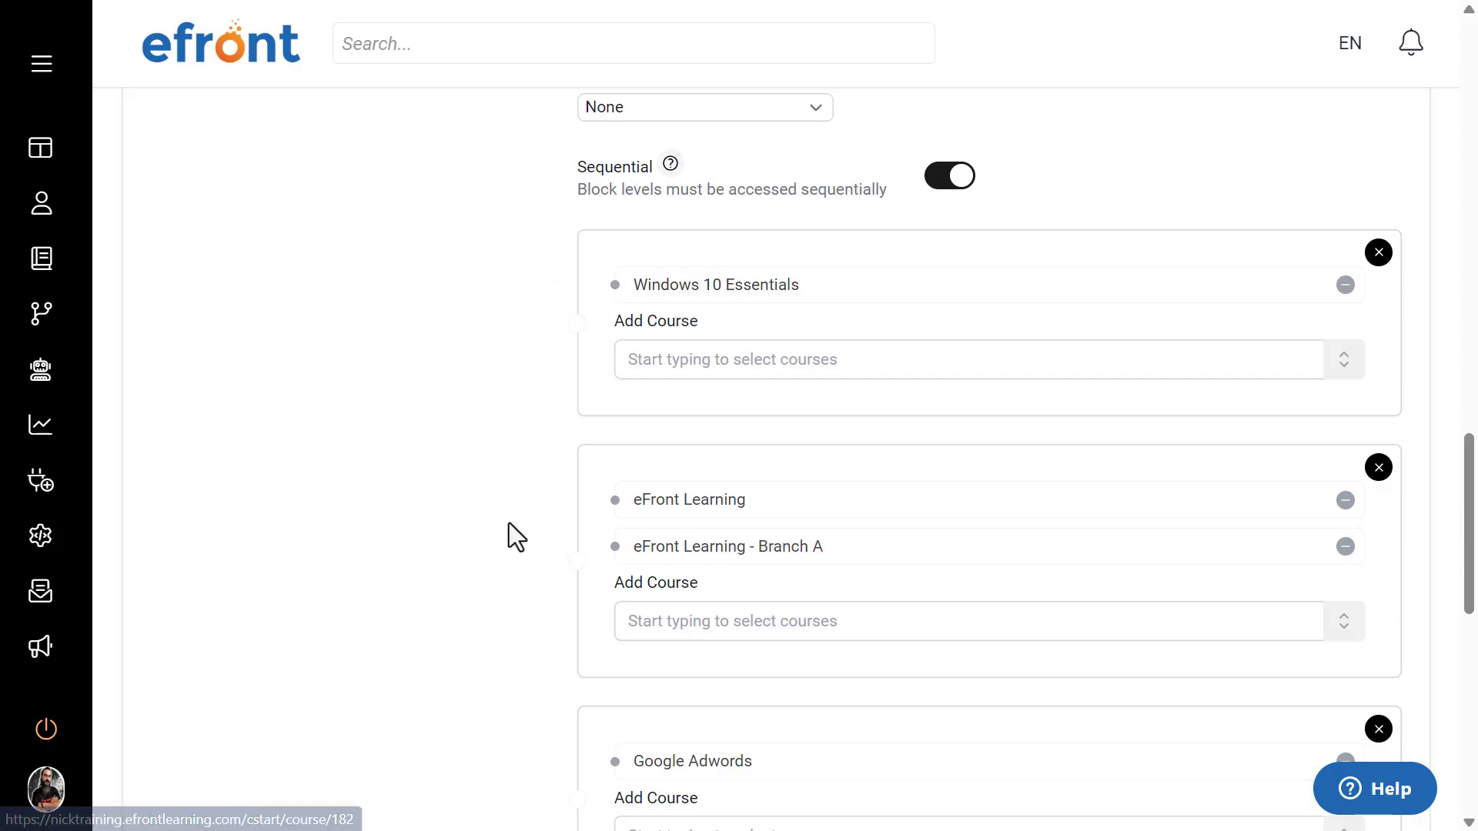
{"action": "scroll", "coordinate": [511, 518], "scroll_direction": "down", "scroll_amount": 2}
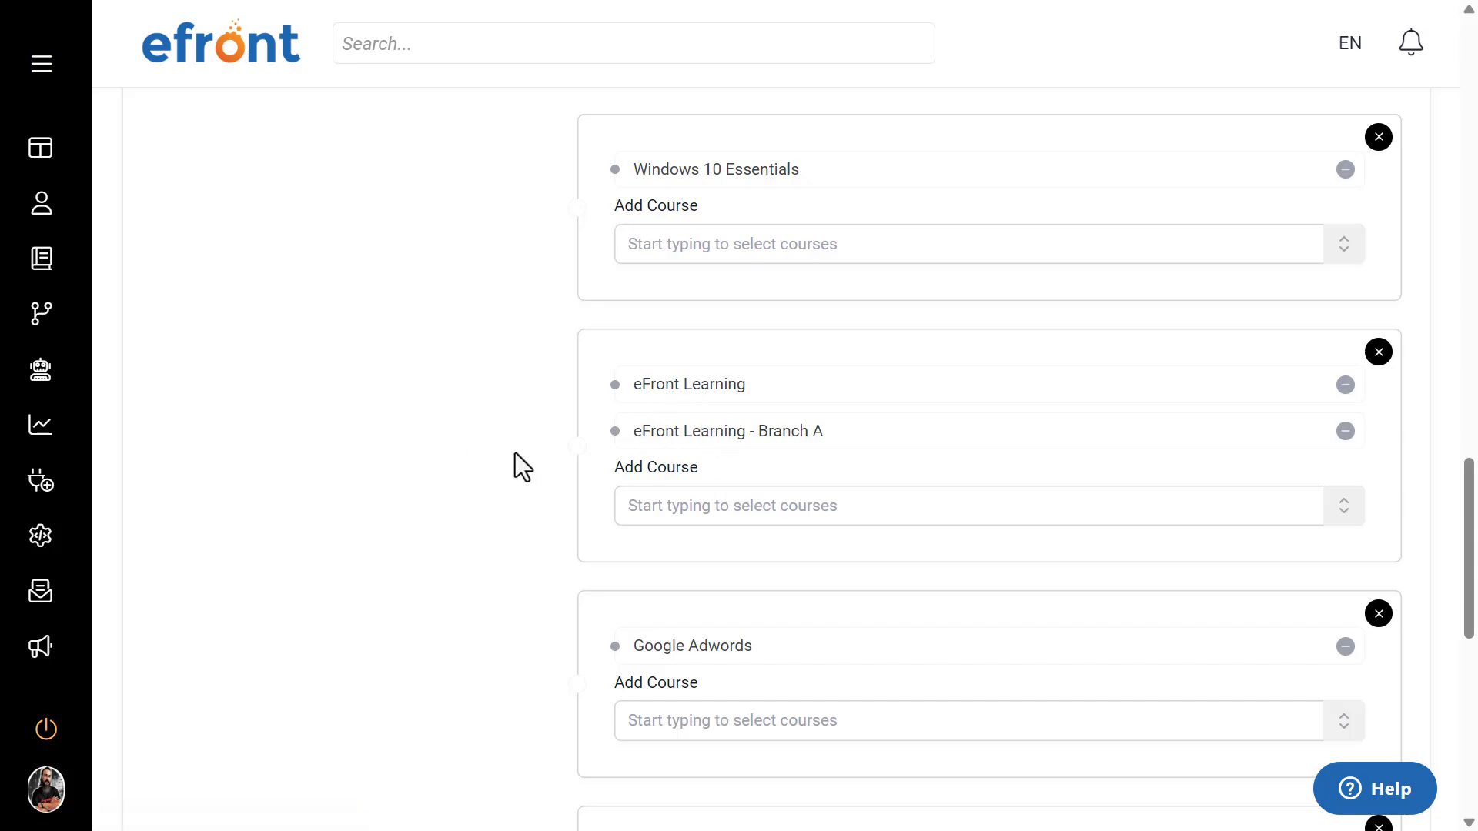
Step: Examine the Second Semester block's remaining course levels, from eFront Learning through Sales Advanced and General Marketing
{"action": "scroll", "coordinate": [514, 454], "scroll_direction": "down", "scroll_amount": 3}
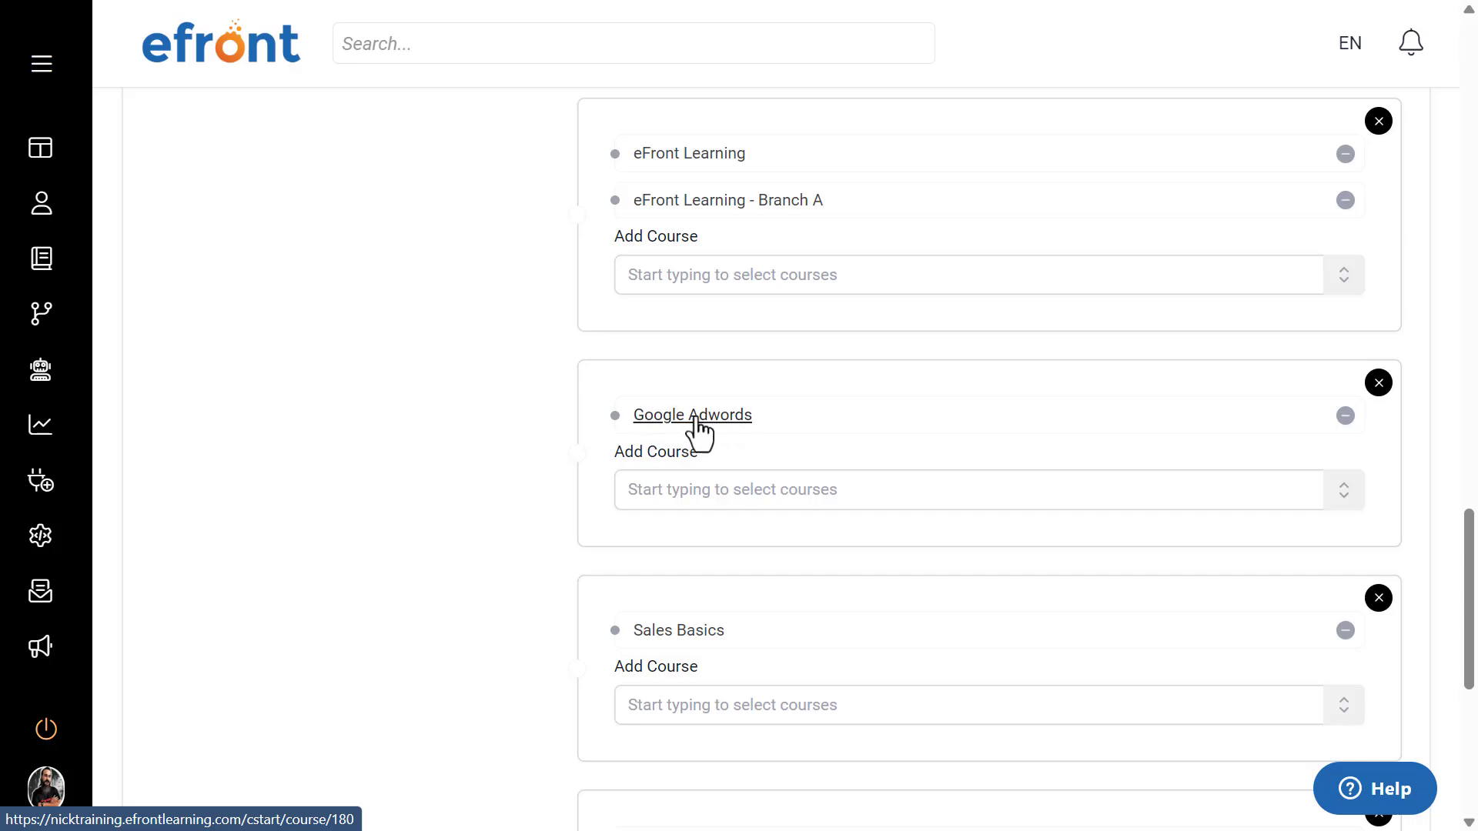
{"action": "scroll", "coordinate": [700, 427], "scroll_direction": "down", "scroll_amount": 2}
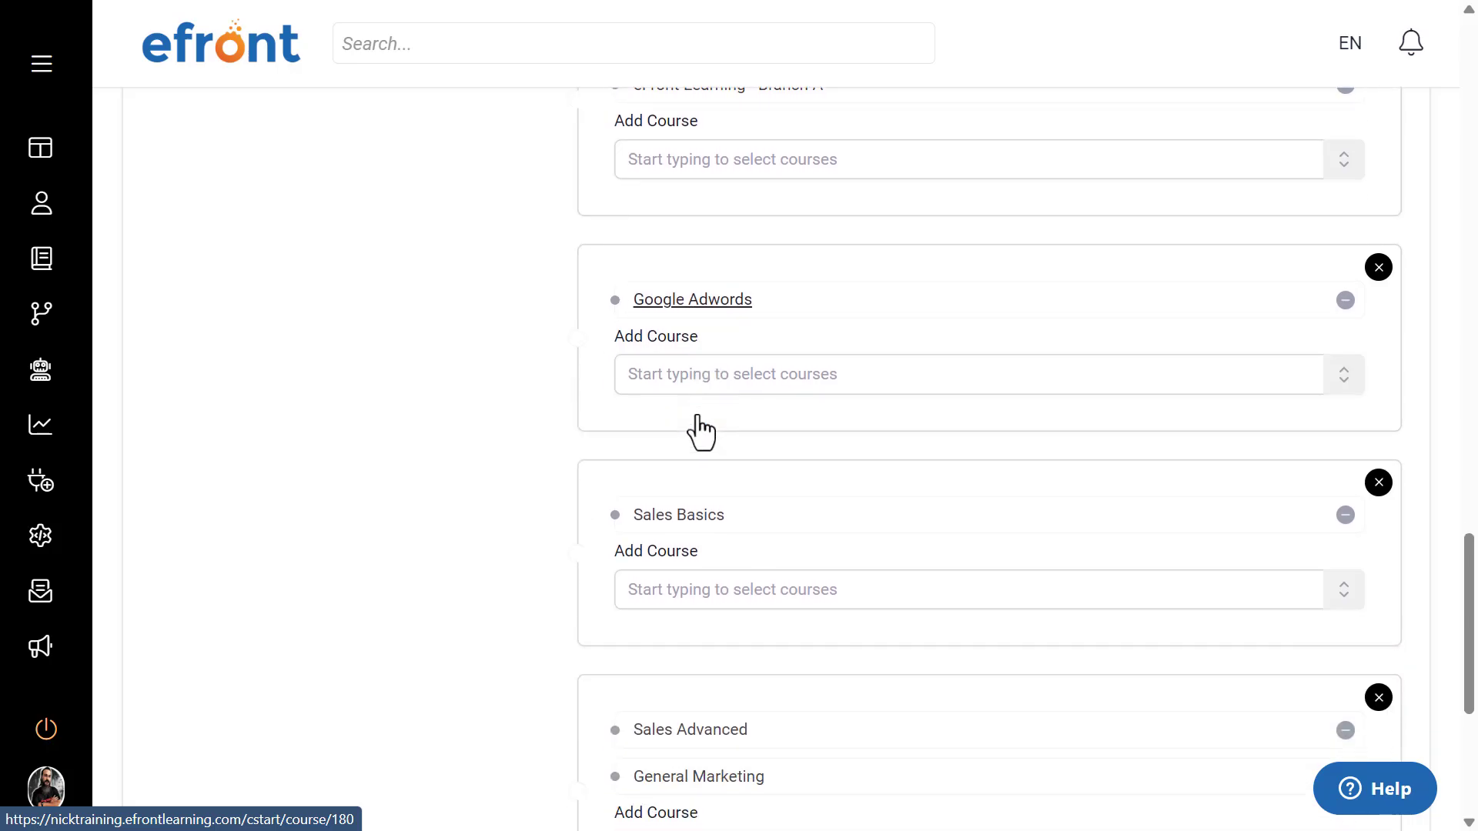
{"action": "scroll", "coordinate": [677, 543], "scroll_direction": "down", "scroll_amount": 2}
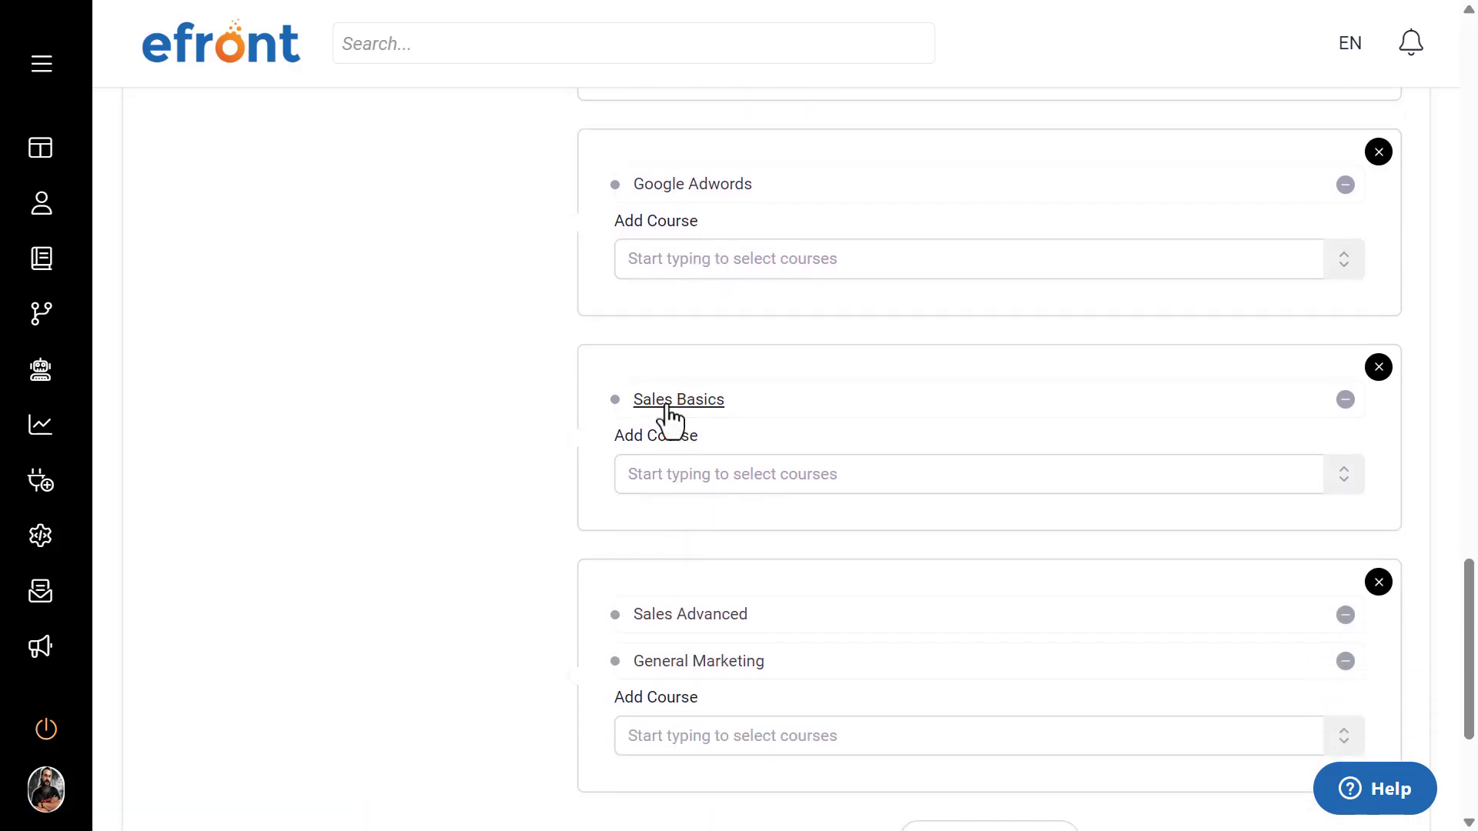
{"action": "scroll", "coordinate": [662, 401], "scroll_direction": "down", "scroll_amount": 1}
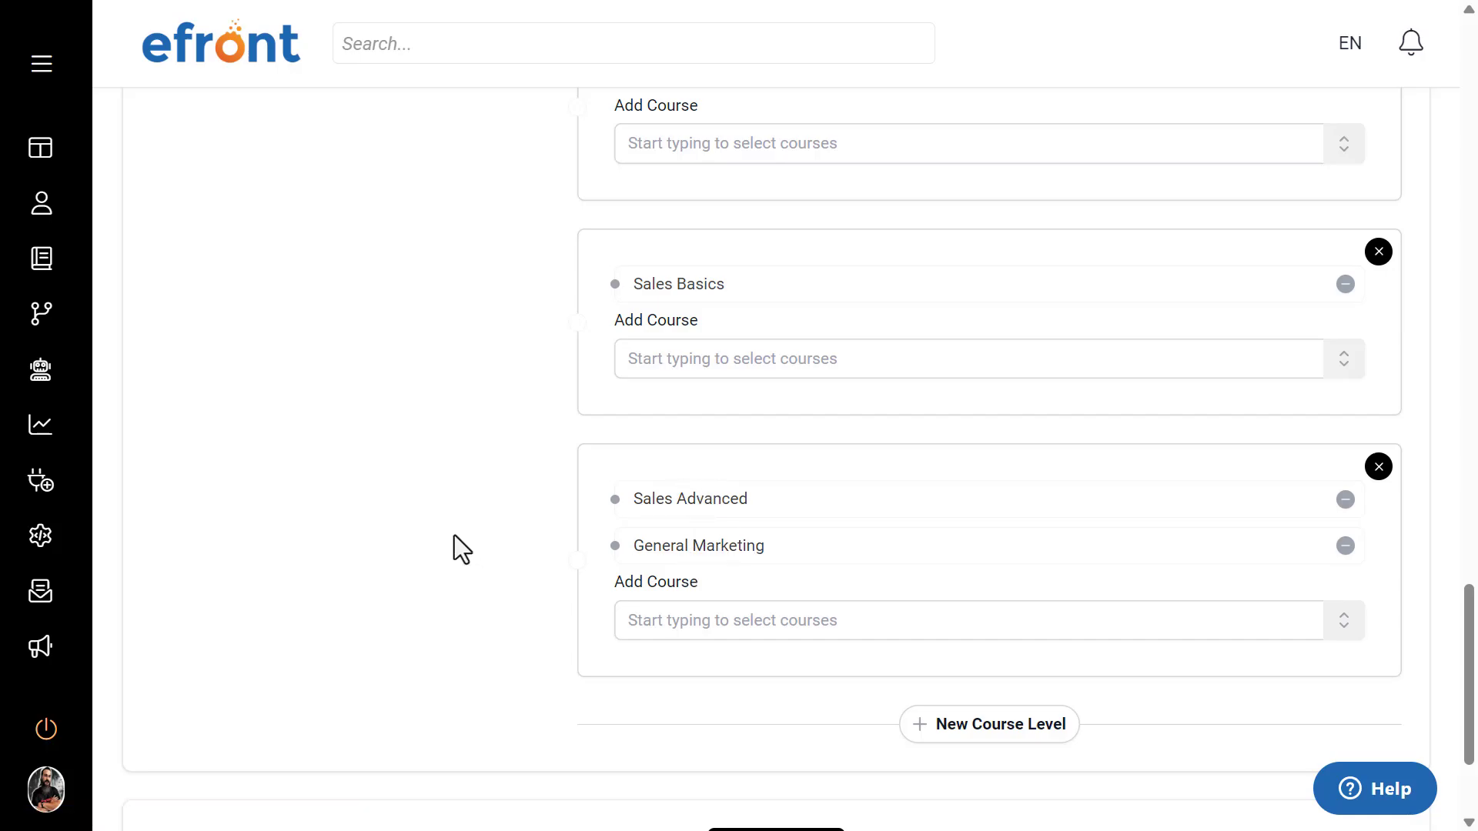
{"action": "scroll", "coordinate": [448, 549], "scroll_direction": "down", "scroll_amount": 2}
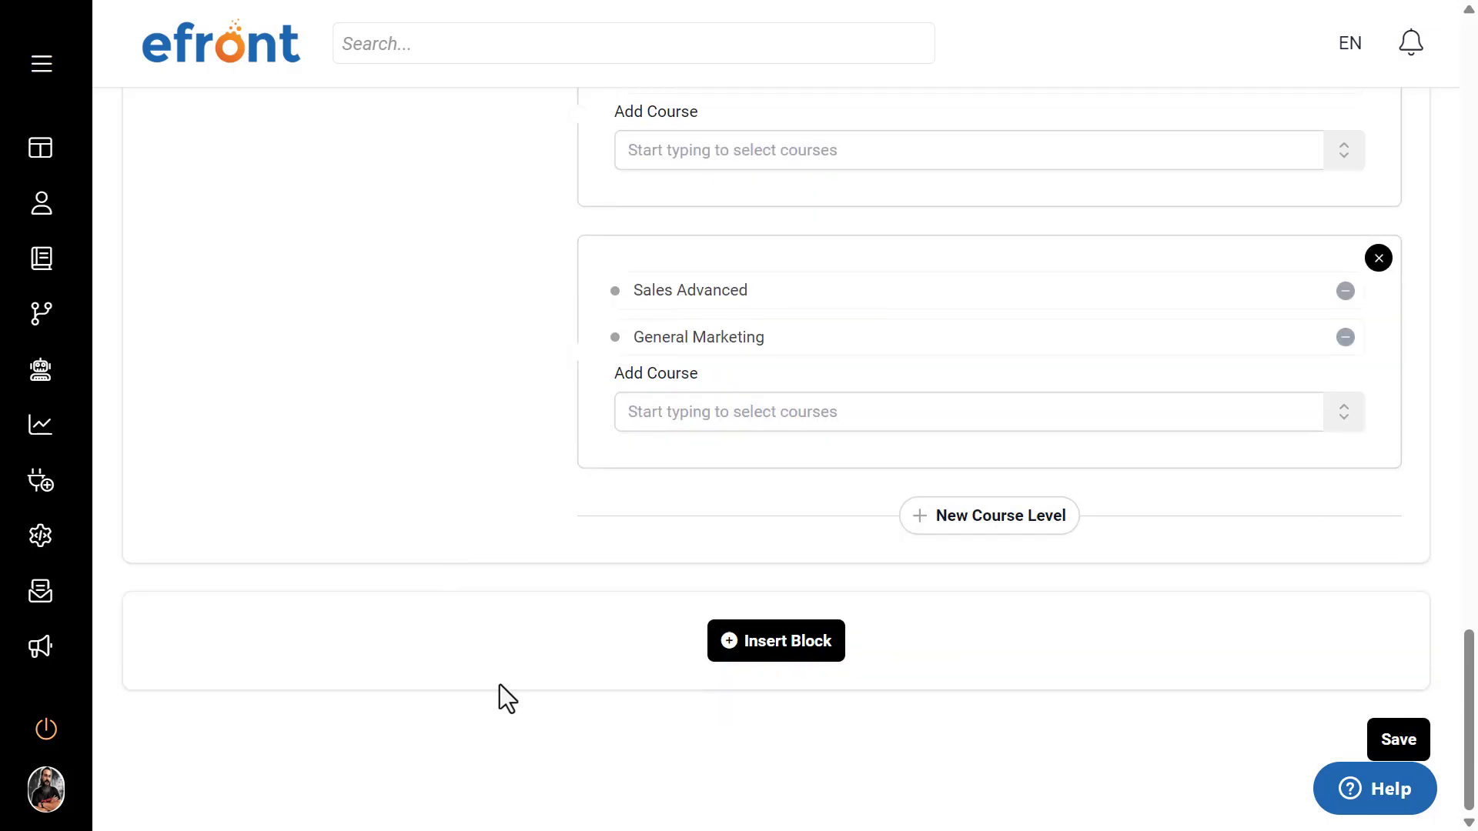
{"action": "scroll", "coordinate": [604, 630], "scroll_direction": "up", "scroll_amount": 10}
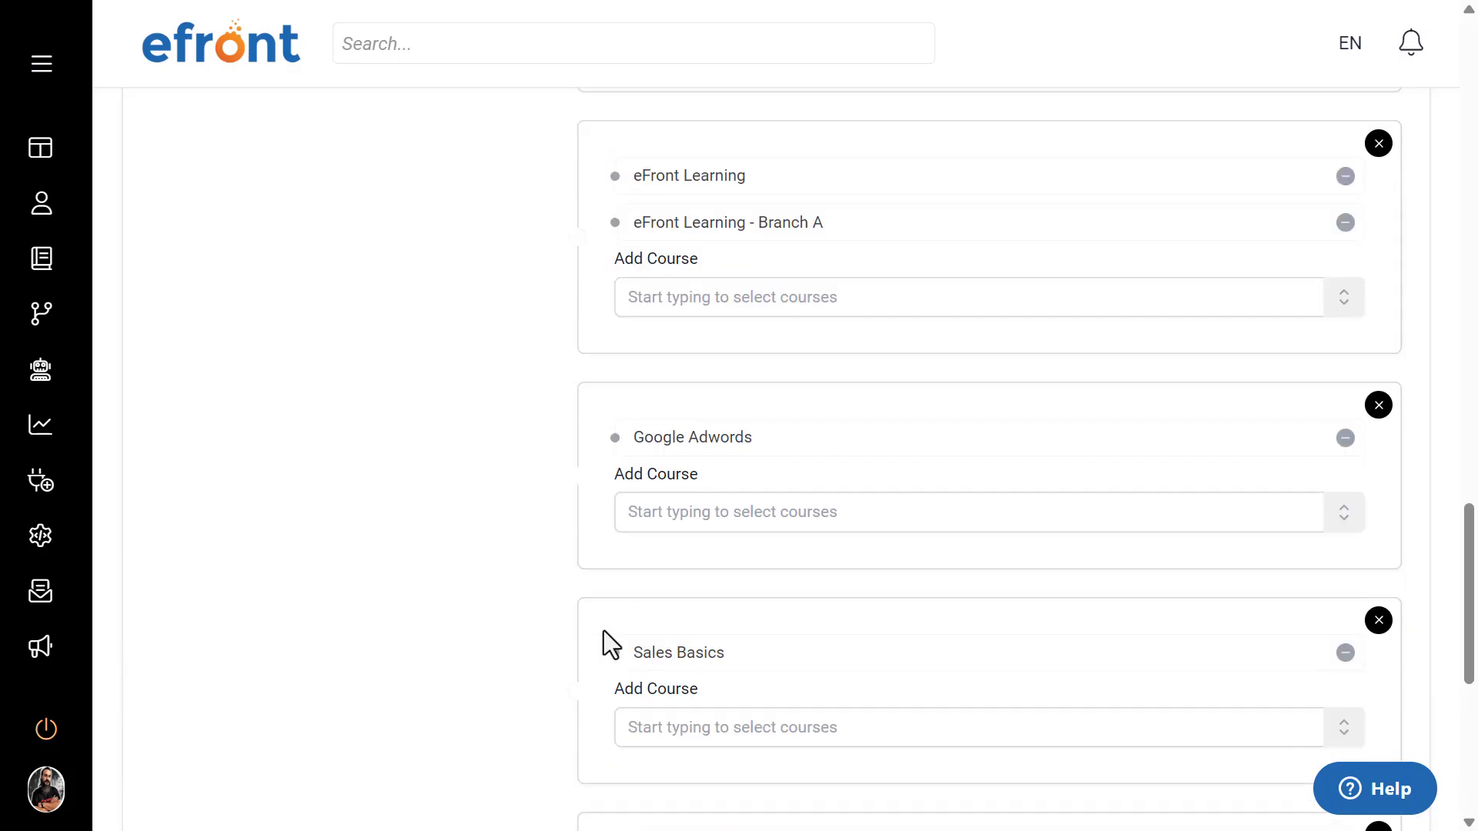
{"action": "scroll", "coordinate": [604, 630], "scroll_direction": "up", "scroll_amount": 15}
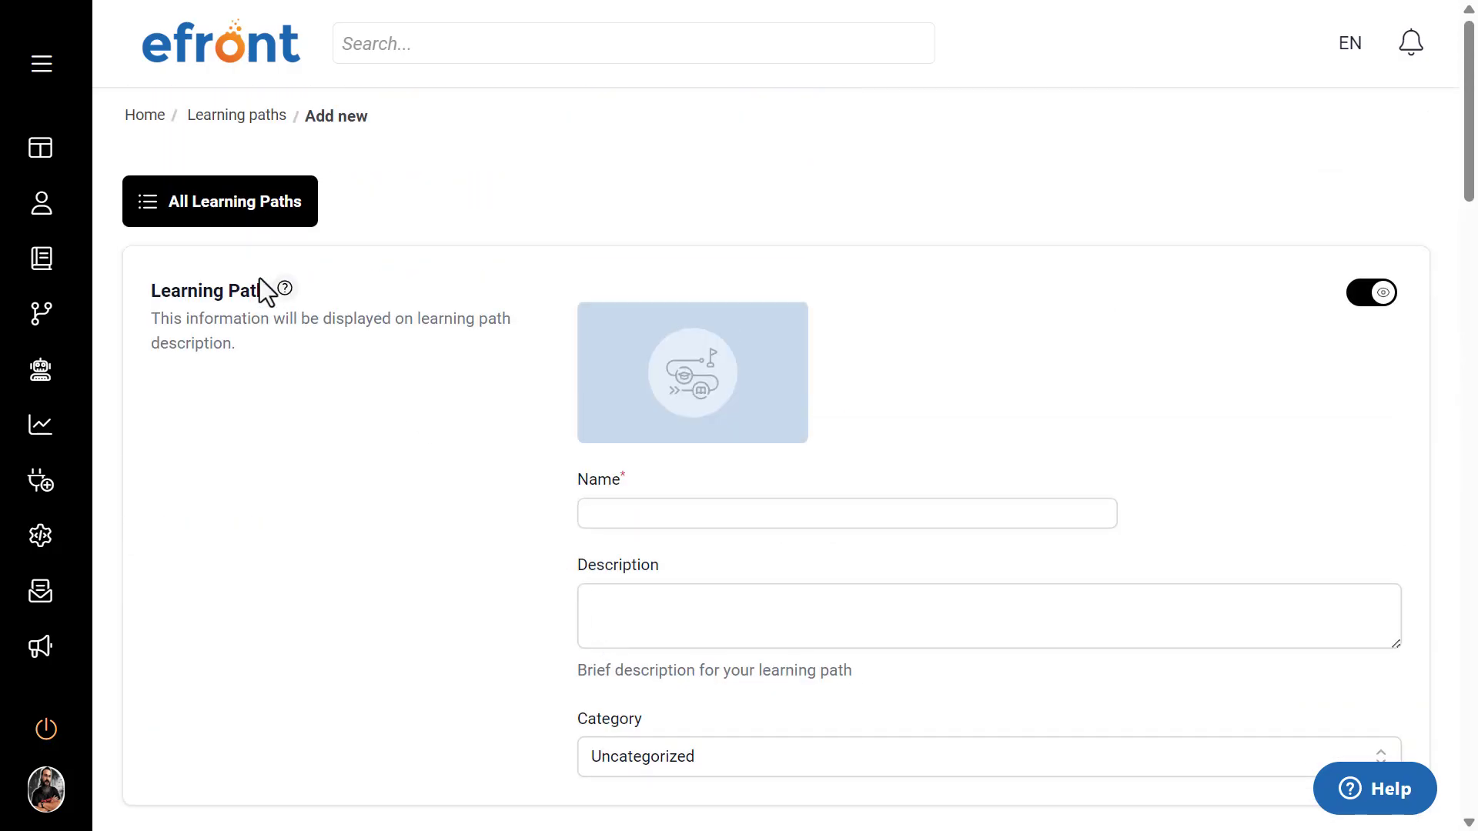
Step: Open the existing learning path in the Anti-Fishing category and review its users' enrollment dates, statuses and enroll settings
{"action": "left_click", "coordinate": [250, 117]}
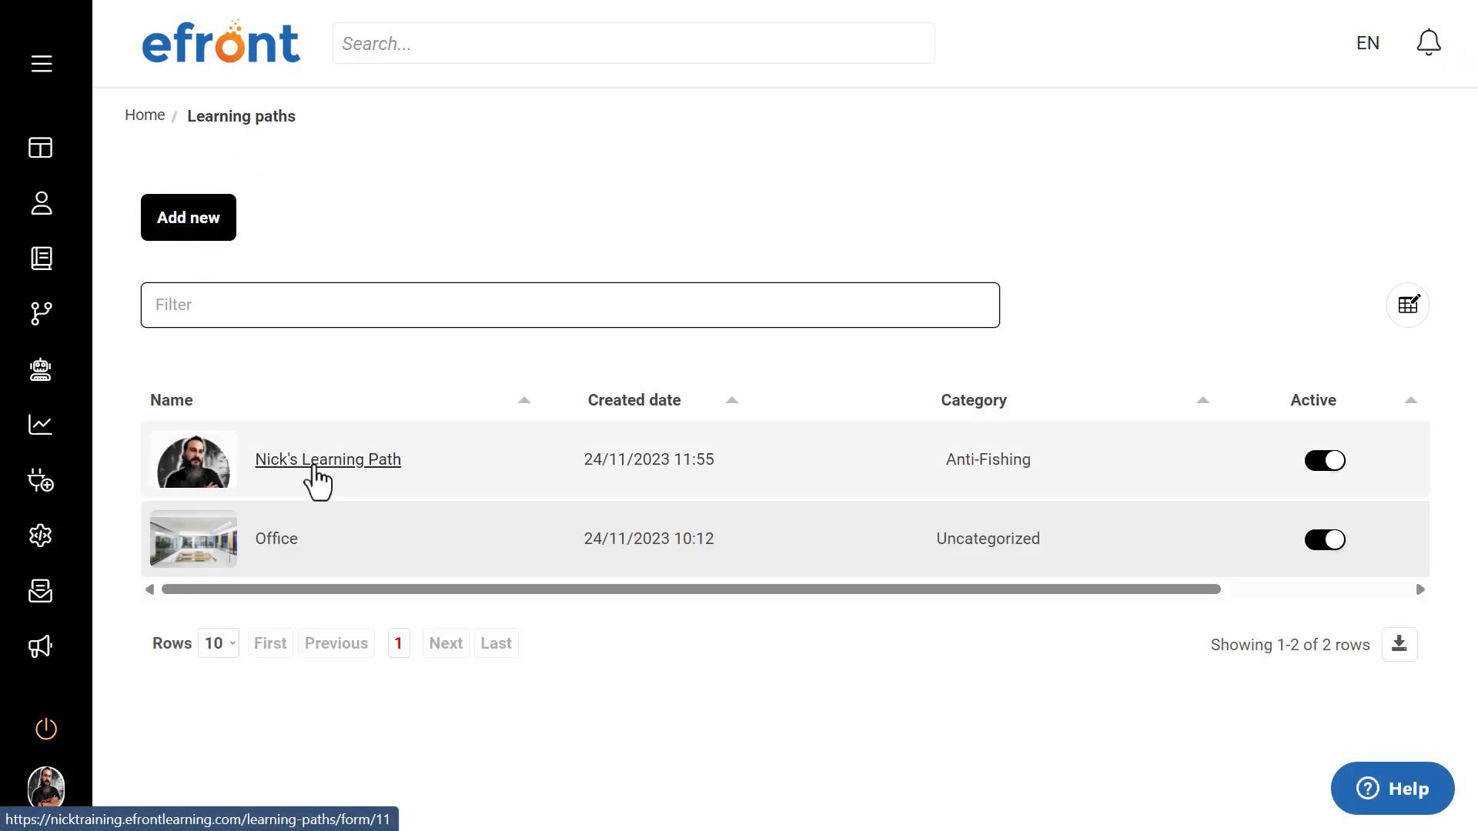
{"action": "left_click", "coordinate": [314, 465]}
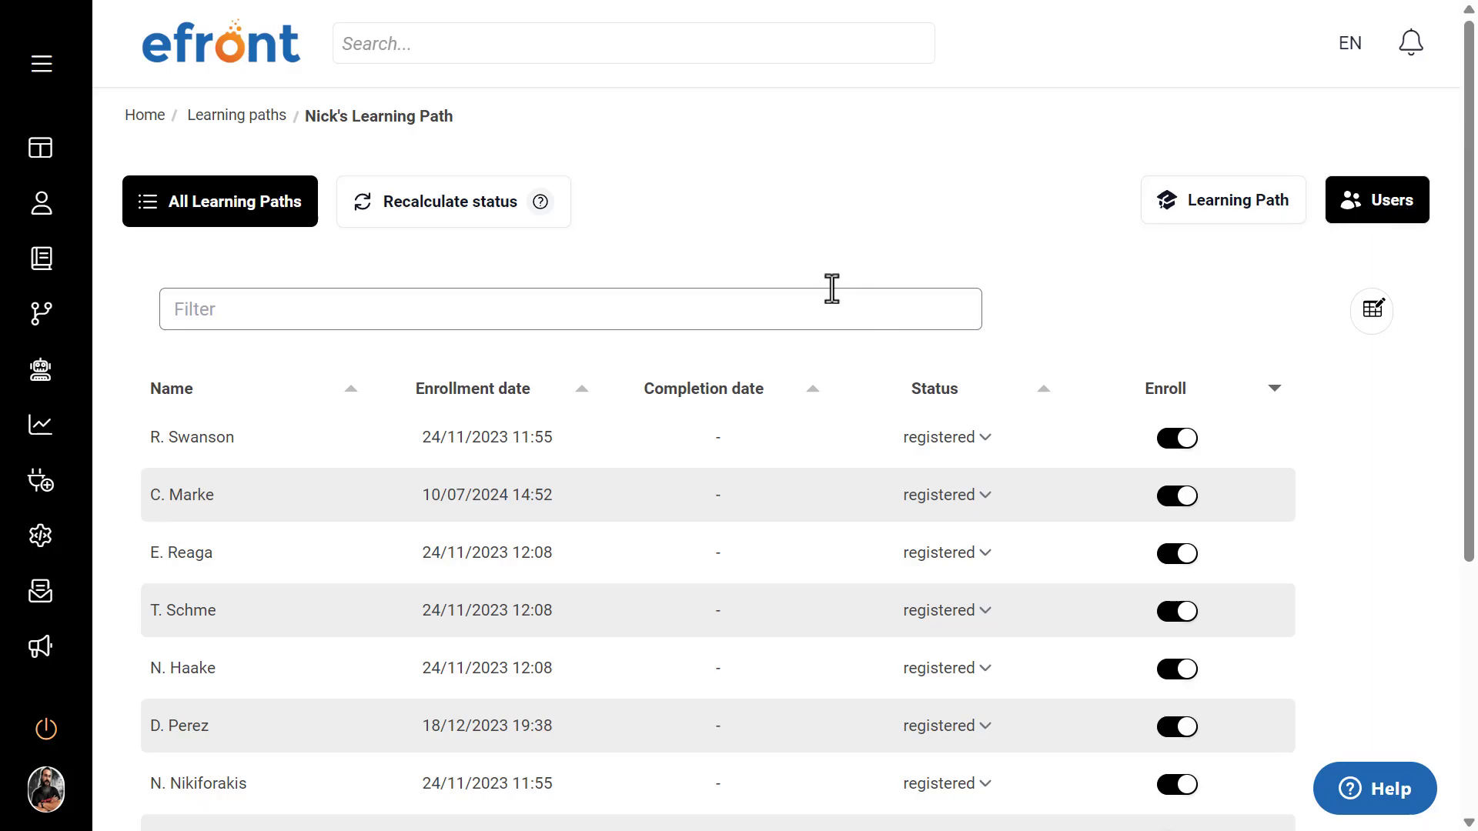
{"action": "scroll", "coordinate": [831, 287], "scroll_direction": "down", "scroll_amount": 5}
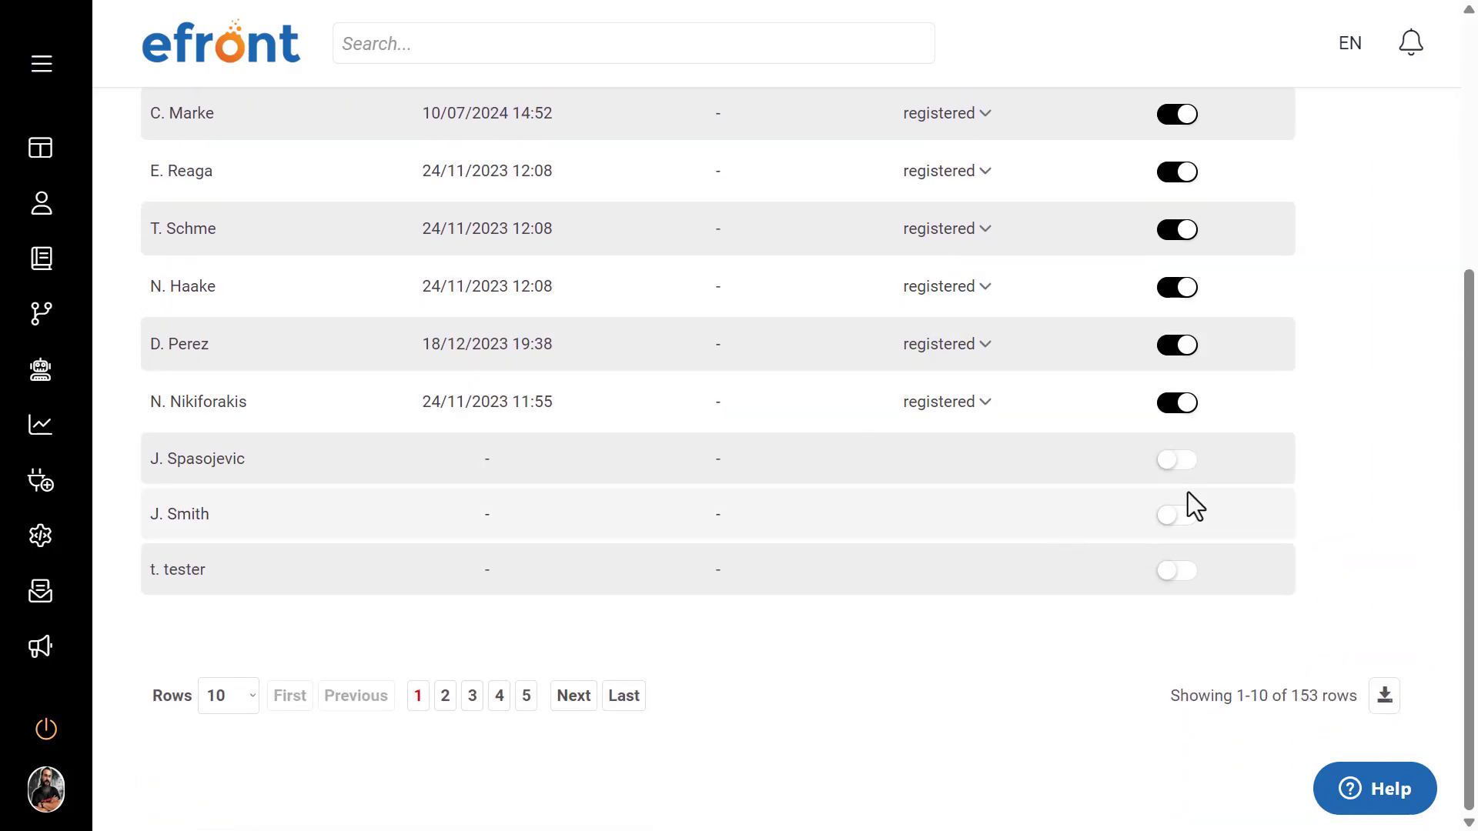
{"action": "scroll", "coordinate": [873, 651], "scroll_direction": "up", "scroll_amount": 5}
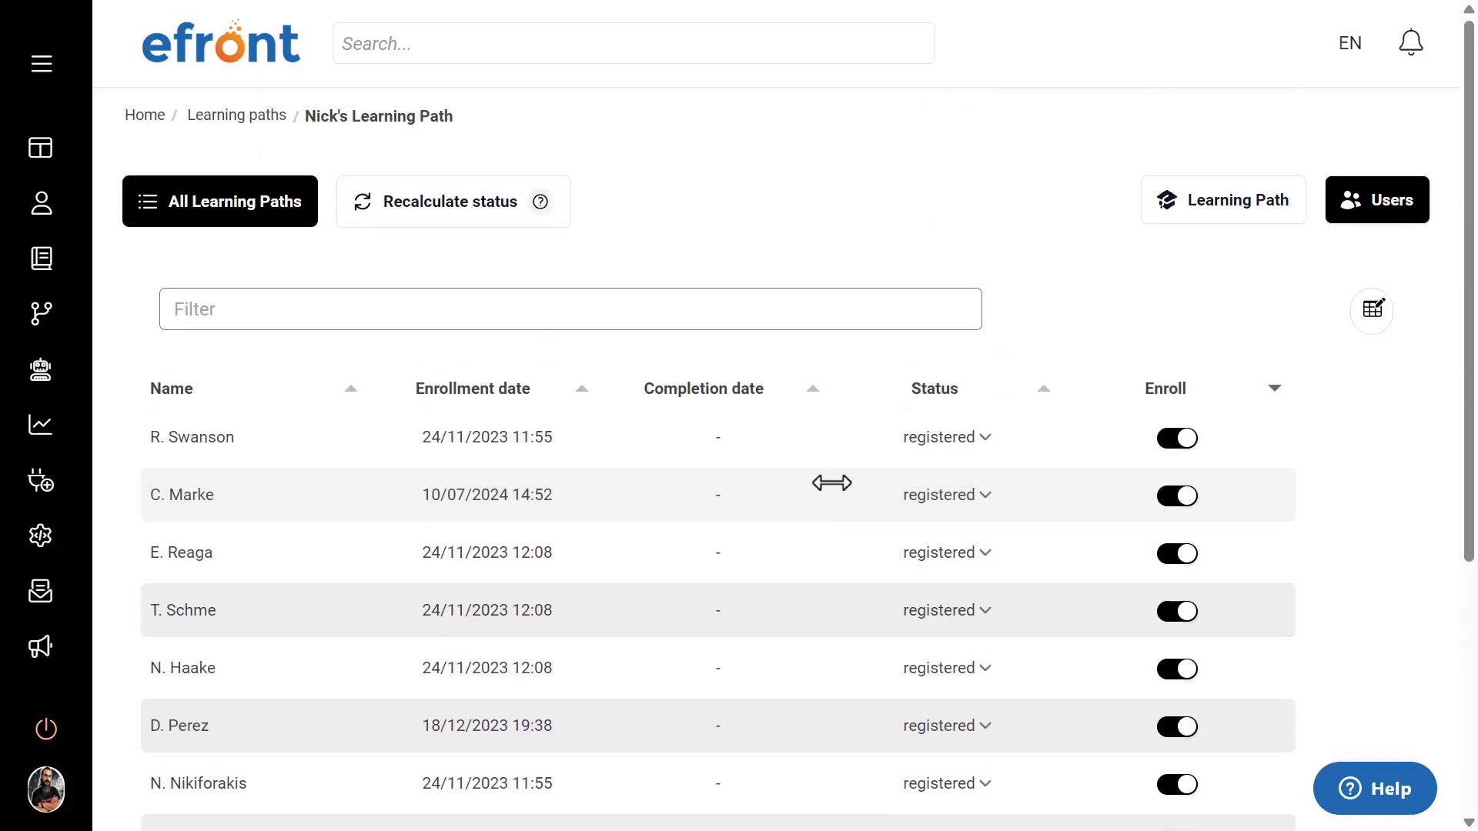